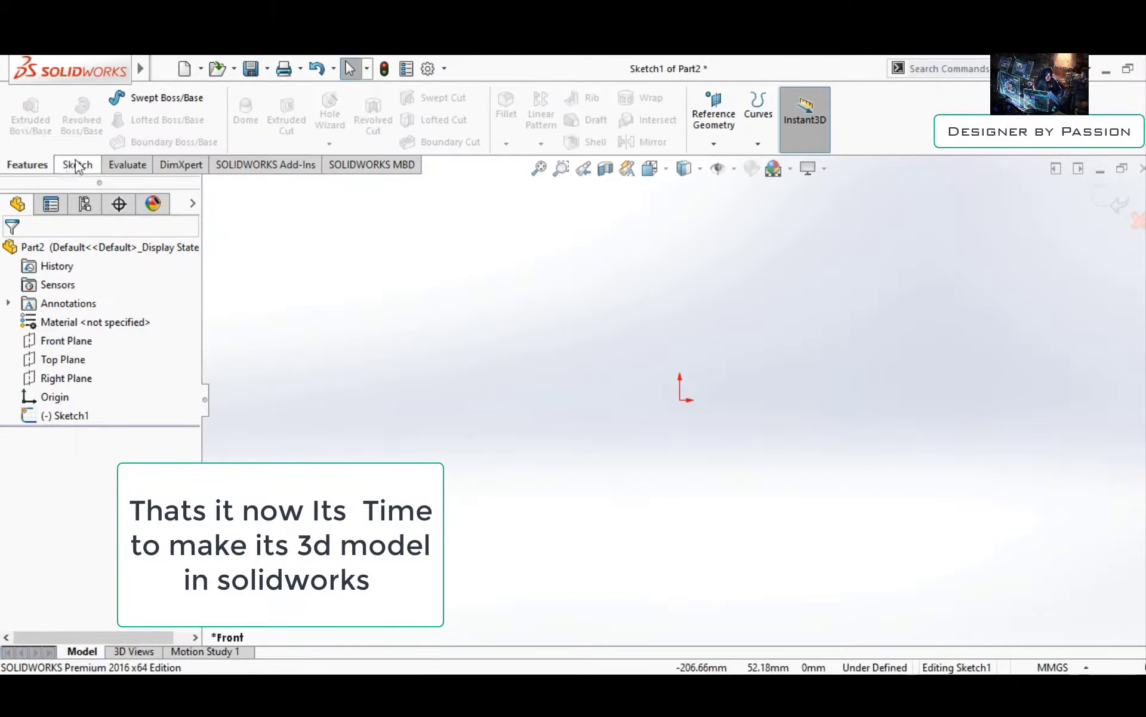
# Draw the first profile line at 12.78° and dimension it 49.94
pyautogui.click(77, 166)
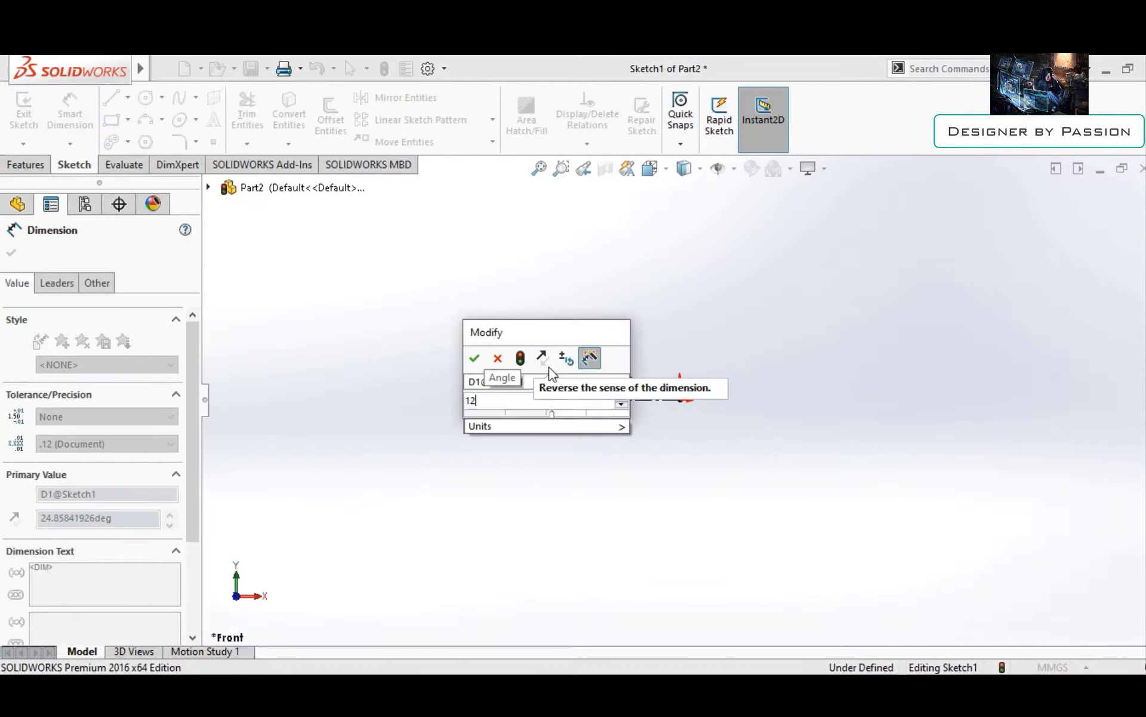
pyautogui.click(12, 254)
pyautogui.click(580, 378)
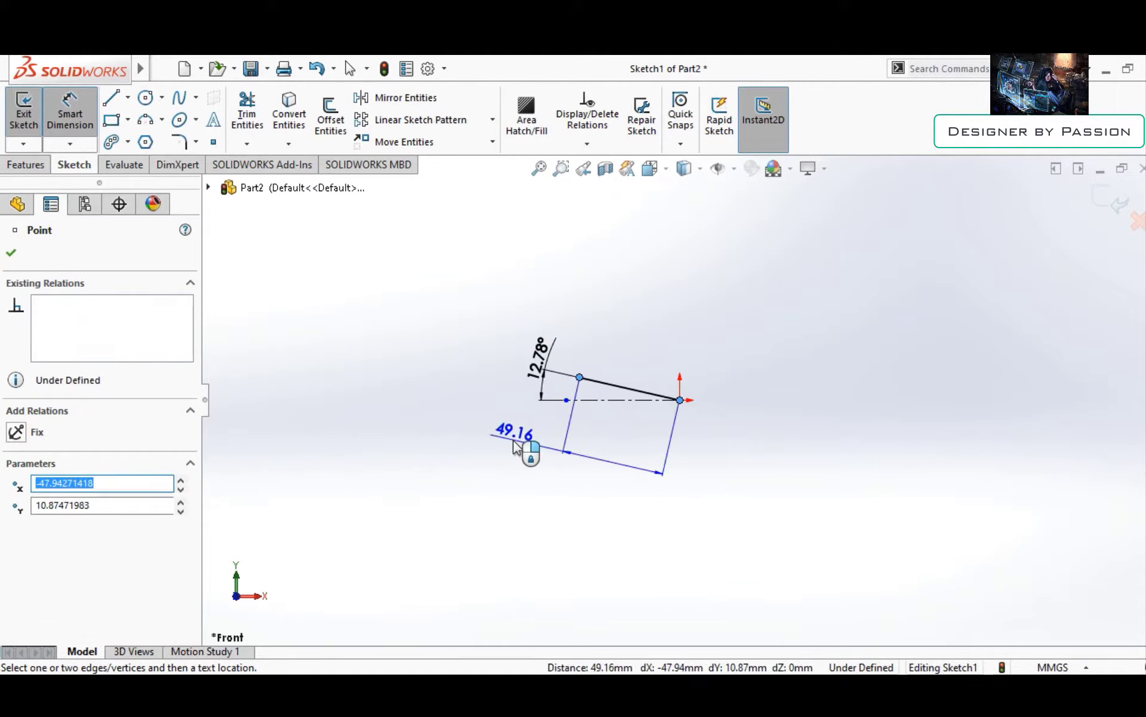
pyautogui.click(515, 447)
pyautogui.press('Return')
pyautogui.press('Escape')
# Add a line rising from its upper endpoint, dimensioned 39.32
pyautogui.press('l')
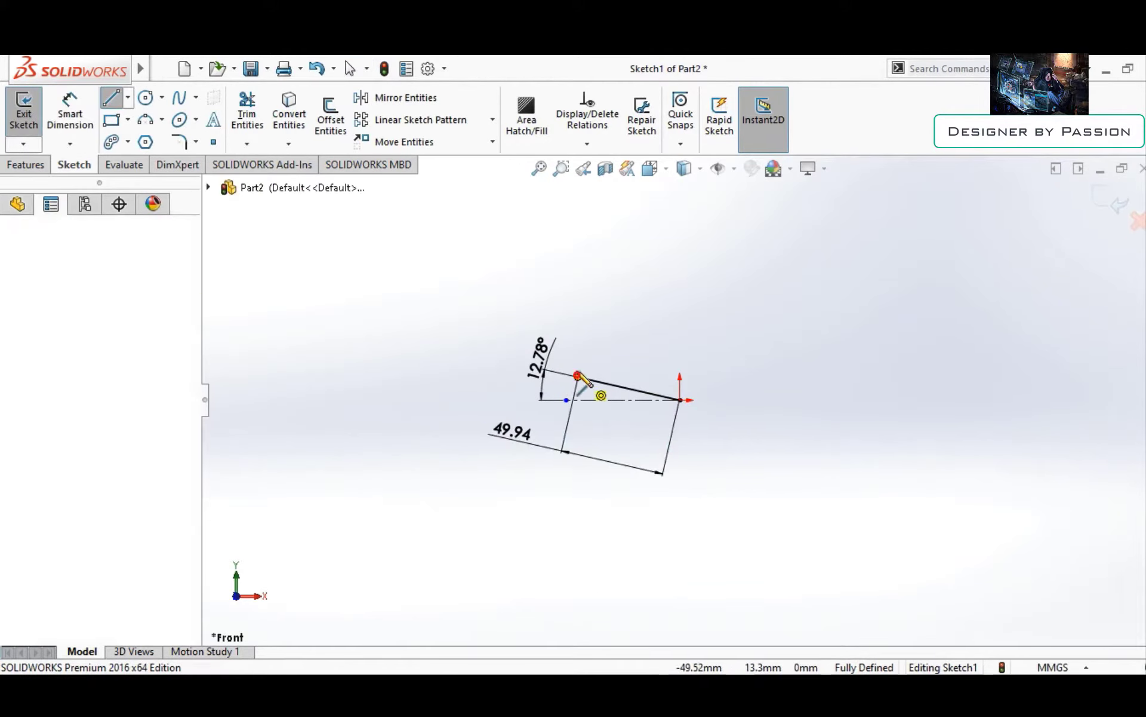
pyautogui.click(579, 378)
pyautogui.doubleClick(618, 288)
pyautogui.press('d')
pyautogui.click(525, 256)
pyautogui.click(533, 279)
pyautogui.write('39')
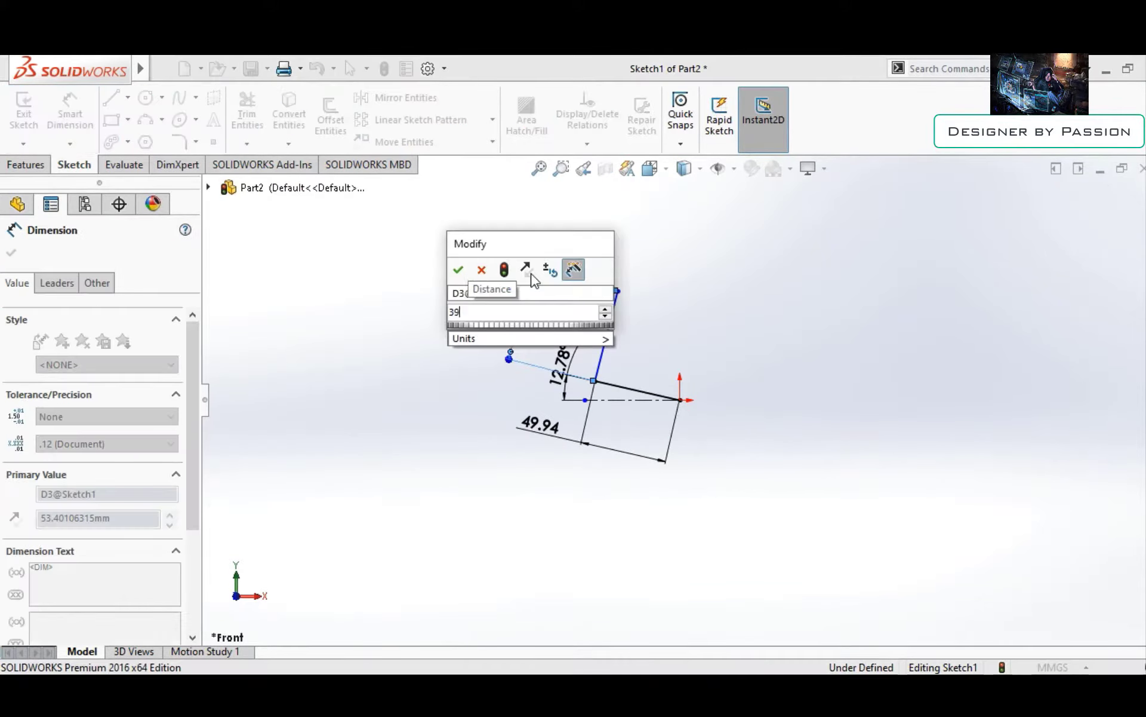
pyautogui.write('.32')
pyautogui.press('Return')
pyautogui.press('Escape')
# Draw the next line higher up and dimension it 71.66
pyautogui.press('l')
pyautogui.click(591, 365)
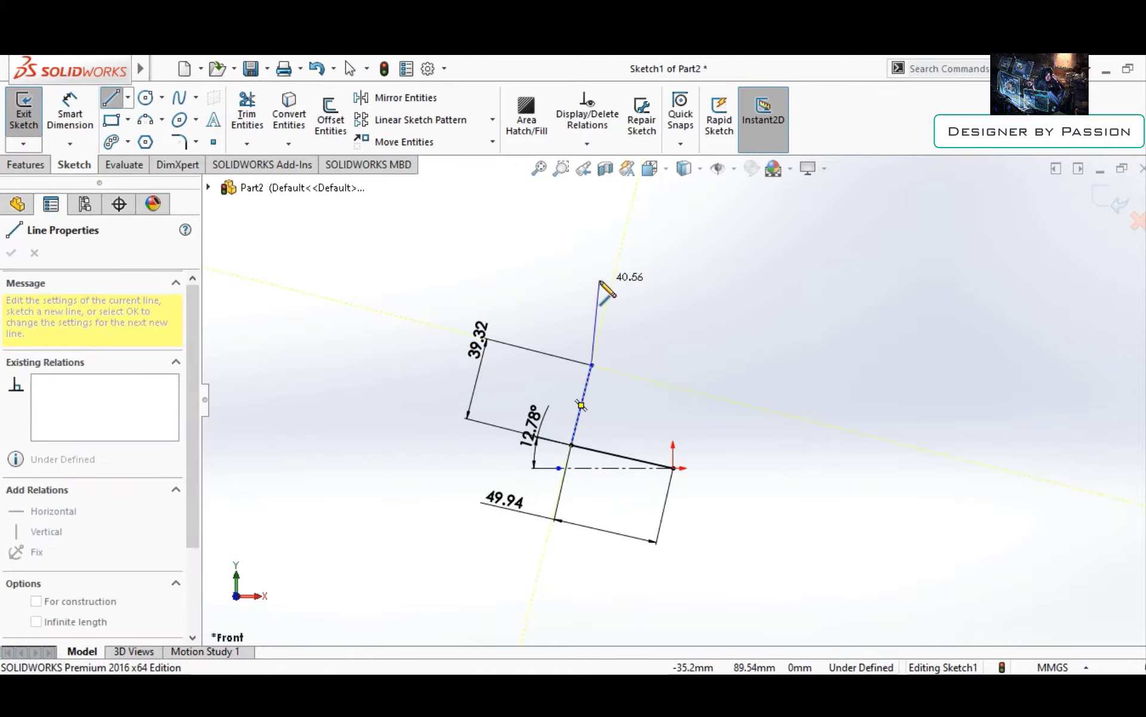
pyautogui.click(606, 215)
pyautogui.moveTo(718, 295); pyautogui.dragTo(725, 243, button='right')
pyautogui.click(599, 286)
pyautogui.click(545, 263)
pyautogui.press('Return')
pyautogui.press('Escape')
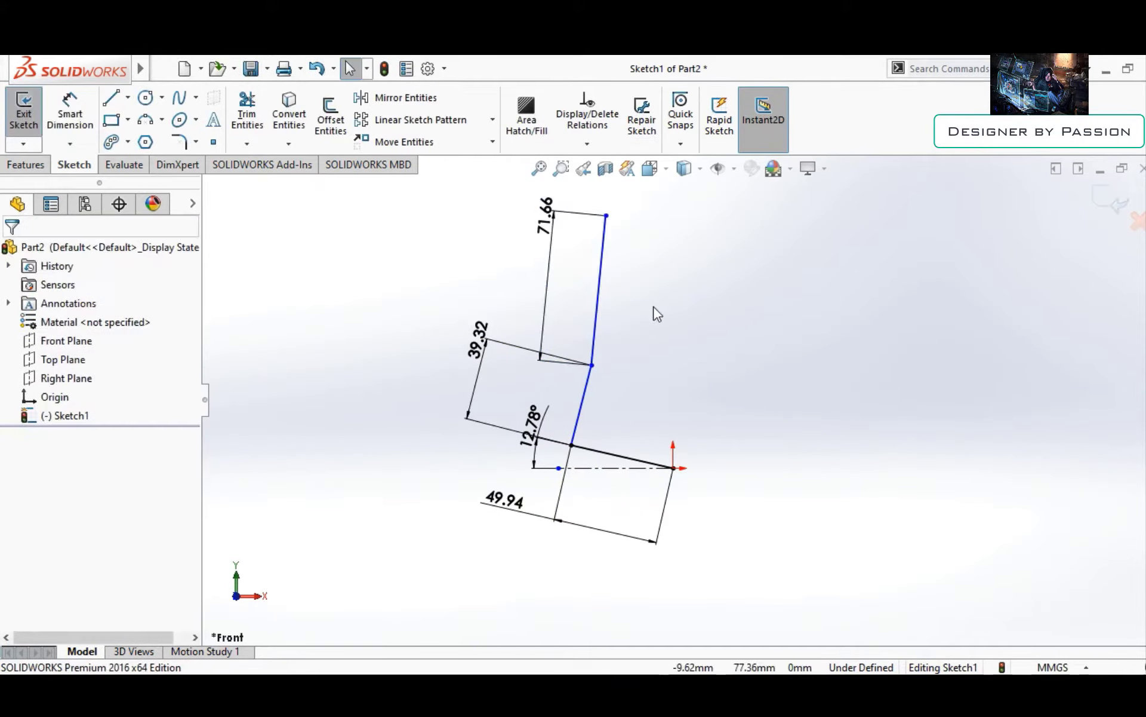
# Draw the top line out to the right with length 121.95
pyautogui.scroll(1, 685, 293)
pyautogui.click(618, 265)
pyautogui.click(857, 286)
pyautogui.moveTo(860, 281); pyautogui.dragTo(848, 257, button='right')
pyautogui.click(740, 276)
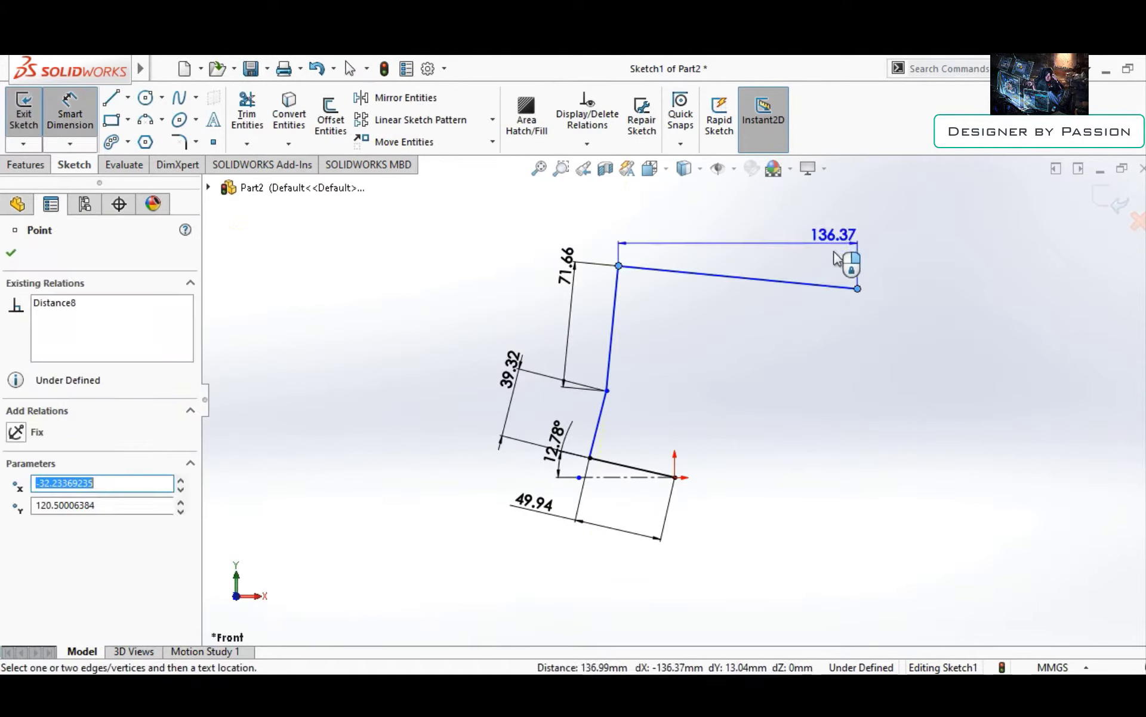
pyautogui.click(905, 239)
pyautogui.write('121.95')
pyautogui.press('Return')
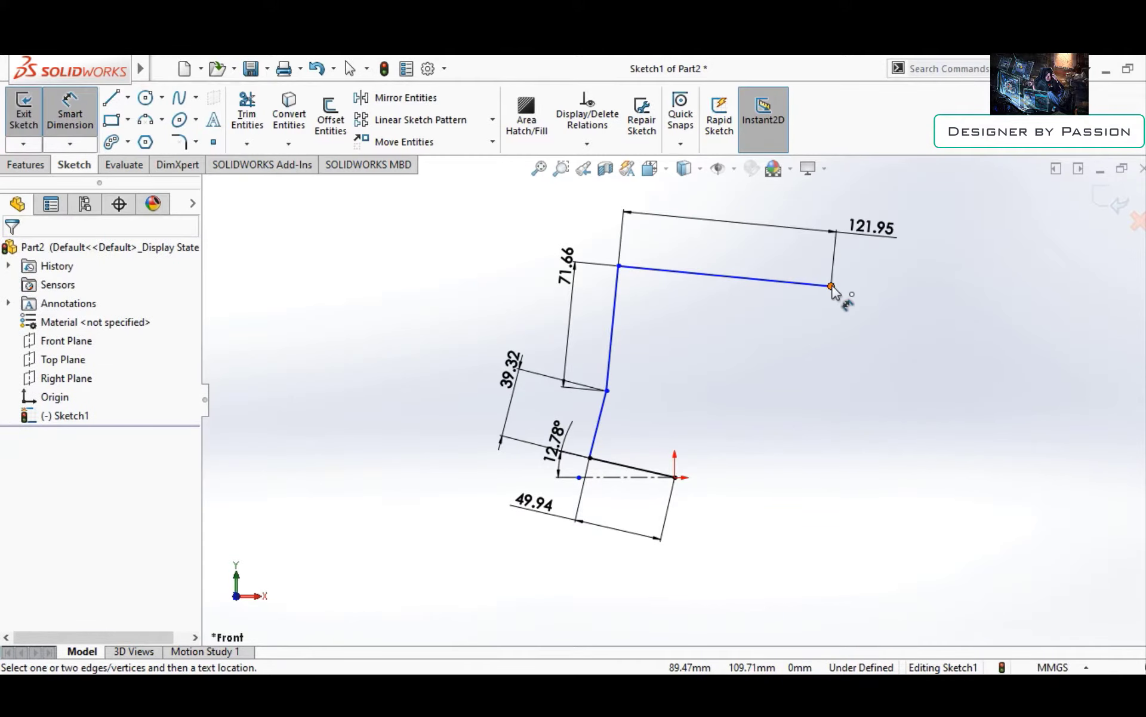
pyautogui.press('l')
# Add an angled line down to the right, dimensioned 30.48
pyautogui.click(831, 286)
pyautogui.click(860, 307)
pyautogui.click(908, 287)
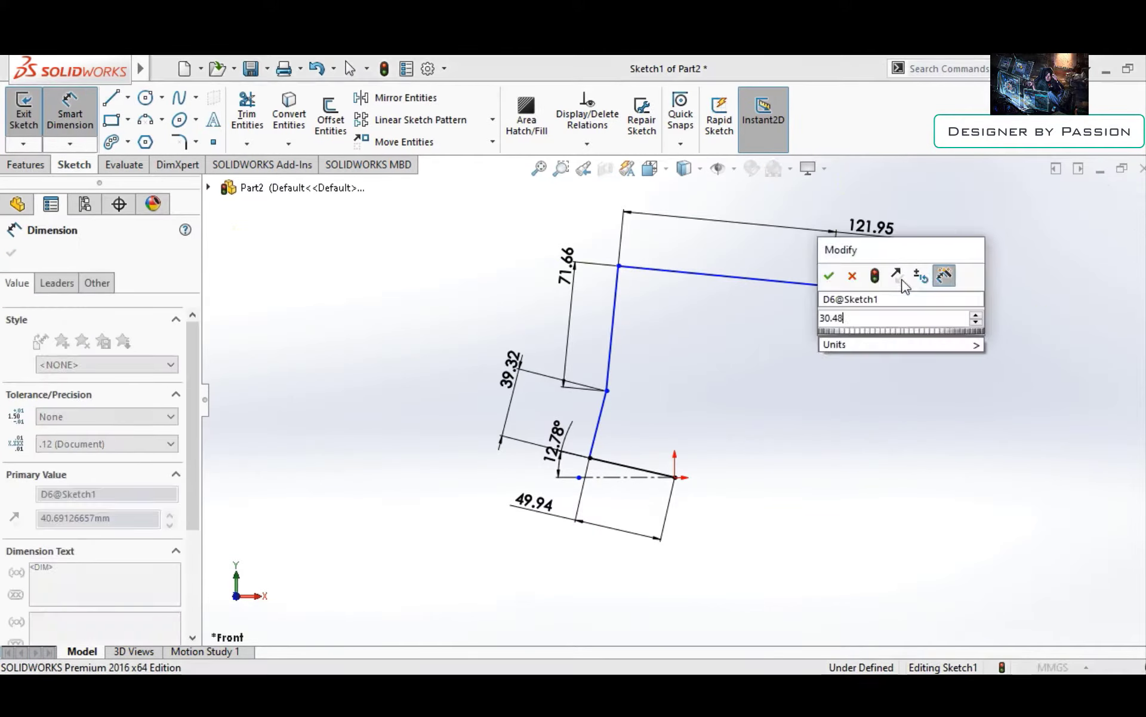
pyautogui.write('30.48')
pyautogui.press('Return')
pyautogui.press('l')
# Draw a vertical line downward and dimension it 22.20
pyautogui.click(875, 356)
pyautogui.press('Escape')
pyautogui.press('d')
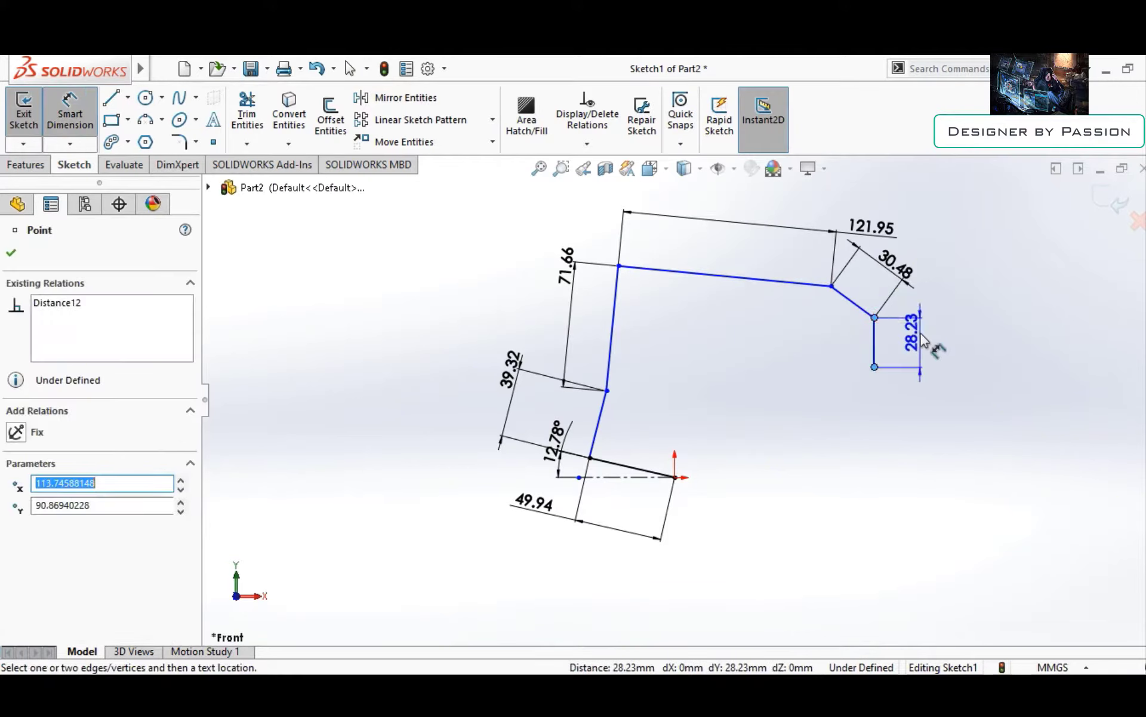
pyautogui.click(920, 337)
pyautogui.press('Return')
# Add a short angled line below, dimensioned 18.76
pyautogui.press('l')
pyautogui.click(875, 356)
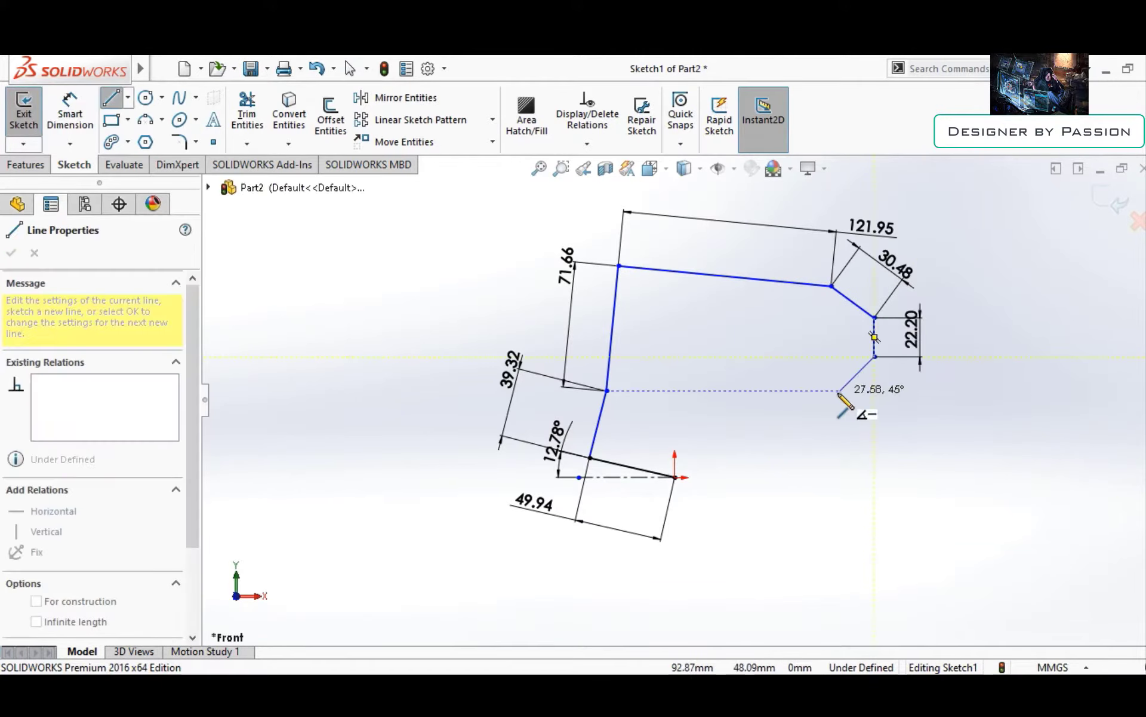
pyautogui.click(845, 392)
pyautogui.write('d18.76')
pyautogui.press('Return')
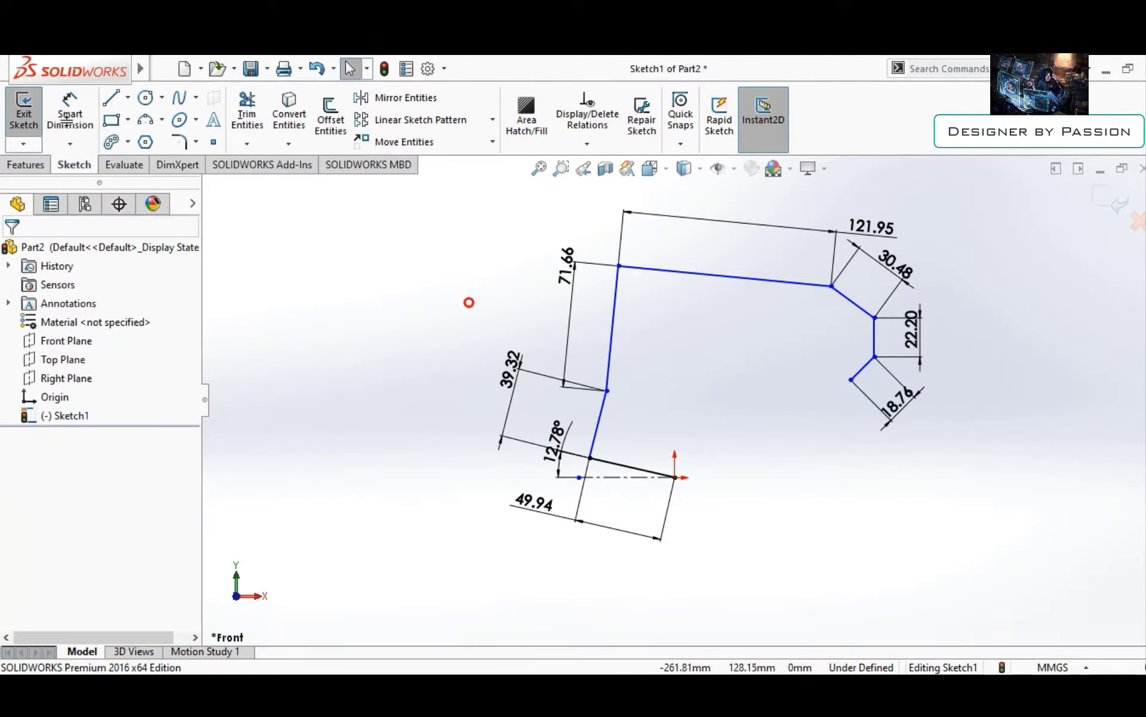
# Draw a horizontal line to the left with length 25.42
pyautogui.press('l')
pyautogui.click(850, 379)
pyautogui.click(779, 379)
pyautogui.press('d')
pyautogui.click(830, 427)
pyautogui.write('25.42')
pyautogui.press('Return')
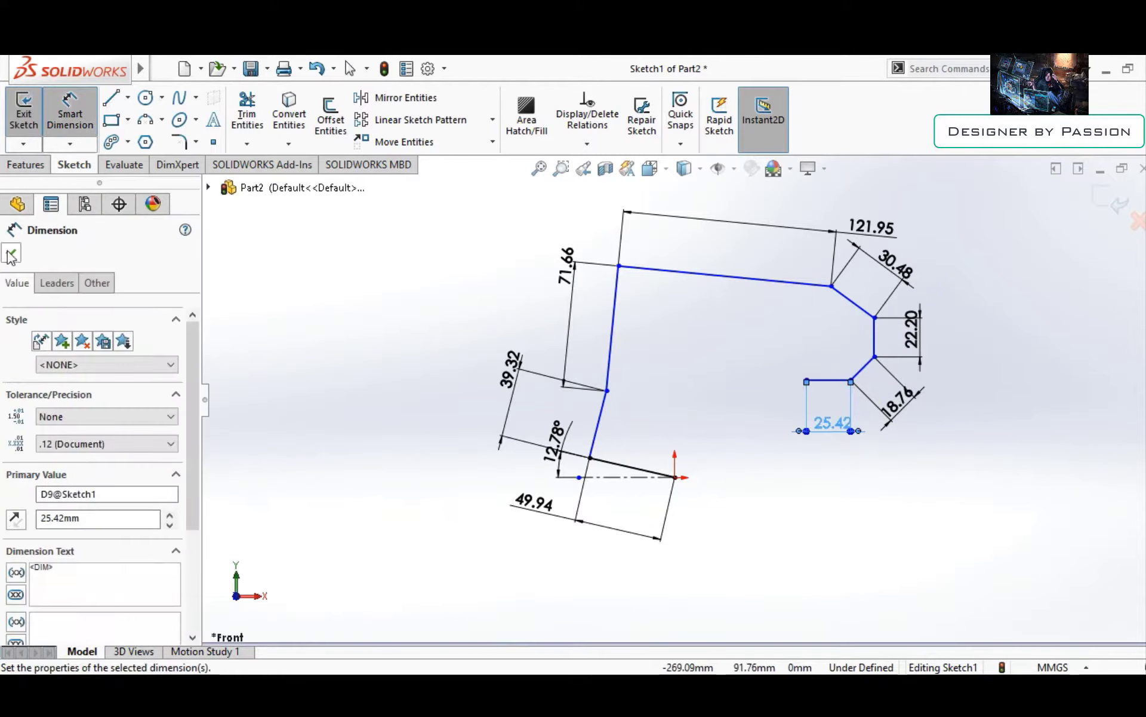
pyautogui.press('l')
# Draw a line rising from the origin and dimension it 64.03
pyautogui.click(675, 477)
pyautogui.click(703, 381)
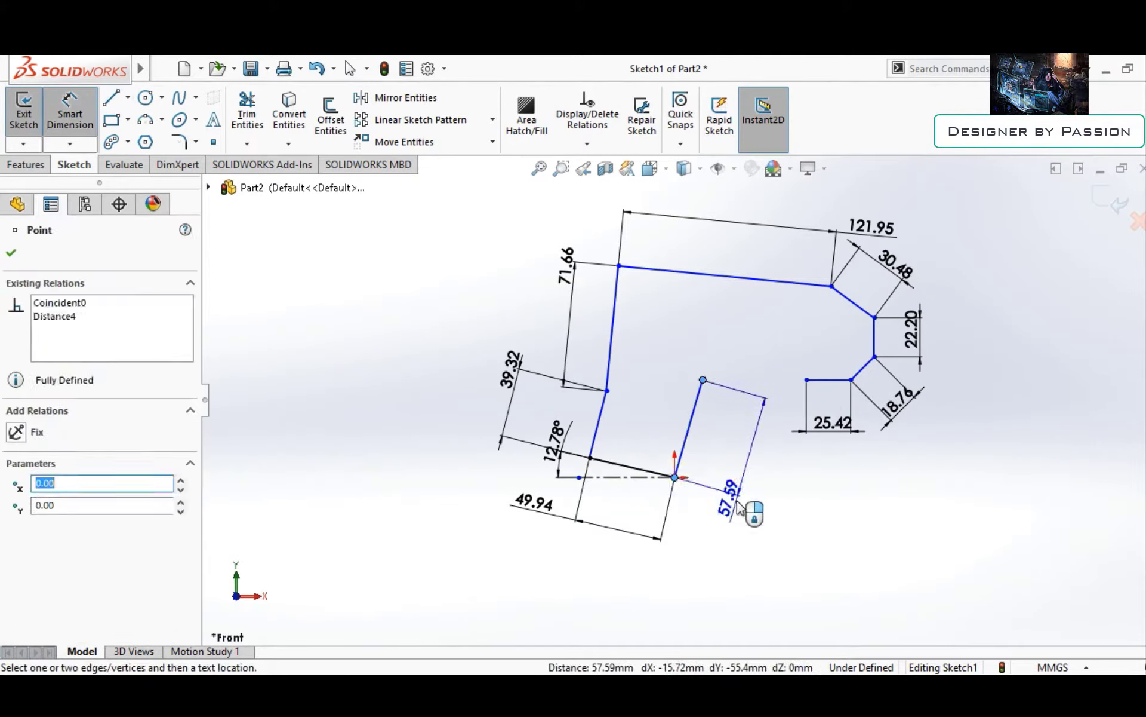
pyautogui.press('d')
pyautogui.click(690, 424)
pyautogui.click(735, 430)
pyautogui.write('64.3')
pyautogui.press('Return')
# Close the outline by joining the 64.03 line's top and the loose endpoint to the profile
pyautogui.press('l')
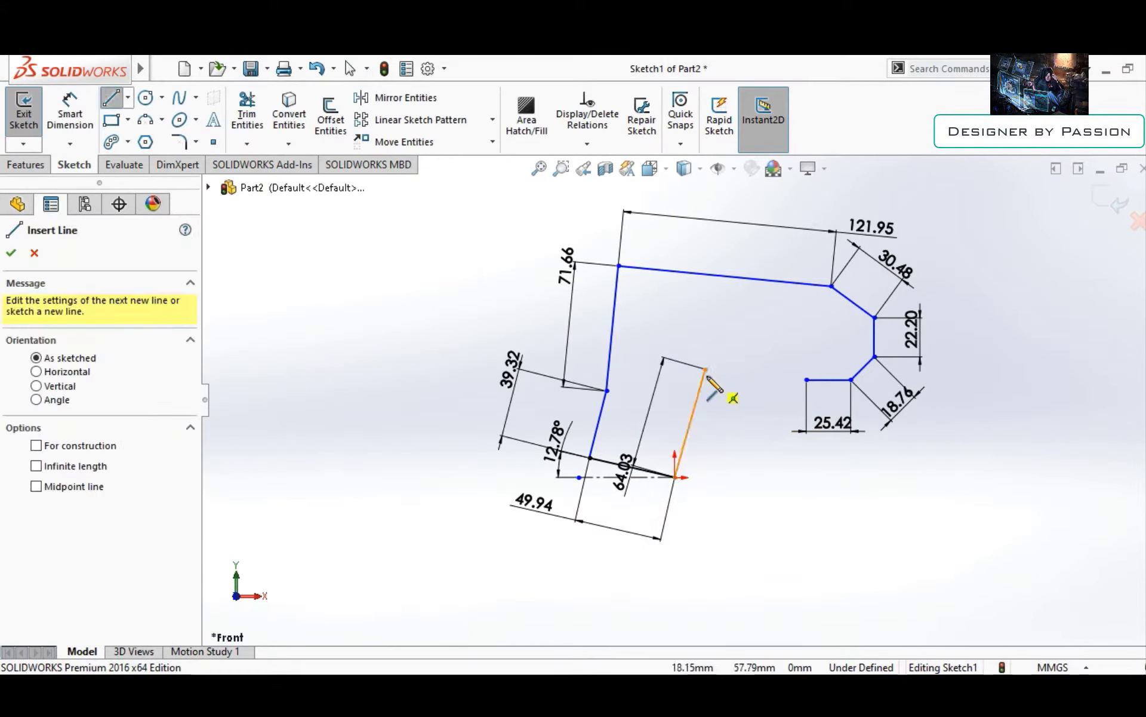
pyautogui.click(706, 369)
pyautogui.scroll(-5, 775, 392)
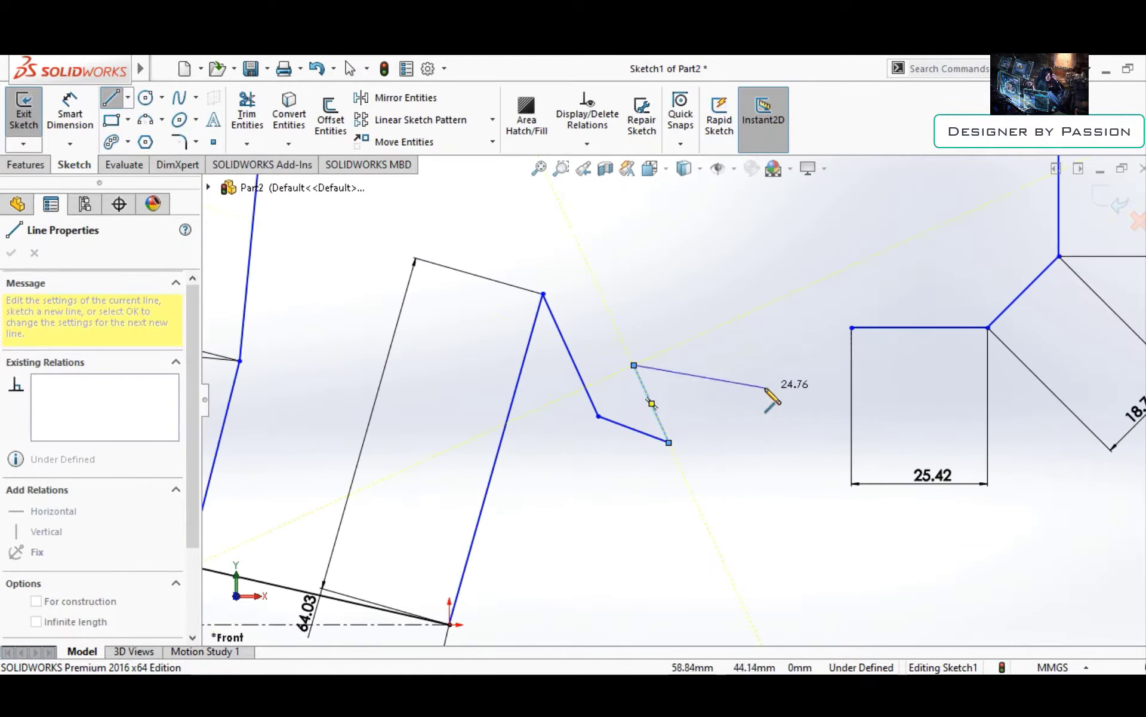
pyautogui.click(852, 328)
pyautogui.press('Escape')
pyautogui.click(638, 382)
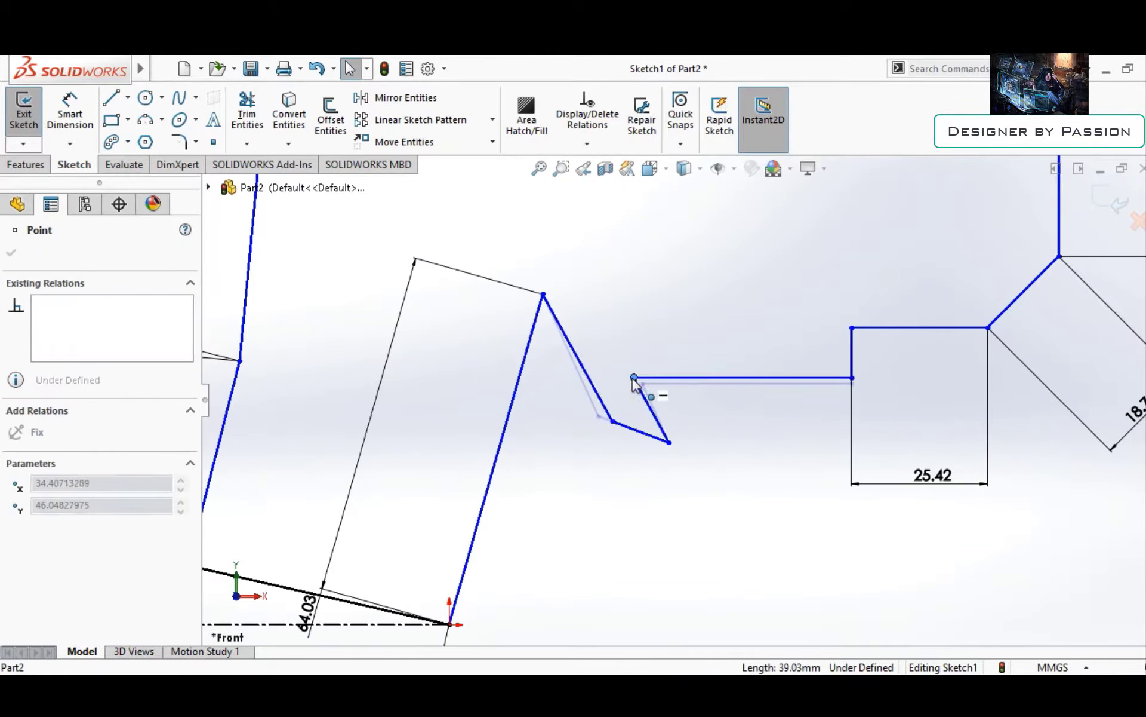
pyautogui.scroll(2, 679, 400)
pyautogui.scroll(3, 801, 352)
pyautogui.press('Escape')
# Draw a parallelogram opening inside the outline and round one of its corners
pyautogui.press('r')
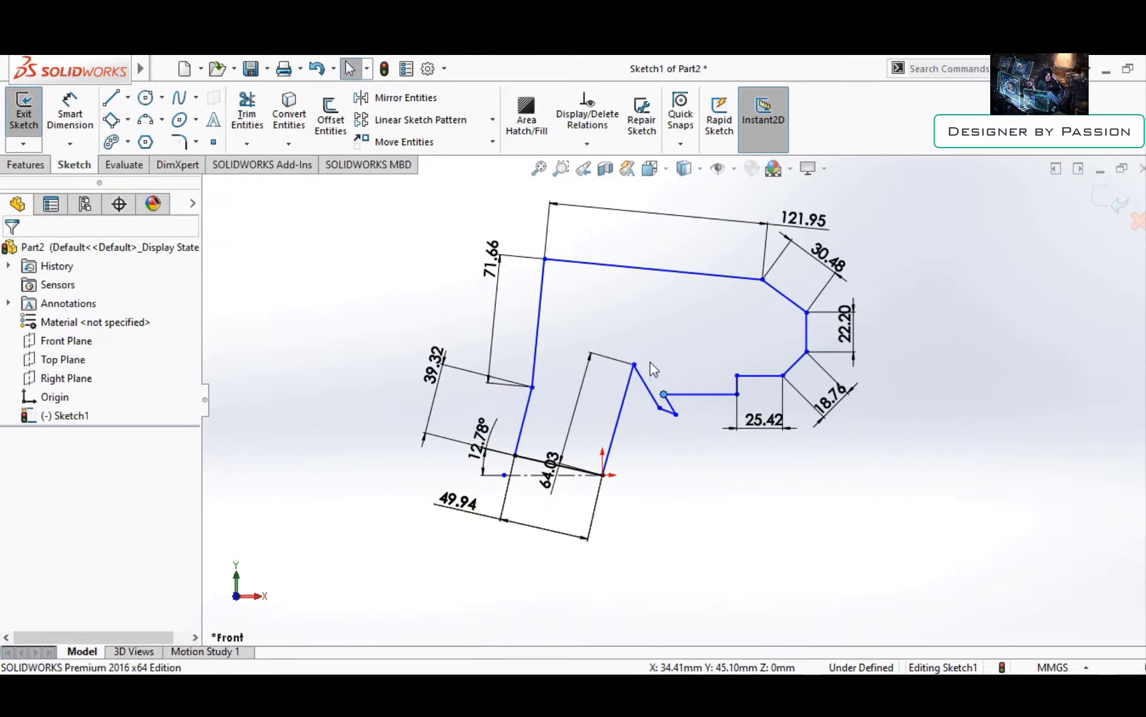
pyautogui.scroll(-3, 746, 418)
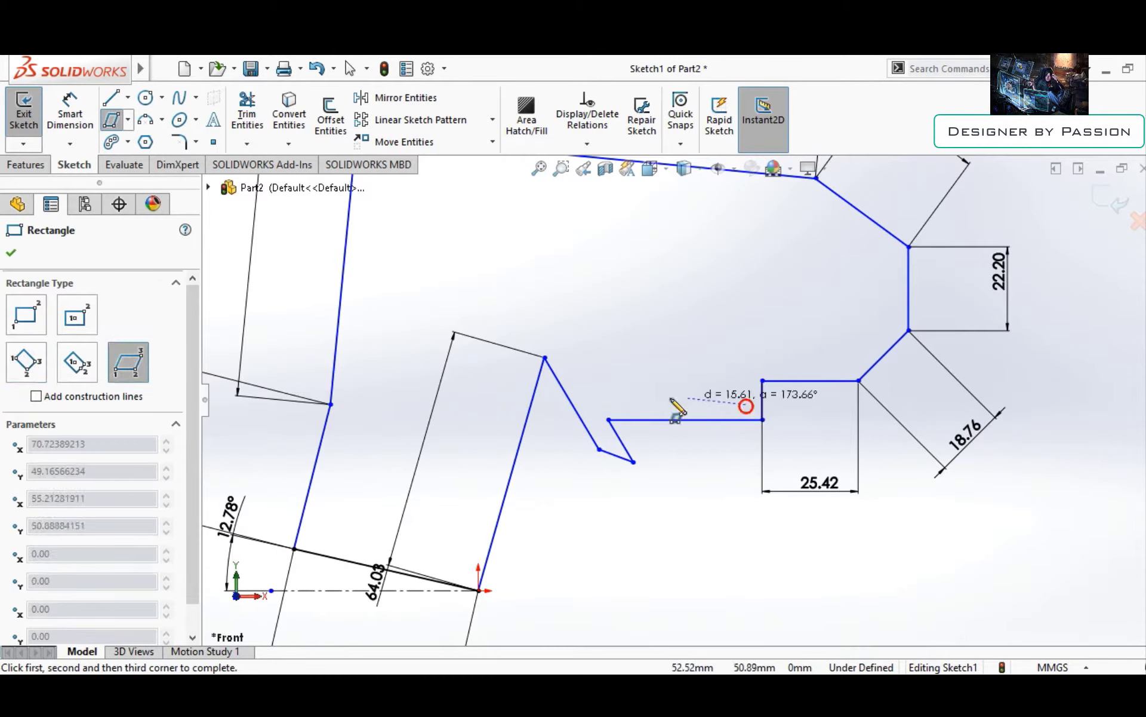
pyautogui.press('Escape')
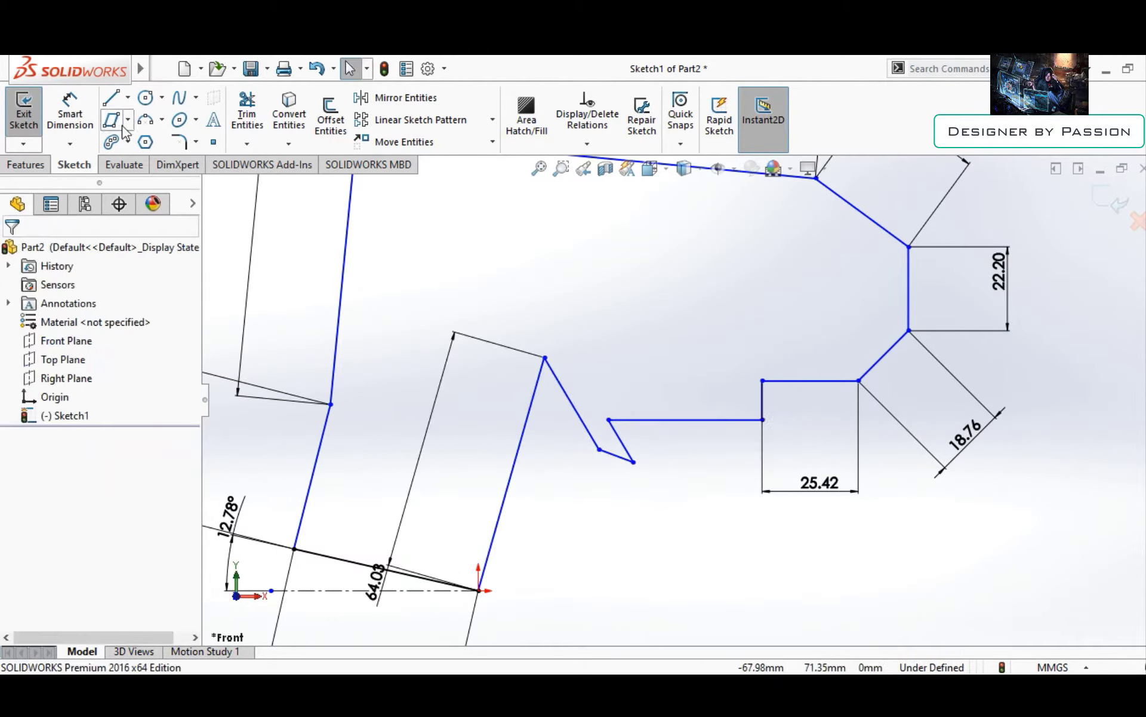
pyautogui.scroll(-2, 747, 428)
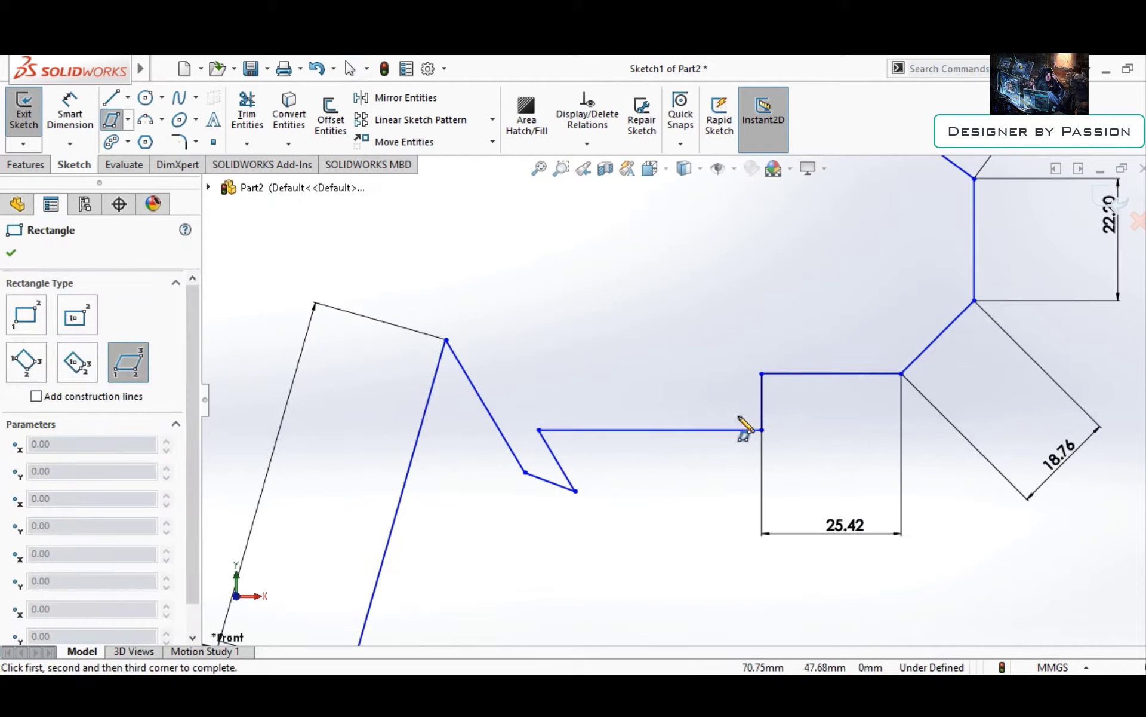
pyautogui.click(534, 358)
pyautogui.scroll(3, 572, 397)
pyautogui.click(179, 142)
pyautogui.click(638, 412)
pyautogui.press('Escape')
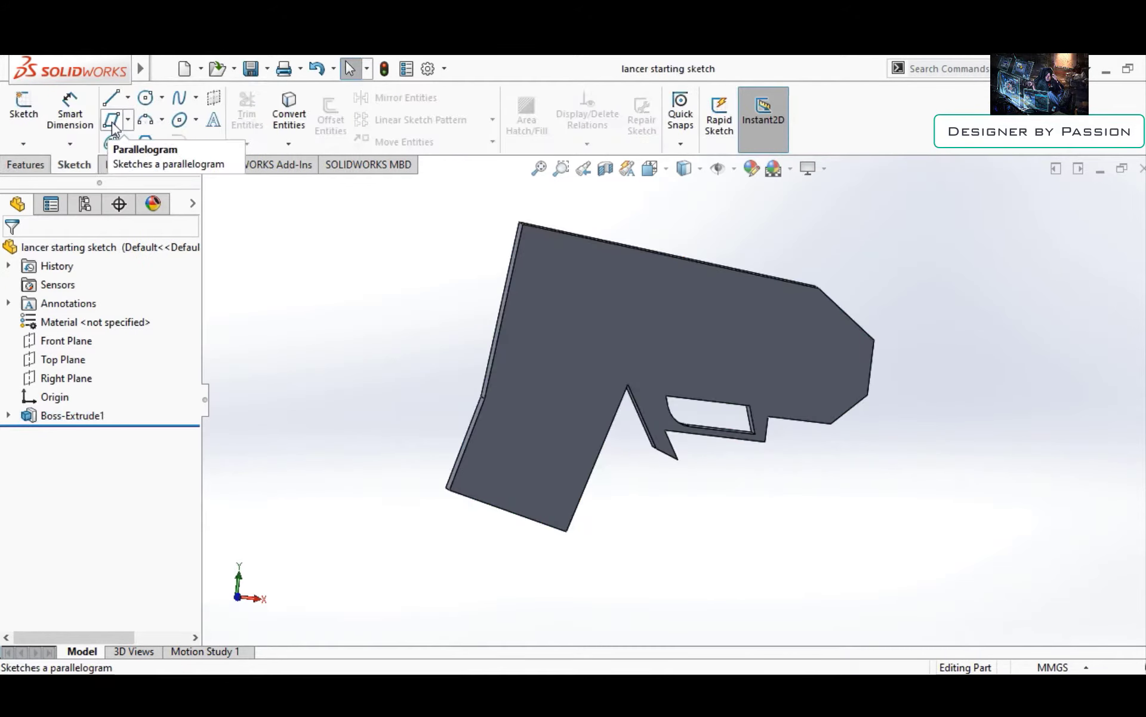
# Sketch a parallelogram slot in a new sketch on the Front Plane
pyautogui.click(112, 120)
pyautogui.click(277, 281)
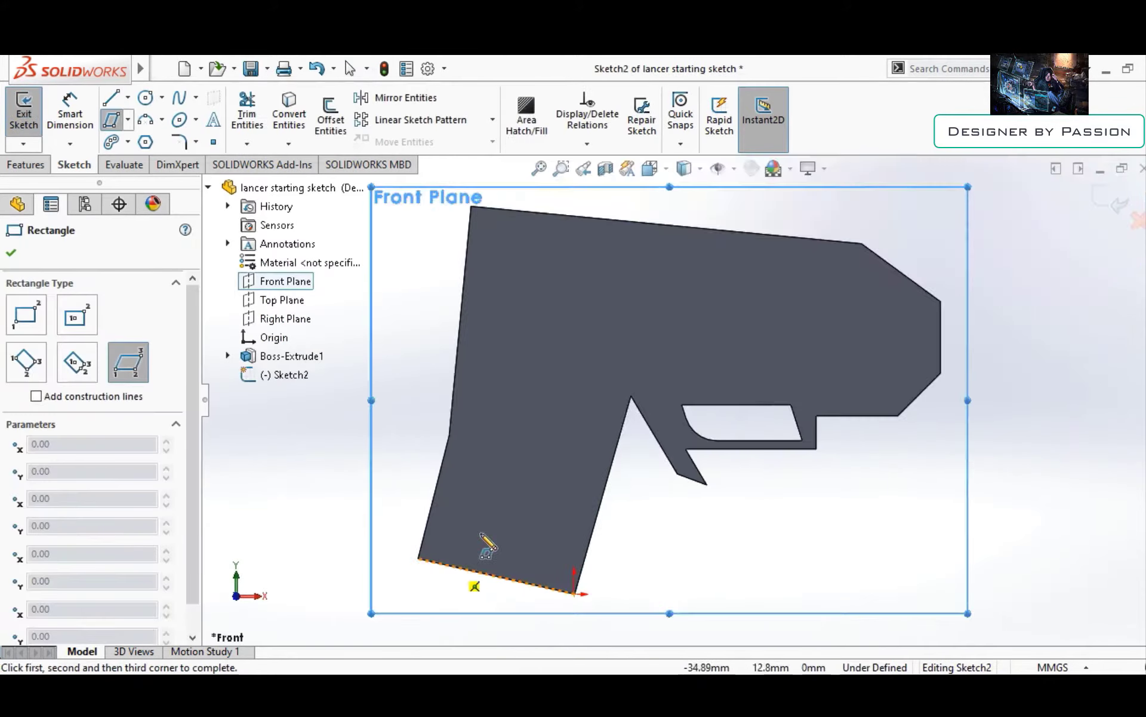
pyautogui.scroll(-3, 455, 525)
pyautogui.click(454, 524)
pyautogui.click(502, 536)
pyautogui.click(587, 276)
pyautogui.scroll(3, 583, 478)
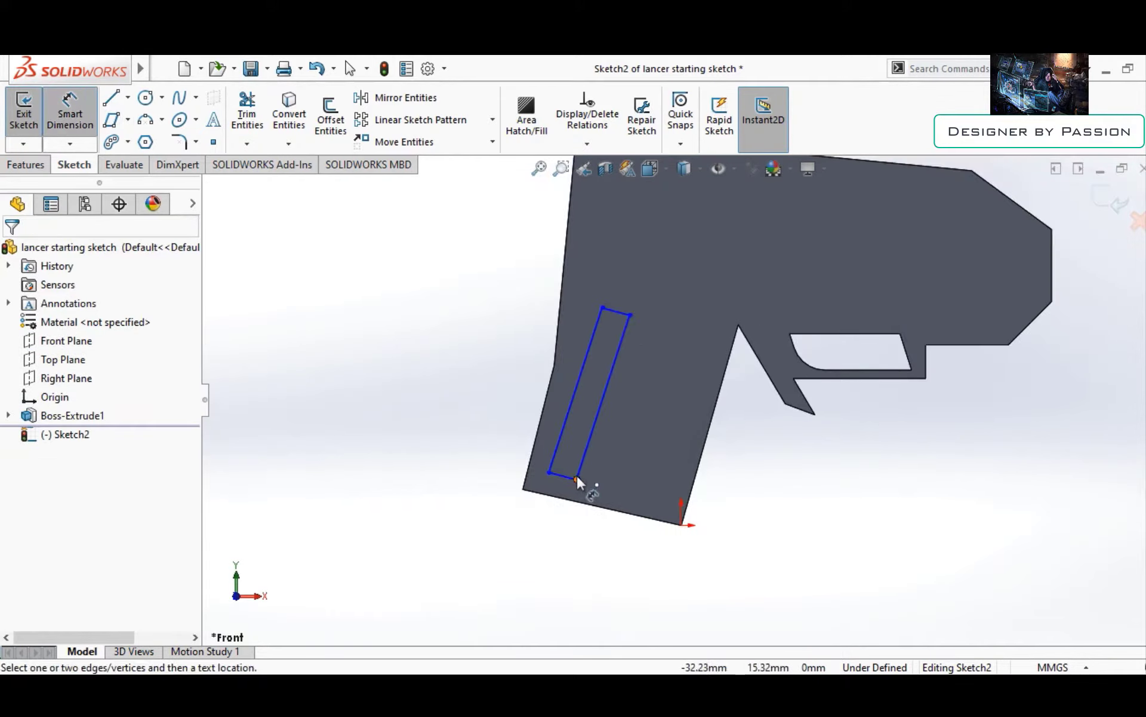
# Dimension the slot 54.49 long and 7.60 wide
pyautogui.click(616, 358)
pyautogui.click(650, 380)
pyautogui.press('Return')
pyautogui.press('Escape')
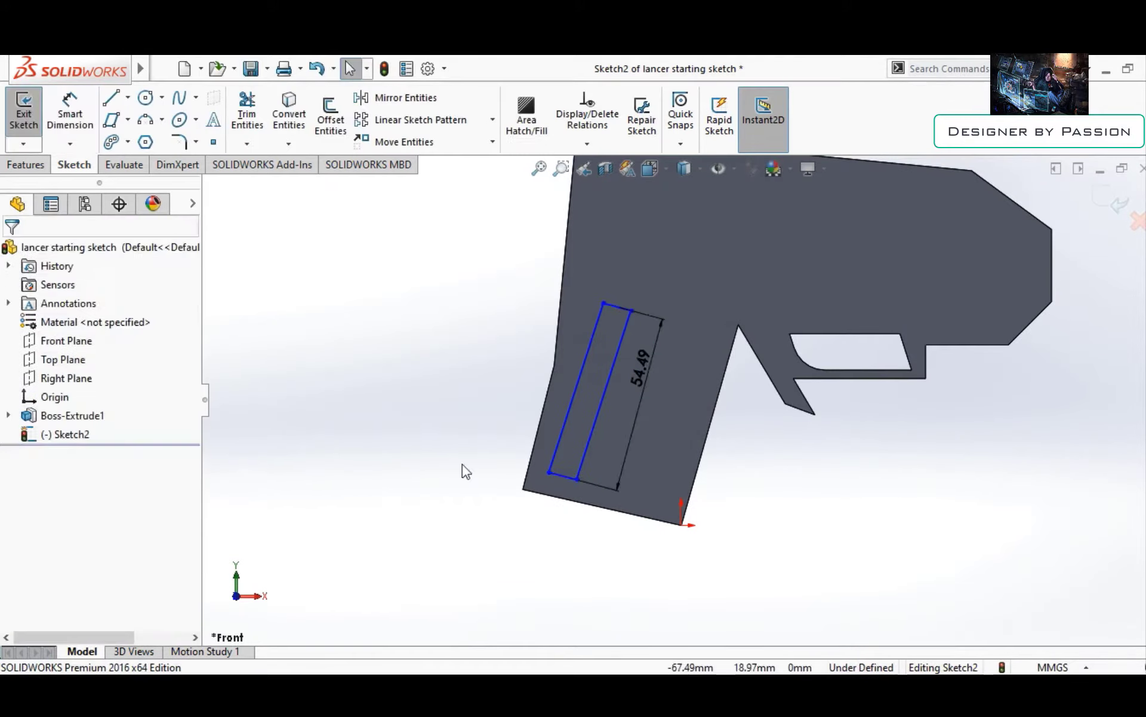
pyautogui.click(592, 387)
pyautogui.click(580, 424)
pyautogui.write('7.6')
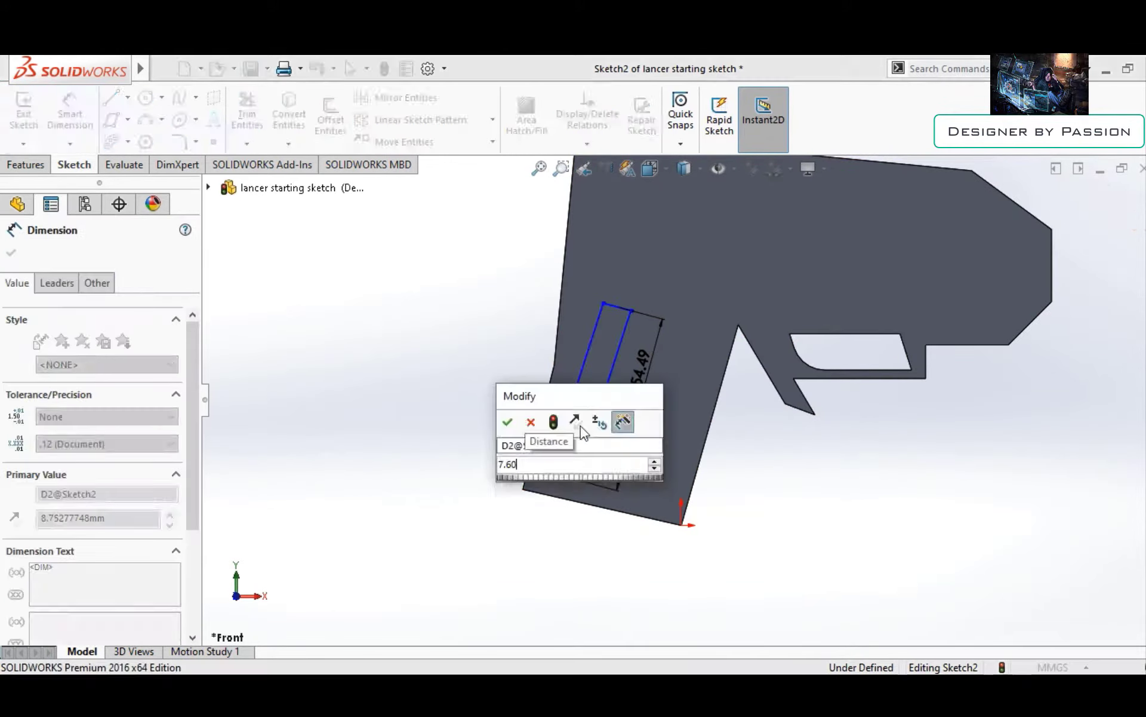
pyautogui.press('Return')
pyautogui.press('Escape')
pyautogui.scroll(3, 633, 291)
# Round all four slot corners with R3 sketch fillets
pyautogui.hotkey('ctrl', 'f')
pyautogui.write('3')
pyautogui.click(615, 333)
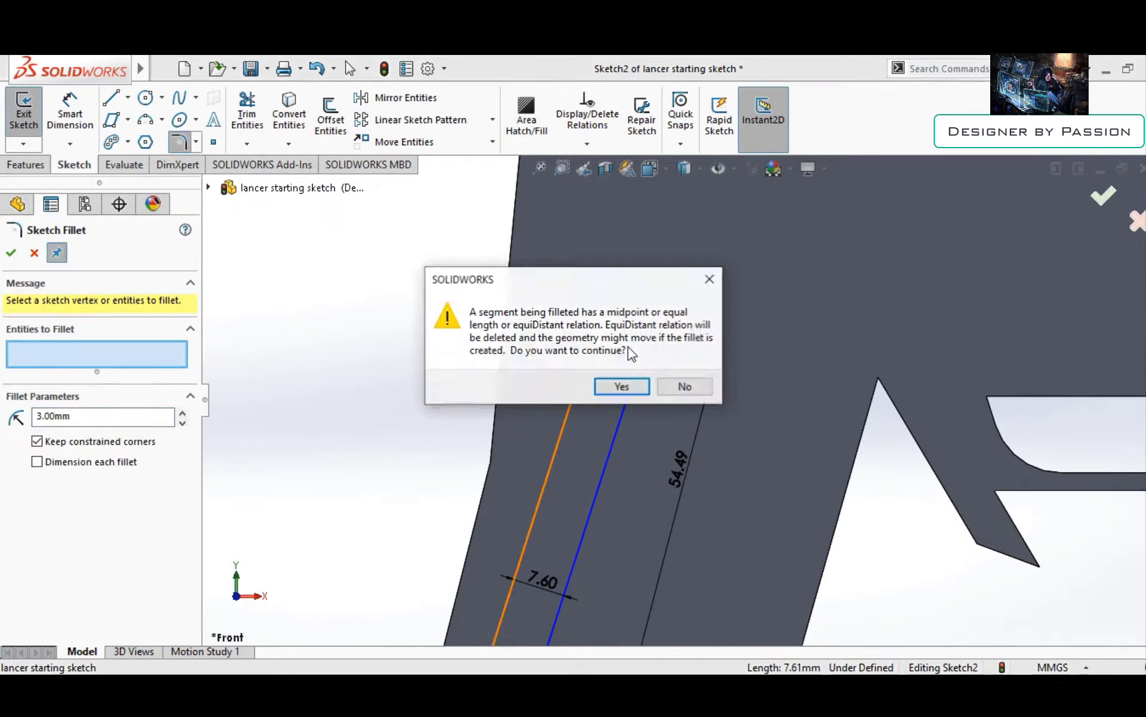
pyautogui.click(617, 387)
pyautogui.scroll(-2, 578, 554)
pyautogui.scroll(1, 578, 556)
pyautogui.click(566, 562)
pyautogui.click(599, 572)
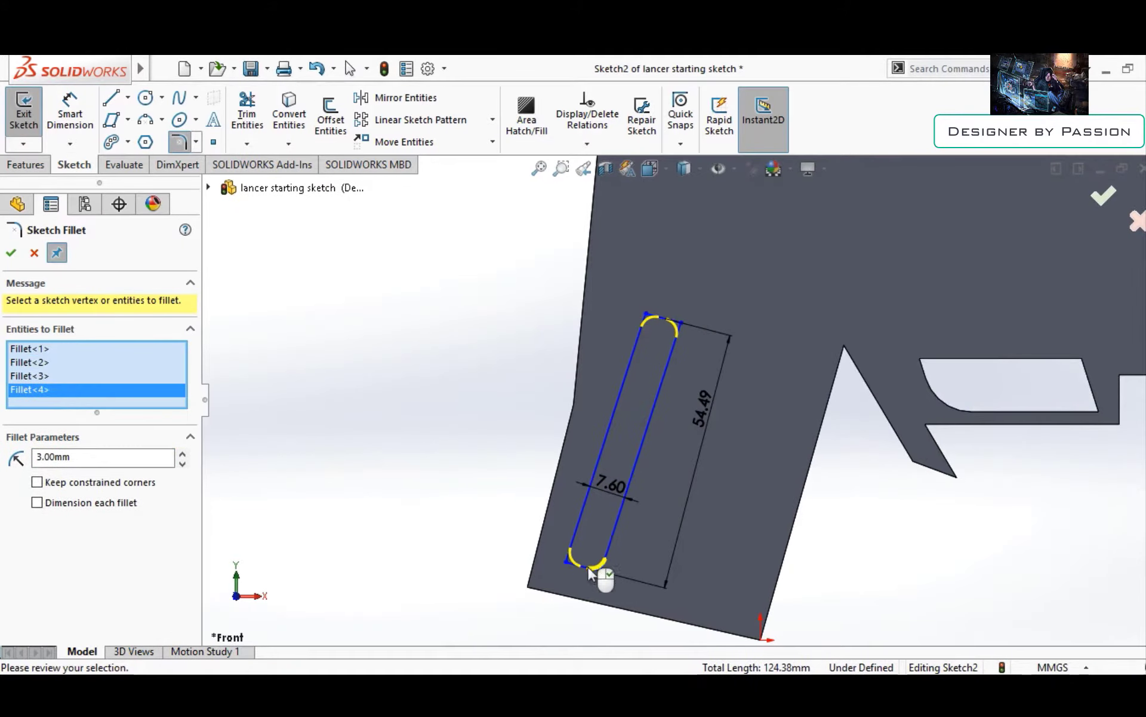
pyautogui.press('Return')
# Repeat the slot in a linear sketch pattern of three
pyautogui.click(10, 254)
pyautogui.click(493, 119)
pyautogui.click(433, 140)
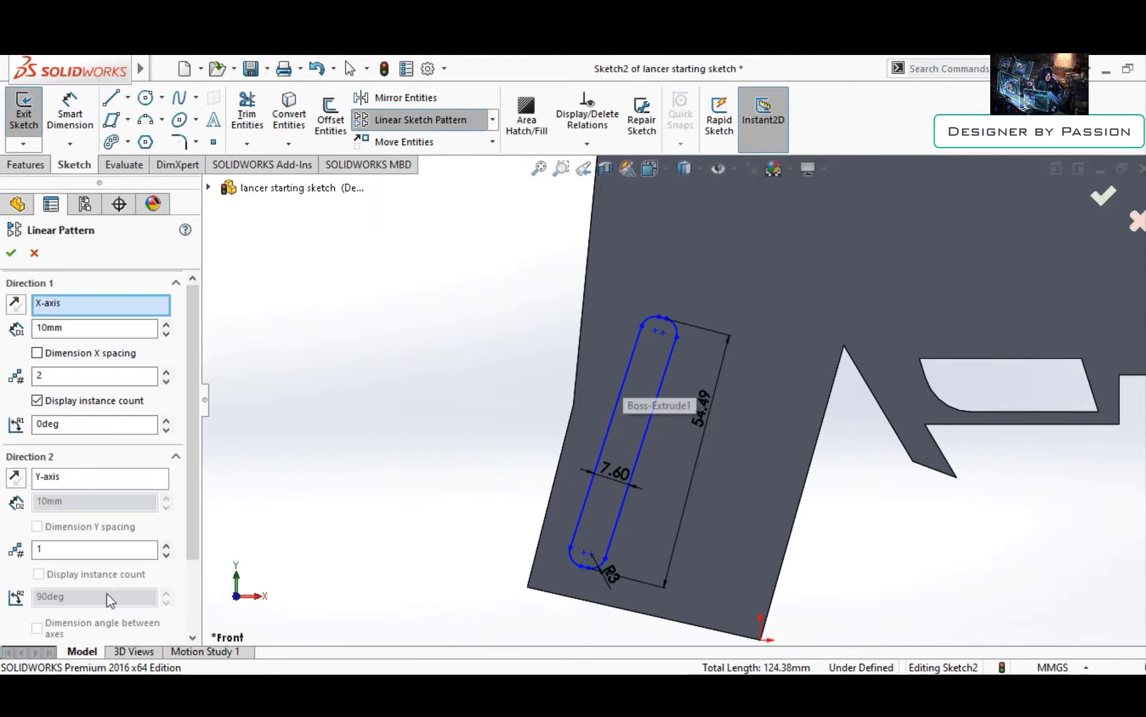
pyautogui.click(659, 395)
pyautogui.scroll(3, 629, 331)
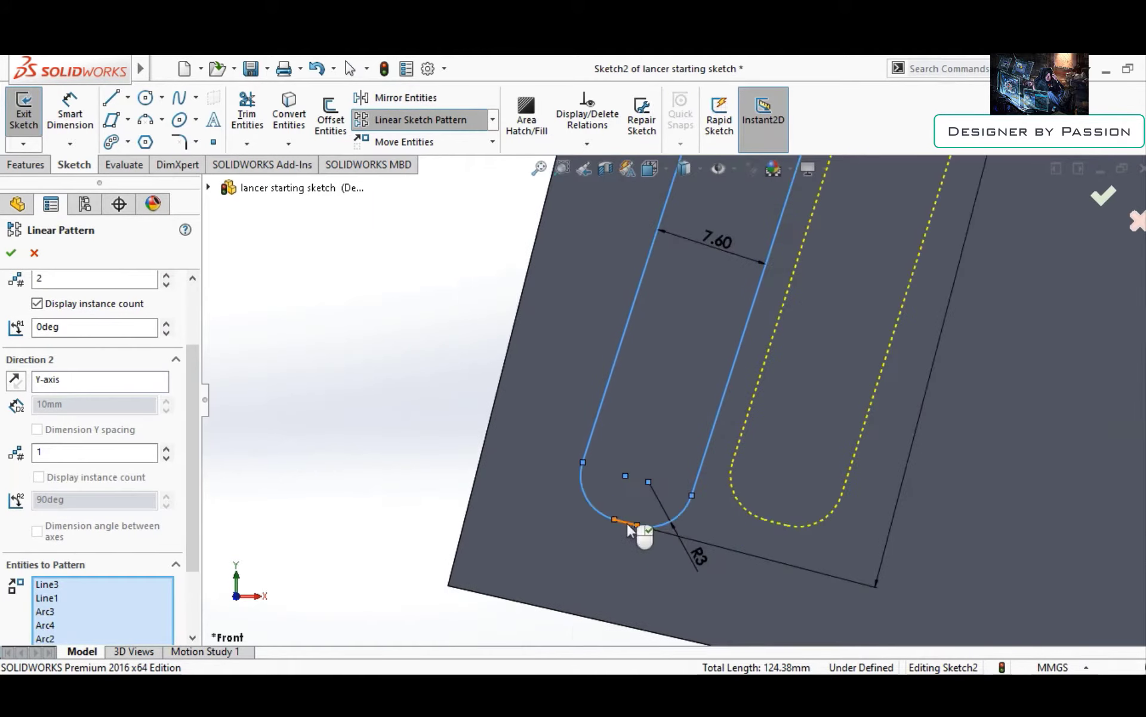
pyautogui.scroll(-4, 640, 532)
pyautogui.moveTo(674, 365); pyautogui.dragTo(707, 378)
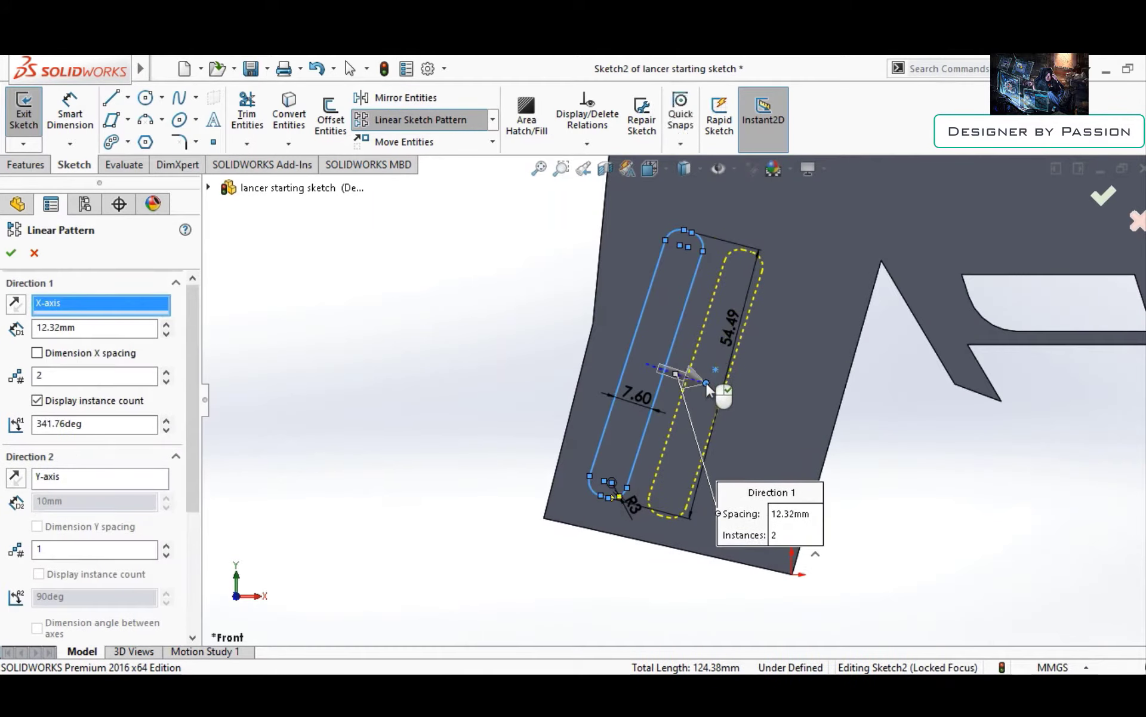
pyautogui.scroll(-2, 721, 375)
pyautogui.press('Return')
# Delete Cut-Extrude1 and cut the three patterned slots from Sketch2, viewing from the front
pyautogui.rightClick(56, 335)
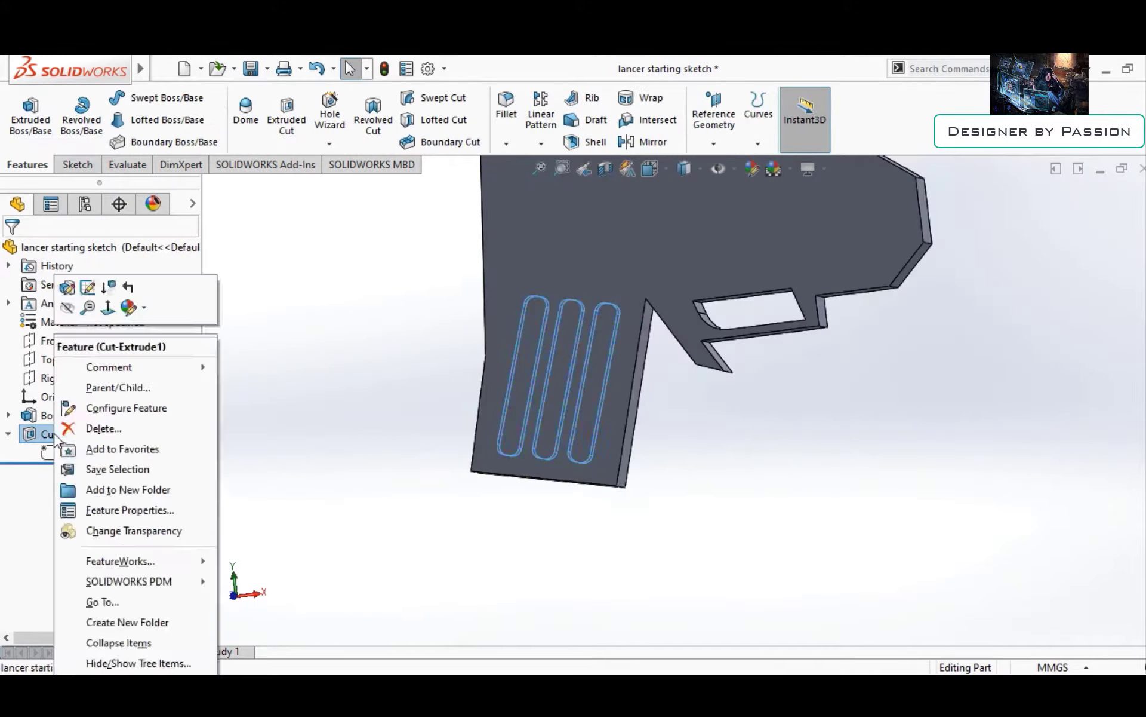
pyautogui.press('Escape')
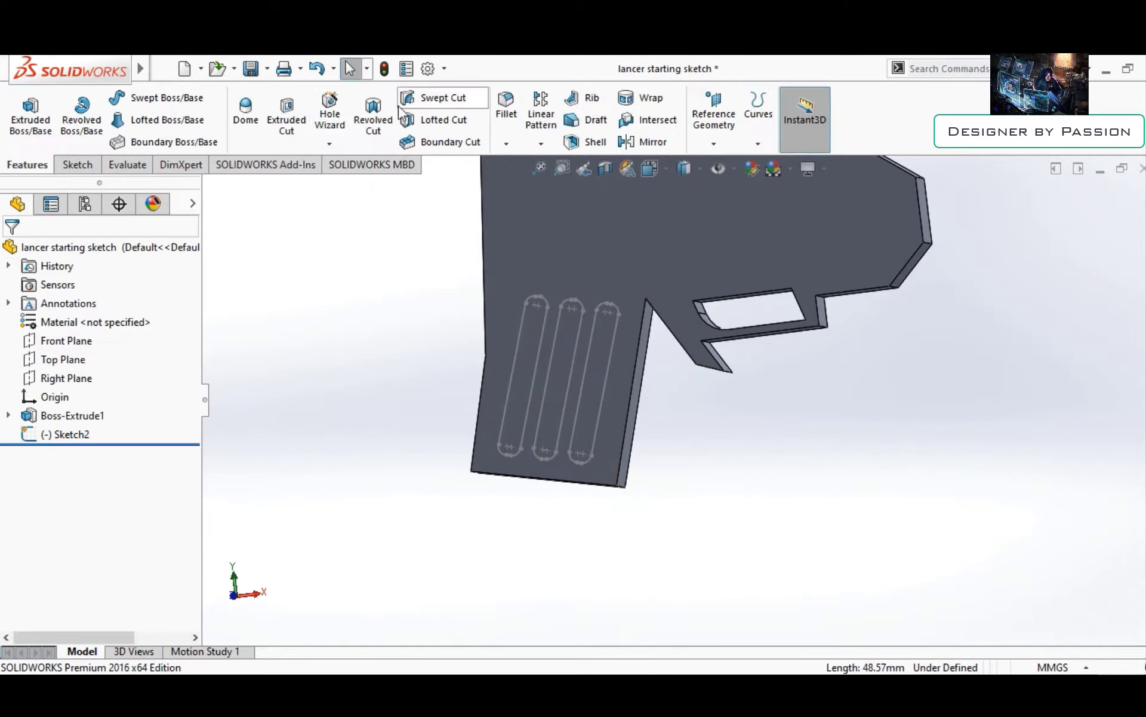
pyautogui.click(286, 119)
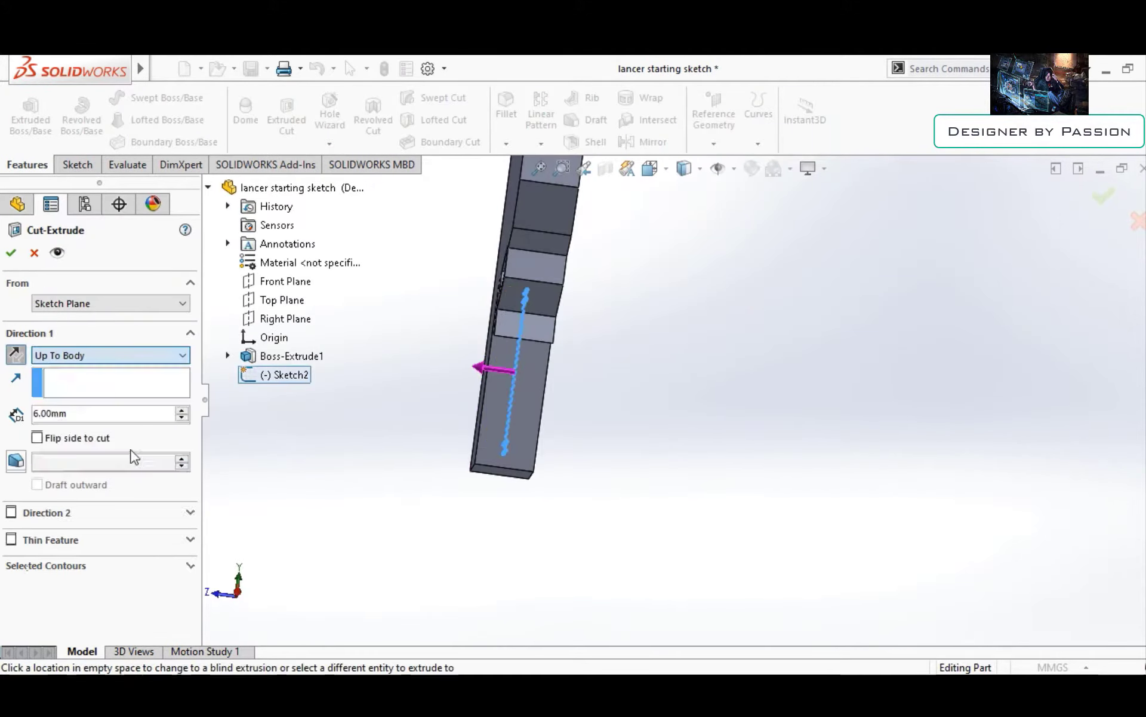
pyautogui.click(111, 355)
pyautogui.press('Return')
pyautogui.hotkey('ctrl', '1')
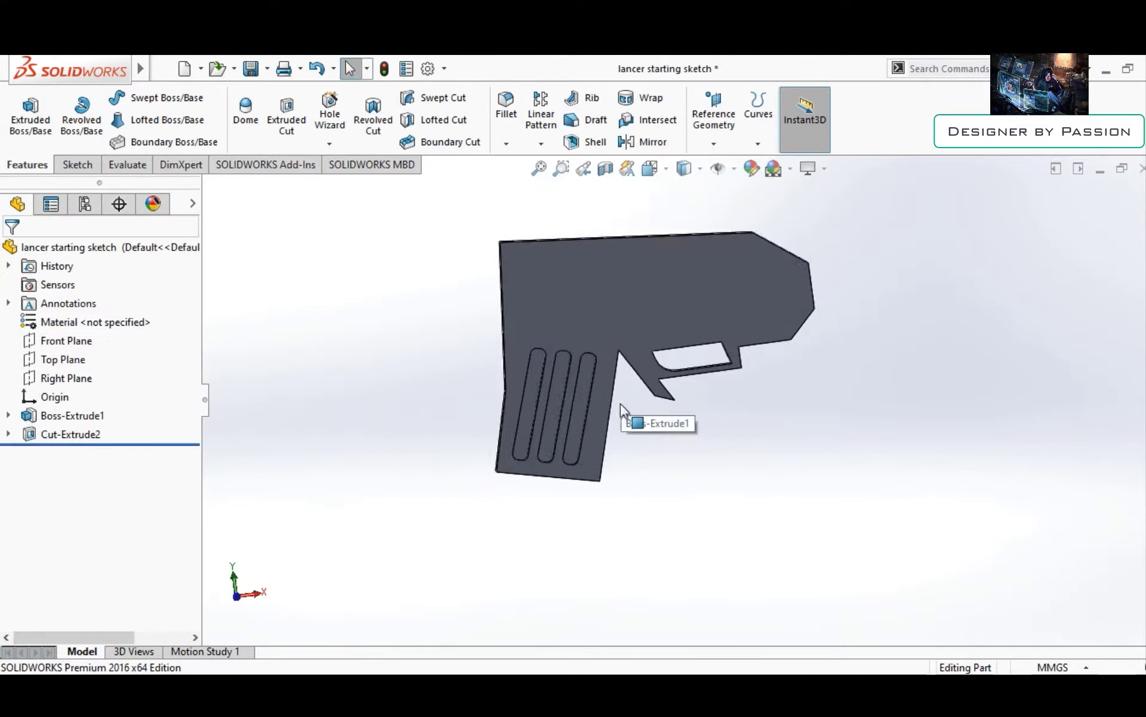
# Start a Front Plane sketch and draw the lower blade line, dimensioned 113.19 mm
pyautogui.click(66, 340)
pyautogui.click(168, 347)
pyautogui.press('l')
pyautogui.scroll(5, 477, 440)
pyautogui.click(502, 442)
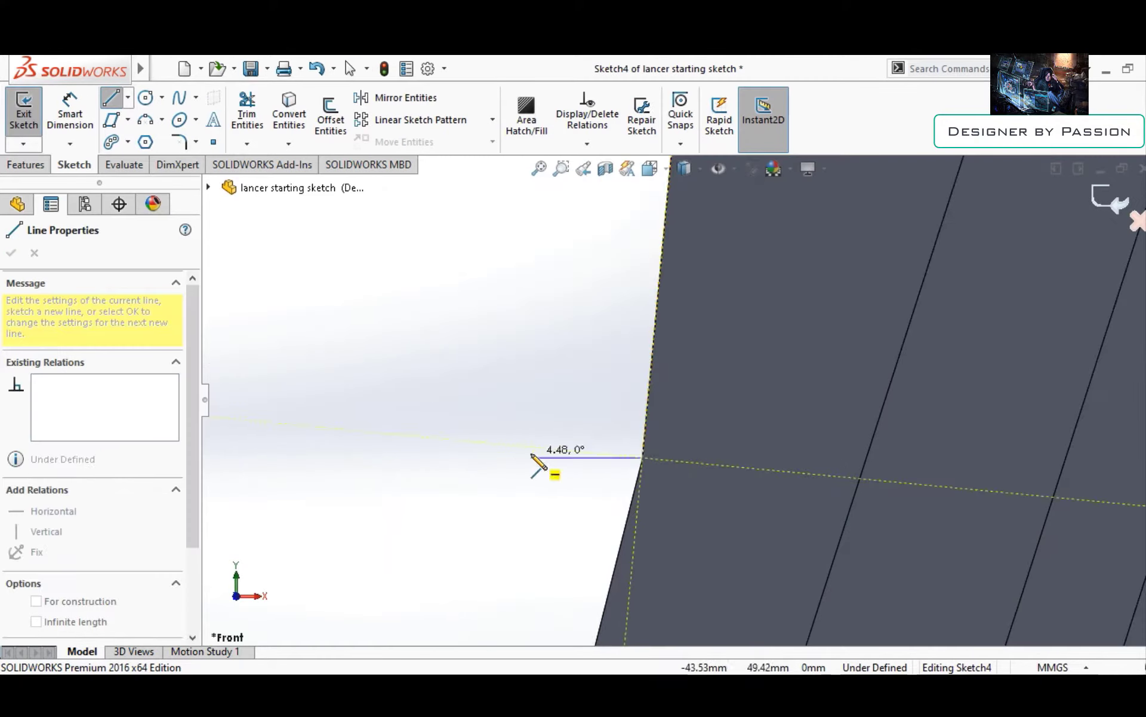
pyautogui.scroll(-8, 537, 454)
pyautogui.press('Escape')
pyautogui.press('d')
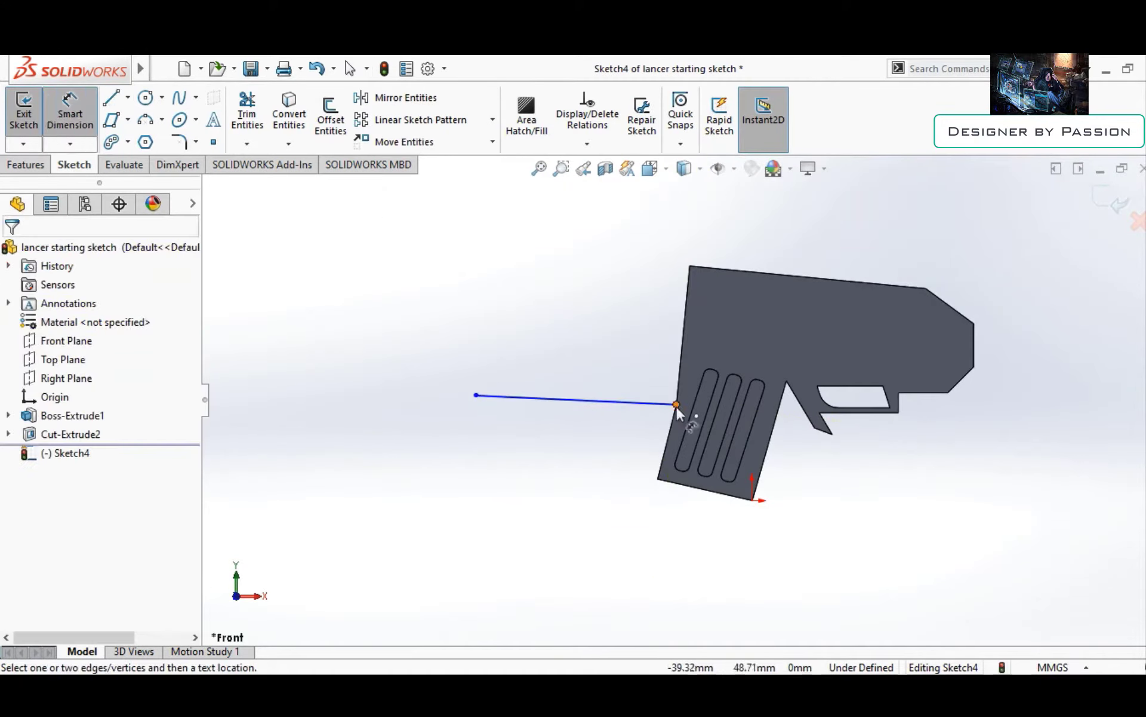
pyautogui.click(676, 444)
pyautogui.click(558, 460)
pyautogui.write('113.19')
pyautogui.press('Return')
pyautogui.press('Escape')
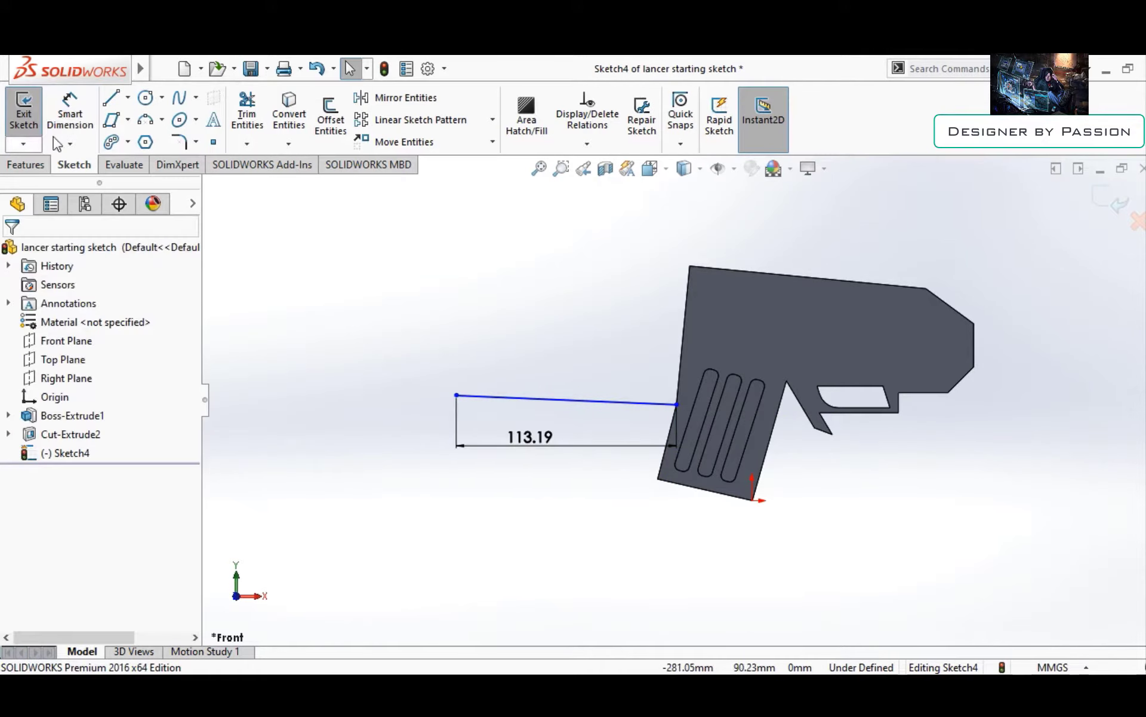
# Draw the upper blade line and dimension it 168.65 mm
pyautogui.press('l')
pyautogui.click(682, 333)
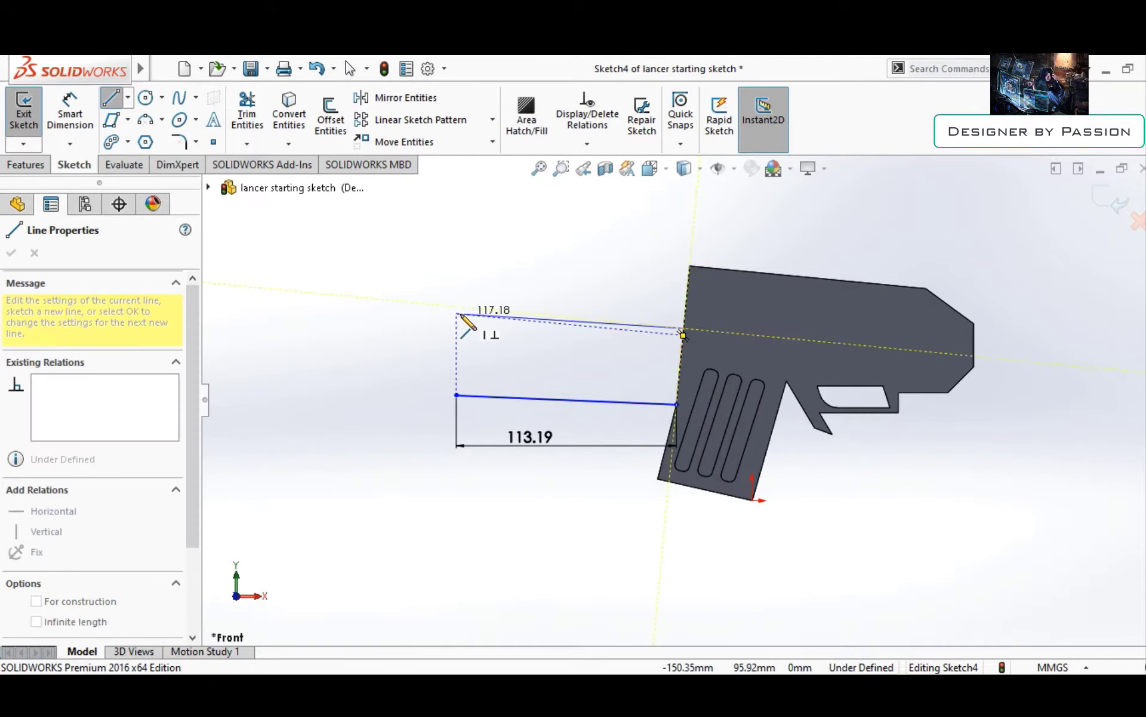
pyautogui.click(460, 314)
pyautogui.moveTo(589, 281); pyautogui.dragTo(589, 223, button='right')
pyautogui.click(514, 320)
pyautogui.click(520, 274)
pyautogui.write('168.65')
pyautogui.press('Return')
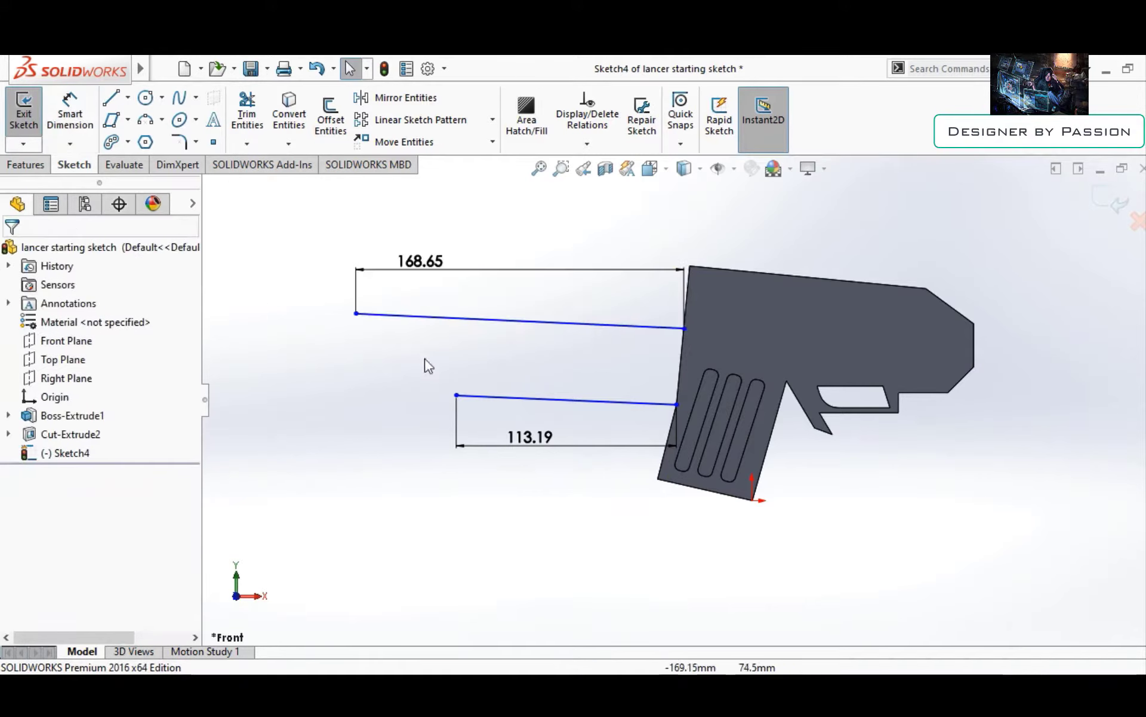
pyautogui.scroll(-3, 428, 366)
pyautogui.scroll(3, 429, 365)
# Close the blade outline with a three-point arc joining the two line ends
pyautogui.click(145, 119)
pyautogui.click(418, 353)
pyautogui.click(508, 427)
pyautogui.scroll(-2, 427, 377)
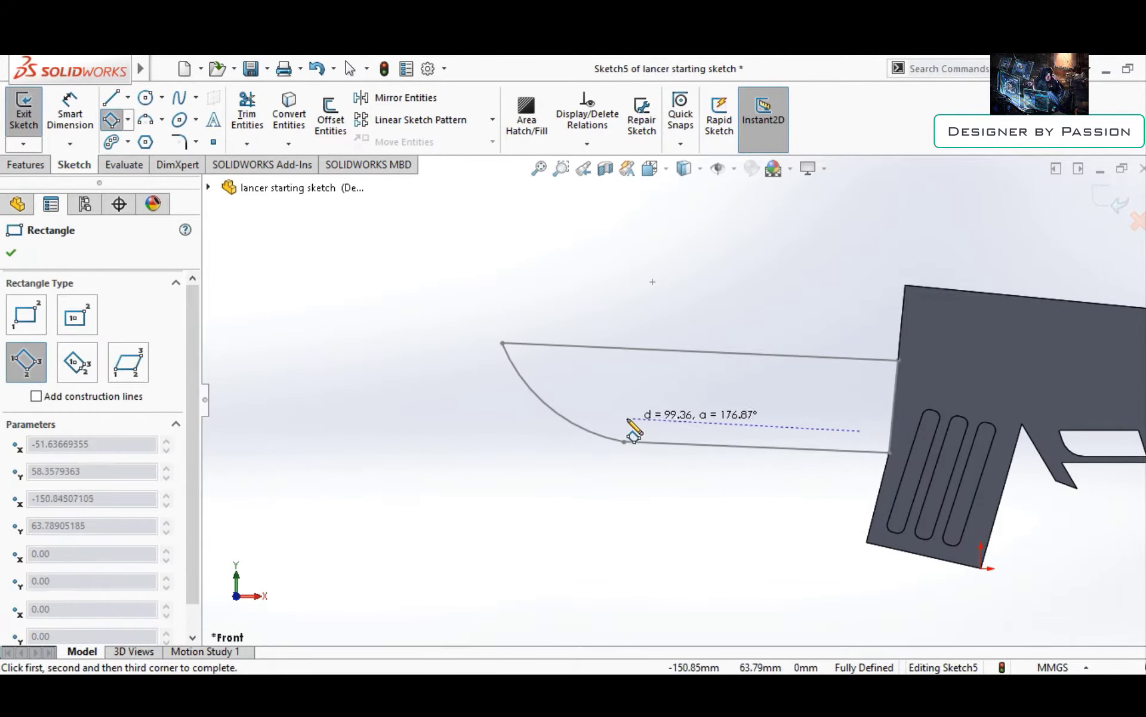
# Sketch an 86.15 × 20.99 mm rectangle window inside the blade outline
pyautogui.click(648, 374)
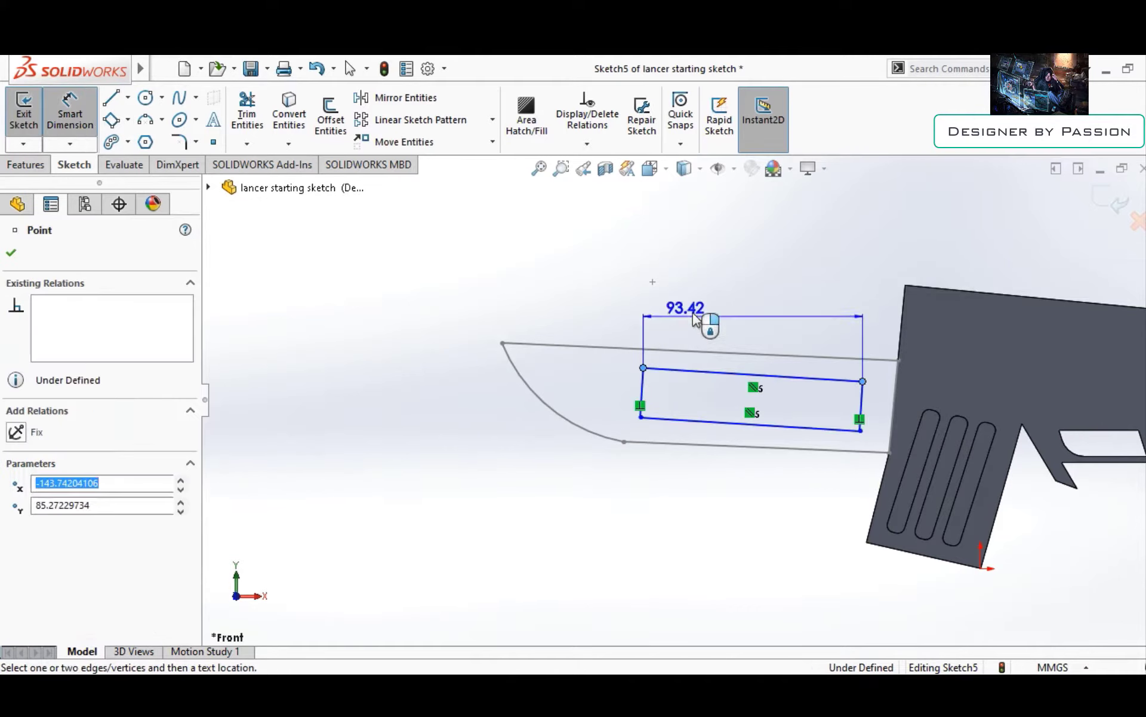
pyautogui.click(845, 378)
pyautogui.click(710, 302)
pyautogui.press('Return')
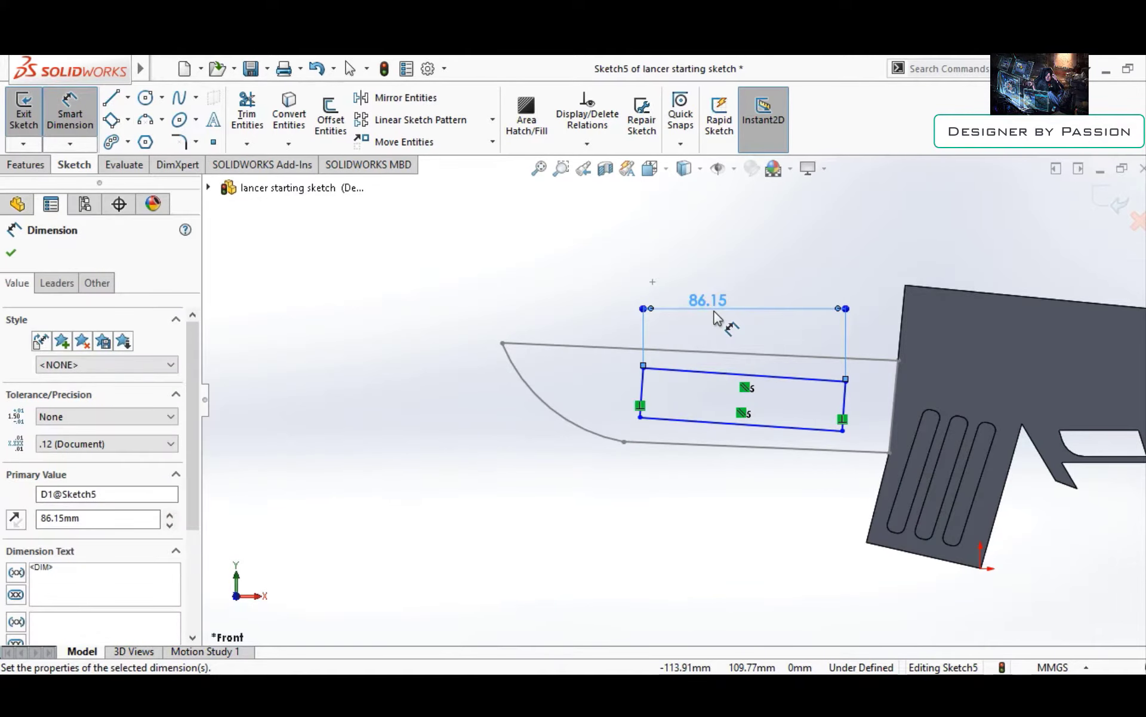
pyautogui.click(782, 426)
pyautogui.click(746, 375)
pyautogui.click(824, 394)
# Round the window rectangle's corners with an R10 sketch fillet
pyautogui.press('Return')
pyautogui.click(179, 141)
pyautogui.click(632, 364)
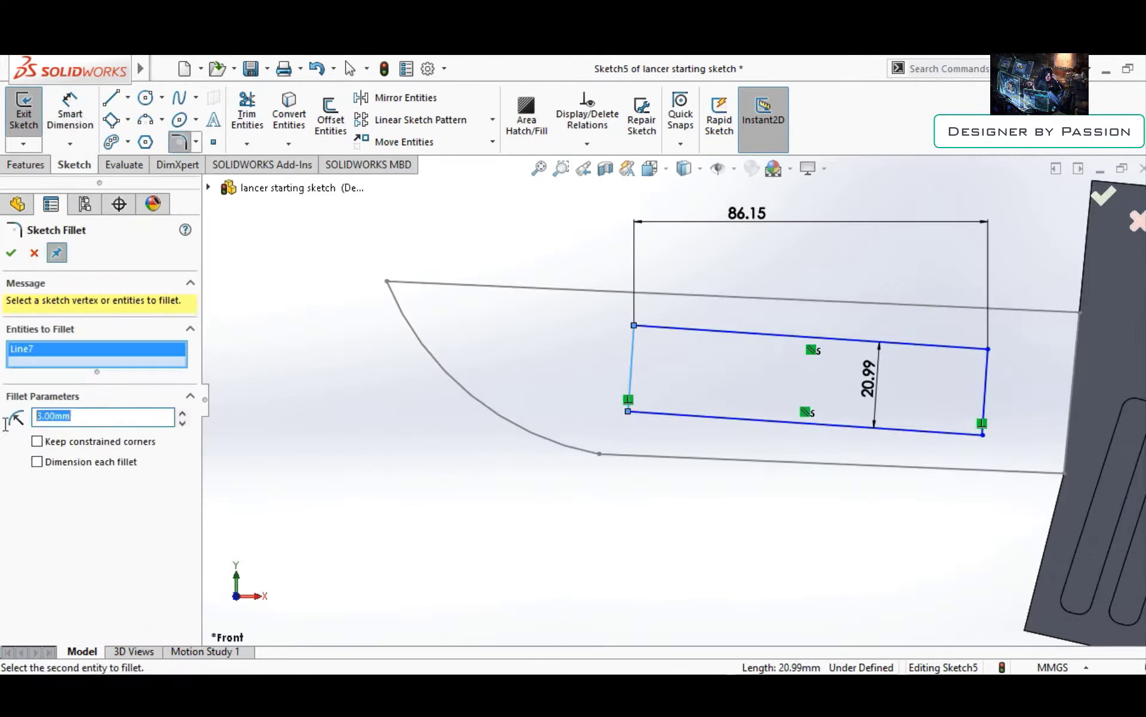
pyautogui.click(669, 413)
pyautogui.scroll(4, 678, 400)
pyautogui.click(1102, 197)
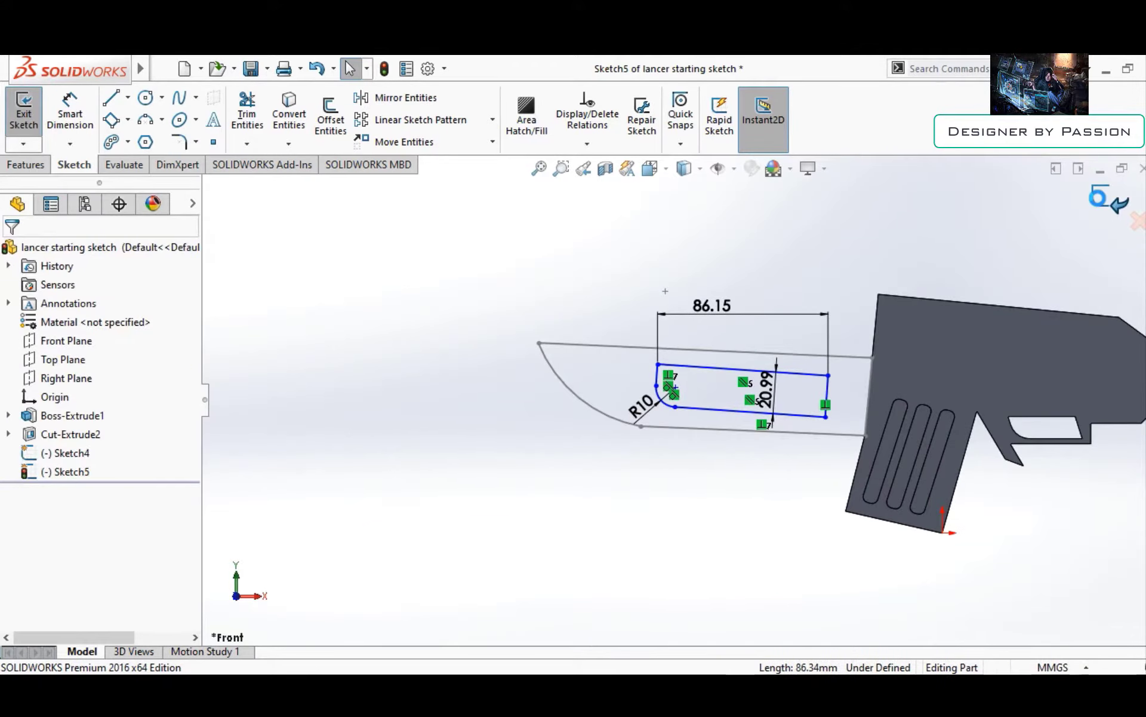
# Extrude the blade region mid-plane to 3 mm thickness
pyautogui.click(594, 341)
pyautogui.click(764, 383)
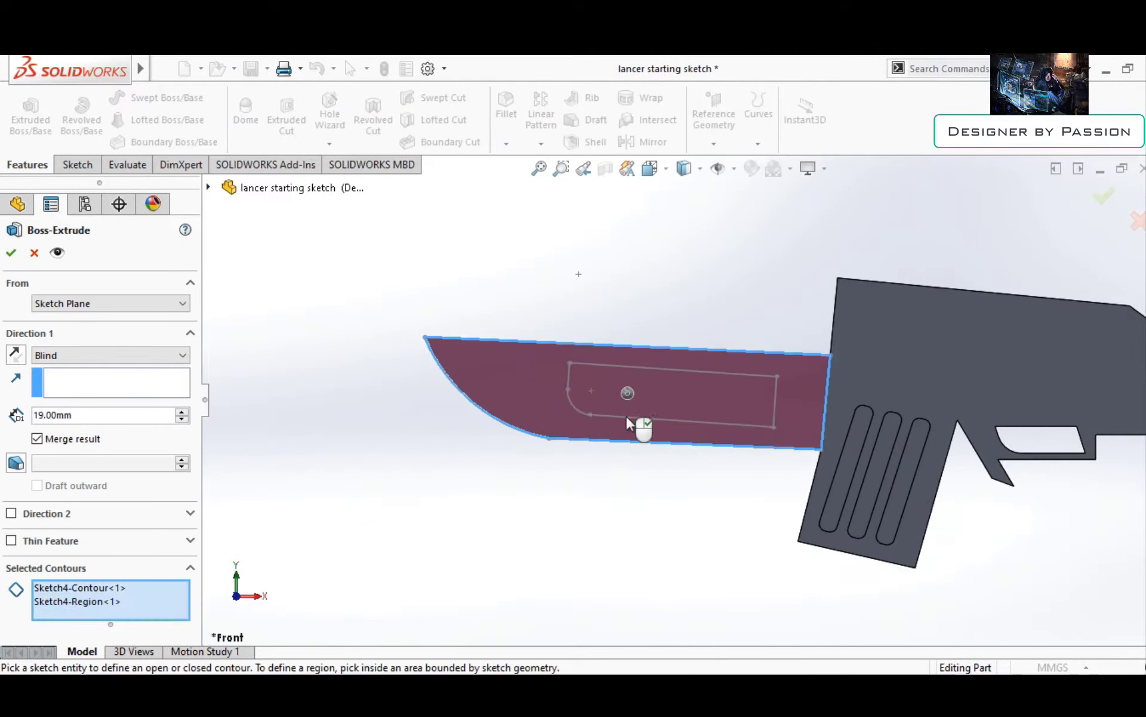
pyautogui.moveTo(626, 414); pyautogui.dragTo(508, 396, button='middle')
pyautogui.click(111, 355)
pyautogui.click(60, 386)
pyautogui.doubleClick(88, 416)
pyautogui.write('3')
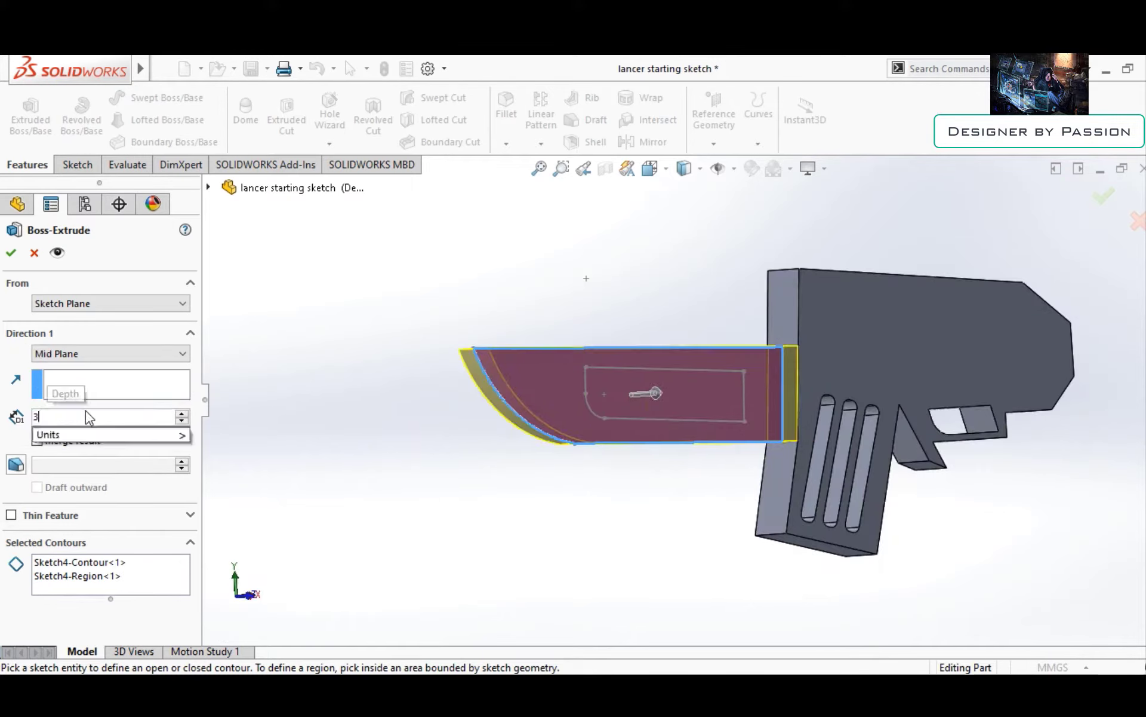
pyautogui.press('Return')
pyautogui.click(171, 585)
pyautogui.scroll(-5, 724, 379)
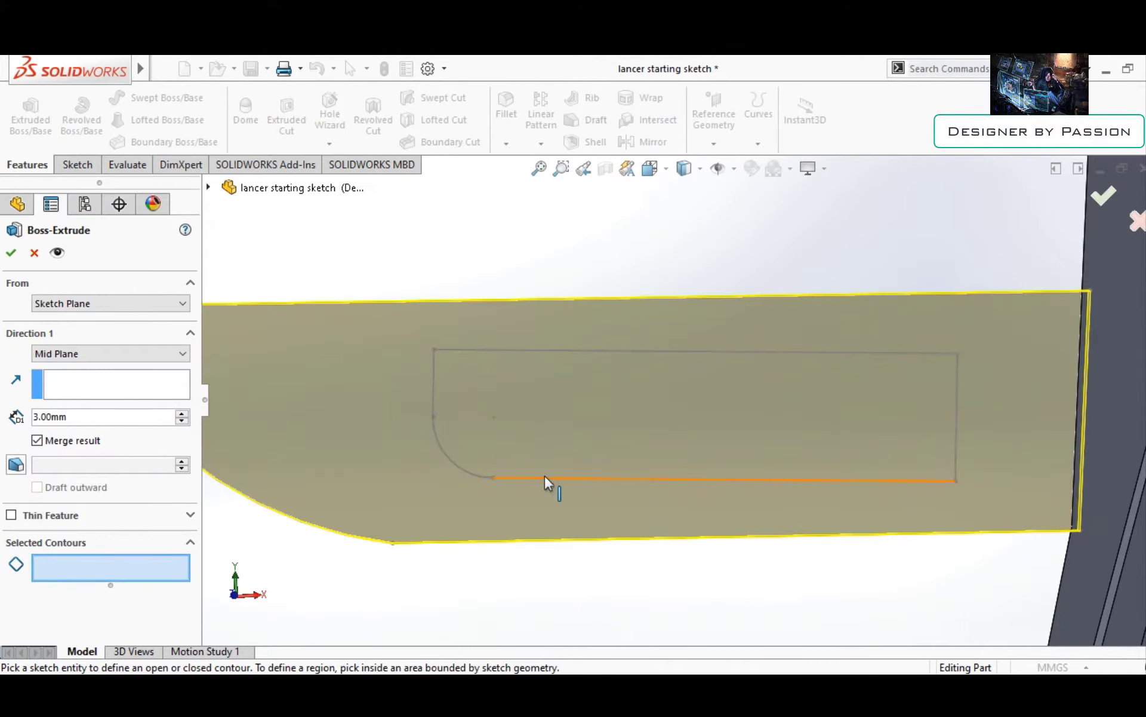
pyautogui.scroll(2, 545, 478)
pyautogui.click(615, 410)
pyautogui.press('Return')
# Cut the rounded window through the blade, then edit the cut to mid-plane 3 mm
pyautogui.scroll(3, 657, 406)
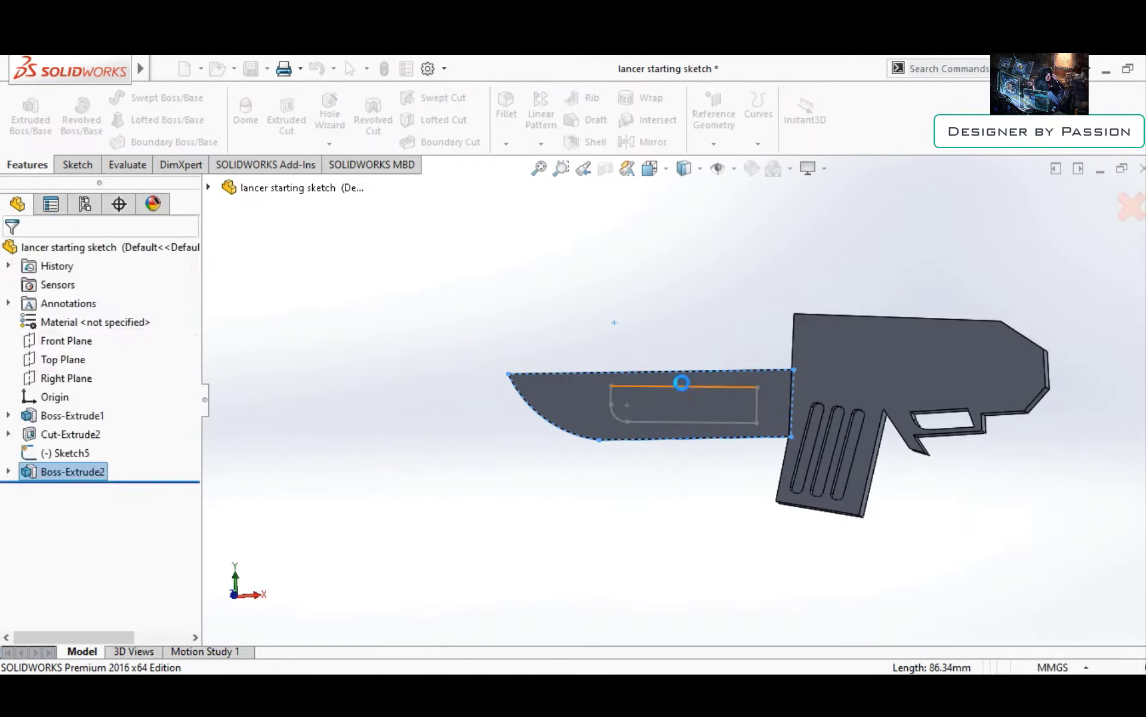
pyautogui.click(682, 382)
pyautogui.click(110, 355)
pyautogui.click(102, 371)
pyautogui.press('Return')
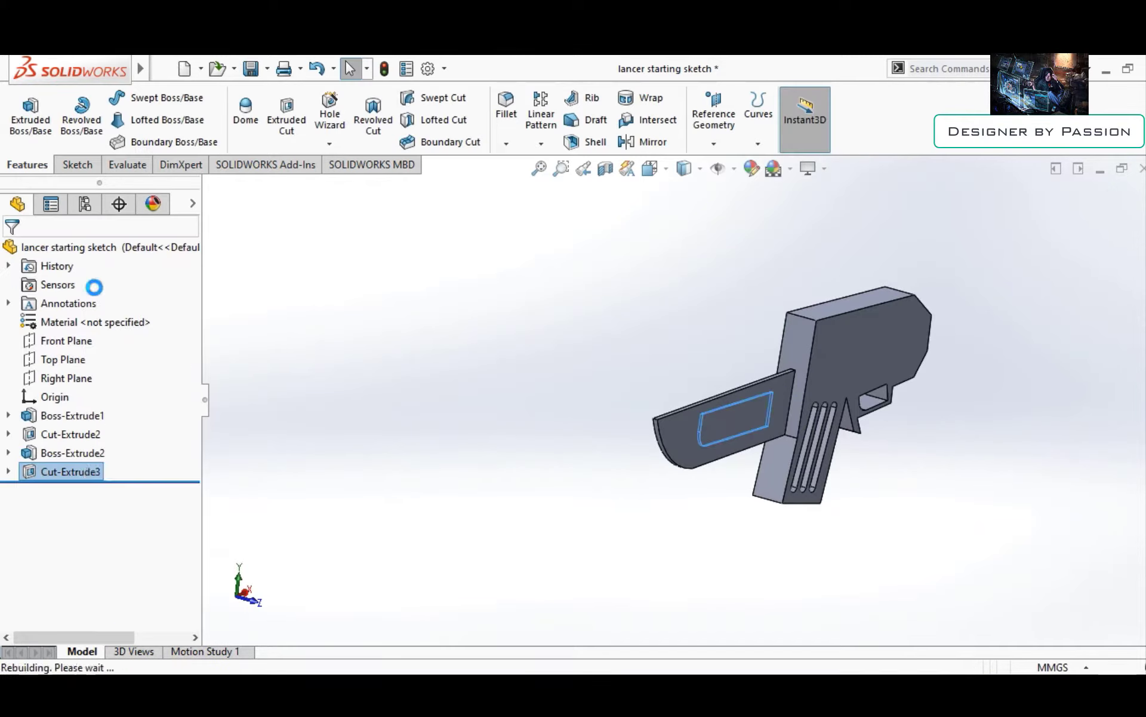
pyautogui.click(112, 354)
pyautogui.click(104, 457)
pyautogui.click(11, 252)
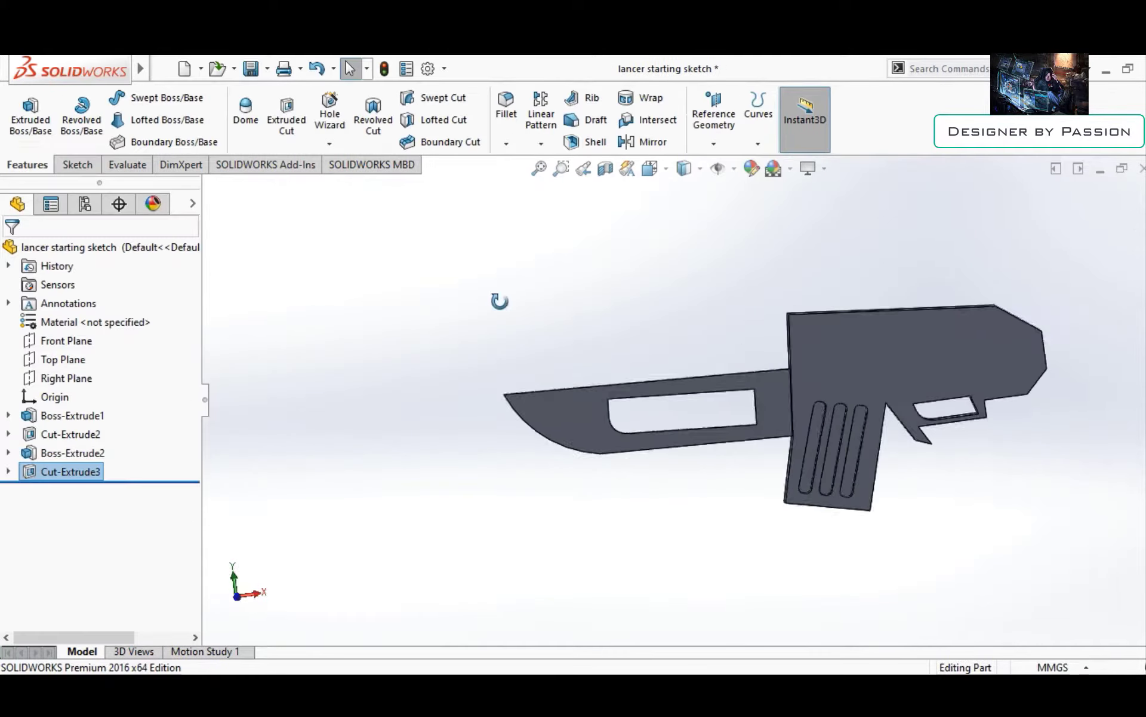
pyautogui.moveTo(500, 299)
pyautogui.mouseDown(button='middle')
pyautogui.moveTo(877, 486)
pyautogui.moveTo(936, 478)
pyautogui.mouseUp(button='middle')
pyautogui.scroll(-5, 672, 388)
# Start a sketch on the blade face and draw a short line under the blade
pyautogui.rightClick(671, 388)
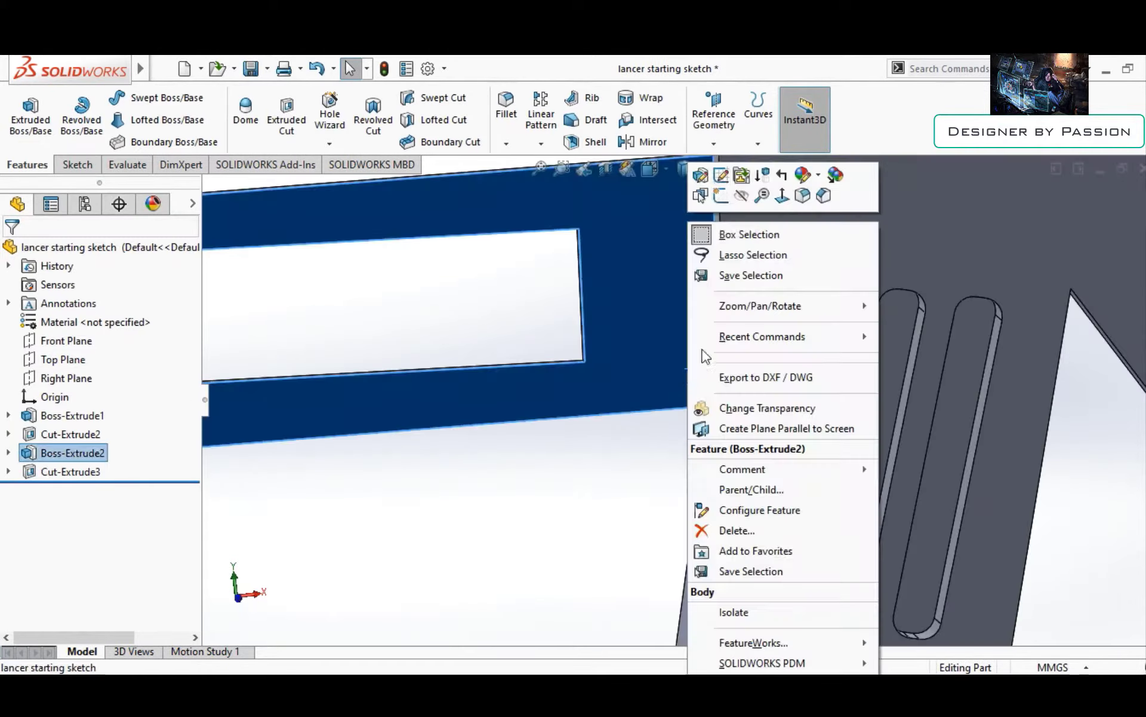
pyautogui.click(698, 169)
pyautogui.press('l')
pyautogui.scroll(-3, 606, 402)
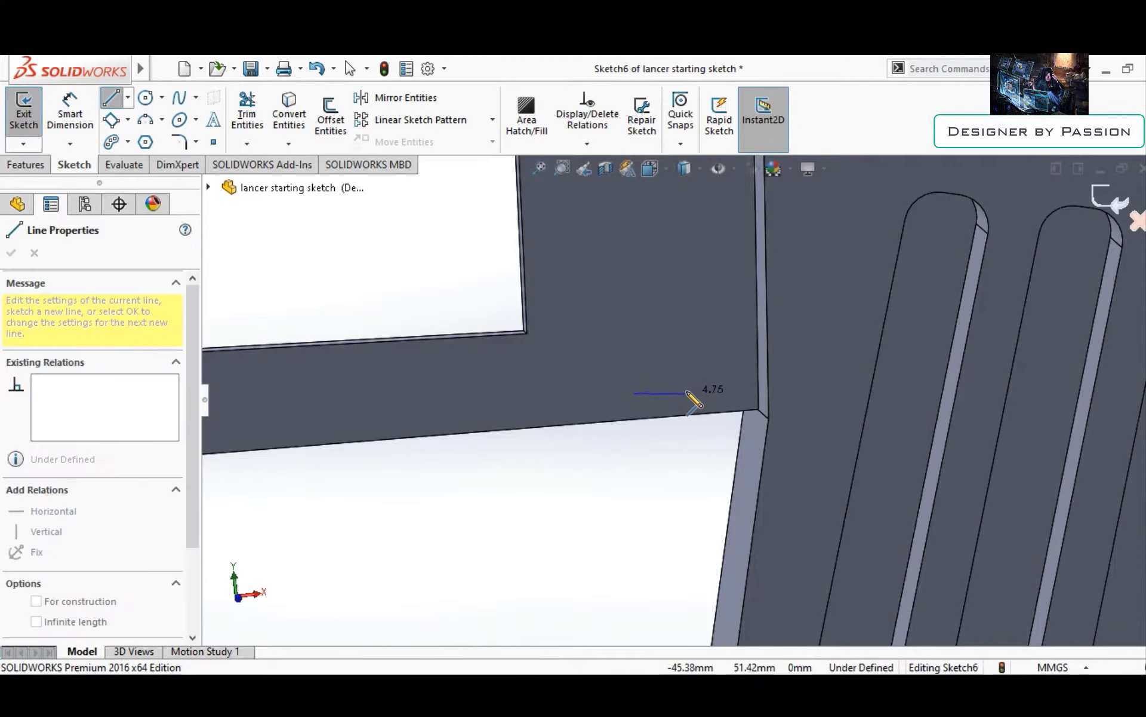
pyautogui.scroll(-2, 692, 401)
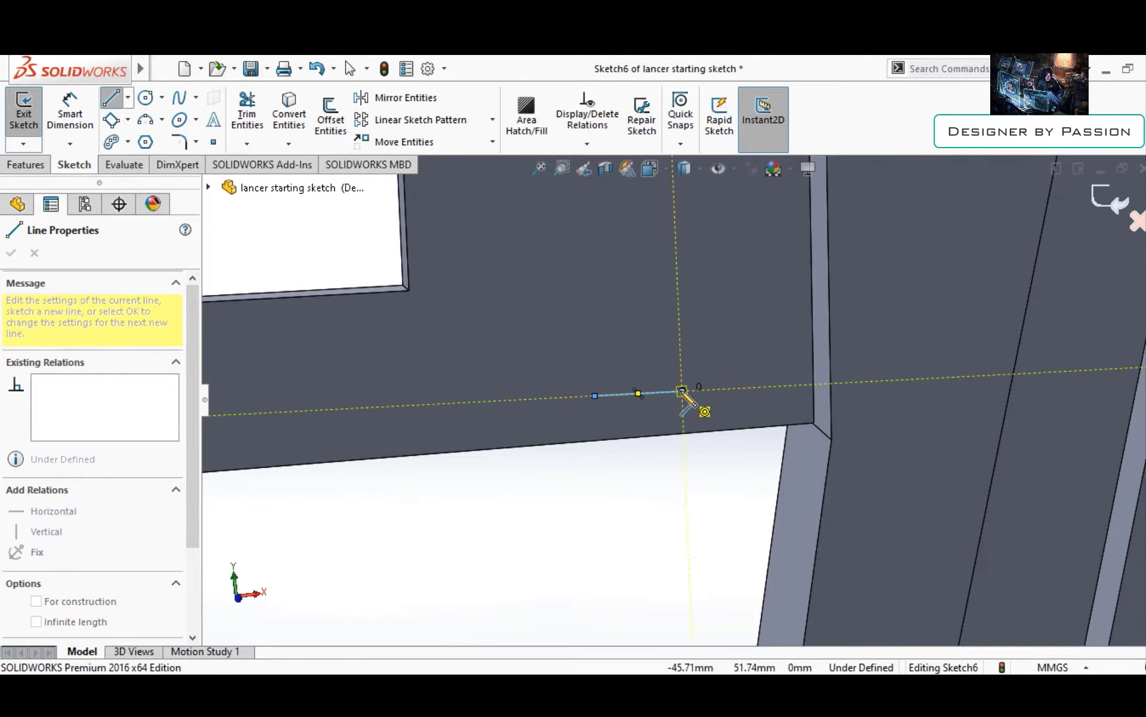
pyautogui.click(25, 256)
# Draw a spline bending downward from the line to close the spike outline
pyautogui.press('s')
pyautogui.click(682, 391)
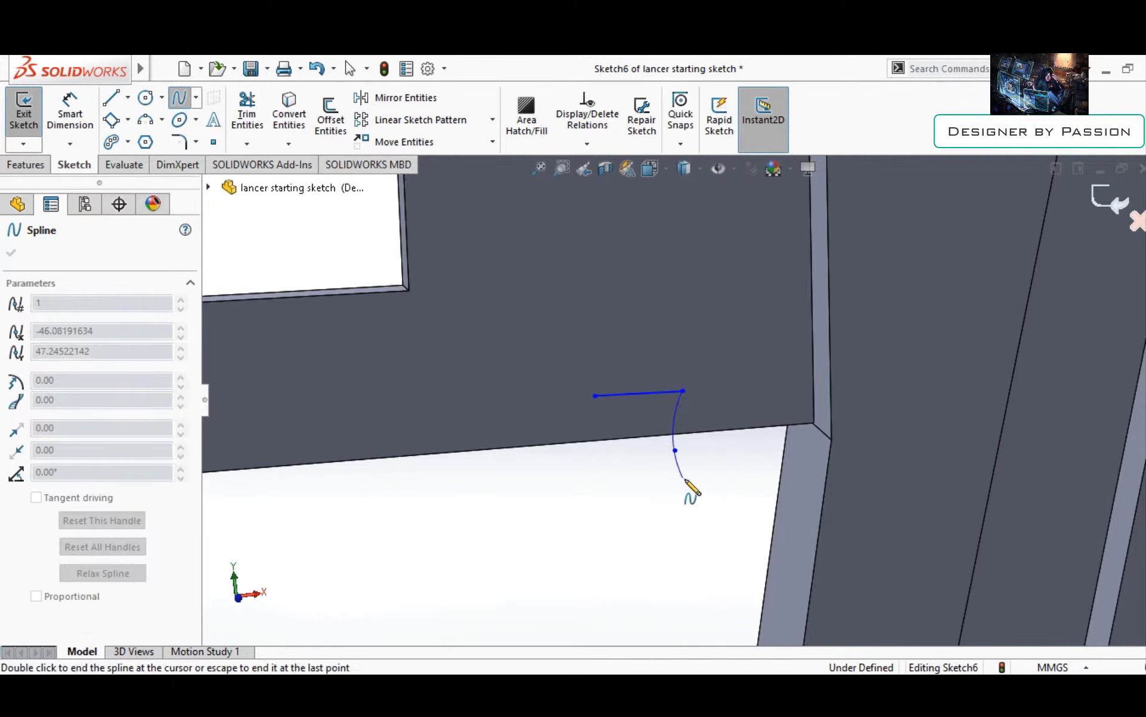
pyautogui.click(708, 521)
pyautogui.scroll(2, 709, 463)
pyautogui.scroll(2, 499, 324)
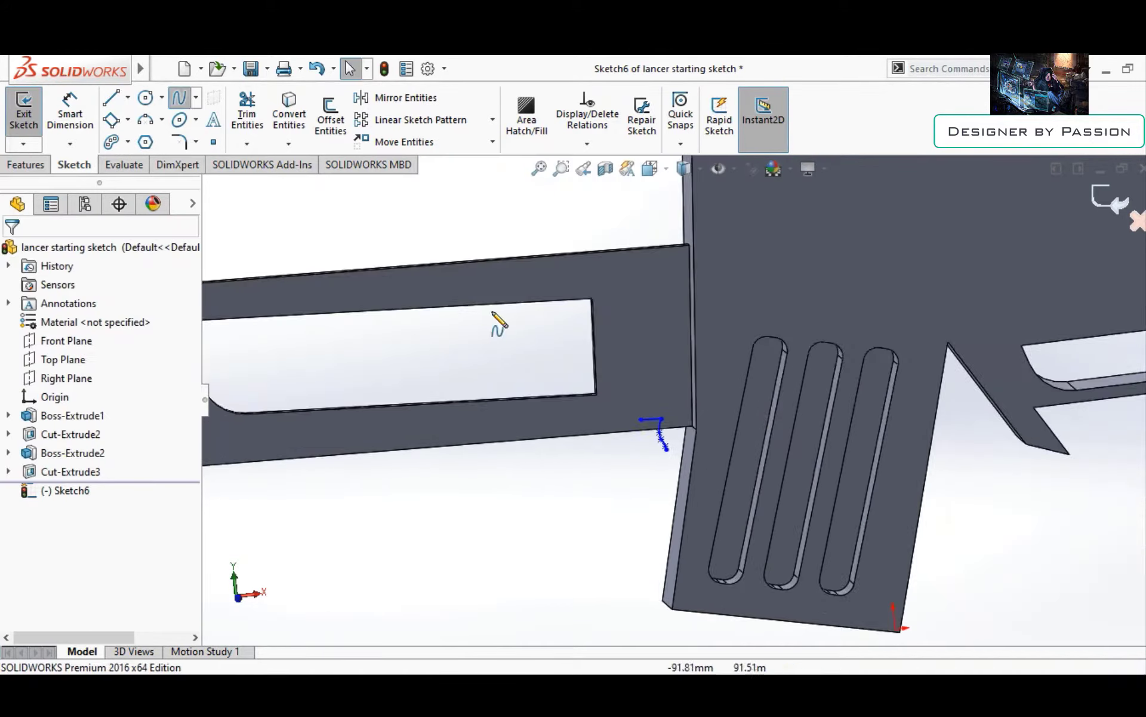
pyautogui.scroll(-2, 660, 455)
pyautogui.scroll(-3, 649, 425)
pyautogui.doubleClick(618, 336)
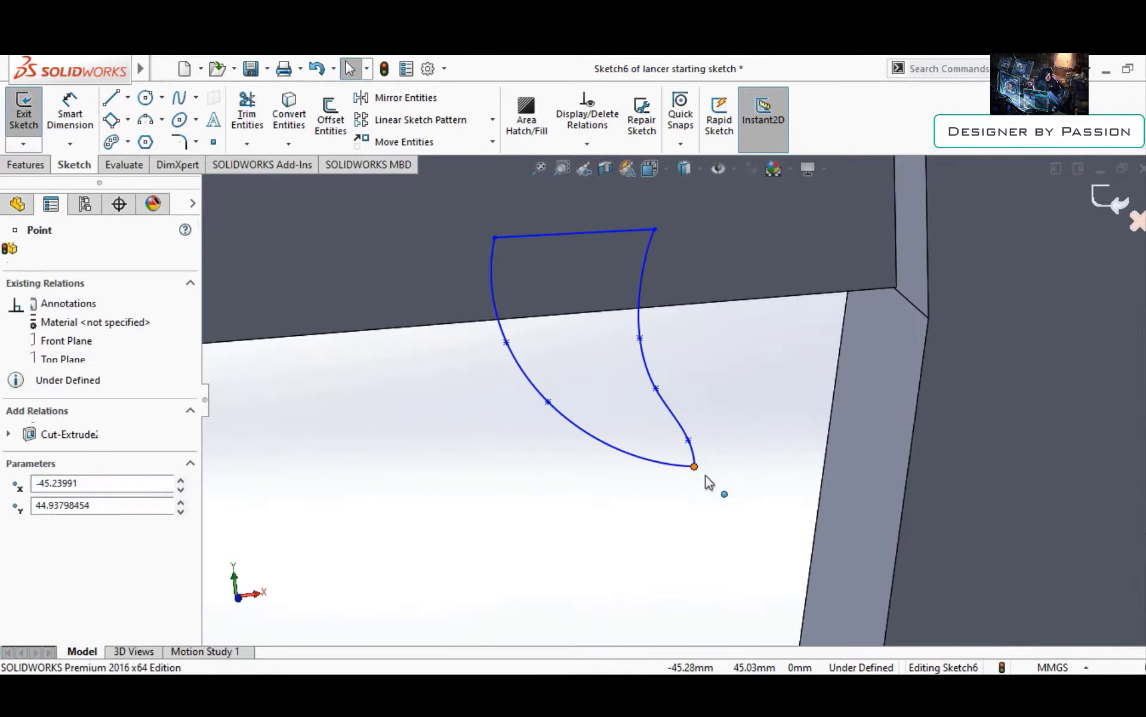
pyautogui.scroll(5, 661, 413)
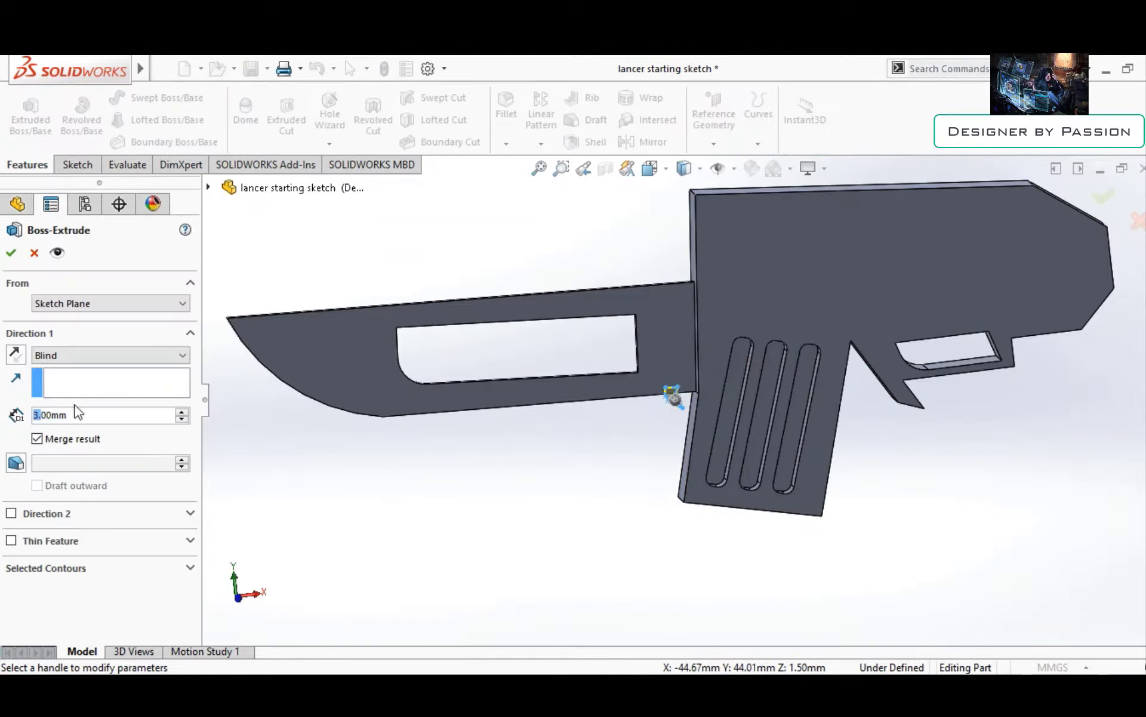
# Extrude the spike 6 mm with an 18° draft
pyautogui.click(16, 463)
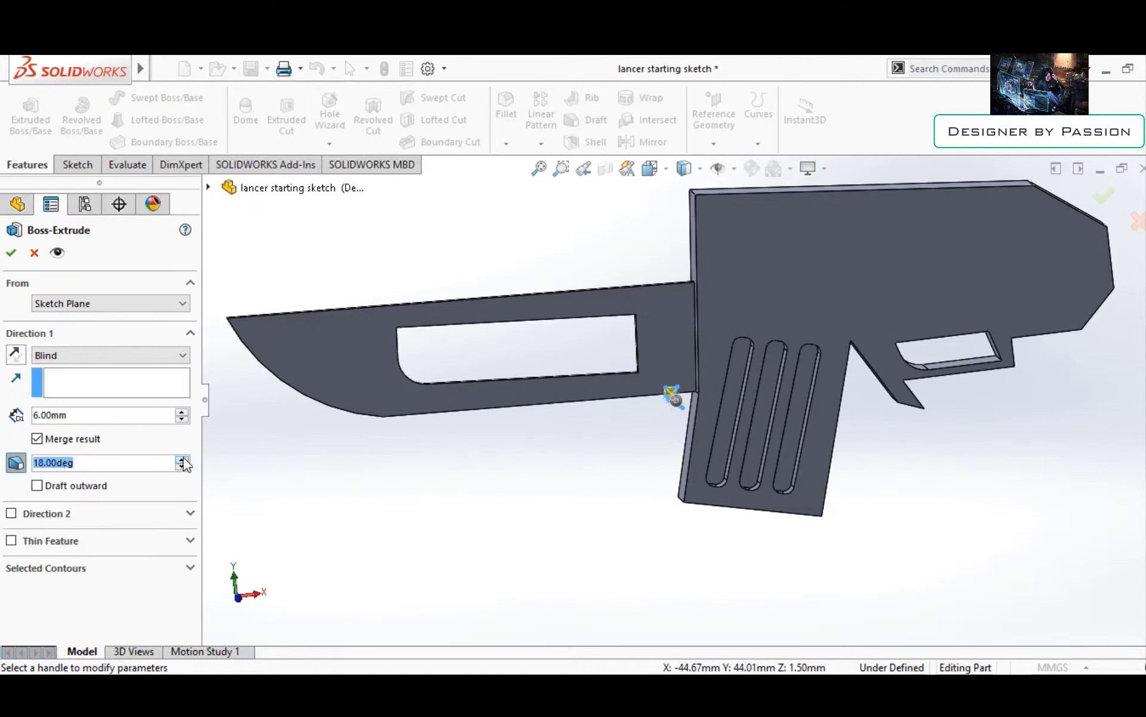
pyautogui.press('Return')
pyautogui.scroll(-3, 672, 382)
pyautogui.scroll(3, 692, 390)
pyautogui.scroll(-3, 687, 406)
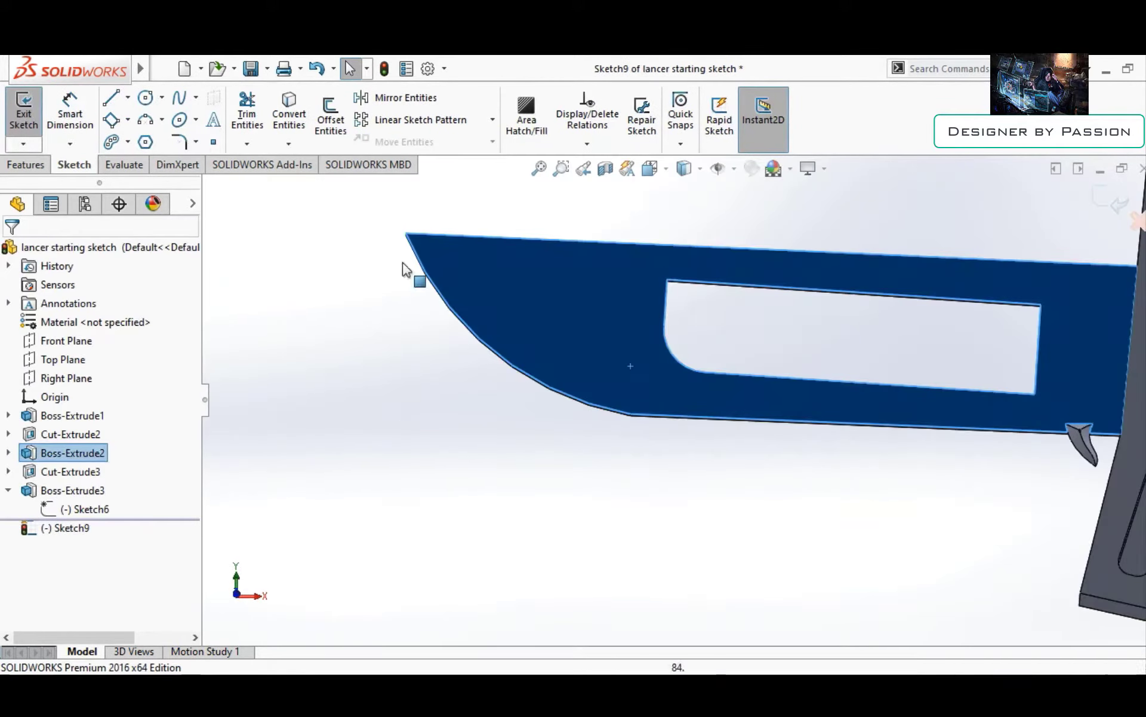
# Finish the Sketch9 path with a line and tangent arc along the blade's lower edge
pyautogui.press('l')
pyautogui.click(1024, 440)
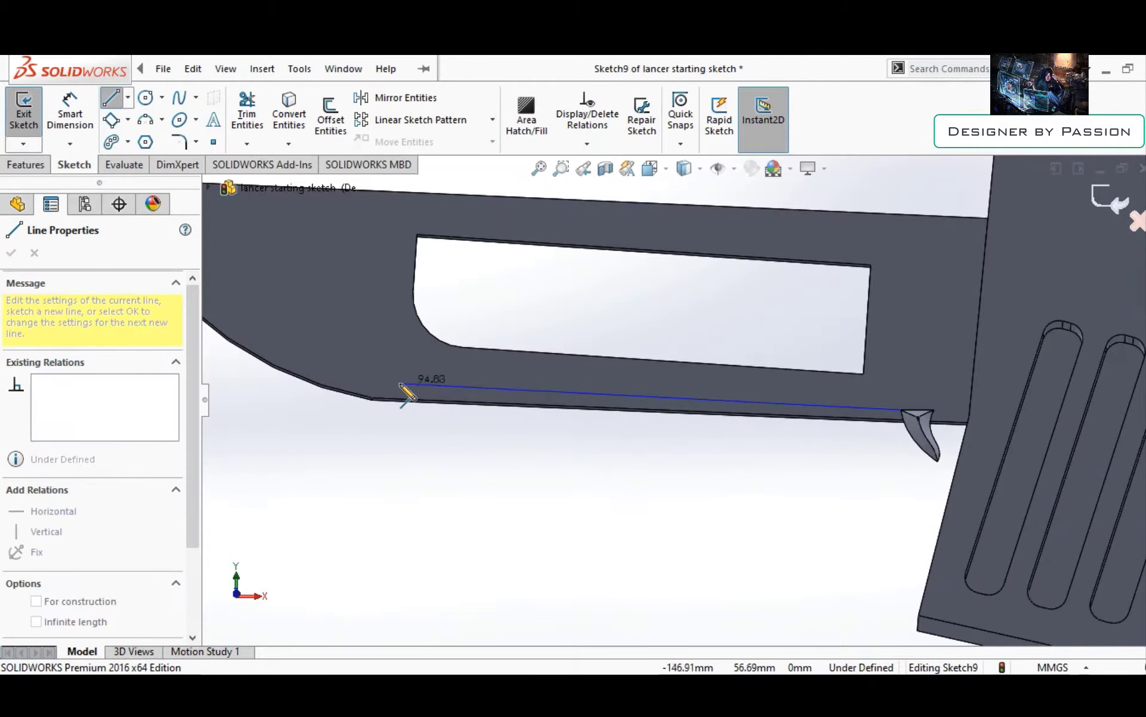
pyautogui.press('a')
pyautogui.scroll(2, 323, 297)
pyautogui.click(300, 263)
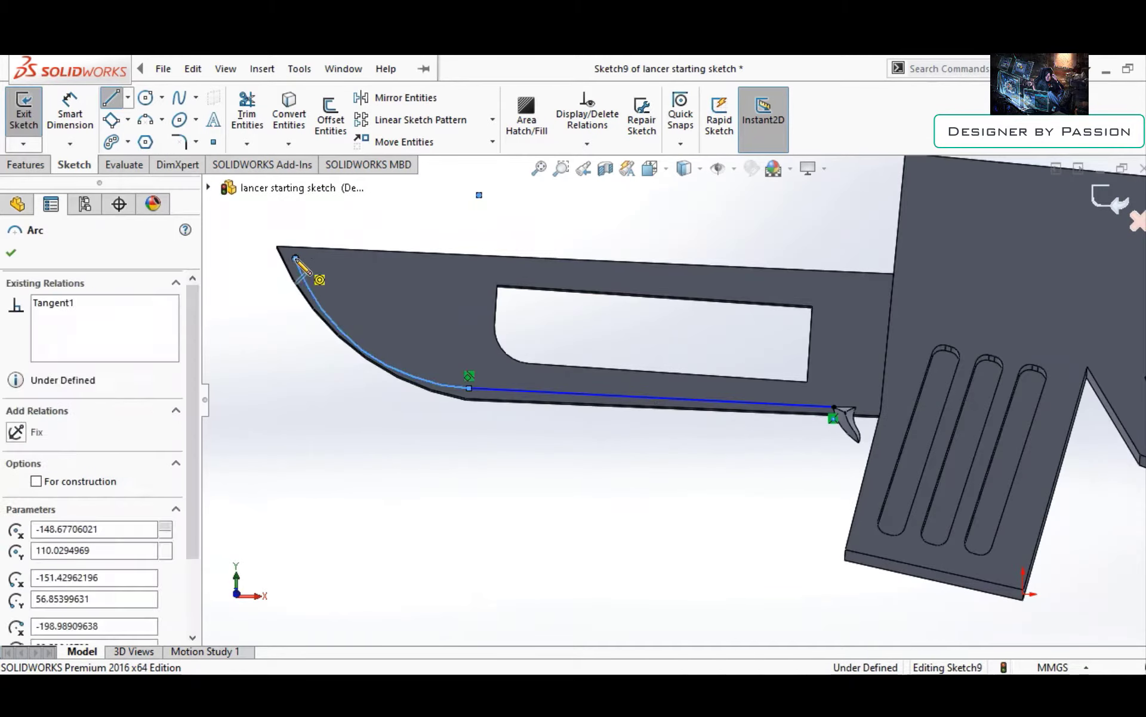
pyautogui.press('Escape')
pyautogui.click(1104, 200)
# Curve-pattern the spike 16 times, 10 mm apart, along Sketch9
pyautogui.click(541, 143)
pyautogui.click(589, 225)
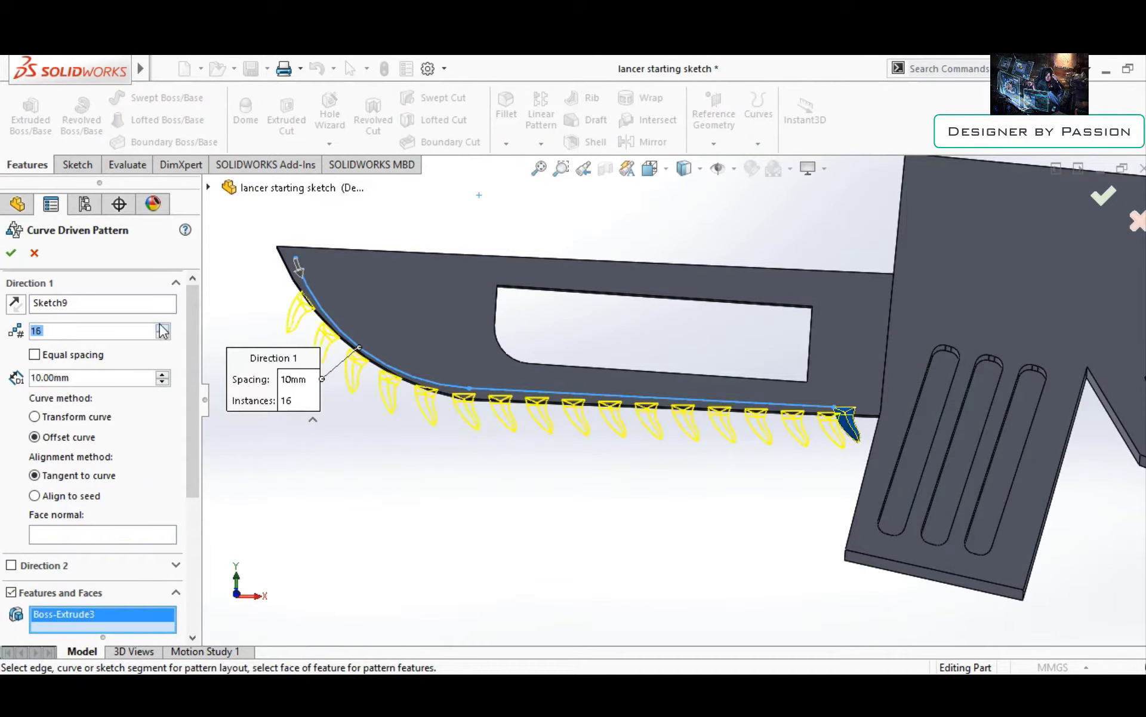
pyautogui.click(14, 253)
pyautogui.rightClick(88, 546)
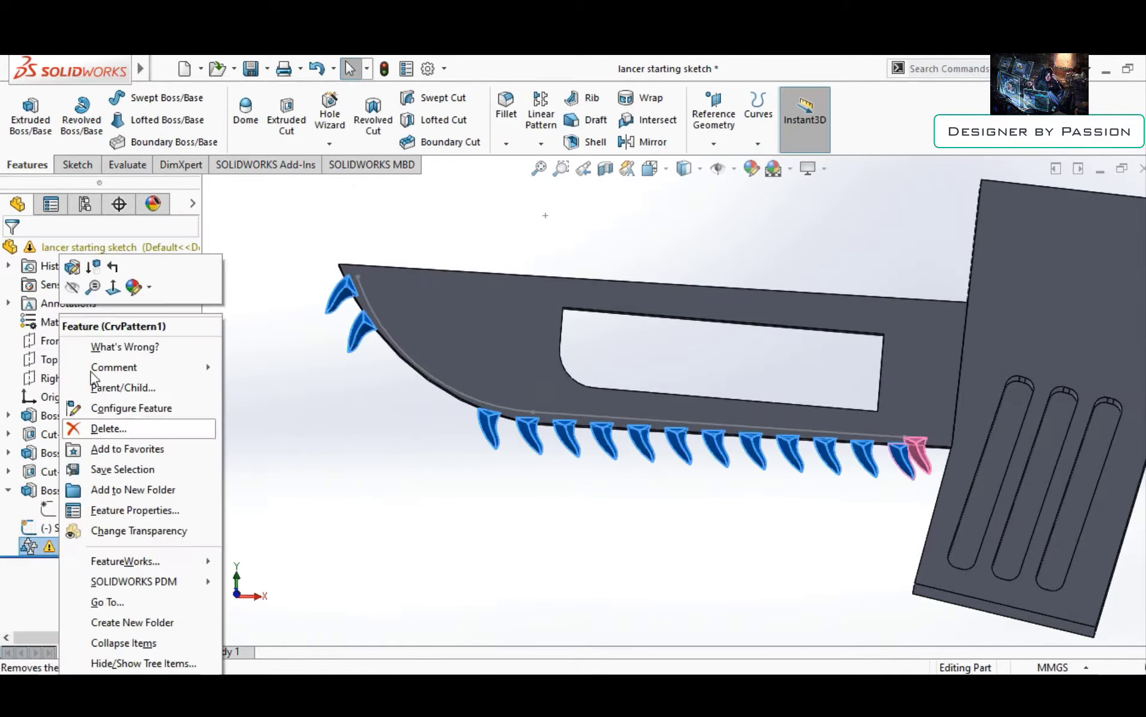
pyautogui.click(90, 271)
pyautogui.scroll(5, 494, 361)
pyautogui.press('Escape')
# Start a new sketch (Sketch10) from the model's shortcut menu
pyautogui.scroll(-3, 578, 363)
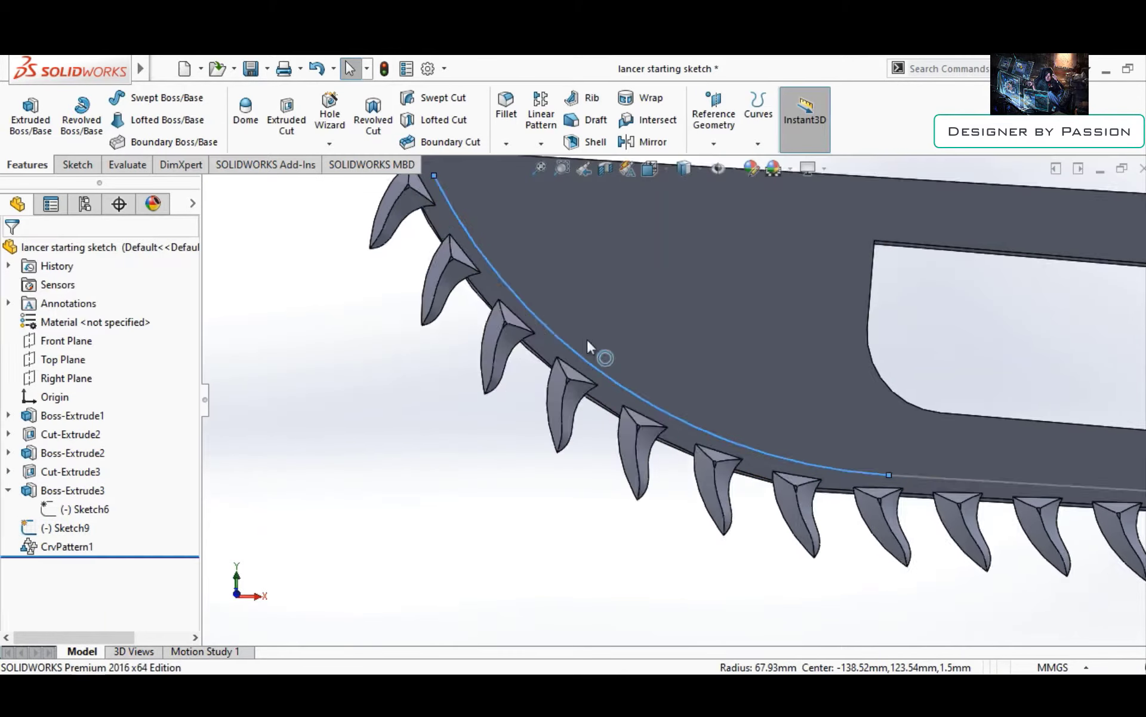
pyautogui.scroll(-5, 596, 353)
pyautogui.scroll(3, 818, 512)
pyautogui.rightClick(620, 322)
pyautogui.click(630, 289)
pyautogui.scroll(-3, 377, 354)
# Begin the housing outline over the grip with a line and an upward spline
pyautogui.press('l')
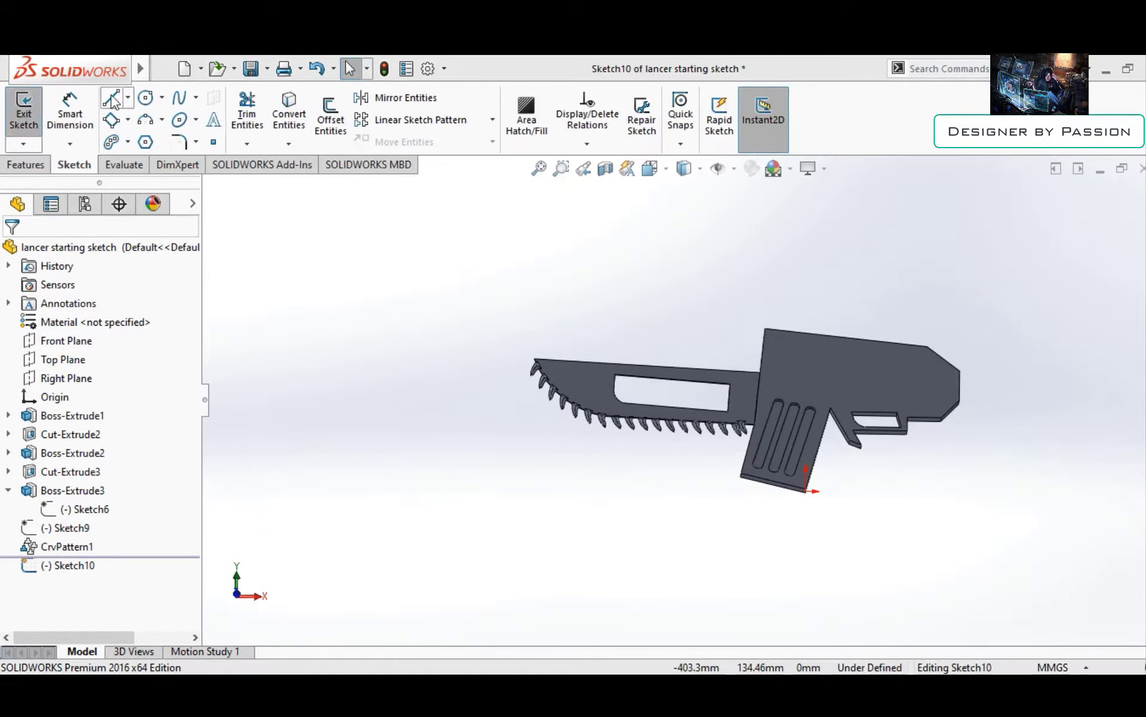
pyautogui.scroll(3, 812, 493)
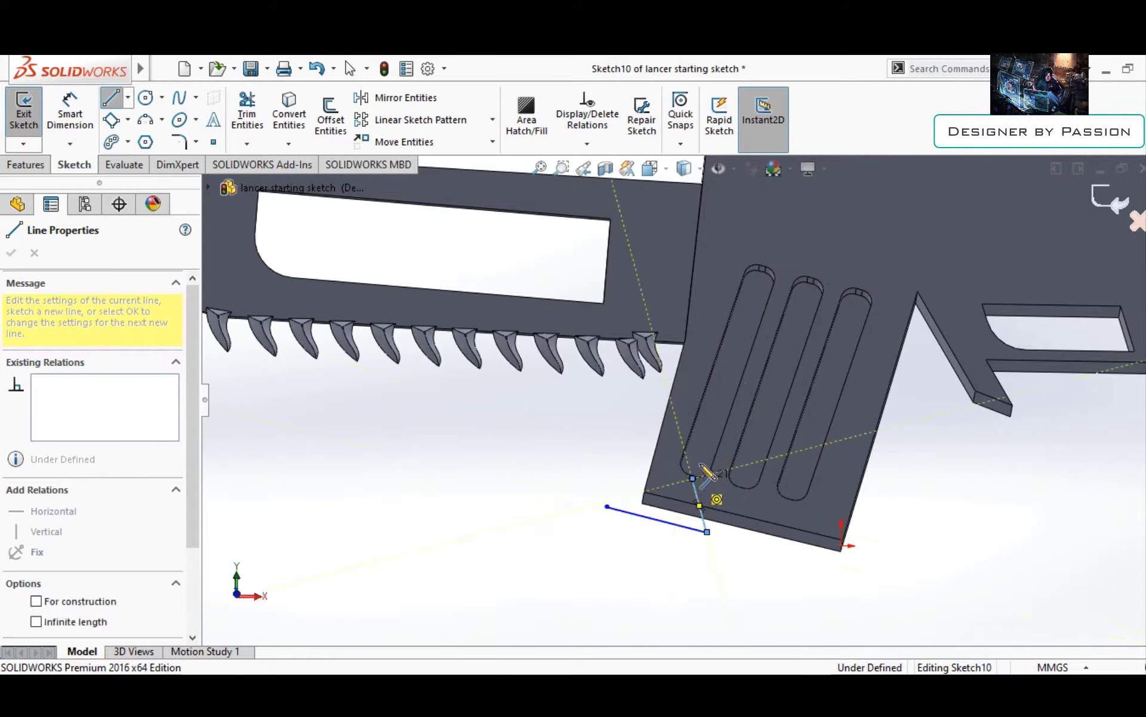
pyautogui.scroll(2, 817, 301)
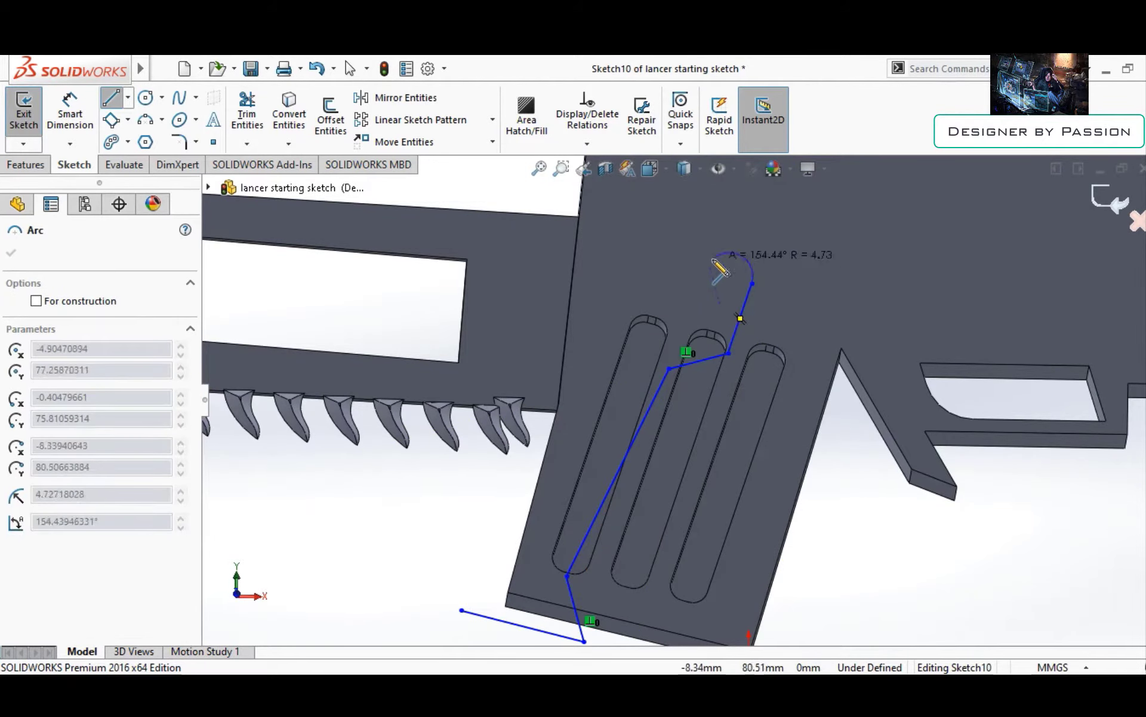
pyautogui.press('Escape')
pyautogui.click(752, 283)
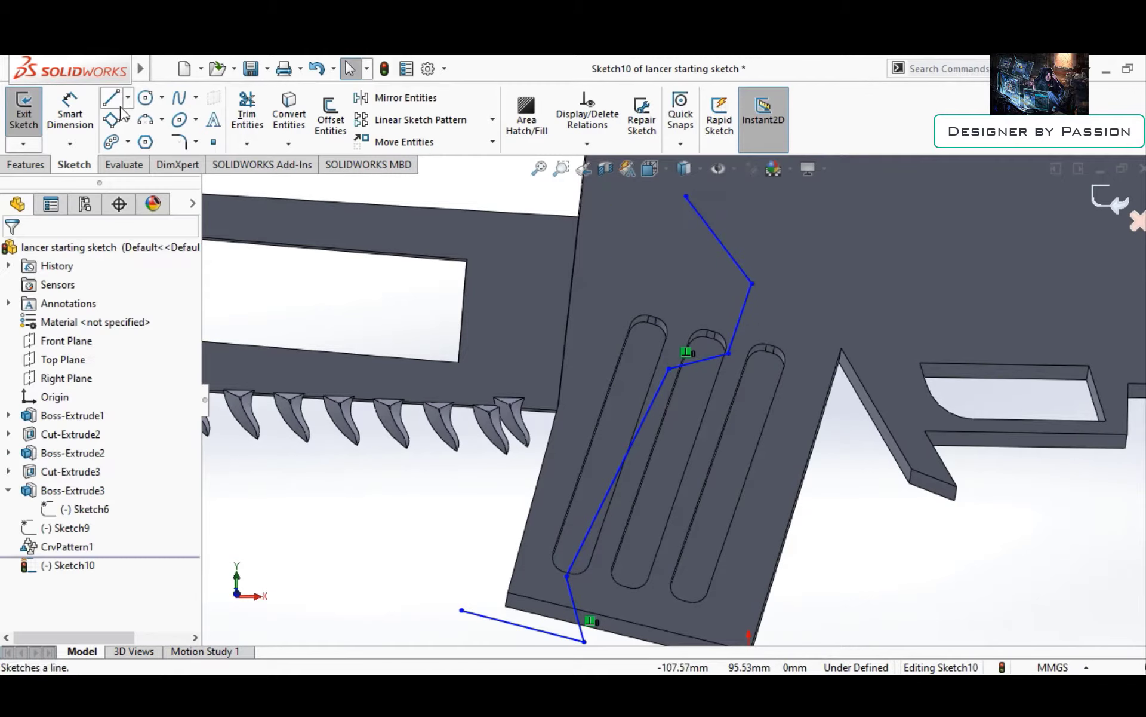
pyautogui.doubleClick(729, 224)
pyautogui.scroll(3, 664, 271)
pyautogui.scroll(-3, 664, 271)
# Complete the housing outline with straight lines, closing it at the bottom
pyautogui.press('Escape')
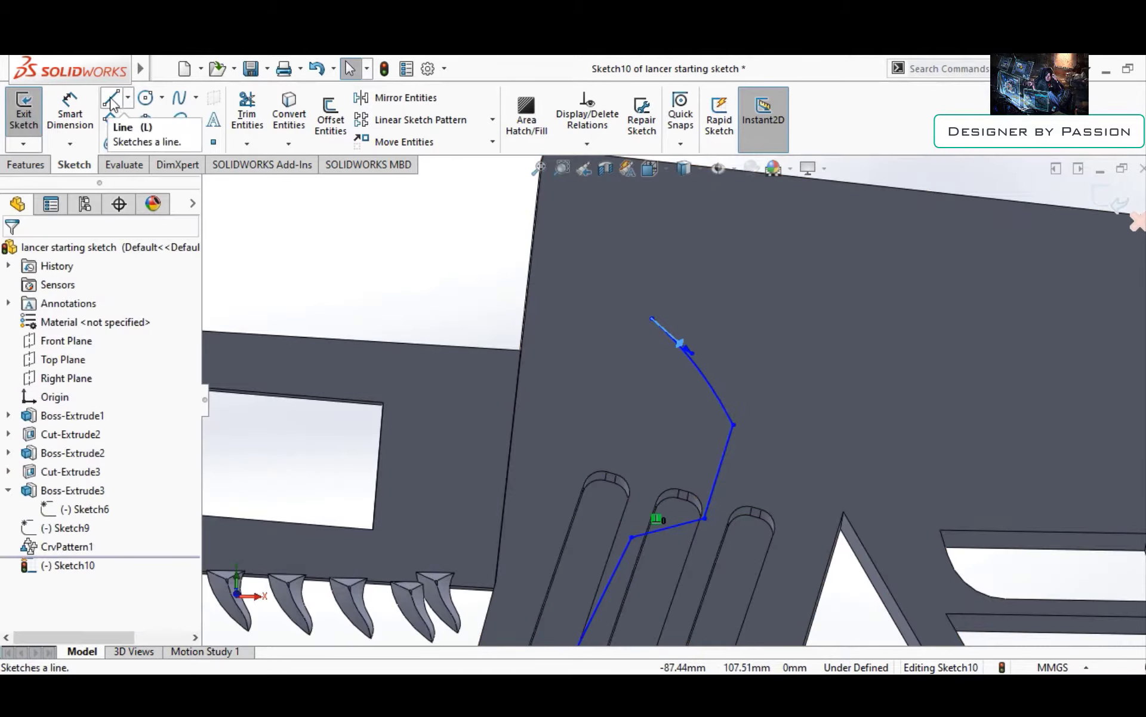
pyautogui.click(111, 97)
pyautogui.click(660, 343)
pyautogui.scroll(-3, 526, 576)
pyautogui.scroll(3, 526, 576)
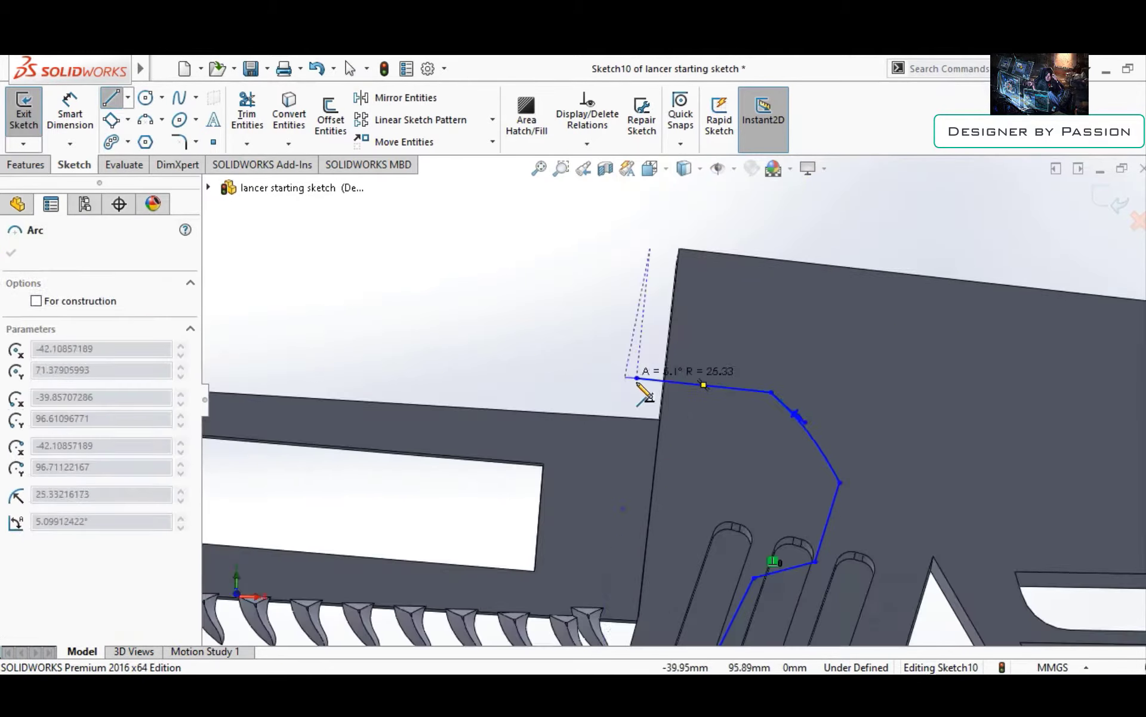
pyautogui.press('Escape')
pyautogui.scroll(-3, 663, 412)
pyautogui.click(683, 600)
pyautogui.scroll(3, 663, 412)
pyautogui.click(670, 367)
pyautogui.scroll(-3, 670, 368)
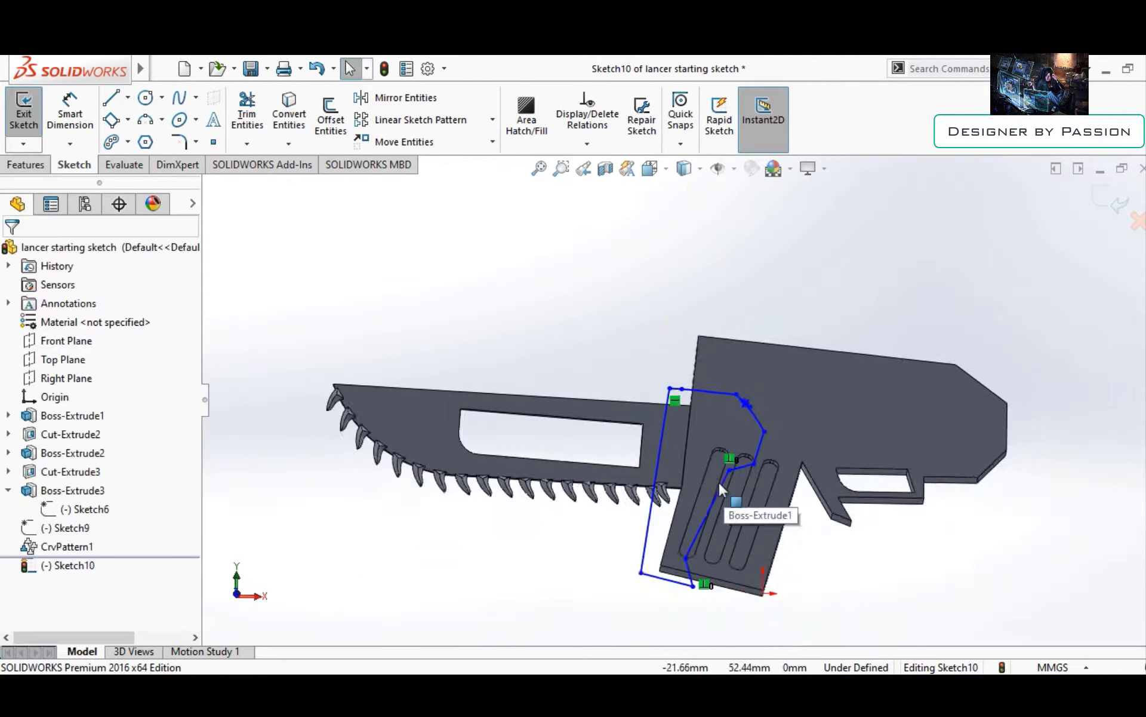
# Extrude the housing outline mid-plane to 30 mm as Boss-Extrude4
pyautogui.click(1116, 206)
pyautogui.moveTo(343, 304); pyautogui.dragTo(443, 437, button='middle')
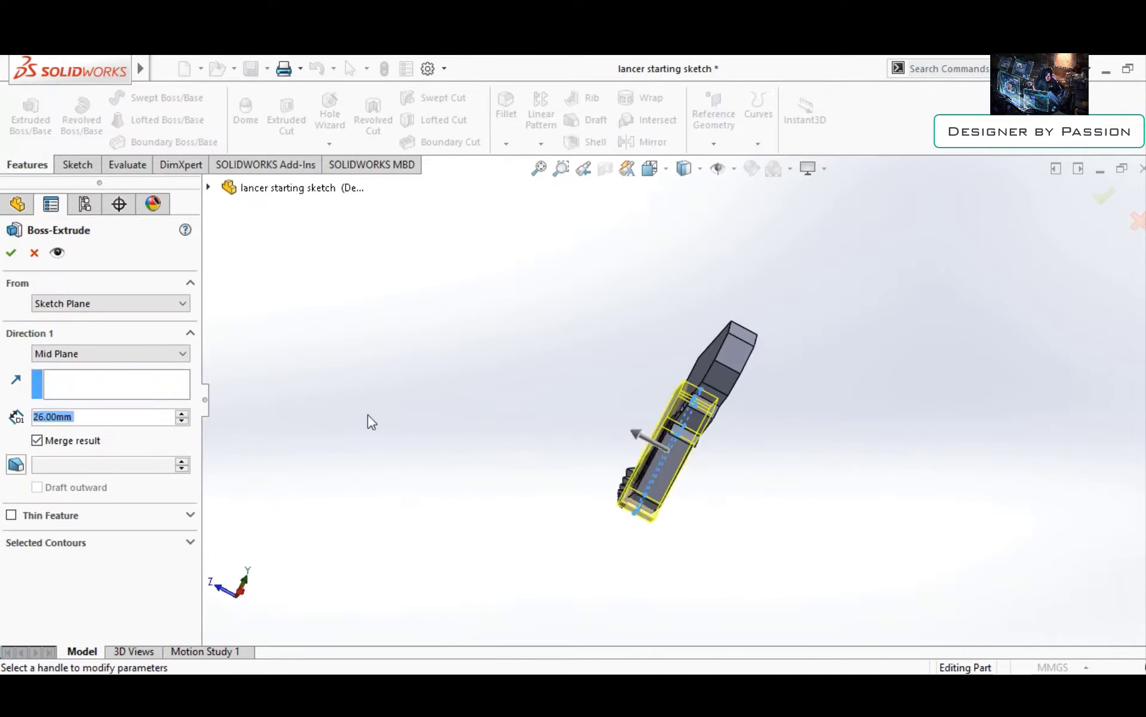
pyautogui.scroll(3, 372, 422)
pyautogui.click(182, 414)
pyautogui.write('30')
pyautogui.moveTo(507, 465); pyautogui.dragTo(615, 540, button='middle')
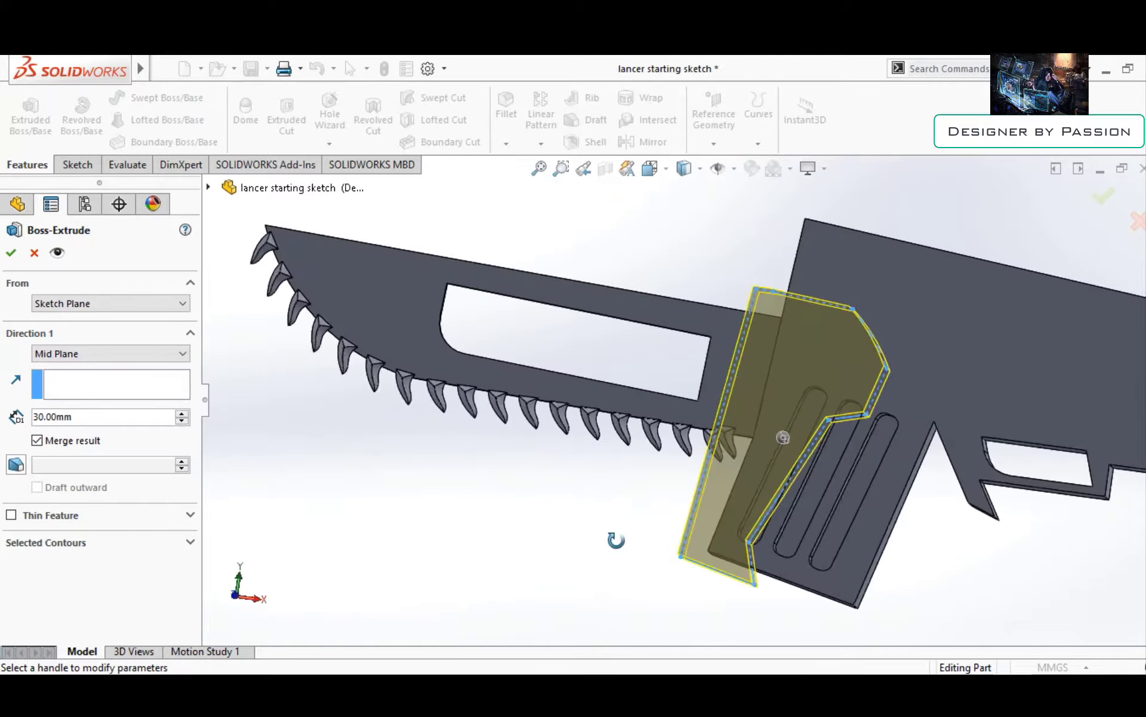
pyautogui.press('Return')
pyautogui.moveTo(693, 379)
pyautogui.mouseDown(button='middle')
pyautogui.moveTo(734, 435)
pyautogui.moveTo(639, 382)
pyautogui.mouseUp(button='middle')
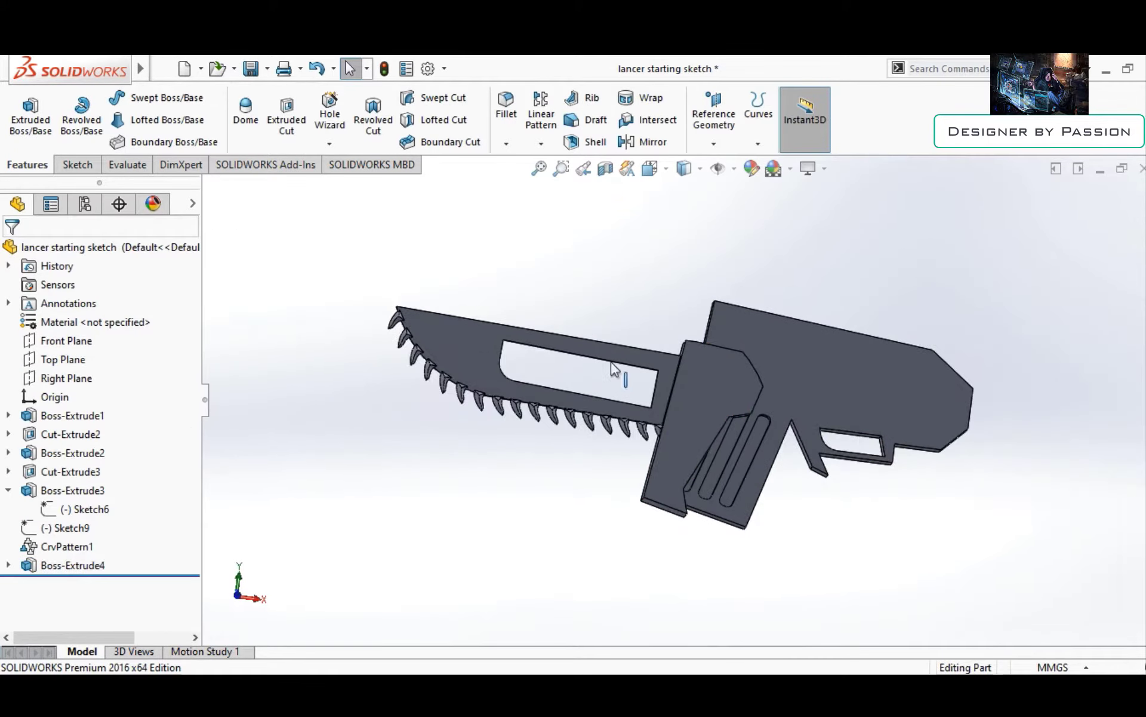
# Start a circle sketch on the Front Plane
pyautogui.click(77, 164)
pyautogui.click(147, 99)
pyautogui.click(66, 340)
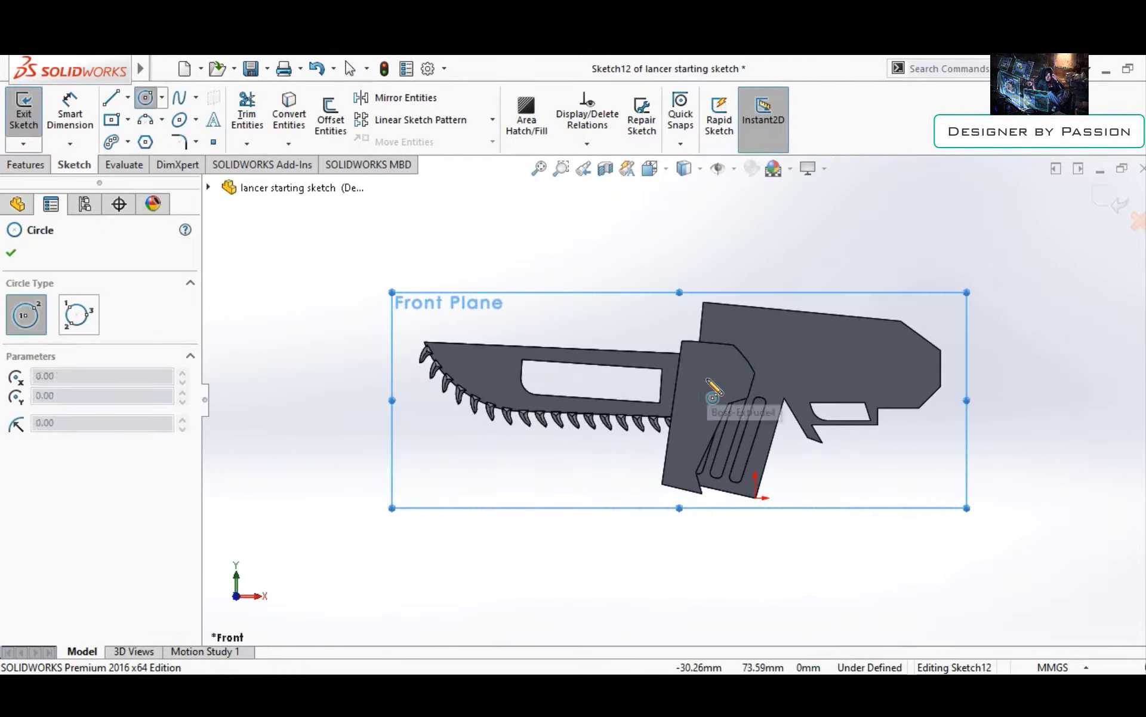
# Extrude the hub circle Mid Plane into a round boss where the blade meets the body
pyautogui.scroll(2, 685, 361)
pyautogui.click(685, 359)
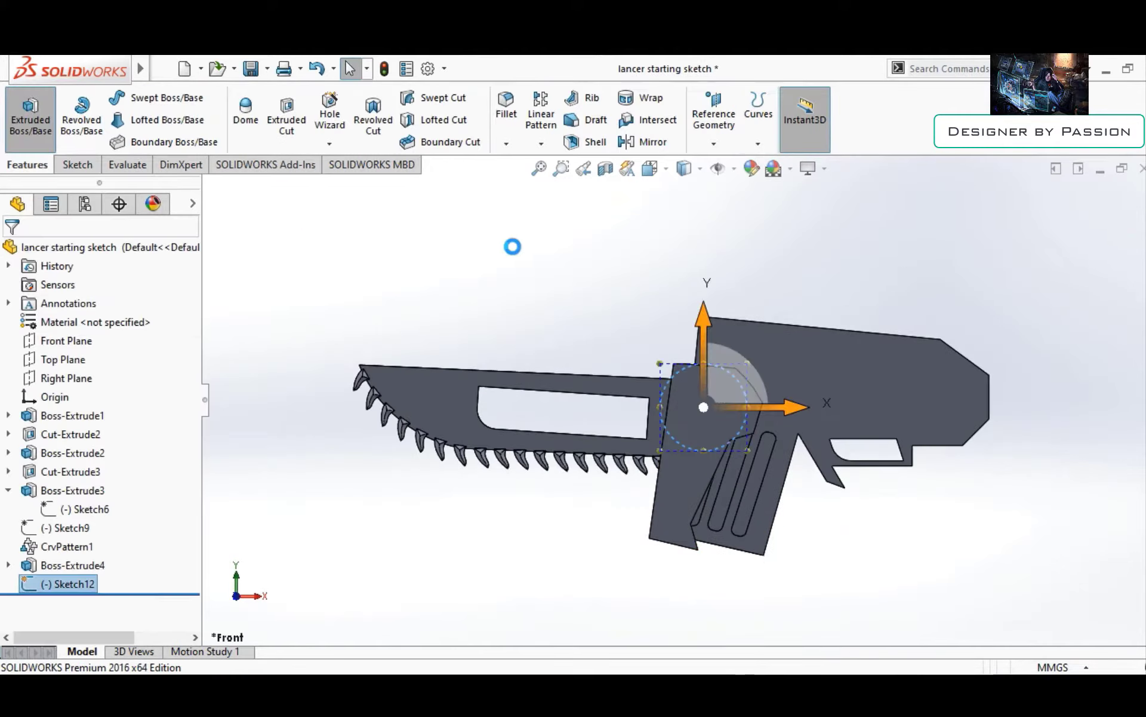
pyautogui.click(111, 354)
pyautogui.click(136, 438)
pyautogui.write('34')
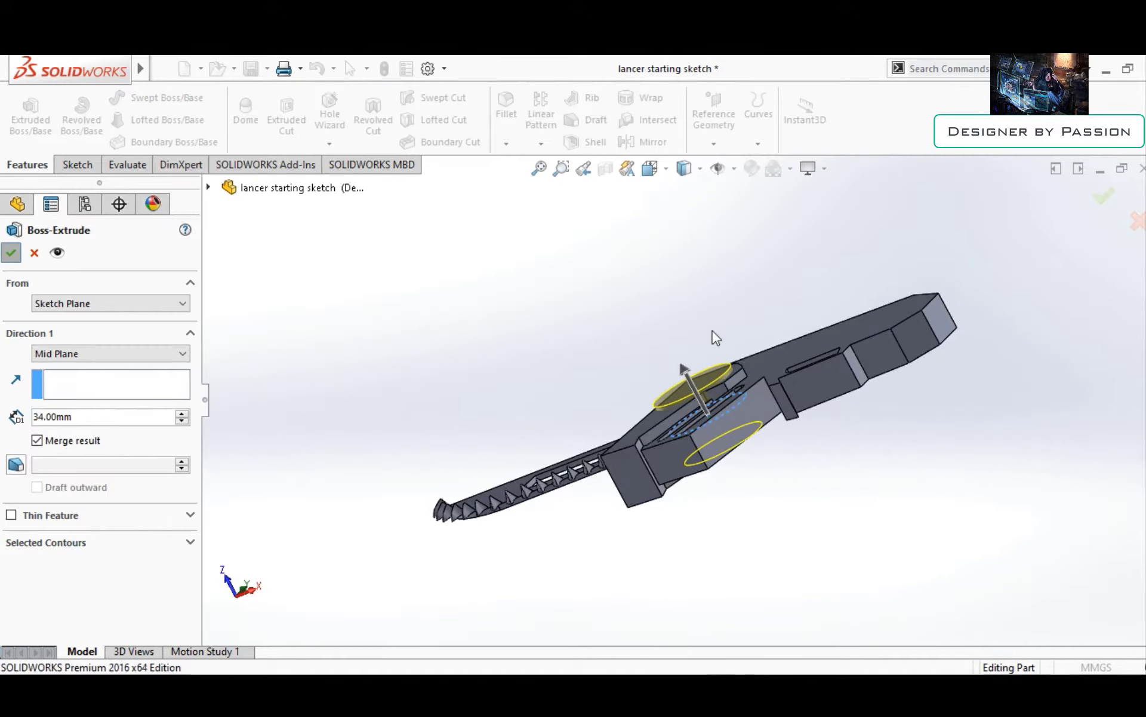
pyautogui.press('Return')
# Sketch a smaller inner circle and a slanted slot rectangle on the Front Plane
pyautogui.scroll(3, 706, 410)
pyautogui.click(75, 165)
pyautogui.click(24, 108)
pyautogui.click(66, 341)
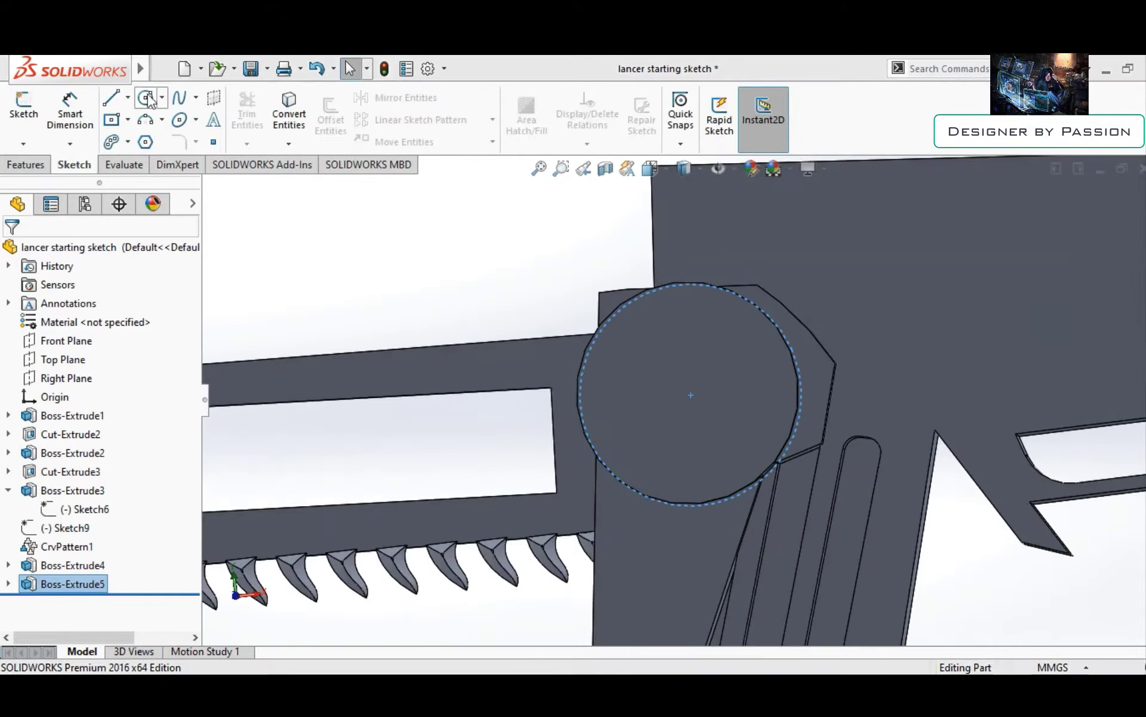
pyautogui.click(145, 97)
pyautogui.click(649, 359)
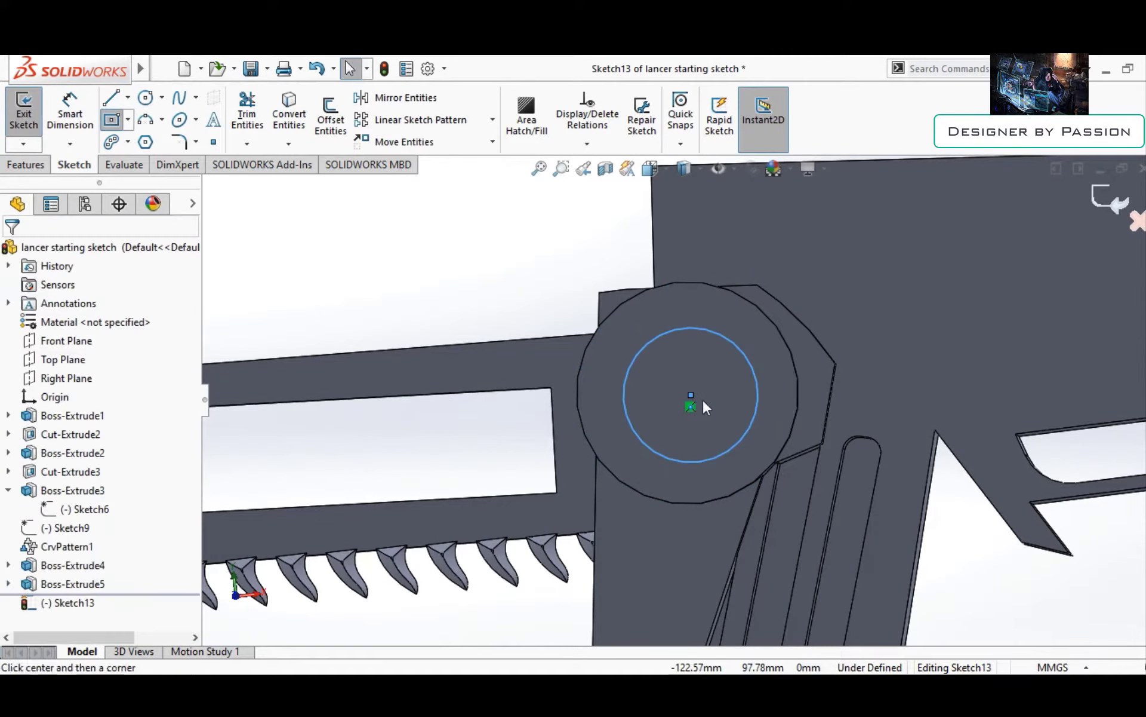
pyautogui.click(112, 119)
pyautogui.click(676, 345)
pyautogui.click(694, 342)
pyautogui.click(706, 445)
pyautogui.click(24, 108)
# Extrude the circle and slot sketch Mid Plane to 36 mm
pyautogui.click(27, 147)
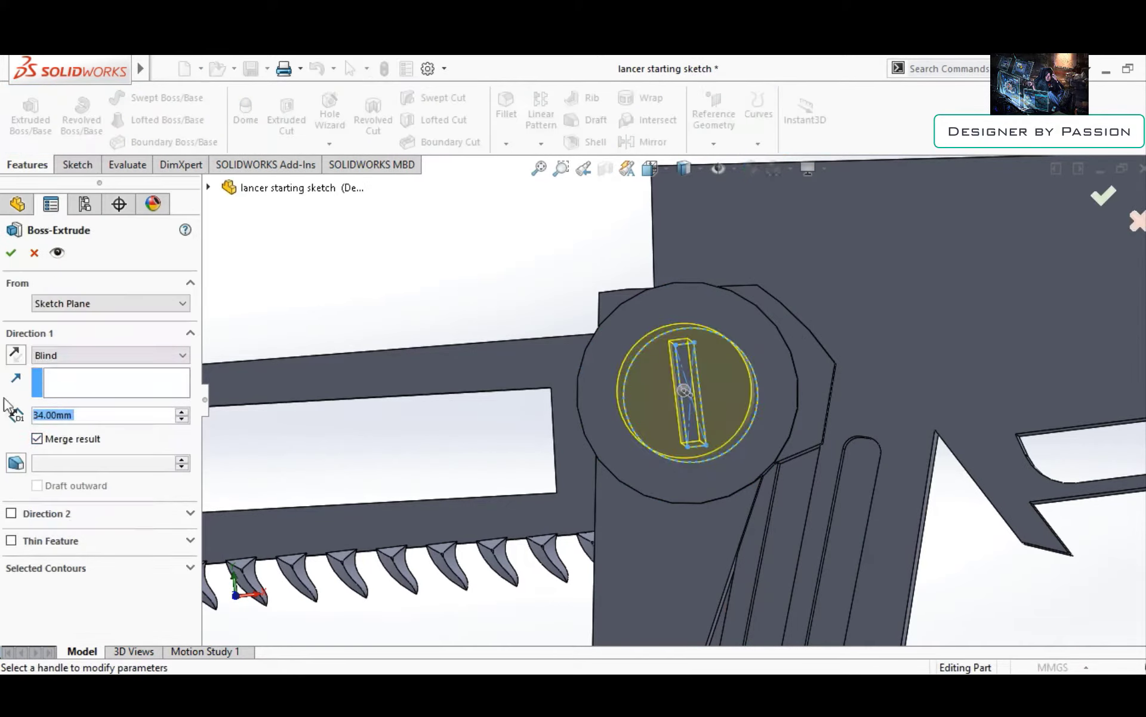
pyautogui.write('36')
pyautogui.press('Return')
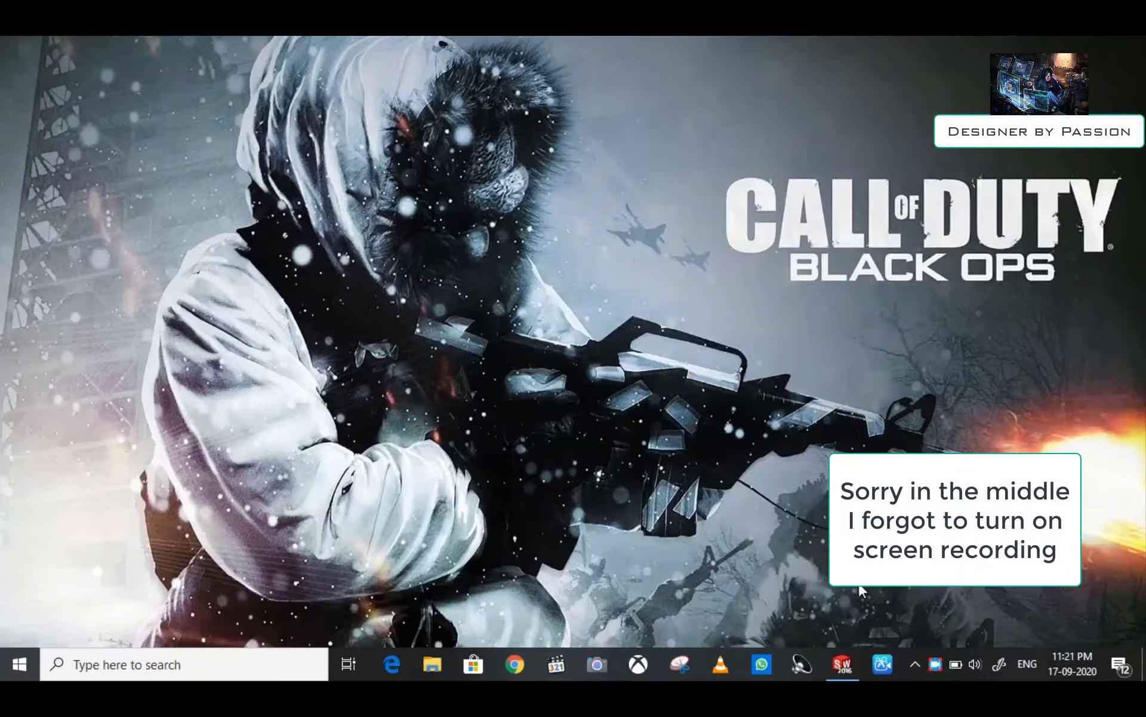
pyautogui.click(842, 664)
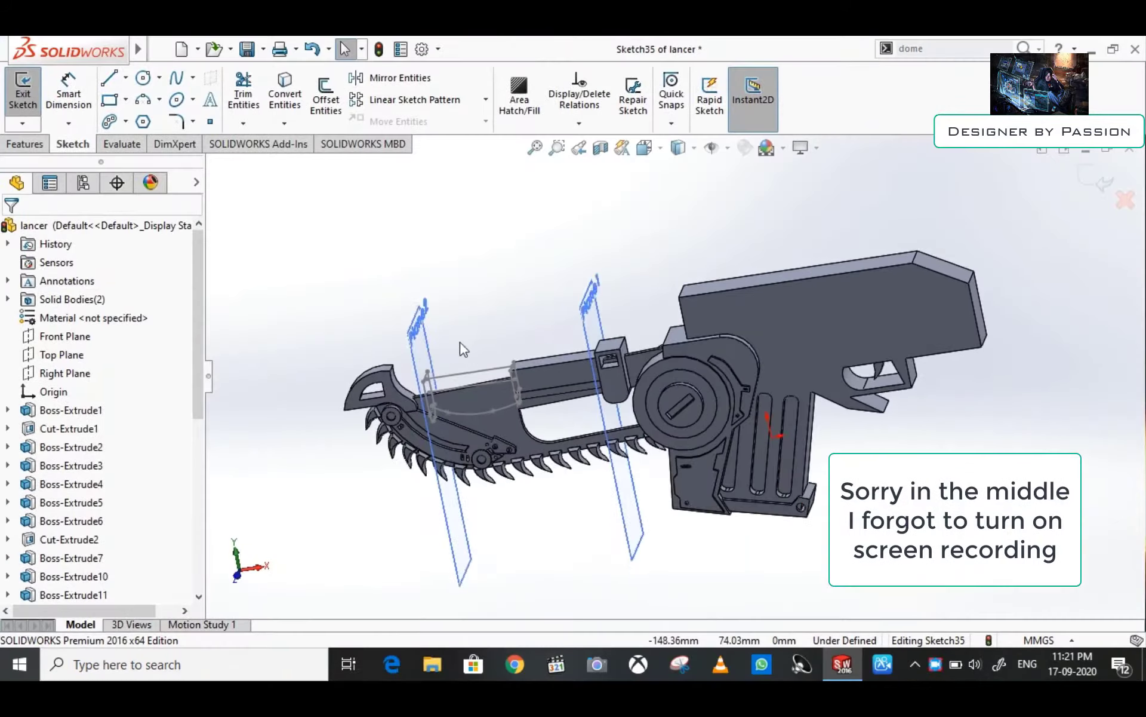
# Exit the current sketch on the rail using the right-click menu
pyautogui.scroll(-5, 577, 385)
pyautogui.rightClick(722, 292)
pyautogui.click(755, 281)
pyautogui.rightClick(754, 288)
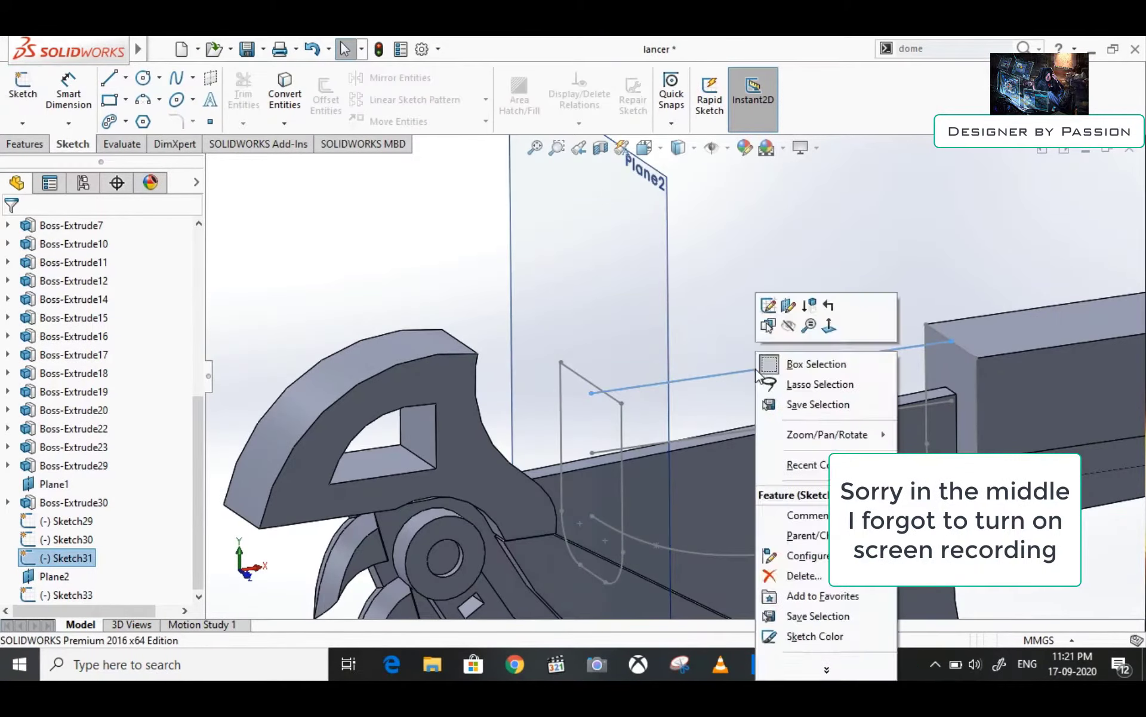
pyautogui.click(584, 457)
pyautogui.rightClick(749, 553)
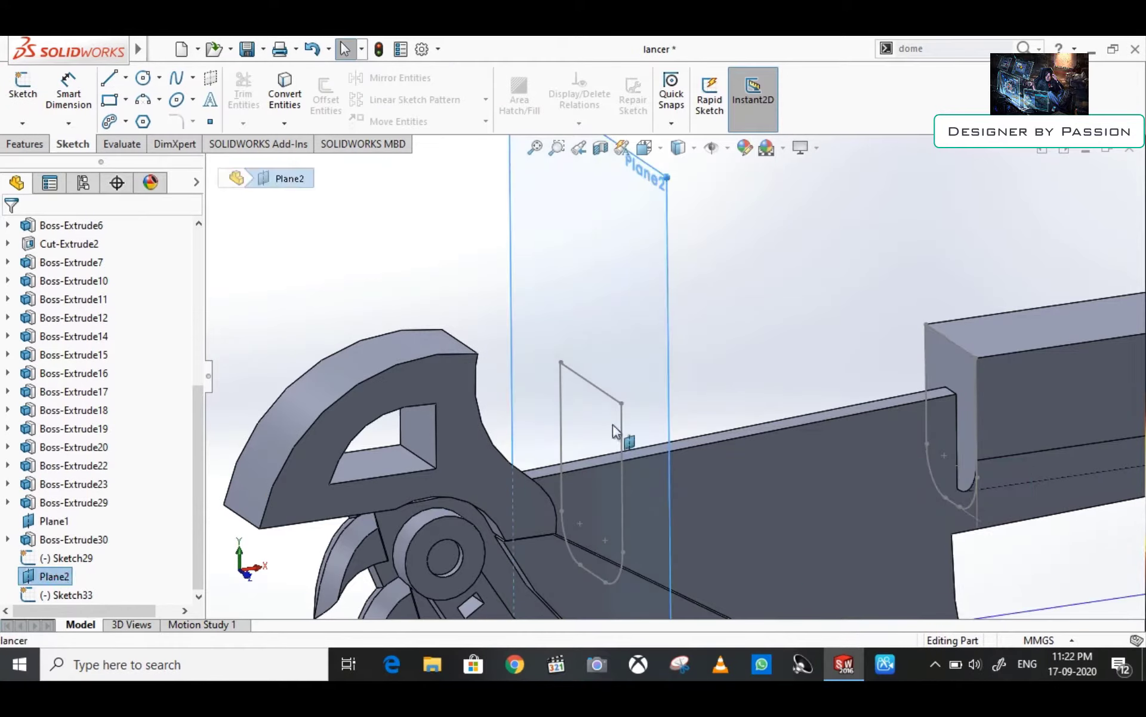
pyautogui.scroll(3, 949, 416)
pyautogui.scroll(2, 64, 489)
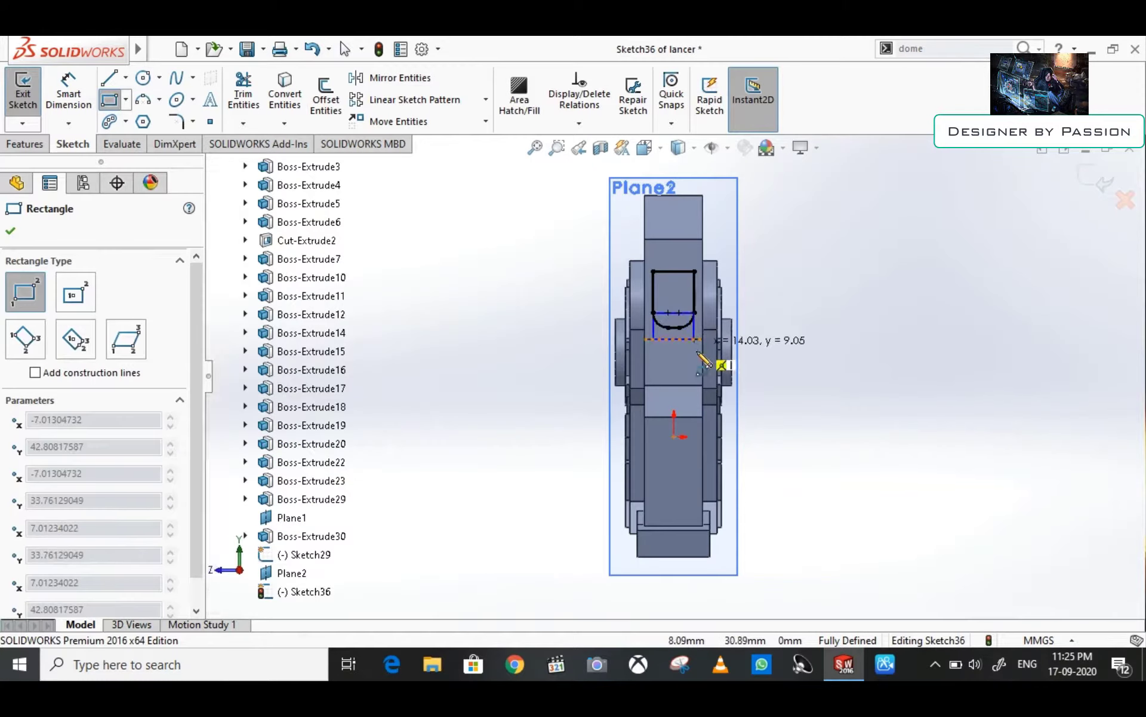
# Create a new reference plane offset from Plane2
pyautogui.moveTo(703, 360); pyautogui.dragTo(751, 351, button='middle')
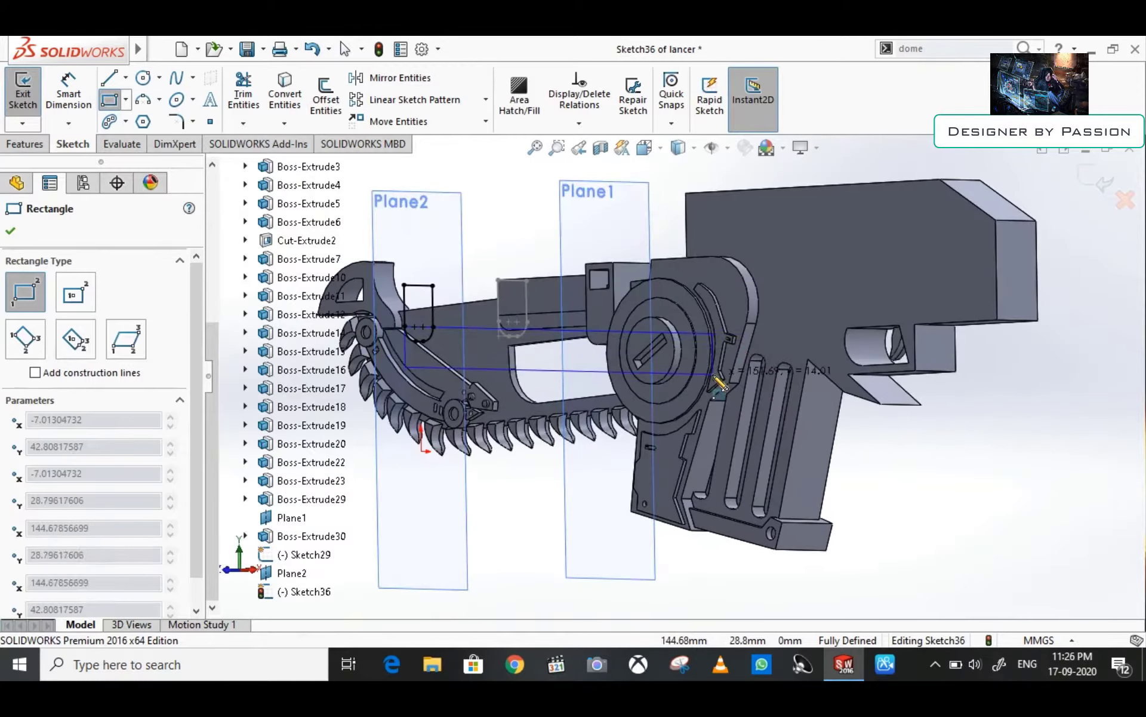
pyautogui.hotkey('ctrl', '8')
pyautogui.scroll(3, 543, 359)
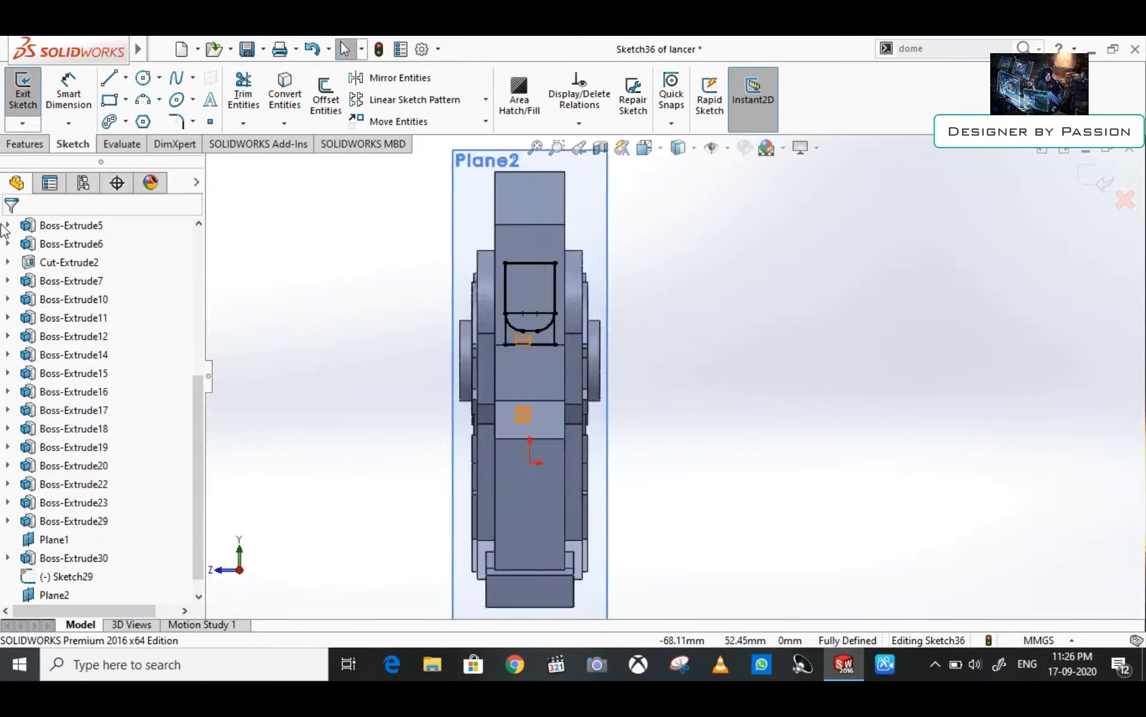
pyautogui.click(174, 122)
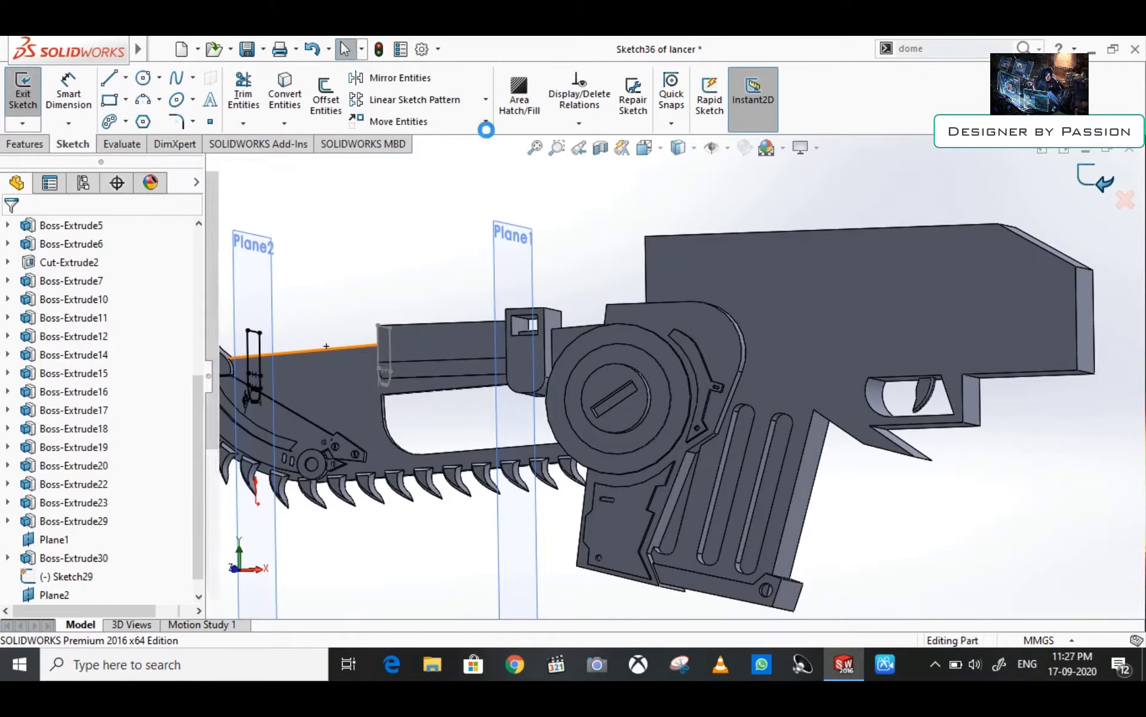
pyautogui.keyDown('ctrl'); pyautogui.moveTo(274, 256); pyautogui.dragTo(561, 257); pyautogui.keyUp('ctrl')
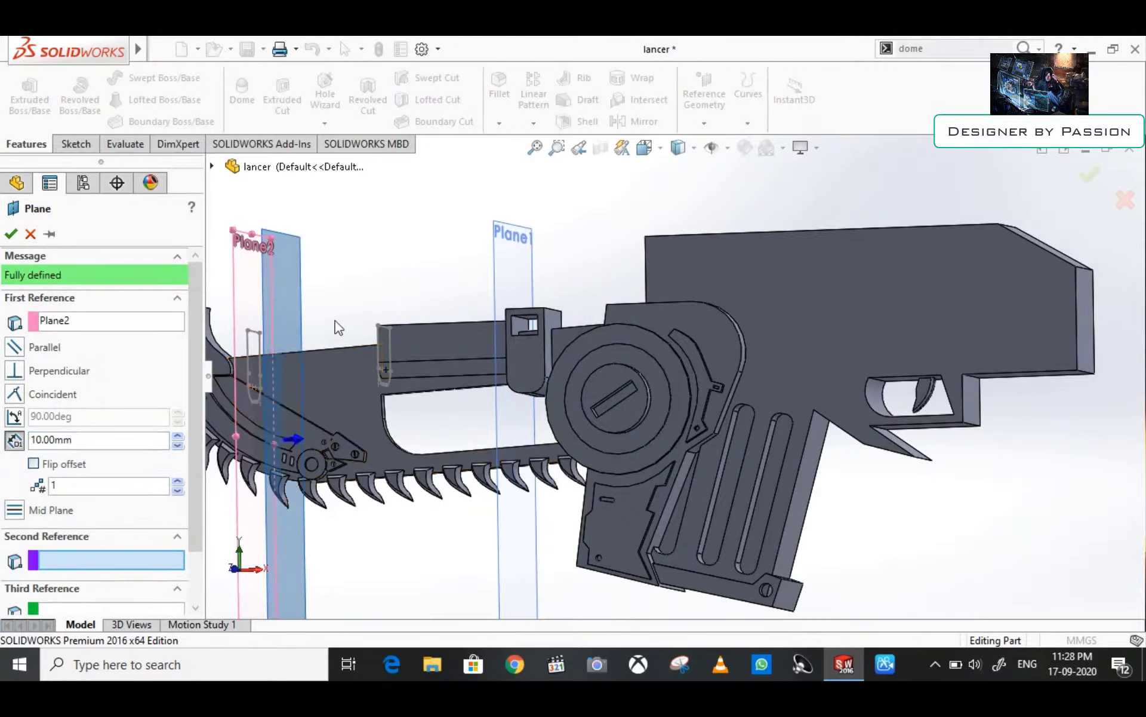
pyautogui.click(11, 234)
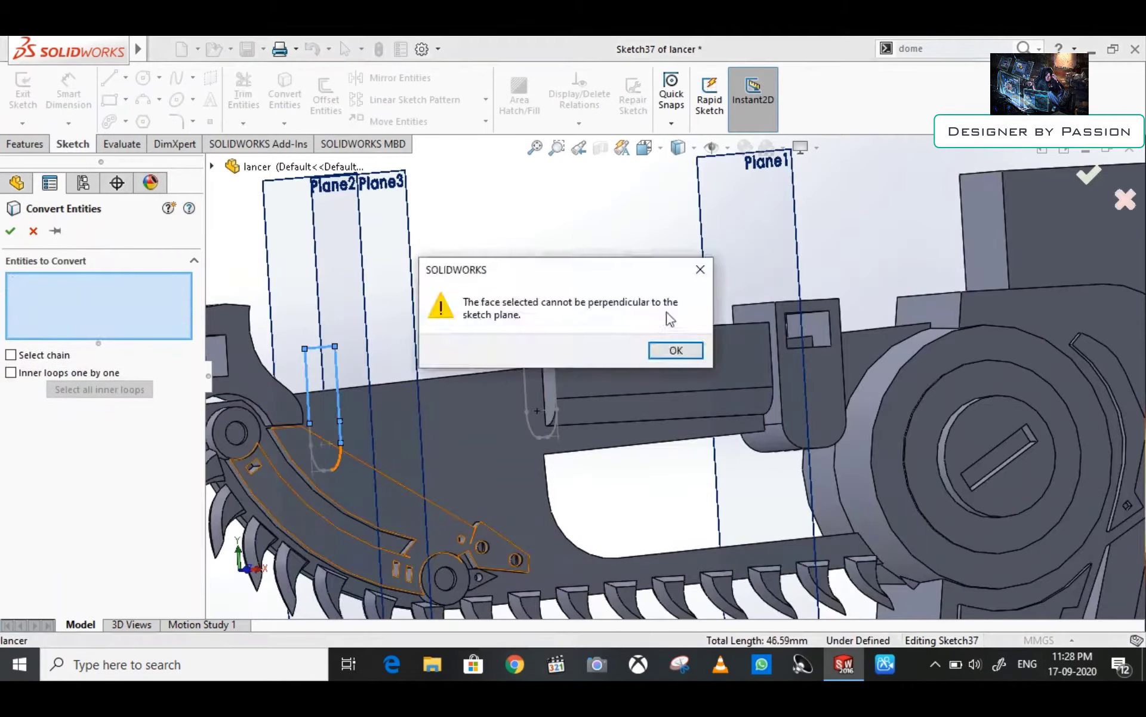
# Project the Sketch36 outline onto Plane3, finish its arc and exit the sketch
pyautogui.click(339, 463)
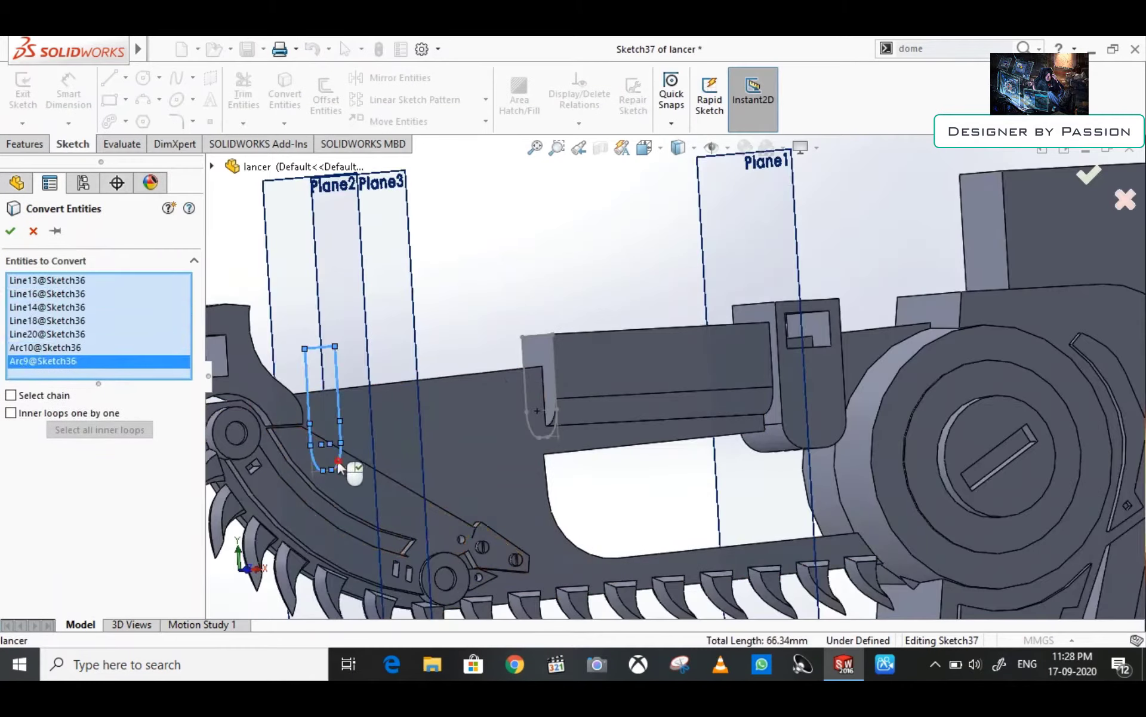
pyautogui.press('Return')
pyautogui.scroll(3, 583, 326)
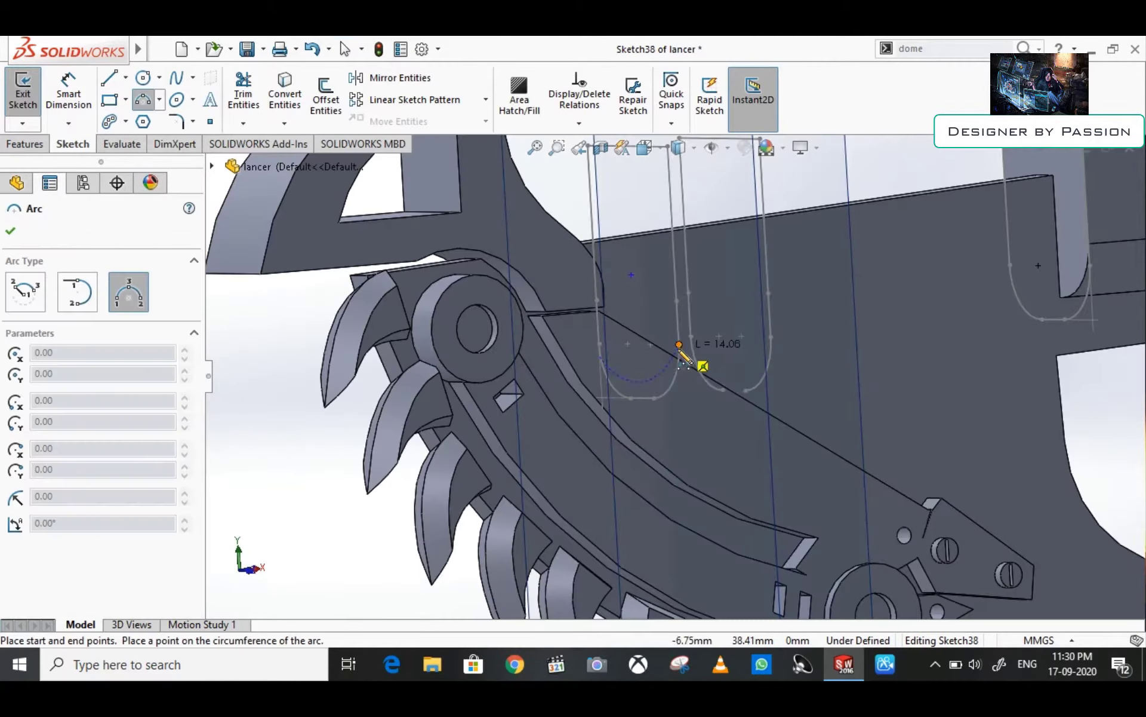
pyautogui.hotkey('ctrl', '3')
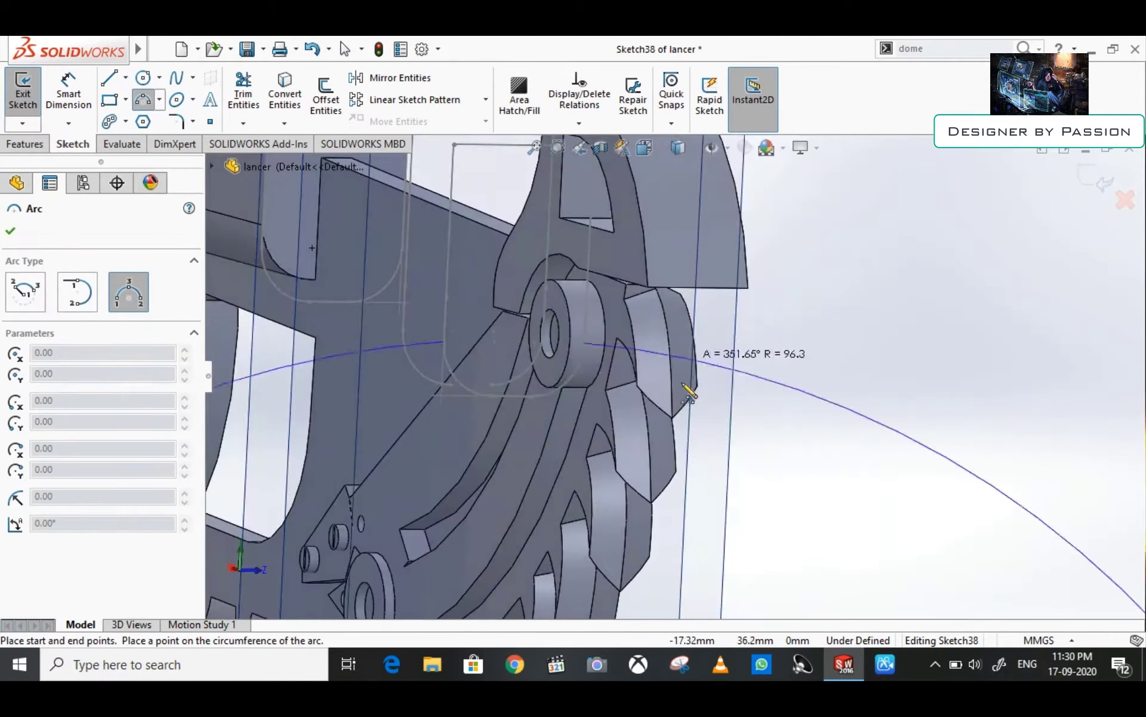
pyautogui.click(541, 373)
pyautogui.press('Escape')
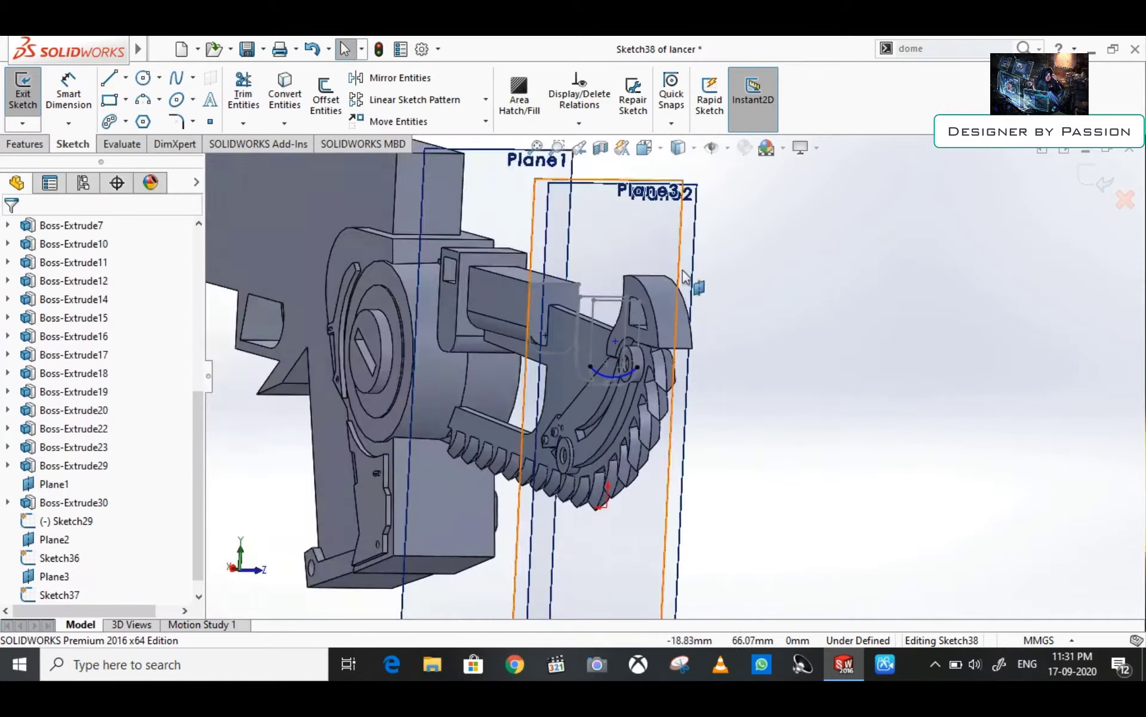
pyautogui.rightClick(567, 230)
pyautogui.click(720, 210)
# Sketch a rectangle on Plane2 and round its corners with R5 sketch fillets
pyautogui.click(571, 238)
pyautogui.click(642, 249)
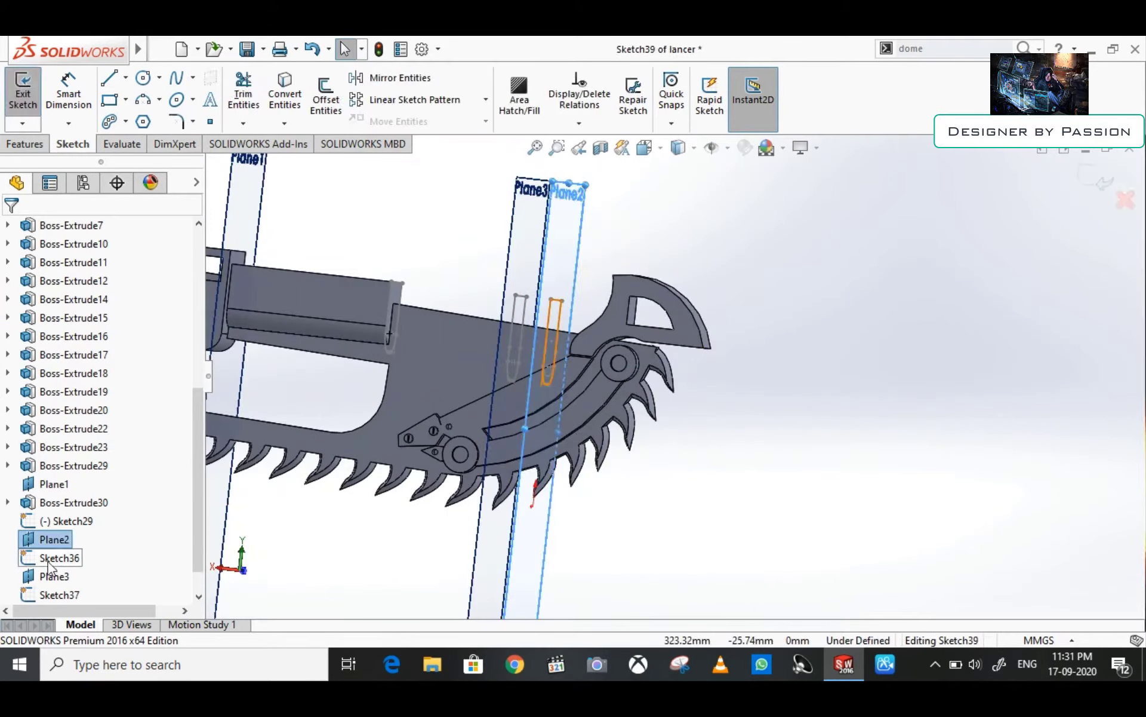
pyautogui.click(1097, 181)
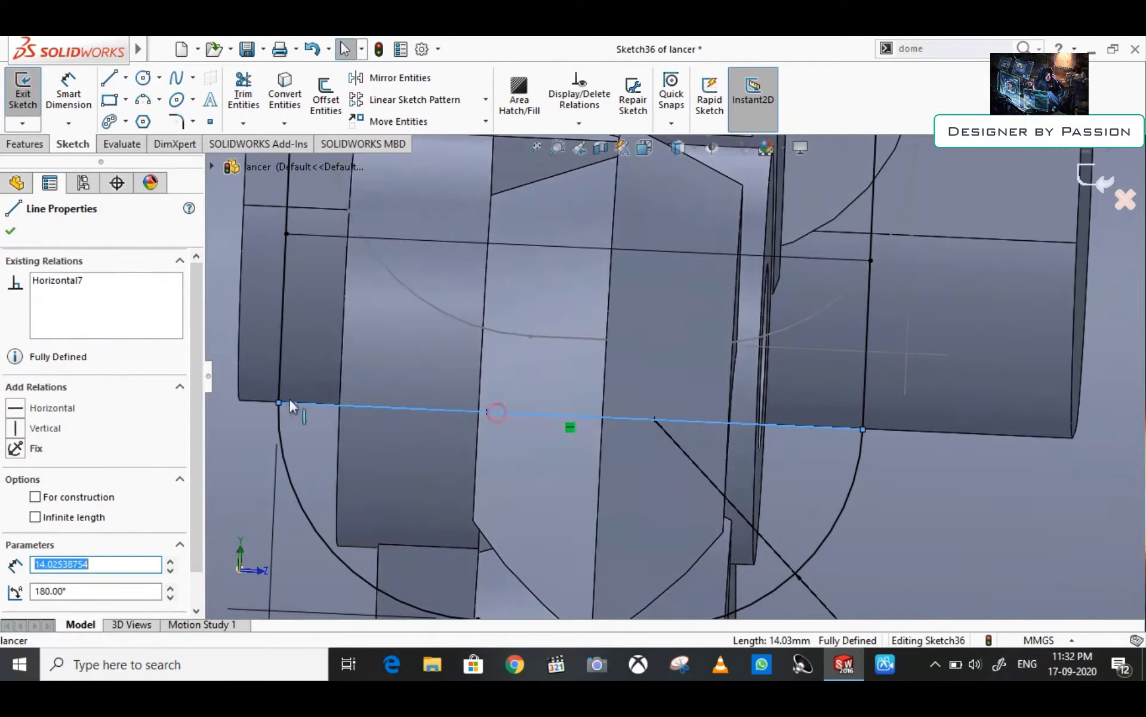
pyautogui.press('r')
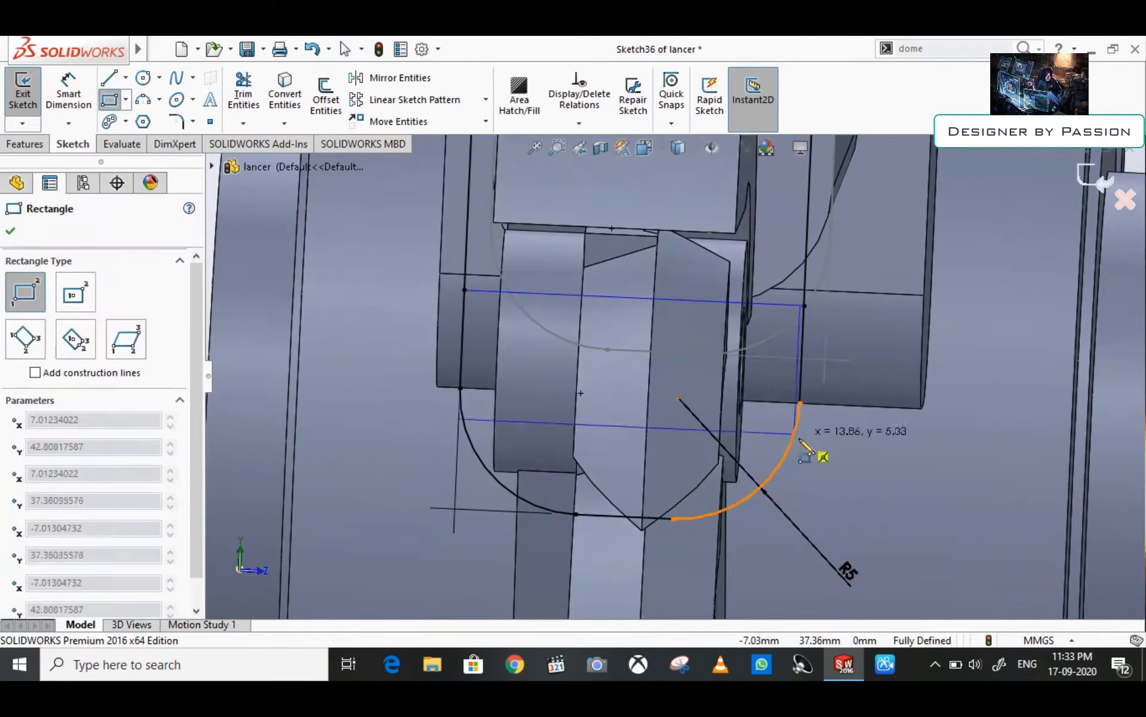
pyautogui.click(797, 472)
pyautogui.click(489, 453)
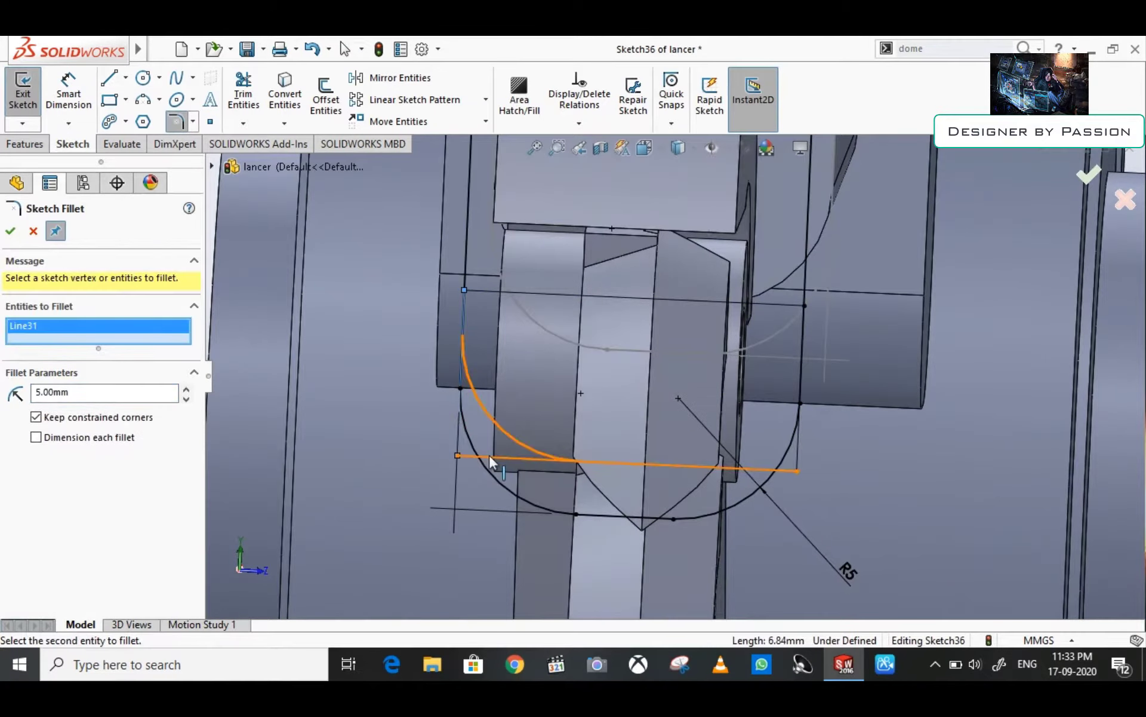
pyautogui.click(735, 465)
pyautogui.press('Return')
# Trim the extra lines away from the rounded rectangle
pyautogui.press('t')
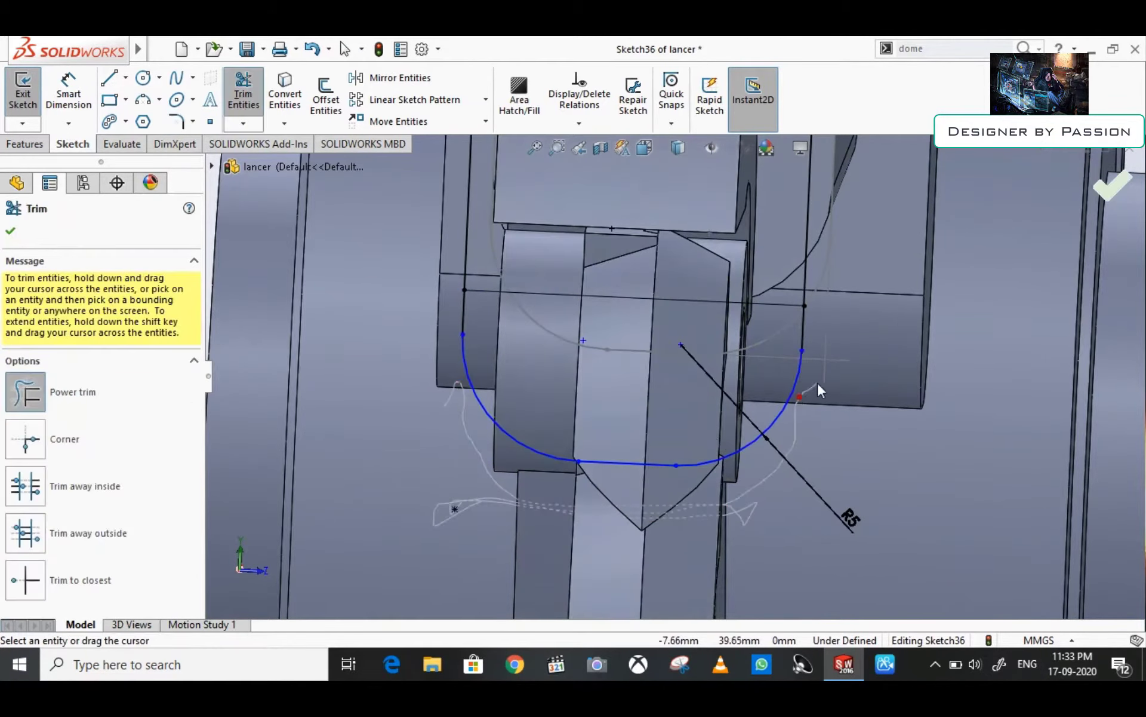
pyautogui.rightClick(463, 377)
pyautogui.click(486, 453)
pyautogui.rightClick(465, 289)
pyautogui.press('Escape')
# Draw a second rectangle across the rail for the next rounded profile
pyautogui.scroll(5, 597, 377)
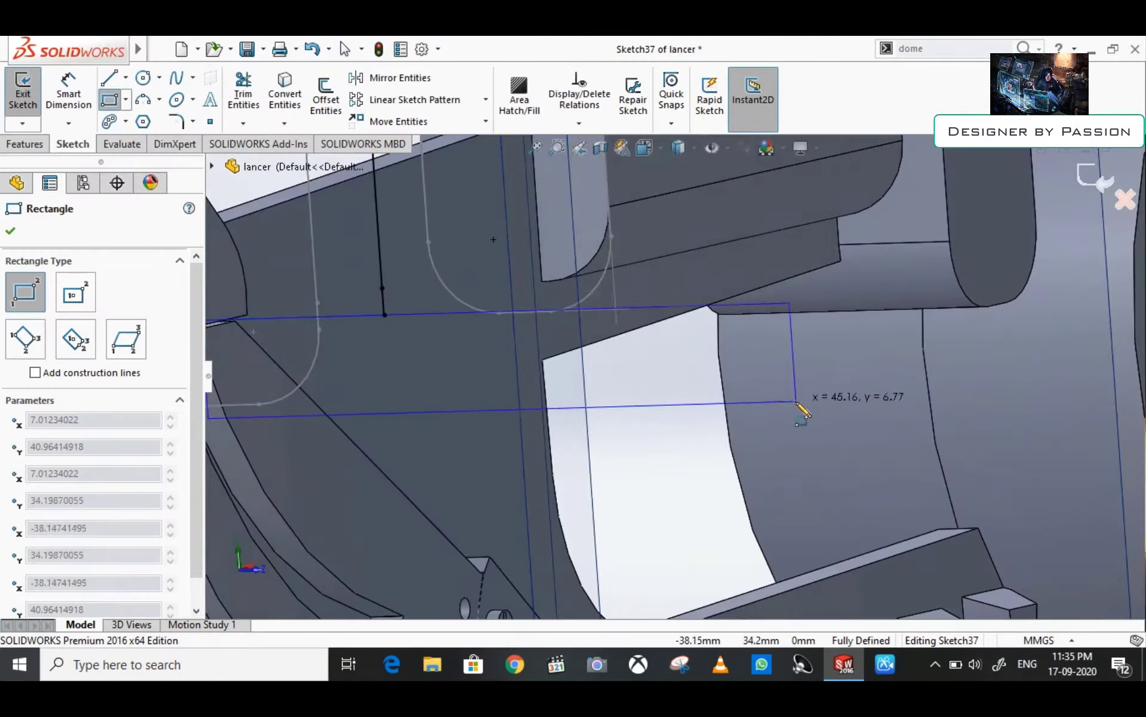
pyautogui.scroll(4, 796, 401)
pyautogui.scroll(-2, 530, 425)
pyautogui.scroll(-2, 512, 436)
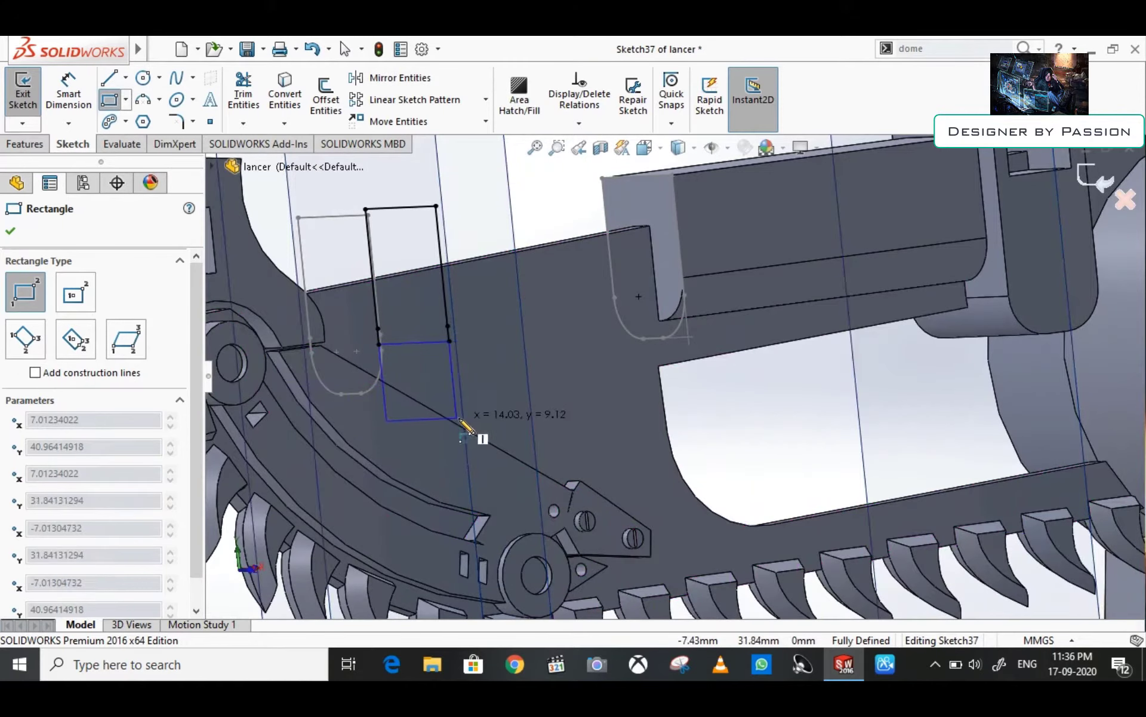
pyautogui.click(458, 419)
pyautogui.press('f')
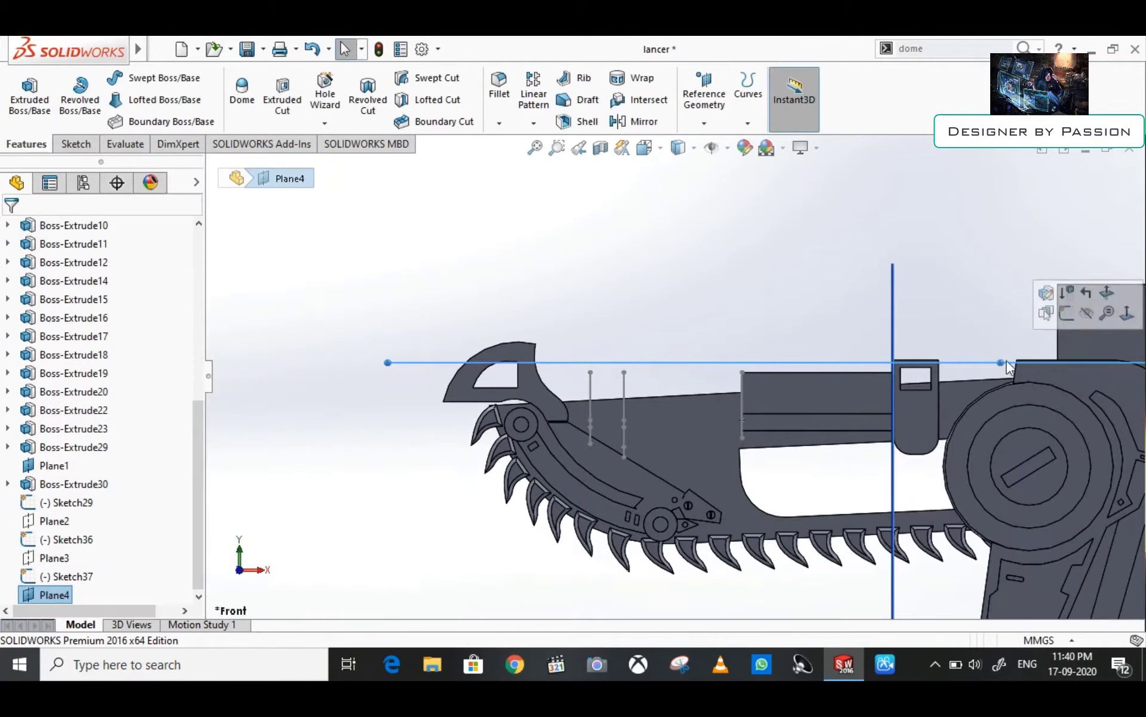
# Orbit around the Plane4 line sketch, then look normal to Plane4 again
pyautogui.scroll(-2, 1007, 361)
pyautogui.moveTo(968, 381); pyautogui.dragTo(464, 287, button='middle')
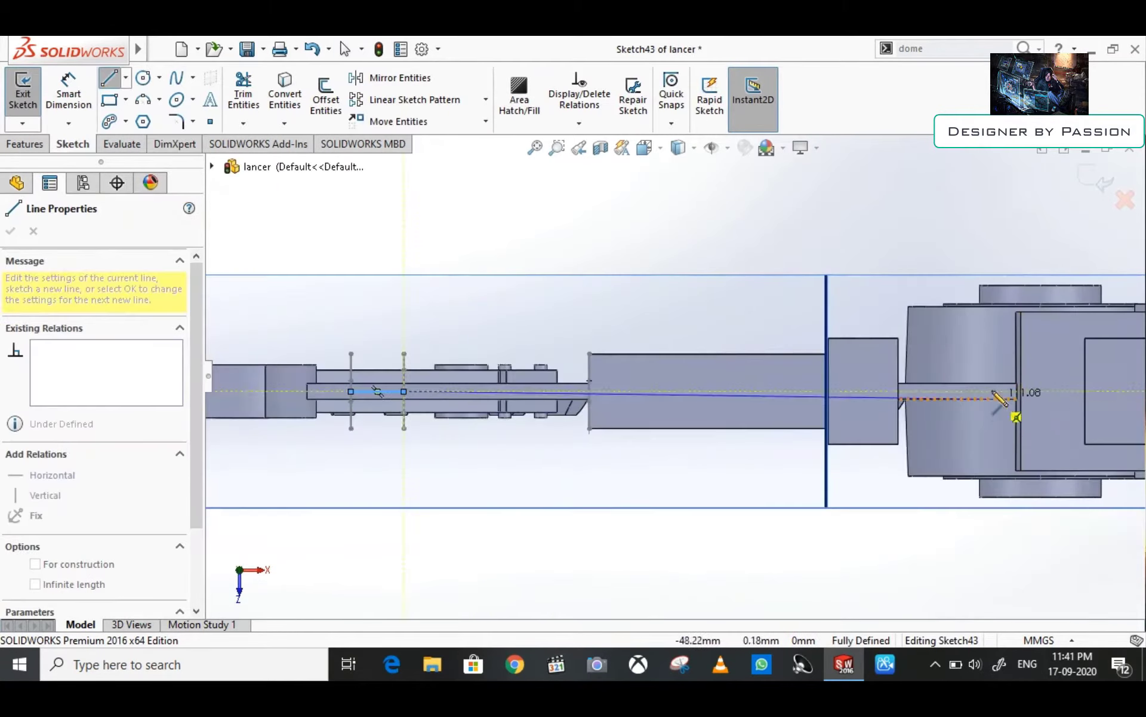
pyautogui.moveTo(994, 394); pyautogui.dragTo(512, 404, button='middle')
pyautogui.hotkey('ctrl', '8')
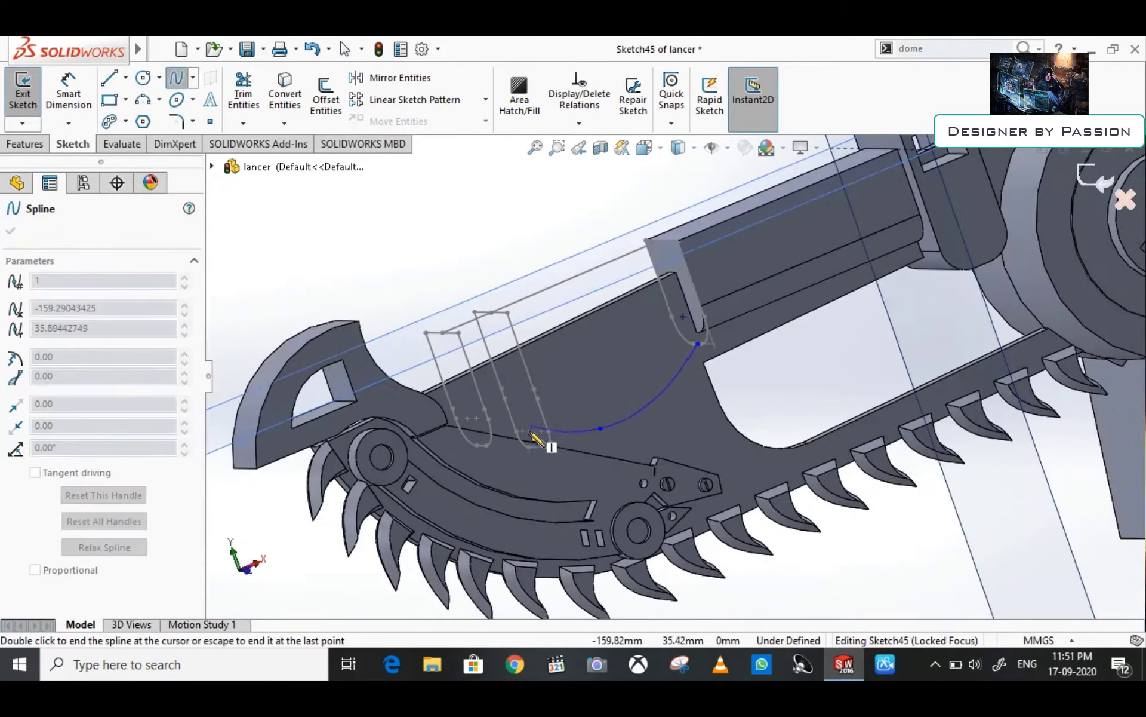
# End the underside spline at its last point and select its end point
pyautogui.doubleClick(484, 447)
pyautogui.scroll(5, 758, 295)
pyautogui.scroll(3, 640, 422)
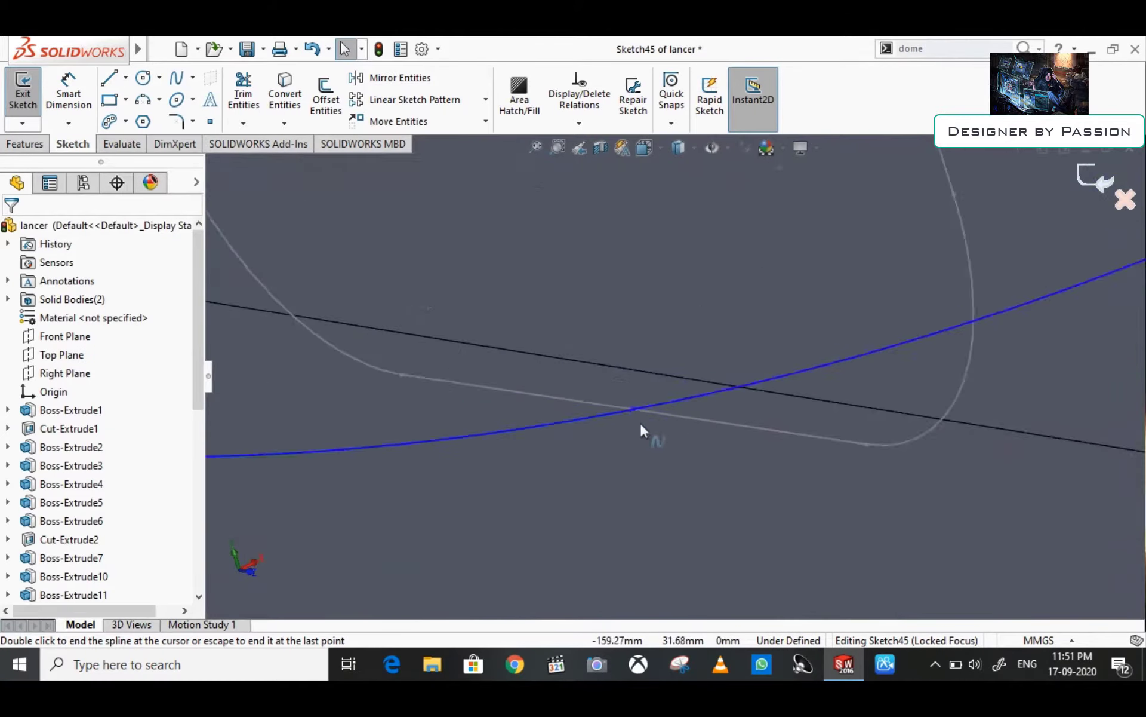
pyautogui.click(611, 417)
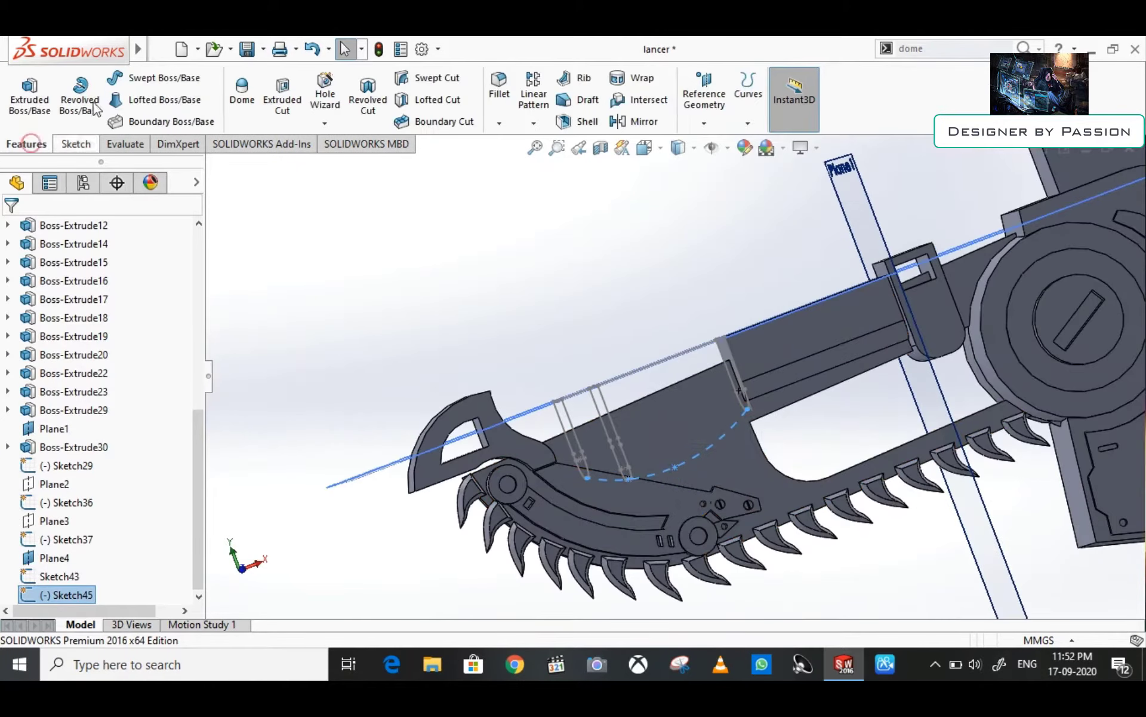
# Add Sketch37 as the second loft profile and remove the unwanted extra profile
pyautogui.moveTo(725, 356); pyautogui.dragTo(737, 366, button='middle')
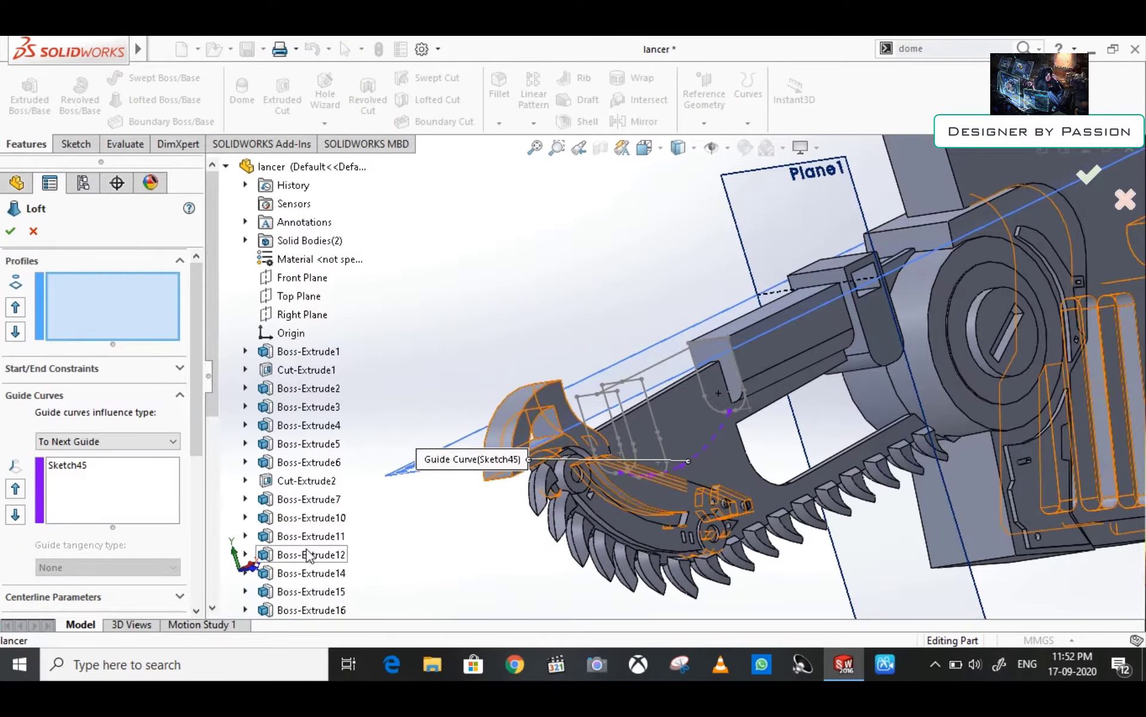
pyautogui.scroll(-5, 293, 519)
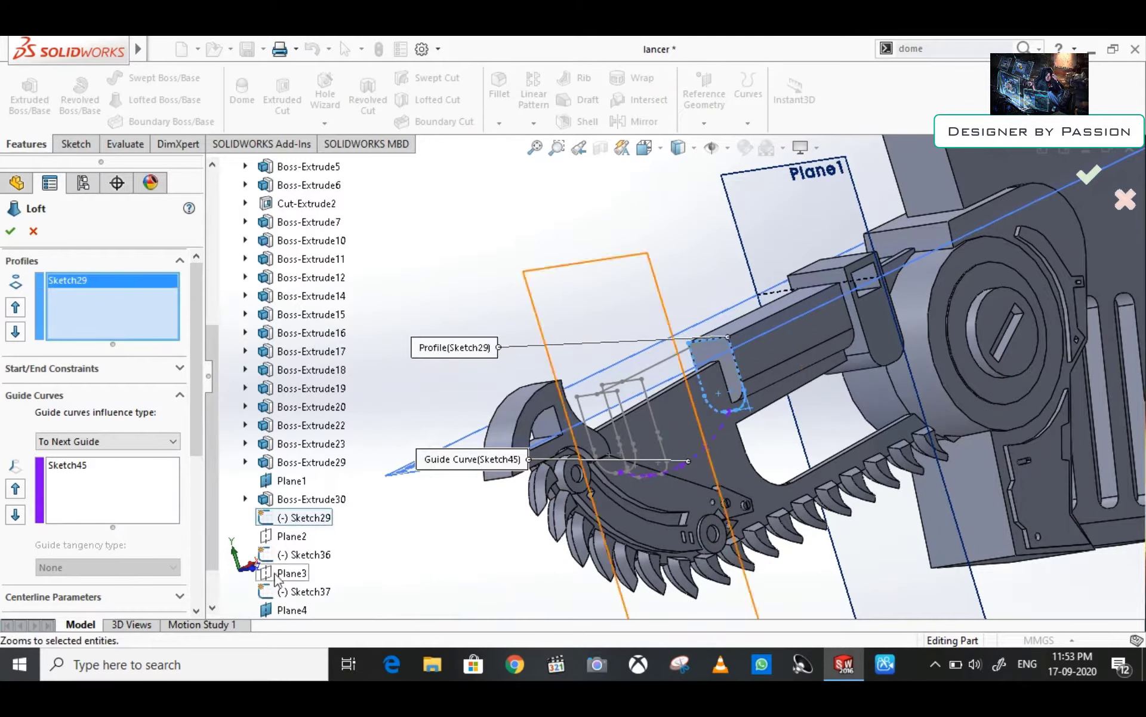
pyautogui.click(301, 591)
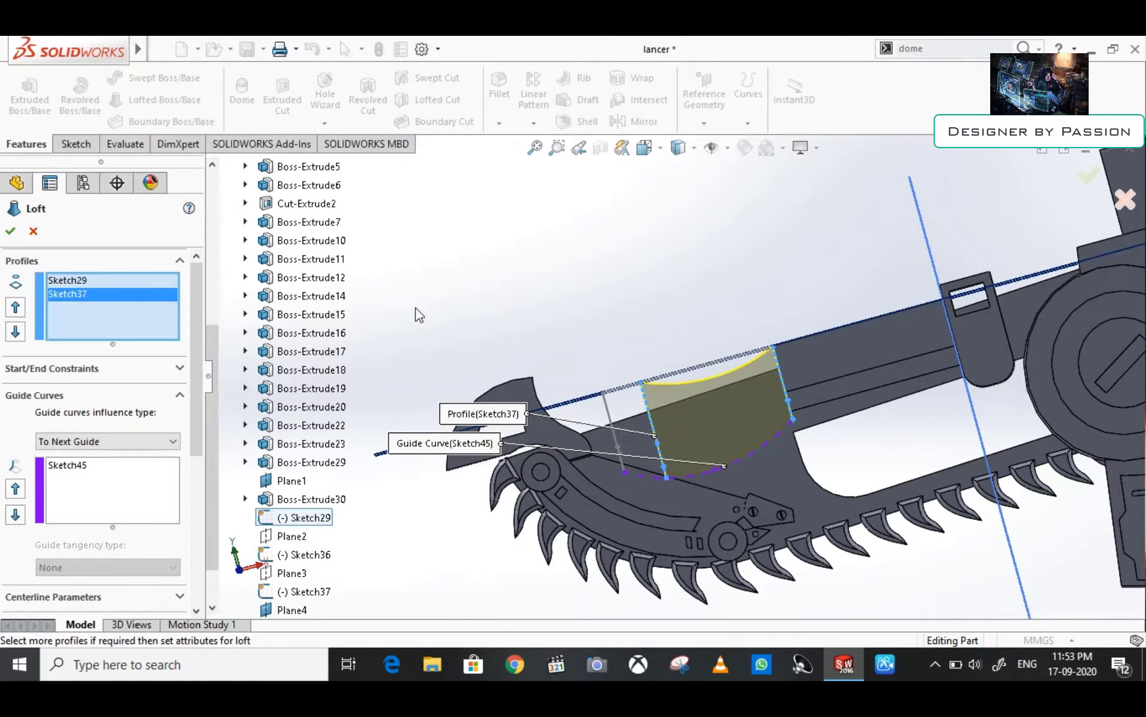
pyautogui.rightClick(90, 299)
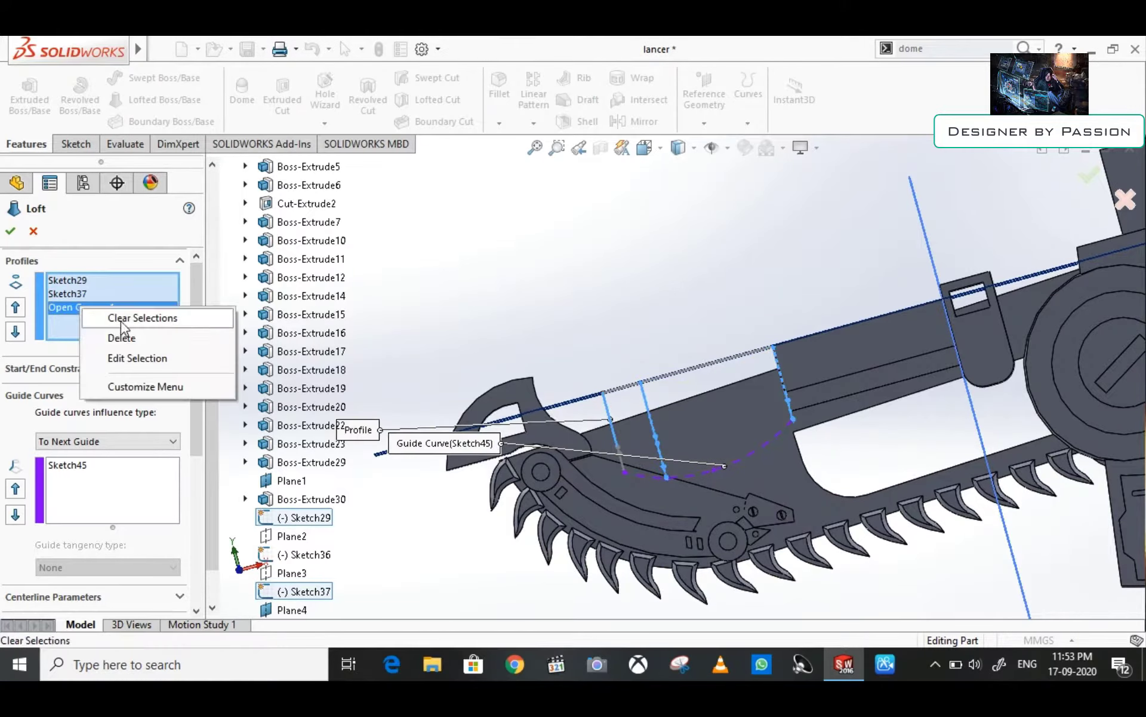
pyautogui.click(138, 315)
# Add Sketch43 as a guide curve, confirm Loft1 and inspect the result
pyautogui.click(706, 371)
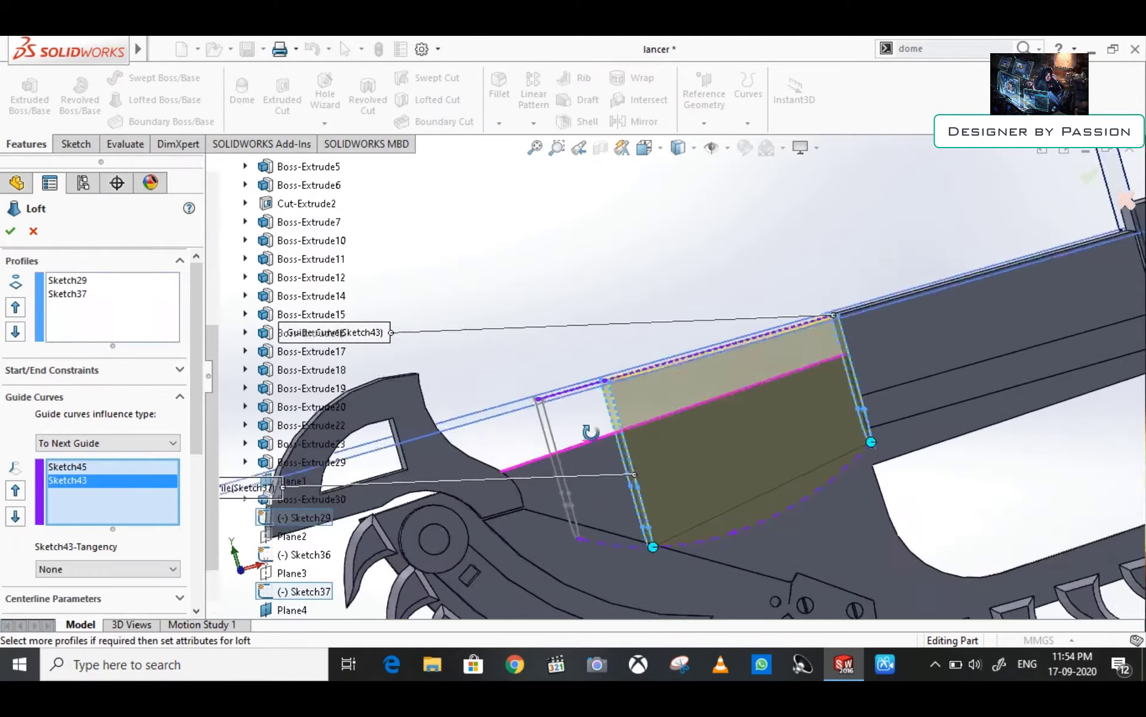
pyautogui.scroll(-3, 575, 439)
pyautogui.scroll(3, 854, 401)
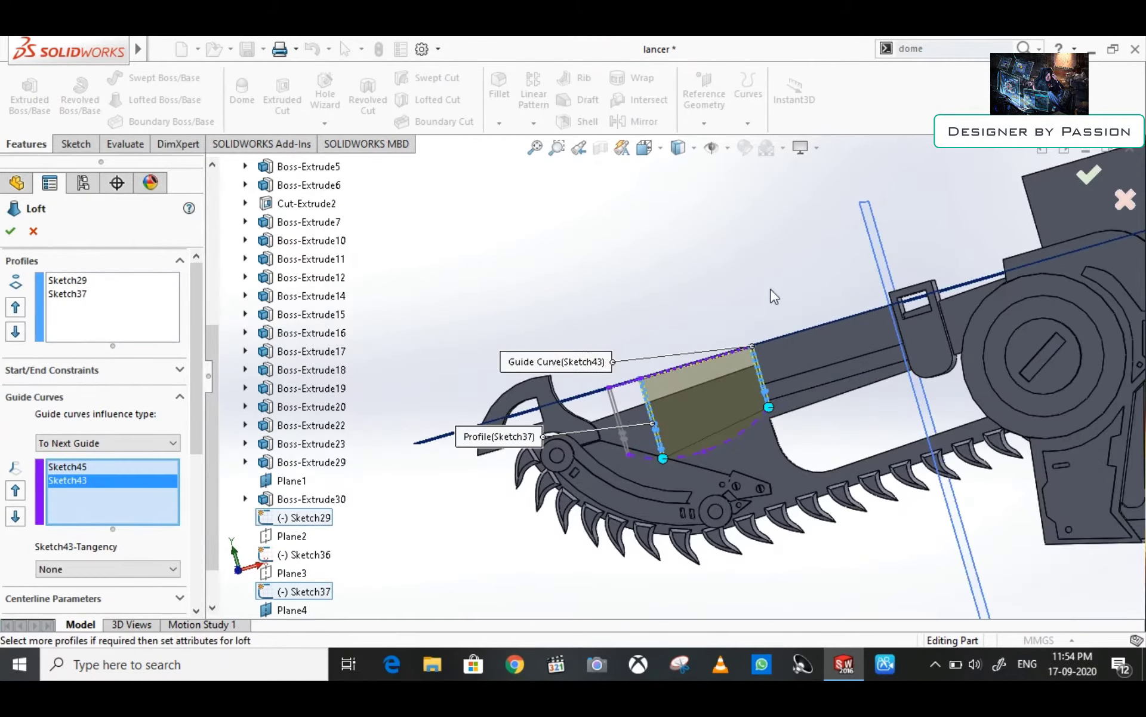
pyautogui.scroll(-3, 639, 408)
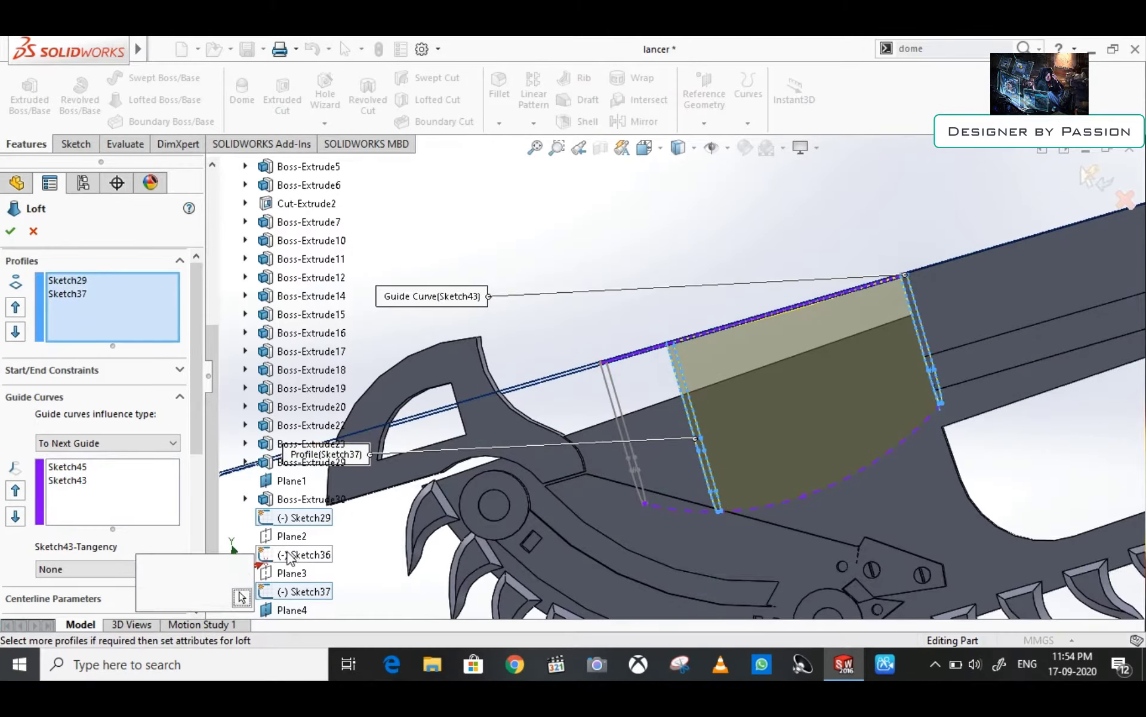
pyautogui.press('Return')
pyautogui.moveTo(545, 312)
pyautogui.mouseDown(button='middle')
pyautogui.moveTo(796, 417)
pyautogui.moveTo(594, 428)
pyautogui.moveTo(737, 384)
pyautogui.mouseUp(button='middle')
pyautogui.scroll(-3, 1014, 302)
pyautogui.scroll(3, 762, 375)
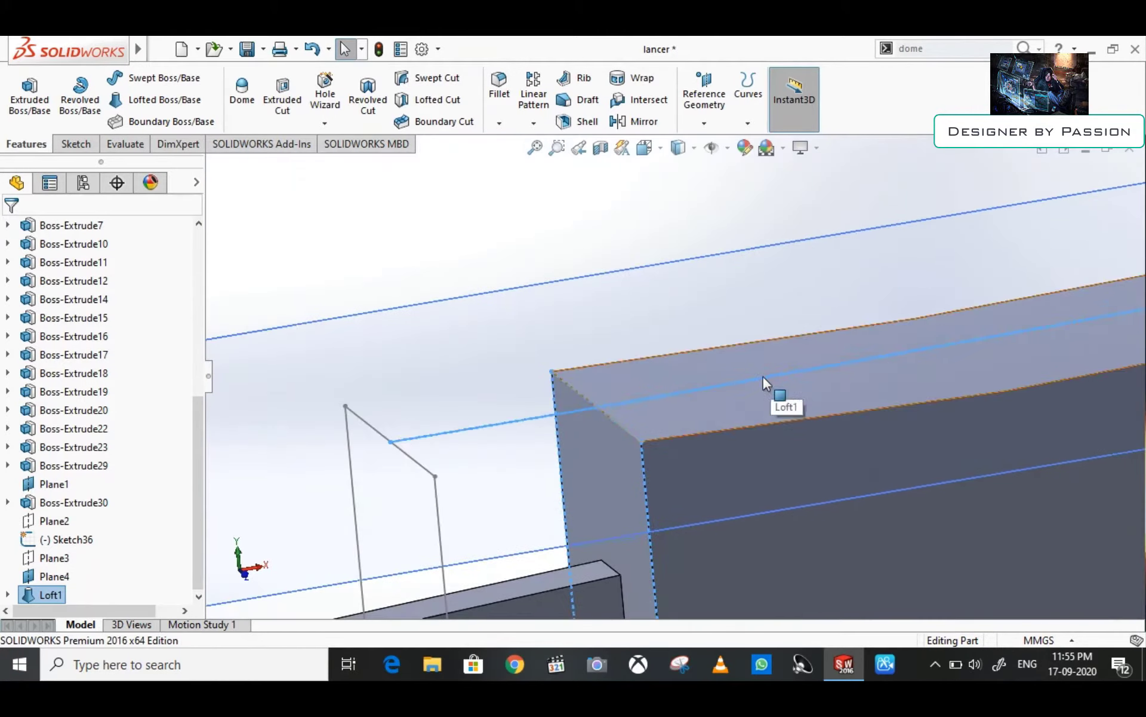
pyautogui.scroll(5, 621, 297)
# Orbit around the lancer model and cancel the newly started loft
pyautogui.moveTo(621, 297)
pyautogui.mouseDown(button='middle')
pyautogui.moveTo(433, 362)
pyautogui.moveTo(440, 371)
pyautogui.mouseUp(button='middle')
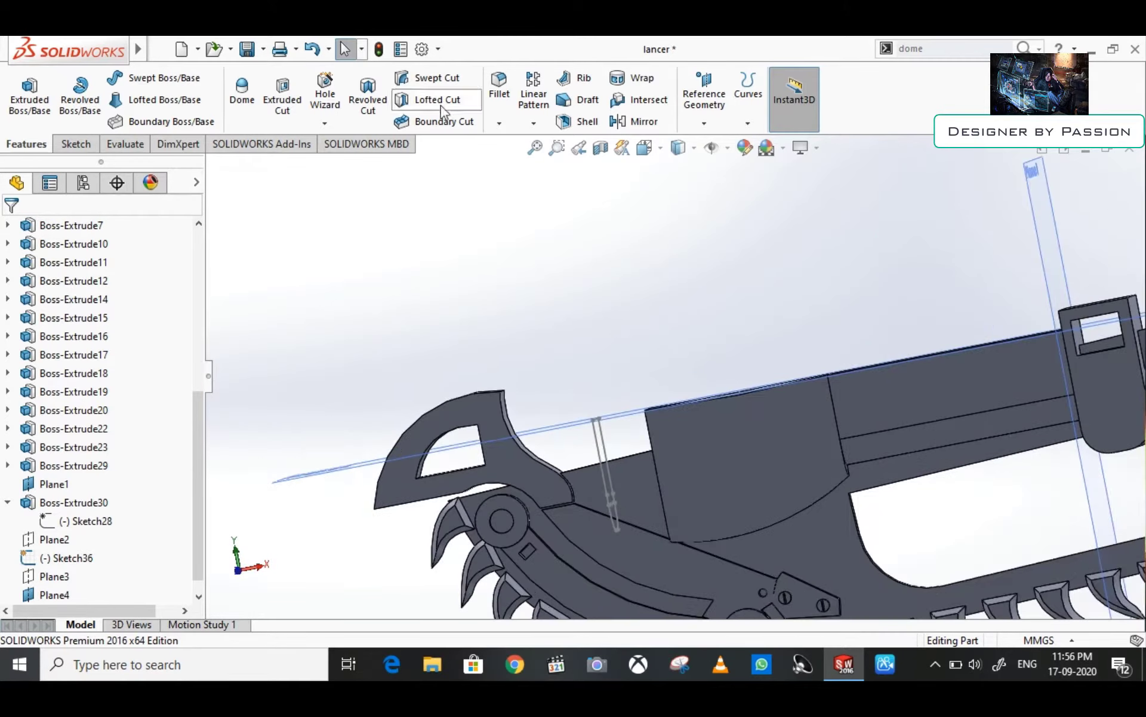
pyautogui.scroll(-3, 671, 338)
pyautogui.scroll(-3, 607, 320)
pyautogui.moveTo(543, 326); pyautogui.dragTo(289, 511, button='middle')
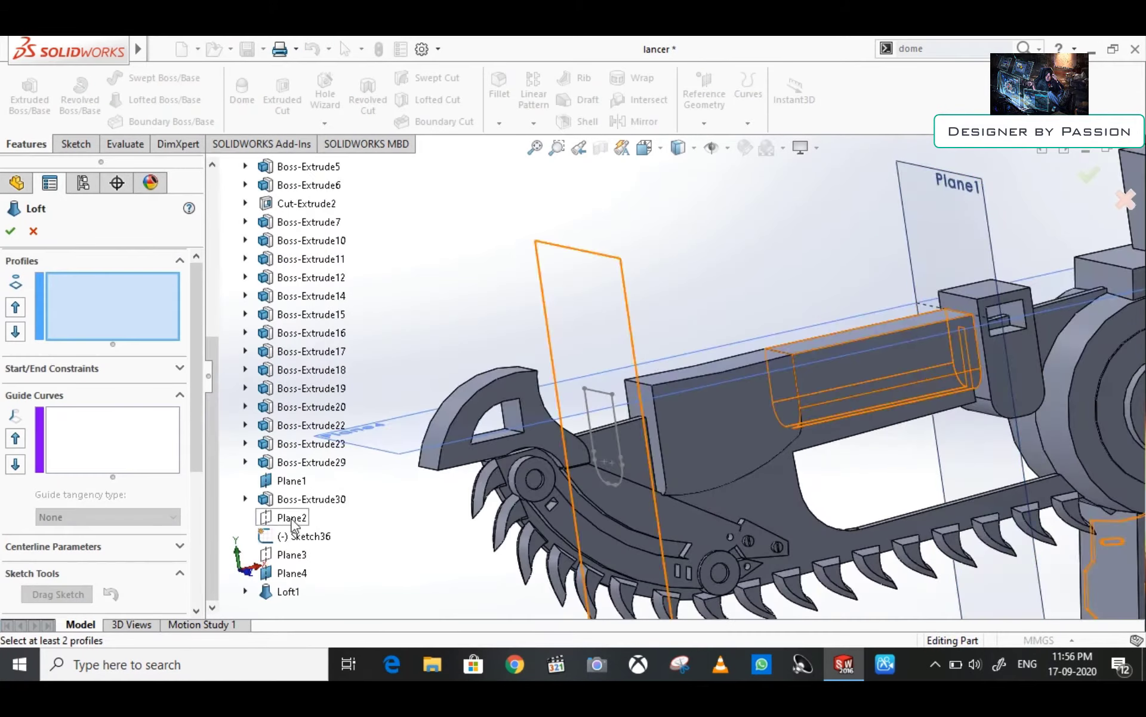
pyautogui.press('Escape')
pyautogui.scroll(-5, 602, 376)
pyautogui.scroll(-3, 590, 275)
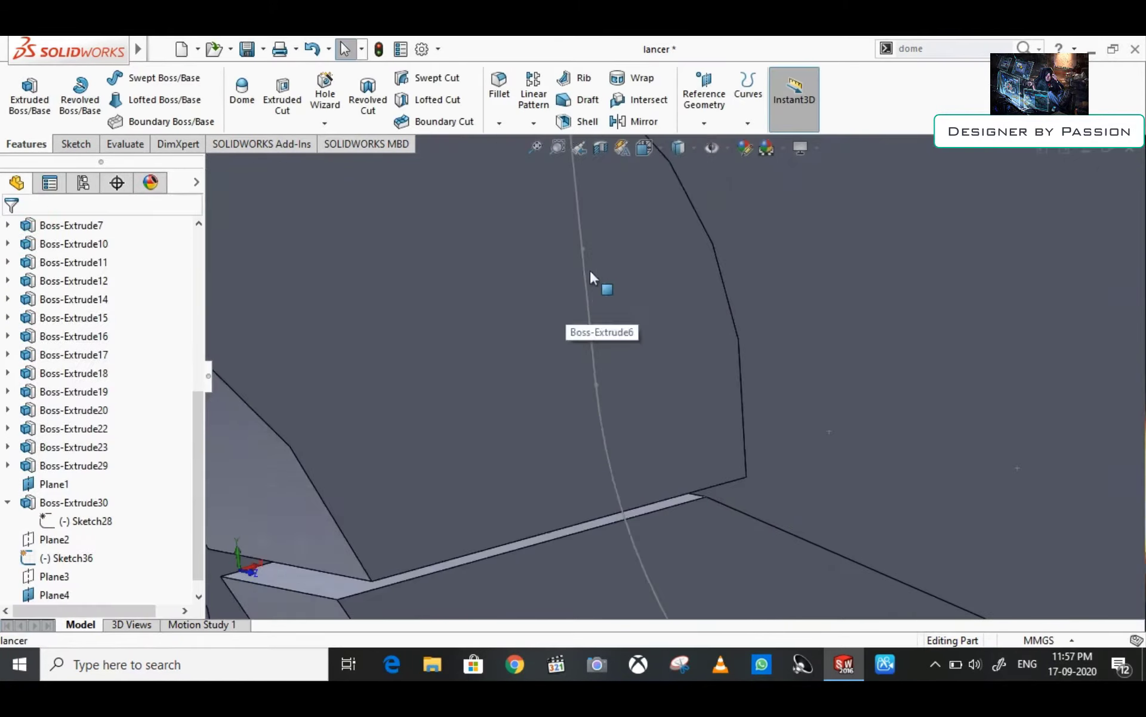
# Select Sketch36 in the tree and back out of deleting it
pyautogui.click(582, 247)
pyautogui.scroll(3, 523, 341)
pyautogui.scroll(-3, 417, 329)
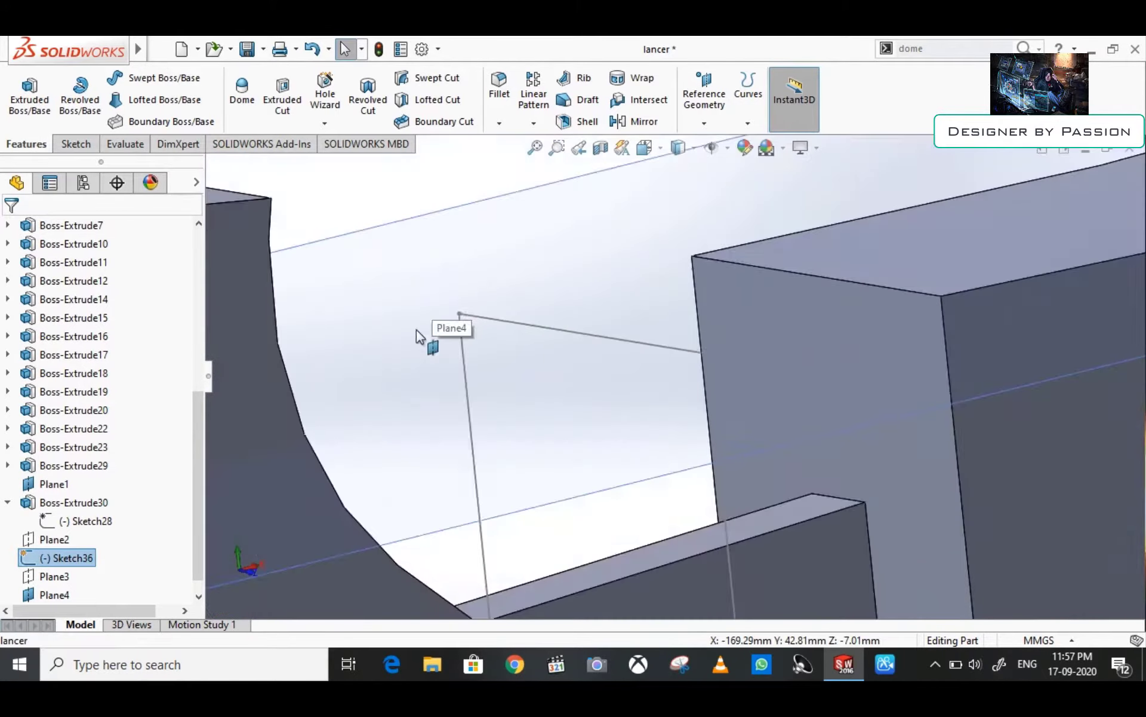
pyautogui.scroll(-3, 674, 388)
pyautogui.scroll(3, 673, 388)
pyautogui.scroll(2, 707, 376)
pyautogui.scroll(2, 345, 512)
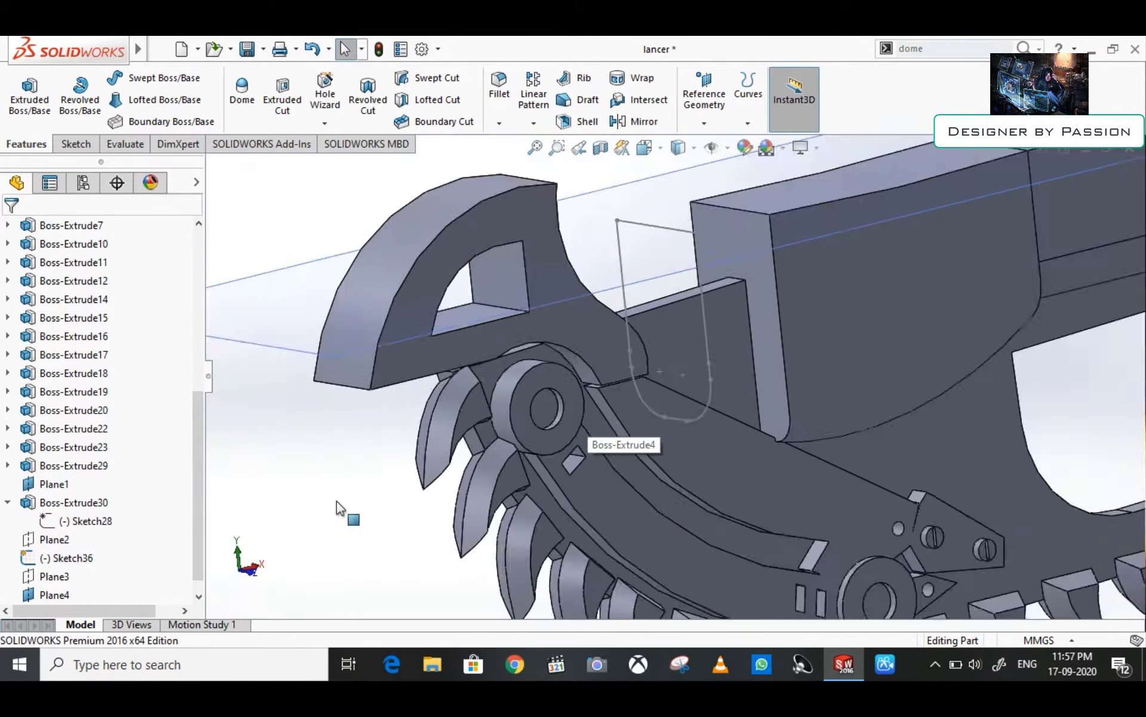
pyautogui.scroll(-4, 806, 378)
pyautogui.scroll(4, 806, 379)
pyautogui.press('Delete')
pyautogui.press('Escape')
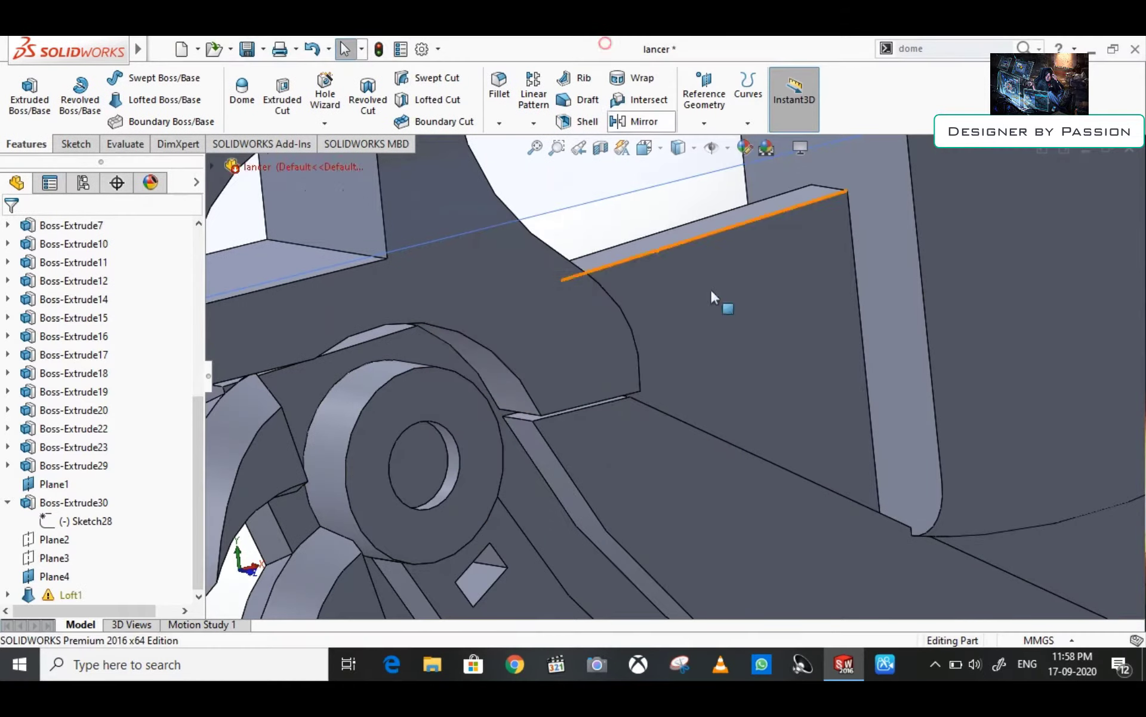
pyautogui.scroll(-1, 687, 307)
pyautogui.scroll(3, 669, 332)
# Drag out an extrusion preview of the sketch, then cancel it
pyautogui.click(729, 300)
pyautogui.moveTo(729, 299); pyautogui.dragTo(716, 192)
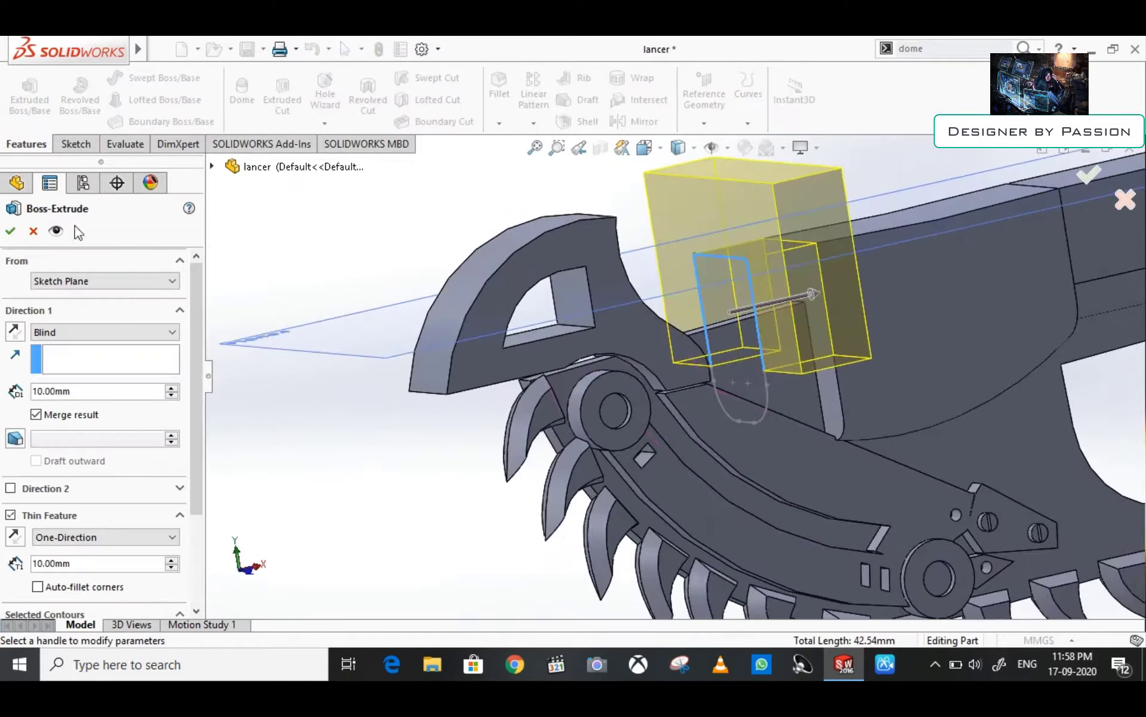
pyautogui.press('Escape')
pyautogui.scroll(-4, 740, 393)
pyautogui.scroll(4, 741, 393)
# Try a boss extrusion of Sketch36, dismiss the error and cancel it
pyautogui.click(29, 92)
pyautogui.click(304, 536)
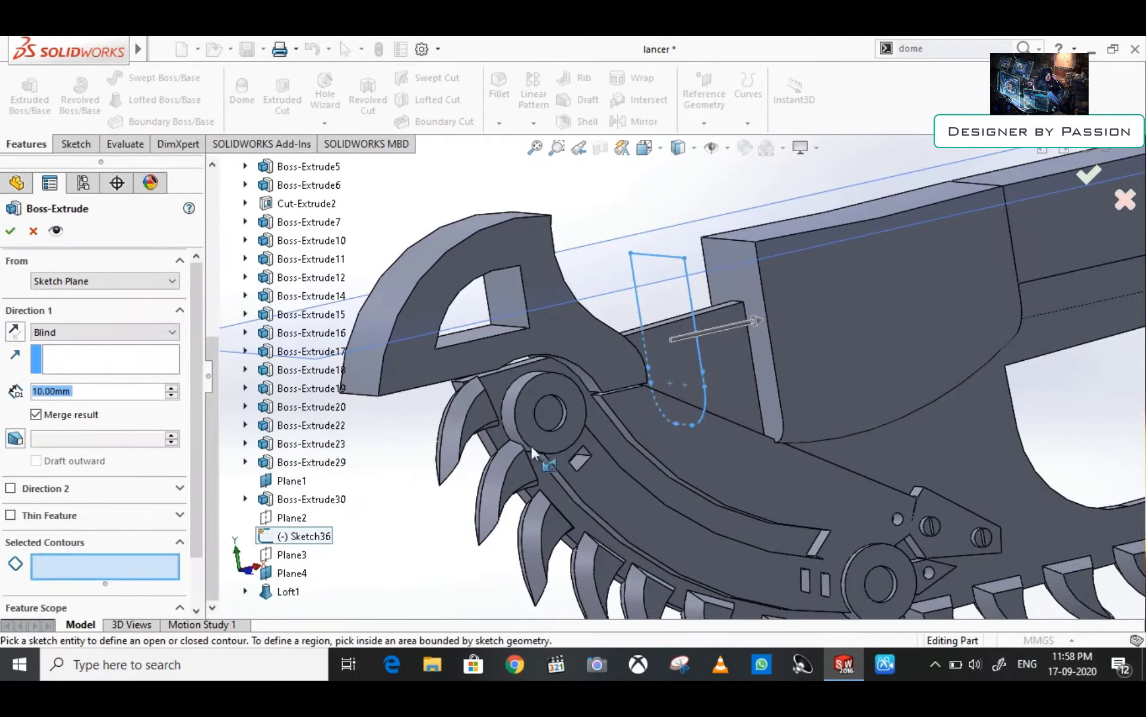
pyautogui.press('Return')
pyautogui.scroll(-3, 728, 238)
pyautogui.press('Escape')
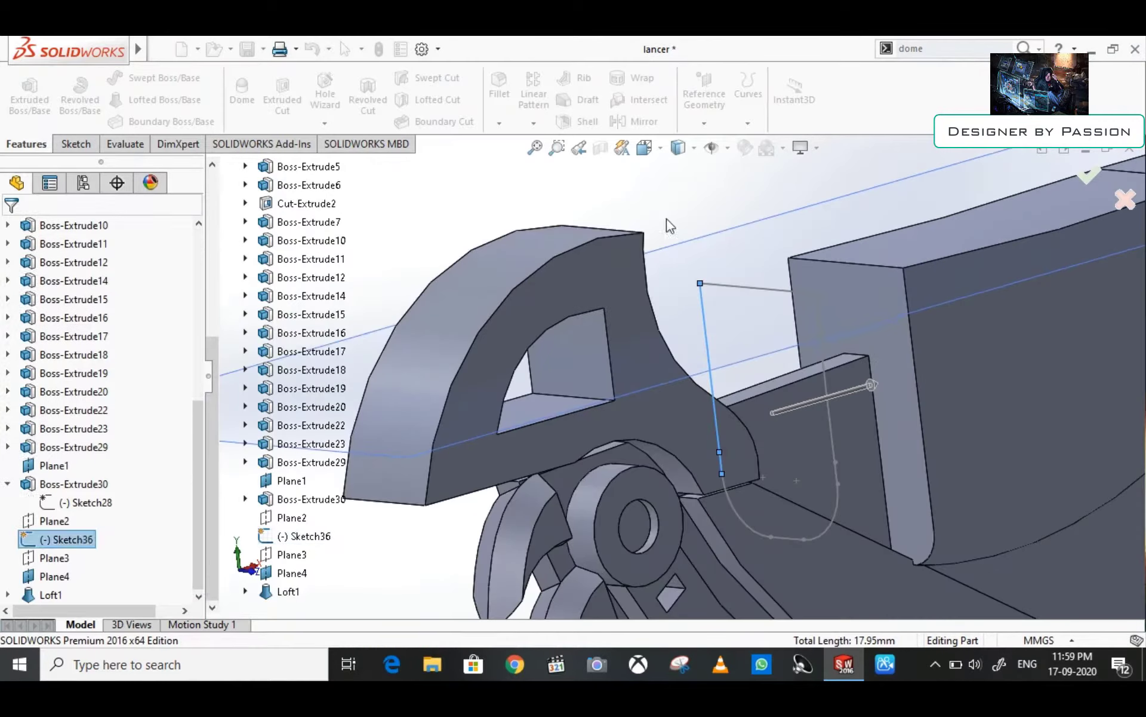
pyautogui.scroll(-3, 826, 293)
pyautogui.scroll(2, 675, 377)
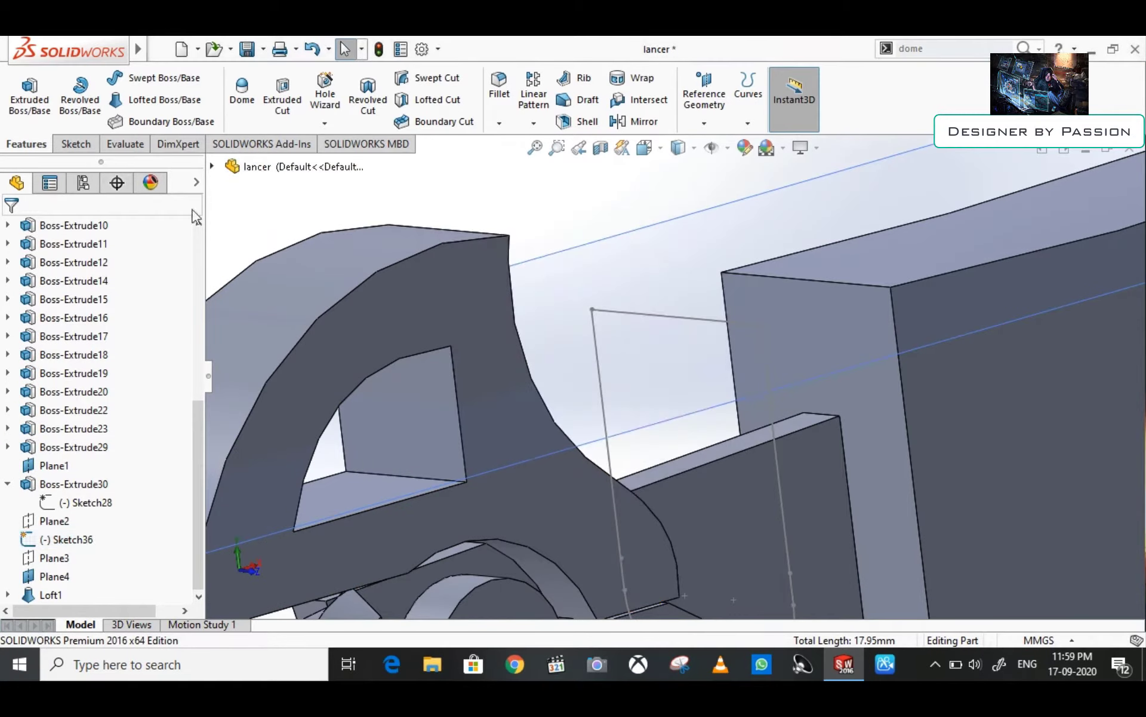
# Edit Sketch36, delete its unwanted dimension, and trim away the extra segments
pyautogui.rightClick(302, 327)
pyautogui.click(320, 335)
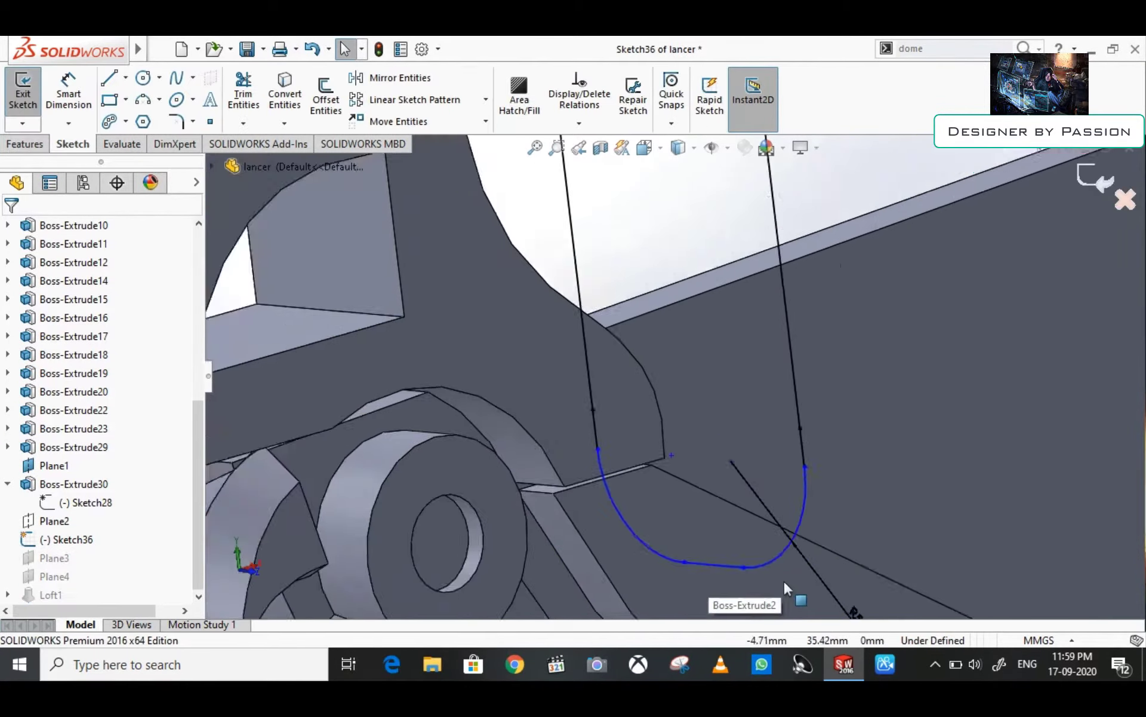
pyautogui.rightClick(810, 549)
pyautogui.click(835, 449)
pyautogui.scroll(-3, 710, 384)
pyautogui.click(243, 95)
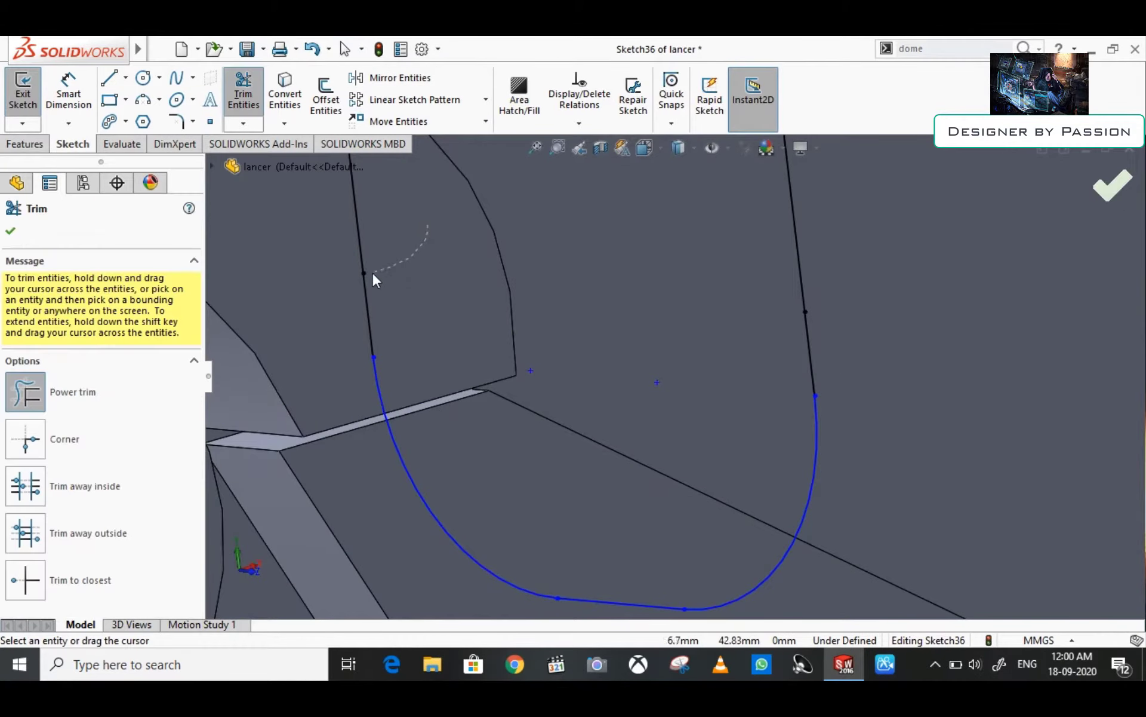
pyautogui.click(10, 232)
pyautogui.scroll(3, 661, 254)
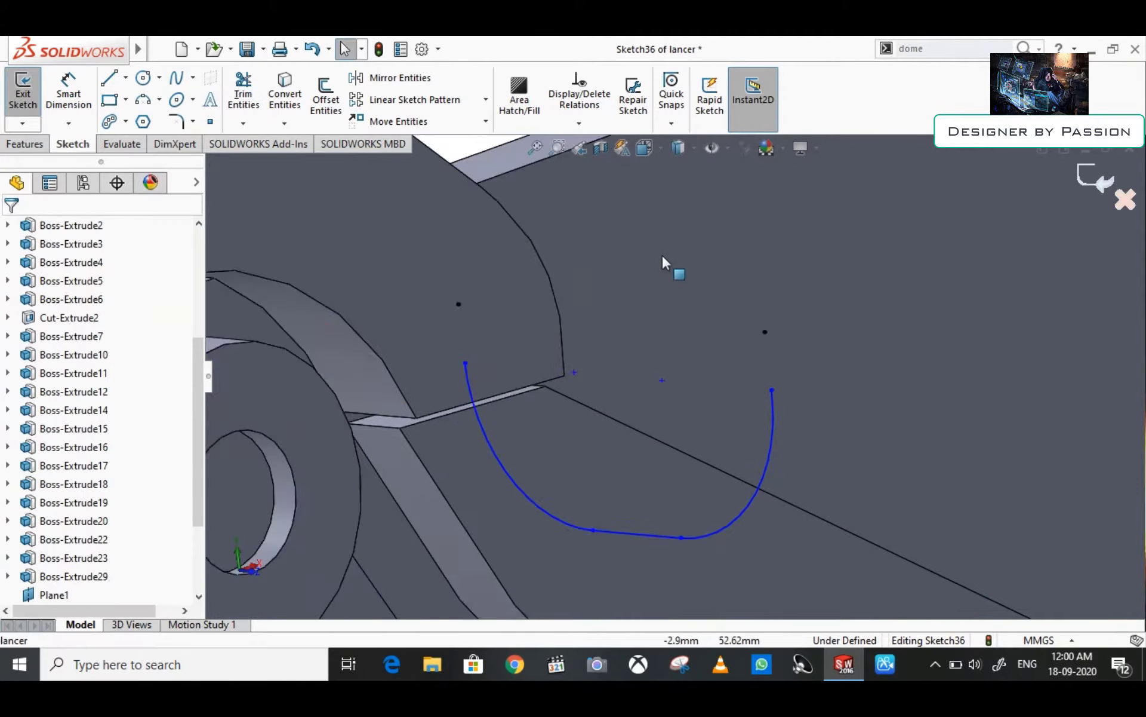
pyautogui.scroll(3, 662, 254)
pyautogui.press('l')
# Draw right and left splines forming a rounded bottom on Sketch36, then exit the sketch
pyautogui.click(700, 162)
pyautogui.click(725, 355)
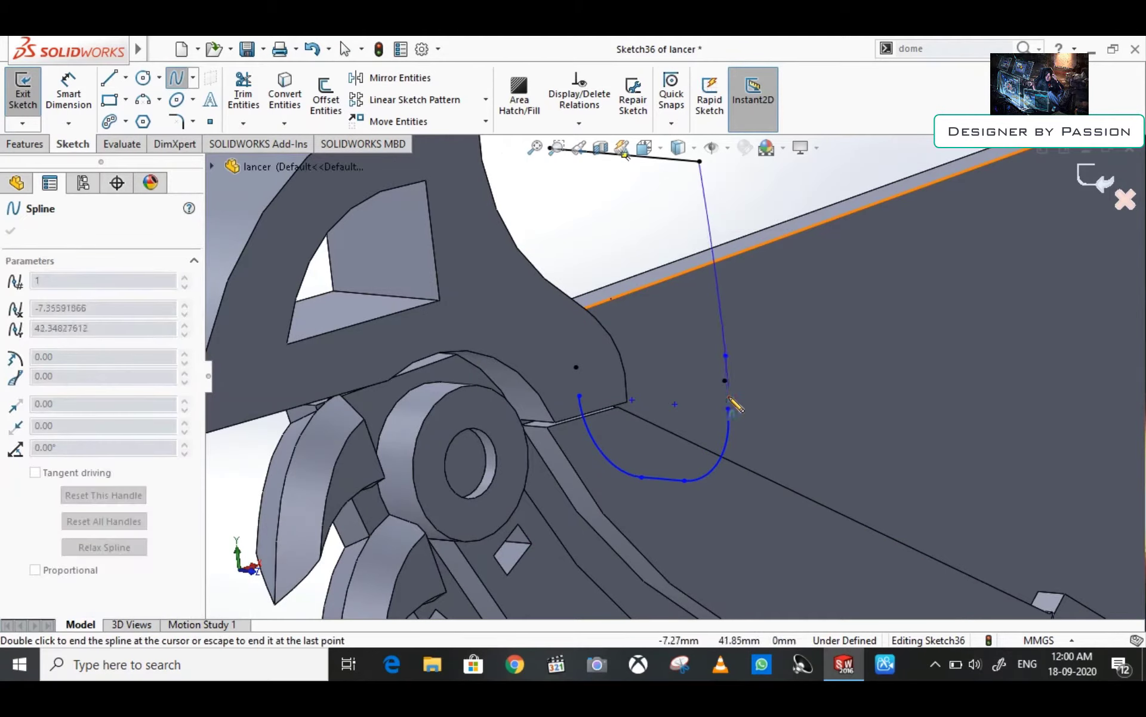
pyautogui.press('Escape')
pyautogui.click(176, 78)
pyautogui.scroll(2, 593, 286)
pyautogui.click(588, 217)
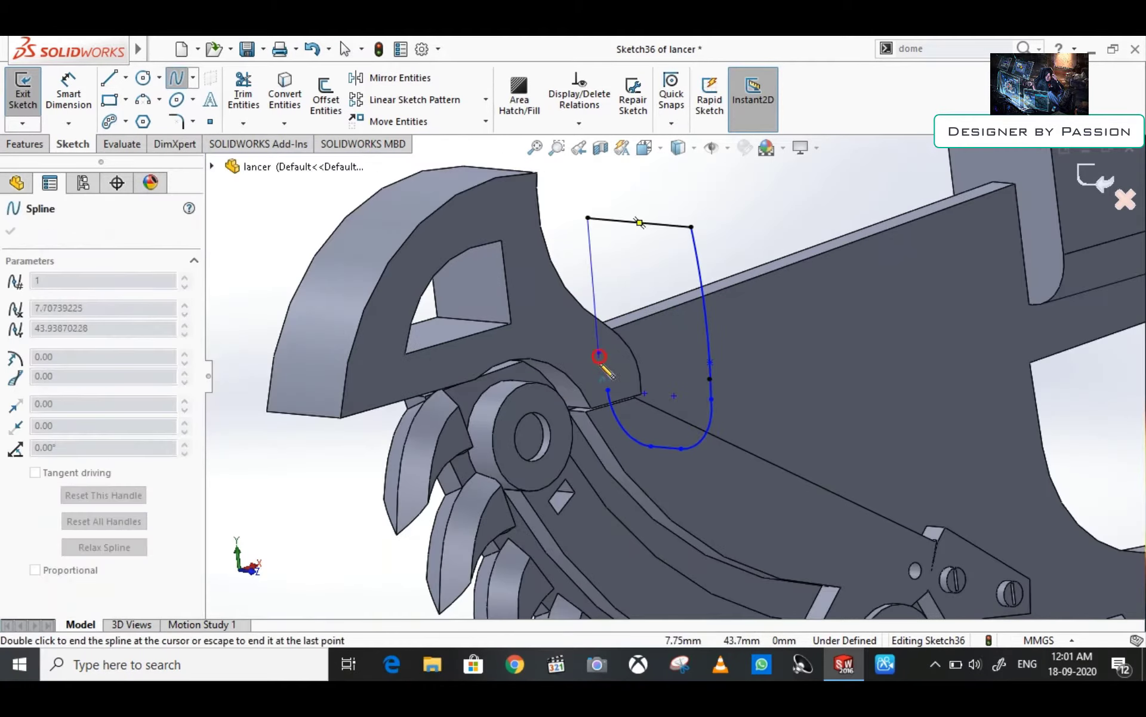
pyautogui.doubleClick(618, 371)
pyautogui.moveTo(645, 328); pyautogui.dragTo(660, 332, button='middle')
pyautogui.click(1099, 179)
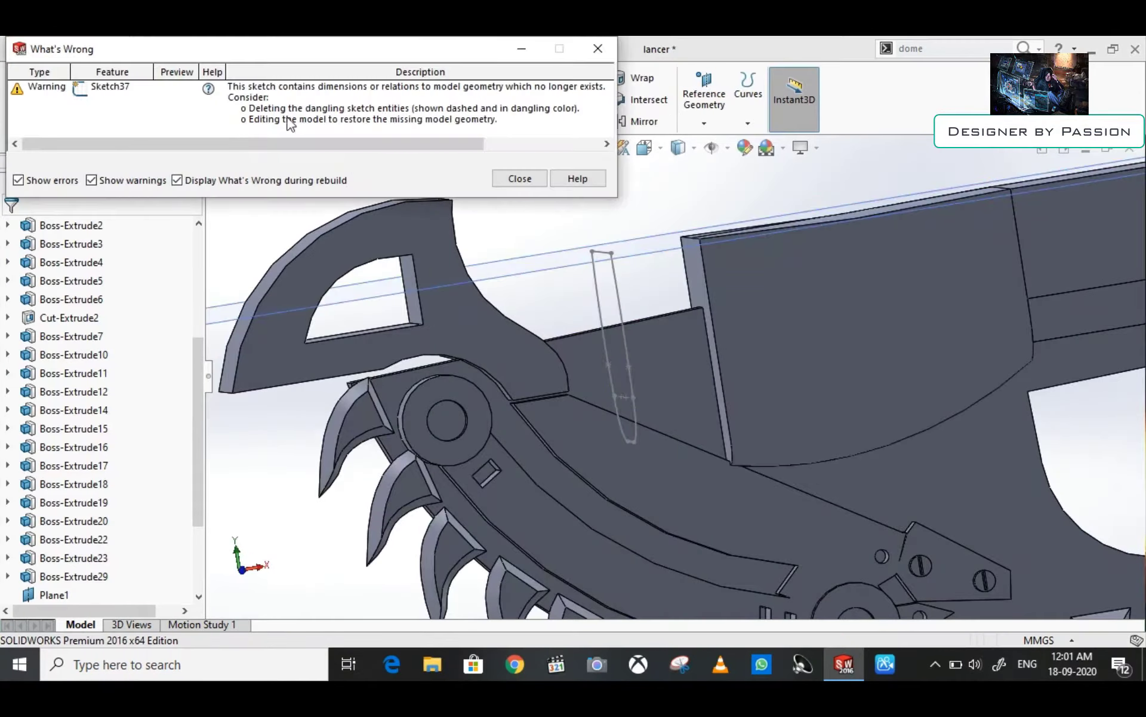
pyautogui.click(519, 177)
# Create Loft2 from Sketch36 to Sketch37, using Sketch45 as the guide curve
pyautogui.click(165, 100)
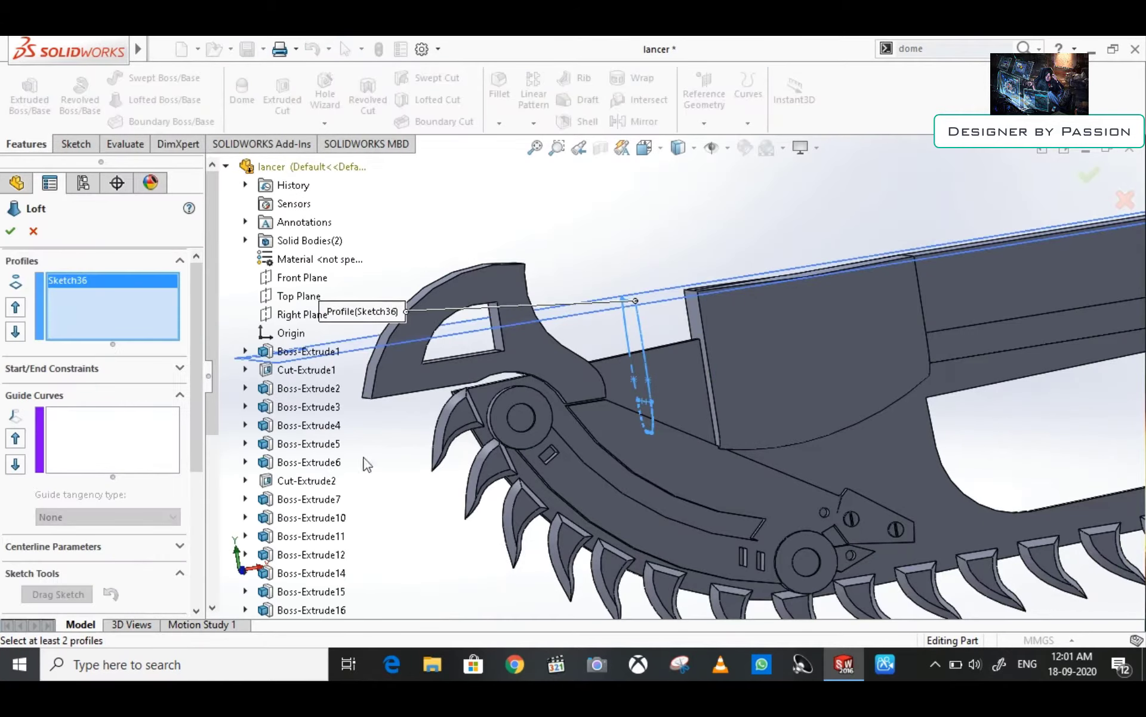
pyautogui.scroll(-4, 302, 597)
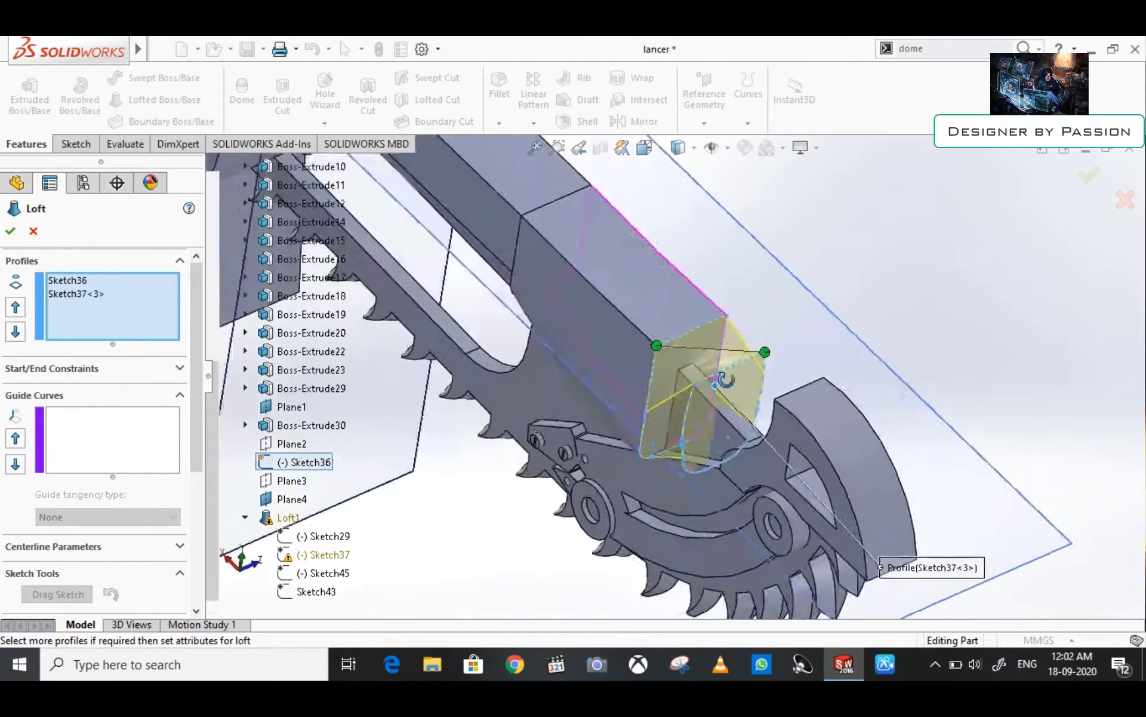
pyautogui.moveTo(584, 252); pyautogui.dragTo(698, 354, button='middle')
pyautogui.click(687, 335)
pyautogui.press('Escape')
pyautogui.click(39, 595)
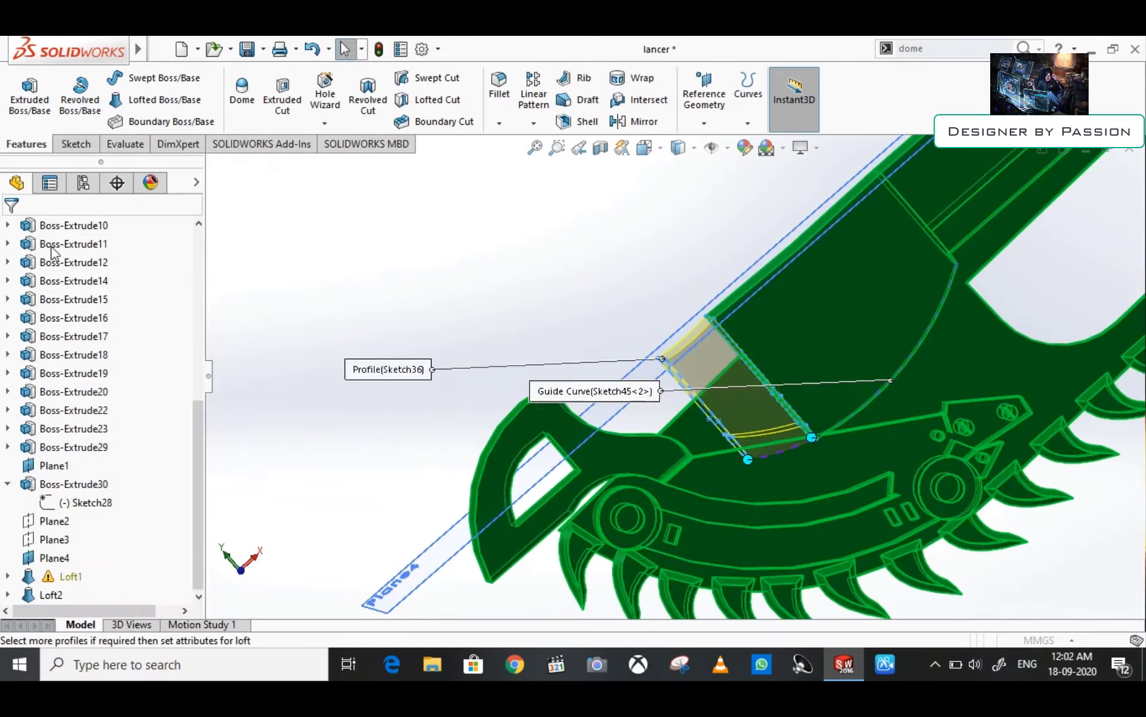
pyautogui.press('Return')
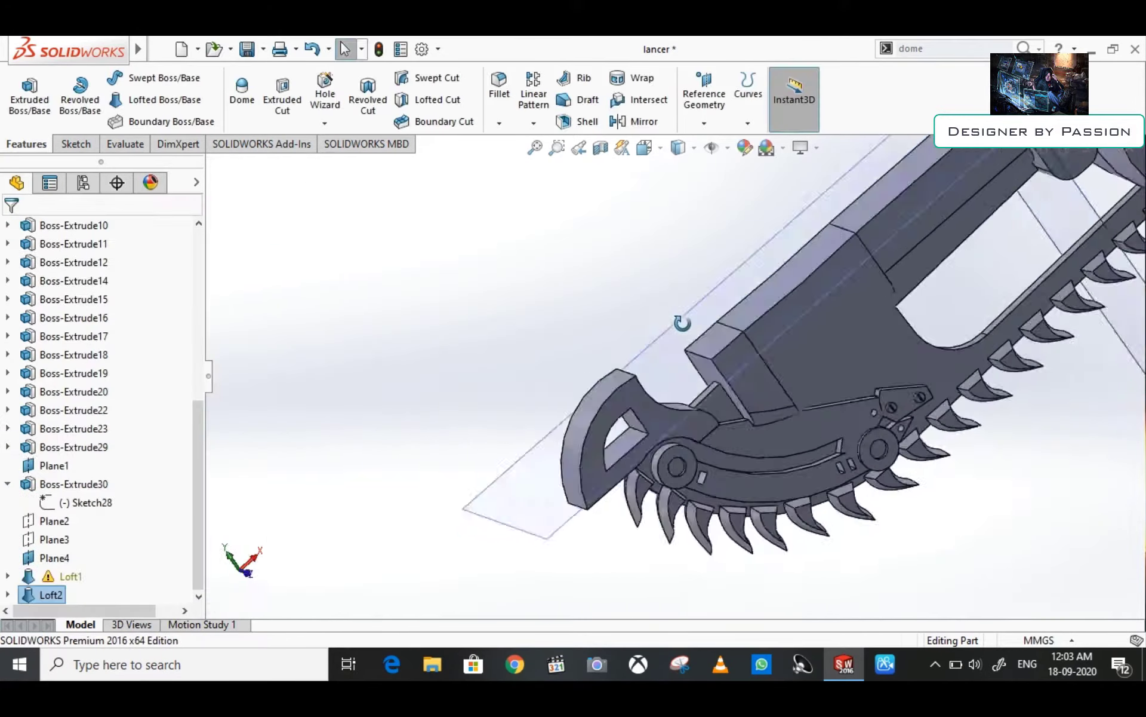
pyautogui.moveTo(704, 299); pyautogui.dragTo(750, 332, button='middle')
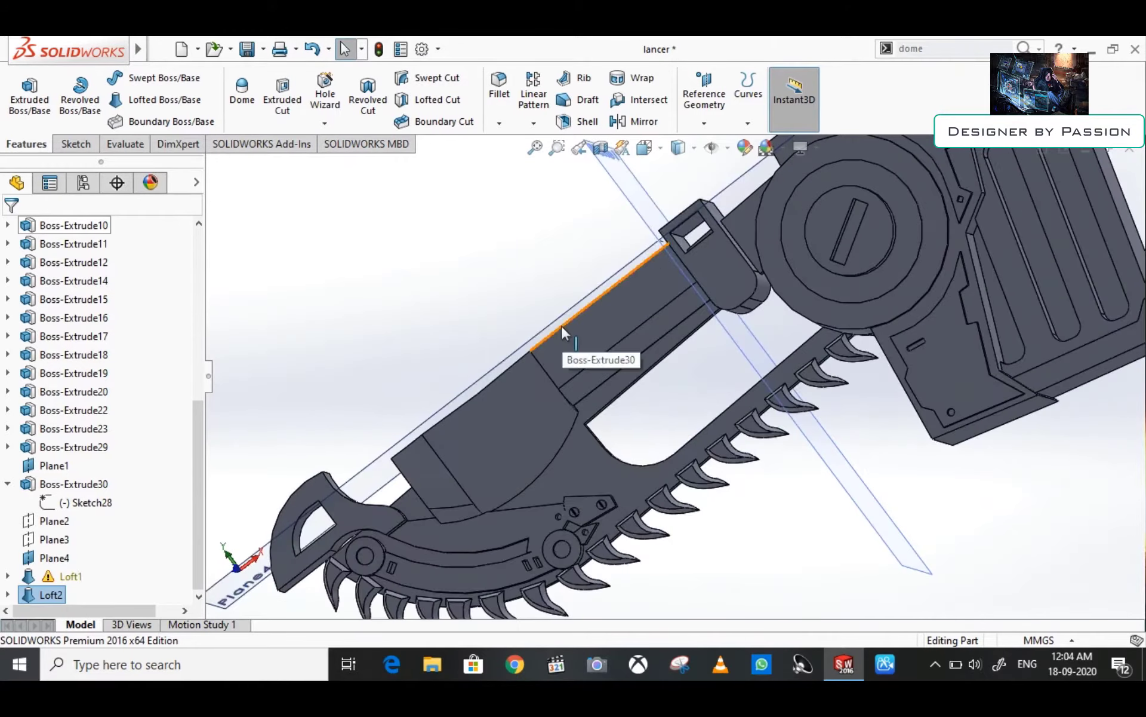
# Extrude Sketch29 blind 37 mm, merged, as Boss-Extrude31
pyautogui.click(302, 414)
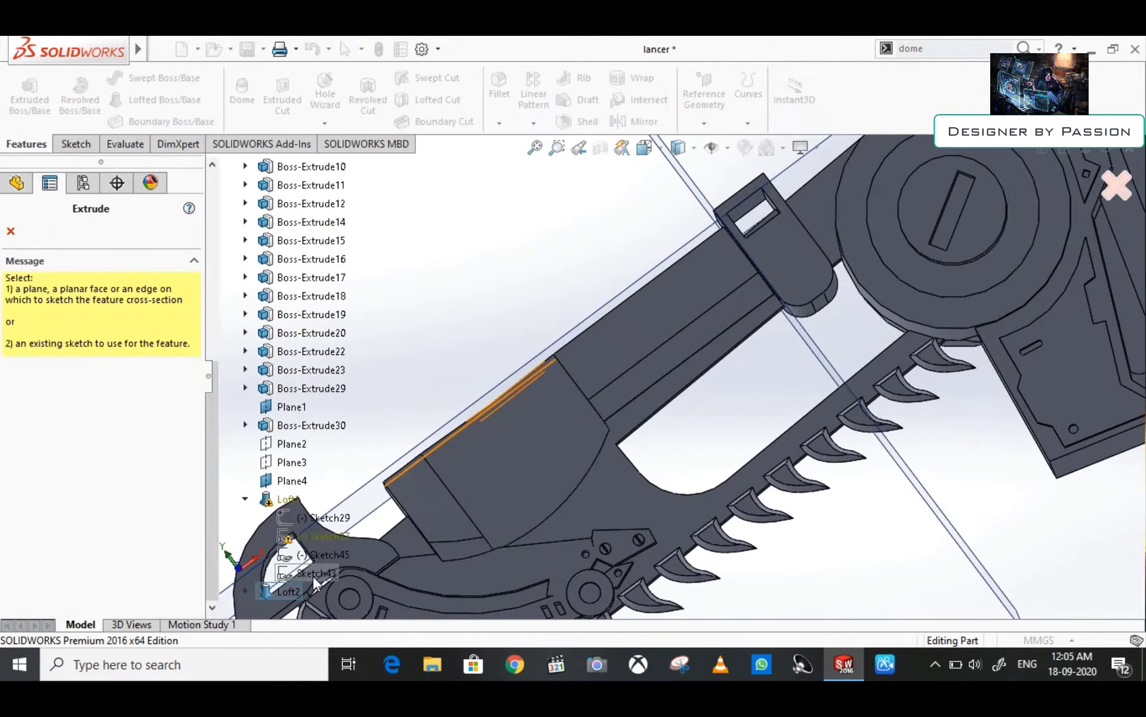
pyautogui.press('Return')
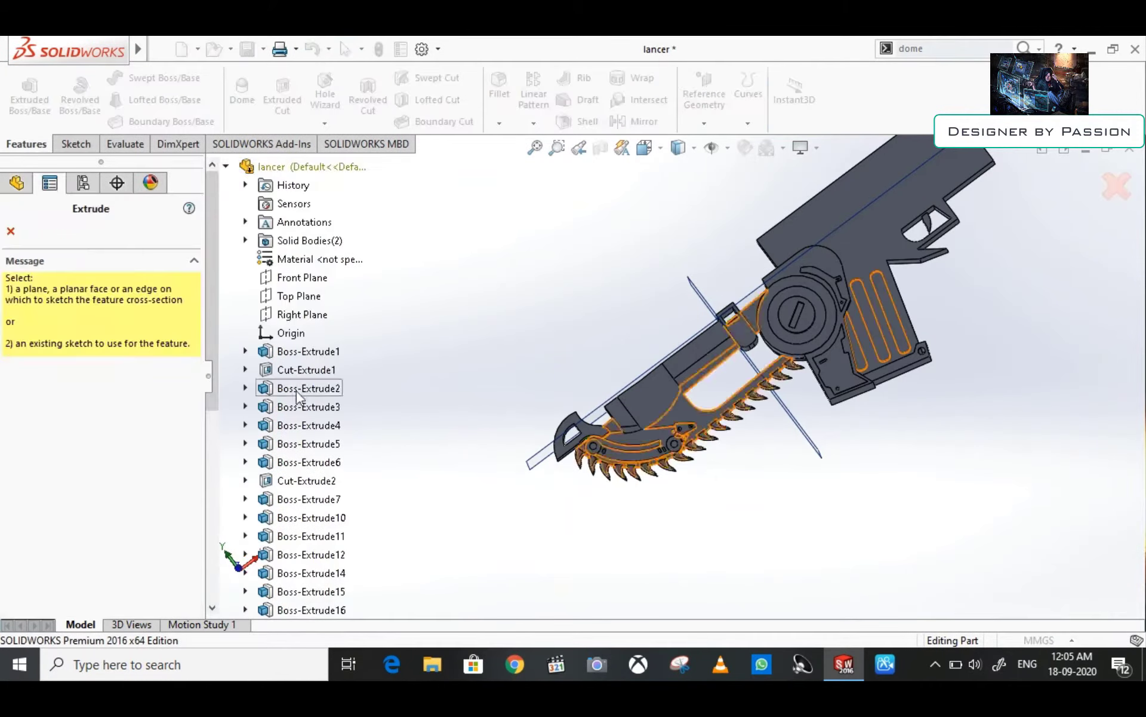
pyautogui.click(326, 518)
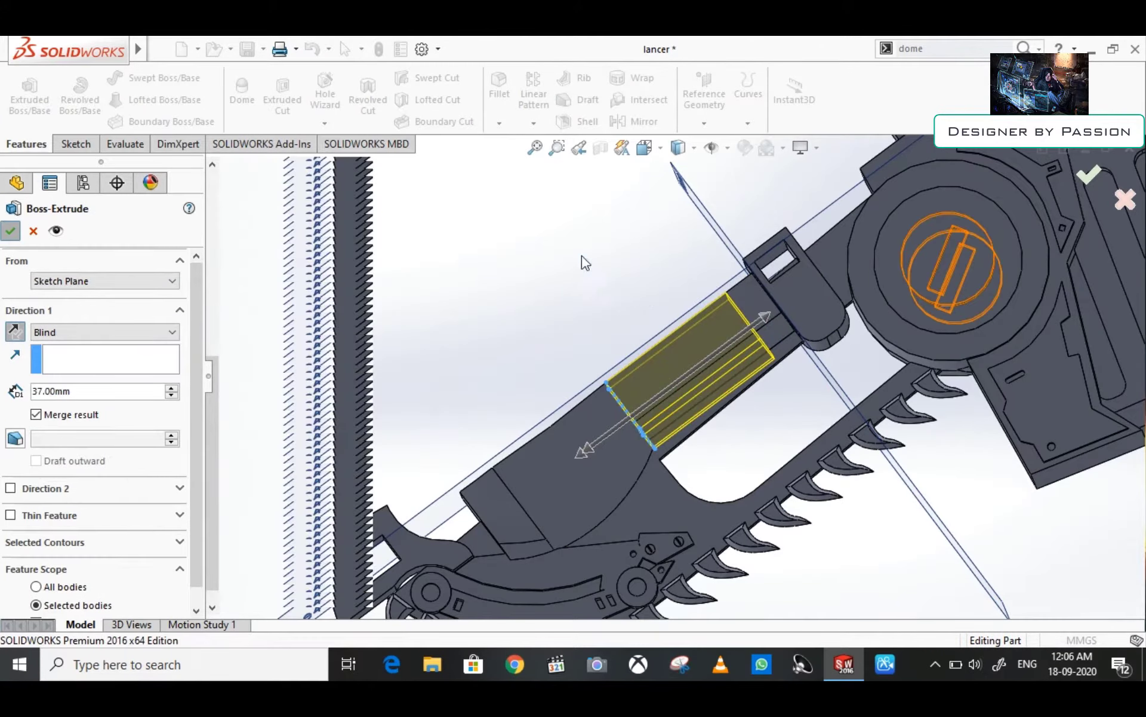
pyautogui.press('Return')
pyautogui.moveTo(236, 380)
pyautogui.mouseDown(button='middle')
pyautogui.moveTo(632, 316)
pyautogui.moveTo(454, 382)
pyautogui.mouseUp(button='middle')
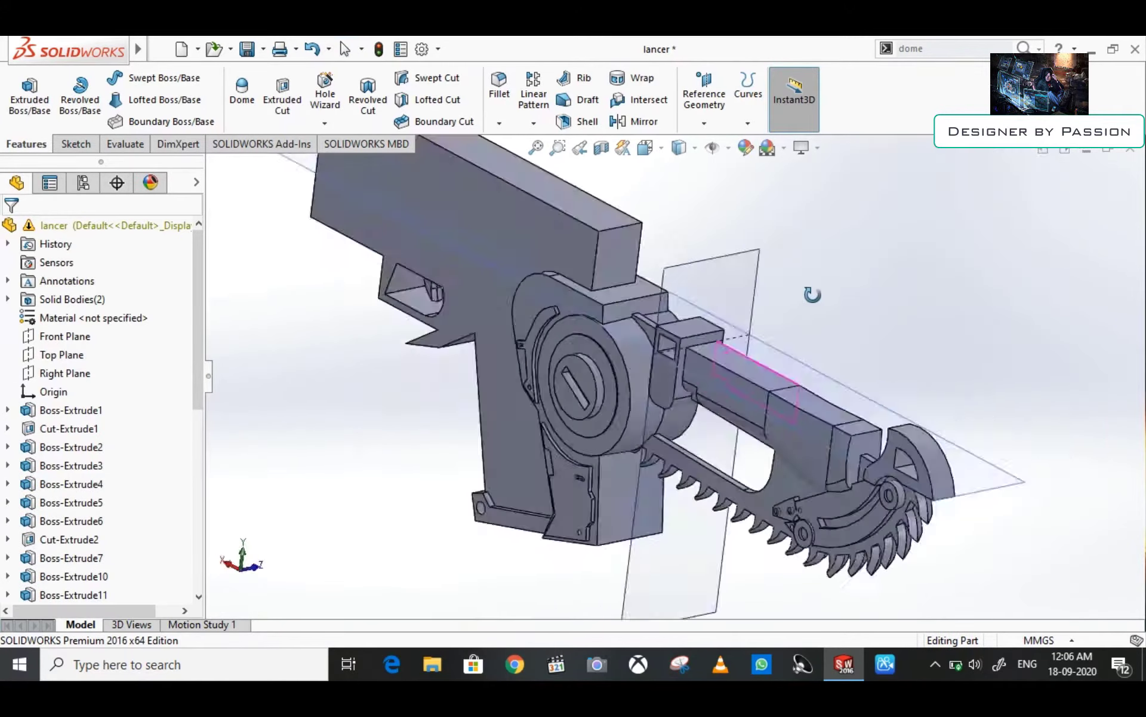
pyautogui.scroll(-5, 70, 582)
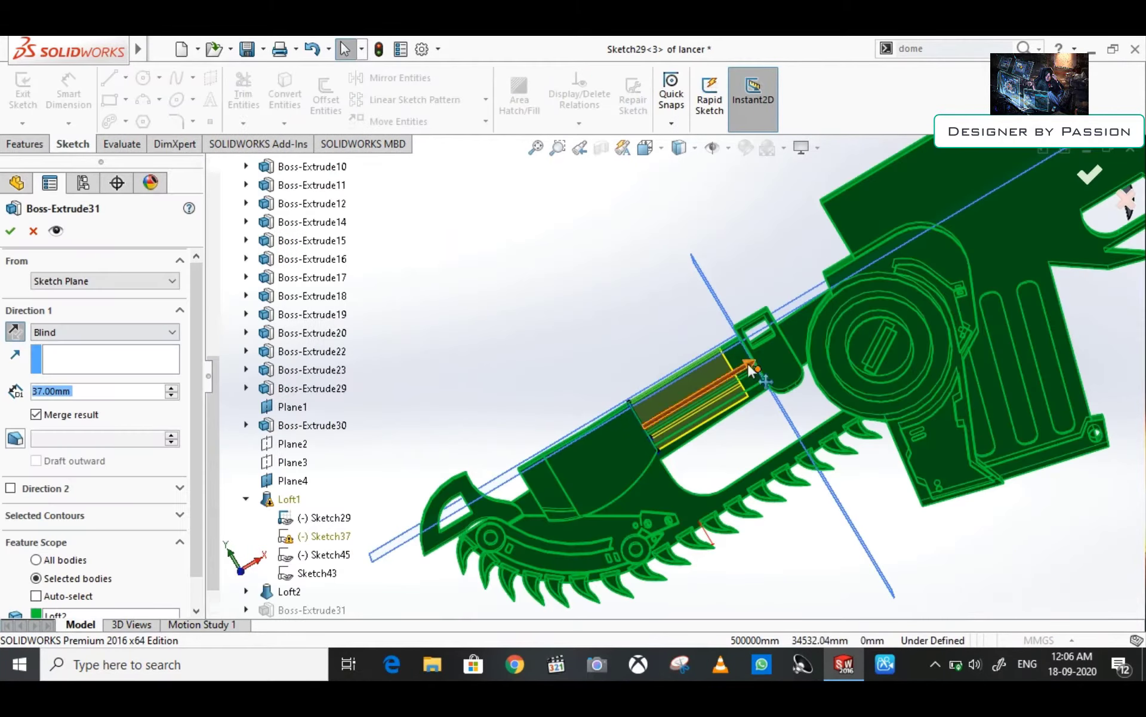
pyautogui.press('Return')
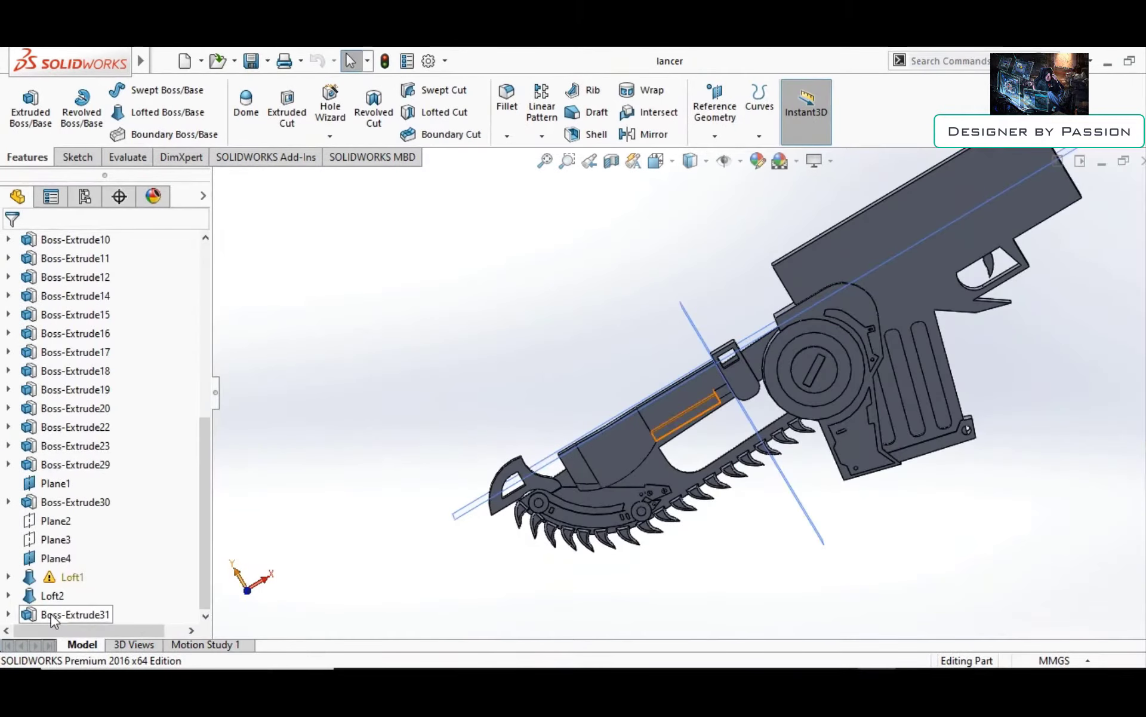
# Reopen Boss-Extrude31, recommit it, and orbit to inspect the lengthened rail
pyautogui.click(704, 375)
pyautogui.scroll(-2, 717, 376)
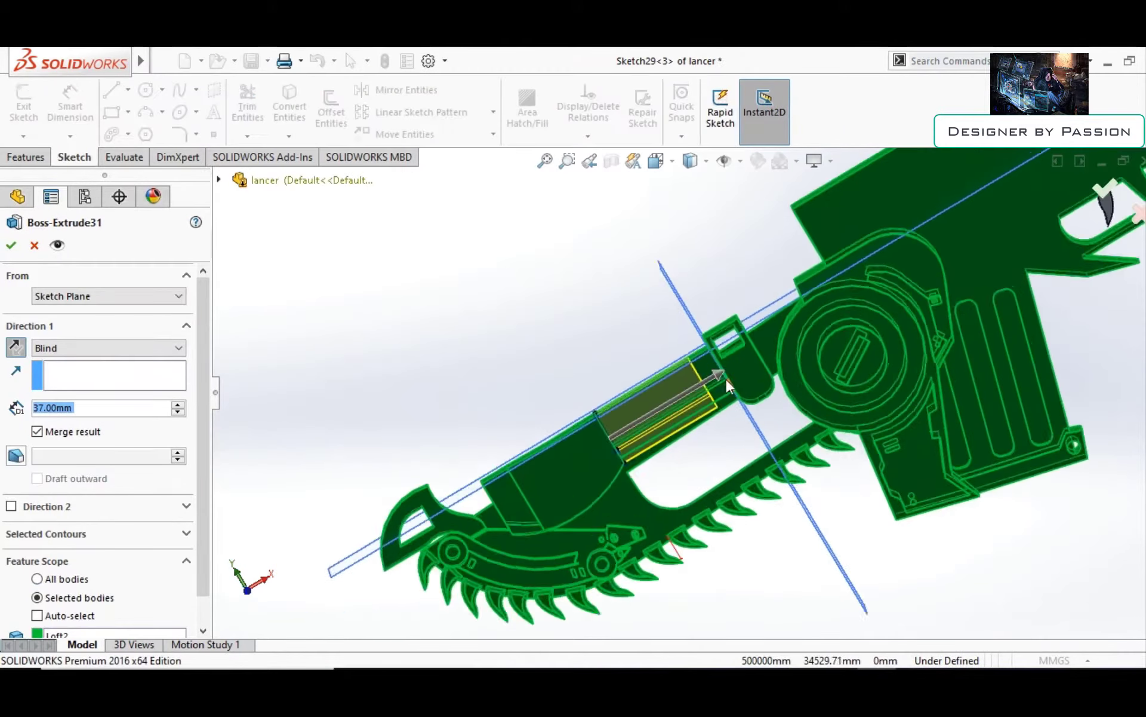
pyautogui.scroll(-2, 711, 374)
pyautogui.scroll(-2, 693, 388)
pyautogui.moveTo(639, 358)
pyautogui.mouseDown(button='middle')
pyautogui.moveTo(614, 317)
pyautogui.moveTo(397, 310)
pyautogui.mouseUp(button='middle')
pyautogui.press('Return')
pyautogui.scroll(3, 698, 478)
pyautogui.moveTo(741, 473); pyautogui.dragTo(658, 458, button='middle')
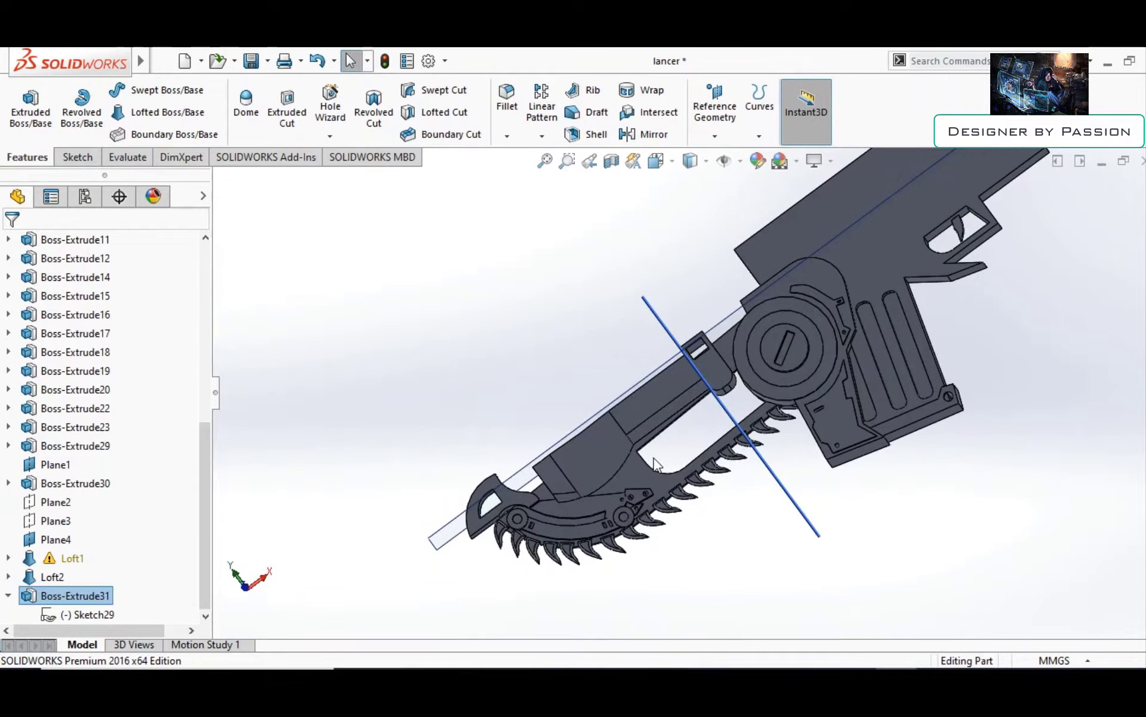
pyautogui.scroll(-3, 627, 371)
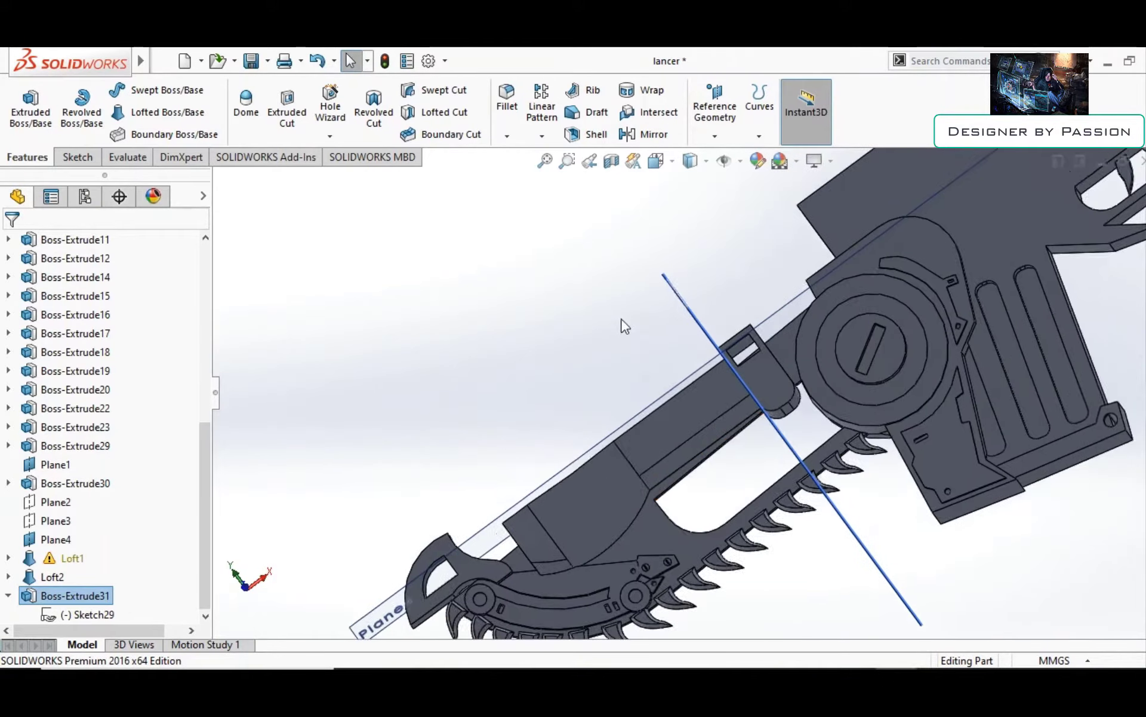
pyautogui.moveTo(622, 325)
pyautogui.mouseDown(button='middle')
pyautogui.moveTo(587, 368)
pyautogui.moveTo(681, 468)
pyautogui.mouseUp(button='middle')
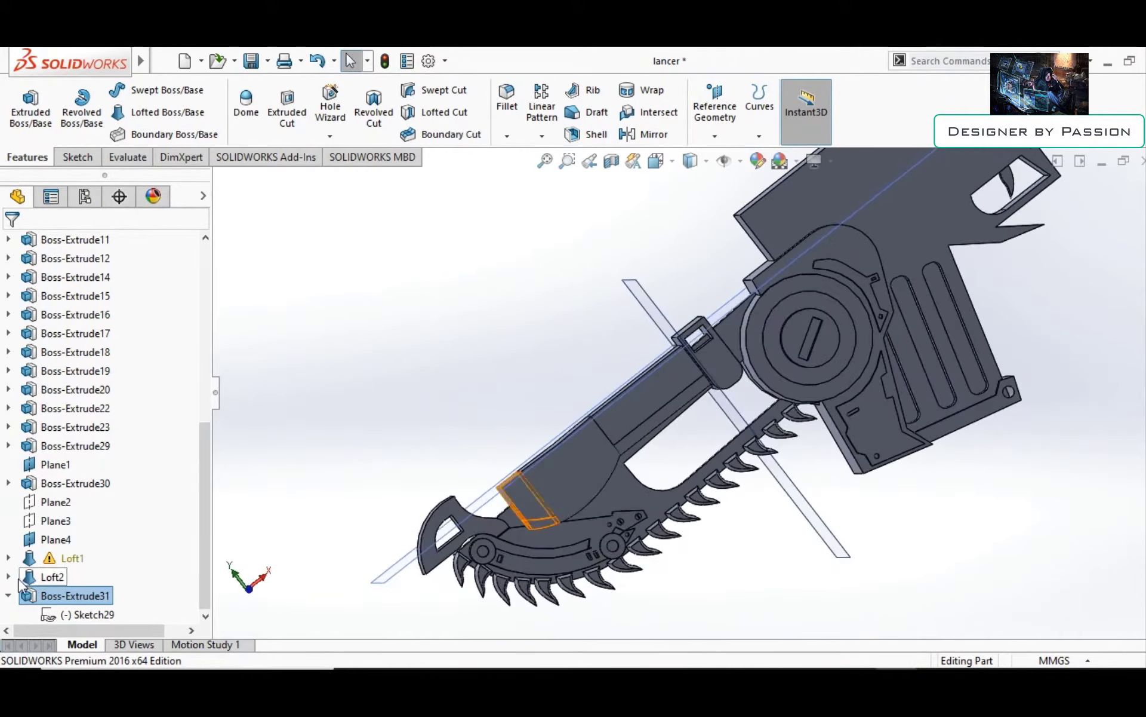
# Accept Loft2's settings without changes
pyautogui.scroll(-3, 565, 441)
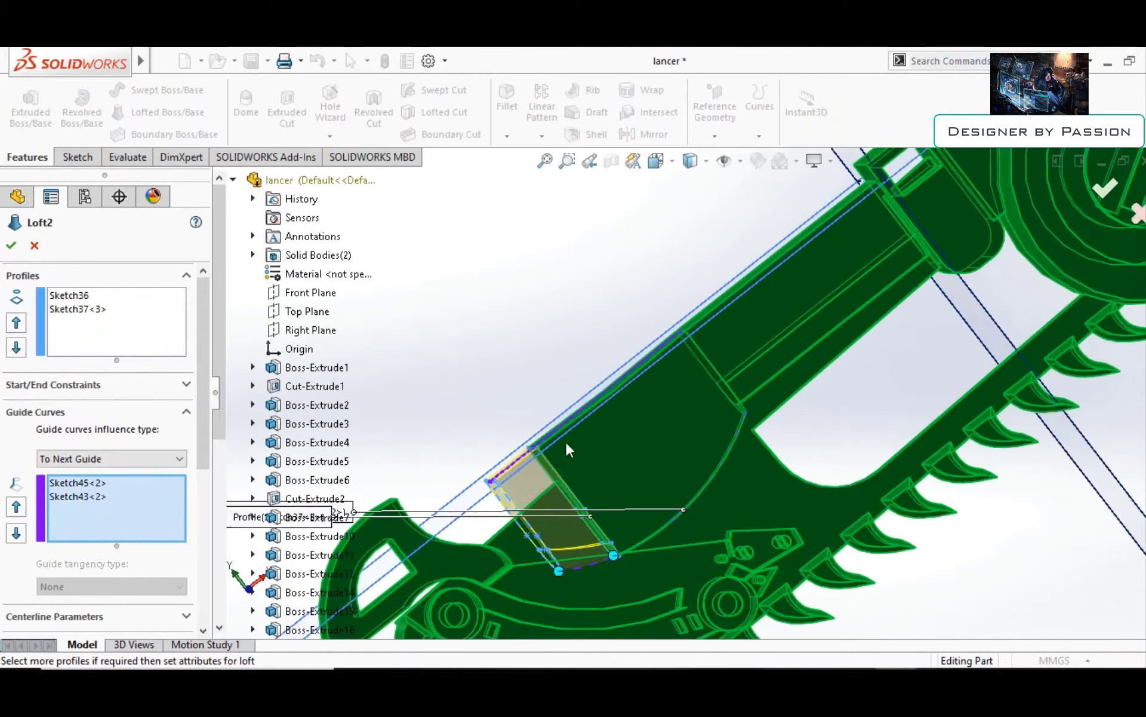
pyautogui.scroll(-2, 509, 457)
pyautogui.click(12, 245)
pyautogui.scroll(3, 680, 406)
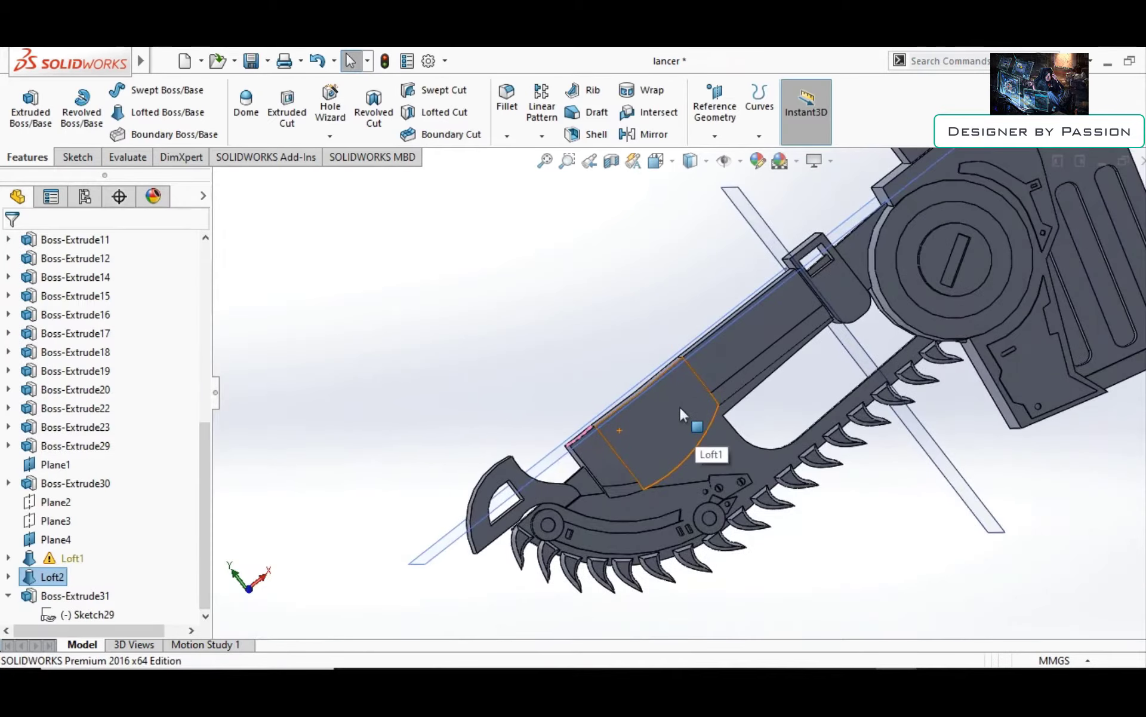
pyautogui.scroll(-2, 775, 317)
pyautogui.scroll(2, 687, 272)
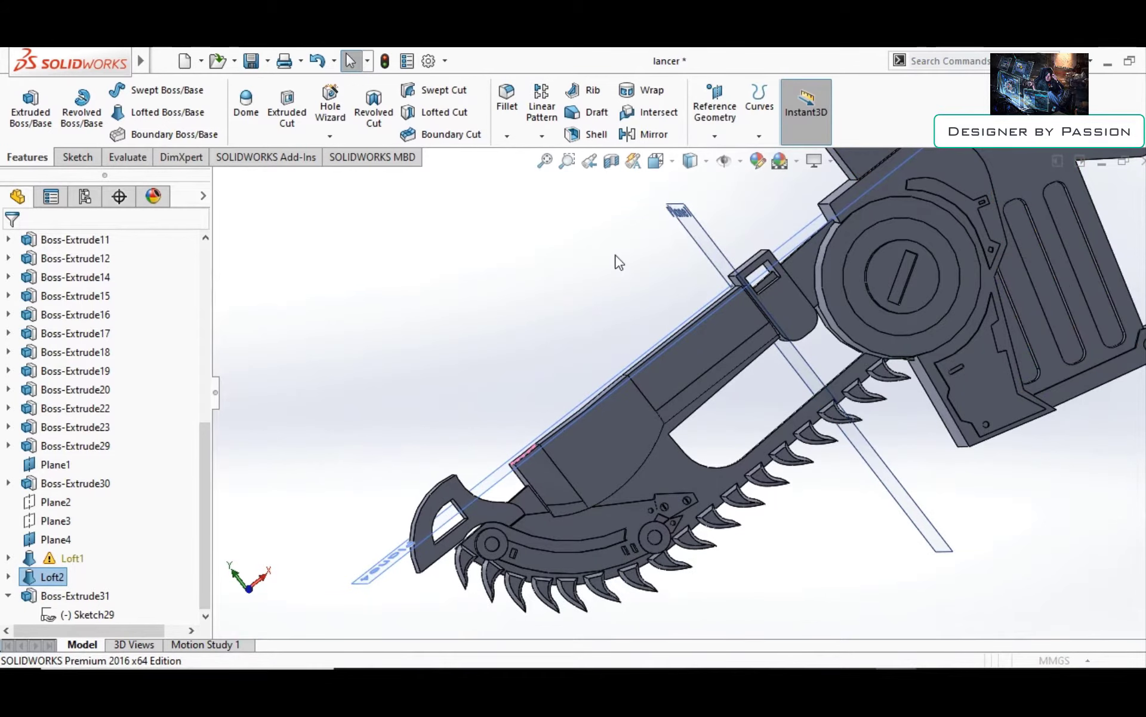
# Create Plane5 offset 2.50 mm from Plane1 with a flipped offset
pyautogui.keyDown('ctrl'); pyautogui.moveTo(618, 262); pyautogui.dragTo(644, 311); pyautogui.keyUp('ctrl')
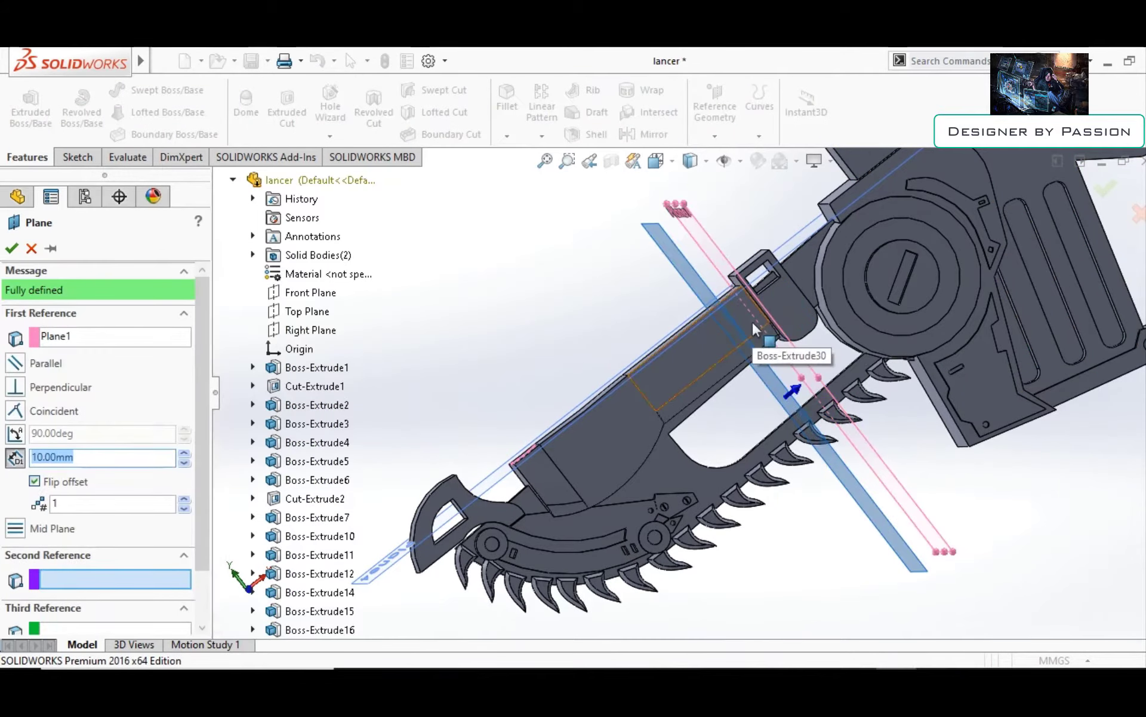
pyautogui.scroll(-3, 728, 347)
pyautogui.write('5')
pyautogui.press('Return')
pyautogui.write('3')
pyautogui.press('Return')
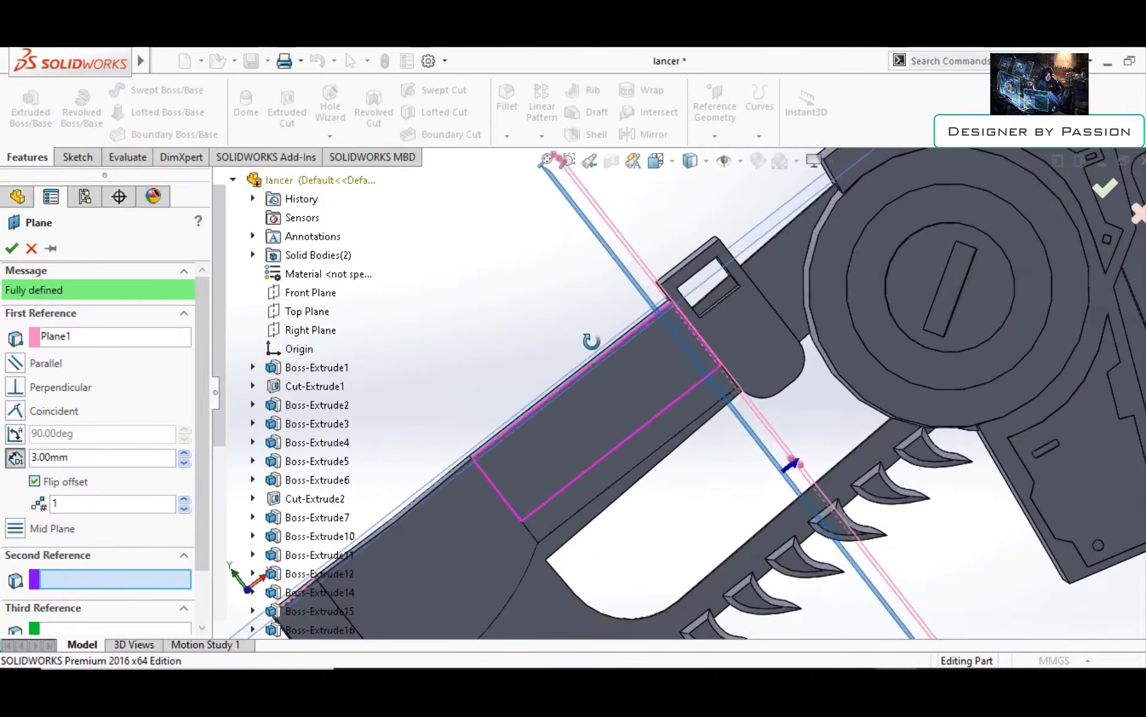
pyautogui.moveTo(588, 338)
pyautogui.mouseDown(button='middle')
pyautogui.moveTo(731, 385)
pyautogui.moveTo(724, 350)
pyautogui.mouseUp(button='middle')
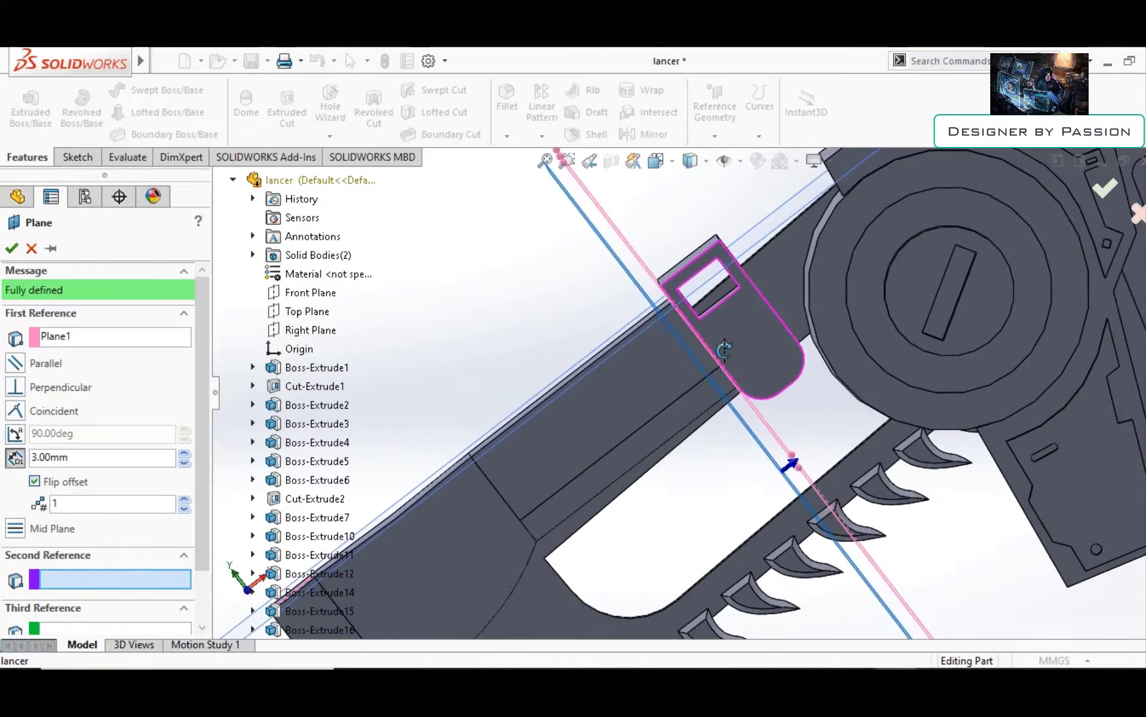
pyautogui.click(12, 248)
pyautogui.moveTo(558, 297)
pyautogui.mouseDown(button='middle')
pyautogui.moveTo(584, 235)
pyautogui.moveTo(537, 227)
pyautogui.mouseUp(button='middle')
# Convert the model's top-rail edges into Sketch46 and fit the model in view
pyautogui.press('s')
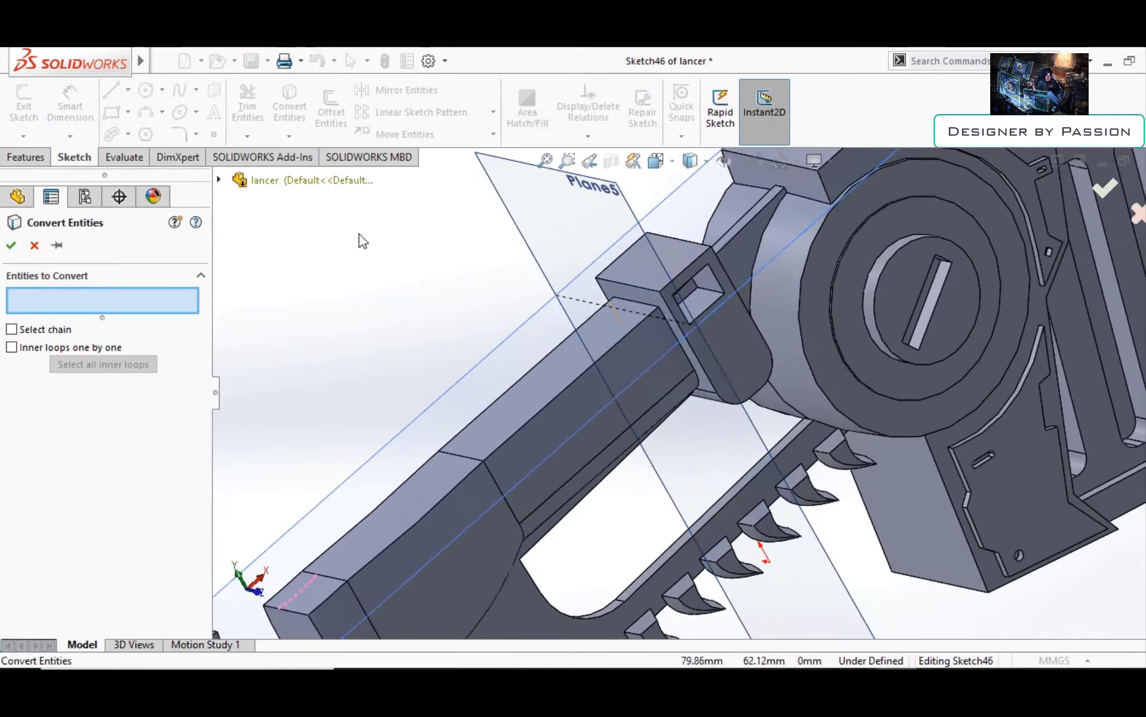
pyautogui.press('c')
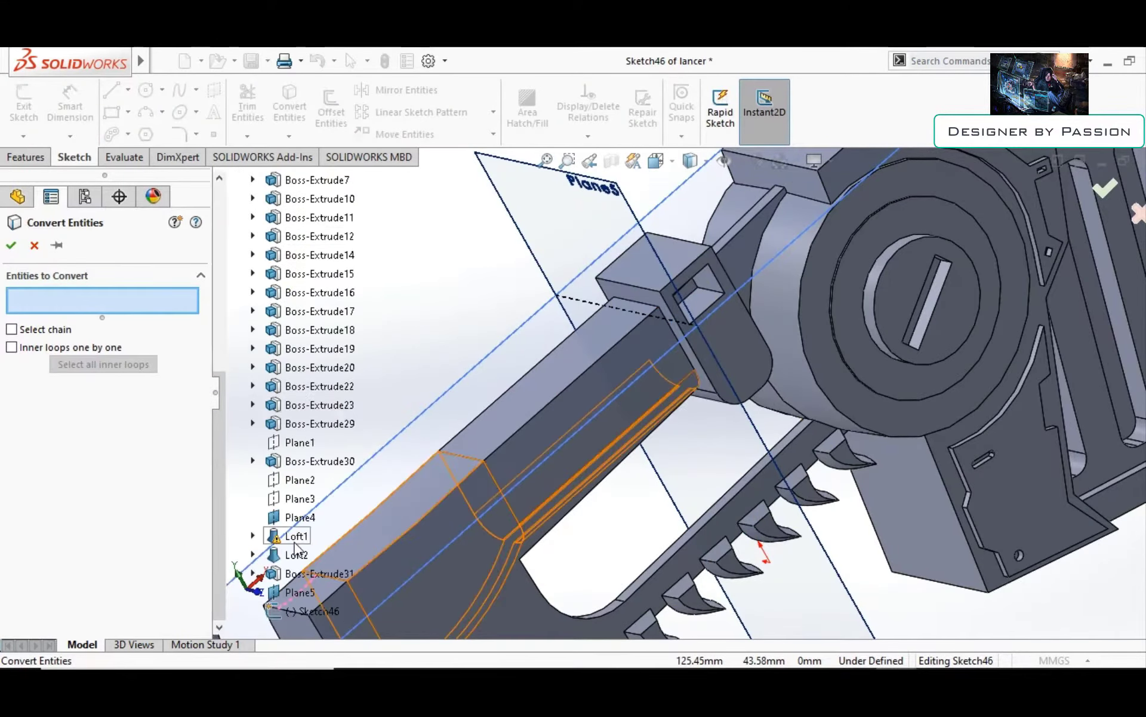
pyautogui.press('Return')
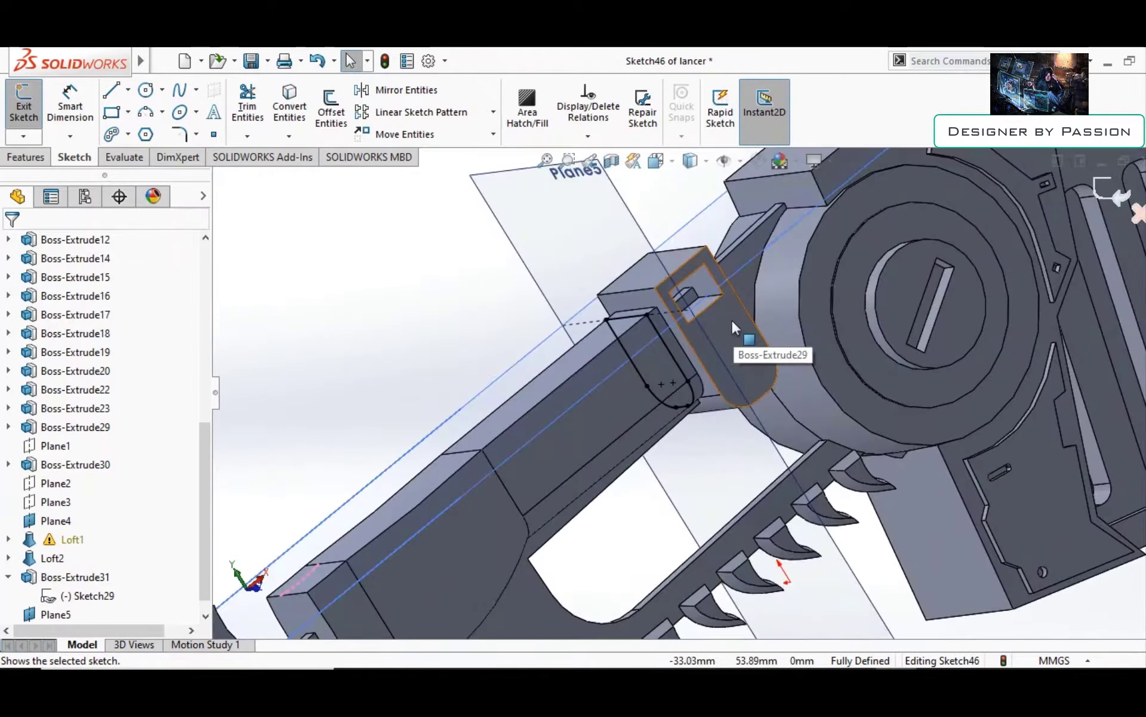
pyautogui.press('f')
pyautogui.scroll(7, 76, 360)
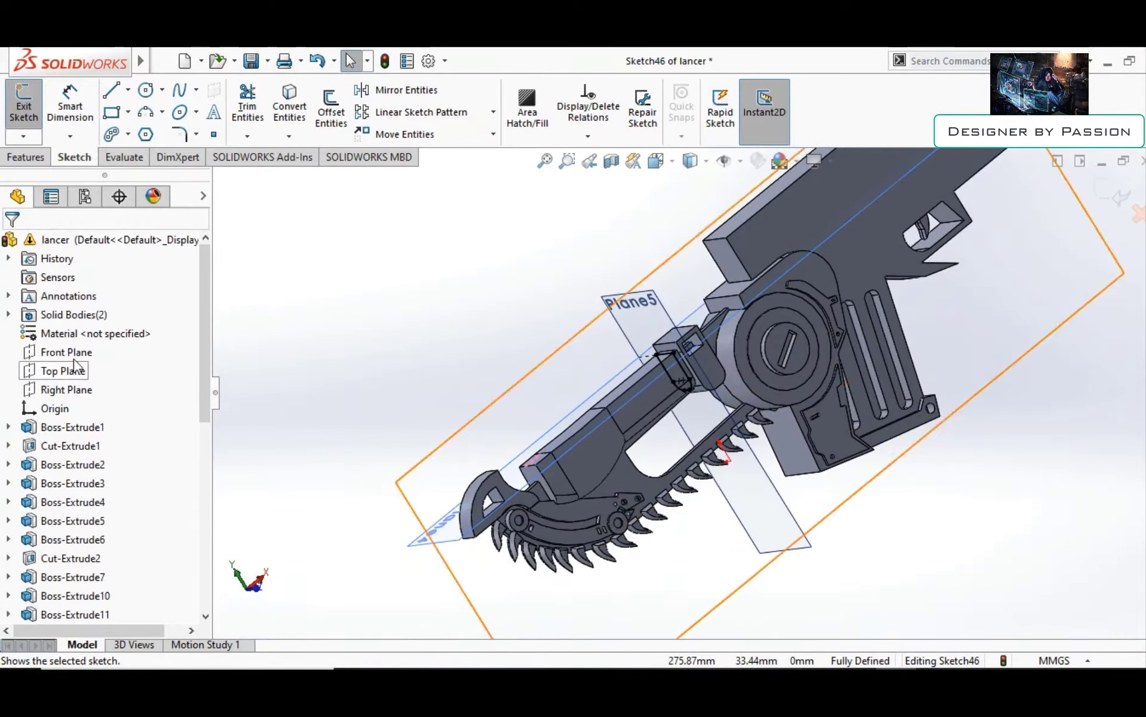
# Try sketching on Top and Right Plane, then select Front Plane and view it Normal To
pyautogui.click(62, 371)
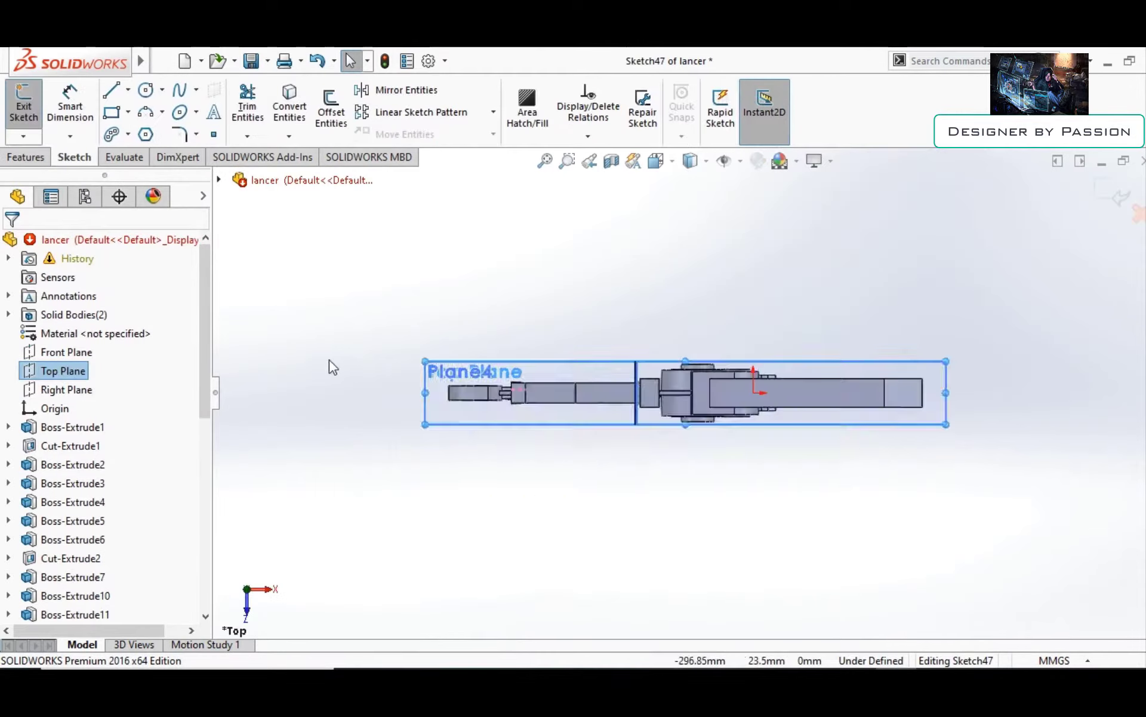
pyautogui.scroll(-5, 333, 366)
pyautogui.scroll(-3, 574, 366)
pyautogui.scroll(-10, 50, 534)
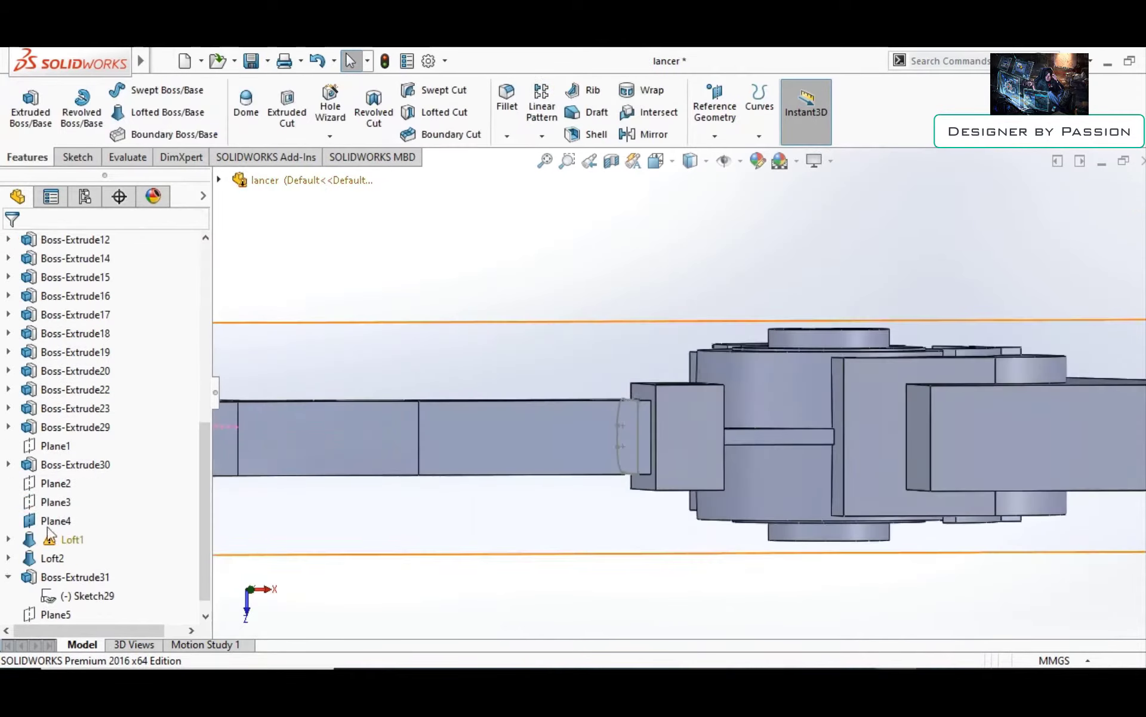
pyautogui.scroll(10, 49, 533)
pyautogui.rightClick(63, 370)
pyautogui.press('Escape')
pyautogui.rightClick(51, 390)
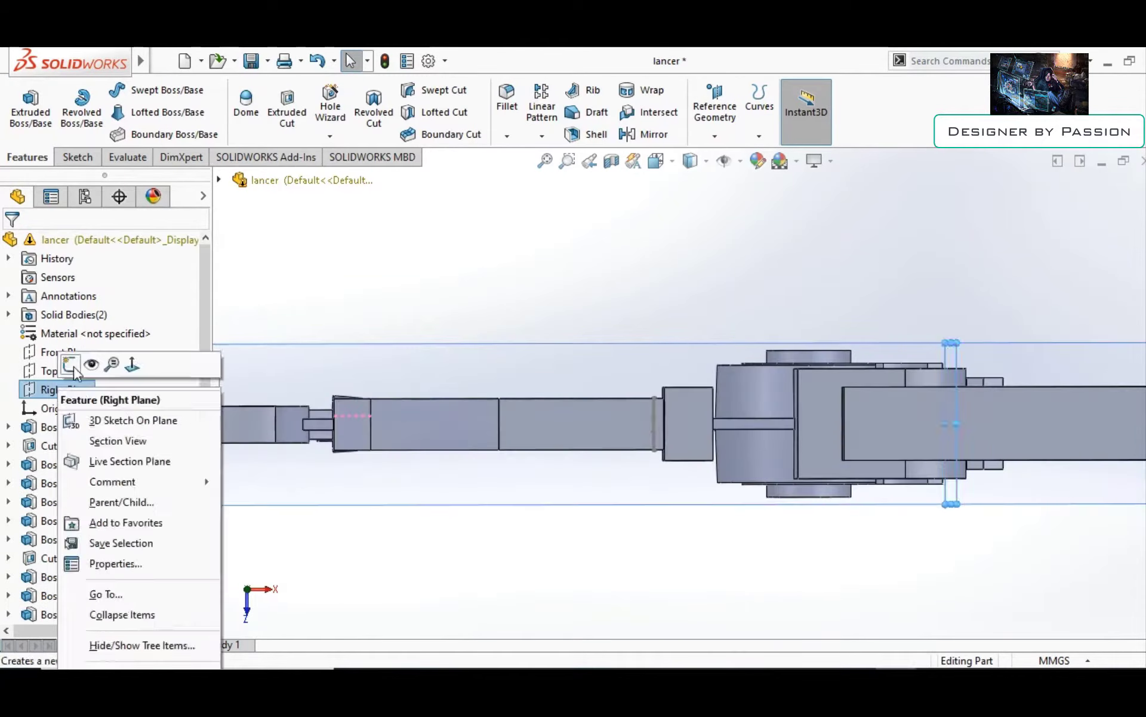
pyautogui.click(70, 364)
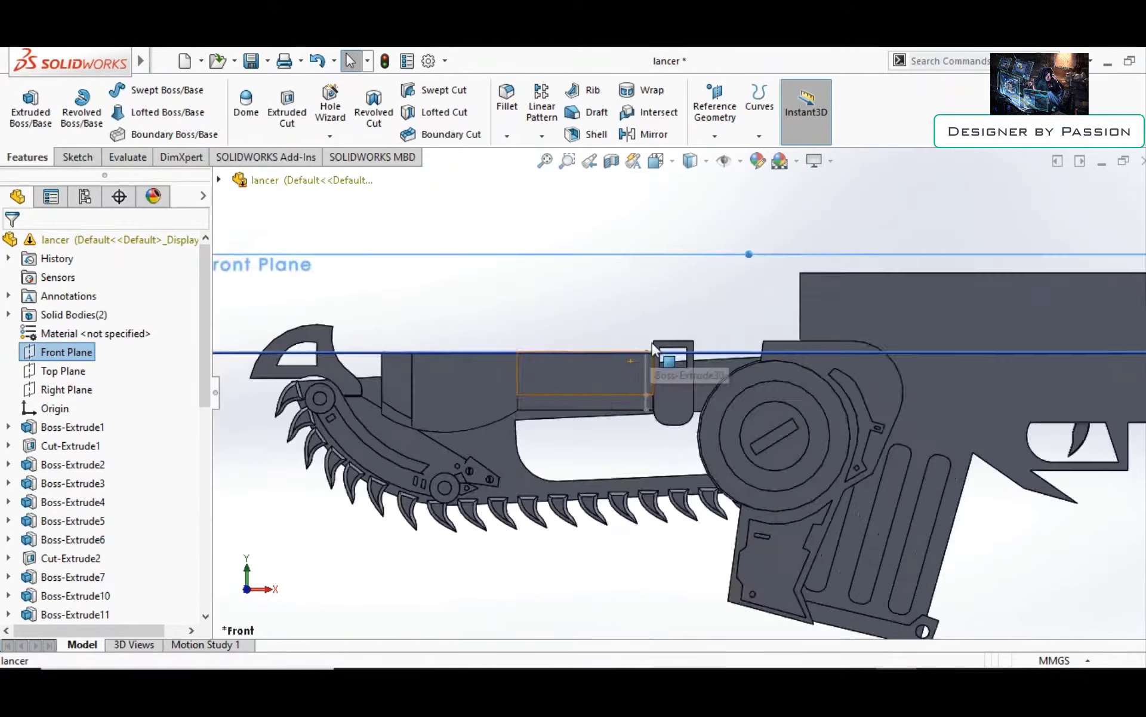
pyautogui.scroll(-5, 652, 346)
# Draw a small corner rectangle on Front Plane at the rail's top edge
pyautogui.click(74, 157)
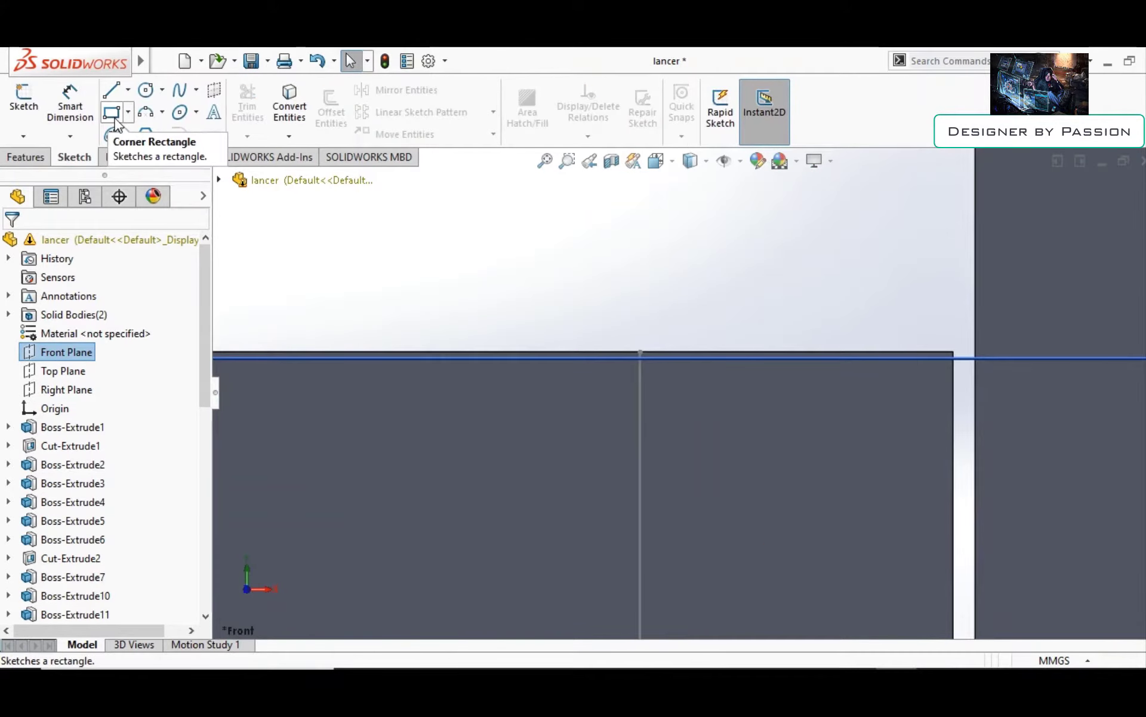
pyautogui.scroll(3, 631, 347)
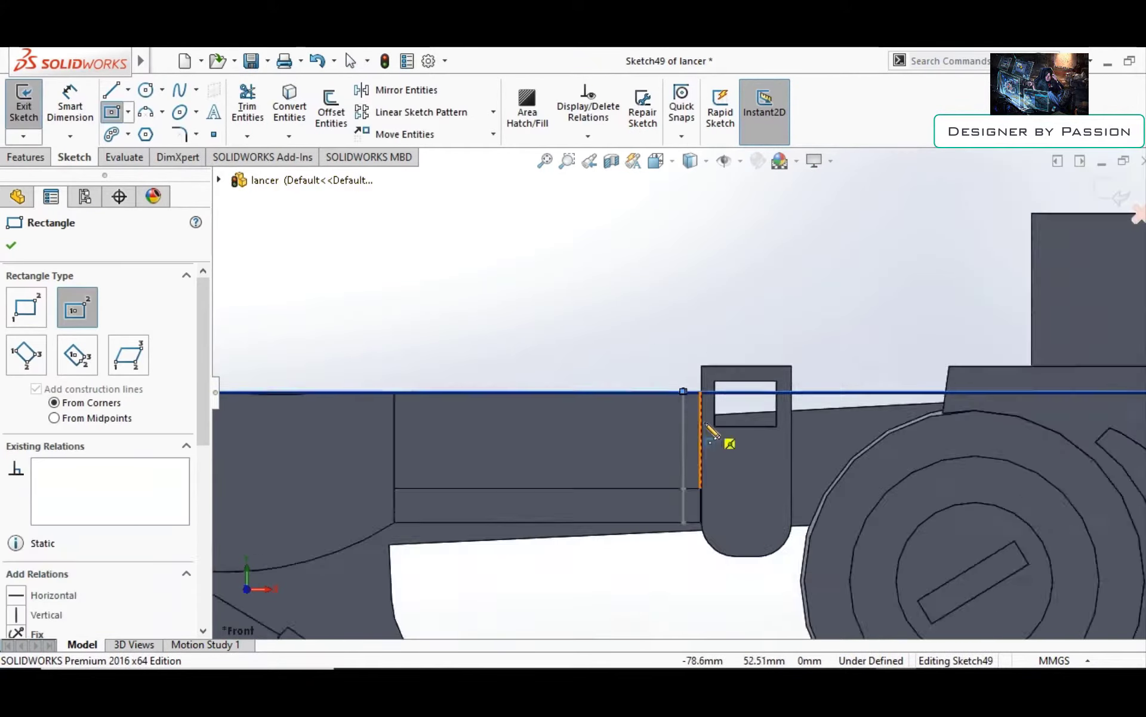
pyautogui.scroll(-3, 725, 440)
pyautogui.click(686, 366)
pyautogui.press('Escape')
pyautogui.moveTo(686, 351); pyautogui.dragTo(709, 324)
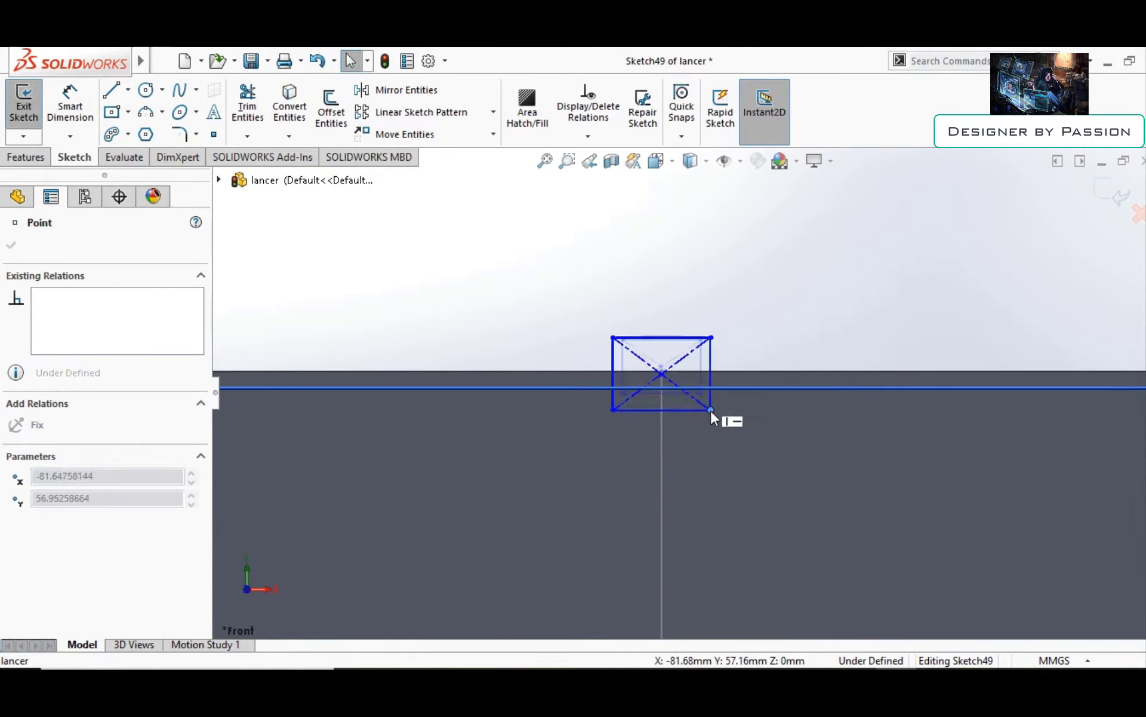
# Stretch the rectangle across the rail's top edge, exit Sketch49, and dismiss the error report
pyautogui.scroll(3, 714, 421)
pyautogui.scroll(-2, 693, 358)
pyautogui.scroll(3, 684, 335)
pyautogui.scroll(-2, 686, 382)
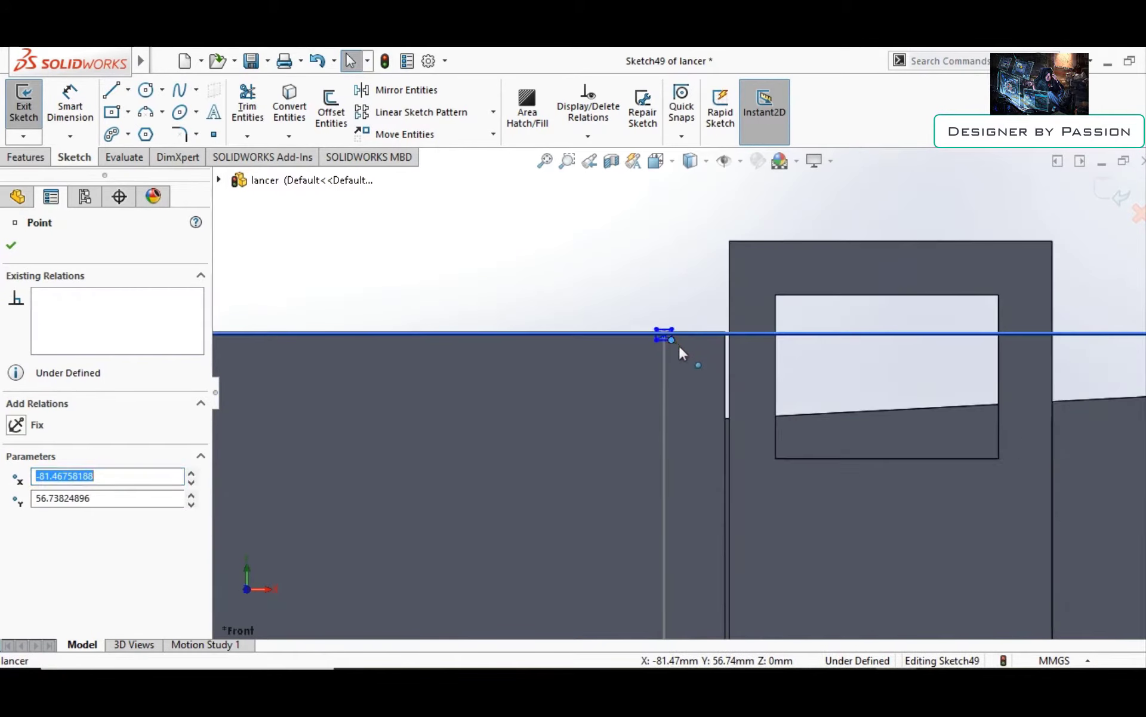
pyautogui.scroll(2, 678, 352)
pyautogui.scroll(-3, 687, 371)
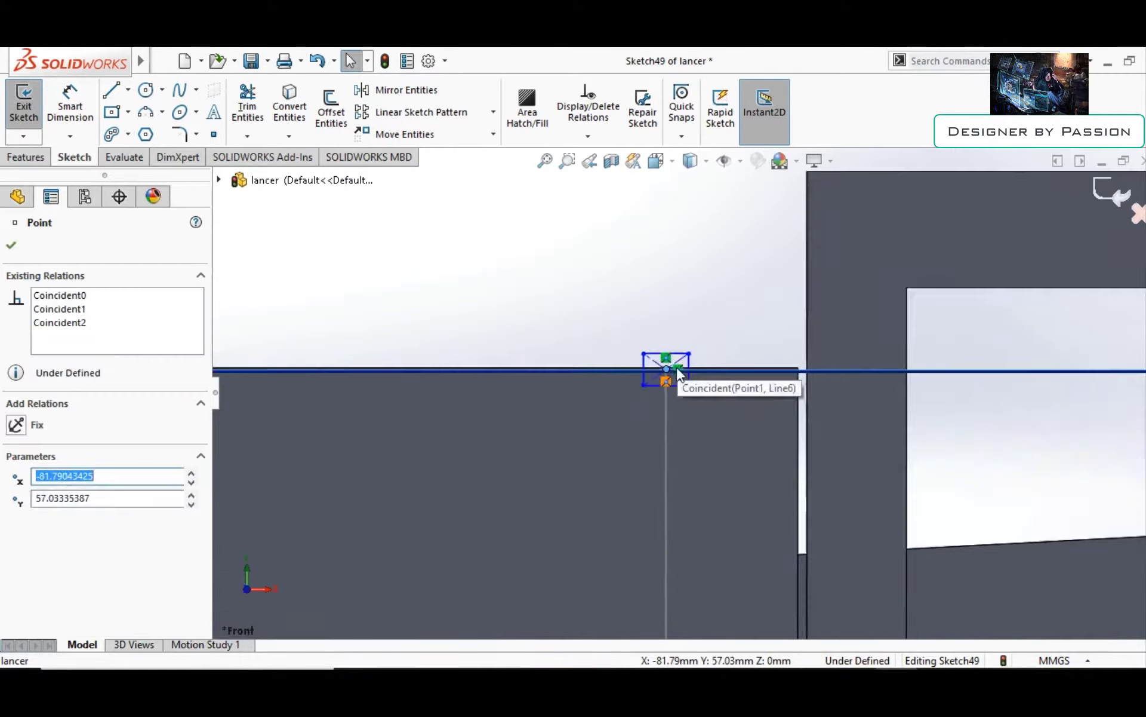
pyautogui.scroll(-3, 676, 366)
pyautogui.moveTo(709, 426); pyautogui.dragTo(719, 468)
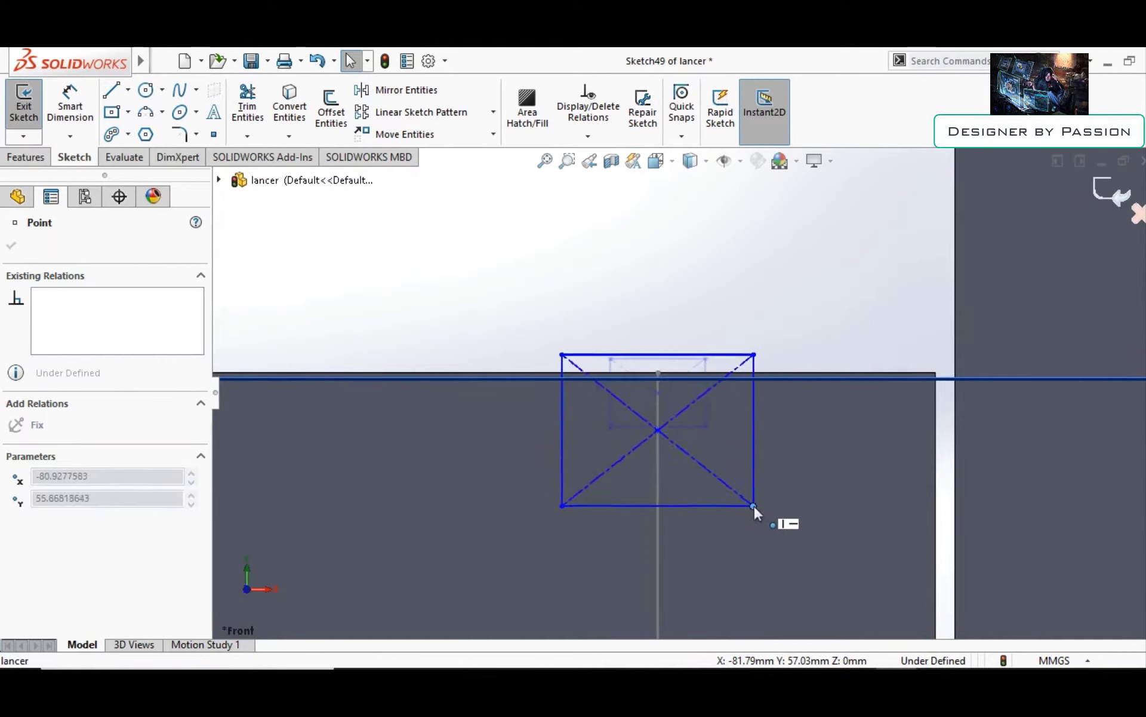
pyautogui.scroll(3, 681, 388)
pyautogui.scroll(2, 678, 380)
pyautogui.click(1115, 196)
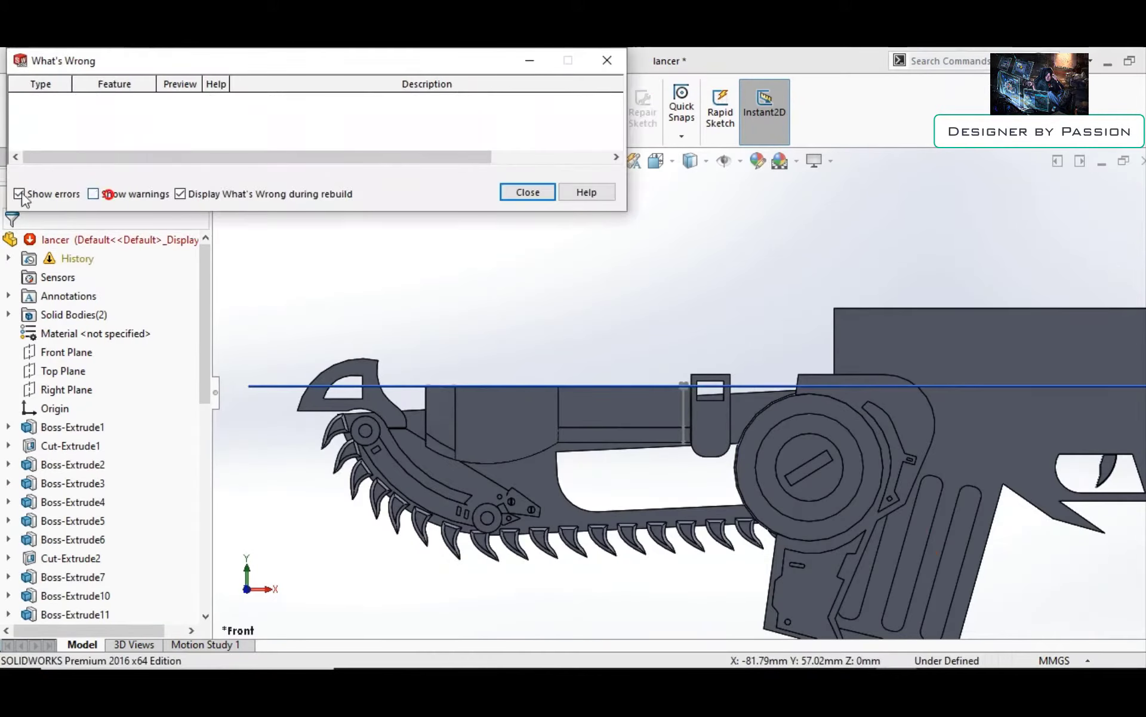
pyautogui.click(517, 192)
# Create Cut-Sweep1 by sweeping the Sketch49 profile along the Sketch46 path
pyautogui.click(444, 89)
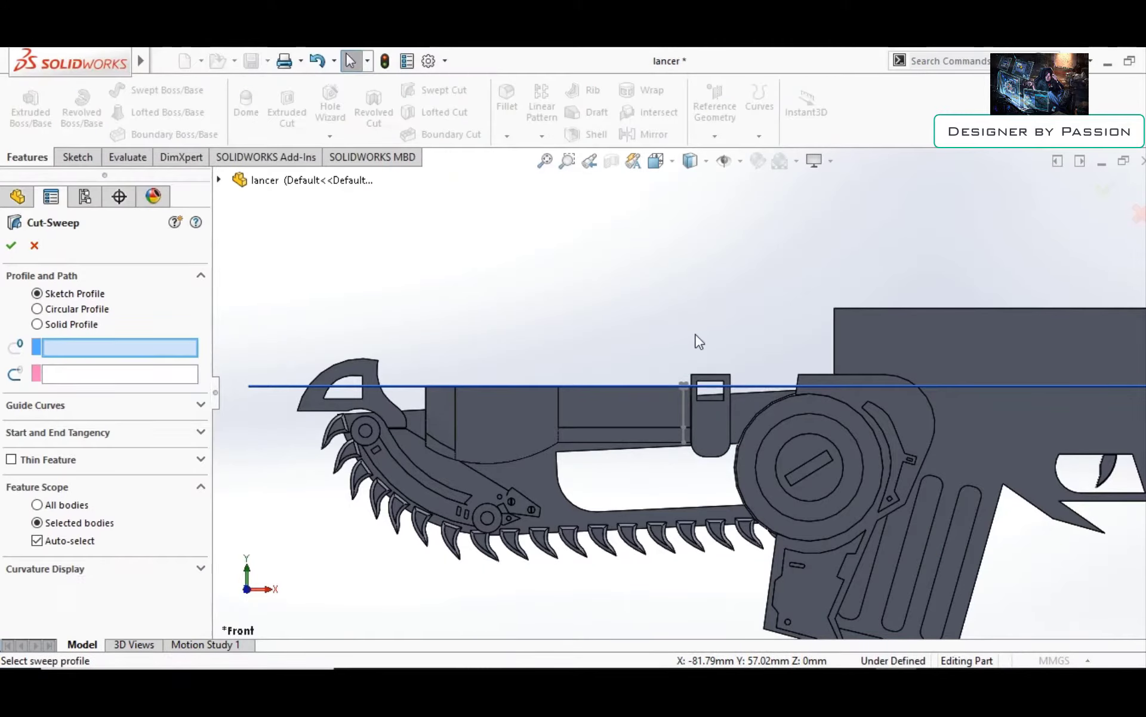
pyautogui.scroll(3, 640, 345)
pyautogui.scroll(-3, 619, 389)
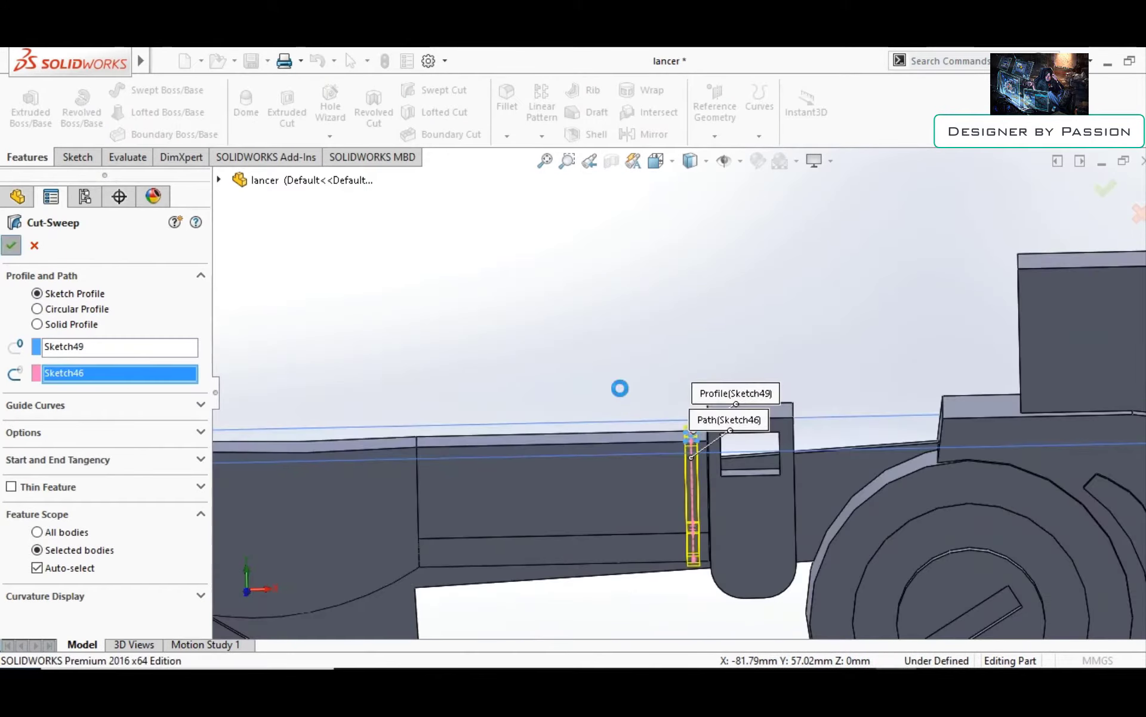
pyautogui.press('Return')
pyautogui.moveTo(619, 389)
pyautogui.mouseDown(button='middle')
pyautogui.moveTo(892, 410)
pyautogui.moveTo(708, 434)
pyautogui.mouseUp(button='middle')
pyautogui.scroll(3, 708, 433)
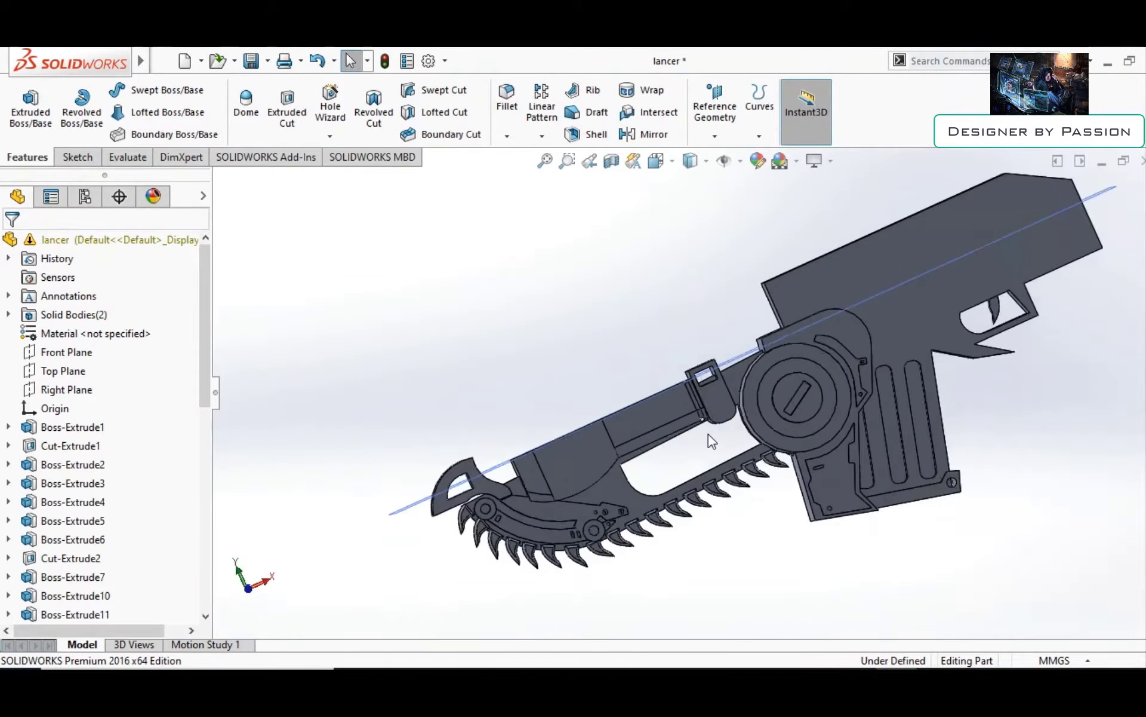
pyautogui.scroll(-3, 640, 310)
pyautogui.scroll(-2, 650, 328)
# Linear-pattern Cut-Sweep1 along a rail edge, 5 instances 5 mm apart, then reopen Sketch49
pyautogui.click(557, 158)
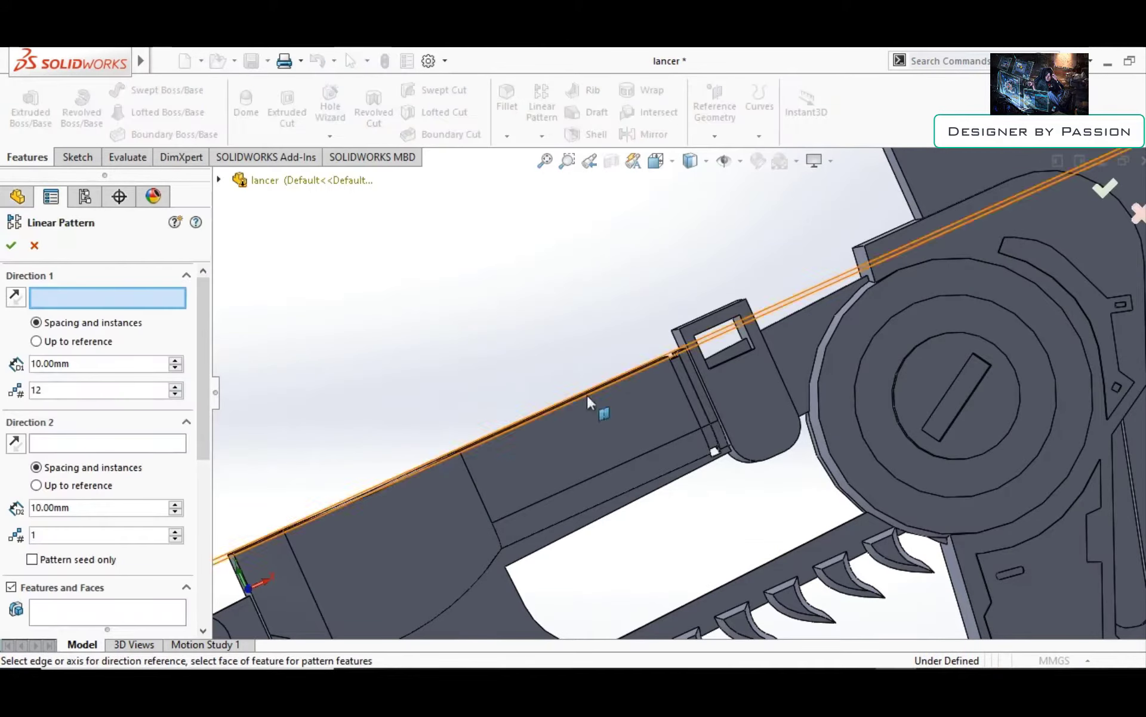
pyautogui.moveTo(586, 394); pyautogui.dragTo(608, 388, button='middle')
pyautogui.click(700, 373)
pyautogui.scroll(3, 700, 372)
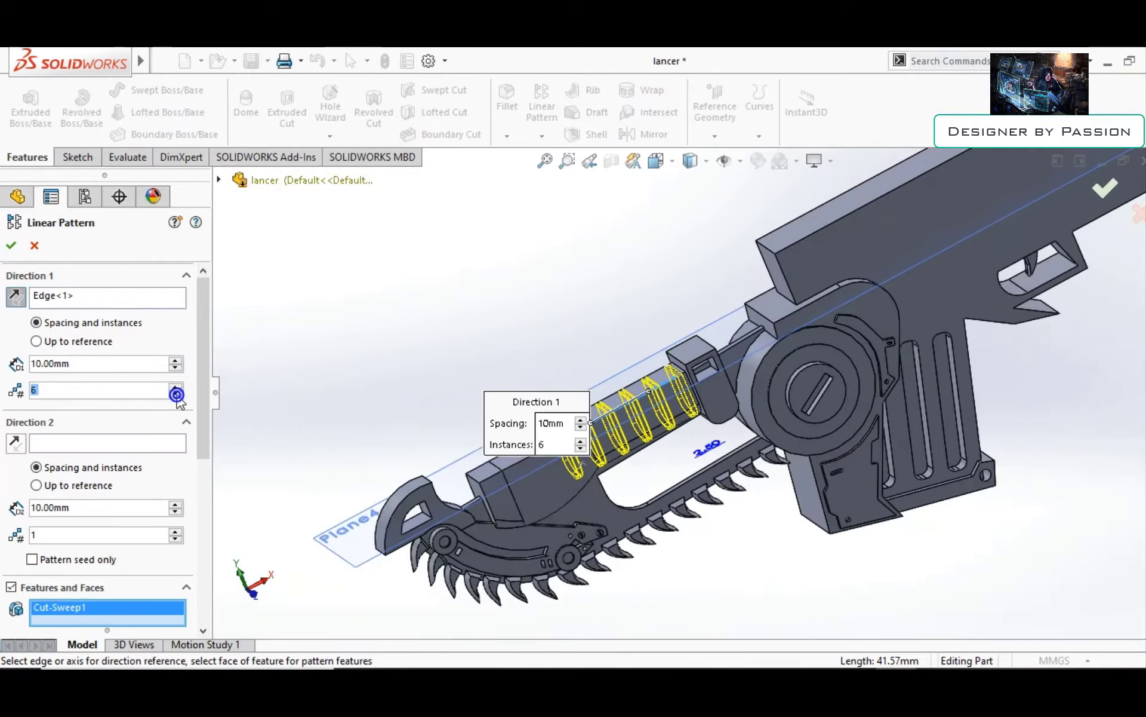
pyautogui.scroll(2, 665, 432)
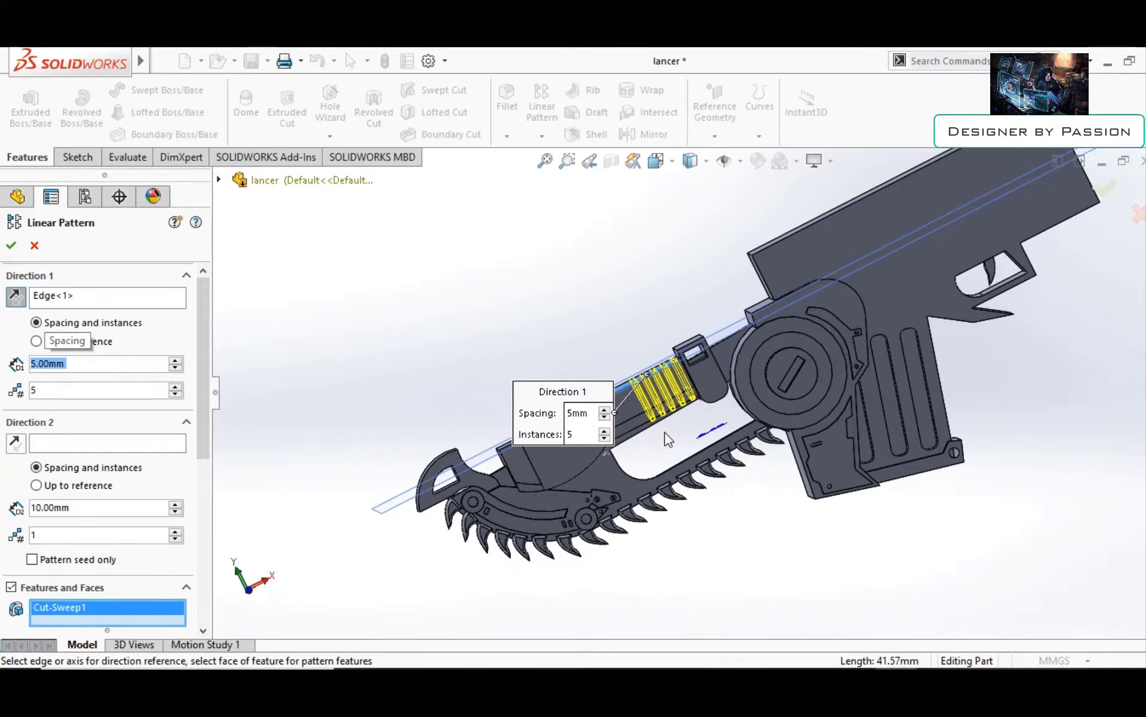
pyautogui.scroll(-5, 674, 467)
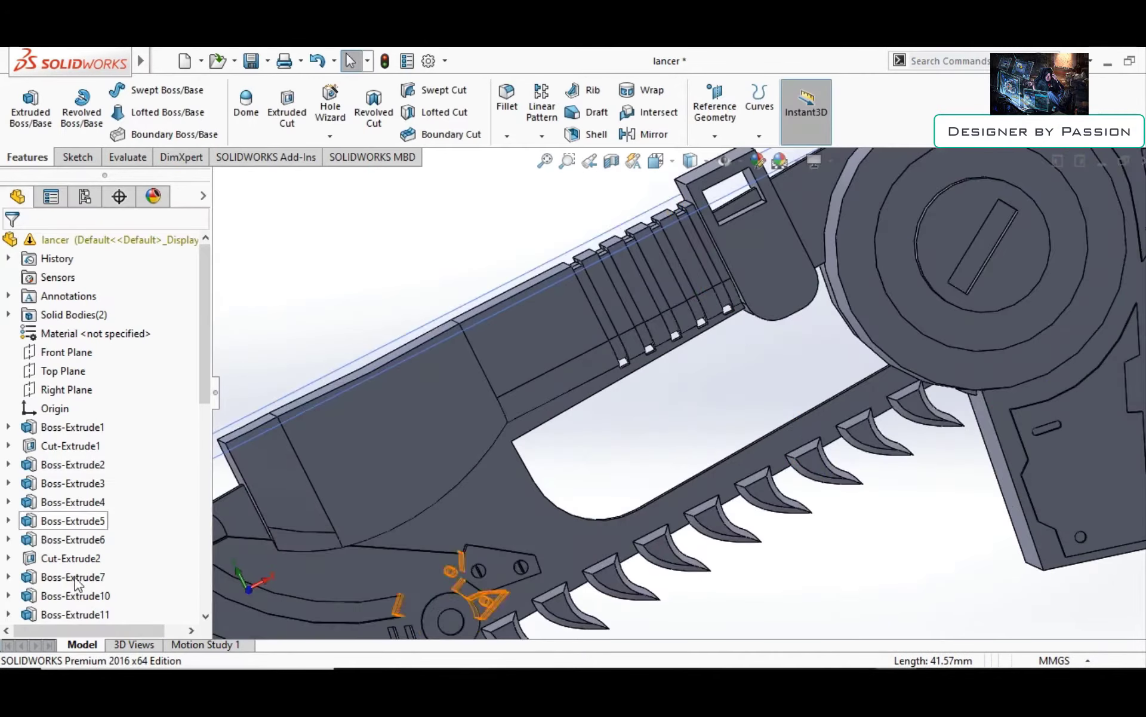
pyautogui.scroll(-10, 89, 418)
pyautogui.rightClick(64, 596)
pyautogui.click(86, 382)
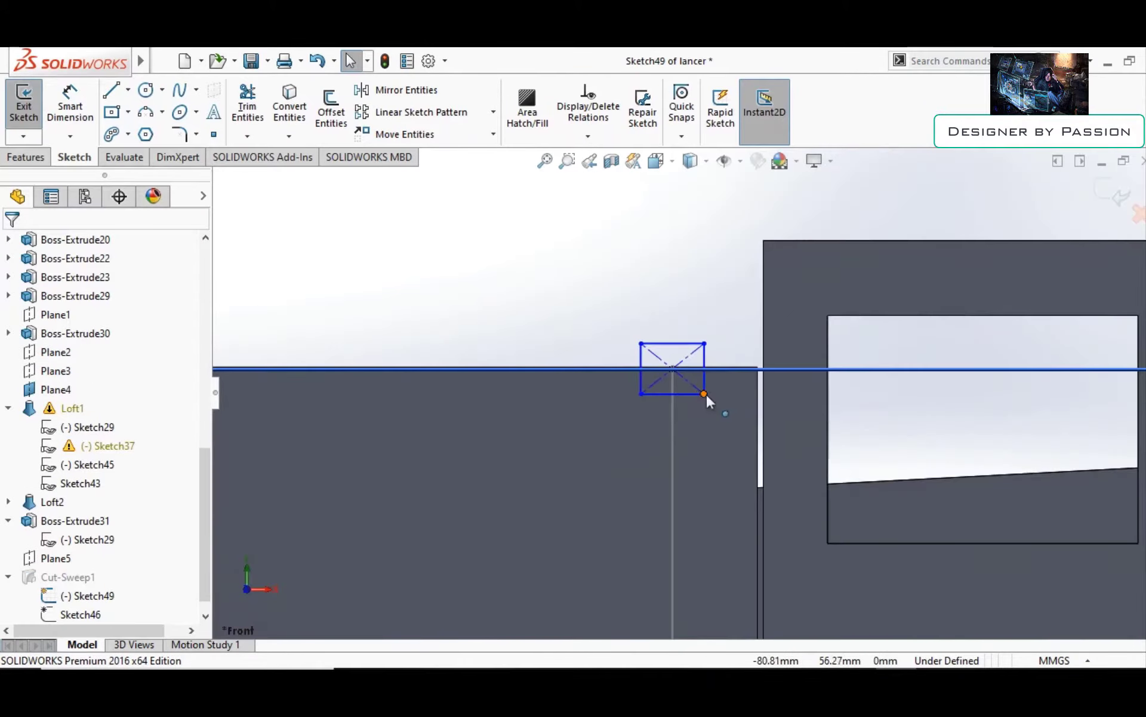
# Adjust the slot rectangle's corner point, exit the sketch, and rebuild the part
pyautogui.click(689, 392)
pyautogui.click(449, 263)
pyautogui.hotkey('ctrl', 'b')
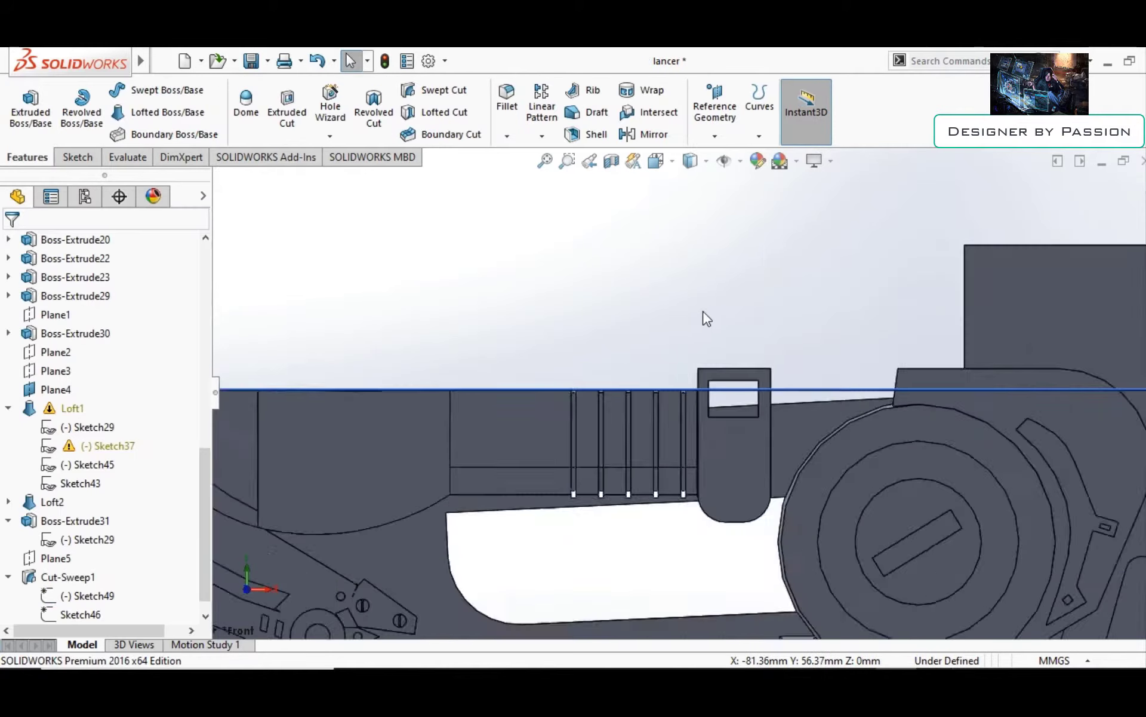
pyautogui.scroll(3, 703, 318)
pyautogui.scroll(-4, 663, 351)
pyautogui.moveTo(631, 503)
pyautogui.mouseDown(button='middle')
pyautogui.moveTo(583, 230)
pyautogui.moveTo(551, 245)
pyautogui.mouseUp(button='middle')
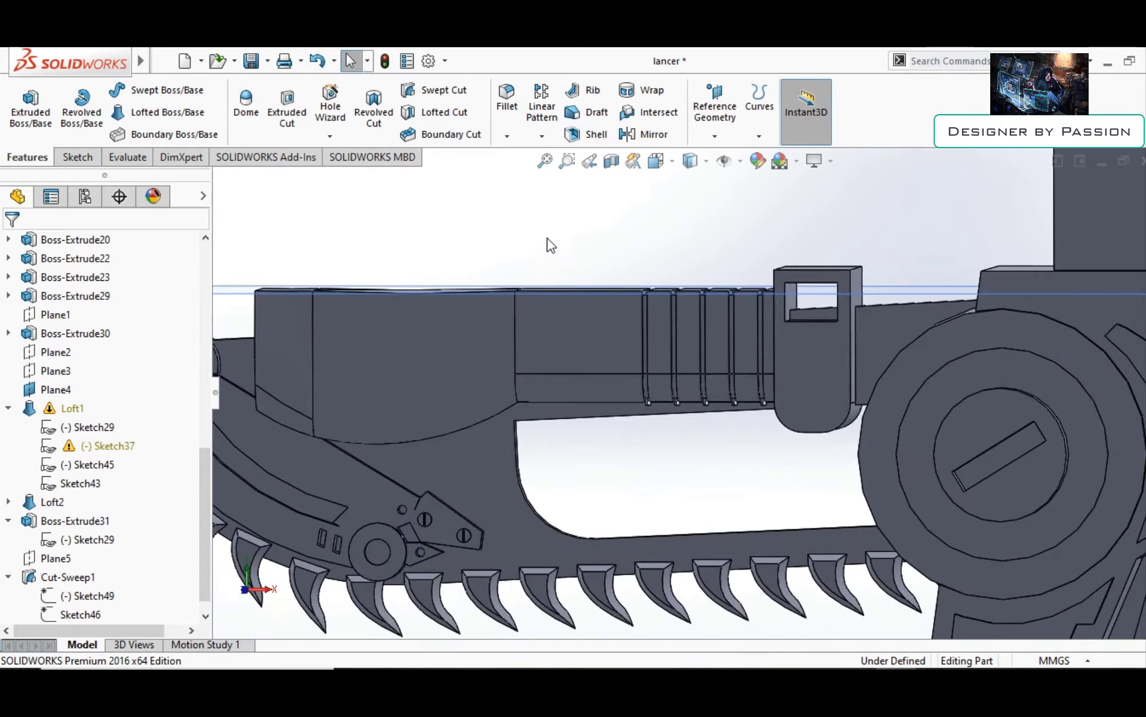
pyautogui.moveTo(689, 435); pyautogui.dragTo(692, 443, button='middle')
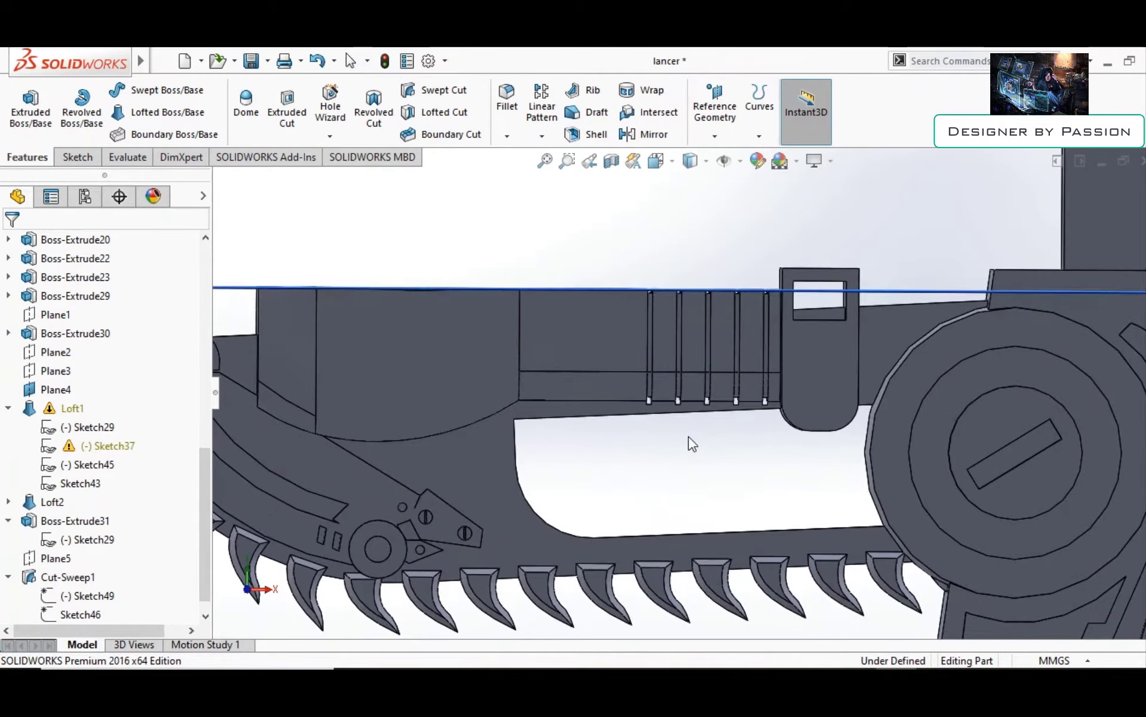
# Change LPattern1 to 22 slots spaced 2 mm apart along the top rail
pyautogui.click(38, 618)
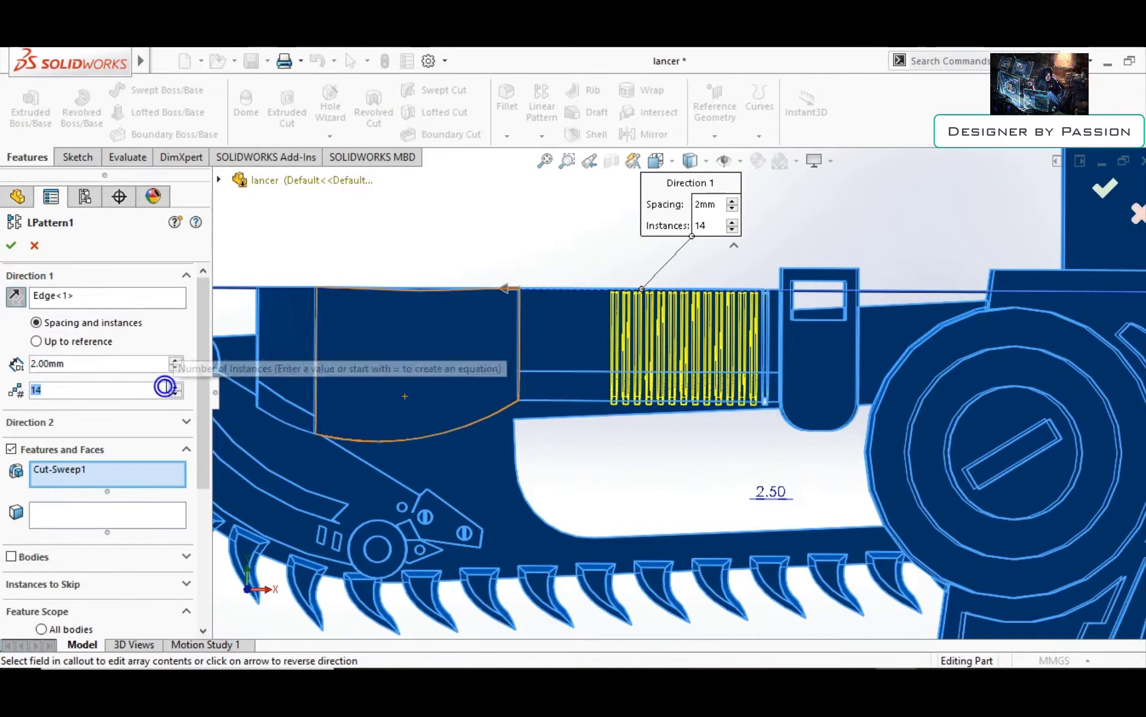
pyautogui.press('Return')
pyautogui.scroll(5, 679, 453)
pyautogui.scroll(3, 689, 410)
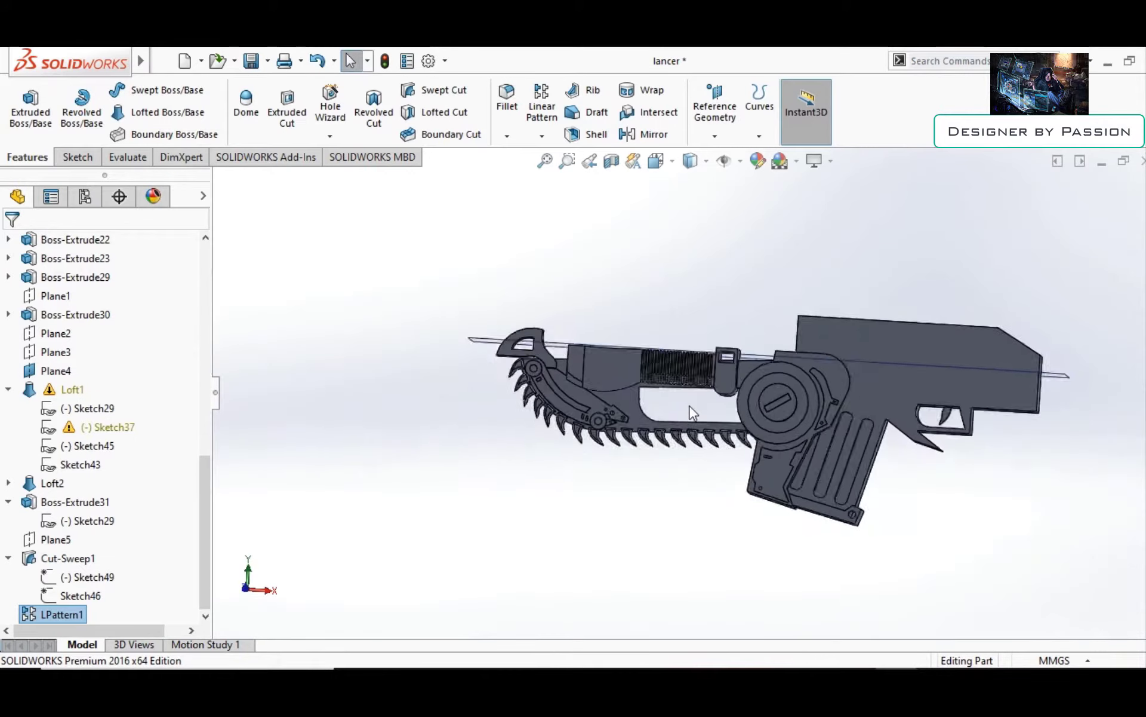
pyautogui.scroll(-3, 703, 378)
pyautogui.rightClick(62, 614)
pyautogui.click(51, 300)
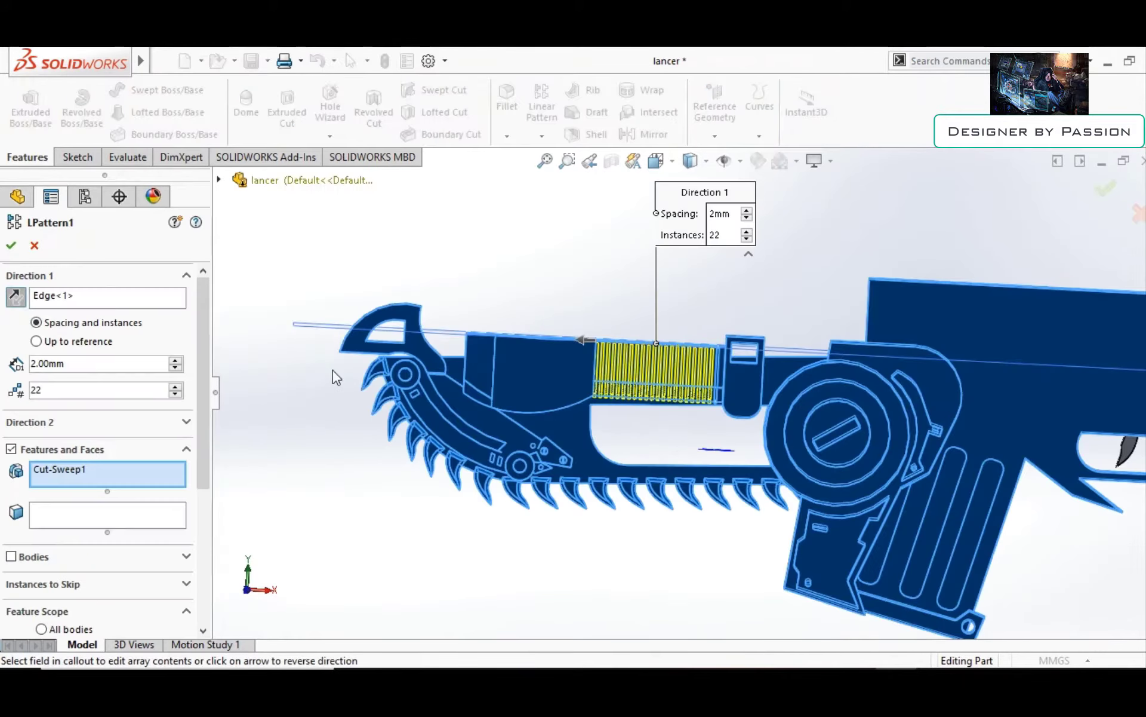
pyautogui.press('Return')
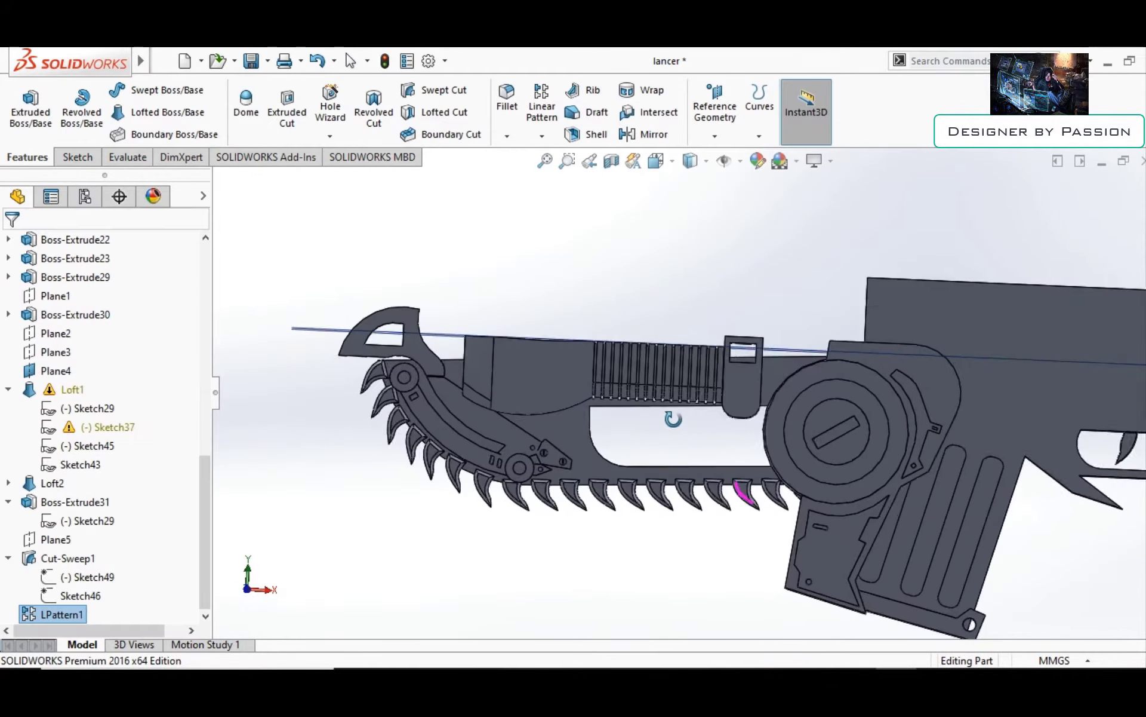
pyautogui.scroll(-2, 621, 305)
pyautogui.scroll(-2, 621, 303)
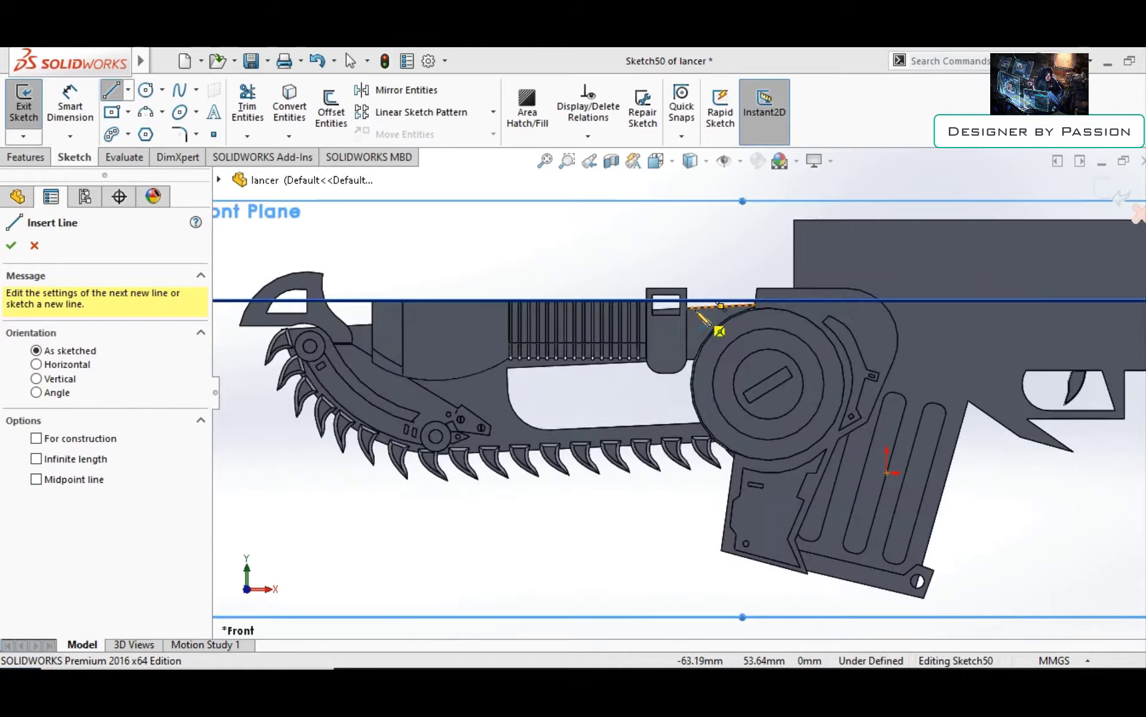
# Draw the sloped lines that close the angled outline between the clip and hub
pyautogui.scroll(-3, 711, 322)
pyautogui.click(685, 295)
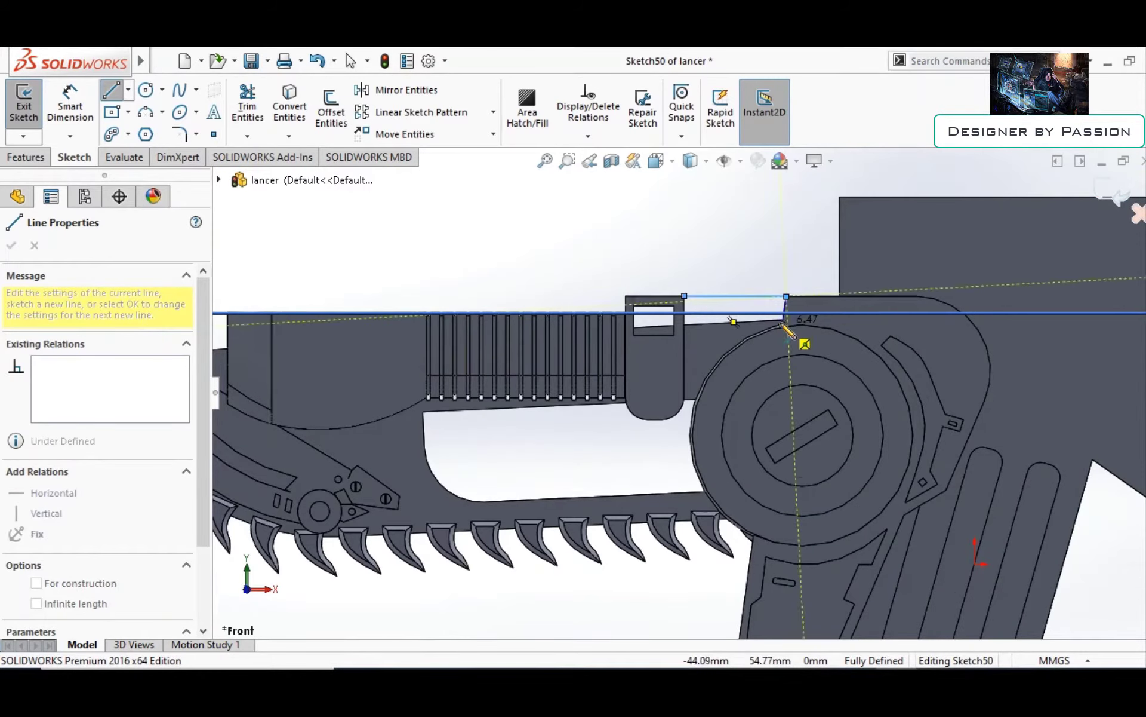
pyautogui.scroll(-3, 787, 329)
pyautogui.click(708, 381)
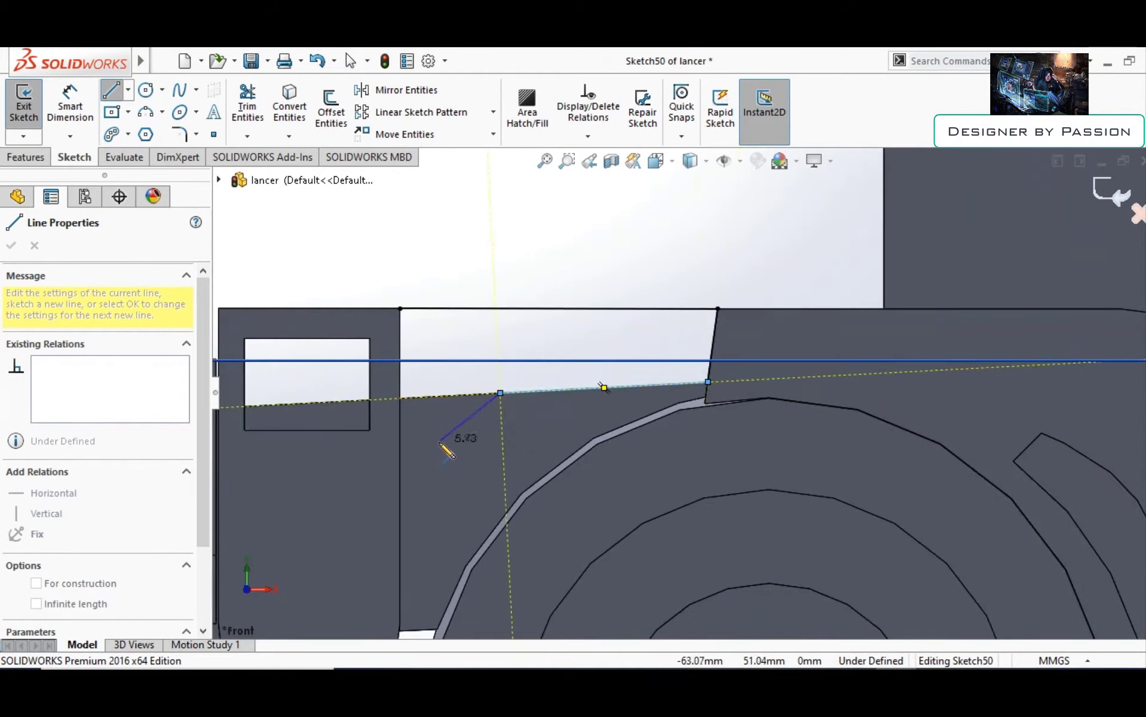
pyautogui.scroll(2, 442, 608)
pyautogui.scroll(-4, 558, 543)
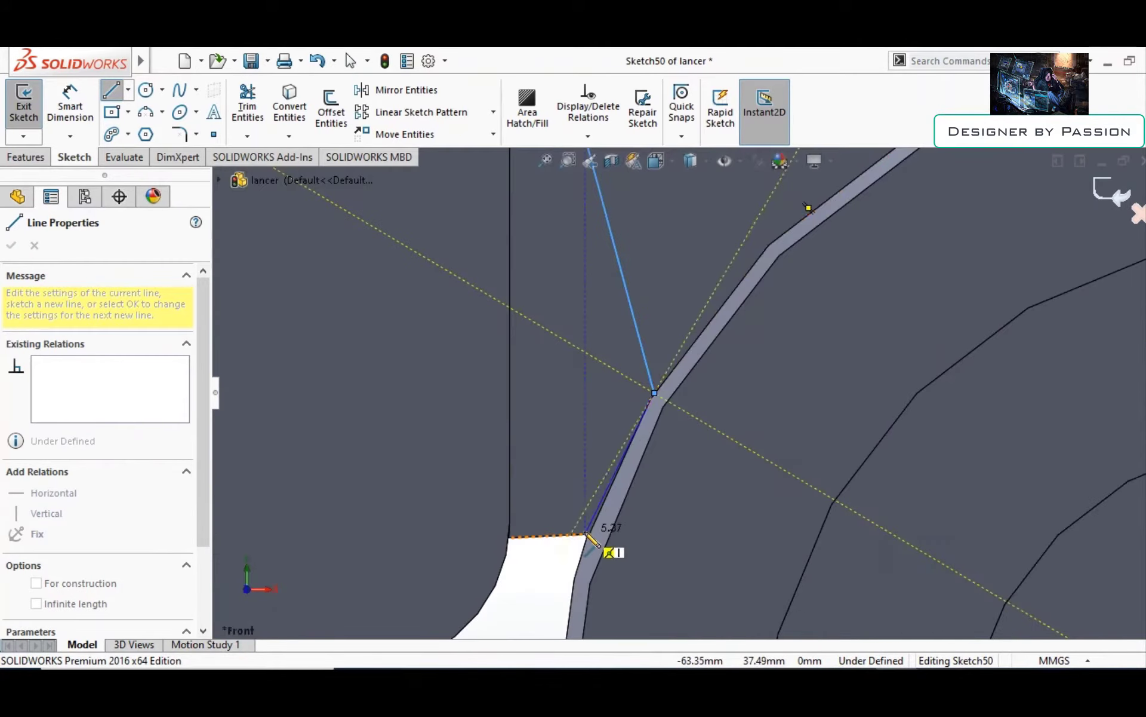
pyautogui.scroll(2, 629, 263)
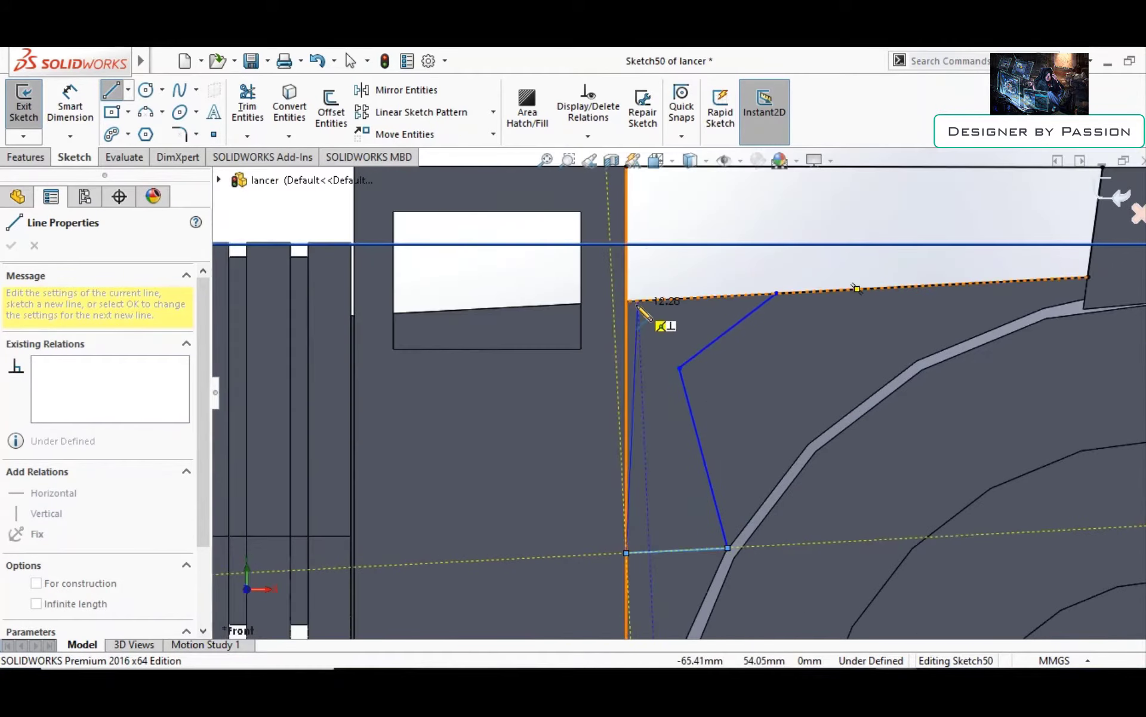
pyautogui.scroll(1, 639, 298)
pyautogui.click(12, 244)
# Extrude the angled outline 10 mm mid-plane into Boss-Extrude32, then return to Front view
pyautogui.moveTo(418, 299)
pyautogui.mouseDown(button='middle')
pyautogui.moveTo(813, 248)
pyautogui.moveTo(686, 306)
pyautogui.mouseUp(button='middle')
pyautogui.press('Escape')
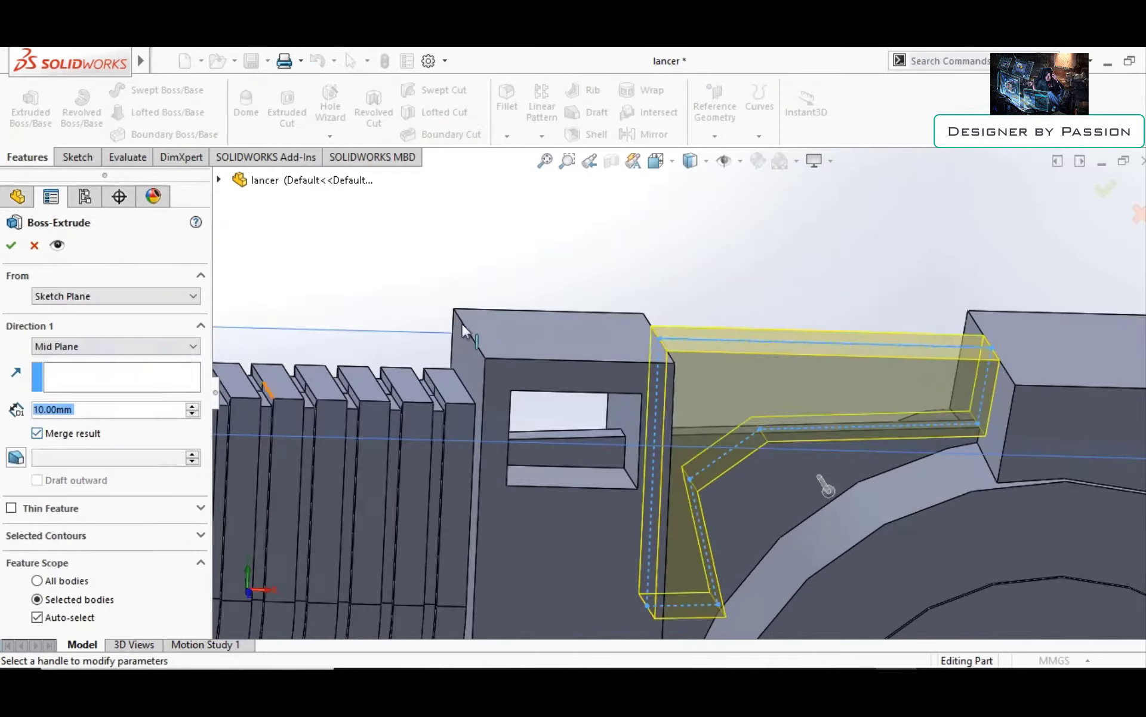
pyautogui.moveTo(428, 285); pyautogui.dragTo(355, 386, button='middle')
pyautogui.press('Return')
pyautogui.hotkey('ctrl', '1')
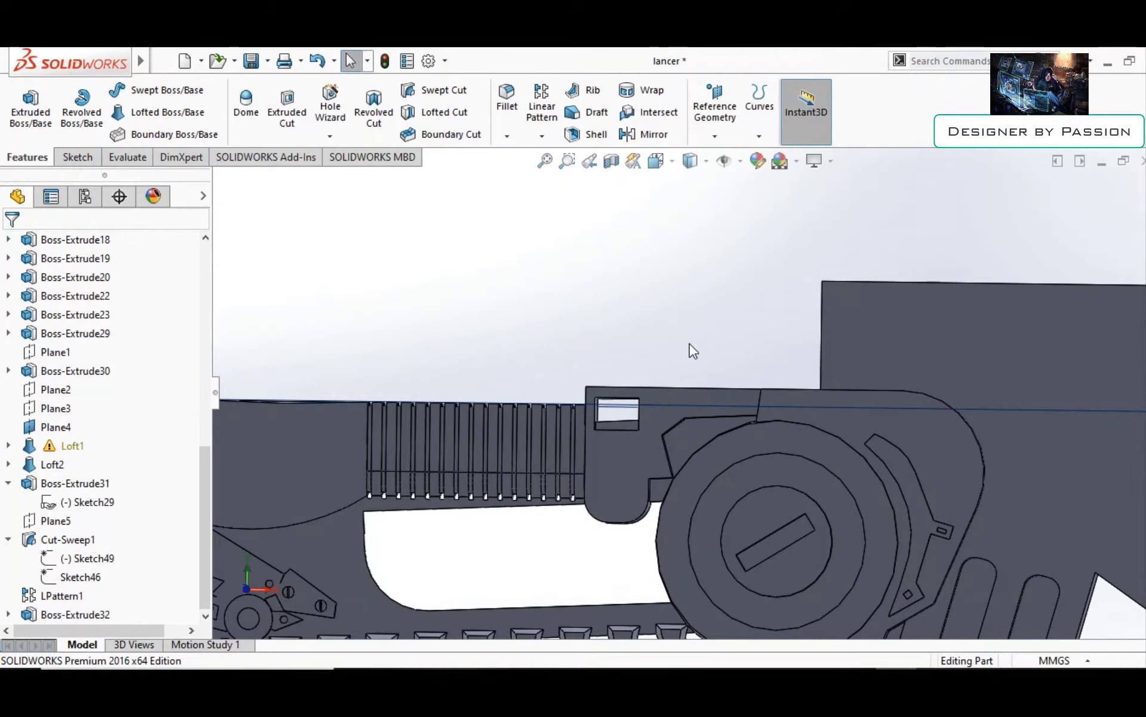
# Start a line outline at the gun's top front corner and run it above the rail
pyautogui.scroll(-1, 643, 357)
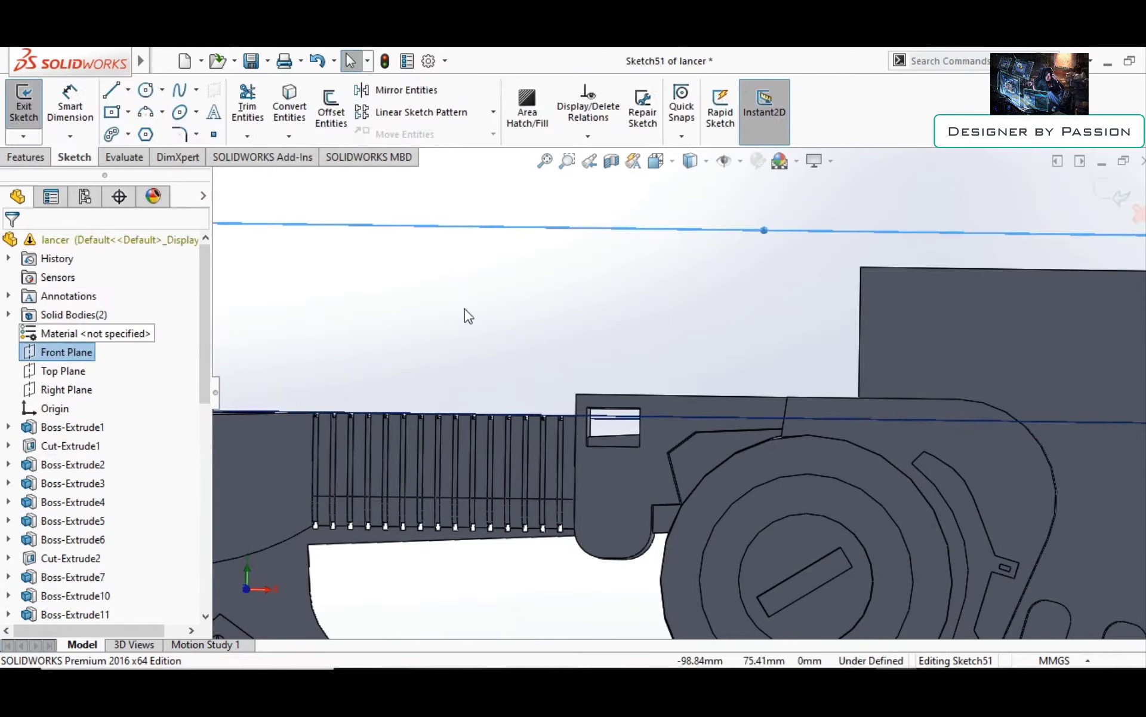
pyautogui.scroll(3, 527, 341)
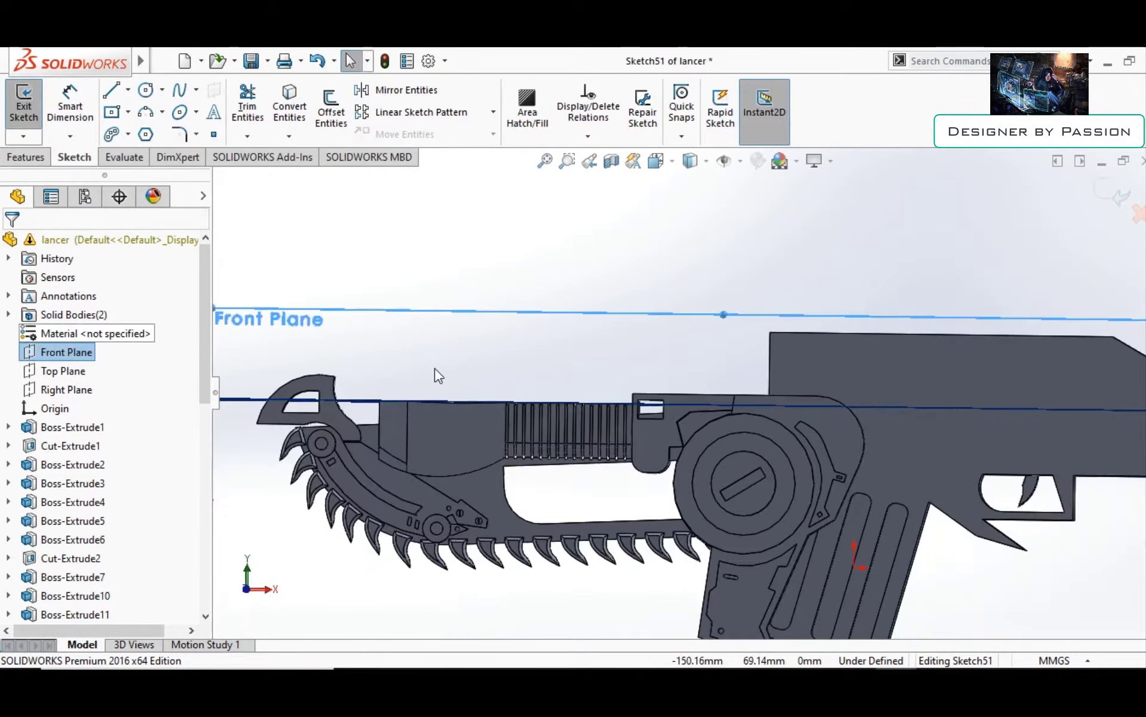
pyautogui.press('l')
pyautogui.scroll(-3, 453, 406)
pyautogui.scroll(-3, 441, 453)
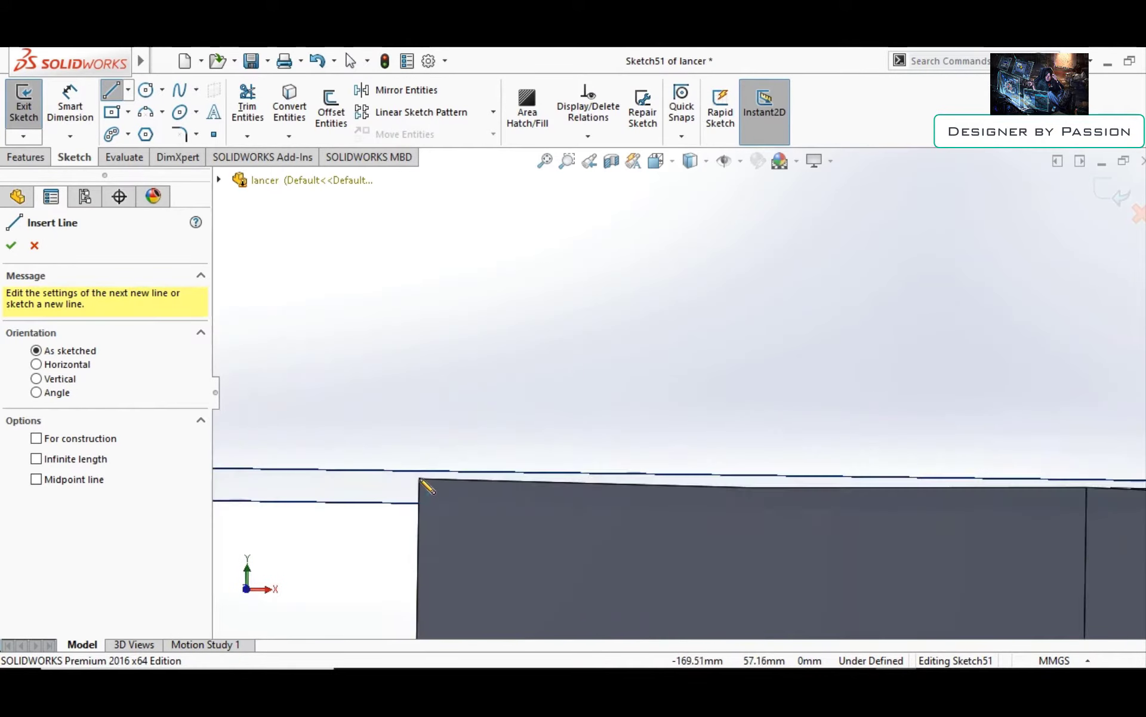
pyautogui.click(531, 440)
pyautogui.scroll(5, 651, 378)
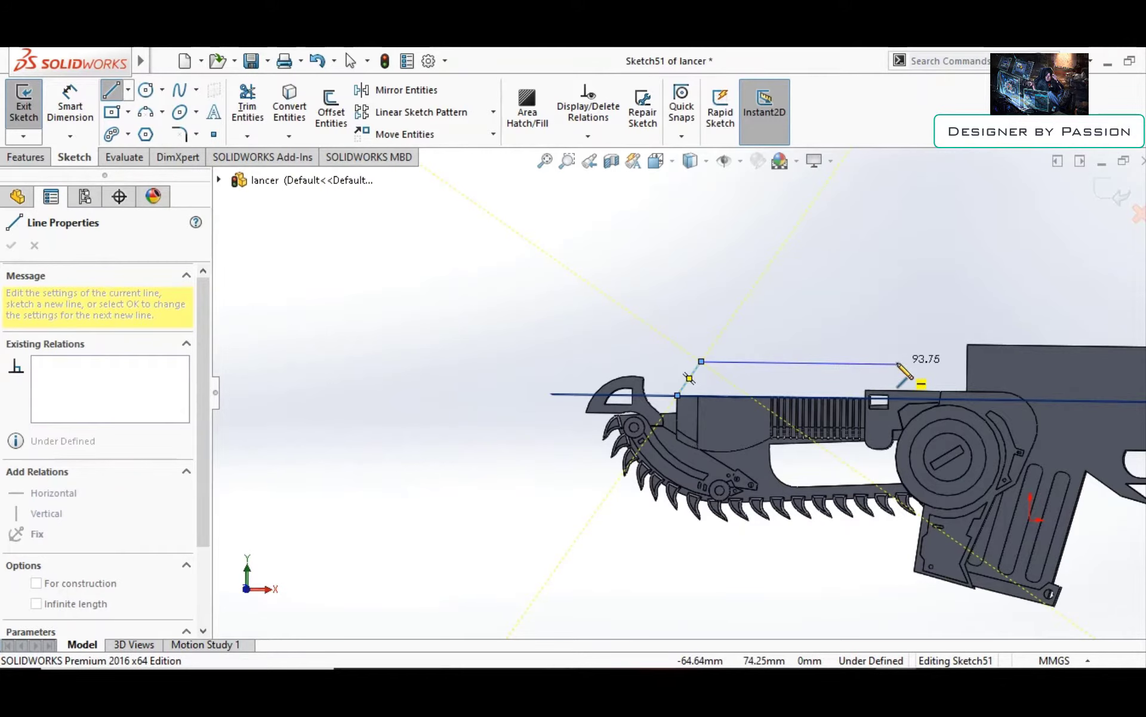
pyautogui.click(968, 365)
pyautogui.scroll(-3, 955, 382)
pyautogui.scroll(-3, 575, 416)
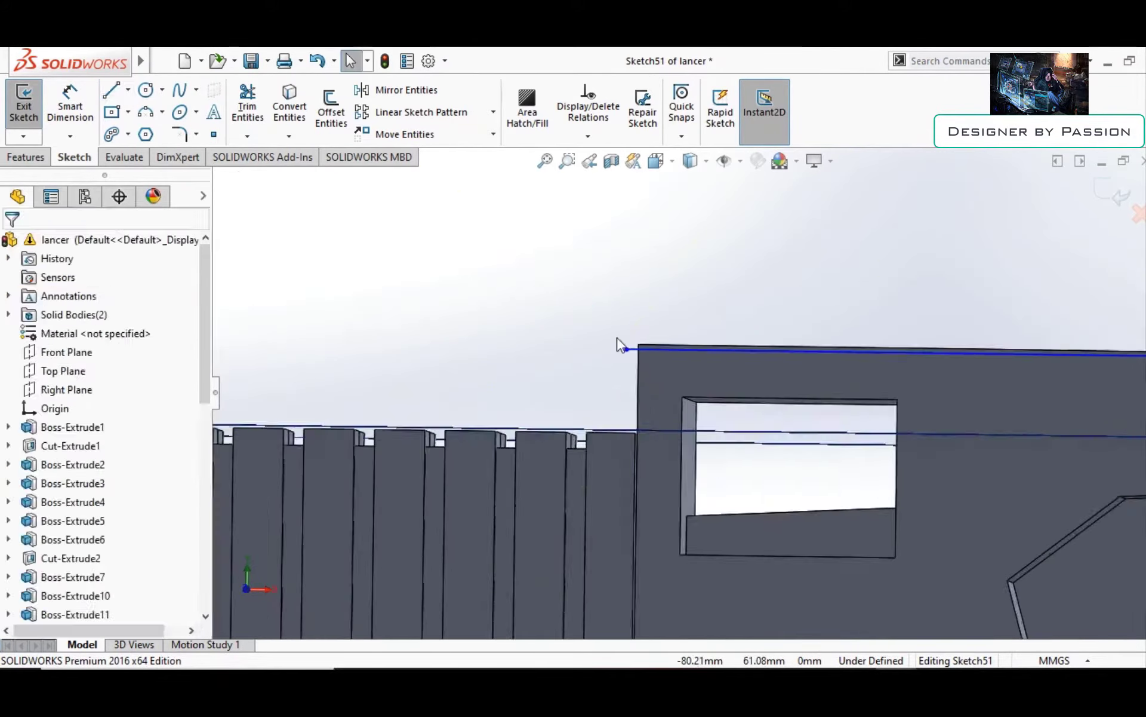
# Close the slanted outline via the rear block's top corner and begin an Extruded Boss/Base
pyautogui.moveTo(537, 382); pyautogui.dragTo(388, 397, button='middle')
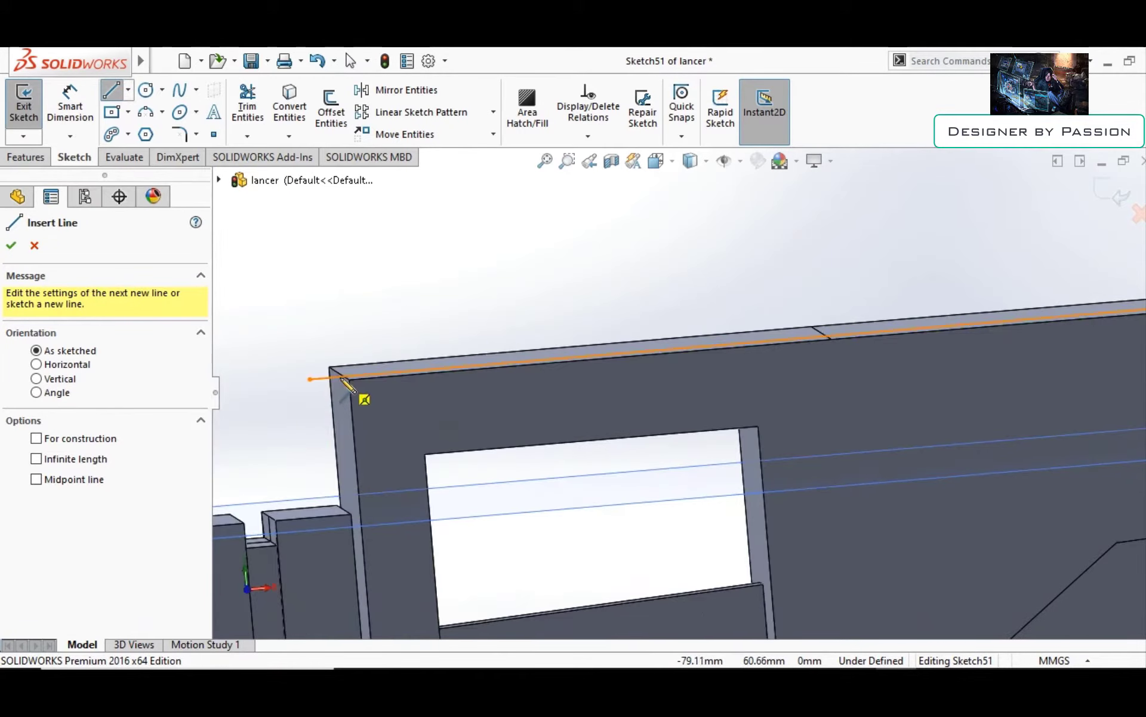
pyautogui.click(363, 396)
pyautogui.scroll(3, 292, 465)
pyautogui.scroll(2, 291, 463)
pyautogui.scroll(3, 292, 462)
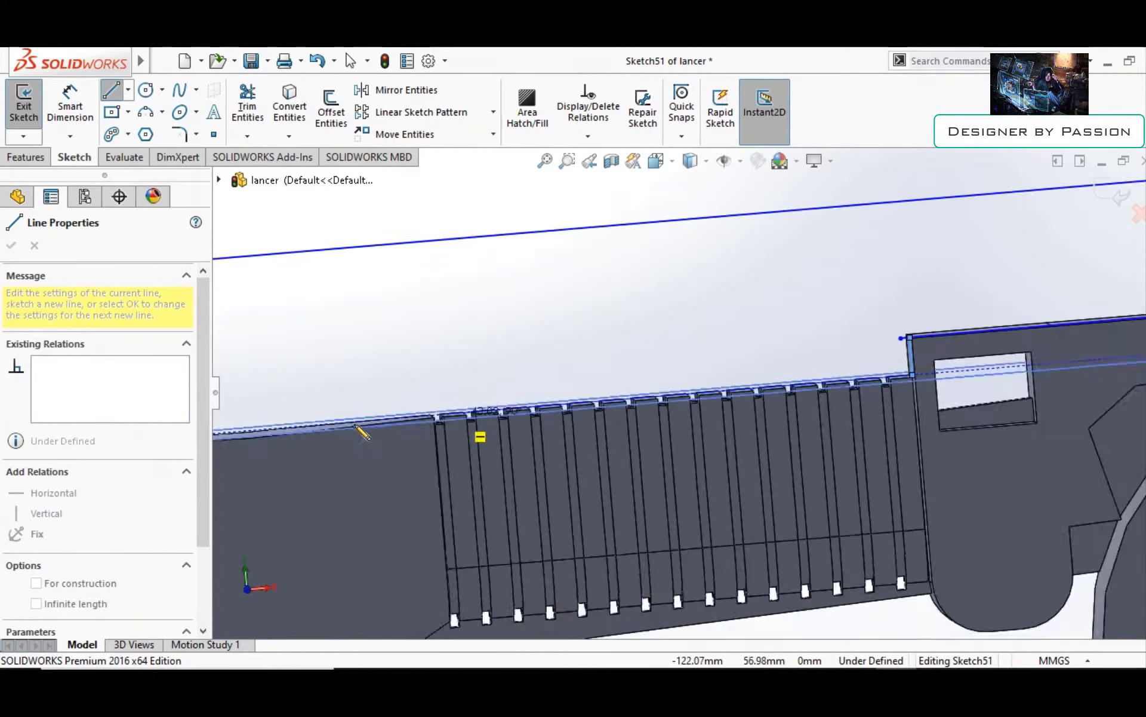
pyautogui.scroll(3, 281, 440)
pyautogui.click(257, 423)
pyautogui.press('Escape')
pyautogui.moveTo(256, 422); pyautogui.dragTo(824, 345, button='middle')
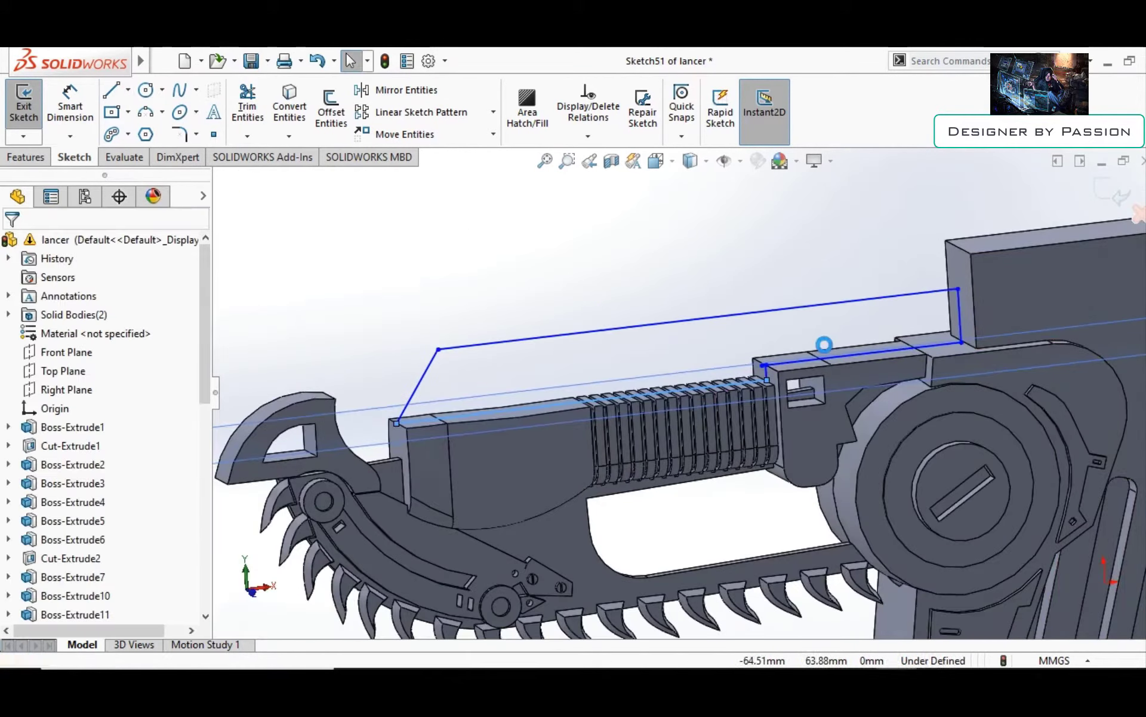
pyautogui.click(24, 101)
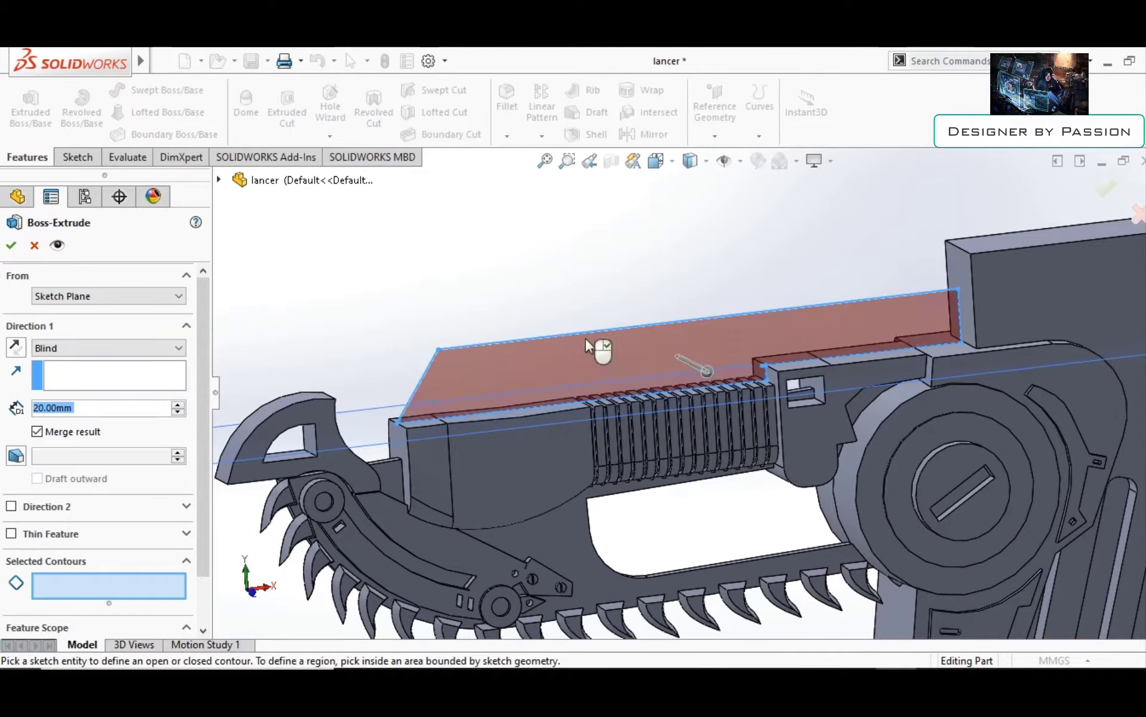
# Pick the Sketch51 outline as the extrude contour and bring up the extrude preview
pyautogui.click(597, 346)
pyautogui.press('Escape')
pyautogui.scroll(-5, 717, 418)
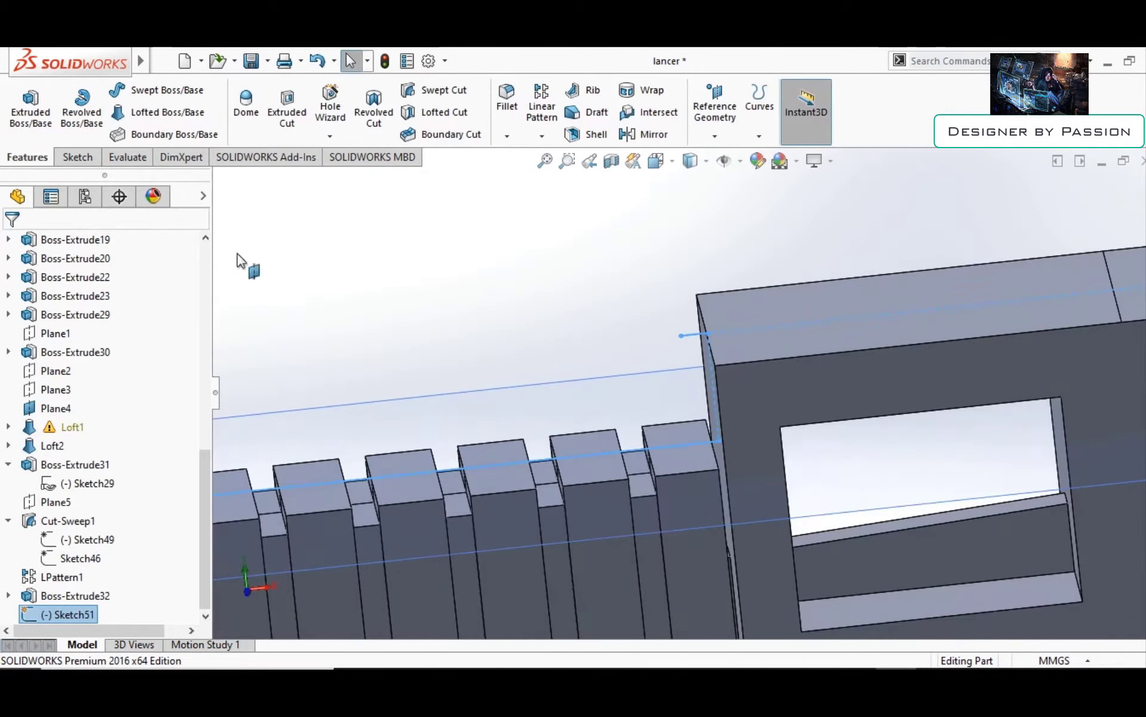
pyautogui.press('Escape')
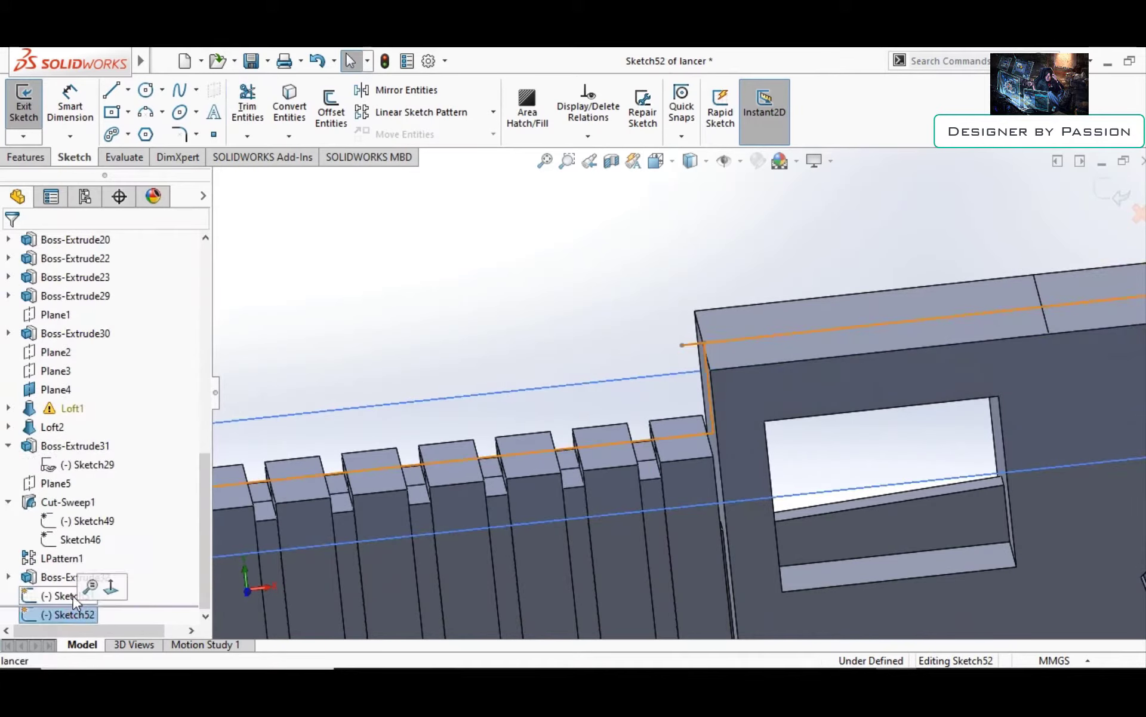
pyautogui.click(90, 585)
pyautogui.scroll(5, 716, 364)
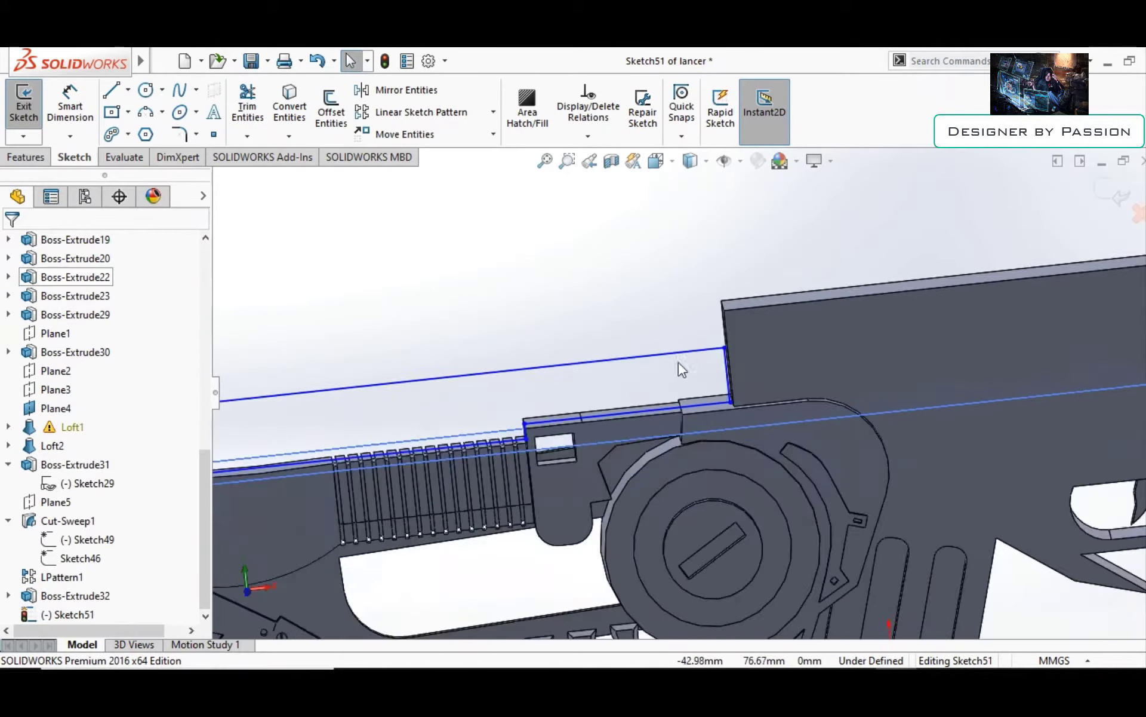
pyautogui.scroll(5, 682, 370)
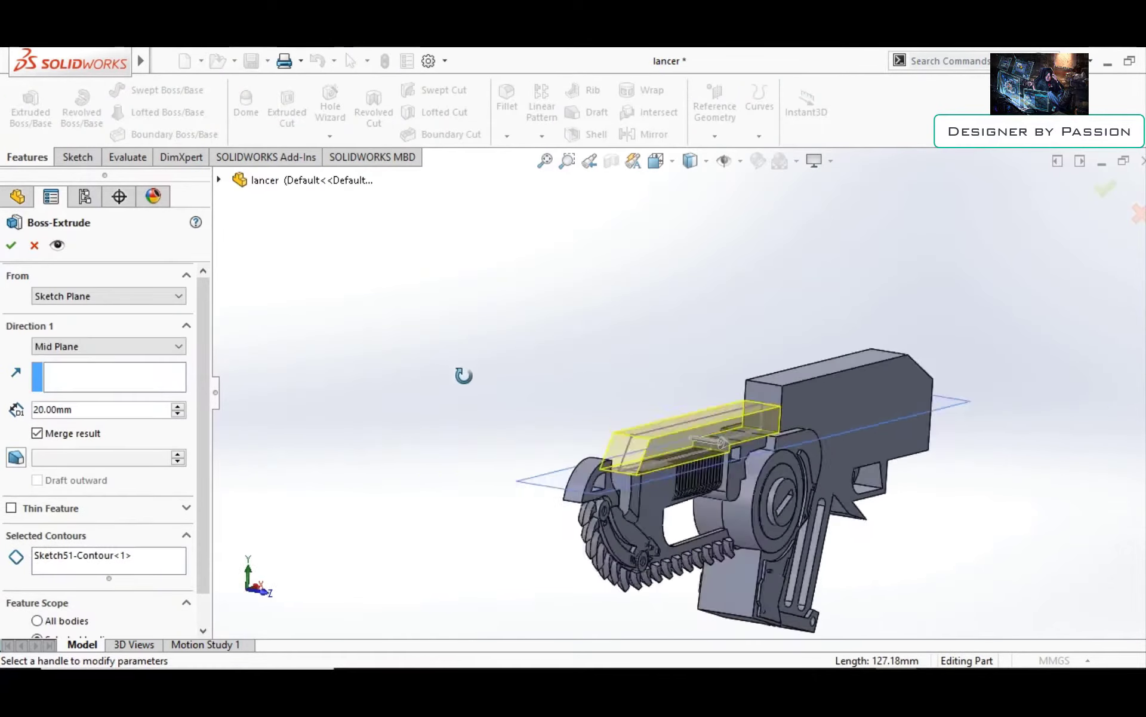
pyautogui.moveTo(463, 375); pyautogui.dragTo(816, 409, button='middle')
# Set the extrude depth to 15 mm
pyautogui.doubleClick(102, 409)
pyautogui.write('15')
pyautogui.press('Return')
pyautogui.scroll(-5, 386, 463)
pyautogui.moveTo(386, 463); pyautogui.dragTo(491, 524, button='middle')
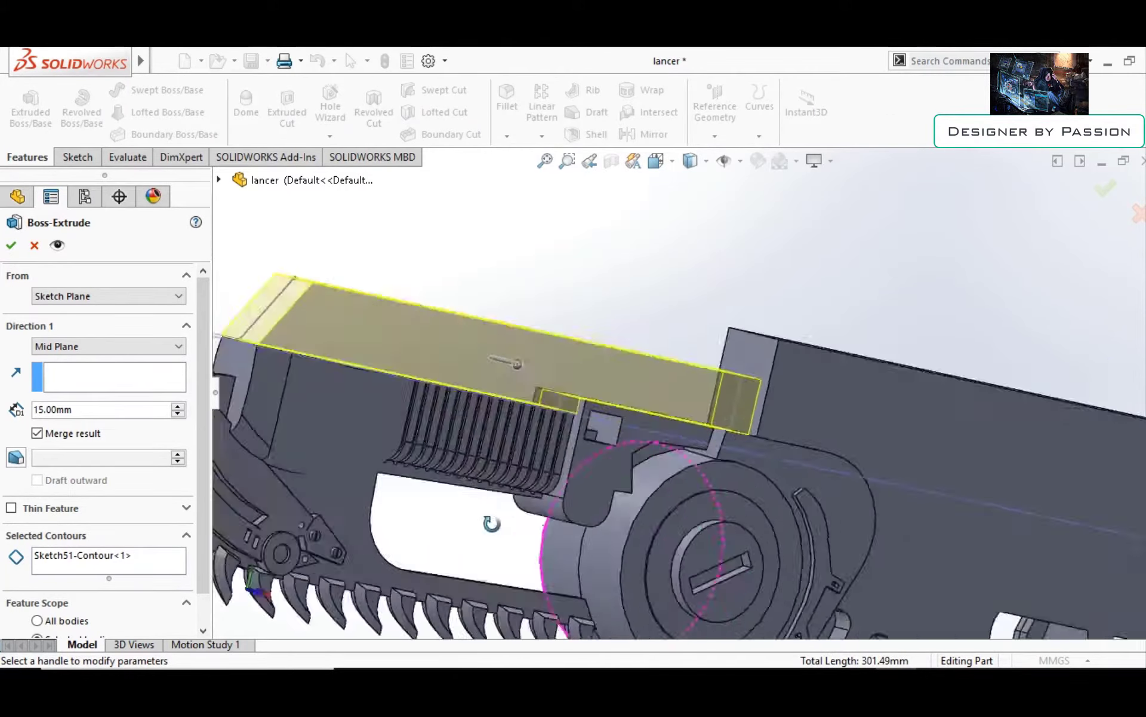
# Add a 20° draft, accept Boss-Extrude33, and orbit to inspect the tapered block
pyautogui.click(16, 457)
pyautogui.moveTo(410, 253)
pyautogui.mouseDown(button='middle')
pyautogui.moveTo(351, 450)
pyautogui.moveTo(650, 410)
pyautogui.mouseUp(button='middle')
pyautogui.write('9')
pyautogui.press('Return')
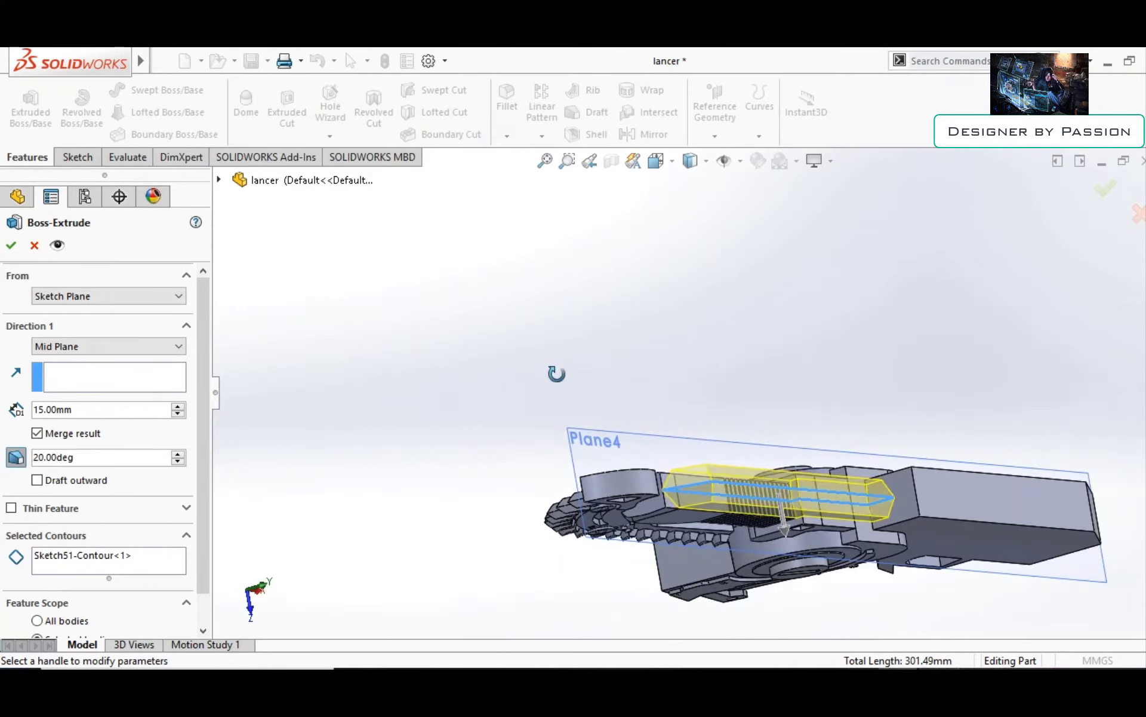
pyautogui.moveTo(556, 374); pyautogui.dragTo(457, 553, button='middle')
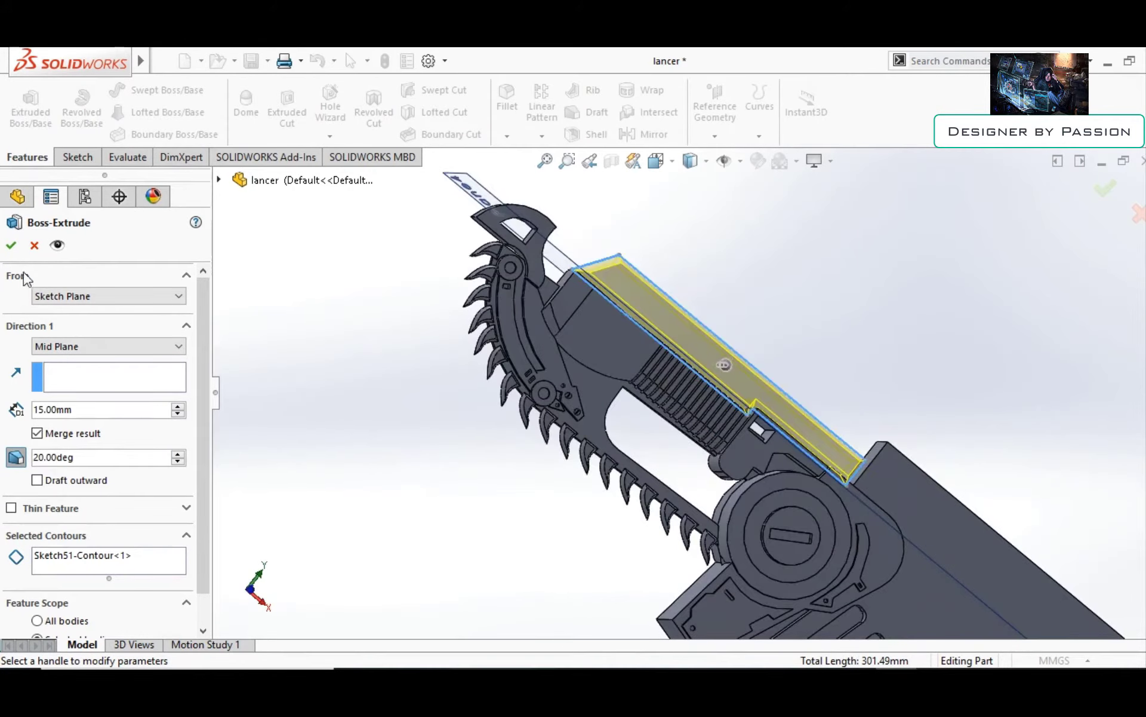
pyautogui.press('Return')
pyautogui.moveTo(707, 292)
pyautogui.mouseDown(button='middle')
pyautogui.moveTo(725, 362)
pyautogui.moveTo(703, 349)
pyautogui.mouseUp(button='middle')
pyautogui.scroll(2, 704, 370)
pyautogui.scroll(10, 51, 357)
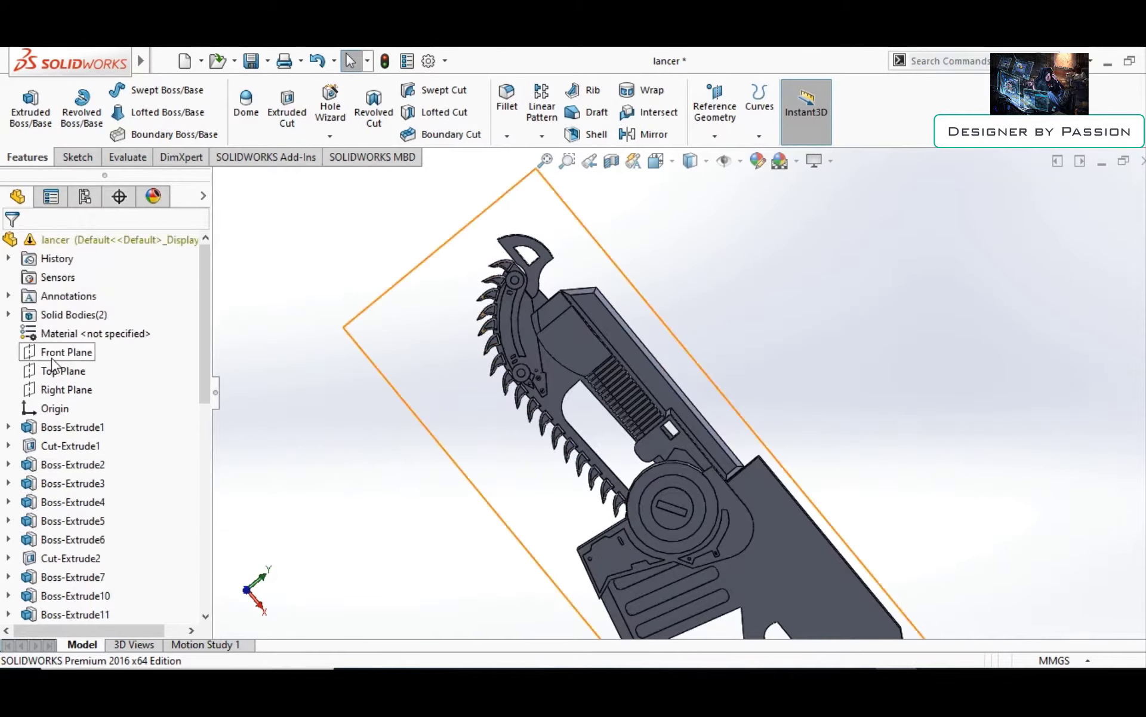
pyautogui.moveTo(754, 403)
pyautogui.mouseDown(button='middle')
pyautogui.moveTo(707, 357)
pyautogui.moveTo(684, 347)
pyautogui.moveTo(669, 364)
pyautogui.mouseUp(button='middle')
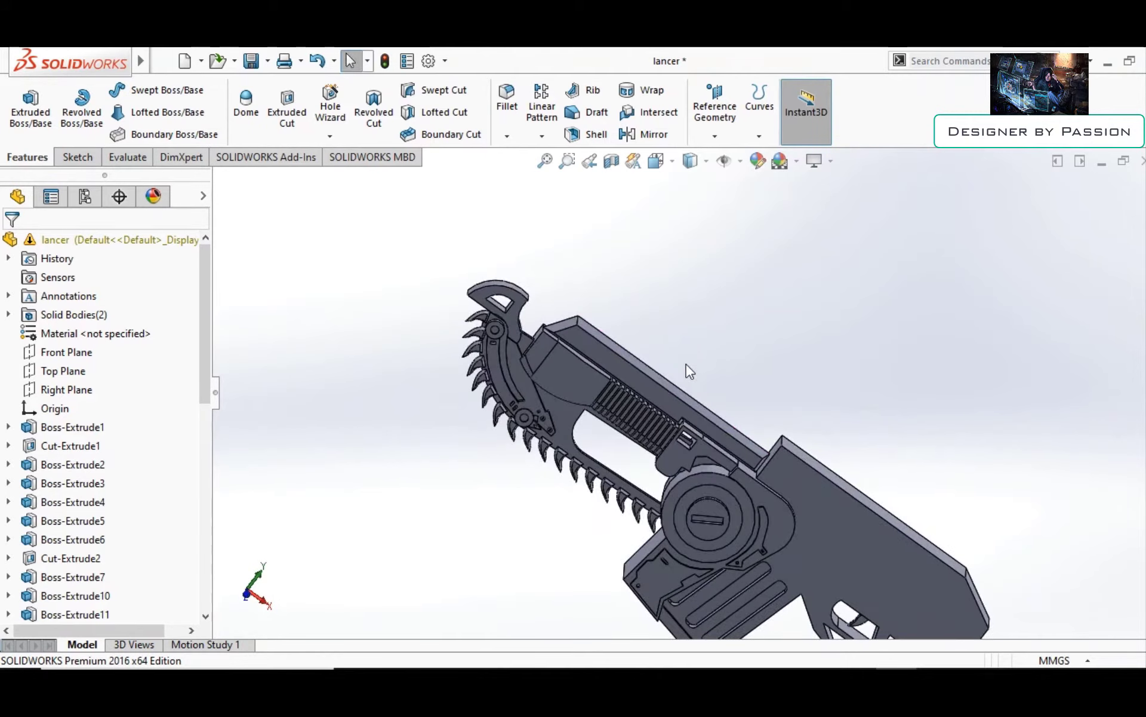
# Reopen the top-rail extrude's settings
pyautogui.click(30, 104)
pyautogui.click(639, 346)
pyautogui.click(109, 345)
pyautogui.click(60, 382)
# Start a chamfer on the new block and select two of its front edges
pyautogui.click(16, 239)
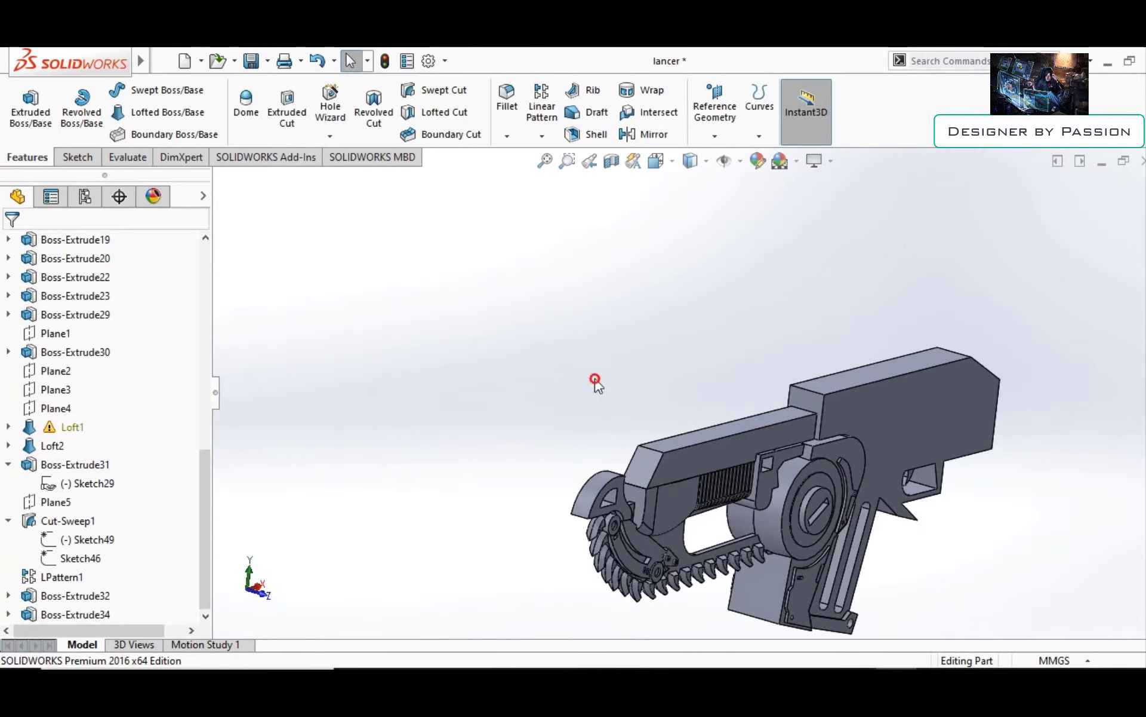
pyautogui.click(507, 136)
pyautogui.click(525, 174)
pyautogui.click(734, 326)
pyautogui.moveTo(735, 325); pyautogui.dragTo(620, 392, button='middle')
pyautogui.click(190, 438)
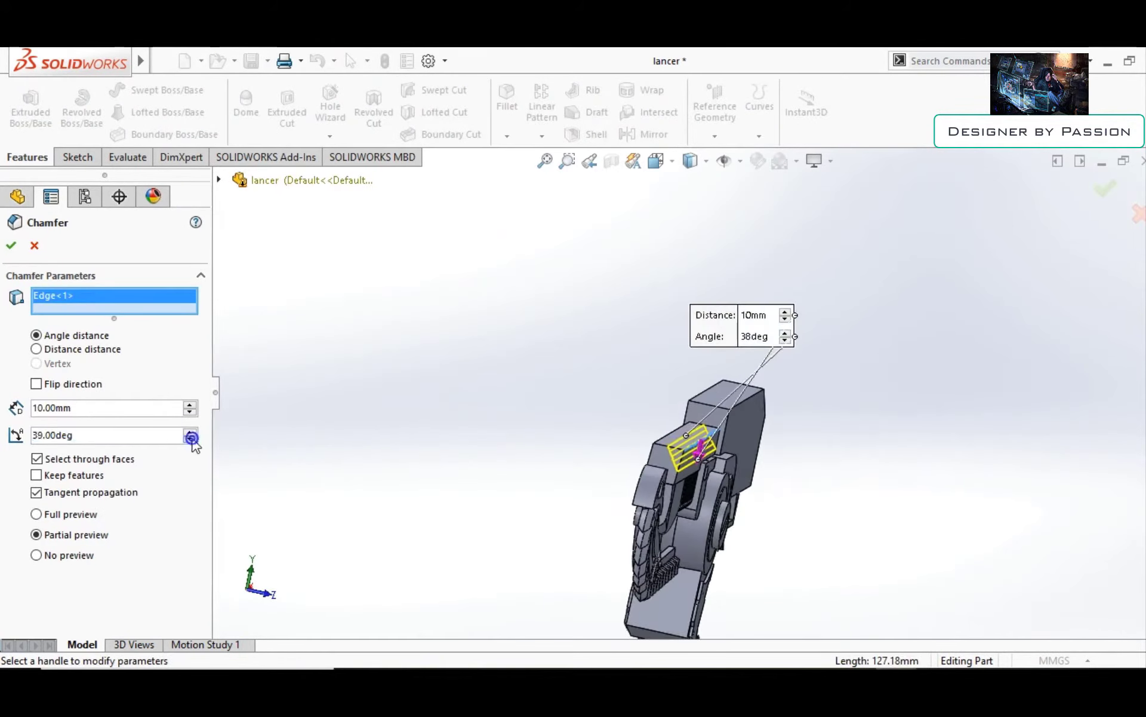
pyautogui.moveTo(359, 412)
pyautogui.mouseDown(button='middle')
pyautogui.moveTo(384, 394)
pyautogui.moveTo(537, 382)
pyautogui.moveTo(442, 436)
pyautogui.mouseUp(button='middle')
pyautogui.click(640, 384)
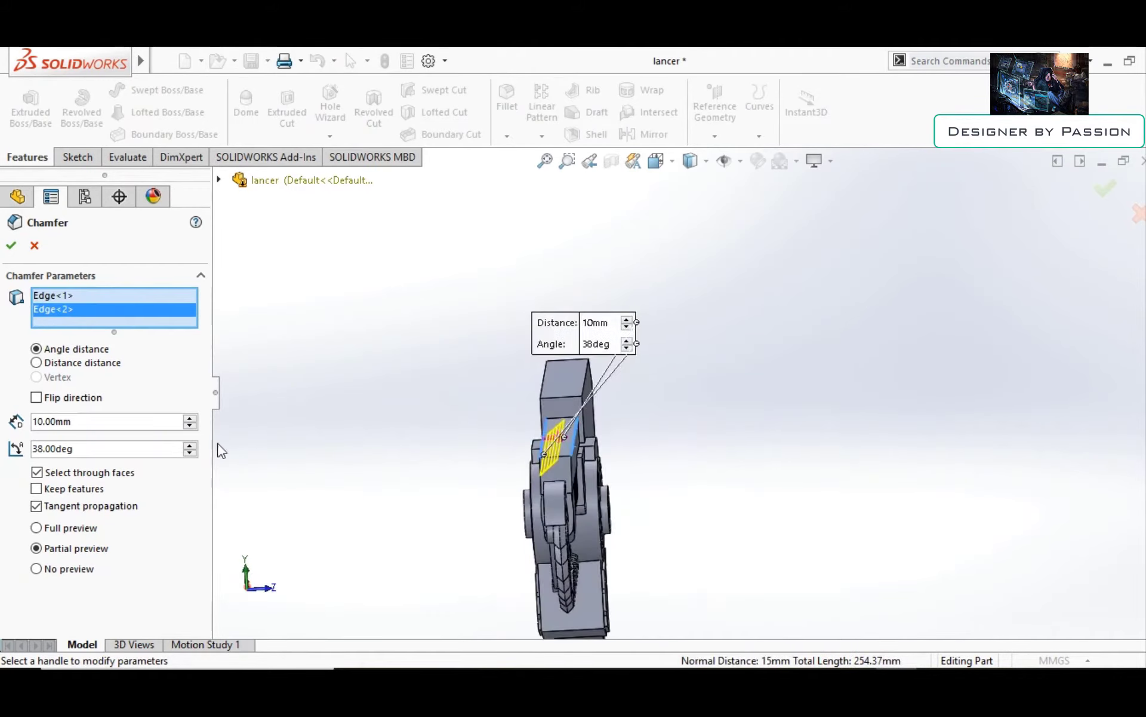
# Lower the chamfer angle and flip its direction, then close it without applying
pyautogui.click(190, 452)
pyautogui.moveTo(537, 418); pyautogui.dragTo(642, 415, button='middle')
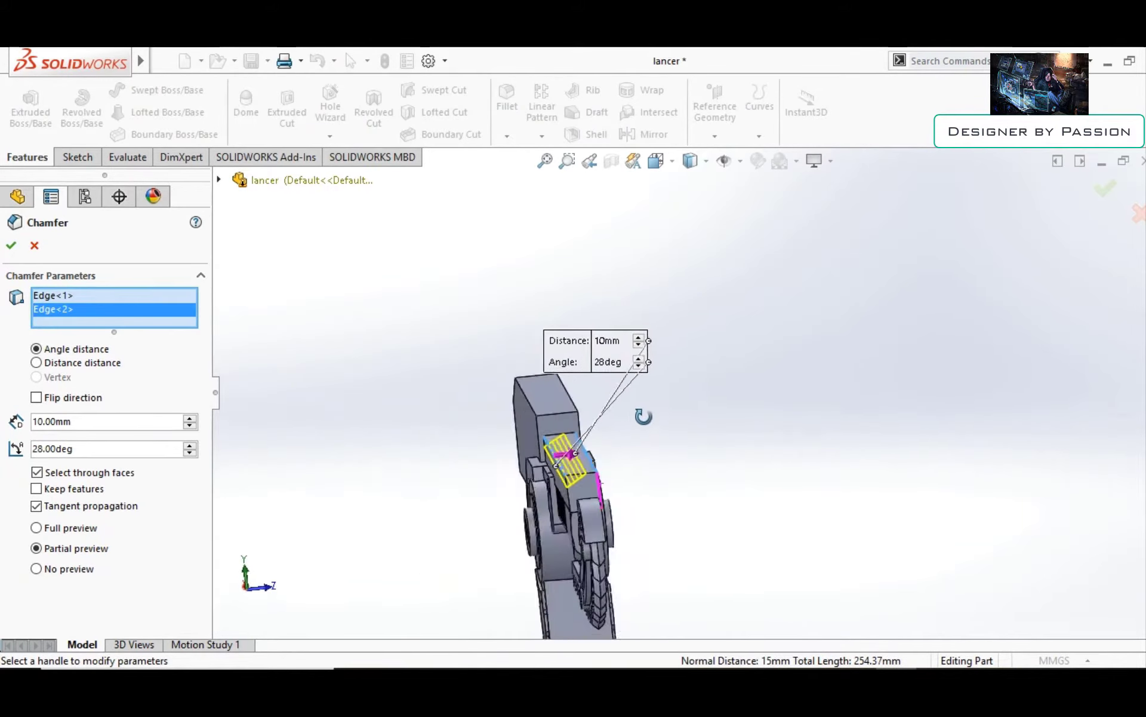
pyautogui.click(36, 527)
pyautogui.moveTo(371, 442)
pyautogui.mouseDown(button='middle')
pyautogui.moveTo(310, 486)
pyautogui.moveTo(484, 428)
pyautogui.moveTo(464, 405)
pyautogui.moveTo(355, 397)
pyautogui.mouseUp(button='middle')
pyautogui.click(484, 425)
pyautogui.click(464, 405)
pyautogui.rightClick(462, 222)
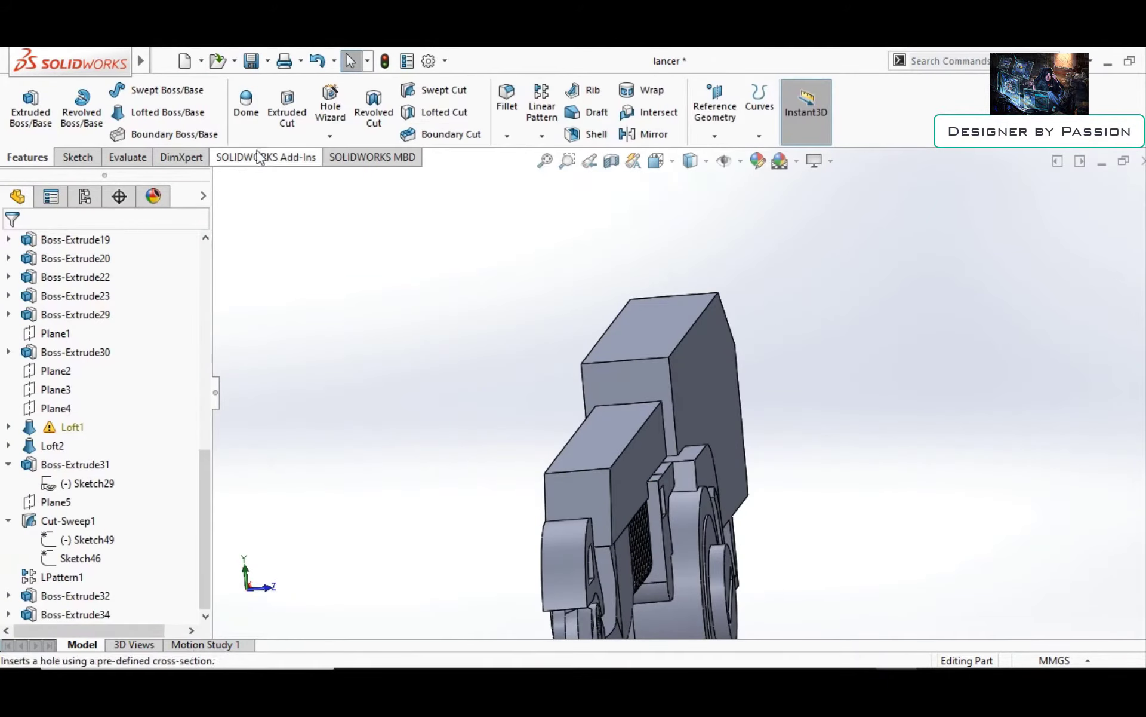
# Restart the chamfer on the block's two front edges, flipped to the other side
pyautogui.press('Return')
pyautogui.click(633, 430)
pyautogui.moveTo(445, 426); pyautogui.dragTo(265, 423, button='middle')
pyautogui.click(582, 439)
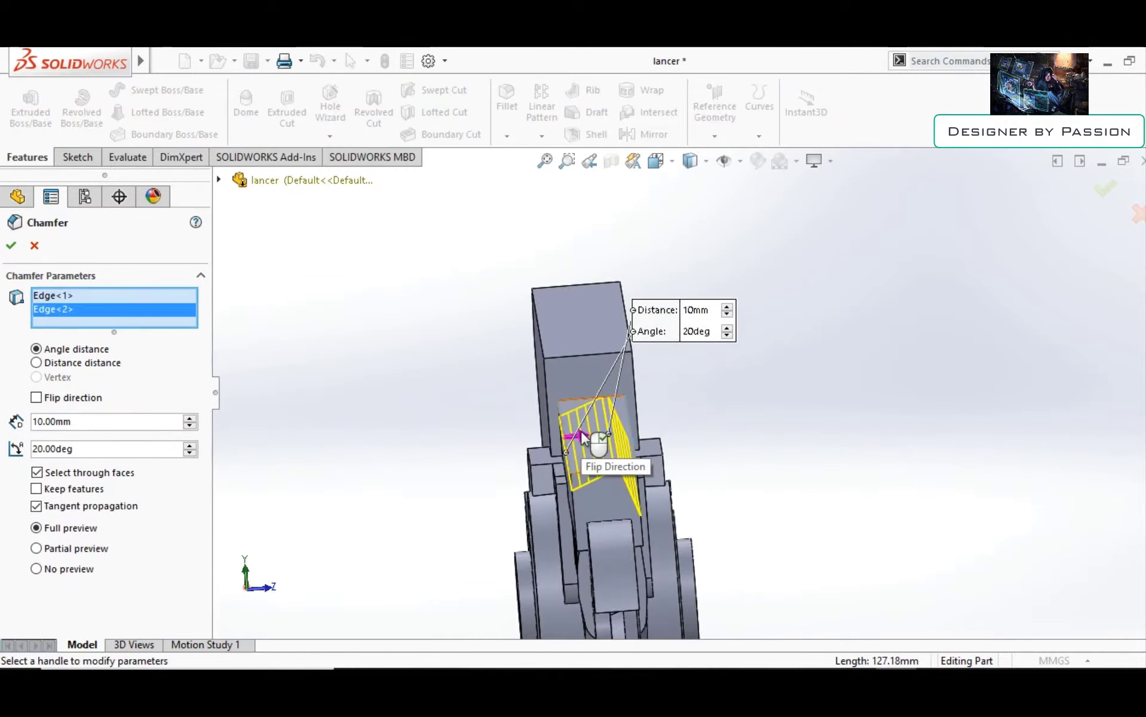
pyautogui.moveTo(582, 439)
pyautogui.mouseDown(button='middle')
pyautogui.moveTo(471, 450)
pyautogui.moveTo(479, 439)
pyautogui.mouseUp(button='middle')
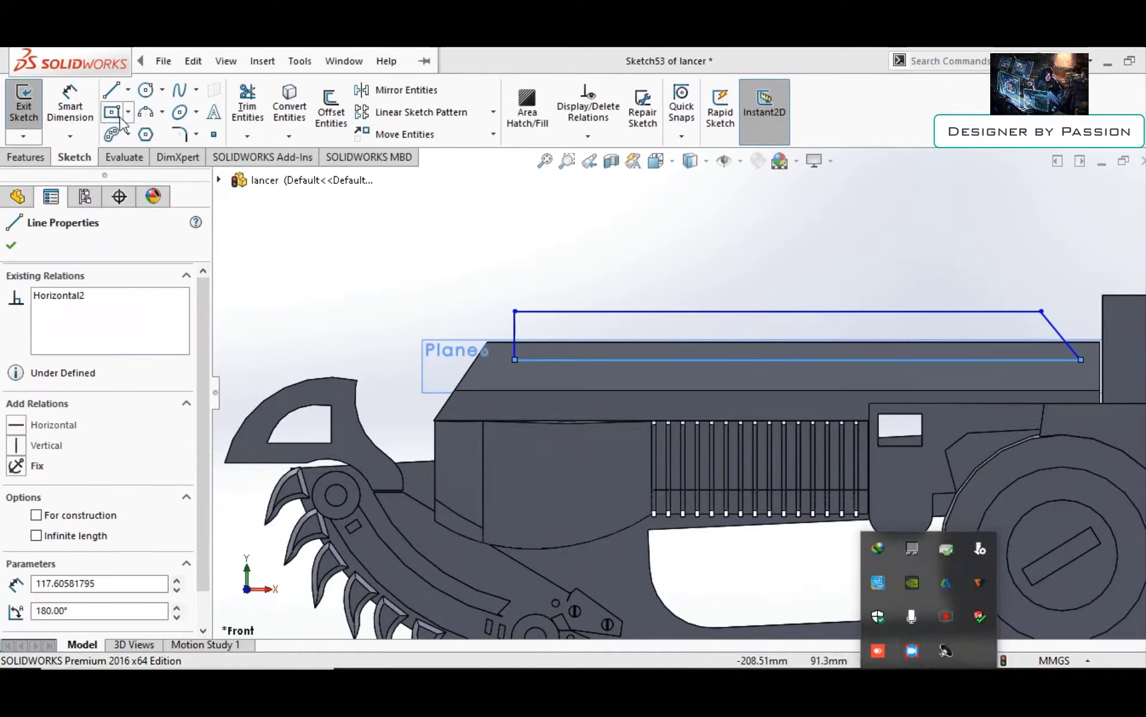
# Draw a rectangle above the rail and round its corners at 2.50 mm into a slot
pyautogui.click(119, 115)
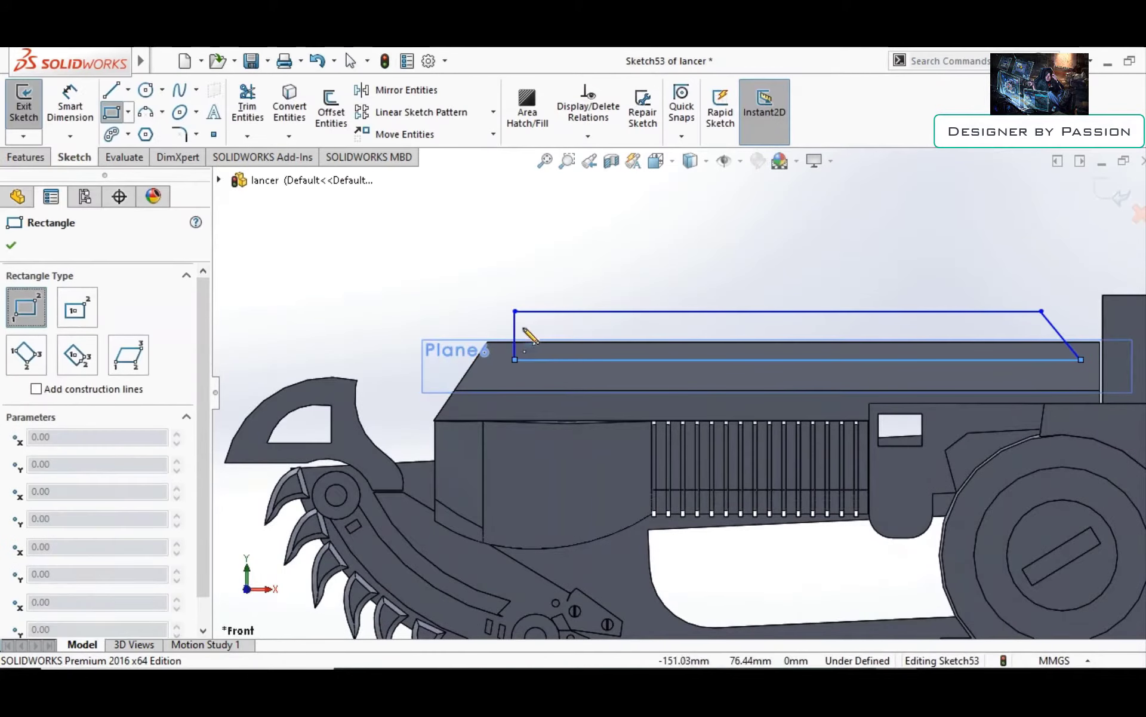
pyautogui.click(585, 351)
pyautogui.click(179, 134)
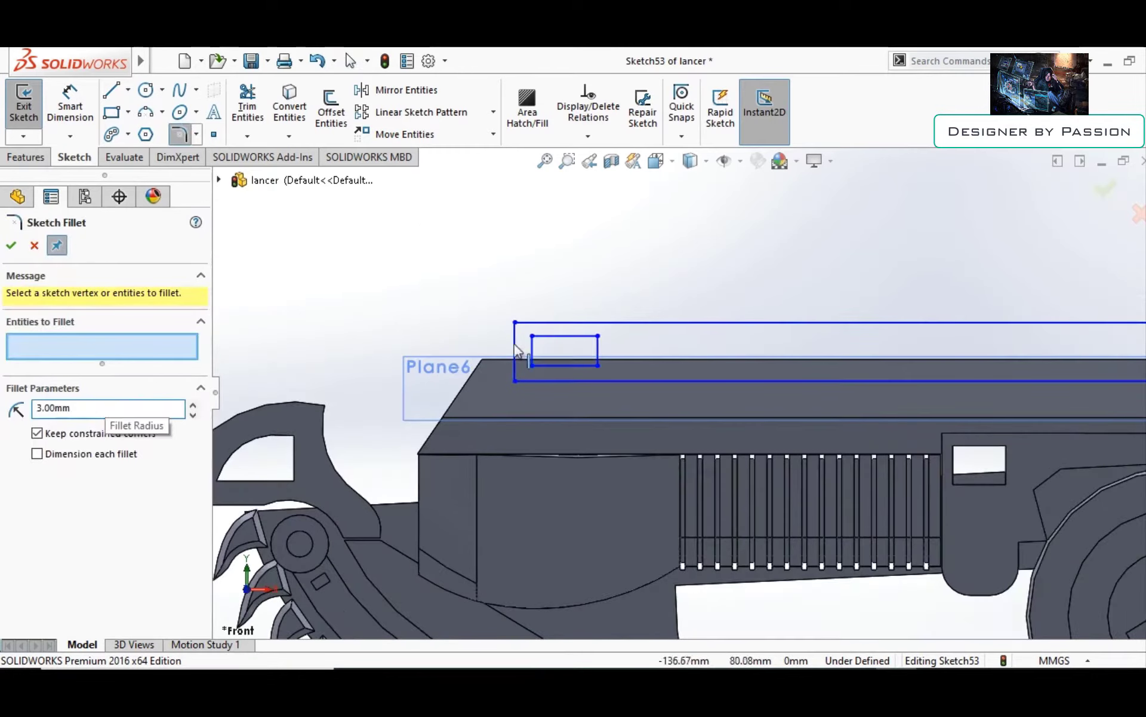
pyautogui.click(535, 358)
pyautogui.click(586, 337)
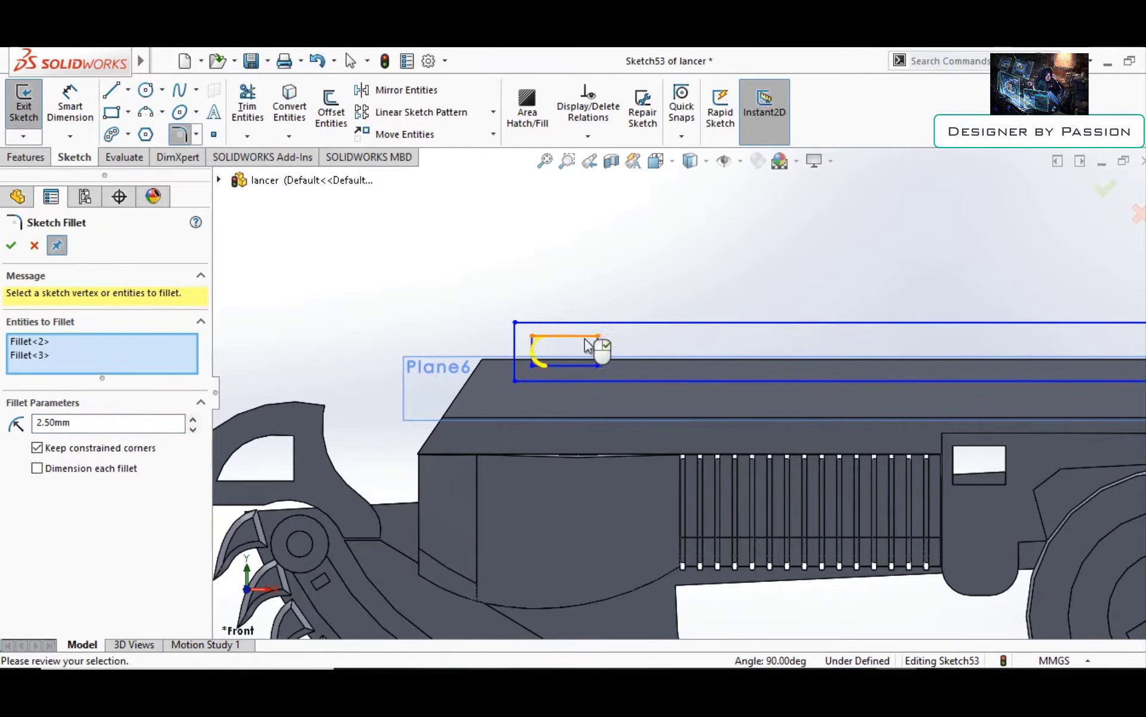
pyautogui.click(8, 245)
pyautogui.scroll(3, 560, 248)
# Linear-pattern the slot into 7 instances spaced 15 mm along the X-axis
pyautogui.click(421, 111)
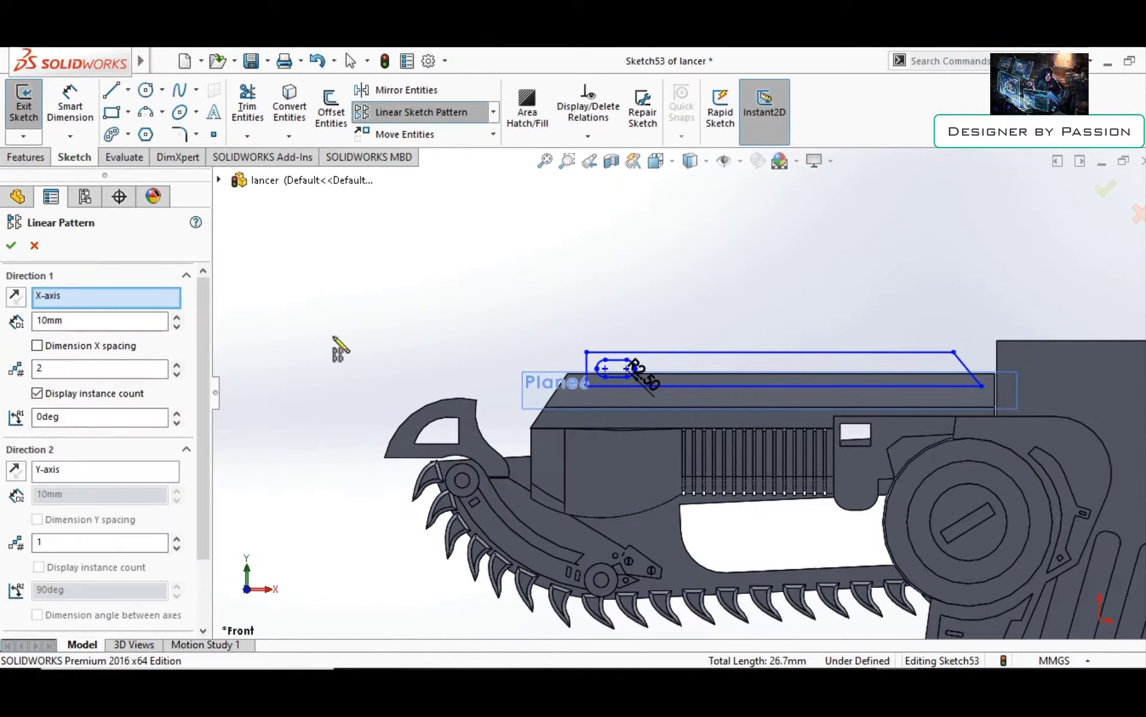
pyautogui.scroll(-3, 519, 352)
pyautogui.click(657, 347)
pyautogui.scroll(3, 657, 347)
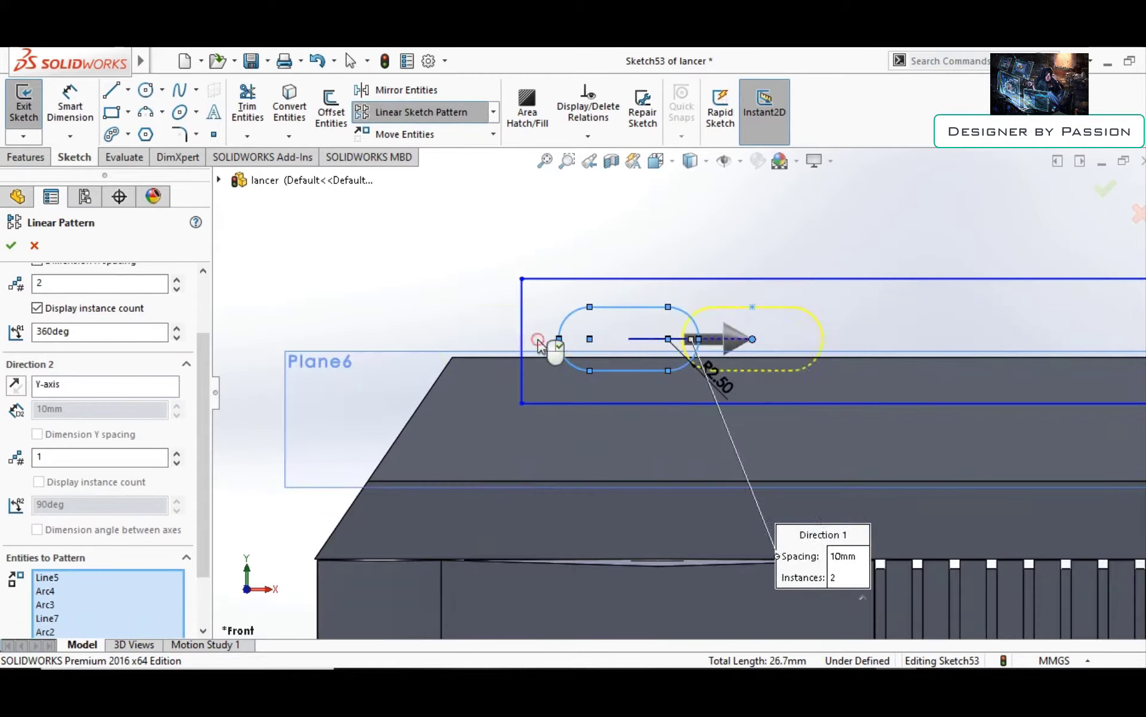
pyautogui.scroll(2, 149, 420)
pyautogui.click(177, 362)
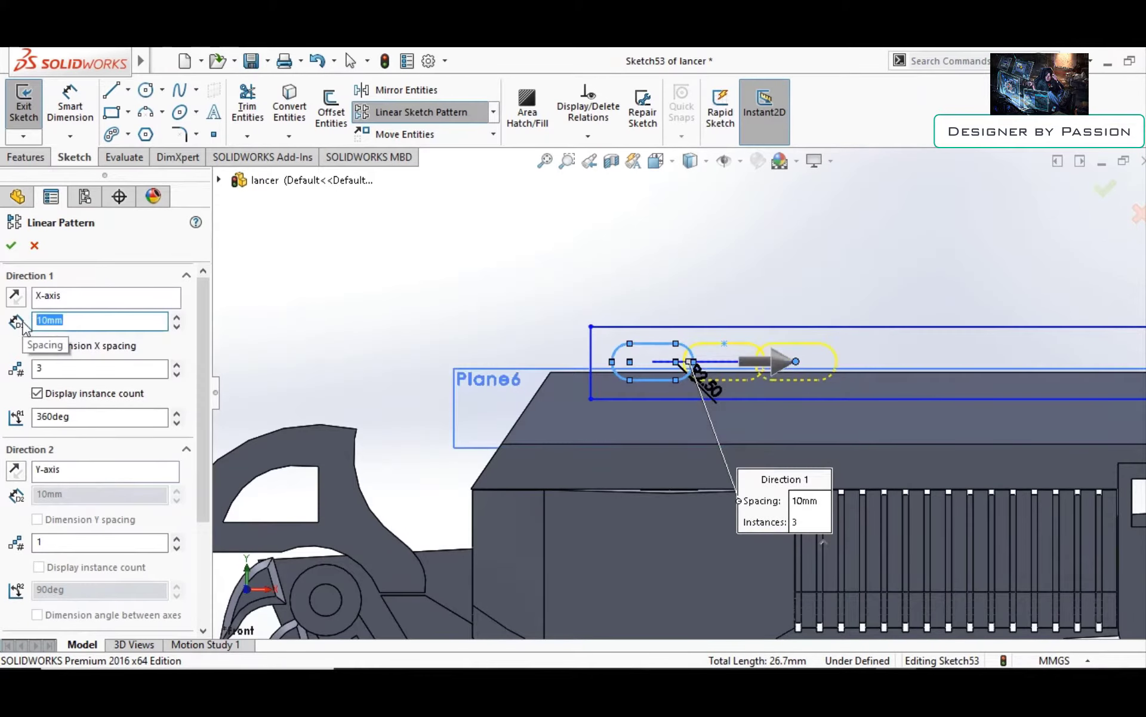
pyautogui.write('15')
pyautogui.scroll(2, 384, 371)
pyautogui.click(177, 362)
pyautogui.click(177, 363)
pyautogui.click(178, 363)
pyautogui.click(177, 362)
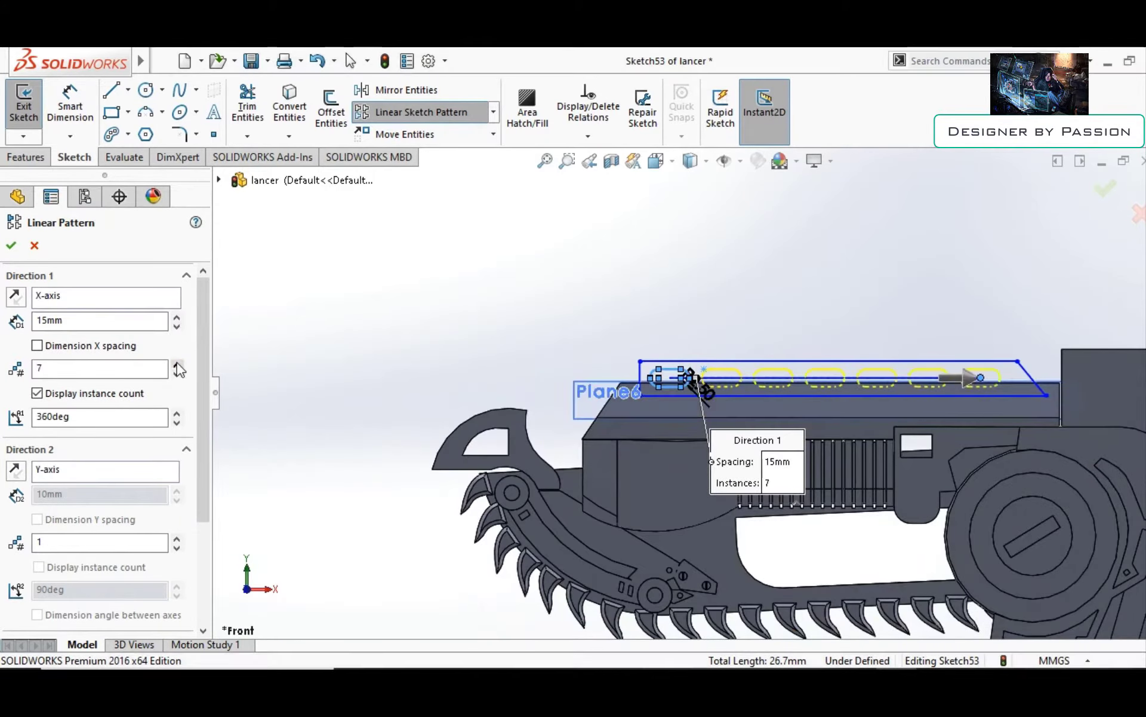
pyautogui.press('Return')
pyautogui.scroll(-2, 806, 316)
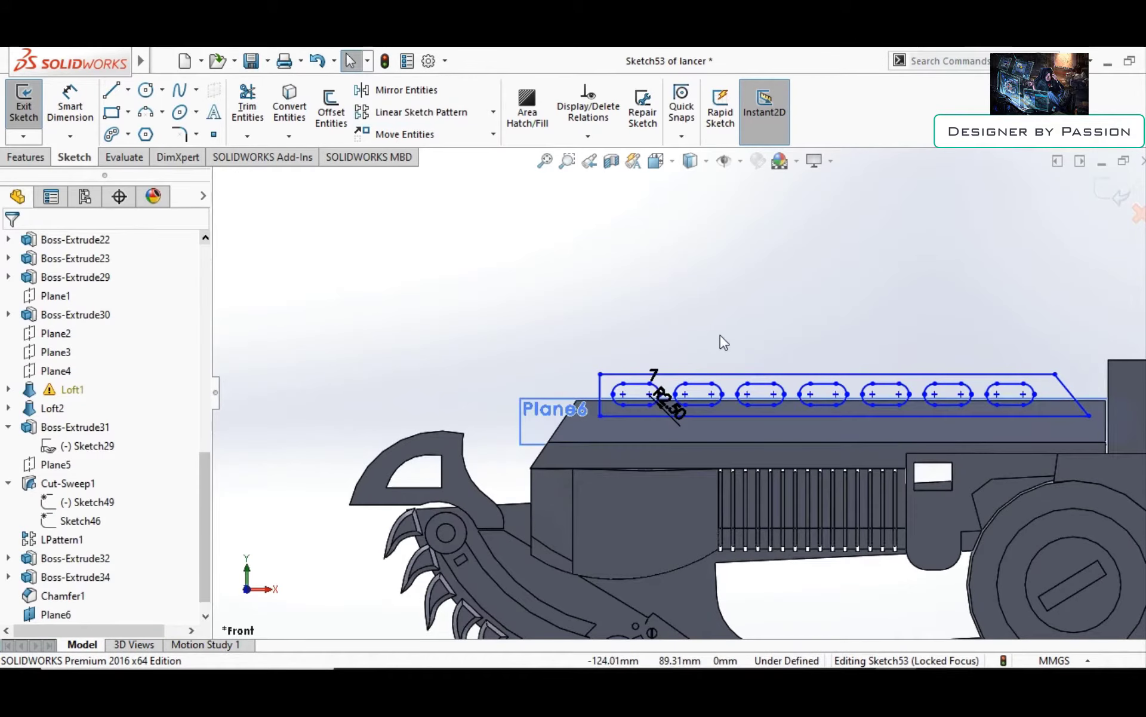
# Round the rail outline's front corner with an R2.50 sketch fillet
pyautogui.click(179, 134)
pyautogui.click(600, 374)
pyautogui.press('Return')
pyautogui.scroll(1, 771, 430)
# Draw a square below the rail with a circle centred inside it
pyautogui.press('r')
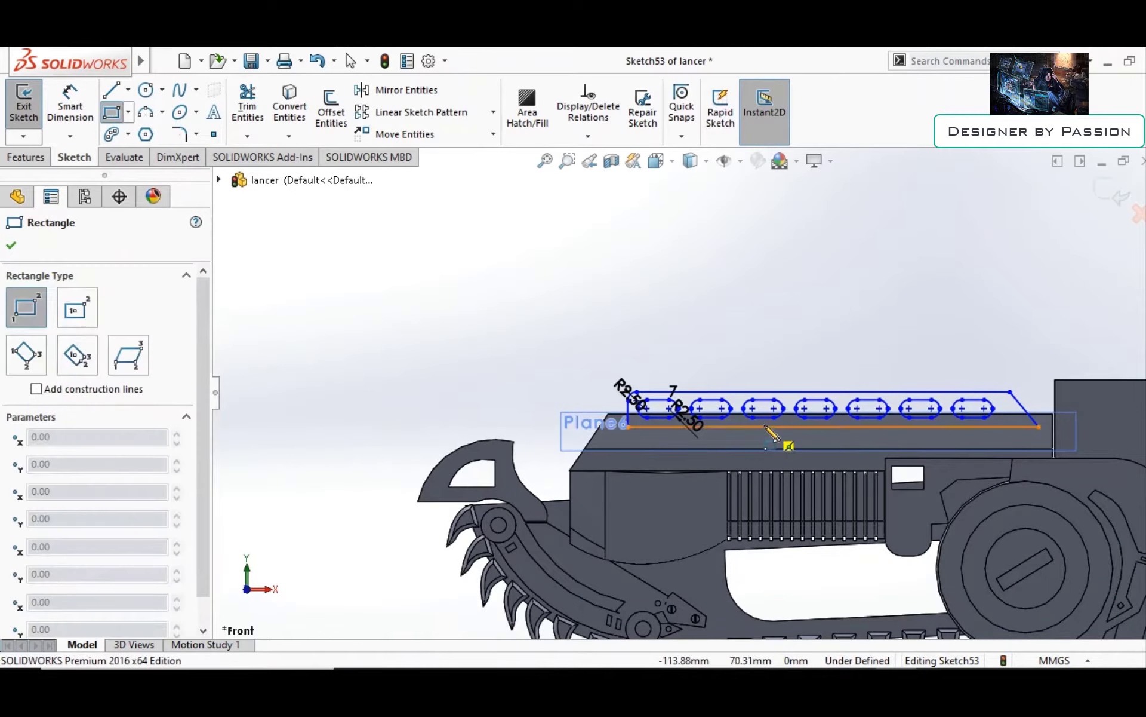
pyautogui.scroll(-1, 754, 421)
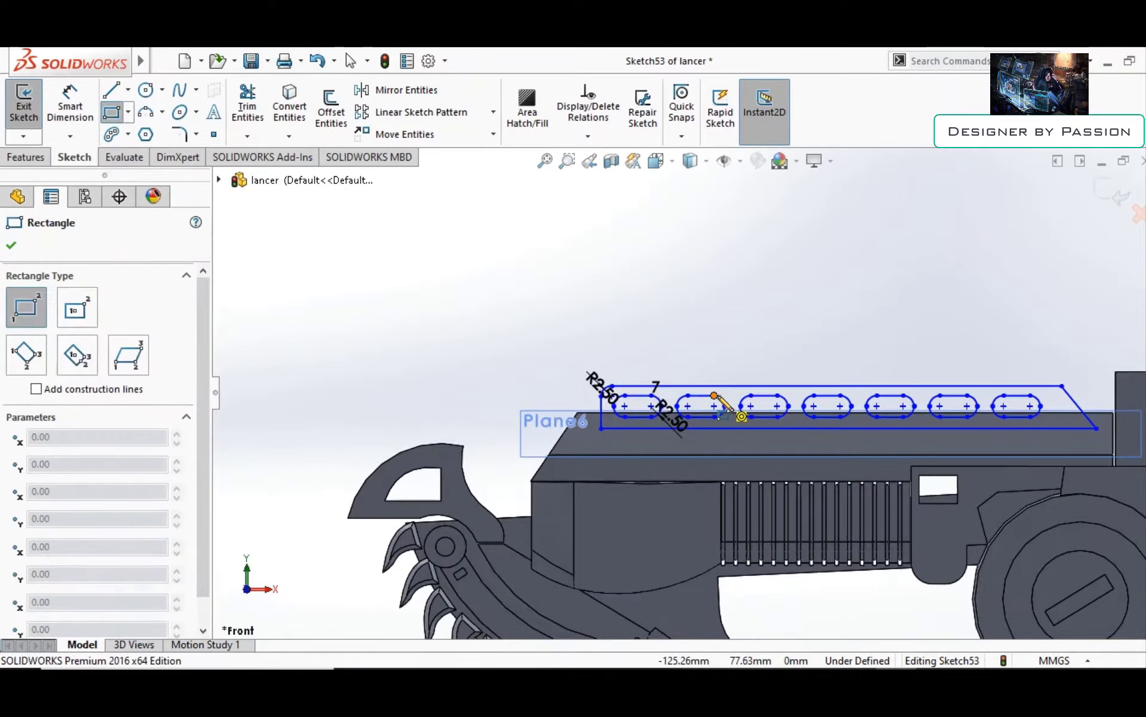
pyautogui.click(769, 451)
pyautogui.press('c')
pyautogui.click(751, 406)
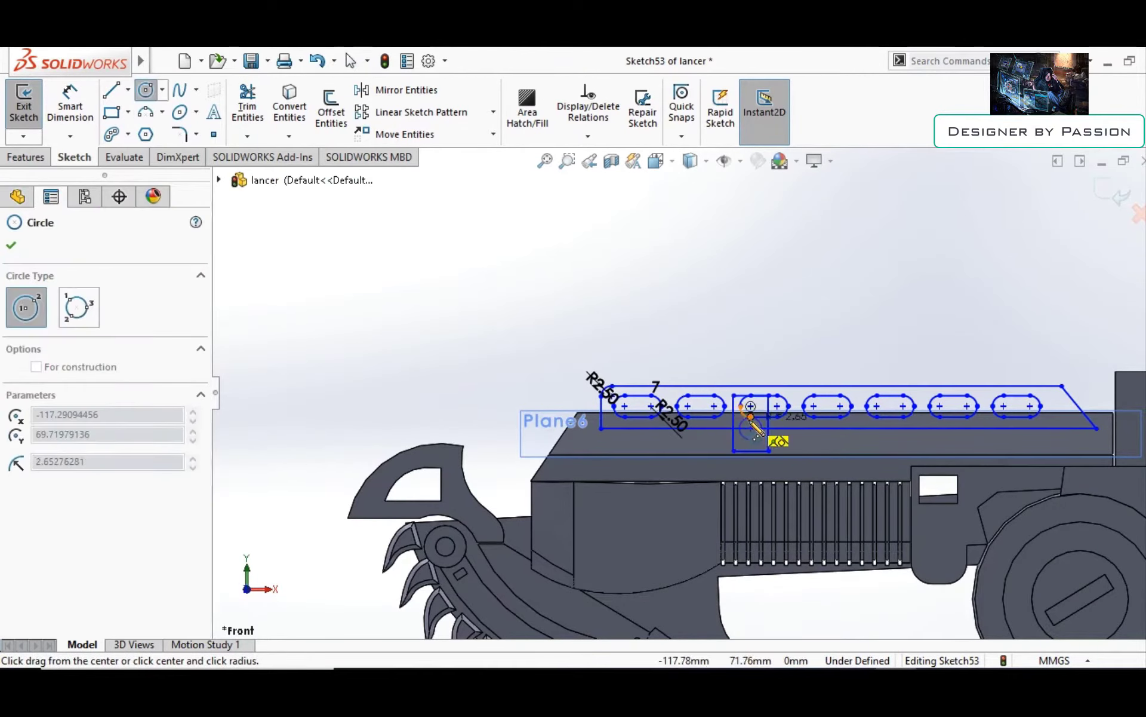
pyautogui.press('Escape')
# Trim the lines crossing the square and redraw its missing top edge
pyautogui.scroll(-2, 627, 350)
pyautogui.click(247, 110)
pyautogui.scroll(-1, 843, 434)
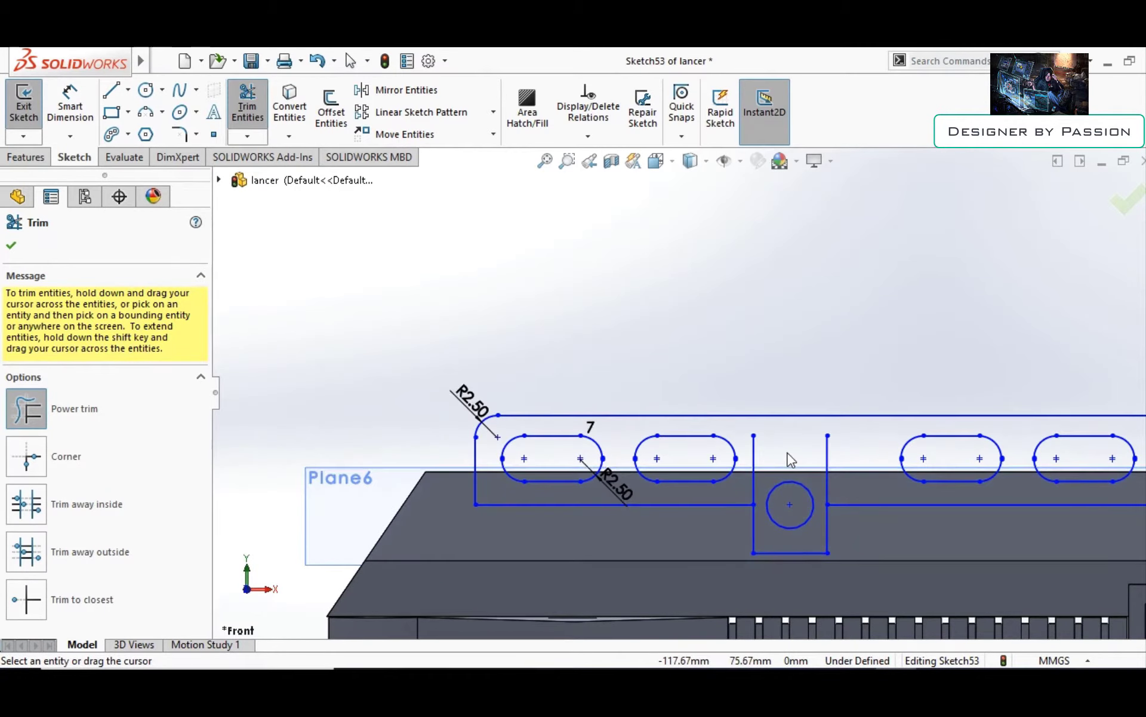
pyautogui.press('l')
pyautogui.click(754, 435)
pyautogui.click(828, 435)
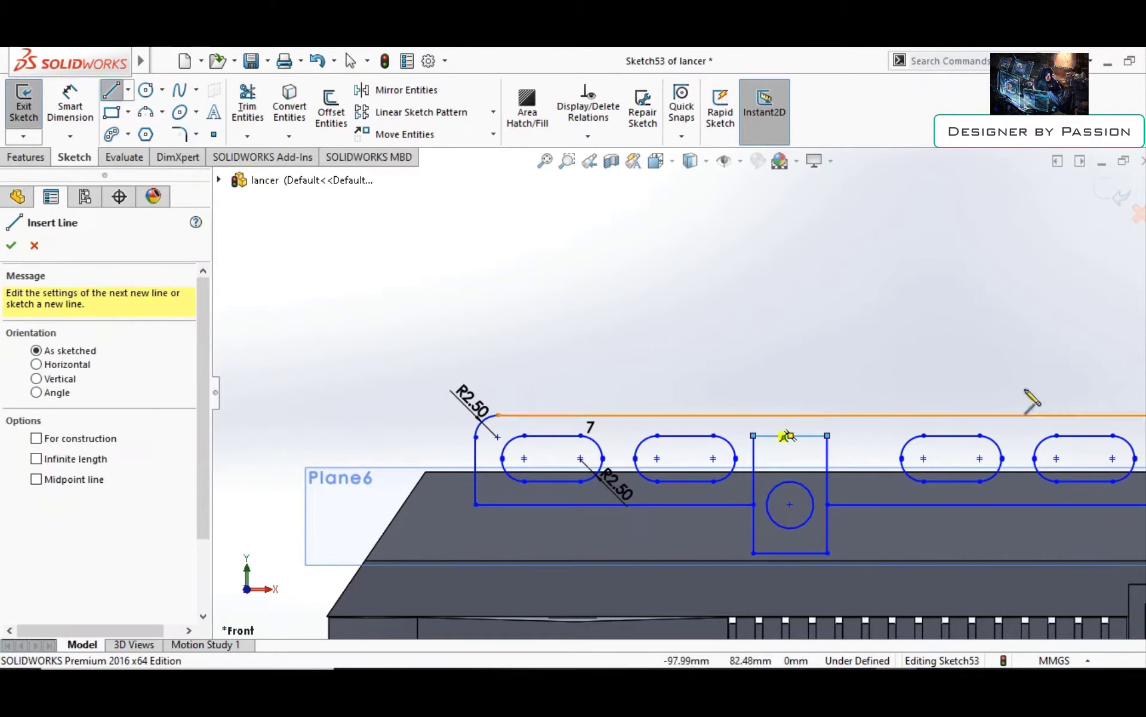
pyautogui.press('Escape')
pyautogui.scroll(3, 744, 417)
pyautogui.scroll(-3, 744, 417)
# Move two slots to new positions along the rail
pyautogui.click(406, 134)
pyautogui.scroll(-2, 623, 257)
pyautogui.click(814, 432)
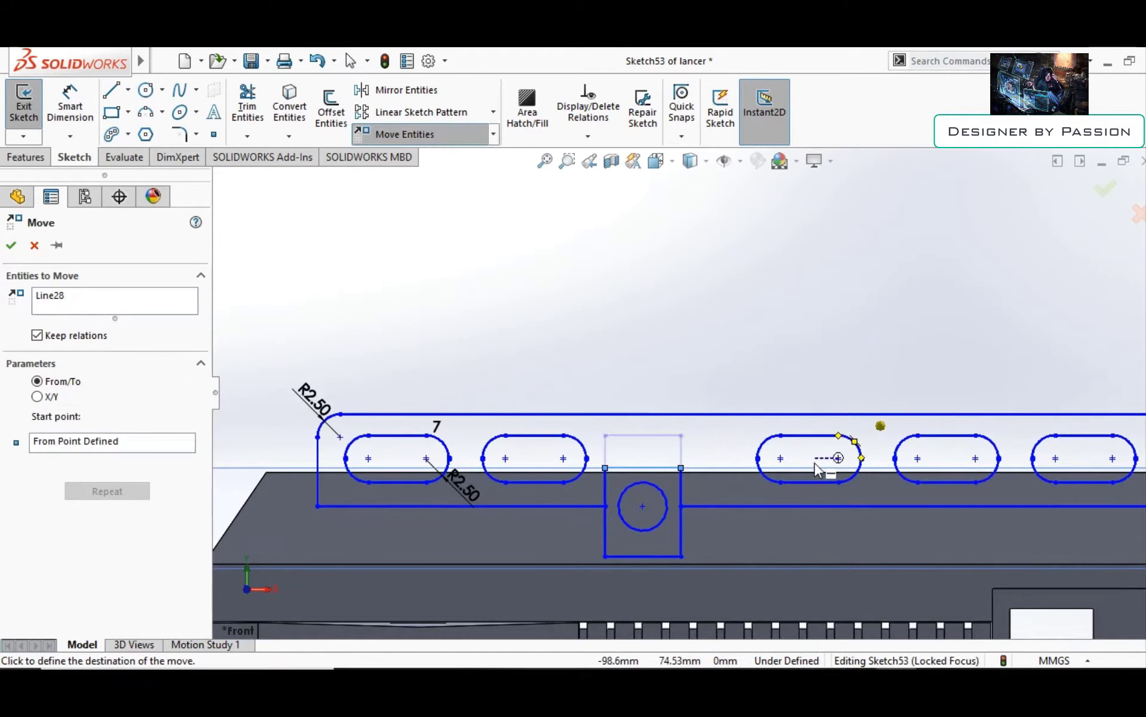
pyautogui.press('Escape')
pyautogui.click(406, 134)
pyautogui.moveTo(868, 427); pyautogui.dragTo(749, 486)
pyautogui.click(72, 514)
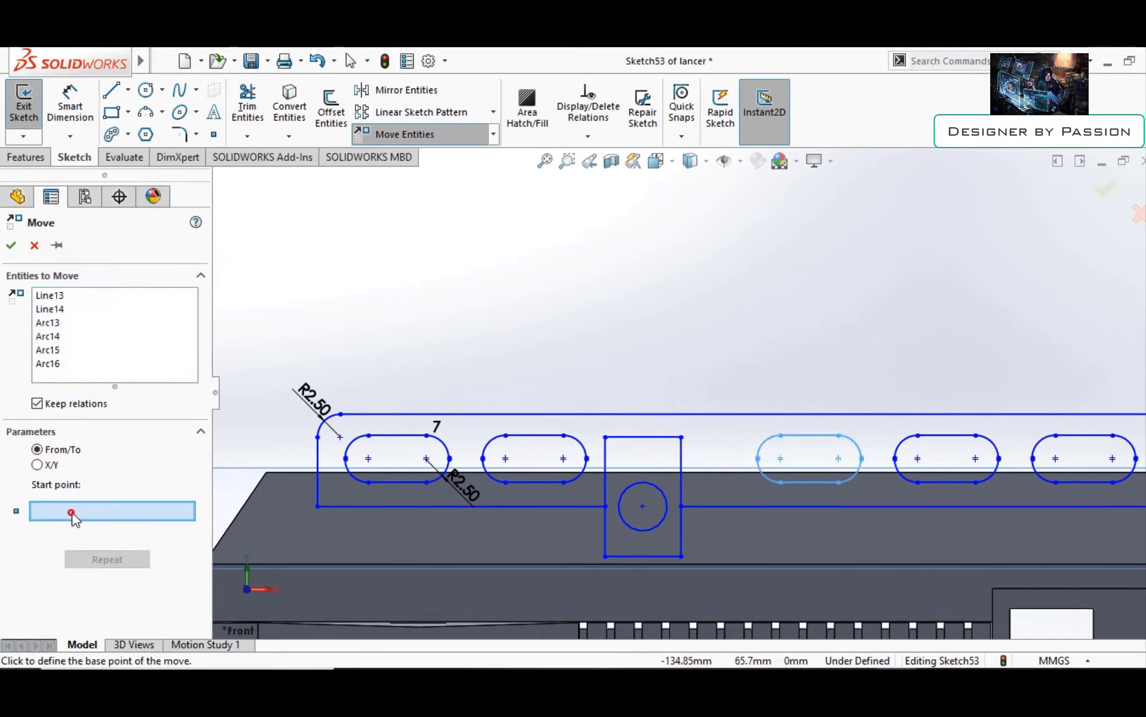
pyautogui.click(757, 458)
pyautogui.click(756, 460)
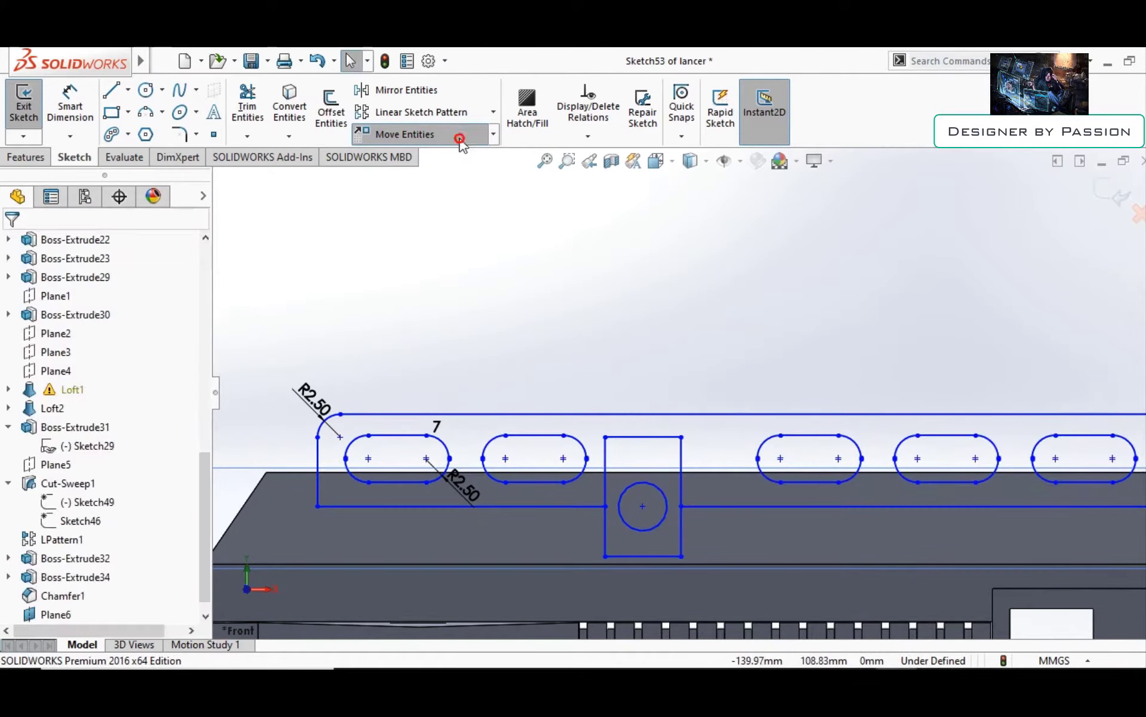
pyautogui.click(461, 136)
pyautogui.moveTo(775, 478); pyautogui.dragTo(800, 440)
pyautogui.click(801, 440)
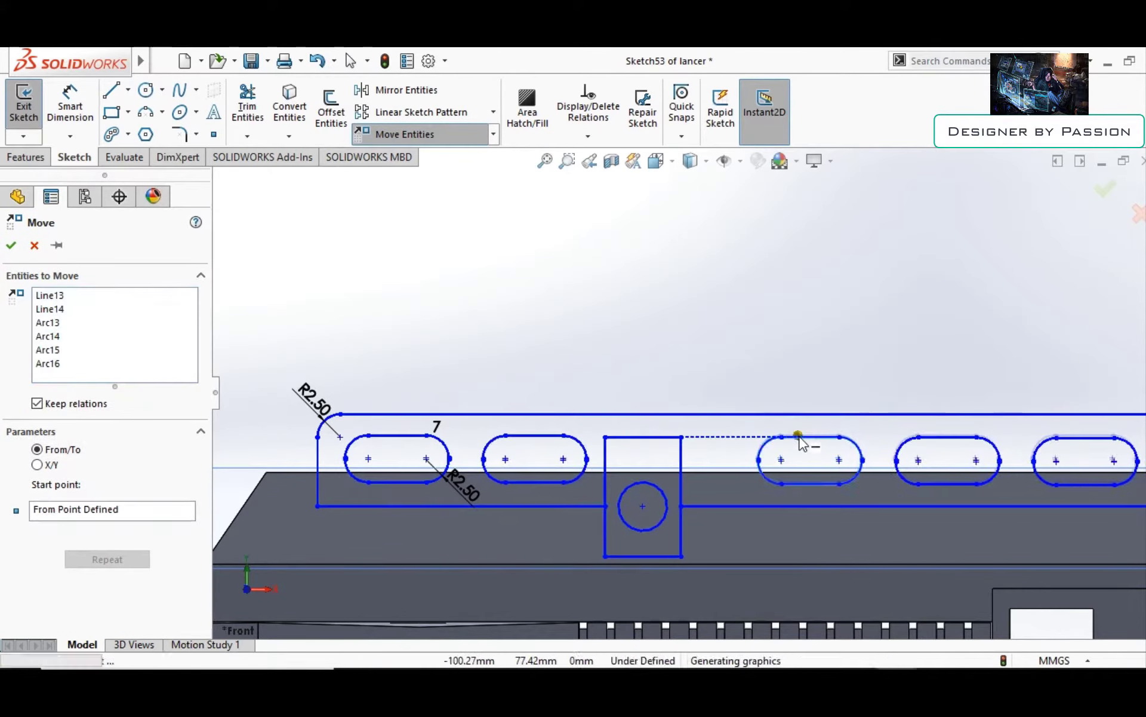
# Trim away the square's lower part and exit Sketch53
pyautogui.scroll(3, 662, 388)
pyautogui.scroll(-3, 701, 450)
pyautogui.scroll(3, 704, 451)
pyautogui.scroll(-2, 675, 413)
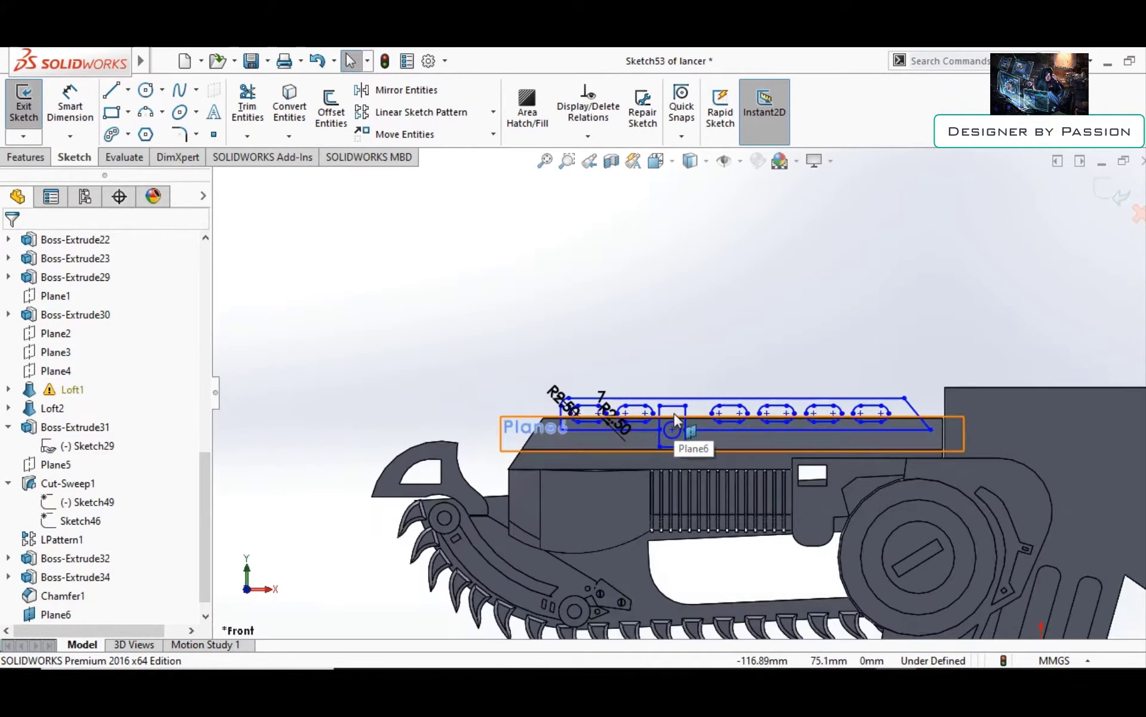
pyautogui.scroll(-1, 659, 377)
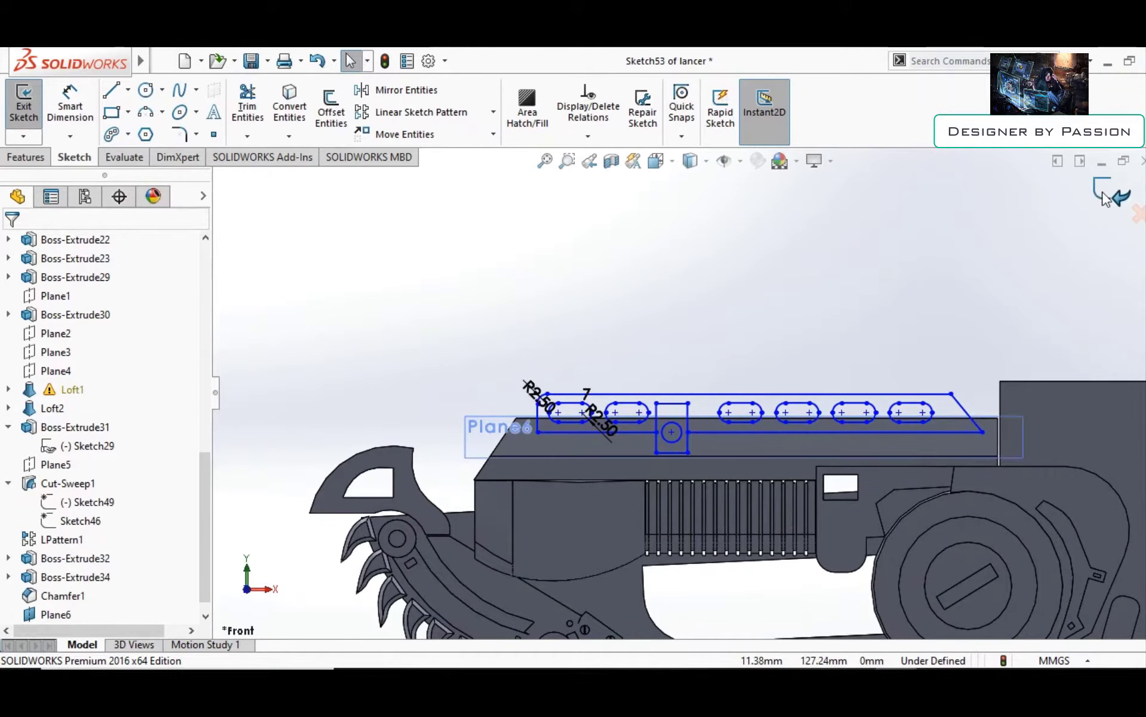
pyautogui.scroll(3, 746, 338)
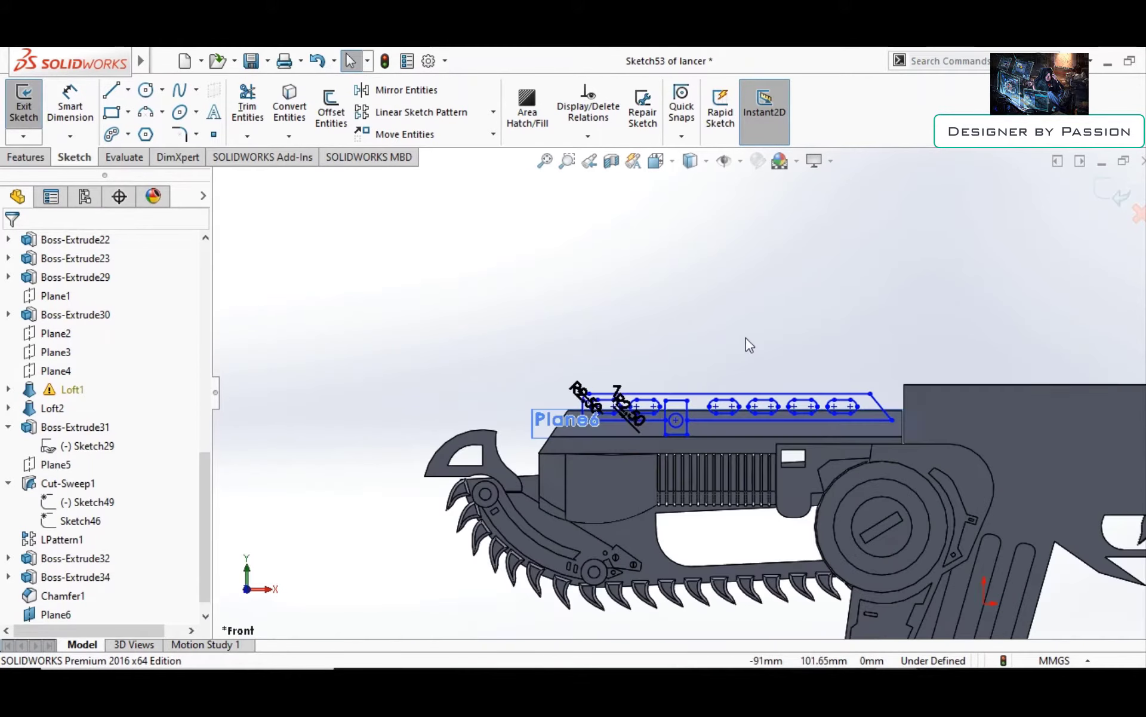
pyautogui.scroll(-5, 654, 417)
pyautogui.moveTo(655, 417); pyautogui.dragTo(655, 471, button='right')
pyautogui.click(655, 472)
pyautogui.press('Escape')
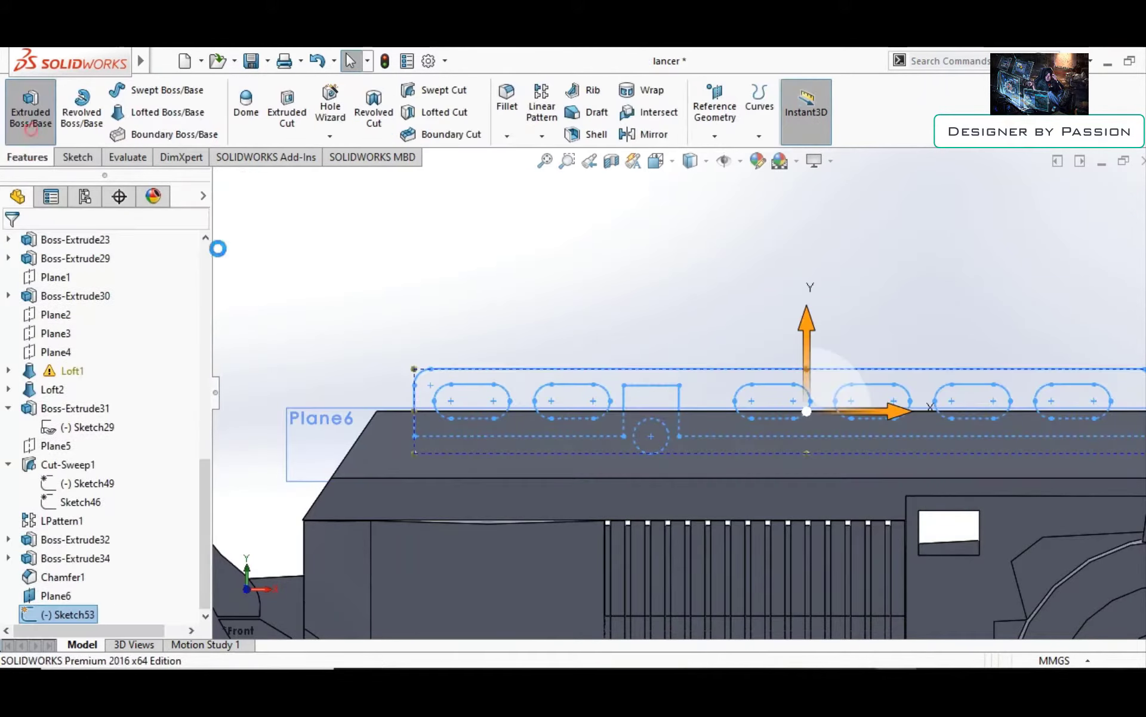
# Start a Sketch53 extrusion set to Mid Plane with Thin Feature turned on
pyautogui.click(504, 384)
pyautogui.click(678, 314)
pyautogui.moveTo(678, 315)
pyautogui.mouseDown(button='middle')
pyautogui.moveTo(733, 297)
pyautogui.moveTo(581, 415)
pyautogui.mouseUp(button='middle')
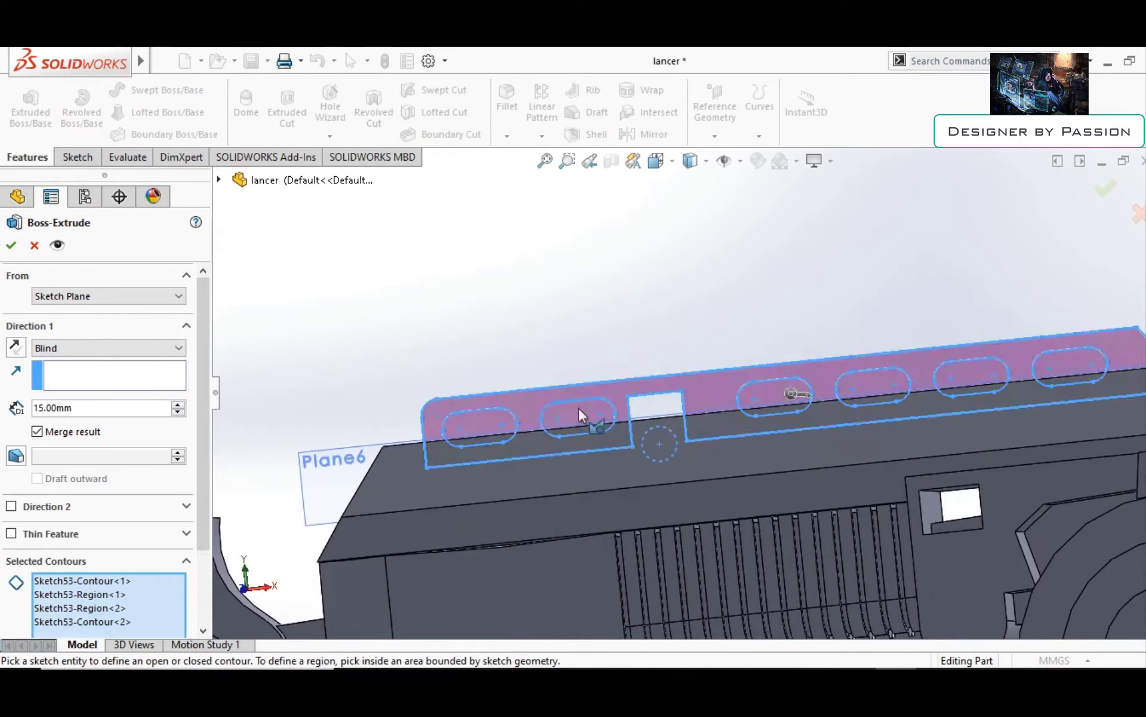
pyautogui.rightClick(145, 588)
pyautogui.click(191, 599)
pyautogui.click(107, 347)
pyautogui.click(66, 445)
# Pick the rail and plate contours, try a 5.00 mm depth, then cancel the extrusion
pyautogui.click(472, 404)
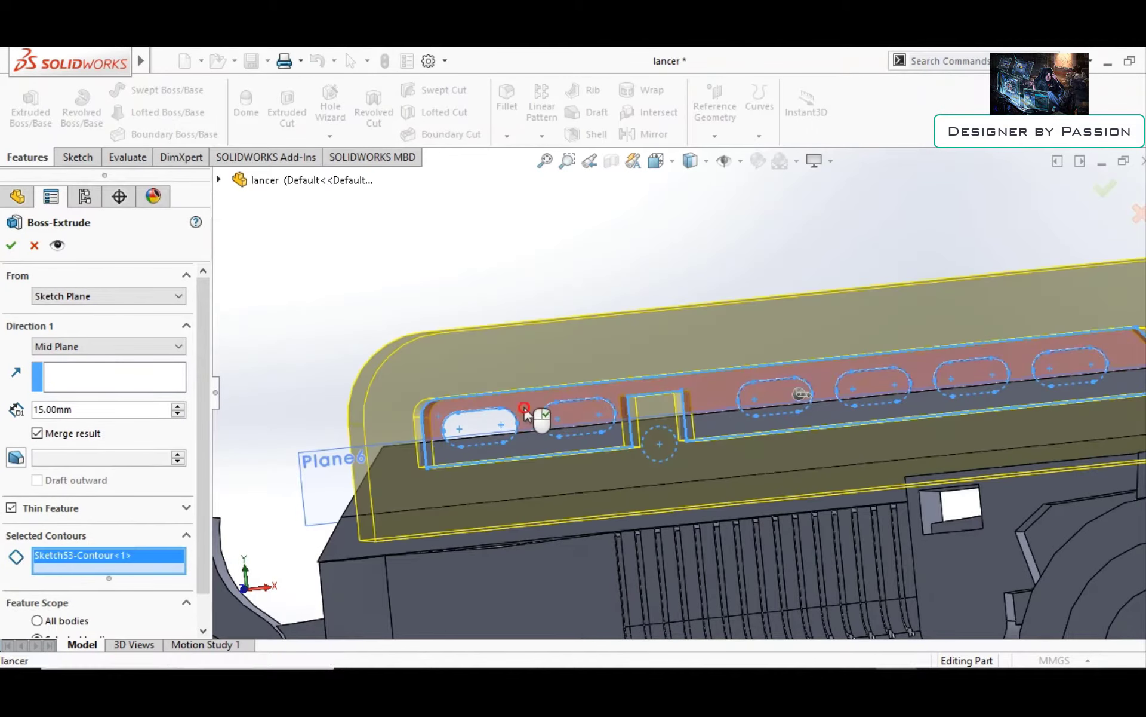
pyautogui.click(798, 394)
pyautogui.scroll(2, 739, 394)
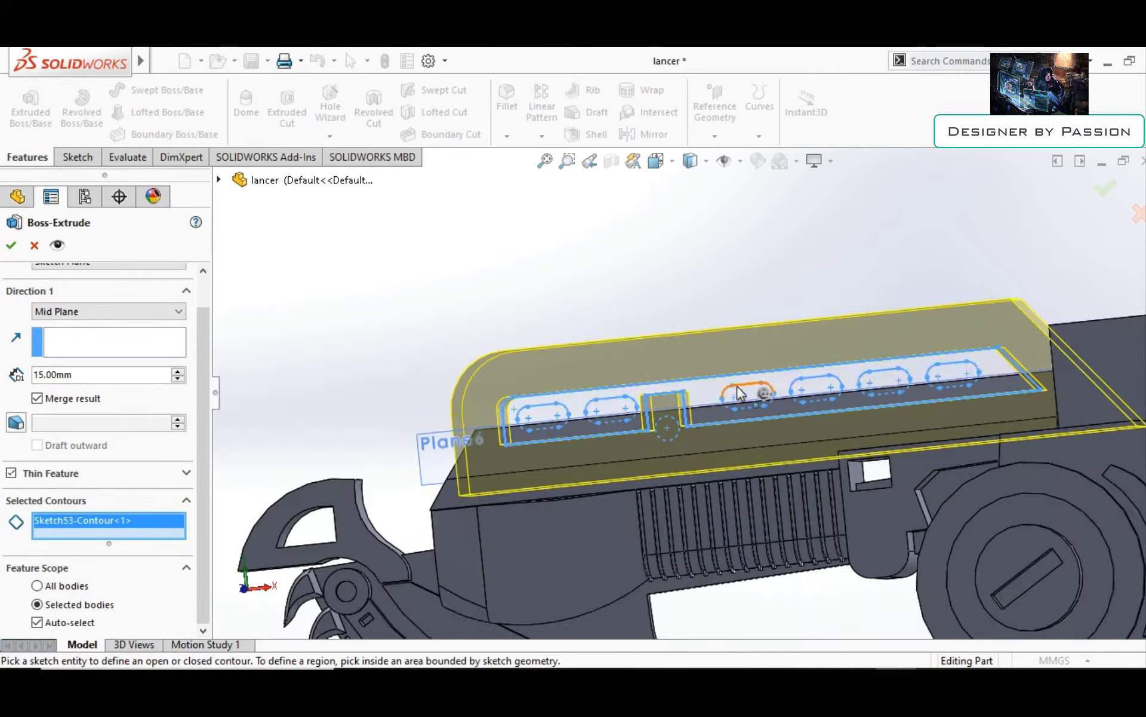
pyautogui.click(591, 410)
pyautogui.click(583, 435)
pyautogui.moveTo(583, 434)
pyautogui.mouseDown(button='middle')
pyautogui.moveTo(688, 367)
pyautogui.moveTo(607, 394)
pyautogui.mouseUp(button='middle')
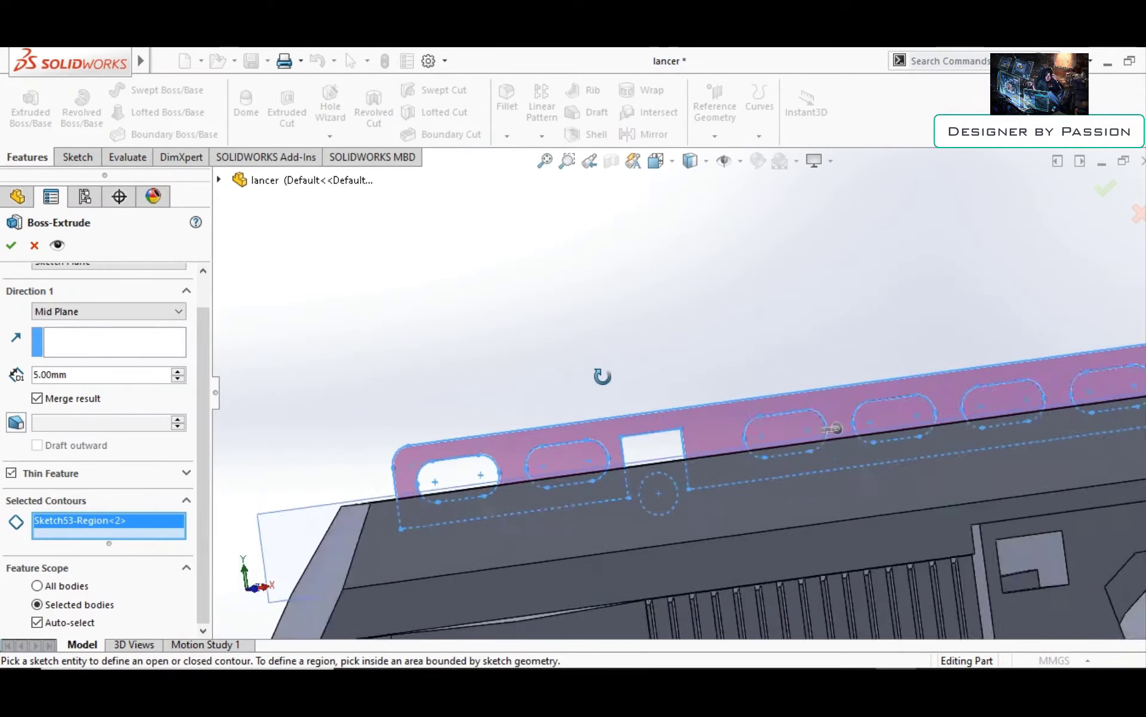
pyautogui.scroll(-3, 606, 394)
pyautogui.click(1136, 212)
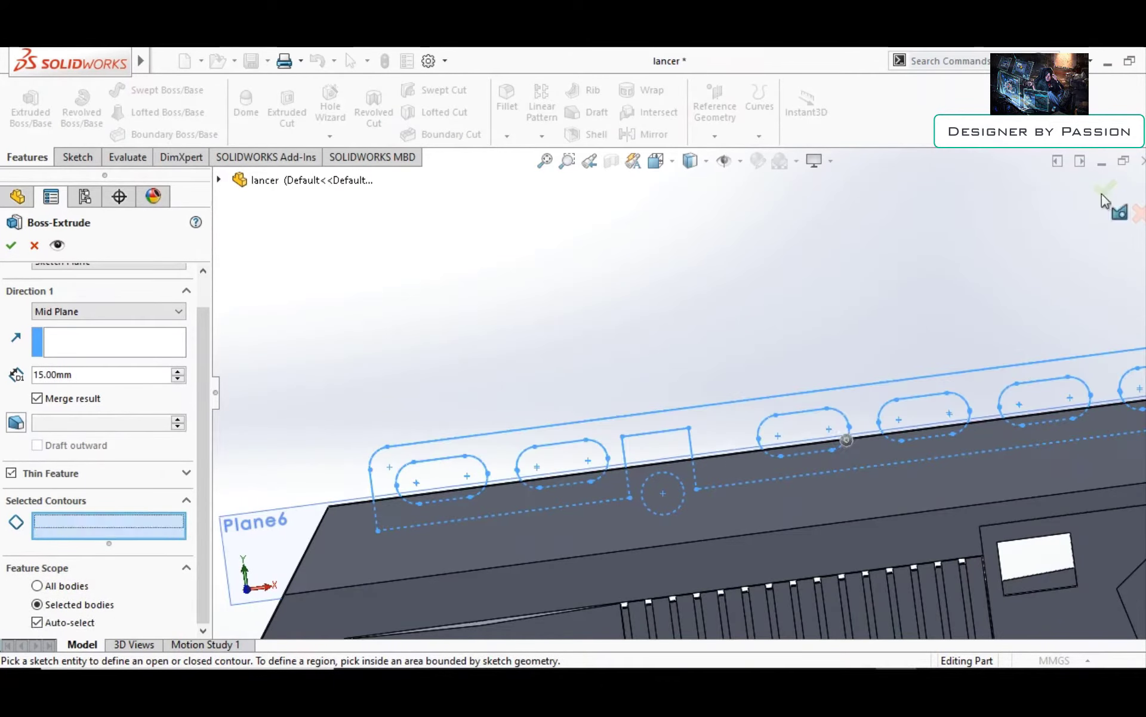
# Open Sketch53 for editing with Trim, then exit the sketch unchanged
pyautogui.scroll(2, 1130, 411)
pyautogui.click(76, 157)
pyautogui.click(24, 108)
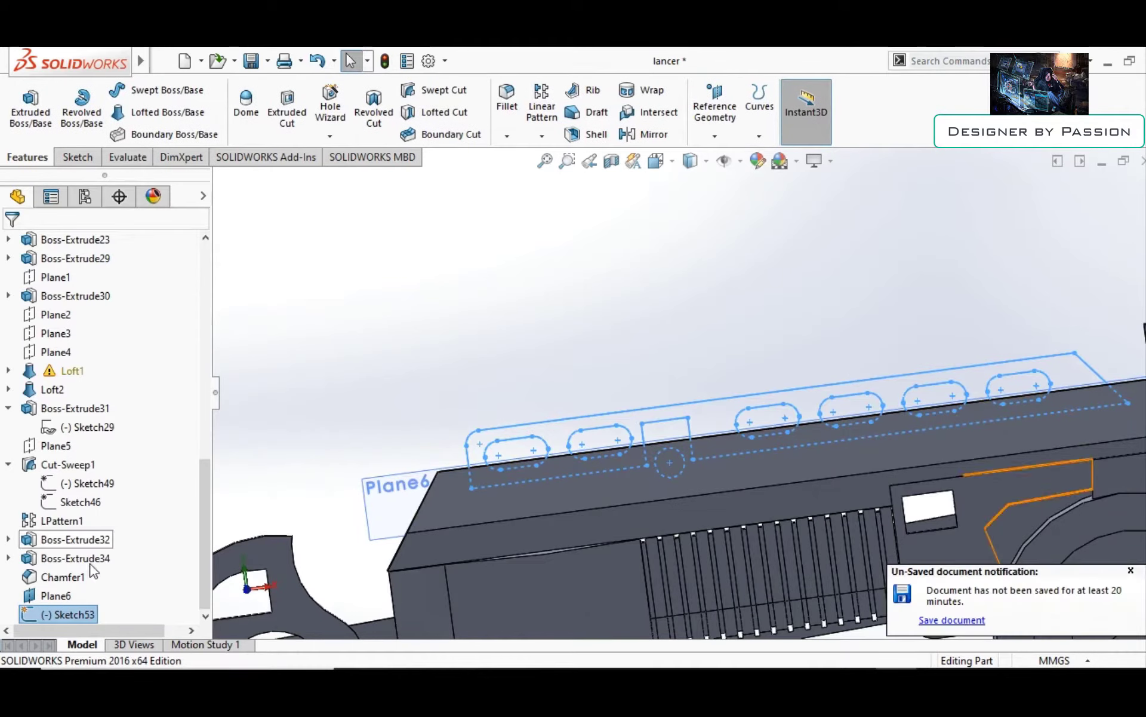
pyautogui.click(247, 108)
pyautogui.scroll(-3, 693, 395)
pyautogui.scroll(3, 693, 395)
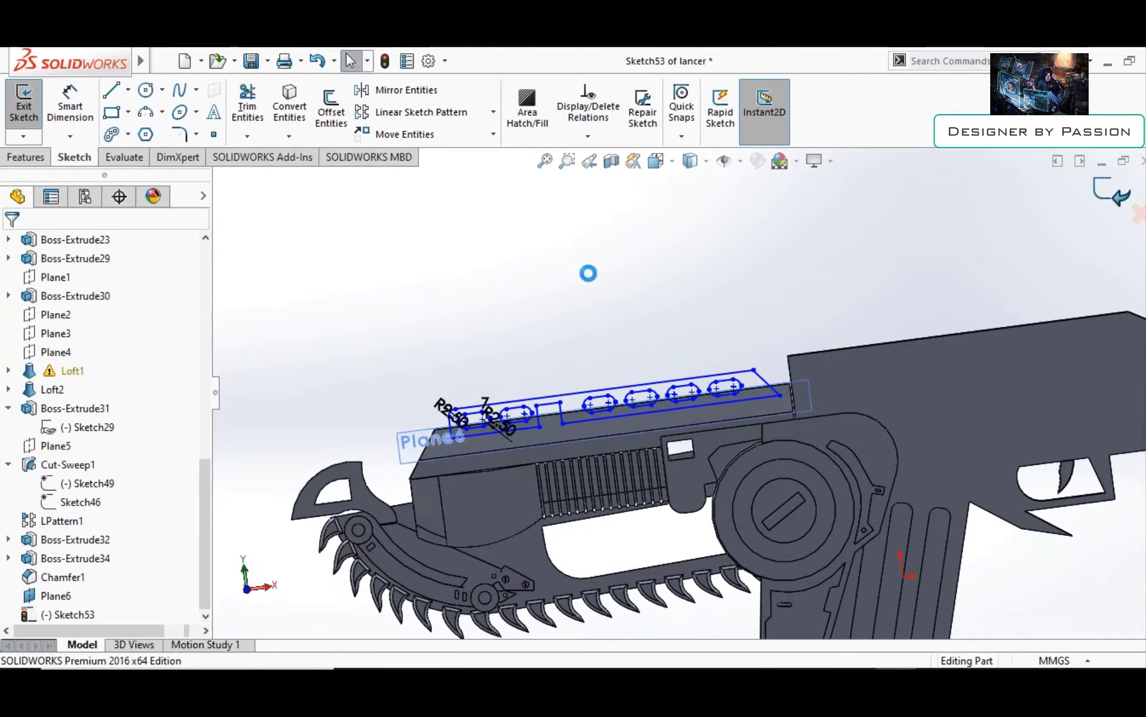
pyautogui.click(30, 108)
# Extrude the rail sketch again with a 10.00 mm depth
pyautogui.click(152, 349)
pyautogui.moveTo(418, 358)
pyautogui.mouseDown(button='middle')
pyautogui.moveTo(382, 377)
pyautogui.moveTo(439, 418)
pyautogui.mouseUp(button='middle')
pyautogui.click(75, 409)
pyautogui.write('10')
pyautogui.press('Return')
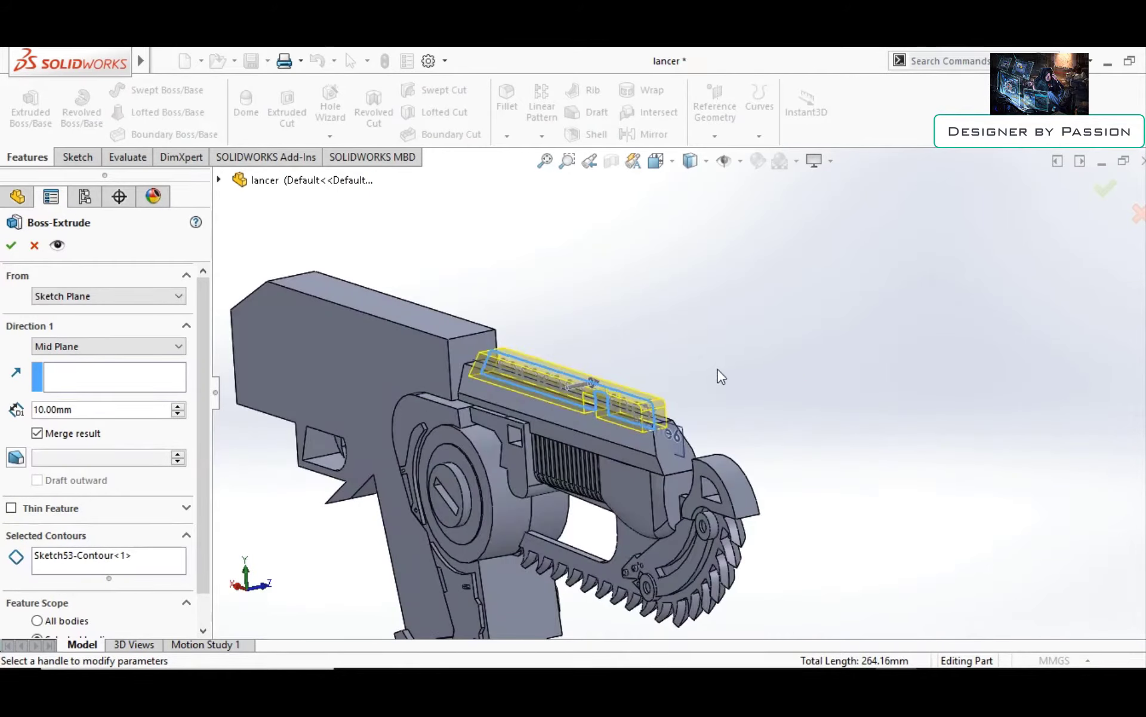
# Add the second slot contour to the preview, then cancel the extrusion without keeping it
pyautogui.moveTo(721, 377)
pyautogui.mouseDown(button='middle')
pyautogui.moveTo(724, 386)
pyautogui.moveTo(397, 392)
pyautogui.mouseUp(button='middle')
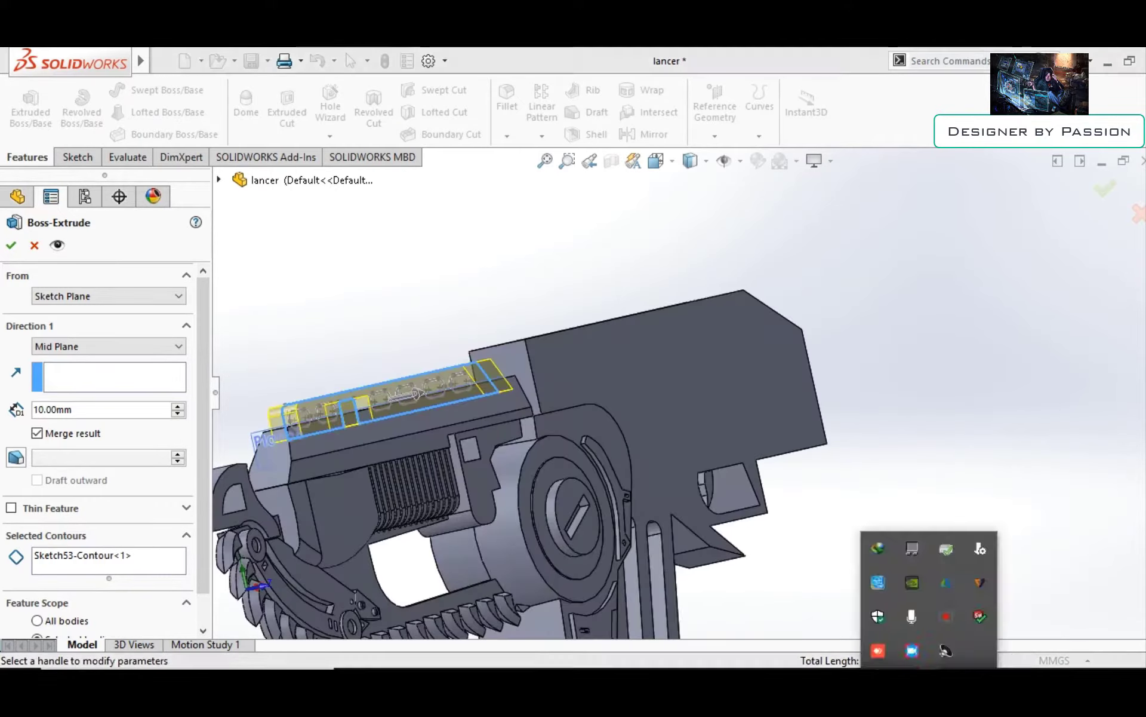
pyautogui.scroll(-2, 627, 334)
pyautogui.scroll(-5, 627, 334)
pyautogui.scroll(-2, 131, 473)
pyautogui.click(706, 343)
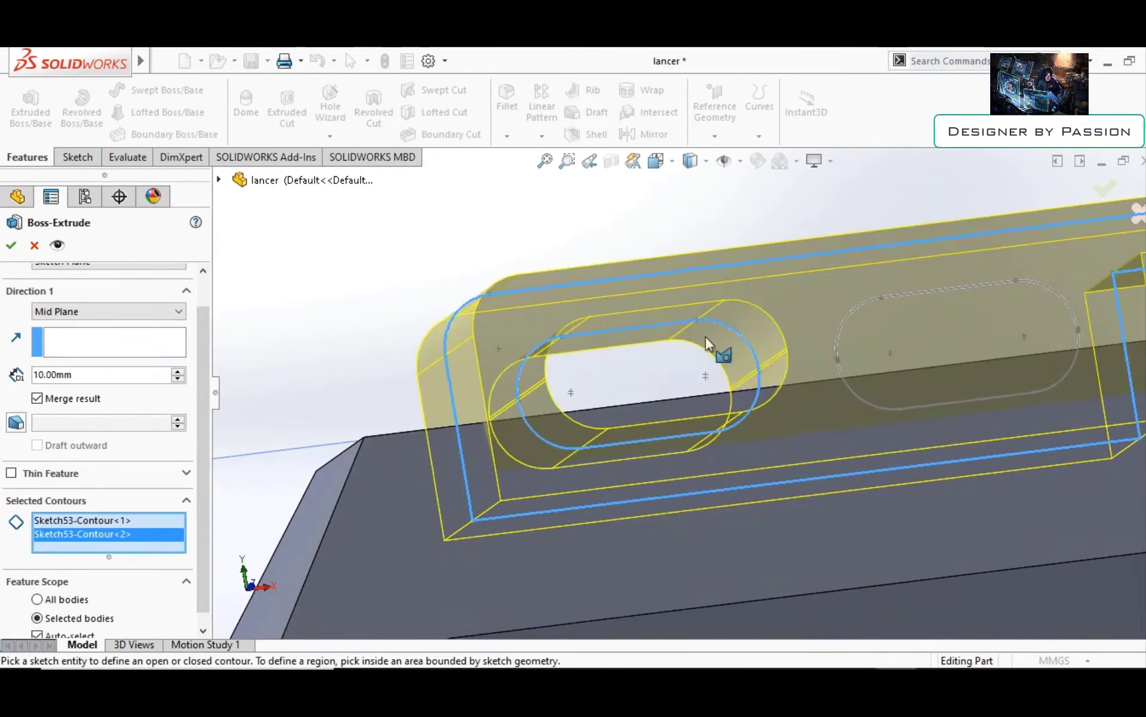
pyautogui.scroll(-2, 734, 383)
pyautogui.press('Escape')
pyautogui.scroll(-3, 681, 397)
pyautogui.scroll(-2, 1013, 392)
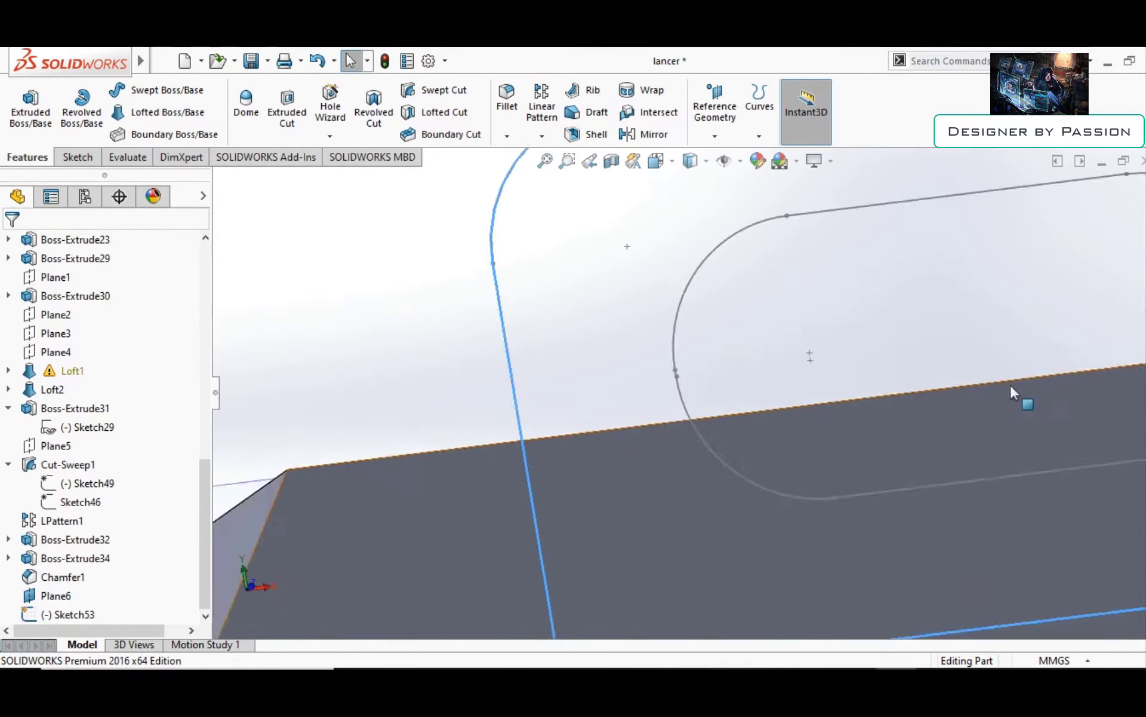
pyautogui.scroll(5, 1013, 393)
# Reopen Sketch53 and draw the vertical edge of a slot with the Line tool
pyautogui.rightClick(66, 614)
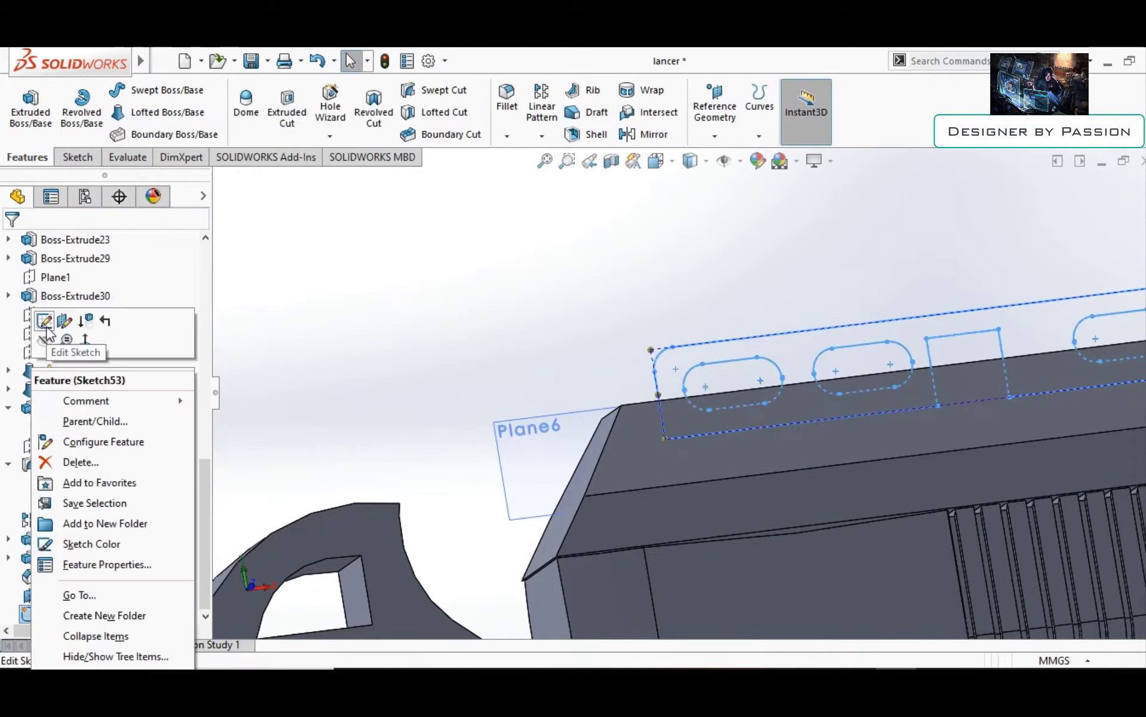
pyautogui.click(46, 325)
pyautogui.press('l')
pyautogui.scroll(2, 901, 382)
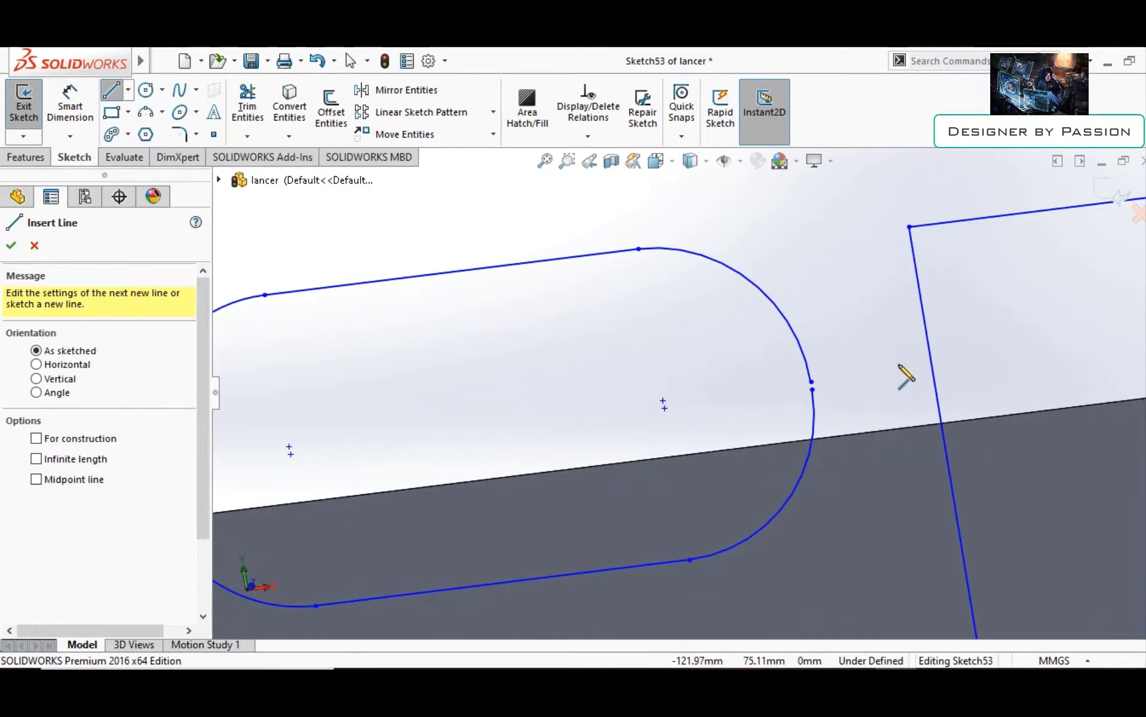
pyautogui.scroll(3, 899, 389)
pyautogui.click(783, 405)
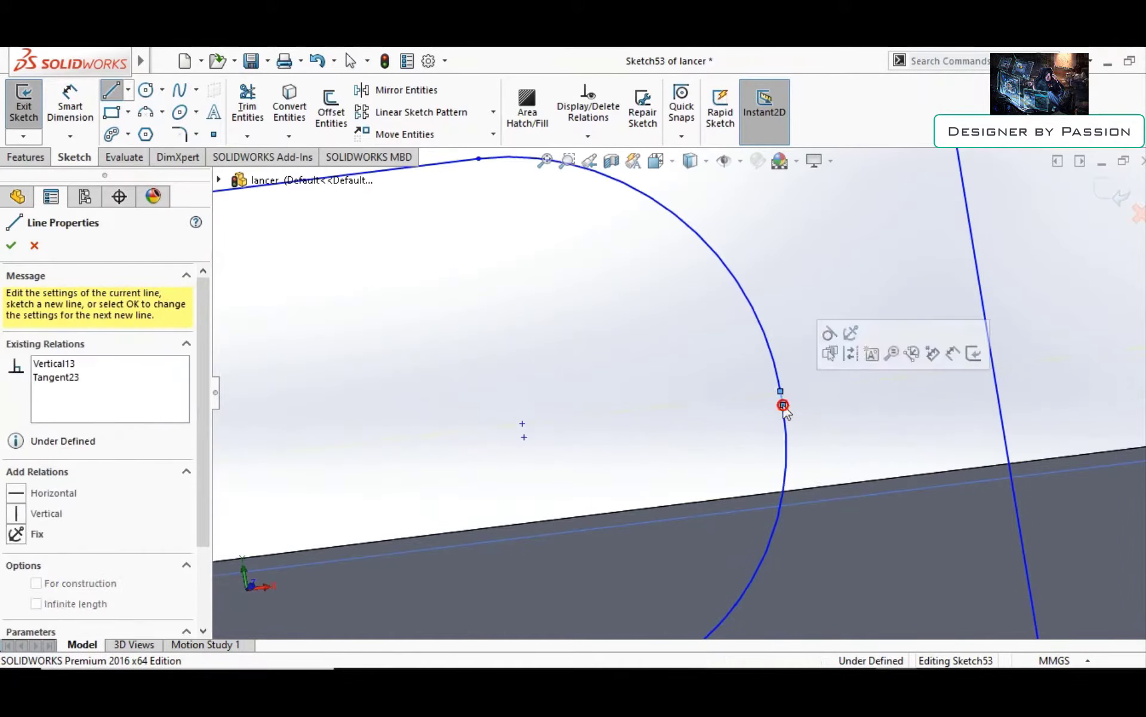
pyautogui.scroll(-3, 783, 404)
pyautogui.scroll(3, 776, 388)
pyautogui.click(801, 425)
# Close the rounded slot ends and complete the last slot outline
pyautogui.click(794, 396)
pyautogui.scroll(-3, 794, 396)
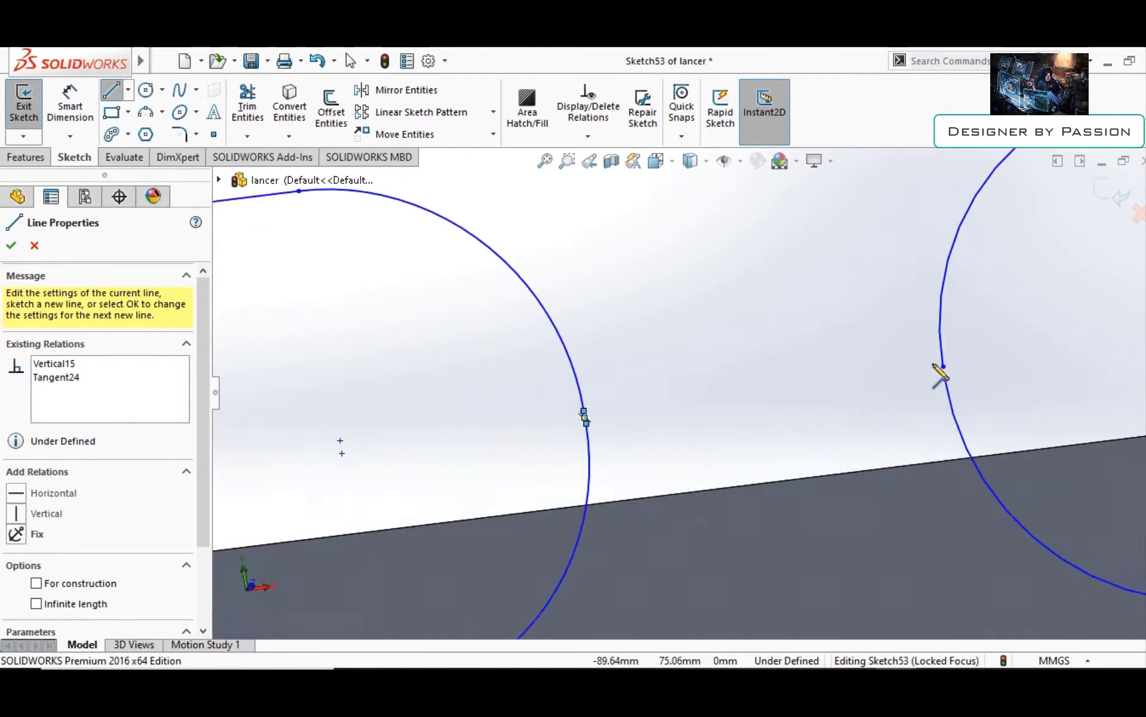
pyautogui.scroll(3, 776, 389)
pyautogui.click(760, 412)
pyautogui.click(749, 375)
pyautogui.scroll(-3, 896, 370)
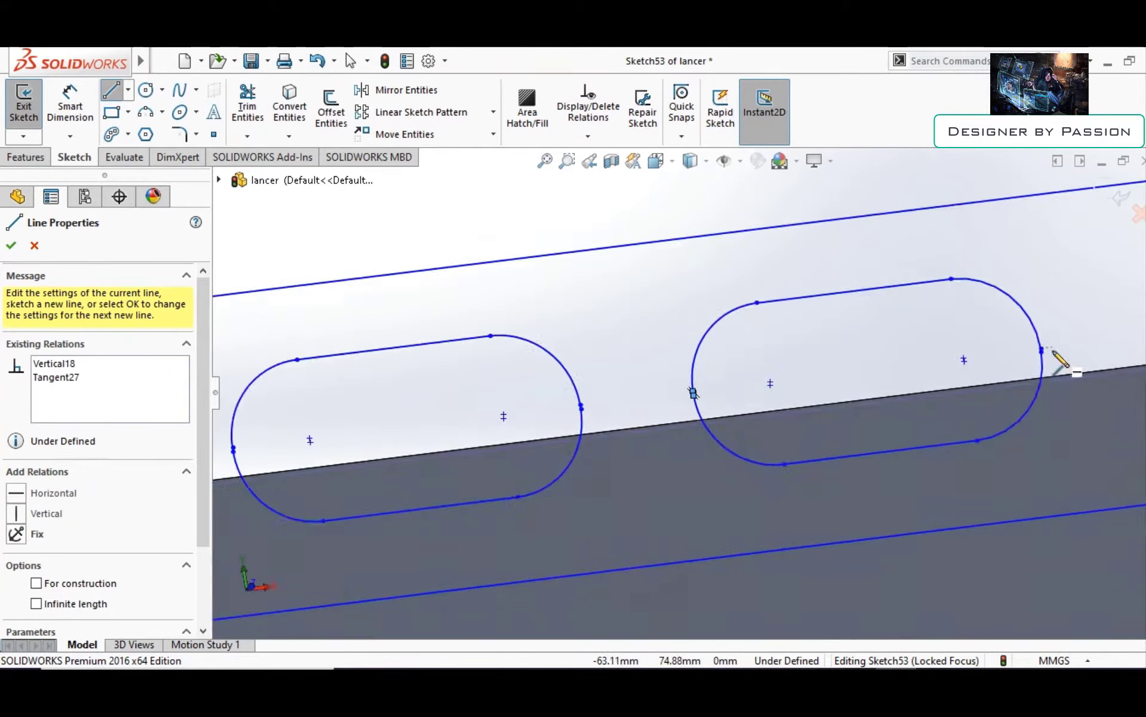
pyautogui.scroll(3, 852, 435)
pyautogui.click(787, 398)
pyautogui.scroll(-3, 474, 430)
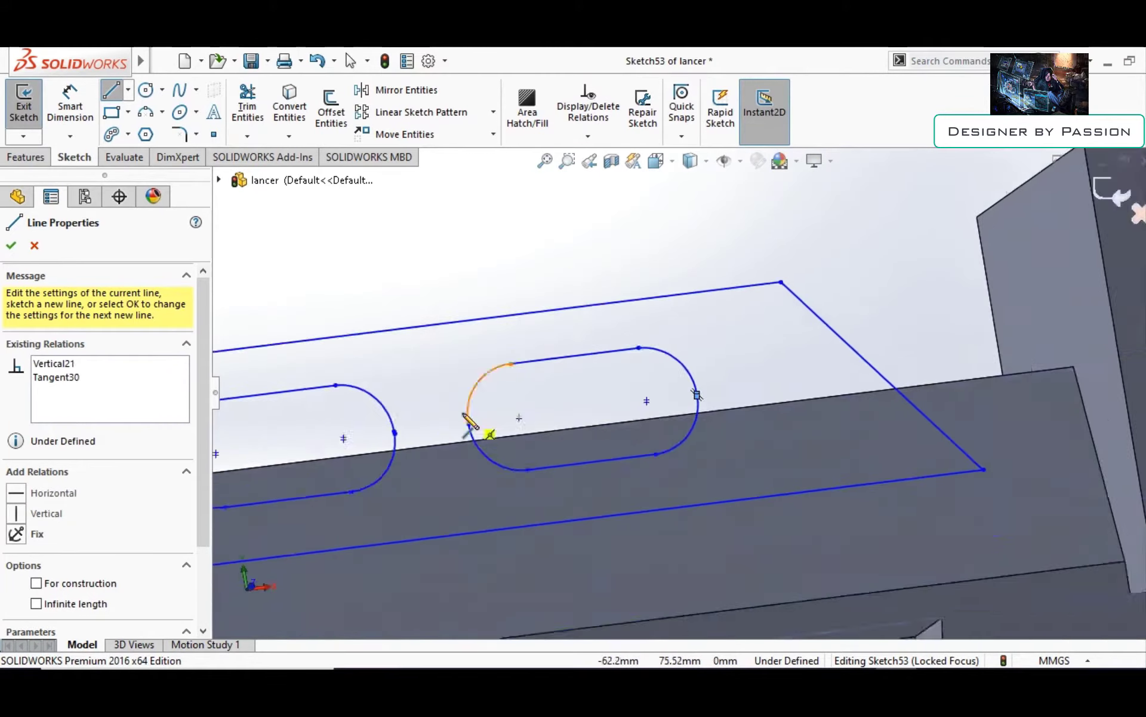
# Exit the sketch and extrude the rail sketch 10 mm mid-plane
pyautogui.press('Escape')
pyautogui.scroll(-3, 309, 358)
pyautogui.scroll(-2, 747, 266)
pyautogui.scroll(3, 550, 394)
pyautogui.click(549, 399)
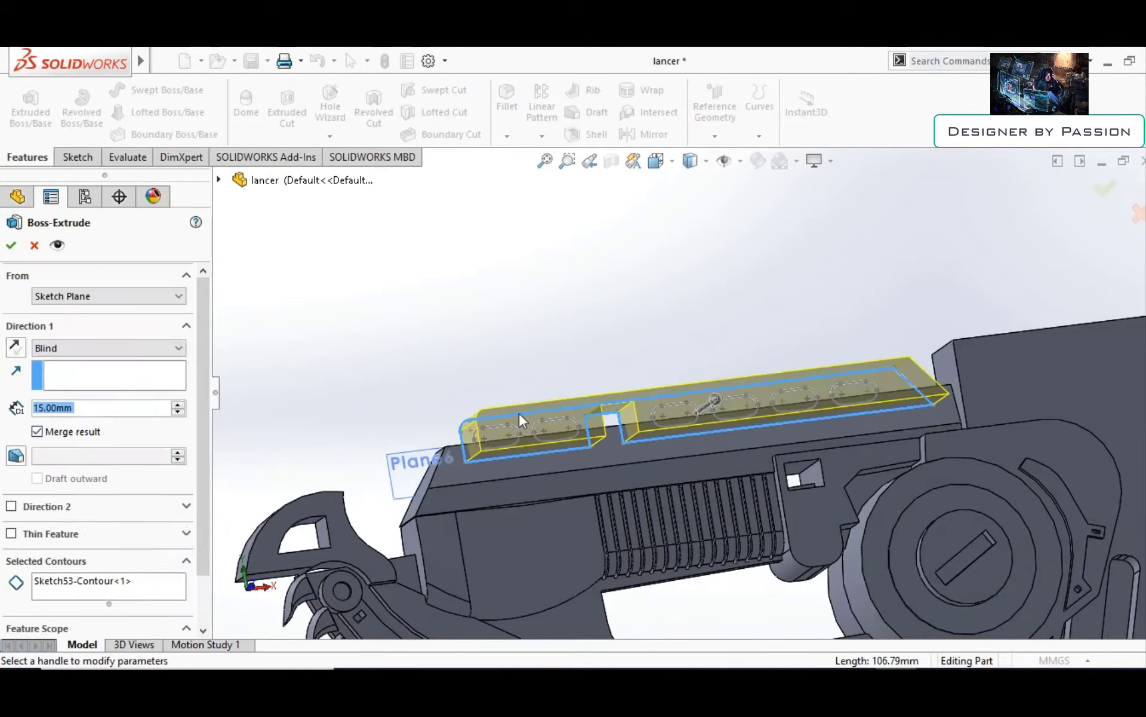
pyautogui.moveTo(519, 412)
pyautogui.mouseDown(button='middle')
pyautogui.moveTo(427, 386)
pyautogui.moveTo(467, 380)
pyautogui.mouseUp(button='middle')
pyautogui.write('10')
pyautogui.scroll(-1, 149, 399)
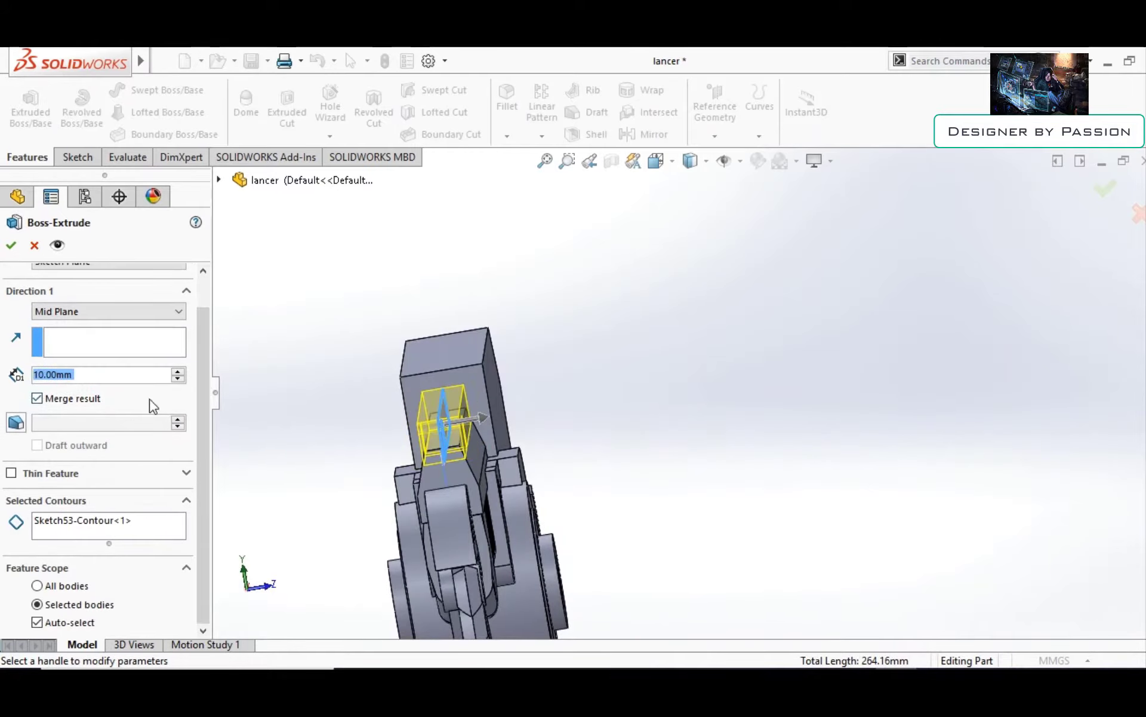
pyautogui.scroll(-5, 363, 416)
pyautogui.scroll(-5, 519, 333)
# Select the slot contours as extrusion regions and accept the slotted rail
pyautogui.click(114, 522)
pyautogui.click(486, 333)
pyautogui.click(639, 333)
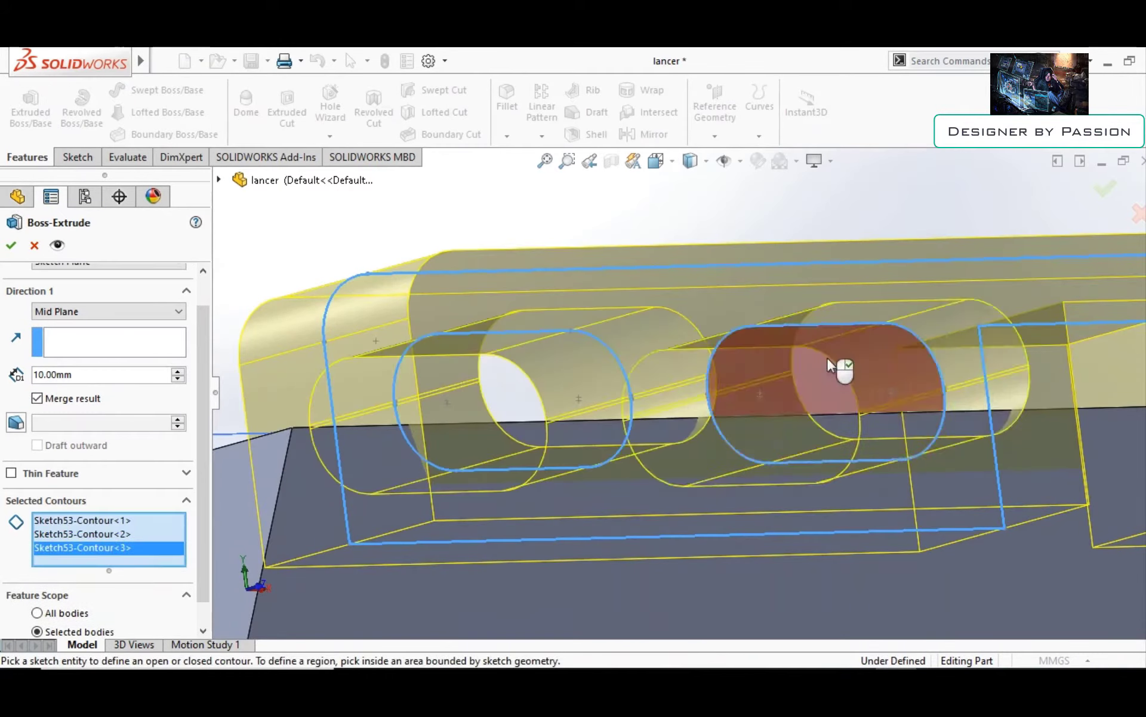
pyautogui.click(827, 356)
pyautogui.click(879, 378)
pyautogui.click(938, 404)
pyautogui.click(1024, 374)
pyautogui.scroll(10, 271, 346)
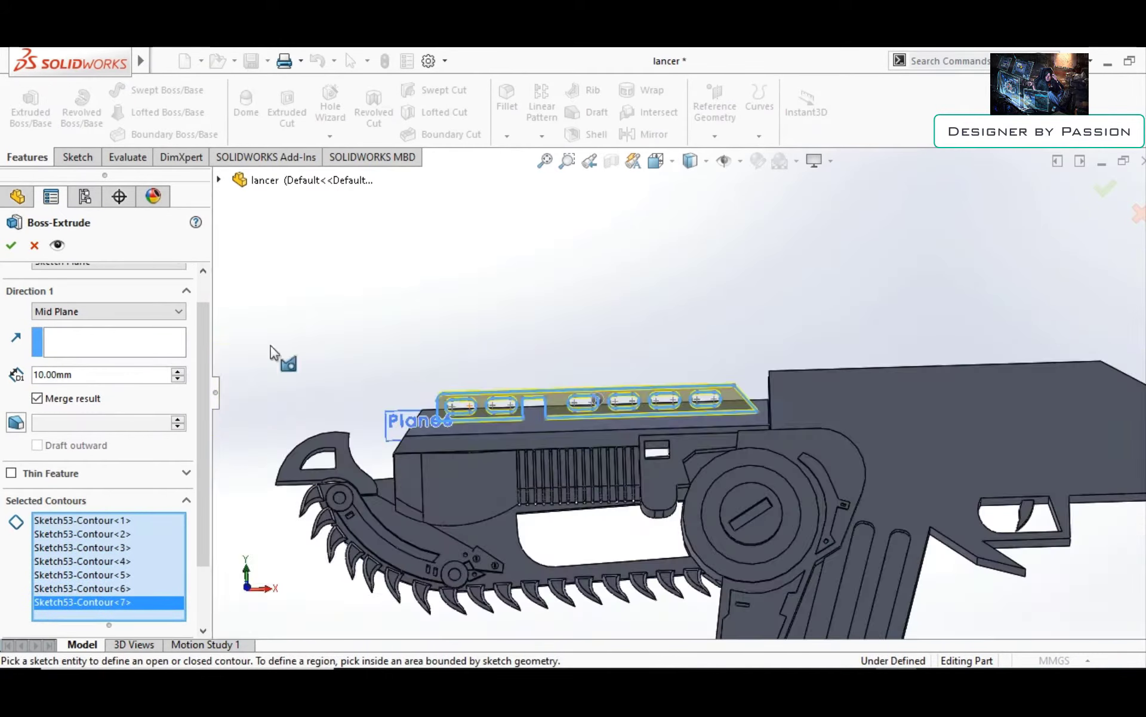
pyautogui.press('Return')
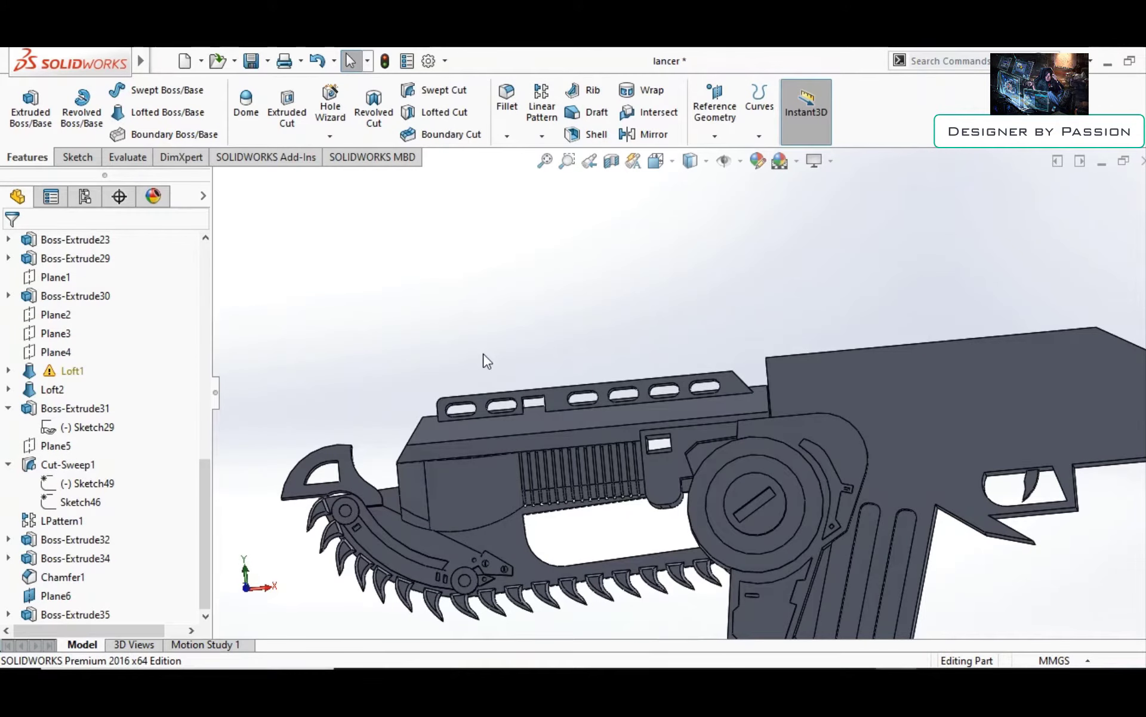
# Create Plane7 offset 162.50 mm from the Right Plane
pyautogui.press('f')
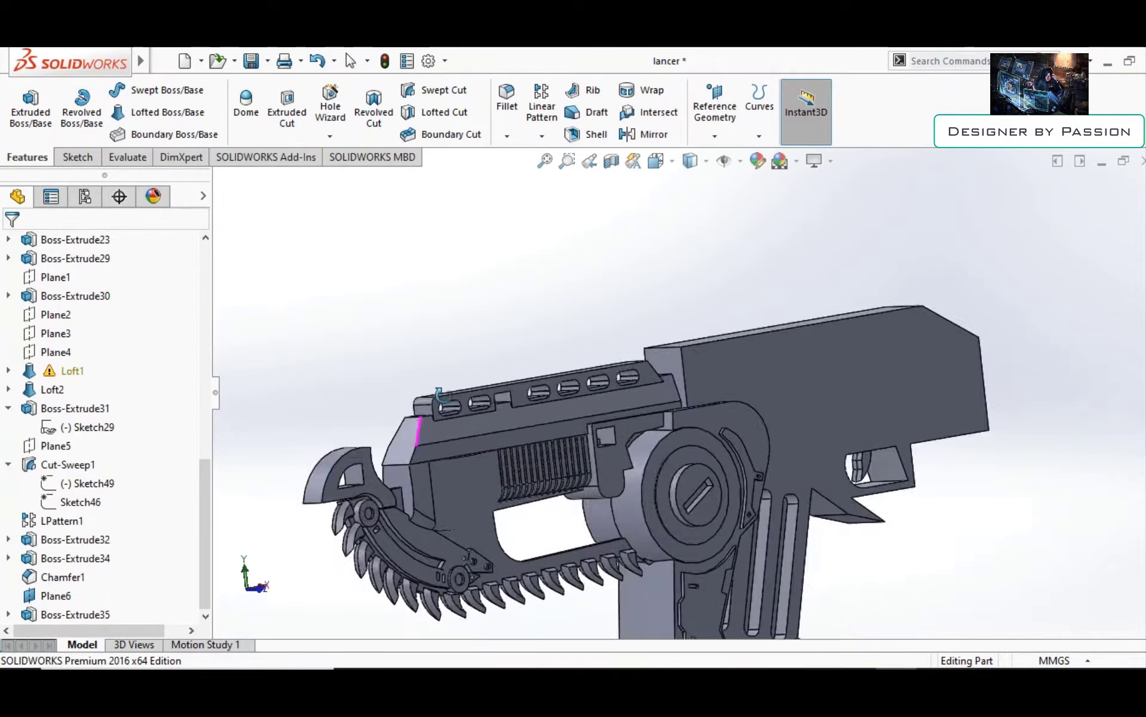
pyautogui.press('p')
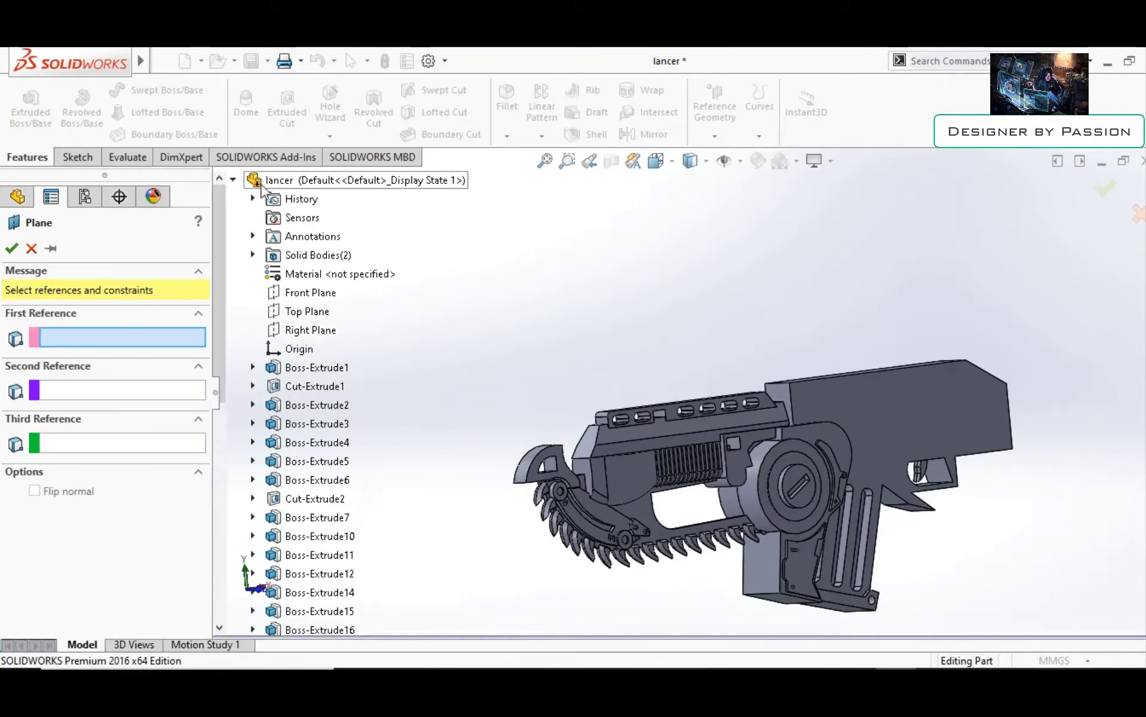
pyautogui.click(310, 331)
pyautogui.click(309, 332)
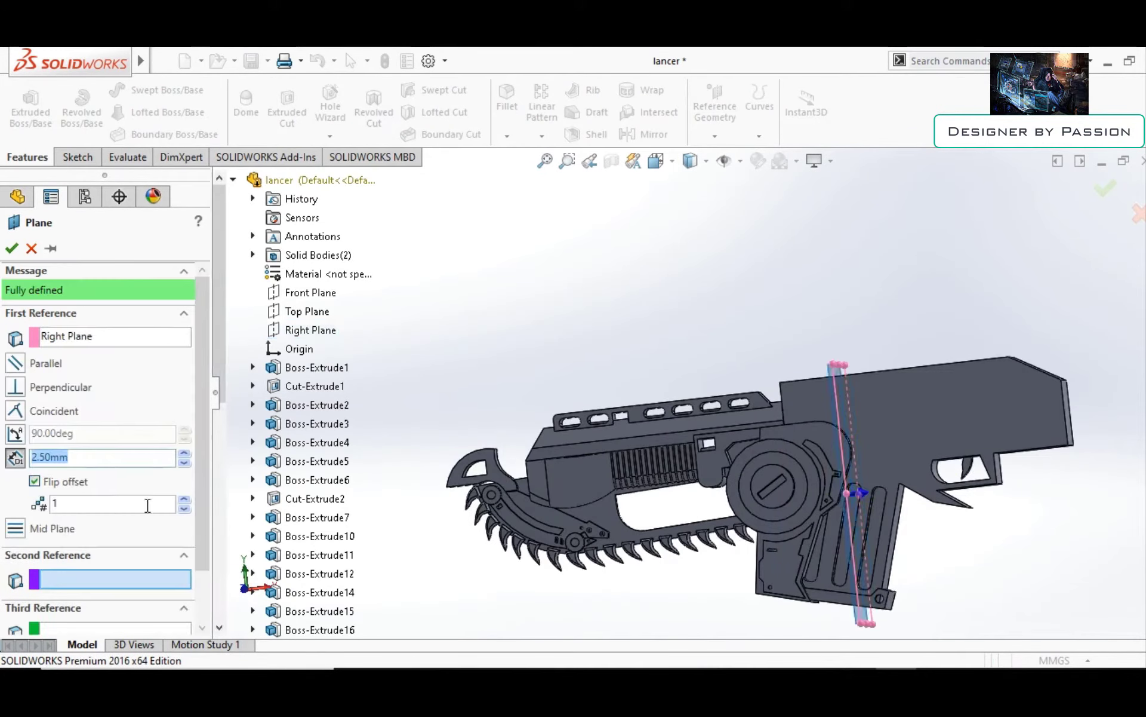
pyautogui.write('152.5')
pyautogui.click(184, 456)
pyautogui.moveTo(496, 412); pyautogui.dragTo(534, 407, button='middle')
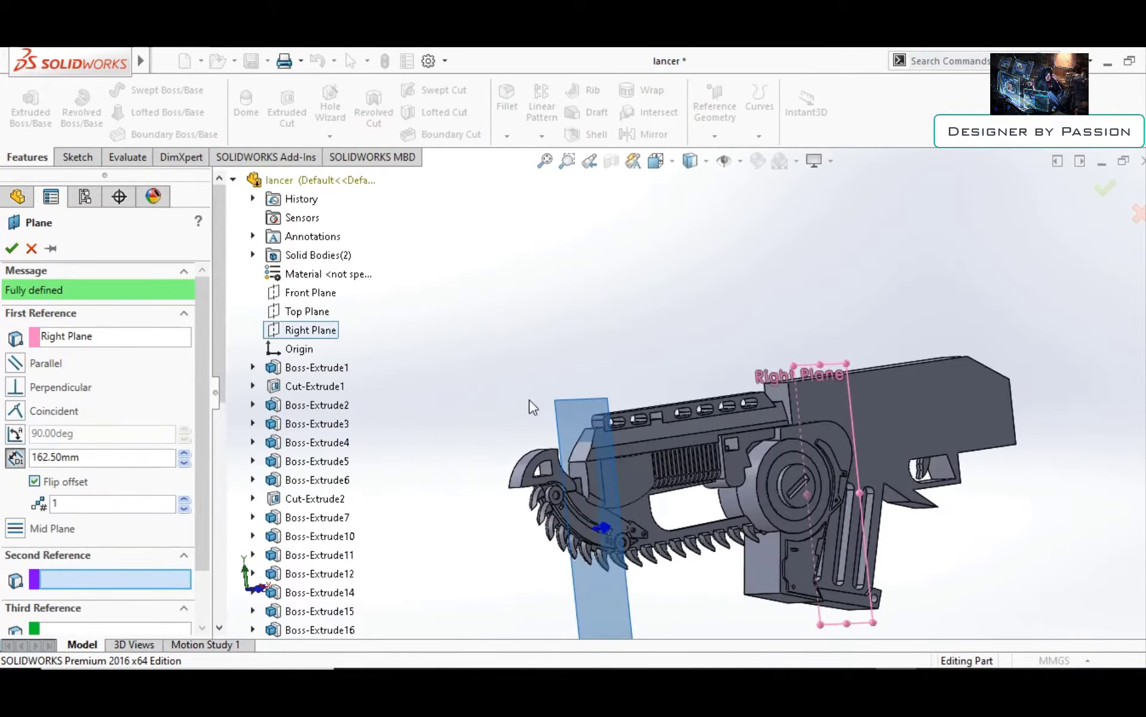
pyautogui.press('Return')
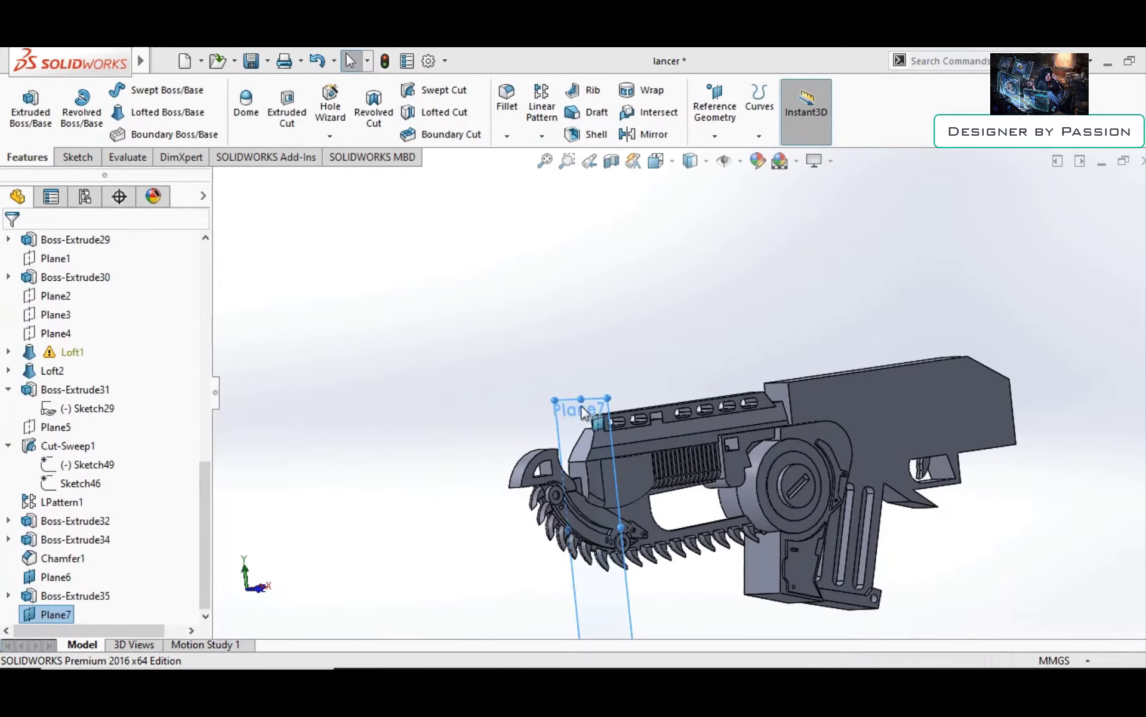
# Sketch a circle on Plane7 at the rail front and extrude it 132 mm into a cylinder
pyautogui.scroll(-5, 656, 299)
pyautogui.press('c')
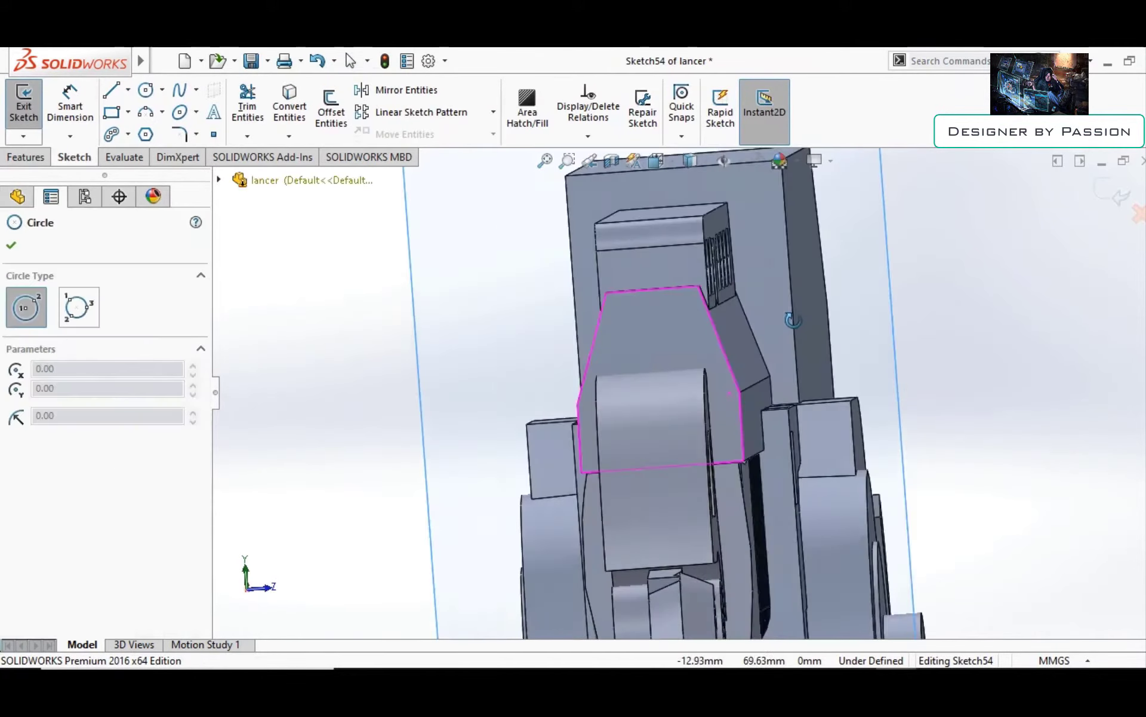
pyautogui.click(650, 290)
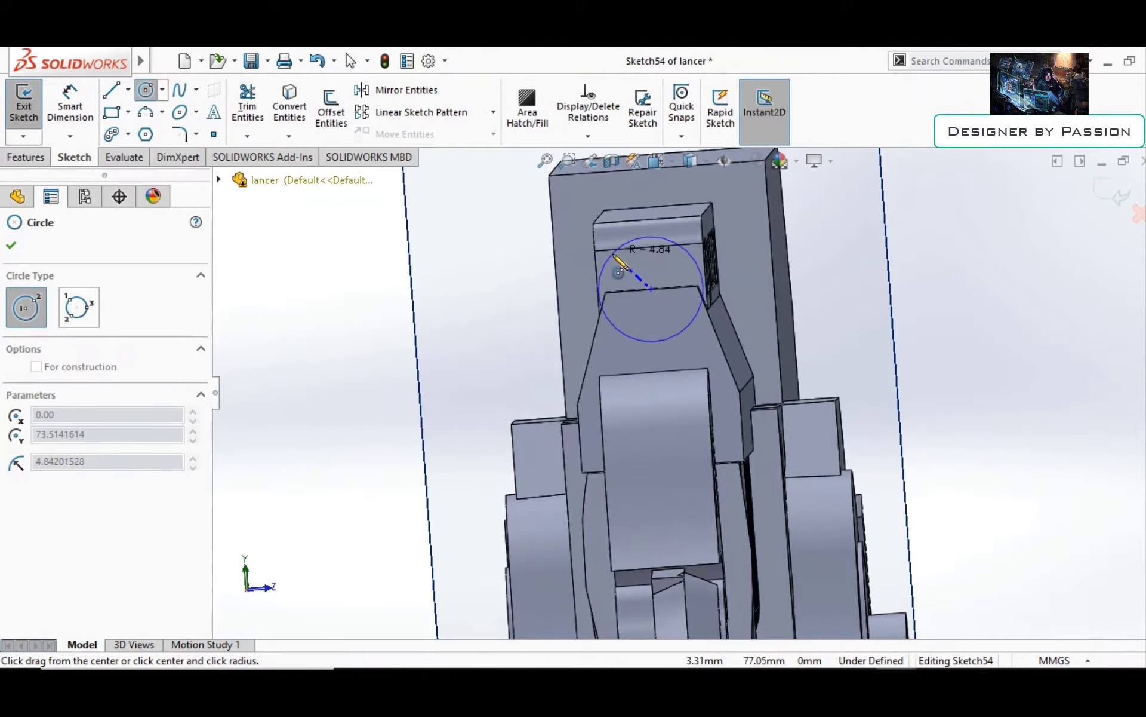
pyautogui.press('Escape')
pyautogui.scroll(5, 857, 350)
pyautogui.moveTo(857, 351); pyautogui.dragTo(519, 418, button='middle')
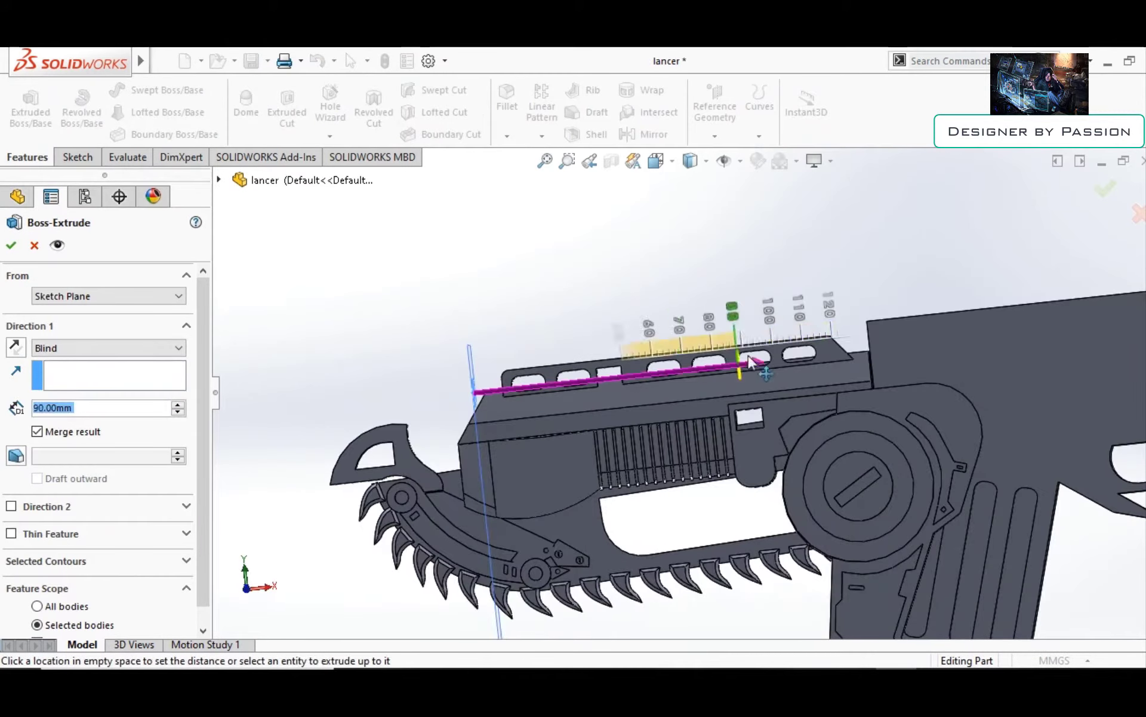
pyautogui.moveTo(500, 325); pyautogui.dragTo(803, 304, button='middle')
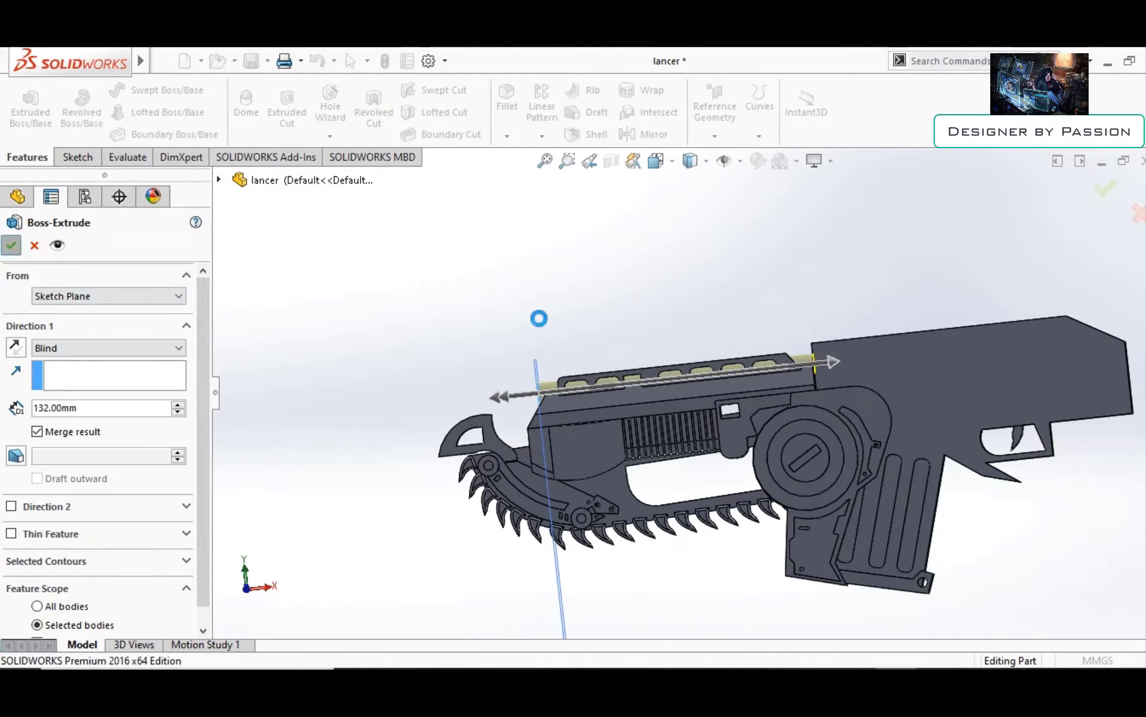
pyautogui.press('Return')
pyautogui.moveTo(578, 349)
pyautogui.mouseDown(button='middle')
pyautogui.moveTo(629, 384)
pyautogui.moveTo(675, 350)
pyautogui.moveTo(384, 505)
pyautogui.moveTo(337, 505)
pyautogui.moveTo(328, 405)
pyautogui.mouseUp(button='middle')
# Inspect the existing chamfer's edges and values, leaving it unchanged
pyautogui.click(454, 394)
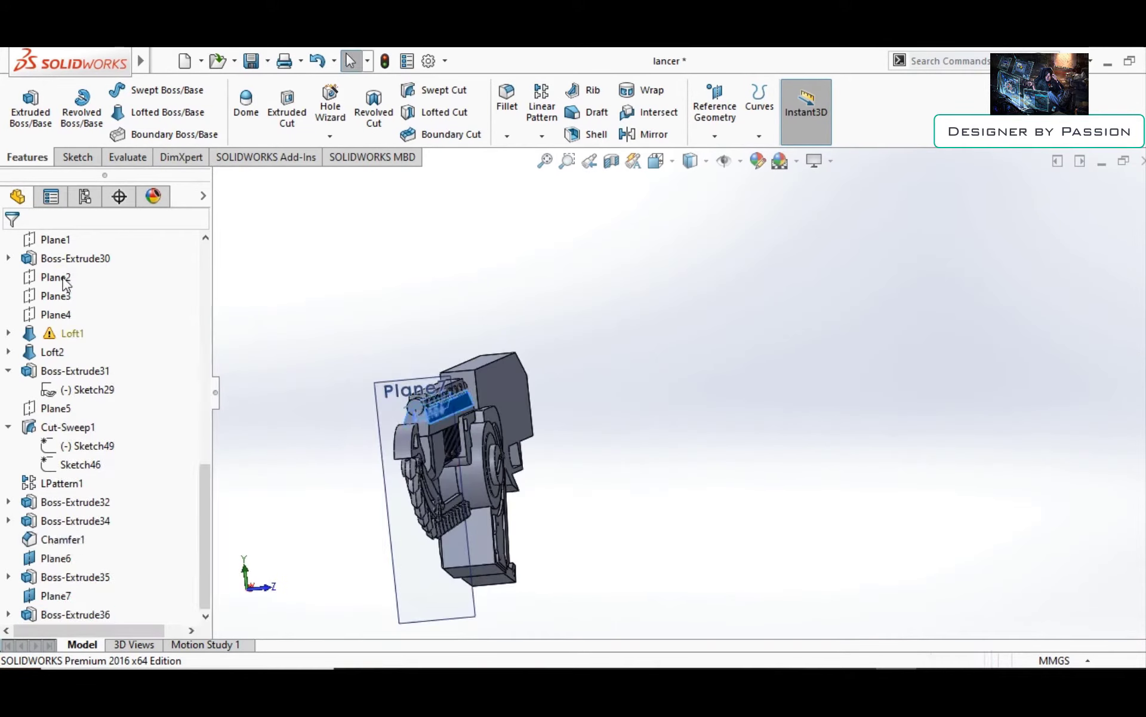
pyautogui.click(471, 370)
pyautogui.moveTo(227, 358); pyautogui.dragTo(261, 332, button='middle')
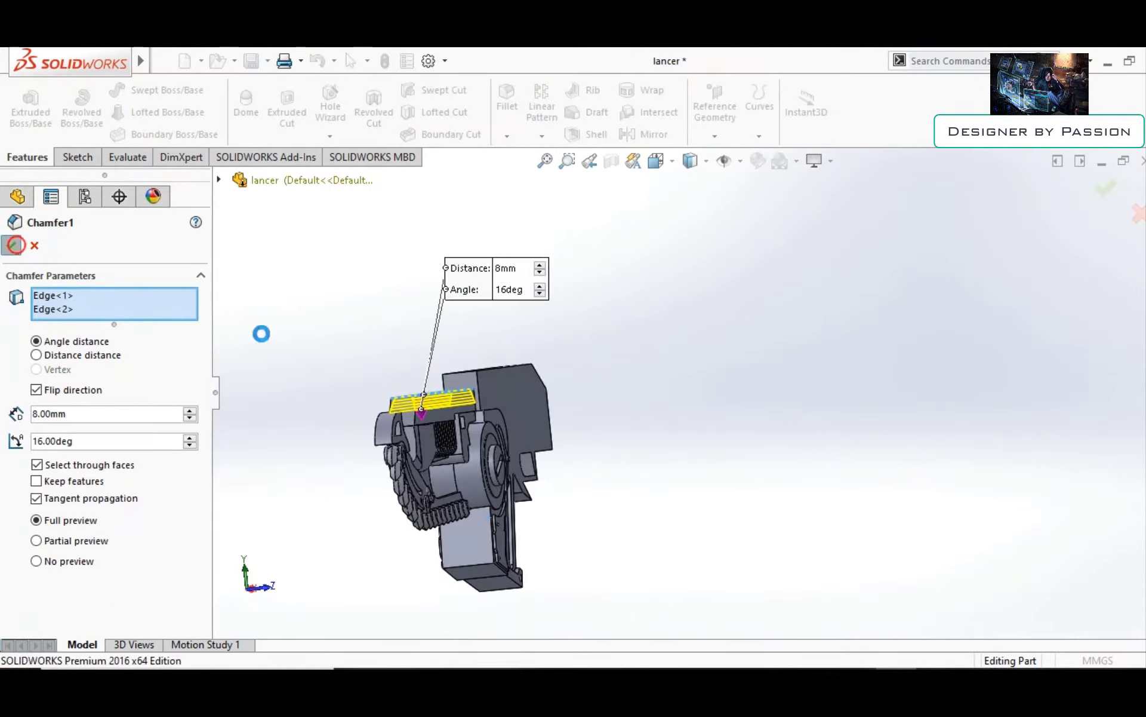
pyautogui.press('Return')
pyautogui.scroll(-5, 464, 292)
pyautogui.scroll(5, 442, 294)
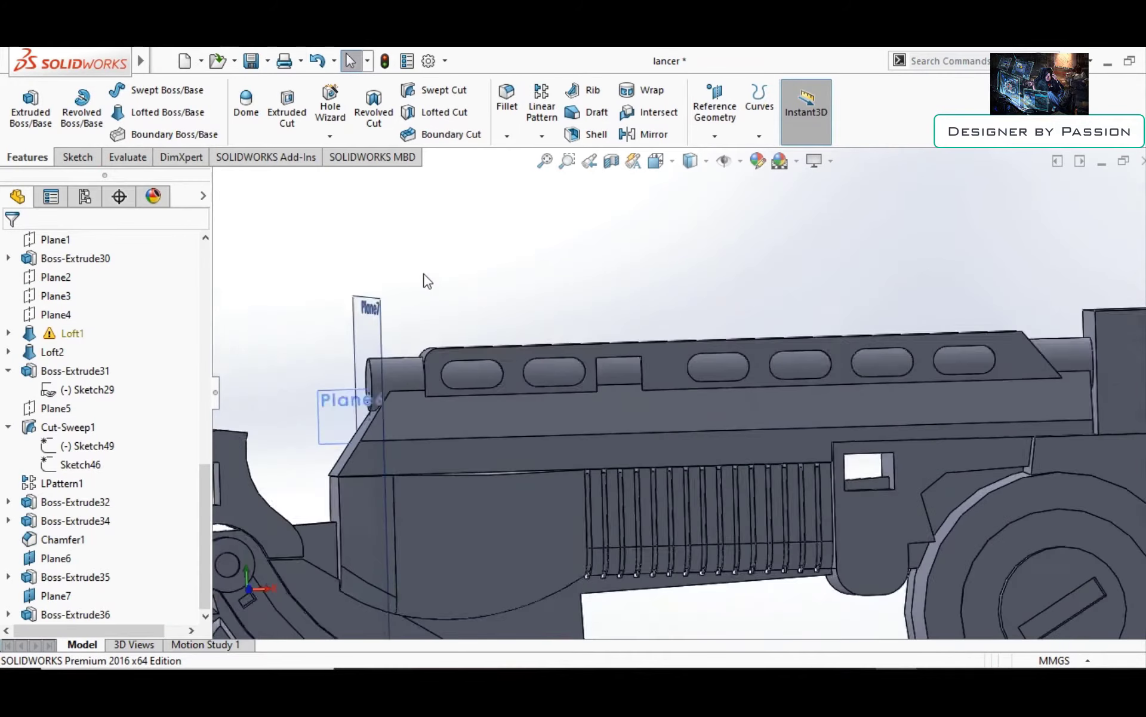
# Begin a sketch on Plane7 with a vertical line beside the circle and an angled line to the top edge
pyautogui.moveTo(448, 300); pyautogui.dragTo(528, 314, button='middle')
pyautogui.click(518, 313)
pyautogui.click(532, 296)
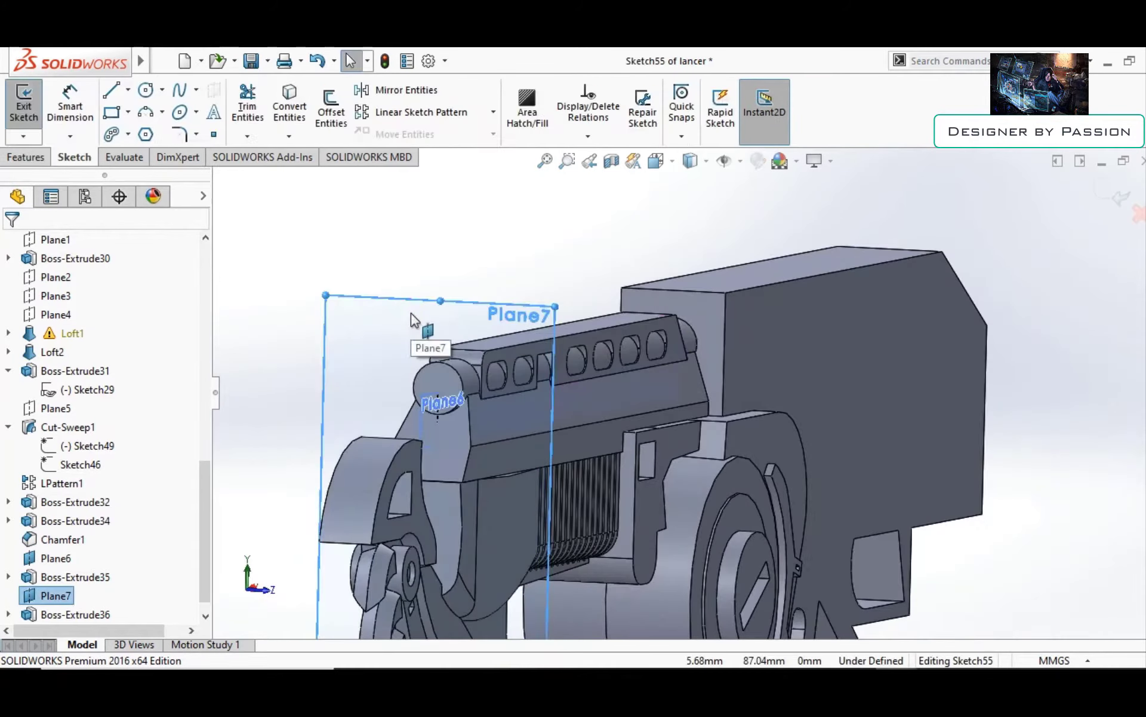
pyautogui.moveTo(543, 275); pyautogui.dragTo(646, 262, button='middle')
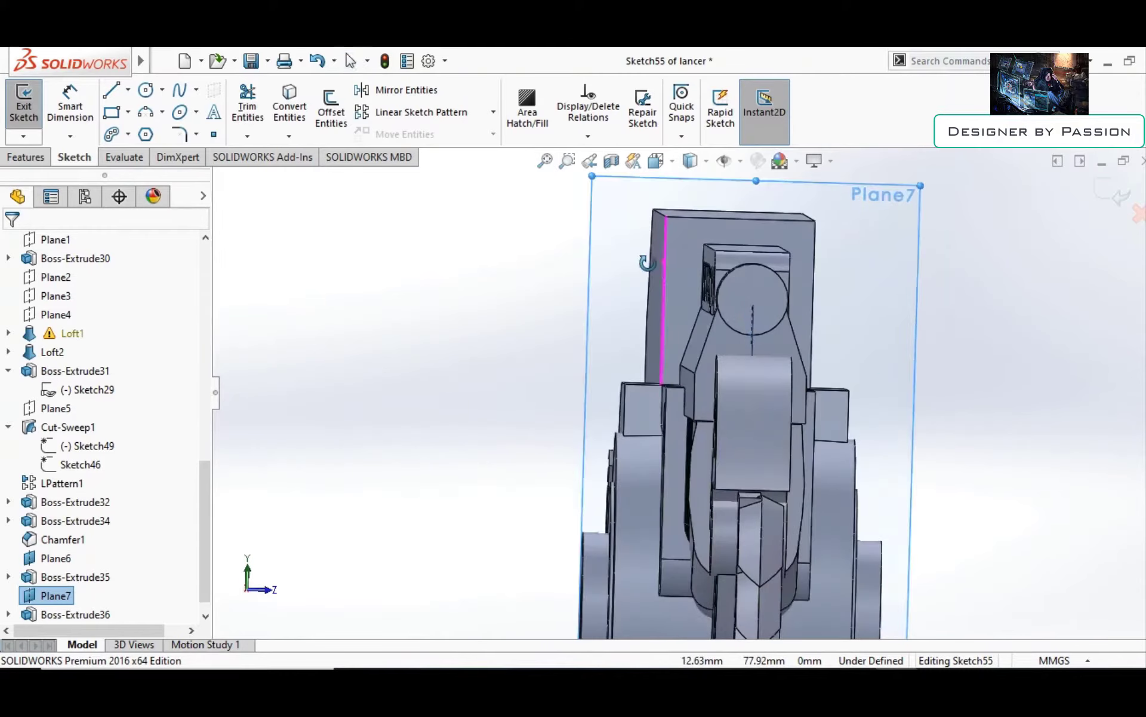
pyautogui.click(114, 93)
pyautogui.scroll(-3, 644, 335)
pyautogui.click(651, 331)
pyautogui.click(660, 274)
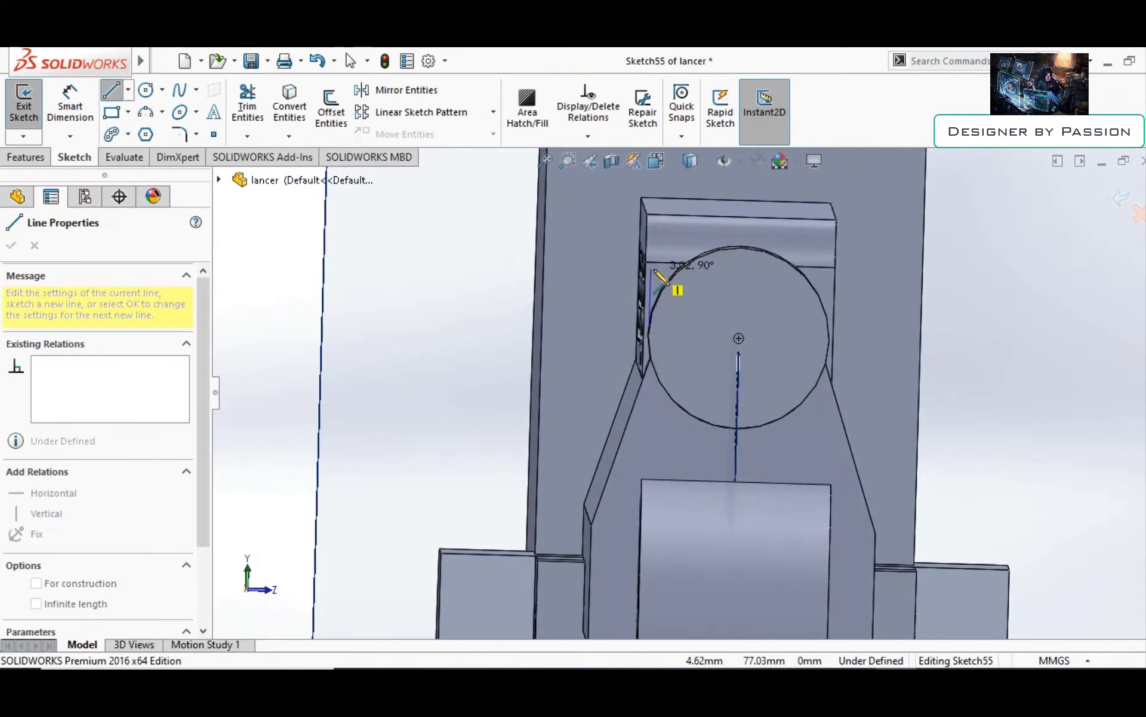
pyautogui.scroll(2, 705, 215)
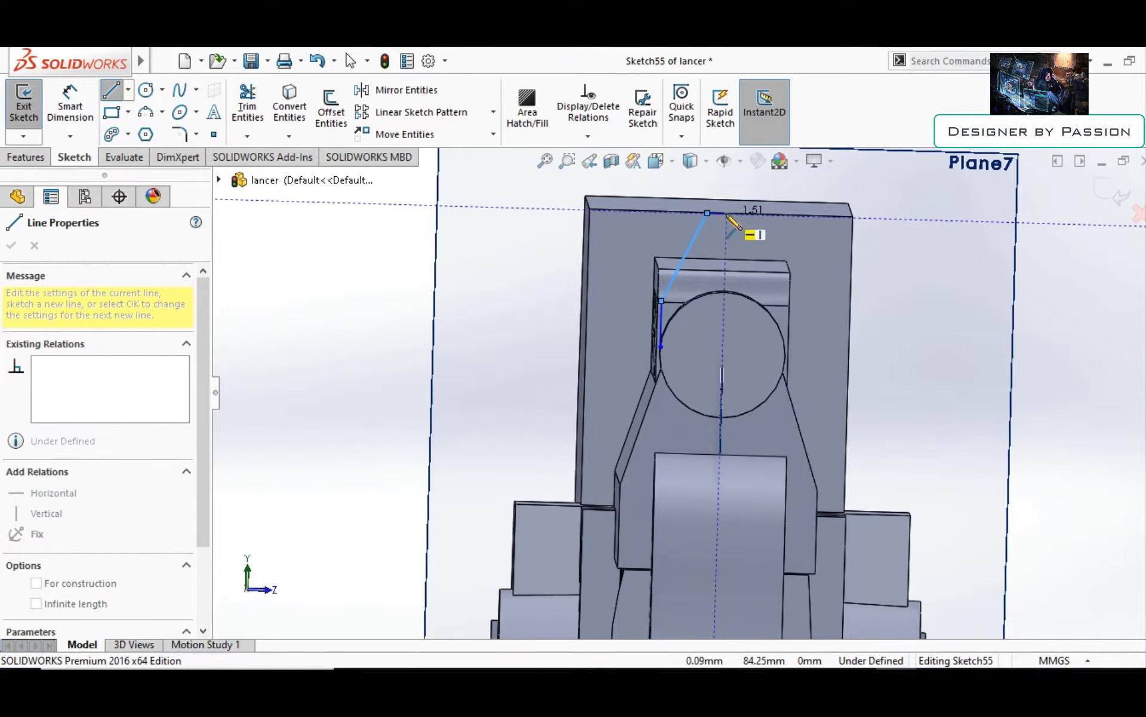
pyautogui.click(727, 214)
pyautogui.press('Escape')
# Mirror the side and angled lines about the centre line
pyautogui.click(406, 90)
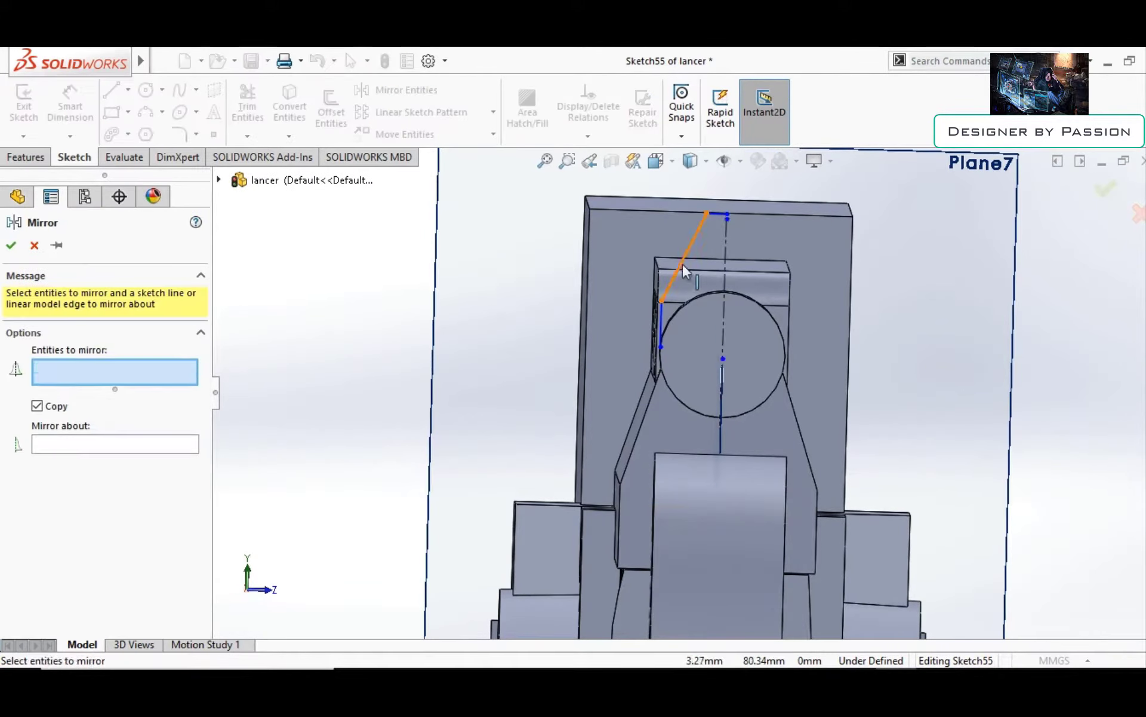
pyautogui.click(683, 272)
pyautogui.click(661, 322)
pyautogui.click(723, 310)
pyautogui.press('Return')
# Draw a horizontal line across the circle
pyautogui.scroll(-2, 704, 353)
pyautogui.press('l')
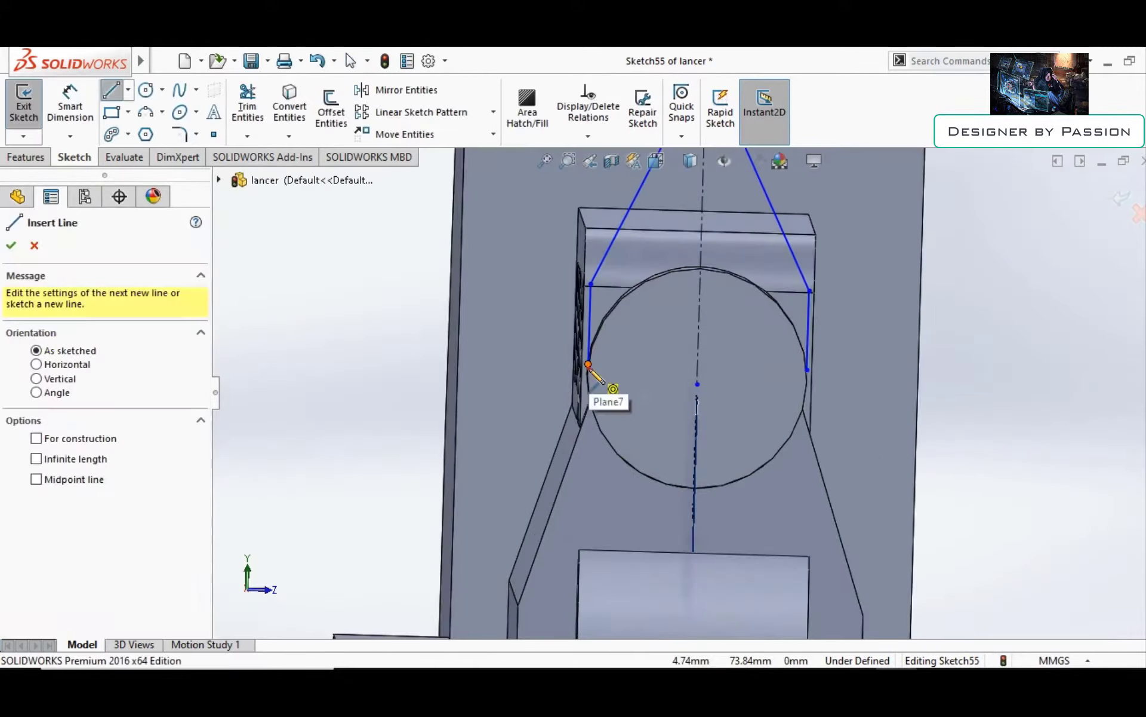
pyautogui.click(588, 364)
pyautogui.click(808, 369)
pyautogui.scroll(3, 806, 377)
pyautogui.moveTo(760, 312); pyautogui.dragTo(591, 313, button='middle')
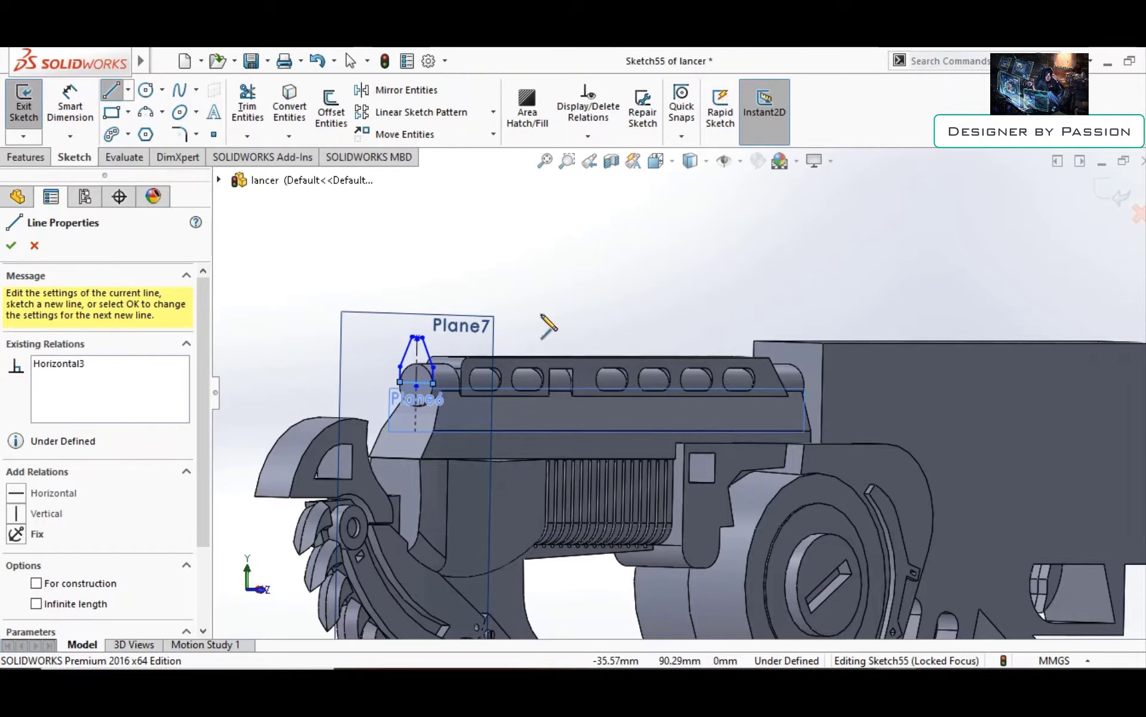
# Close the pointed-profile sketch and create Plane8 offset 142.50mm from Plane7
pyautogui.moveTo(542, 337); pyautogui.dragTo(376, 296, button='middle')
pyautogui.press('Escape')
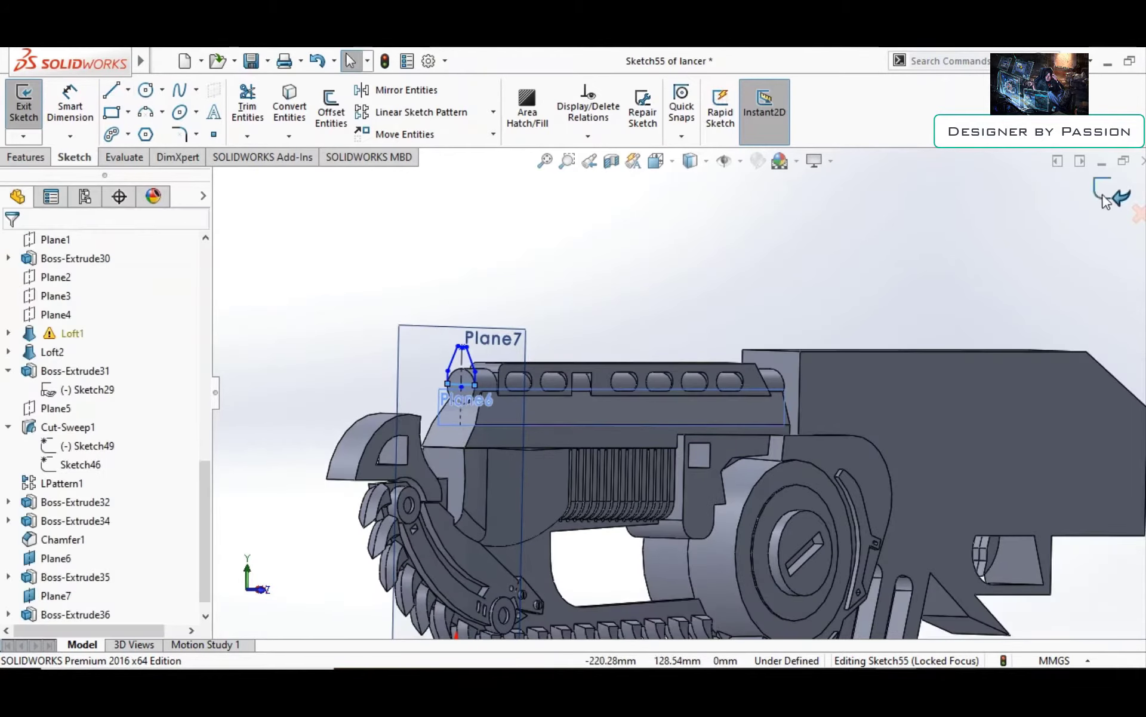
pyautogui.click(66, 351)
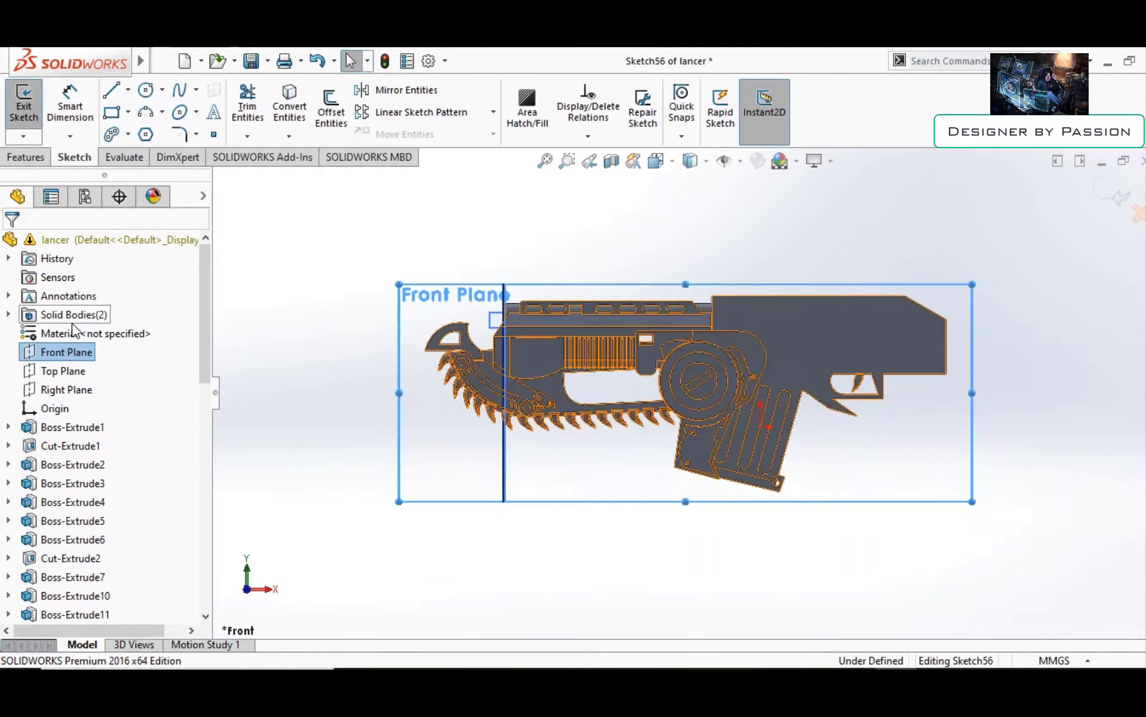
pyautogui.scroll(-5, 591, 440)
pyautogui.scroll(2, 772, 353)
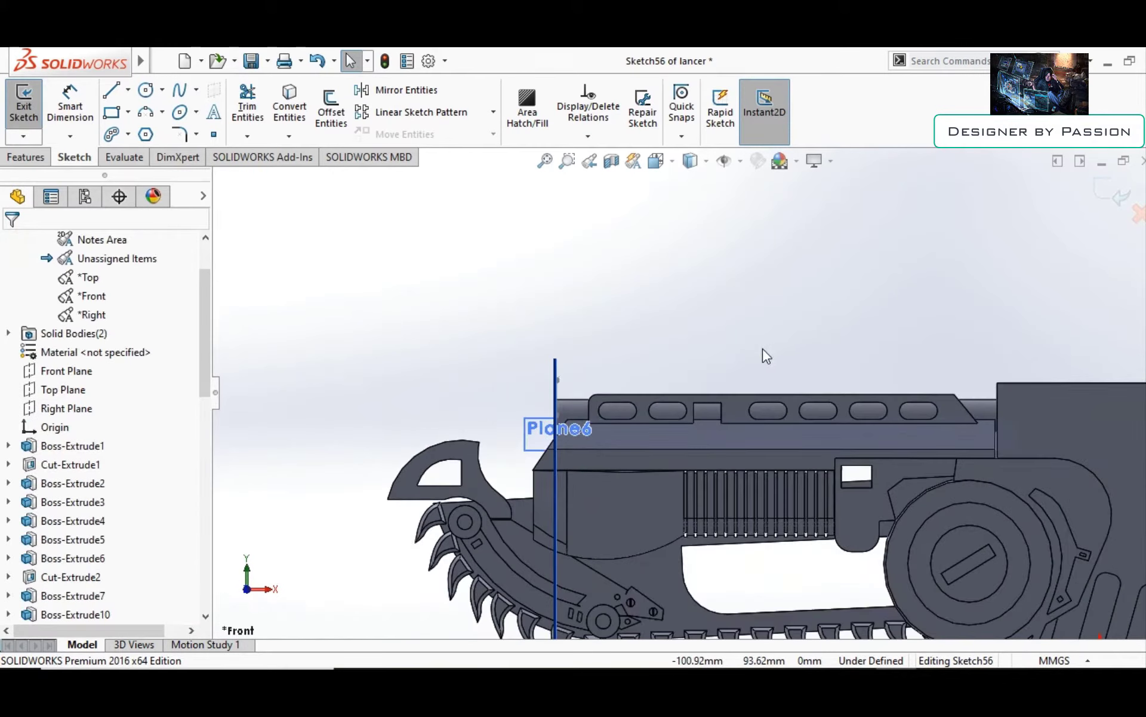
pyautogui.click(556, 428)
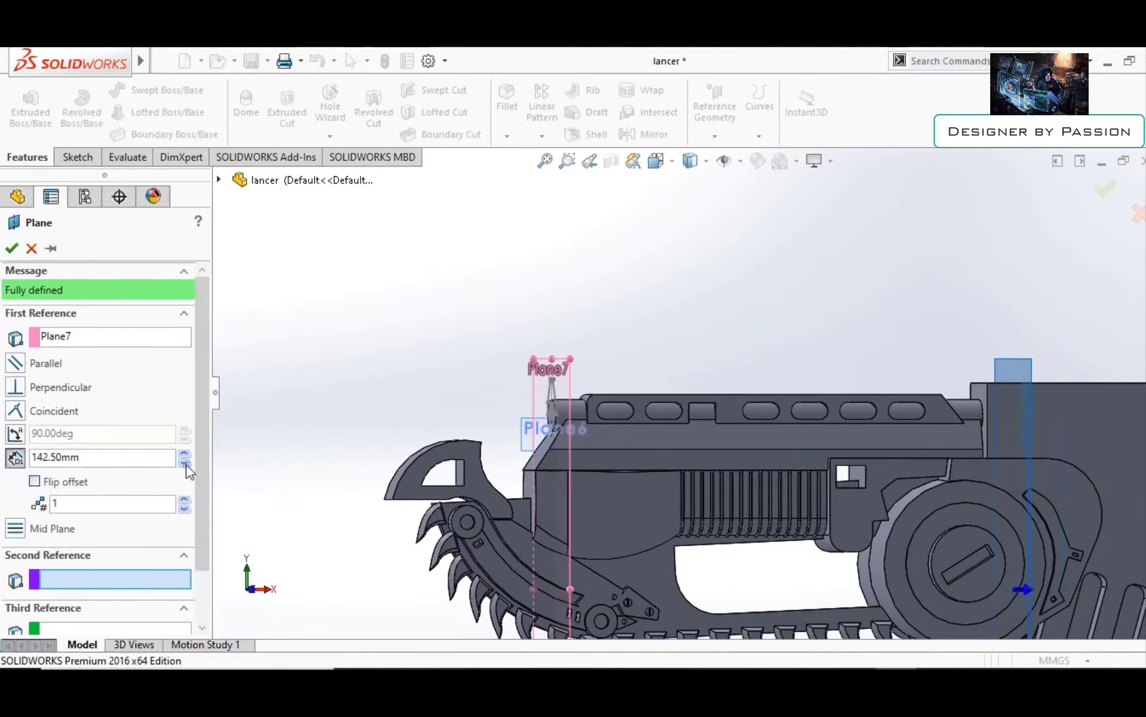
pyautogui.click(11, 248)
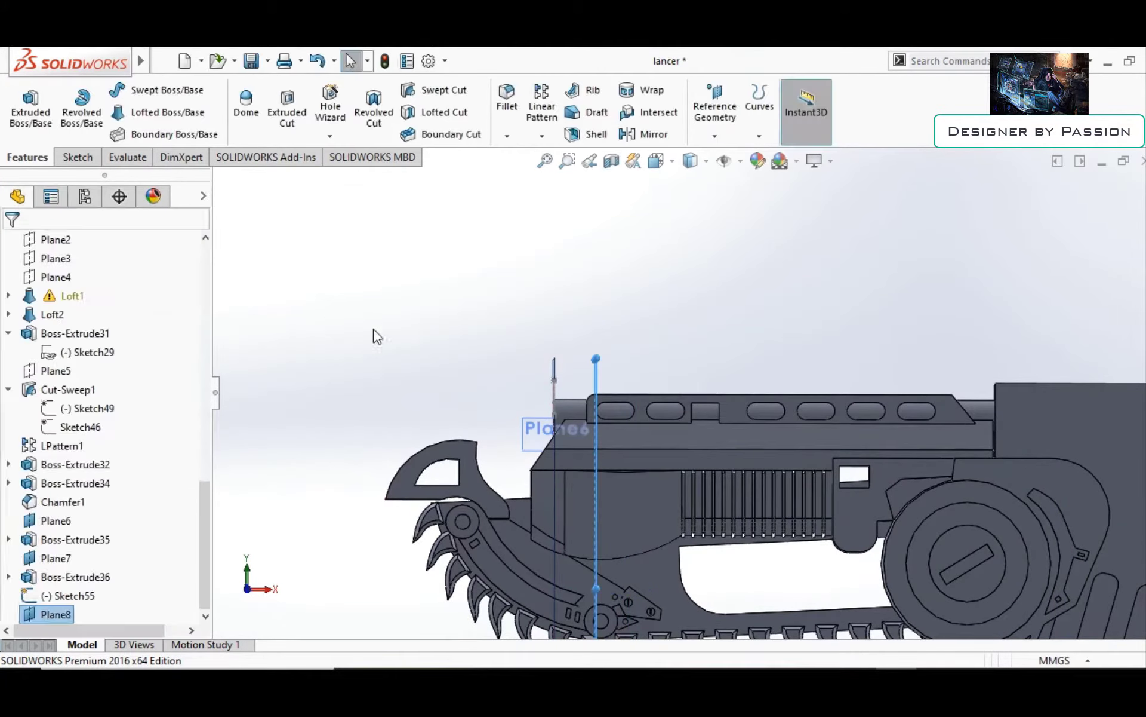
# On Plane8, convert the pointed-profile lines of Sketch55 into a new sketch
pyautogui.rightClick(597, 317)
pyautogui.click(594, 324)
pyautogui.scroll(-2, 533, 394)
pyautogui.click(621, 362)
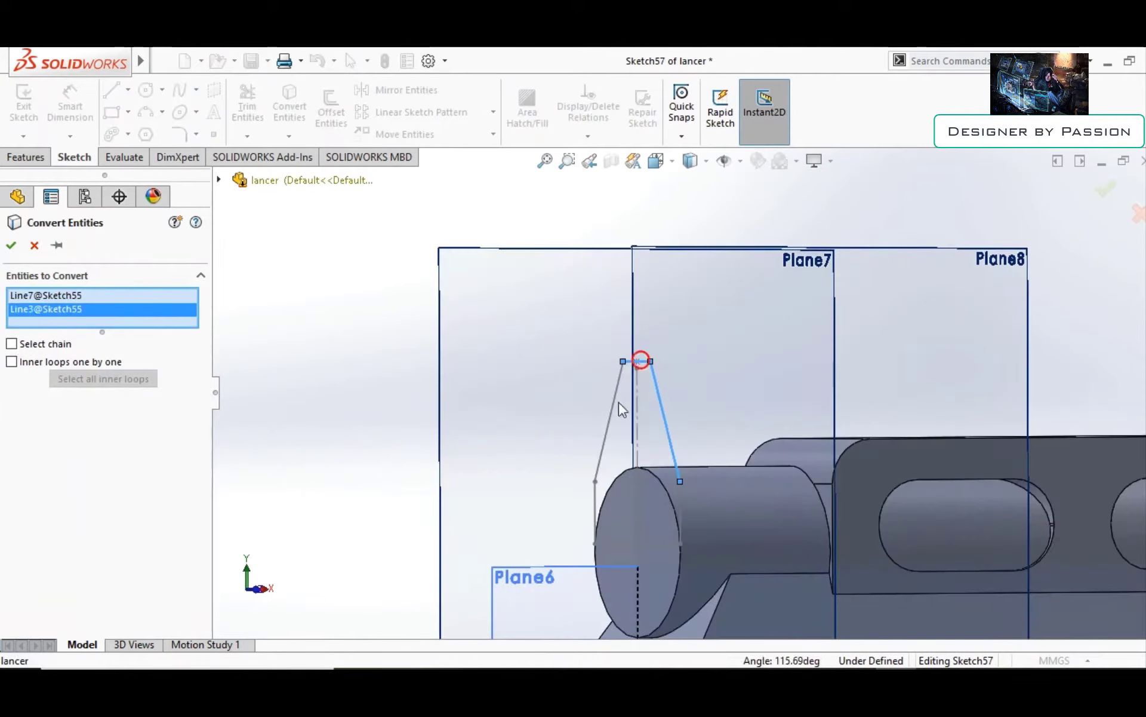
pyautogui.click(615, 496)
pyautogui.press('Return')
pyautogui.scroll(2, 442, 340)
pyautogui.scroll(10, 101, 359)
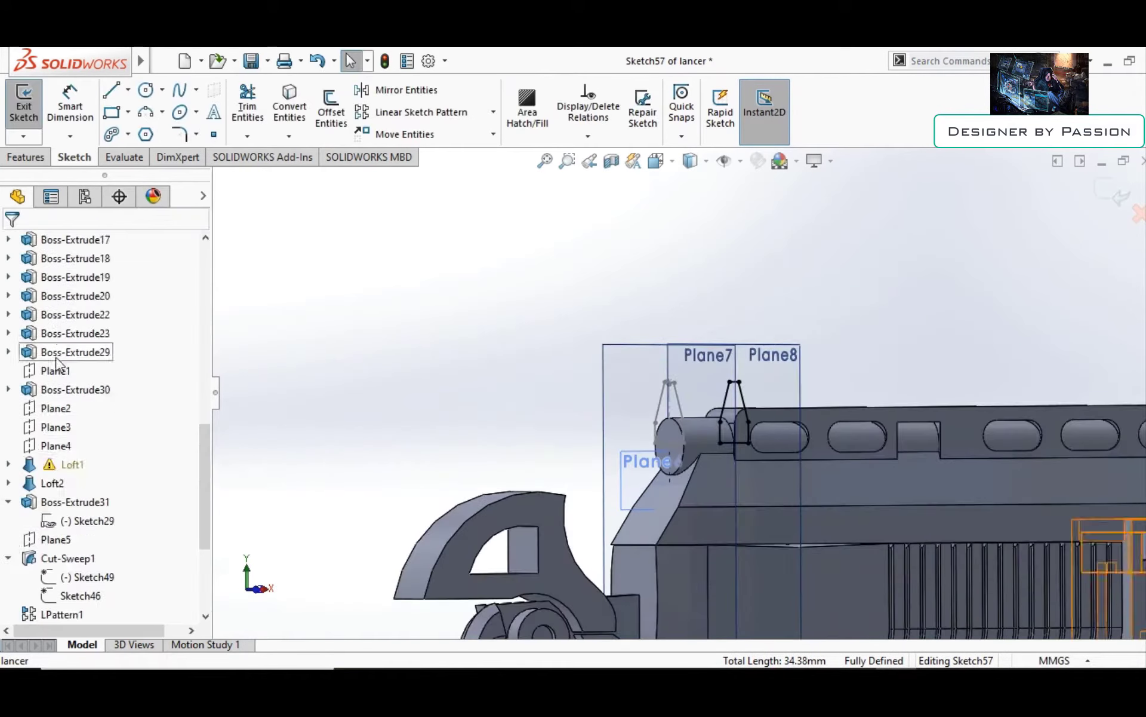
pyautogui.scroll(10, 101, 359)
pyautogui.click(24, 101)
# On the Front Plane, draw a top guide line between the two profile tips
pyautogui.click(66, 445)
pyautogui.click(63, 380)
pyautogui.scroll(3, 518, 324)
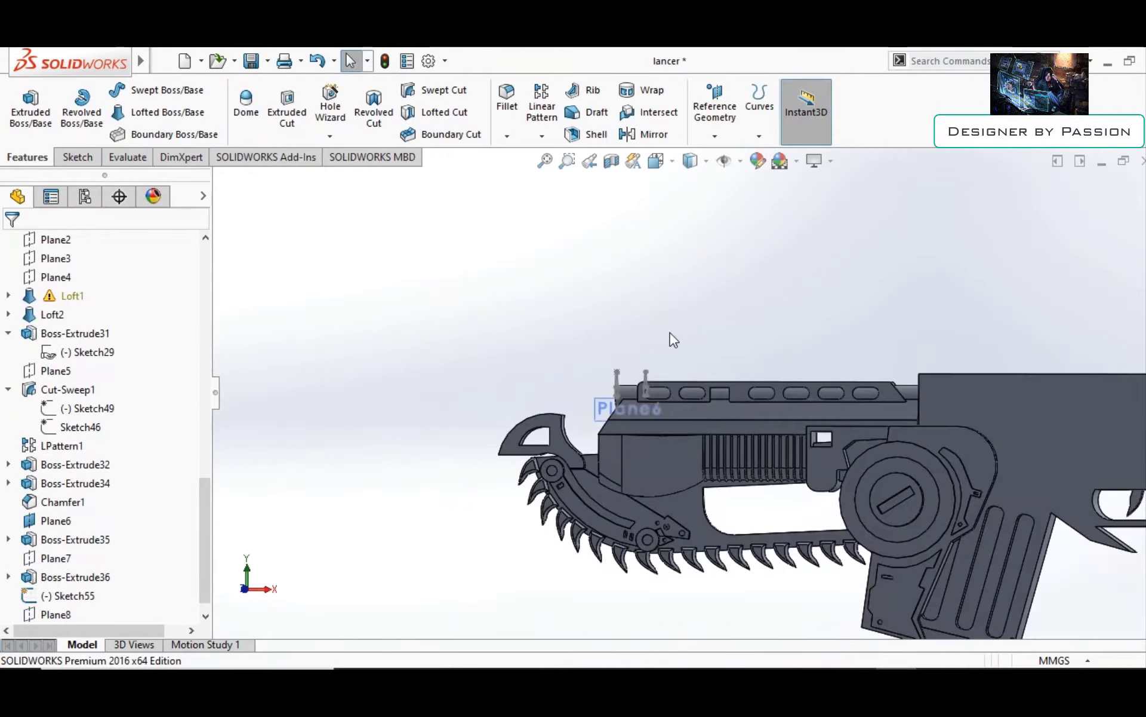
pyautogui.scroll(15, 101, 358)
pyautogui.click(66, 445)
pyautogui.click(48, 381)
pyautogui.press('l')
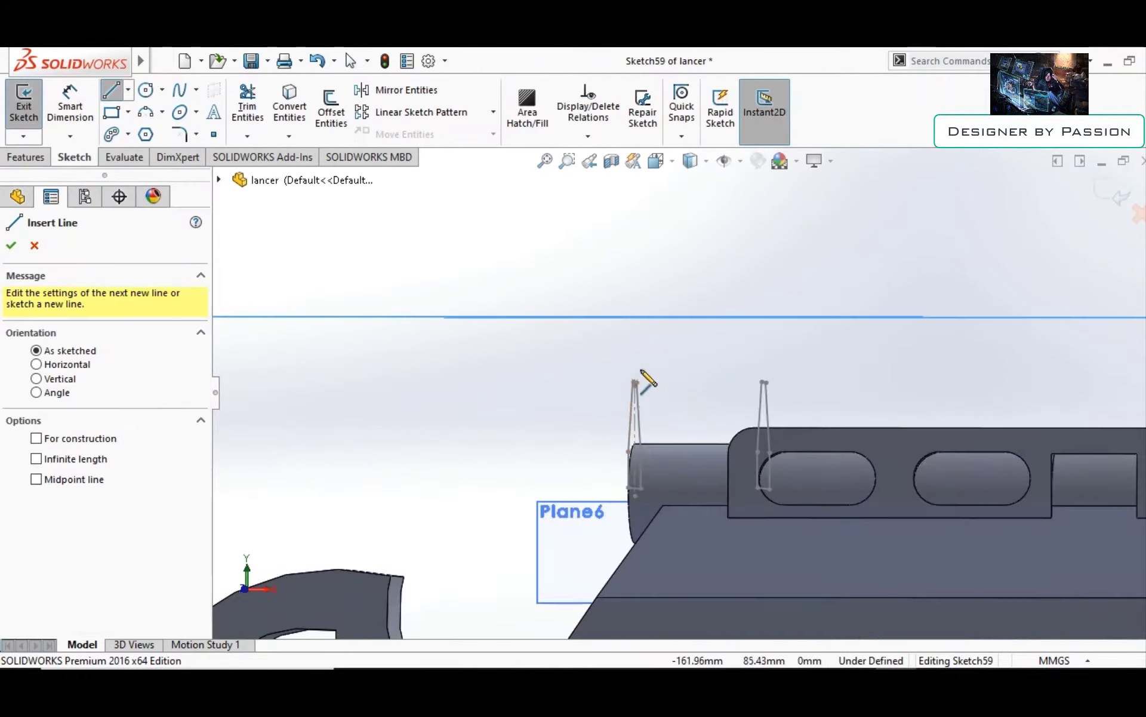
pyautogui.scroll(5, 642, 384)
pyautogui.click(760, 472)
pyautogui.click(765, 387)
pyautogui.press('Escape')
# Add another line to the Front Plane guide sketch, close it, and begin a new reference plane
pyautogui.scroll(3, 765, 387)
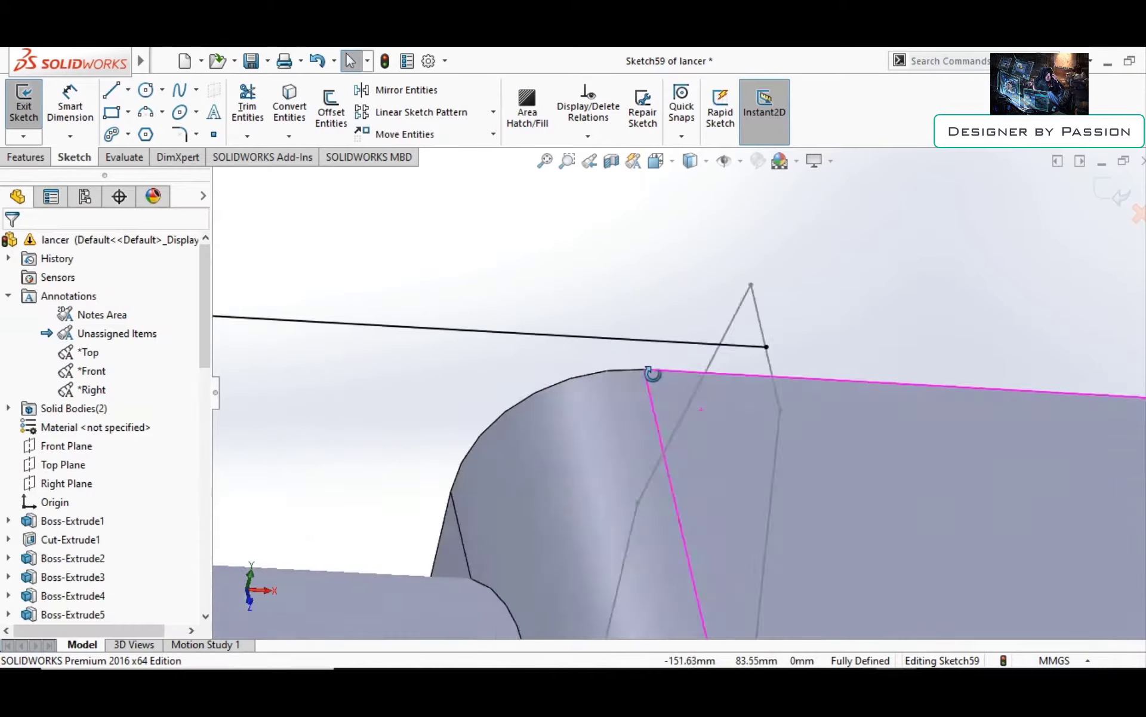
pyautogui.scroll(-5, 630, 297)
pyautogui.scroll(-3, 745, 356)
pyautogui.scroll(-3, 746, 352)
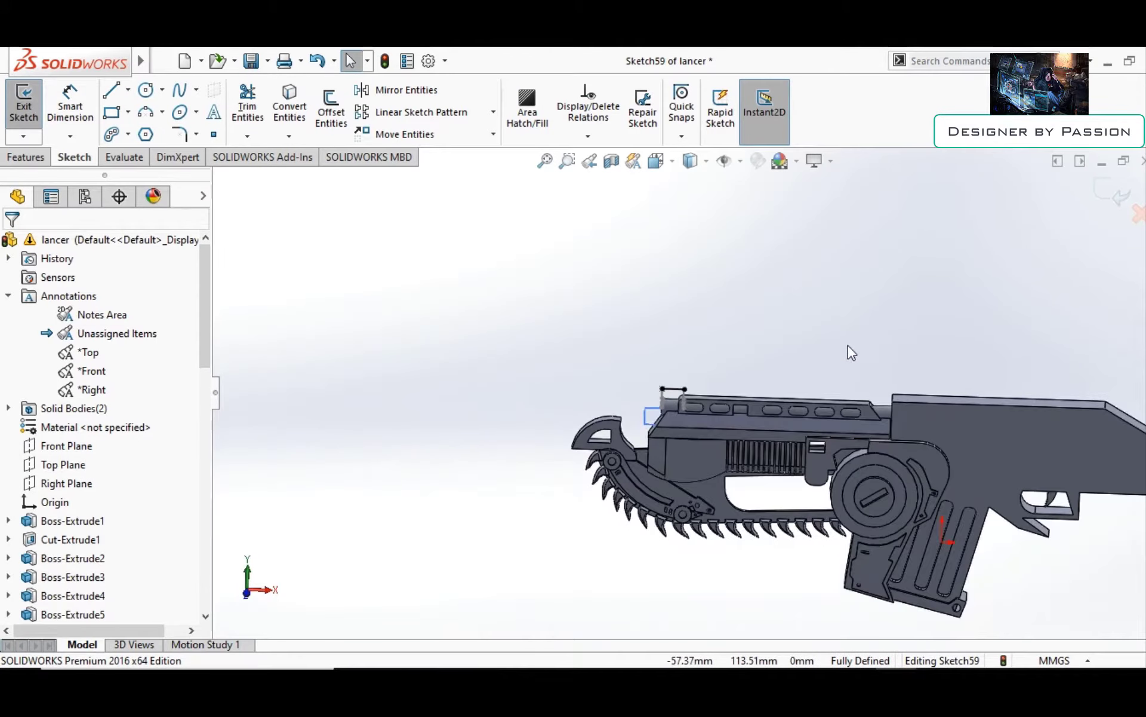
pyautogui.press('l')
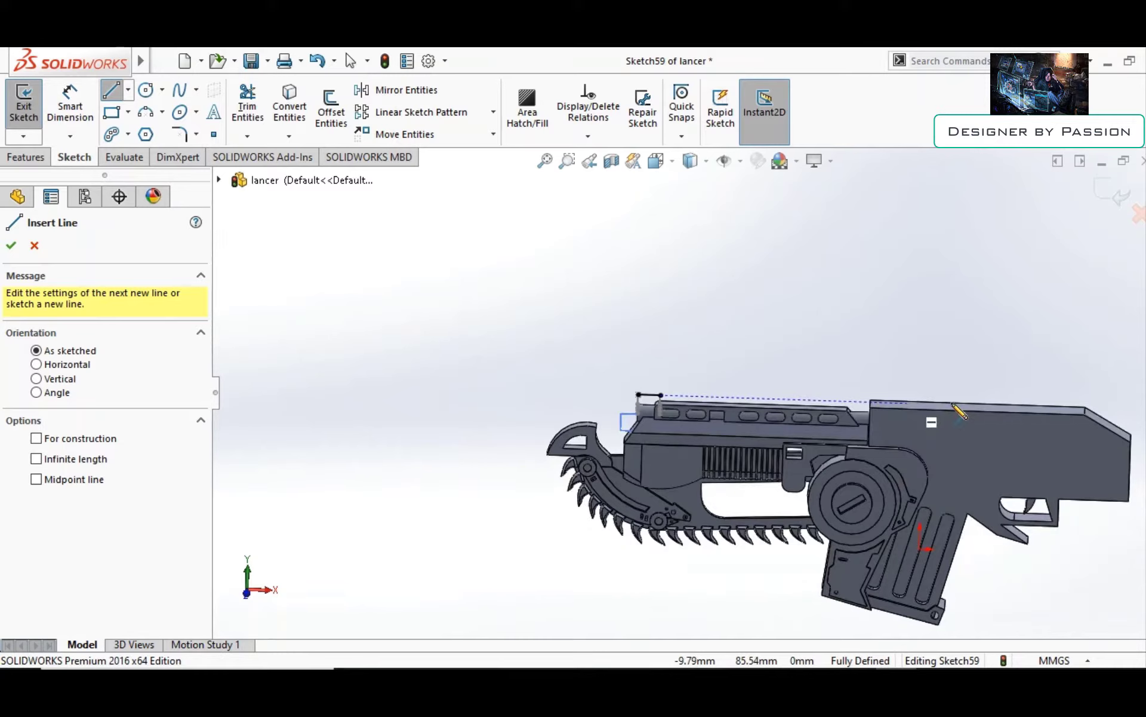
pyautogui.scroll(-3, 687, 391)
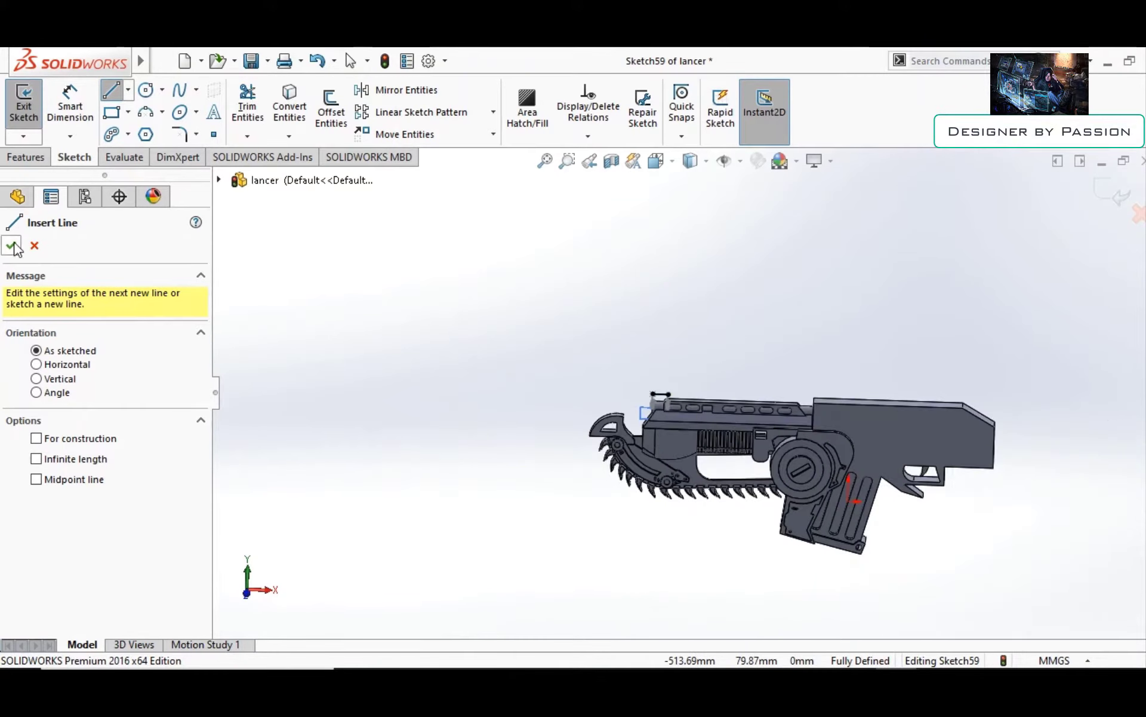
pyautogui.press('Escape')
pyautogui.scroll(-10, 66, 418)
pyautogui.scroll(5, 66, 486)
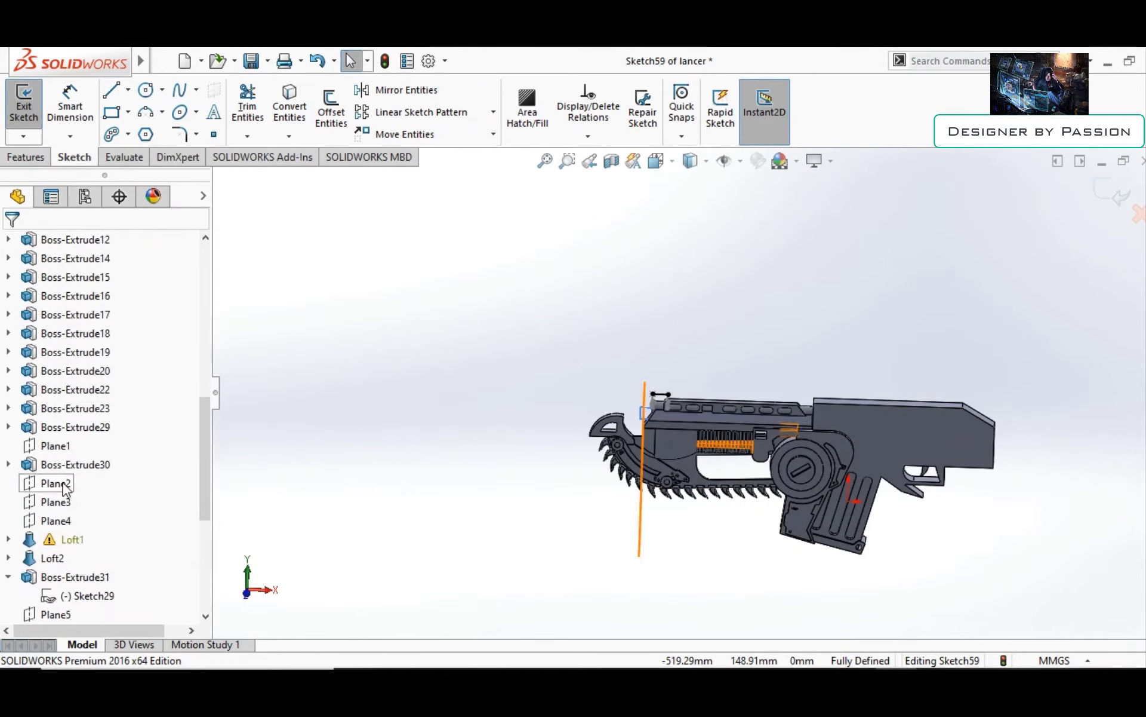
pyautogui.click(1105, 190)
pyautogui.click(715, 112)
pyautogui.click(724, 156)
# Create Plane9 offset 132.50mm from Plane3 and view it face-on
pyautogui.scroll(-5, 301, 292)
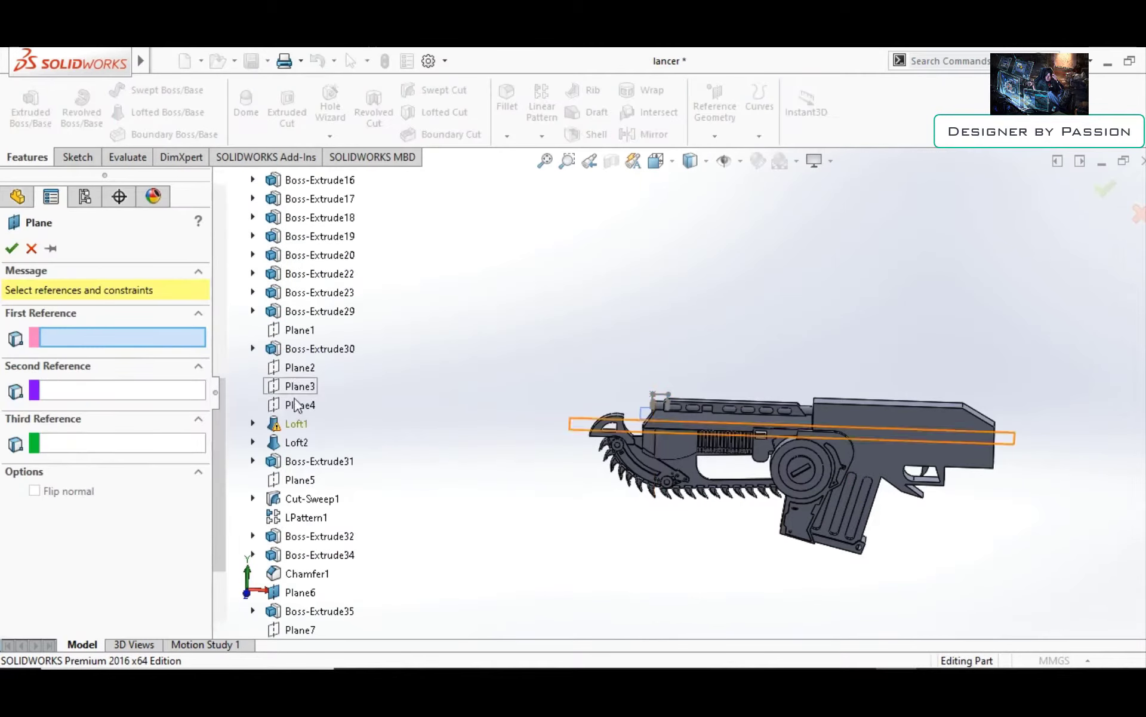
pyautogui.click(300, 386)
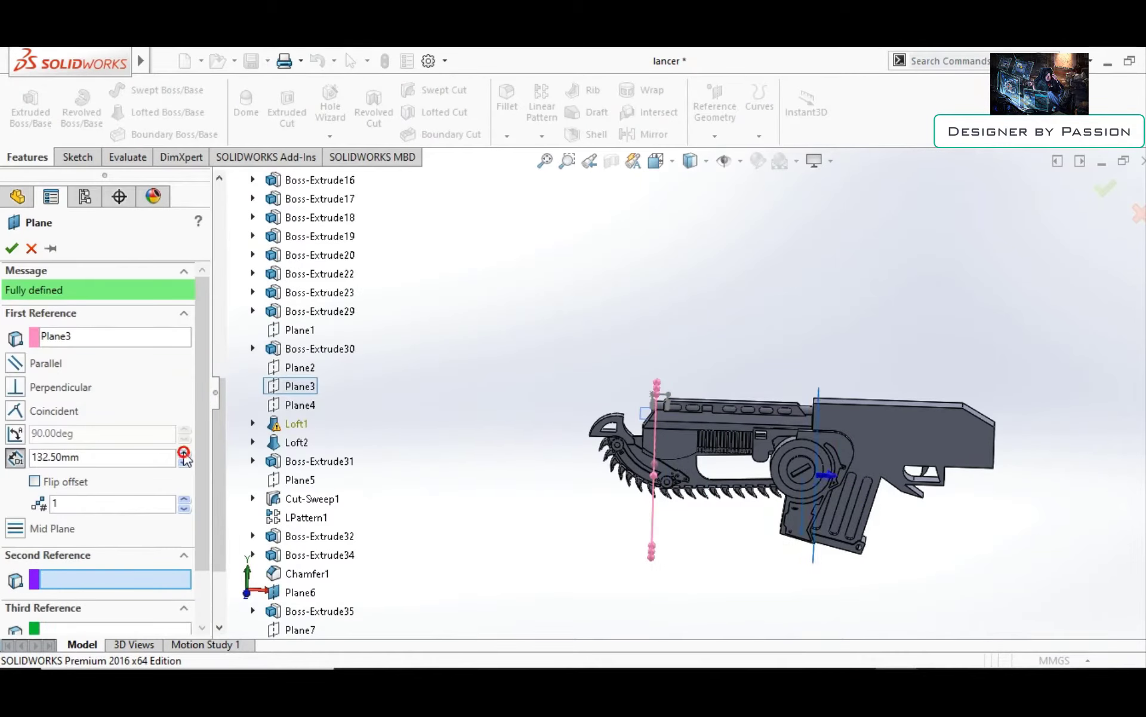
pyautogui.click(12, 247)
pyautogui.hotkey('ctrl', '8')
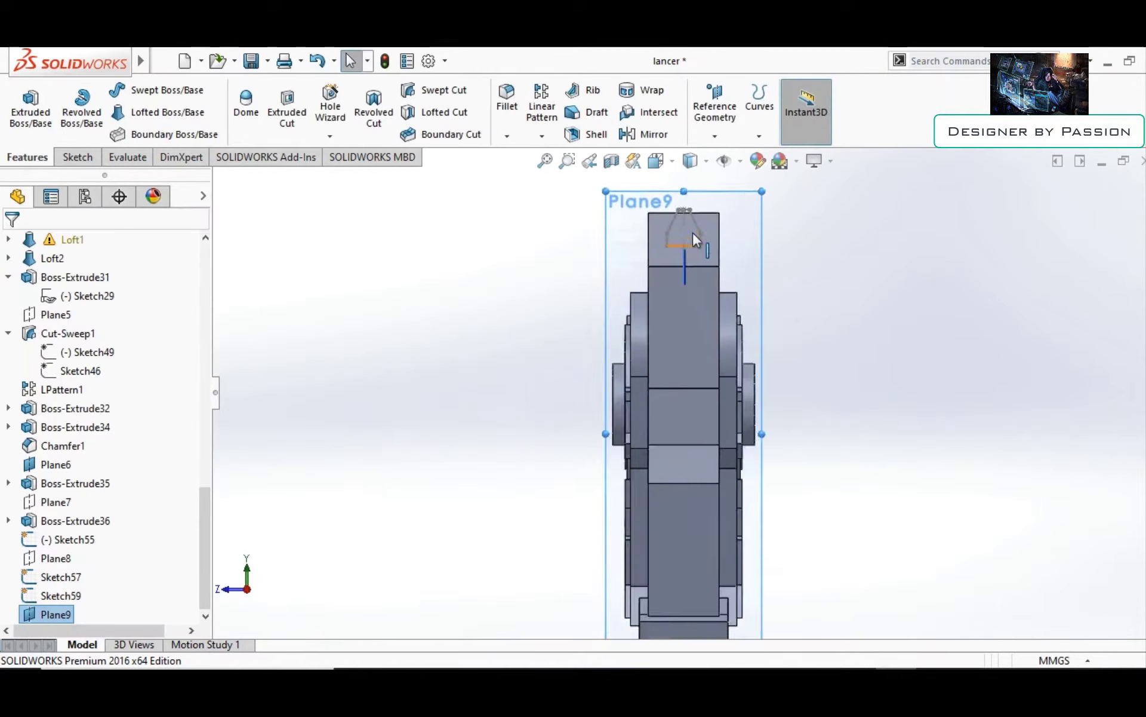
# On Plane9, sketch a rectangle with 10mm chamfers on its two top corners
pyautogui.click(77, 159)
pyautogui.click(111, 112)
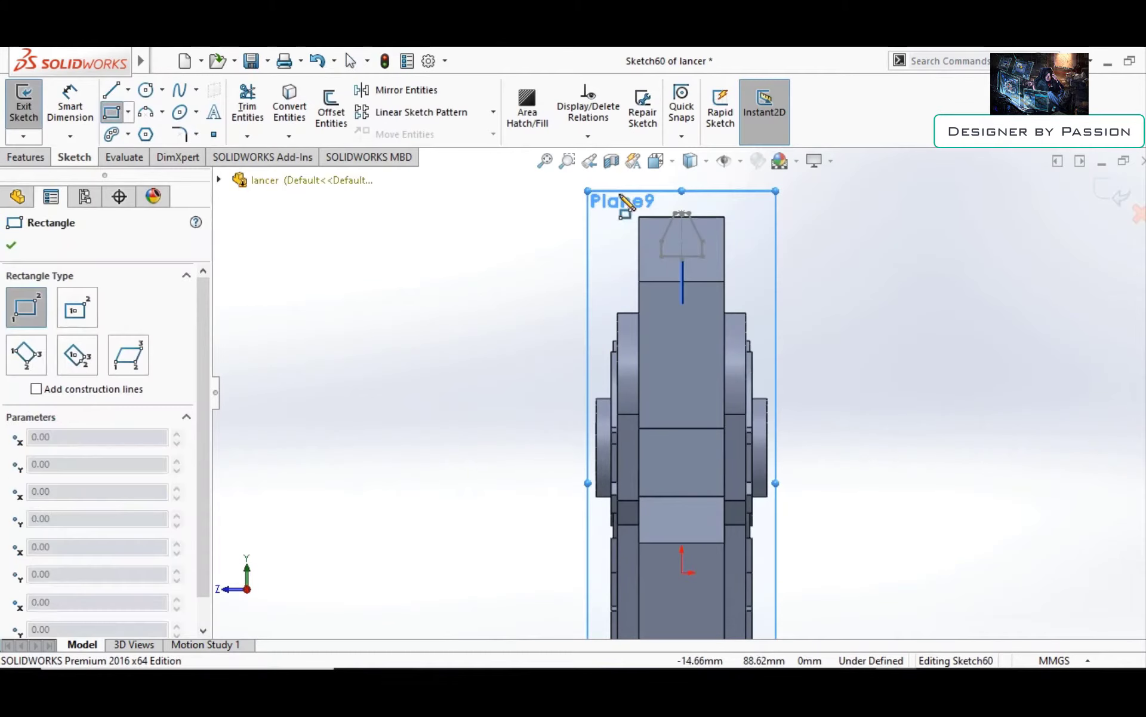
pyautogui.click(754, 358)
pyautogui.moveTo(753, 362); pyautogui.dragTo(209, 144, button='middle')
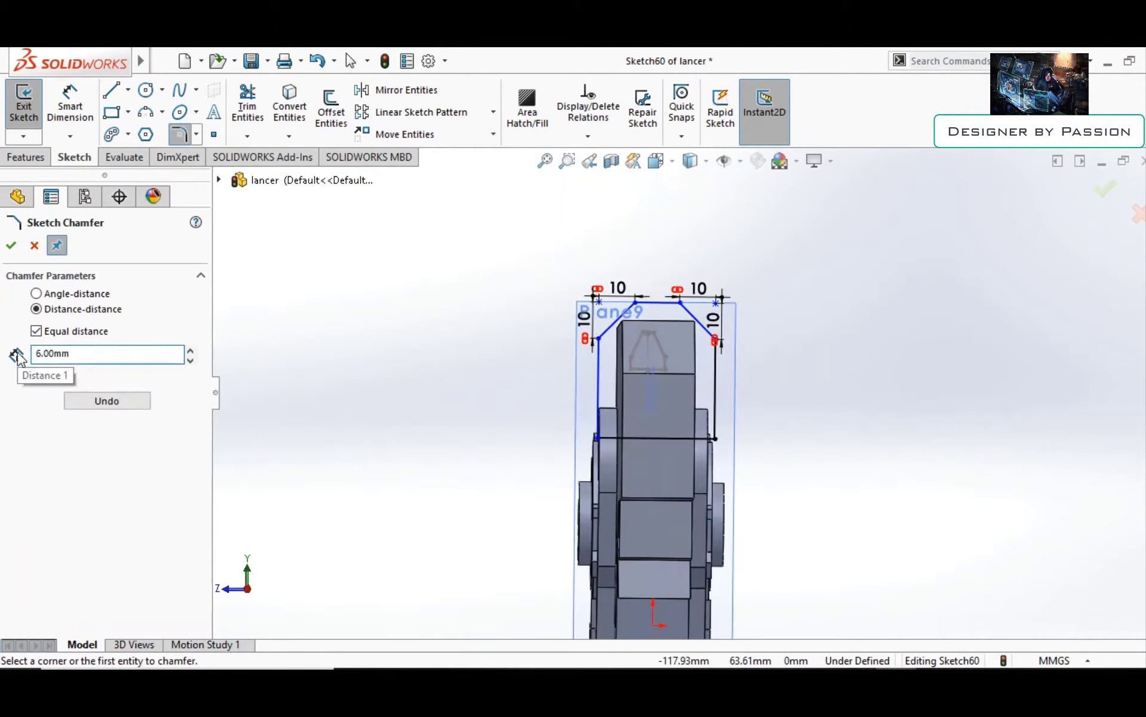
pyautogui.press('Escape')
pyautogui.scroll(-2, 551, 393)
pyautogui.hotkey('ctrl', '1')
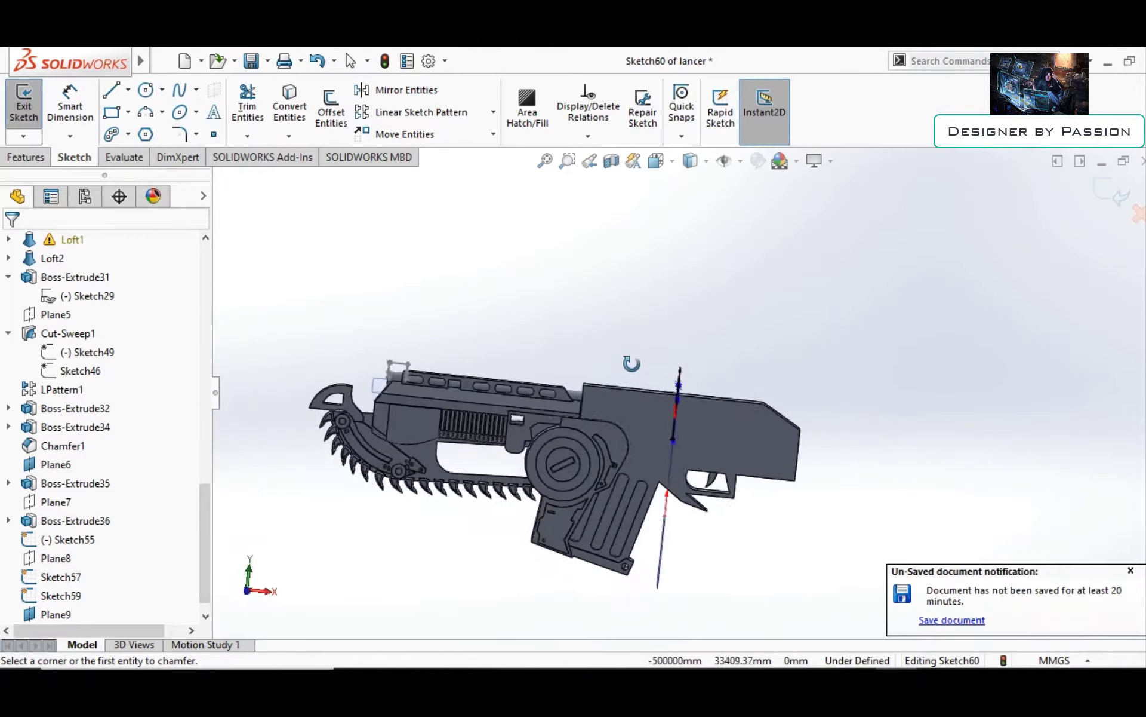
pyautogui.hotkey('ctrl', 'b')
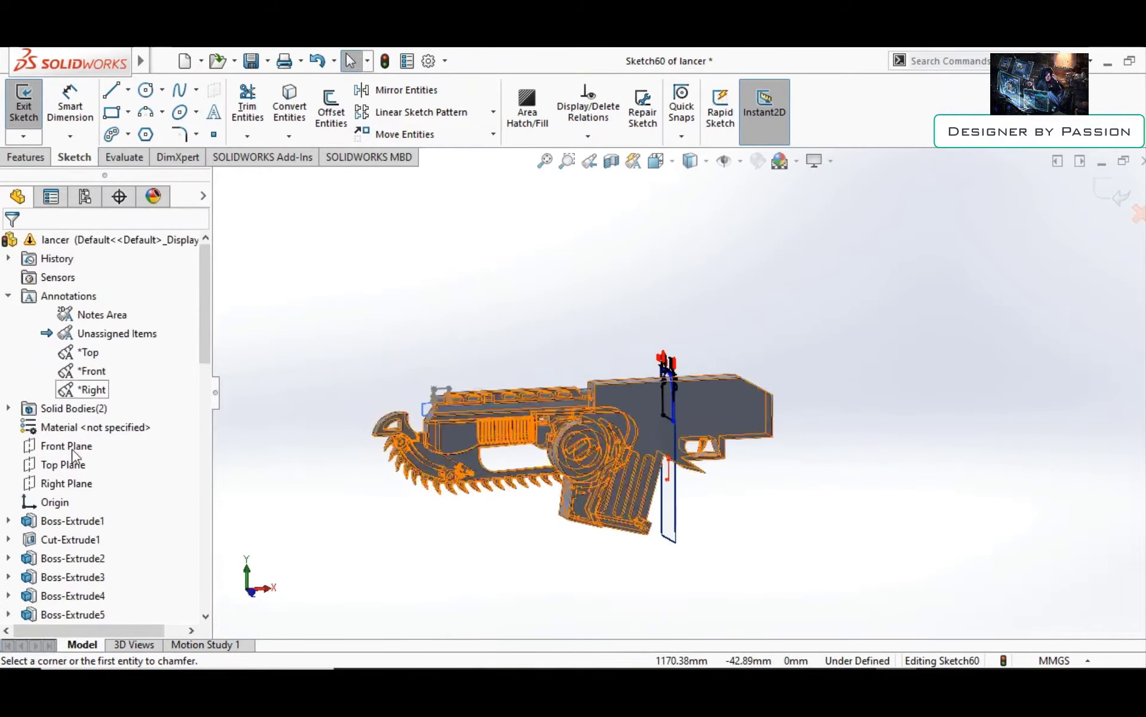
# Try a spline from the profile corner, then cancel it
pyautogui.scroll(-3, 594, 289)
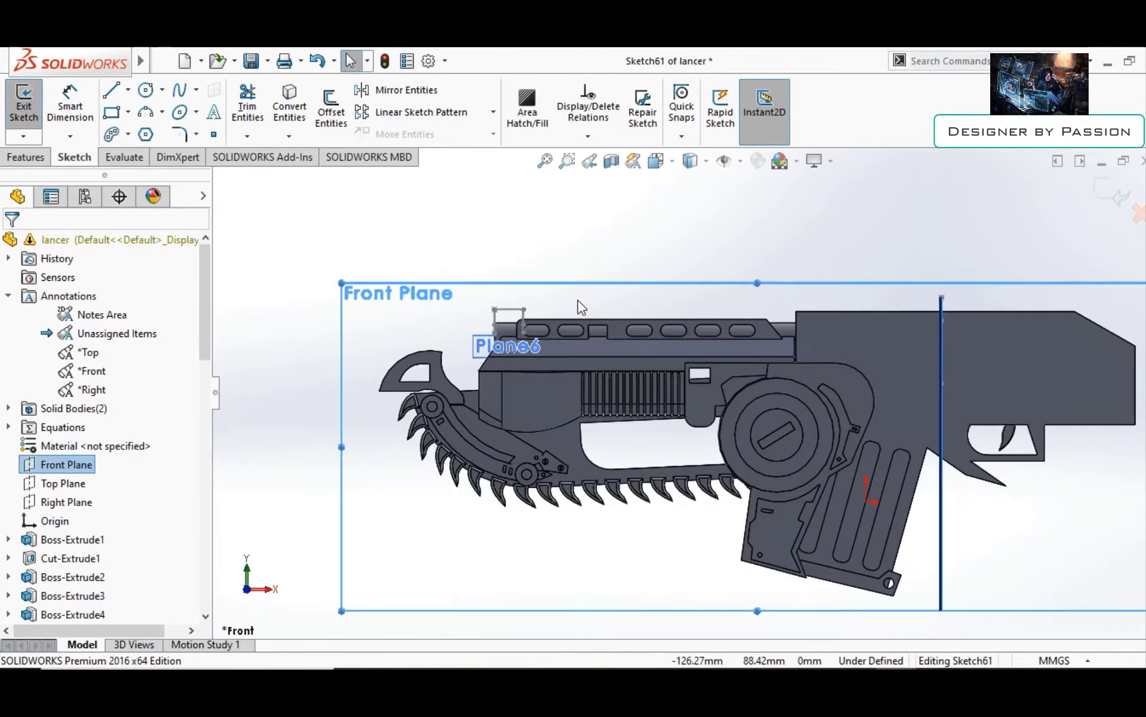
pyautogui.press('s')
pyautogui.scroll(-3, 534, 307)
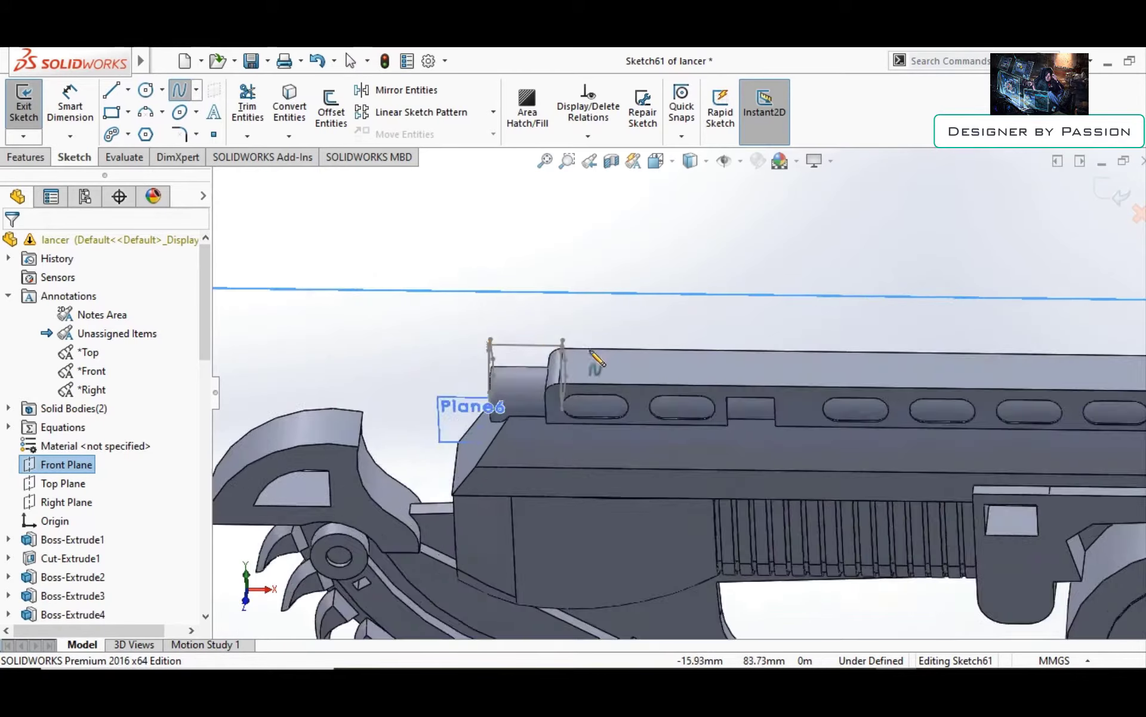
pyautogui.scroll(-3, 525, 308)
pyautogui.click(522, 308)
pyautogui.scroll(8, 688, 346)
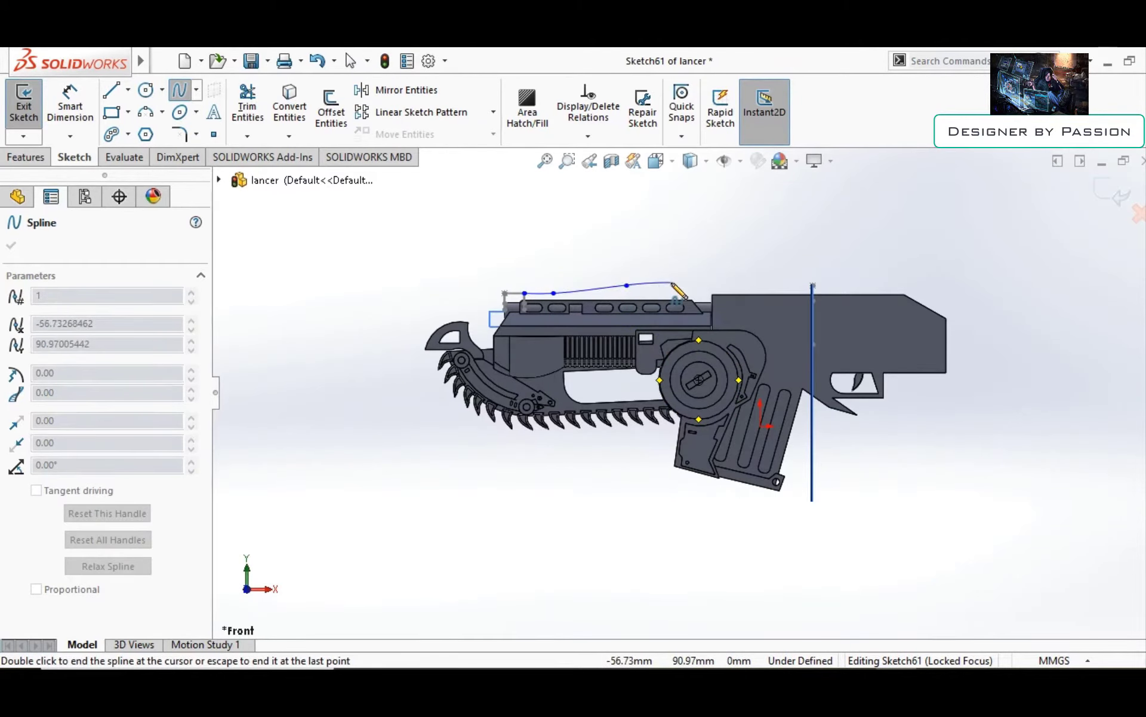
pyautogui.press('Escape')
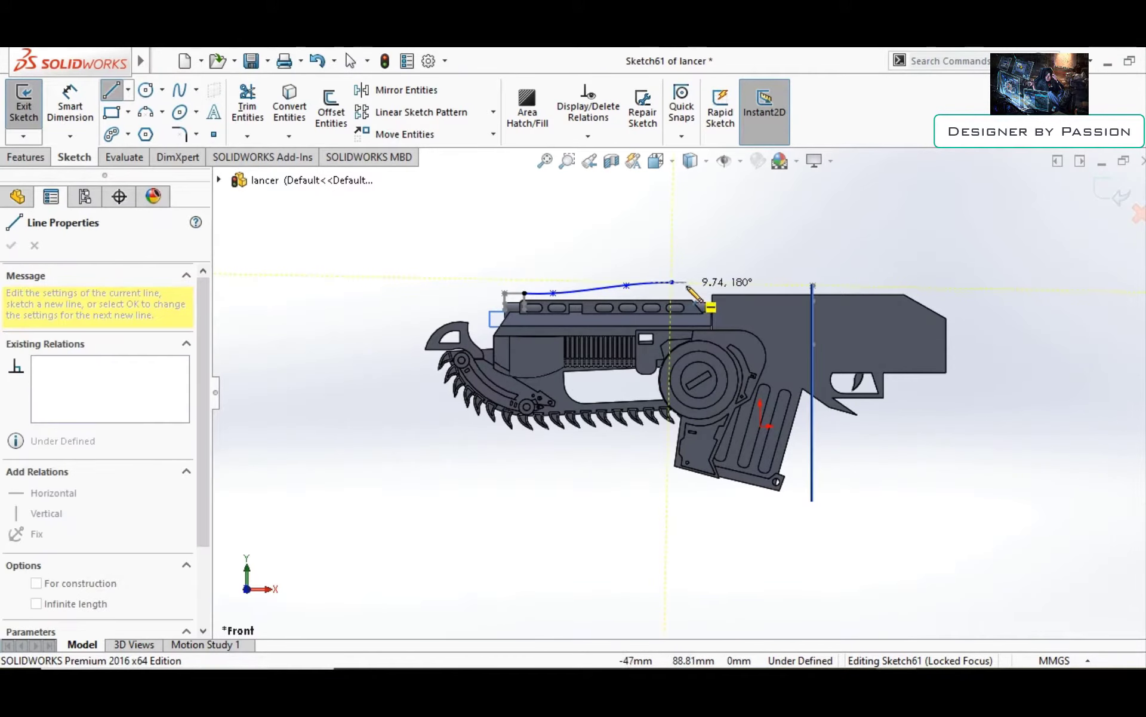
pyautogui.scroll(-3, 687, 288)
pyautogui.scroll(-3, 724, 316)
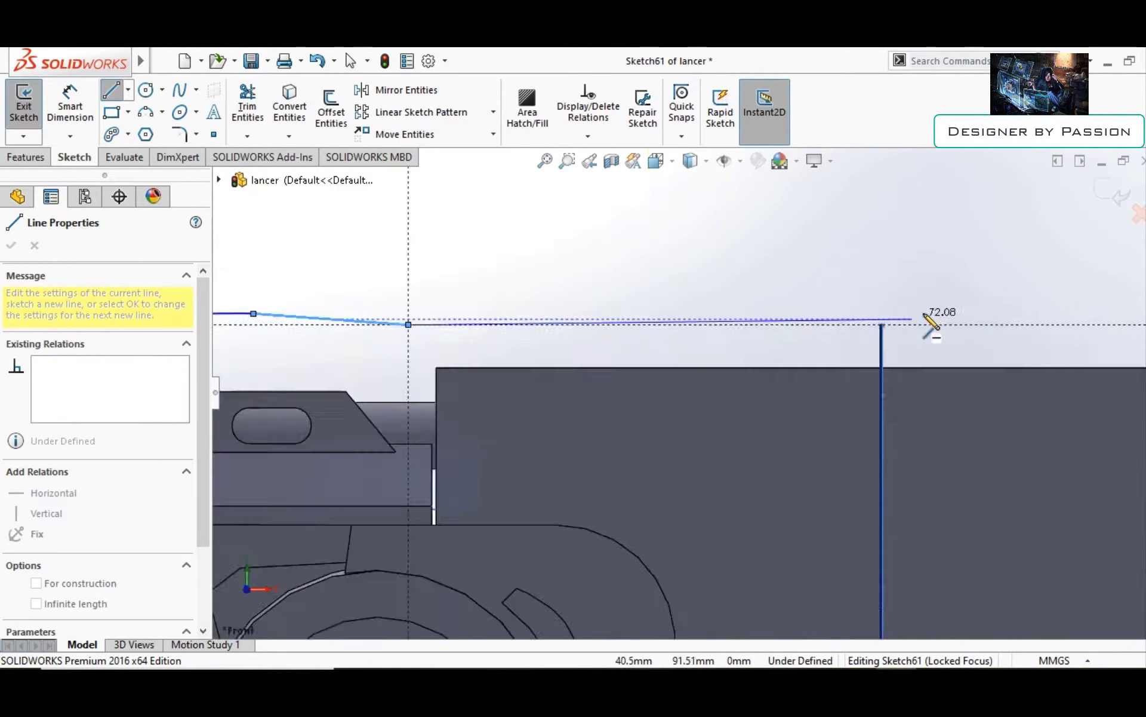
pyautogui.scroll(-3, 925, 314)
pyautogui.press('Escape')
pyautogui.scroll(3, 684, 389)
pyautogui.scroll(3, 590, 339)
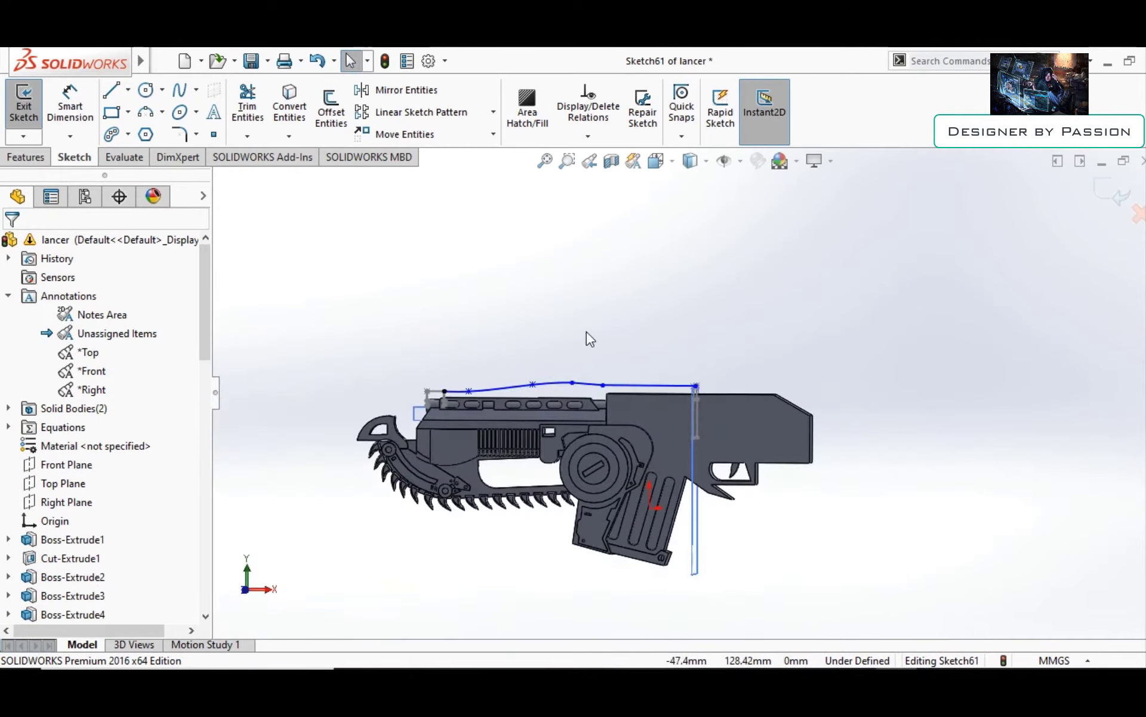
pyautogui.scroll(-2, 507, 344)
pyautogui.scroll(-2, 492, 351)
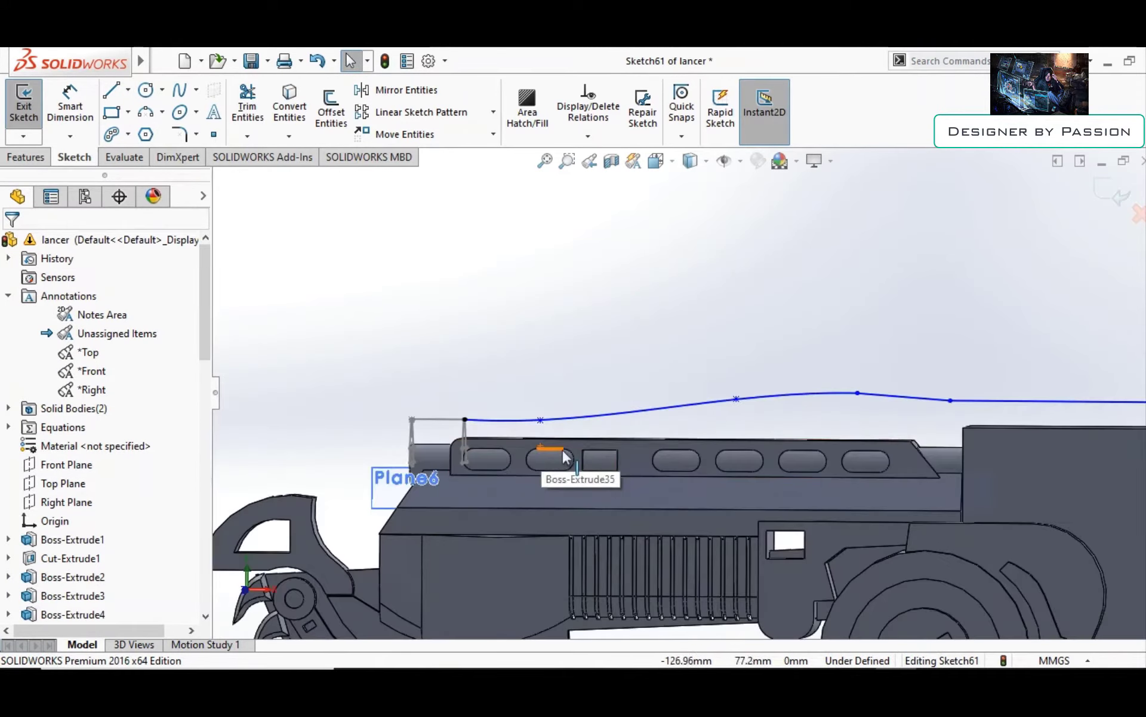
pyautogui.scroll(-2, 568, 317)
pyautogui.scroll(-2, 769, 425)
pyautogui.scroll(2, 770, 425)
pyautogui.scroll(2, 773, 383)
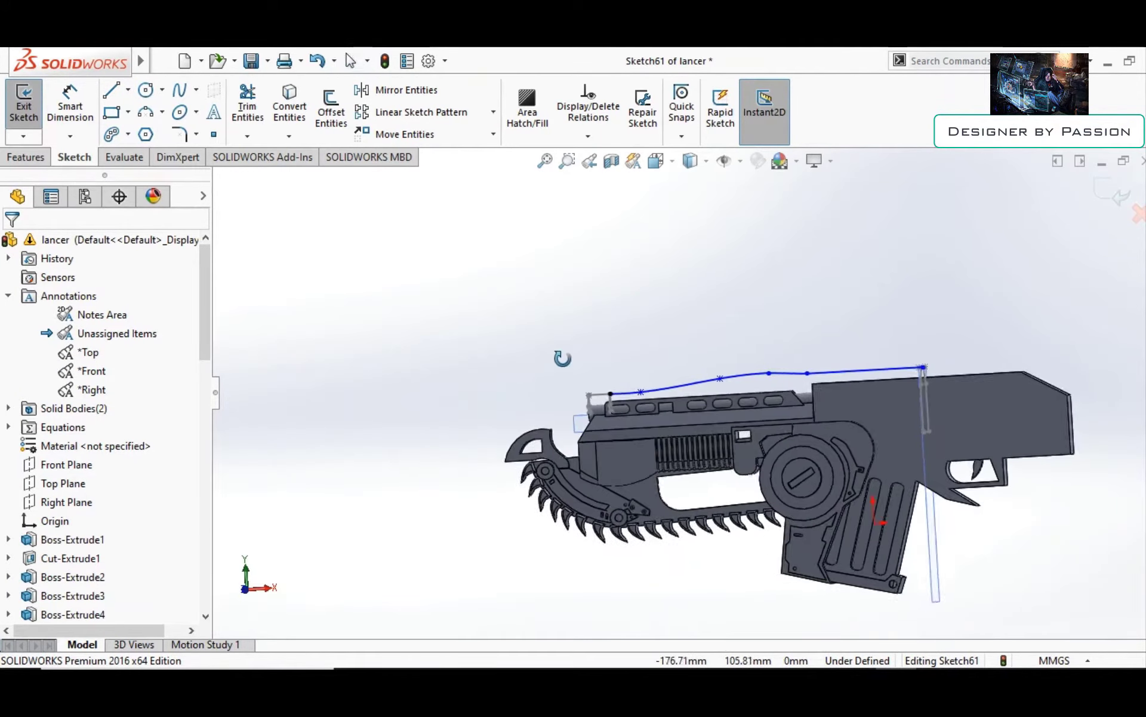
pyautogui.scroll(-2, 585, 371)
# In Sketch61, draw a guide line from the gun's front end along the top down to Plane9
pyautogui.press('l')
pyautogui.scroll(-3, 572, 399)
pyautogui.scroll(-3, 572, 398)
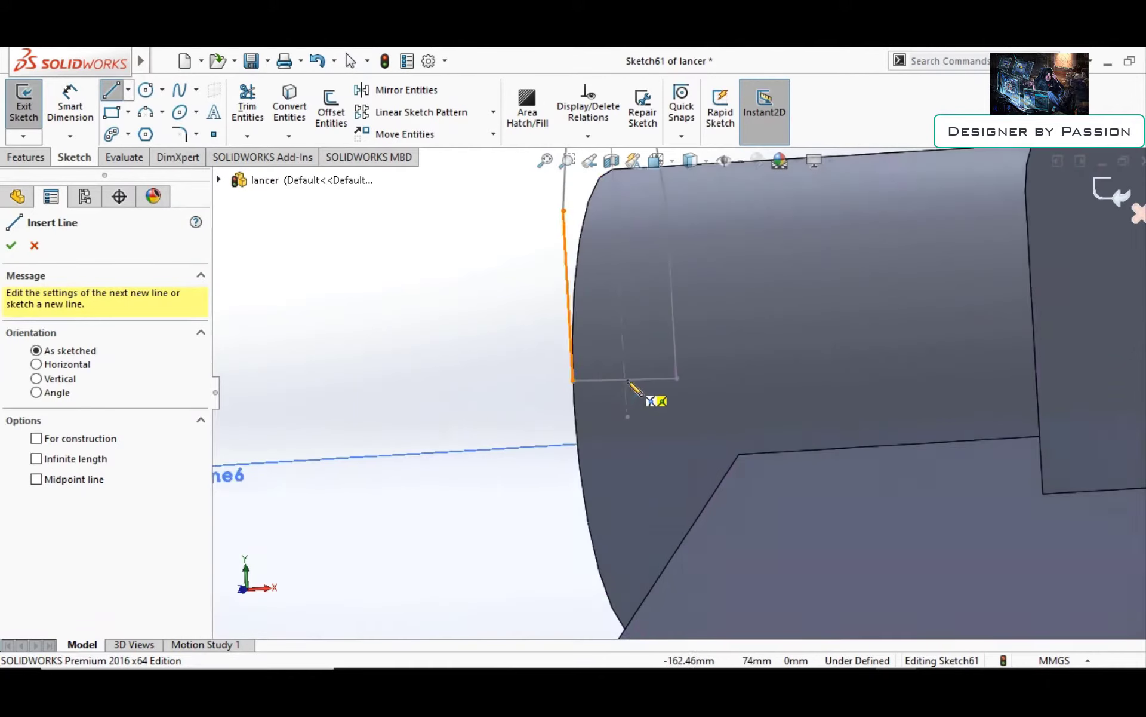
pyautogui.click(628, 382)
pyautogui.scroll(3, 888, 376)
pyautogui.scroll(-2, 844, 392)
pyautogui.scroll(-2, 734, 384)
pyautogui.scroll(2, 734, 384)
pyautogui.click(678, 393)
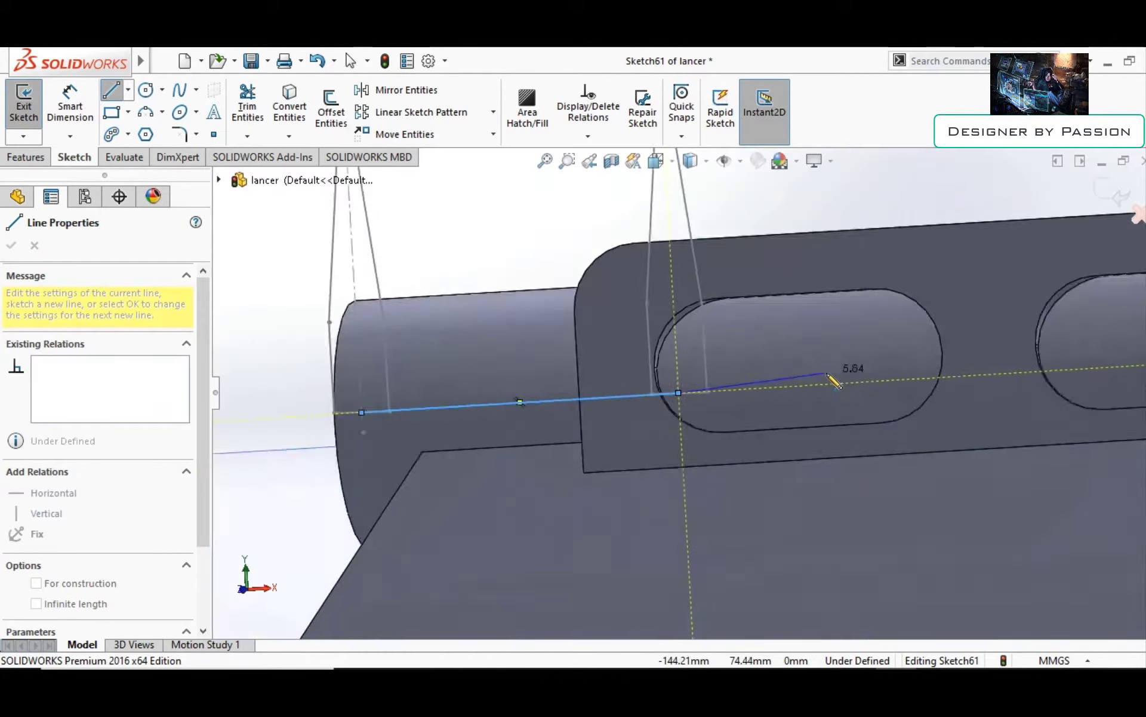
pyautogui.scroll(5, 827, 374)
pyautogui.scroll(-4, 950, 347)
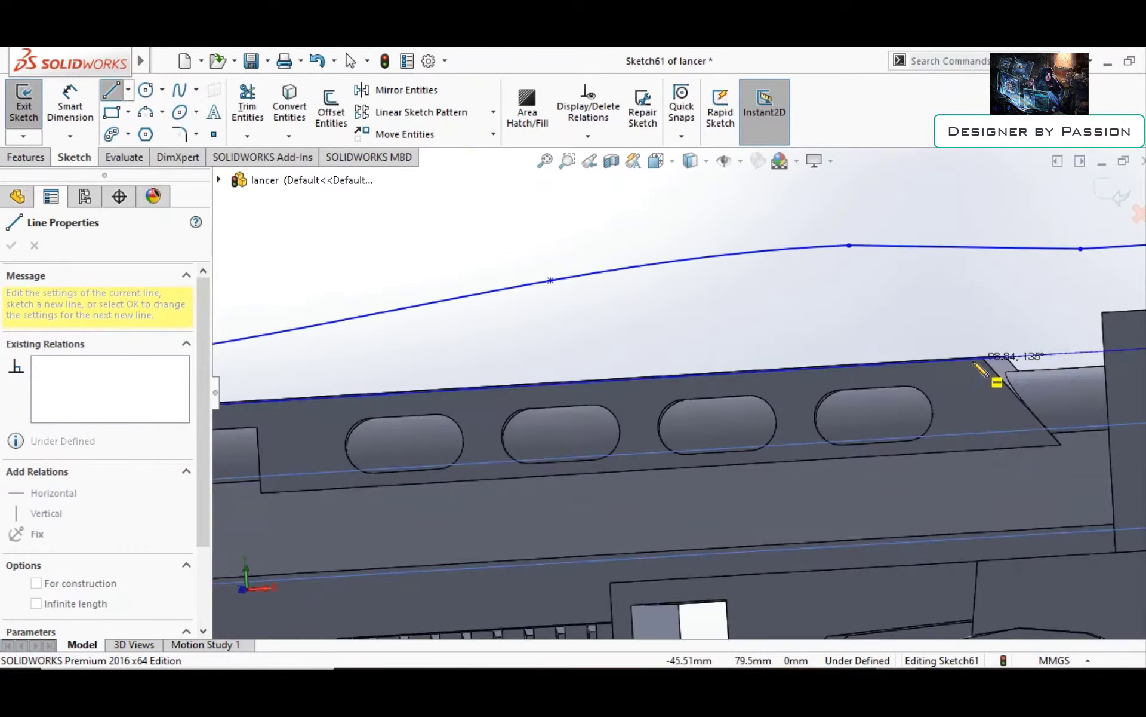
pyautogui.click(987, 365)
pyautogui.scroll(3, 823, 439)
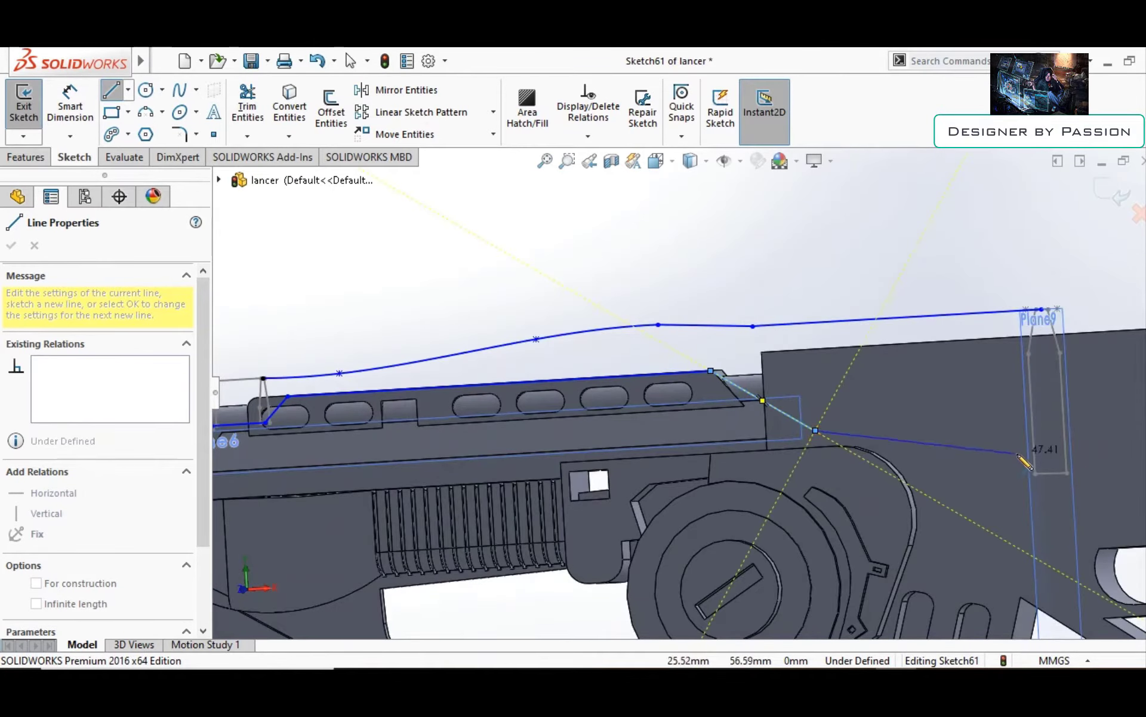
pyautogui.press('Escape')
pyautogui.scroll(3, 746, 266)
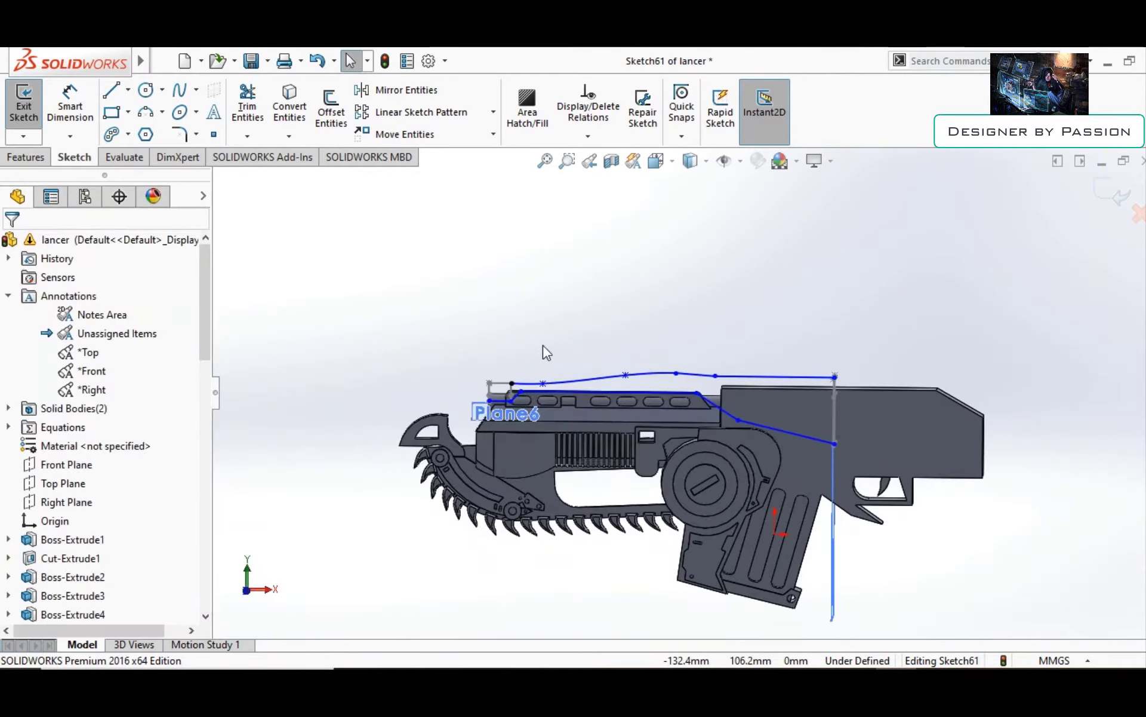
pyautogui.scroll(-3, 657, 465)
# Exit the 3D sketch and start a Lofted Boss with Sketch55 and Sketch57 as profiles
pyautogui.click(24, 99)
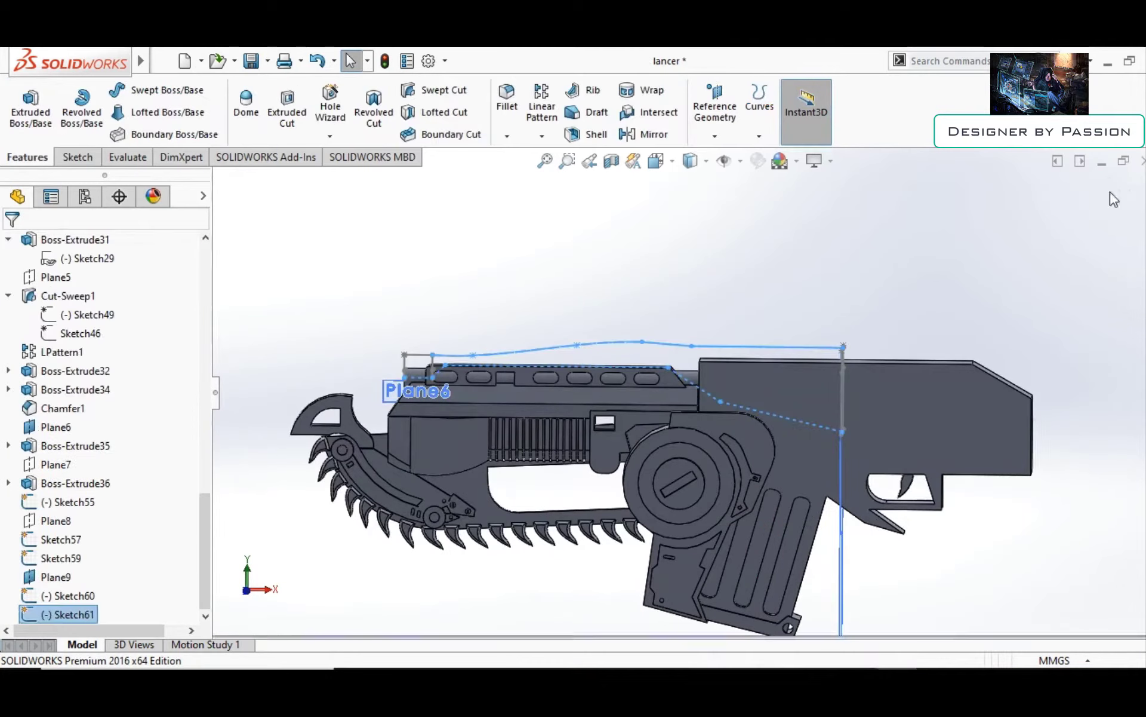
pyautogui.click(168, 111)
pyautogui.click(687, 384)
pyautogui.scroll(-5, 477, 373)
# Try a loft through Sketch57 and Sketch60 with the top spline guide curve, then cancel
pyautogui.scroll(3, 550, 387)
pyautogui.click(974, 365)
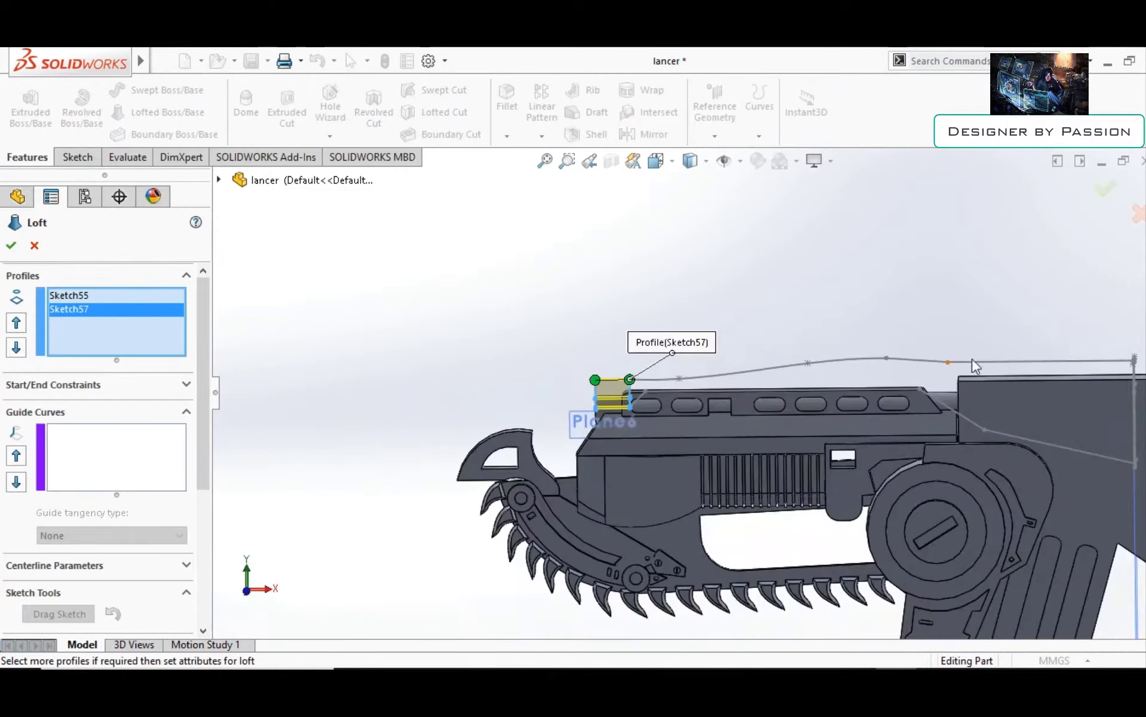
pyautogui.click(870, 359)
pyautogui.click(834, 297)
pyautogui.scroll(-2, 901, 389)
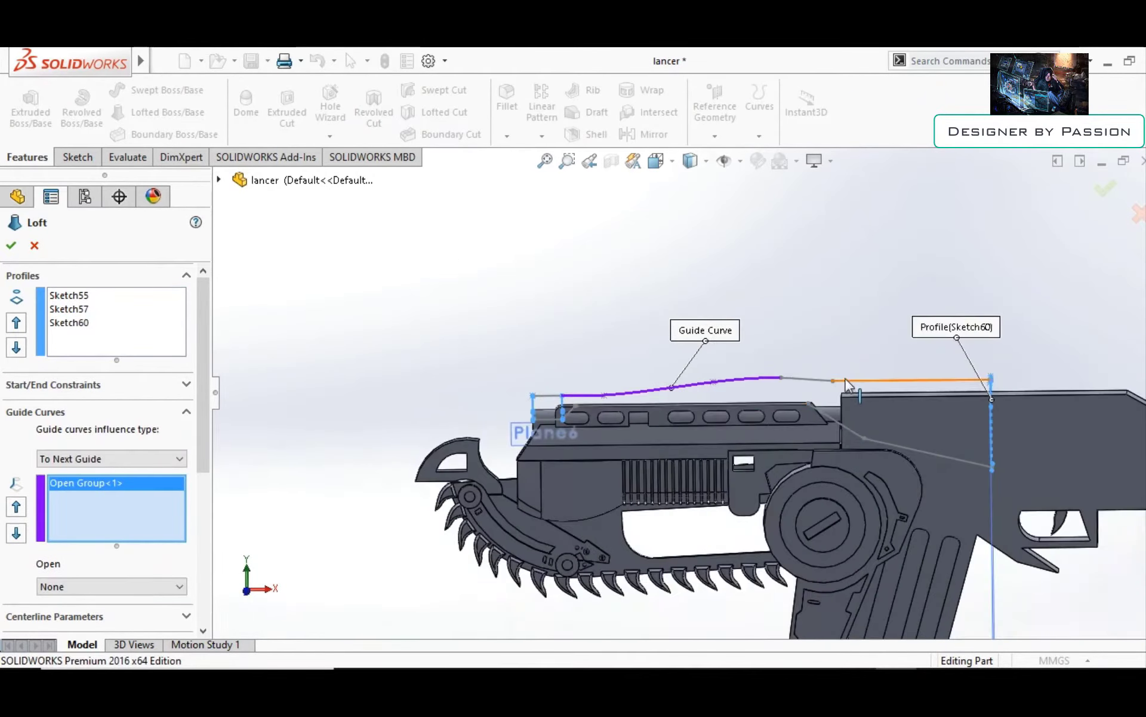
pyautogui.scroll(-5, 447, 430)
pyautogui.scroll(5, 447, 430)
pyautogui.press('Escape')
# Back out of deleting Sketch61 and open it for editing instead
pyautogui.scroll(-6, 523, 377)
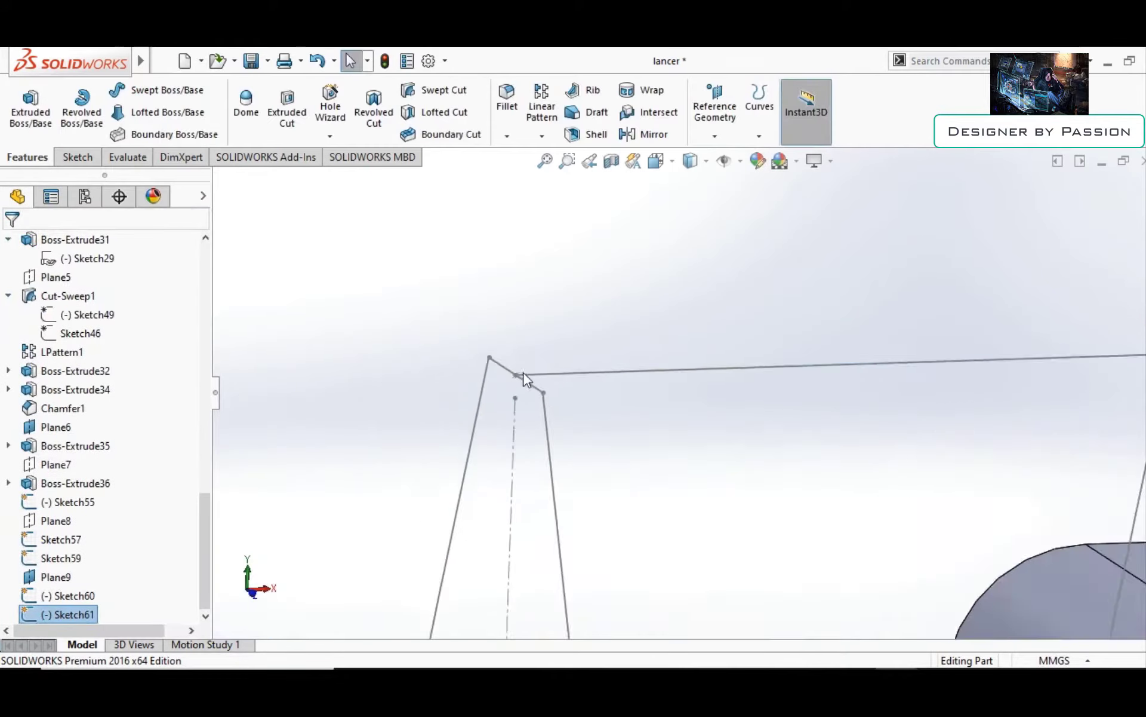
pyautogui.press('Delete')
pyautogui.press('Escape')
pyautogui.scroll(3, 696, 278)
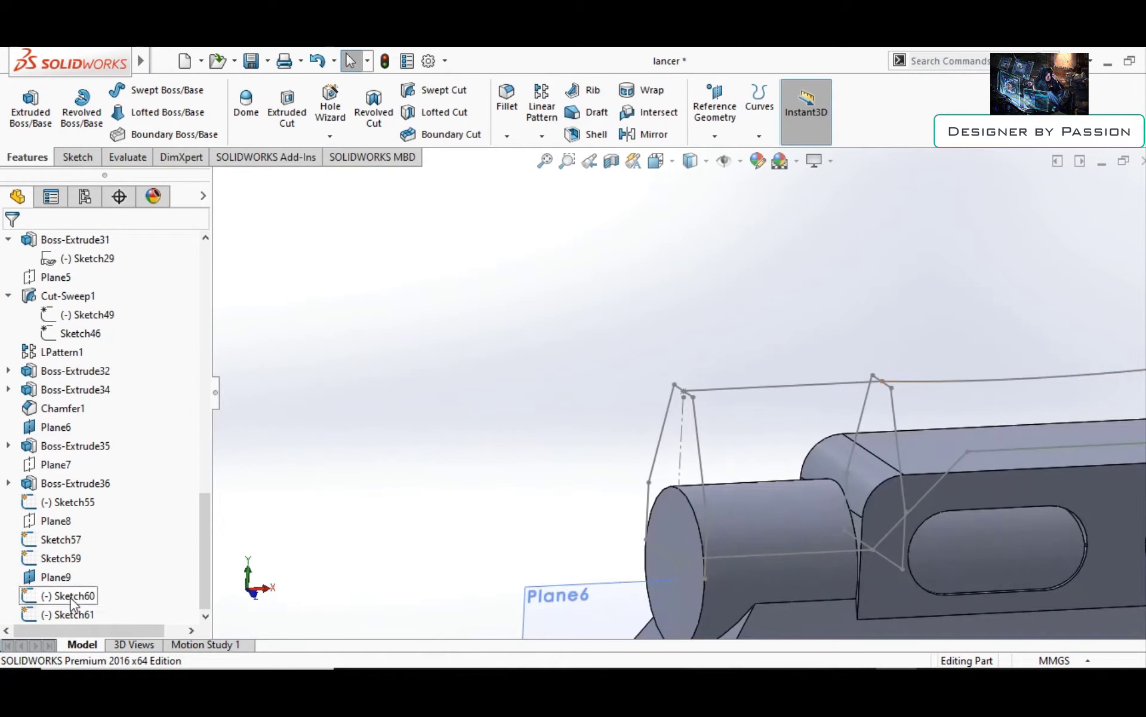
pyautogui.click(70, 323)
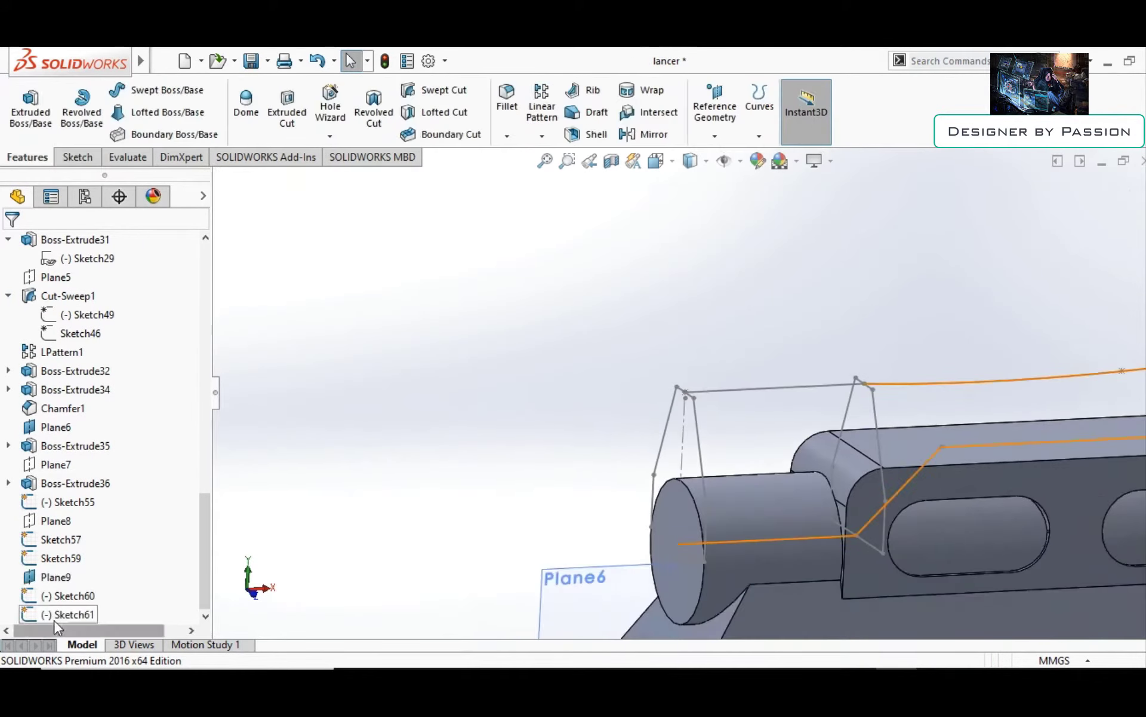
pyautogui.click(67, 320)
pyautogui.scroll(4, 972, 494)
pyautogui.scroll(-4, 793, 366)
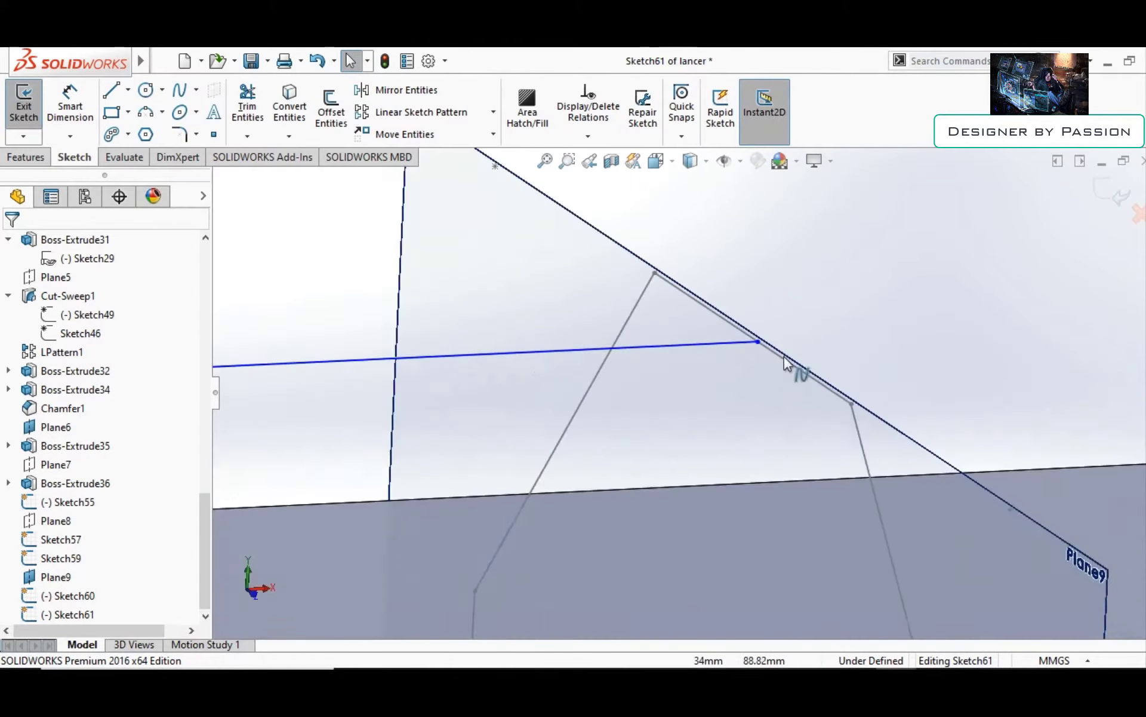
pyautogui.scroll(-3, 696, 365)
# Add a Pierce relation between the lower guide line's end point and the Sketch60 profile edge
pyautogui.click(686, 392)
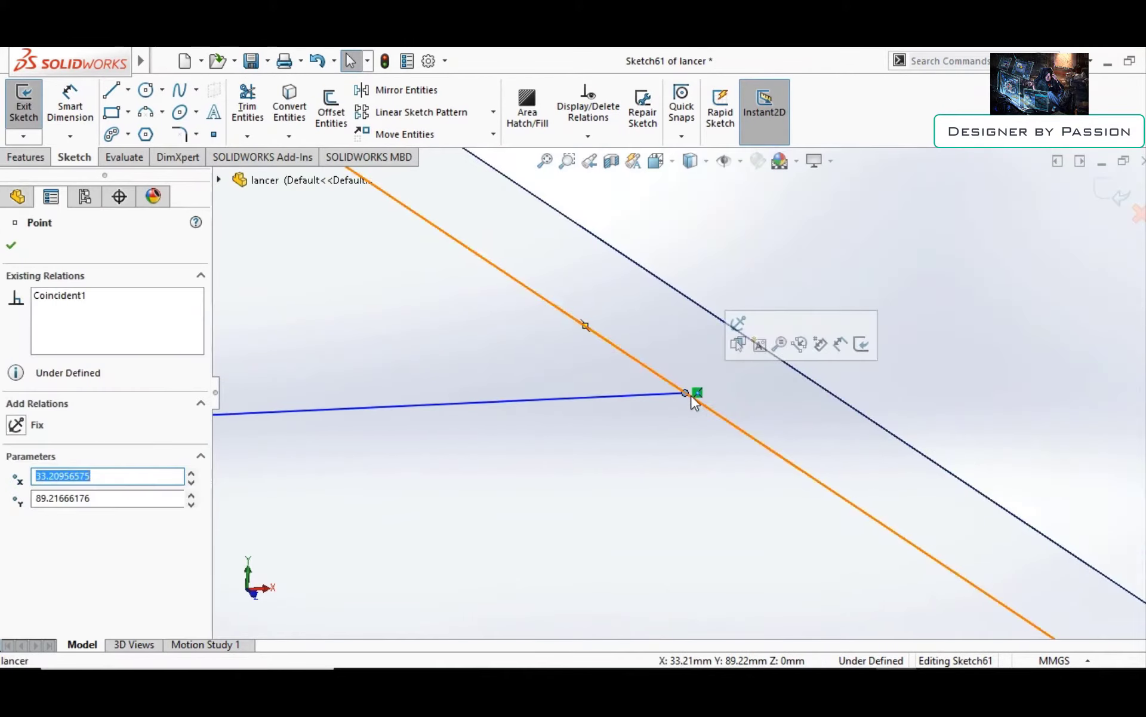
pyautogui.keyDown('ctrl'); pyautogui.click(697, 400); pyautogui.keyUp('ctrl')
pyautogui.scroll(-3, 629, 361)
pyautogui.press('Escape')
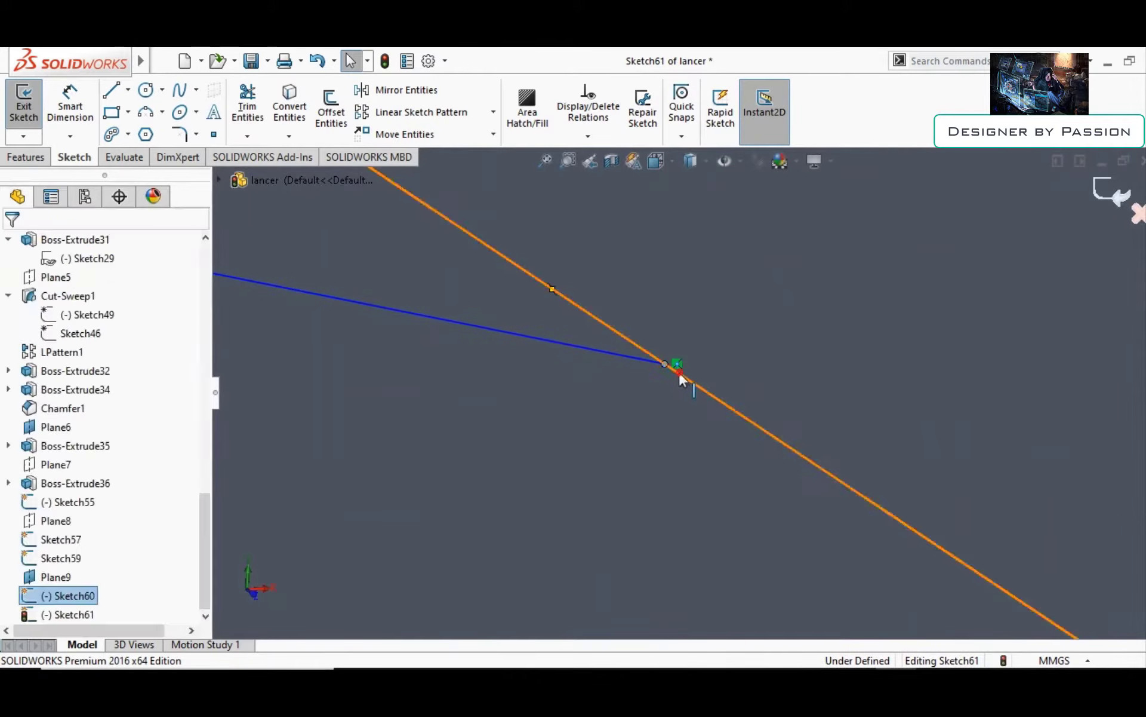
pyautogui.click(664, 363)
pyautogui.keyDown('ctrl'); pyautogui.click(687, 378); pyautogui.keyUp('ctrl')
pyautogui.click(17, 523)
pyautogui.press('Escape')
# Check the top line and spline relations, then exit the 3D sketch
pyautogui.scroll(3, 445, 455)
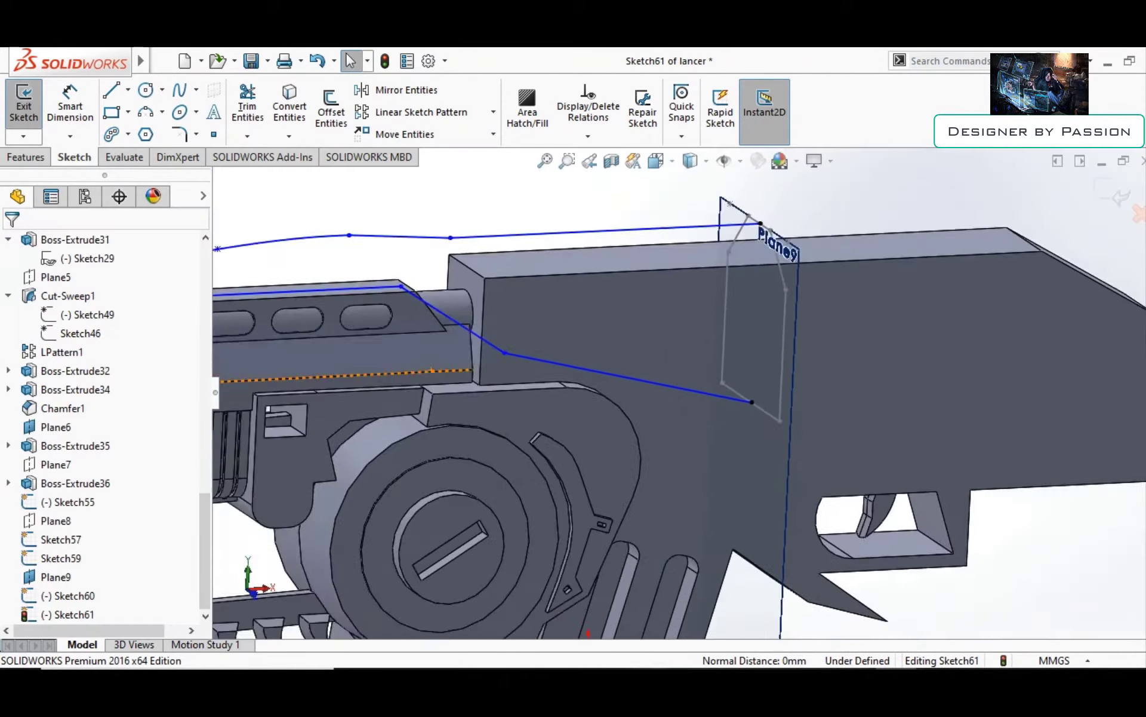
pyautogui.scroll(-3, 687, 382)
pyautogui.scroll(-2, 690, 379)
pyautogui.scroll(5, 690, 379)
pyautogui.click(627, 396)
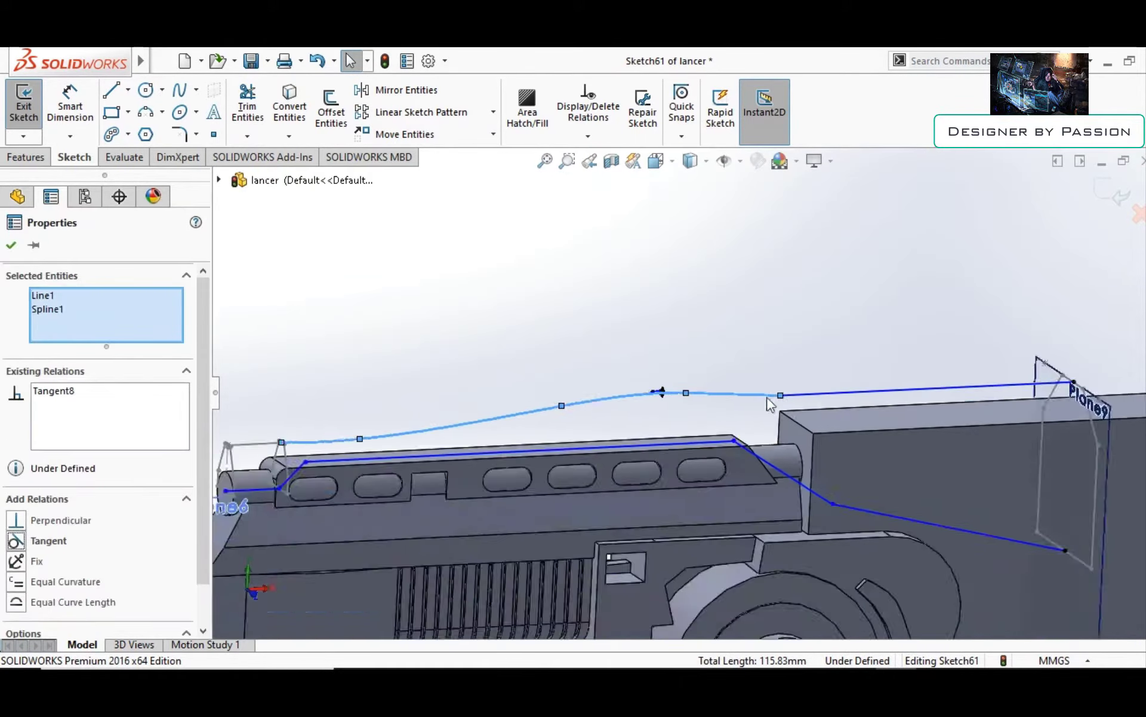
pyautogui.press('Escape')
pyautogui.moveTo(627, 435); pyautogui.dragTo(623, 330, button='middle')
pyautogui.scroll(-5, 708, 432)
pyautogui.scroll(3, 450, 403)
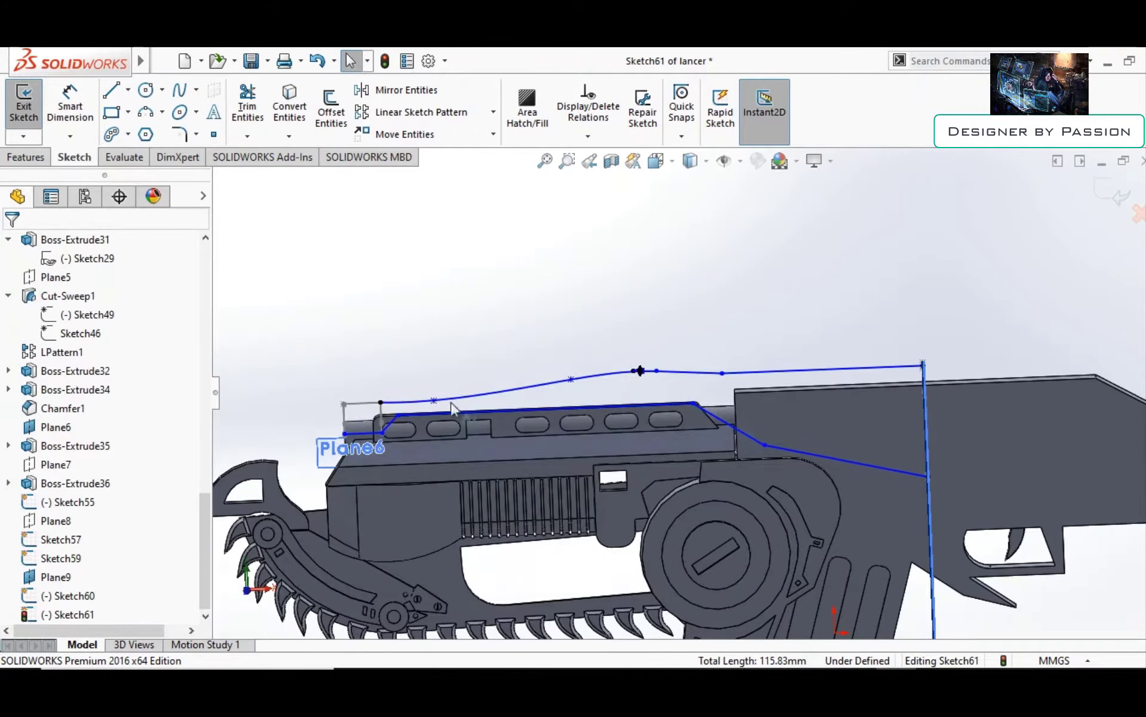
pyautogui.click(24, 102)
# Set up a new loft with profiles Sketch57 and Sketch60 and the top spline guide curve
pyautogui.click(157, 113)
pyautogui.scroll(-3, 641, 406)
pyautogui.click(512, 412)
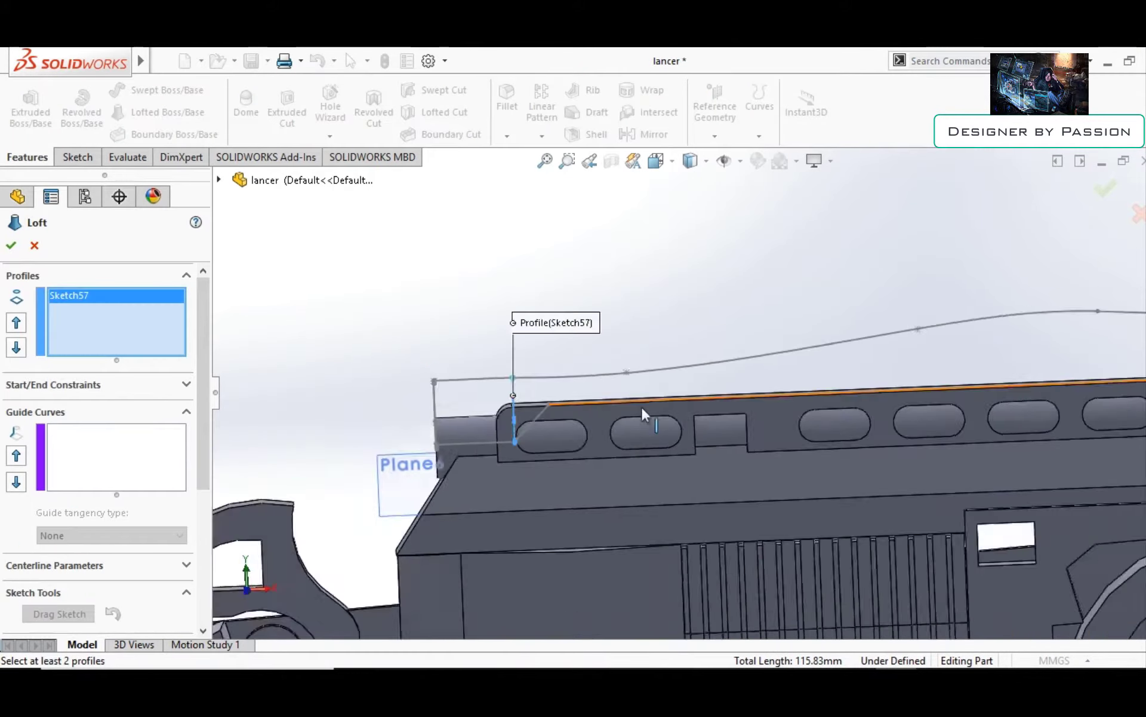
pyautogui.scroll(-5, 796, 311)
pyautogui.click(785, 300)
pyautogui.scroll(3, 417, 370)
pyautogui.click(275, 303)
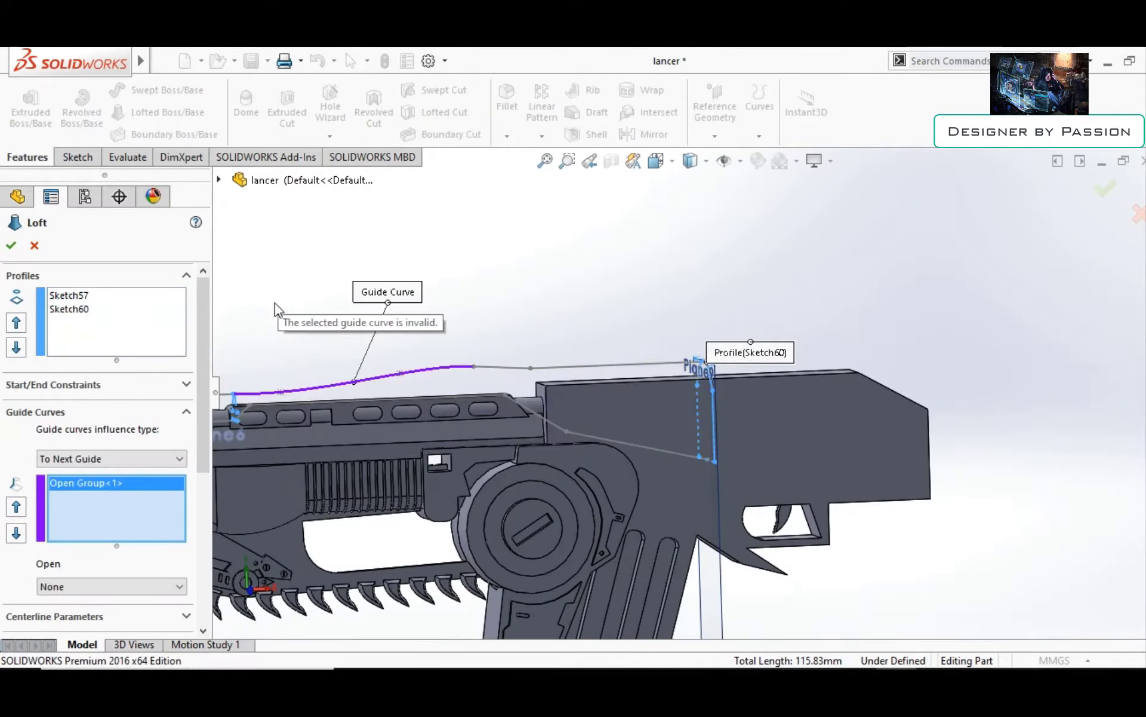
# Reselect the guide curve group and change its order, then cancel the loft
pyautogui.scroll(-3, 693, 365)
pyautogui.scroll(-3, 660, 388)
pyautogui.scroll(5, 660, 388)
pyautogui.scroll(-2, 660, 388)
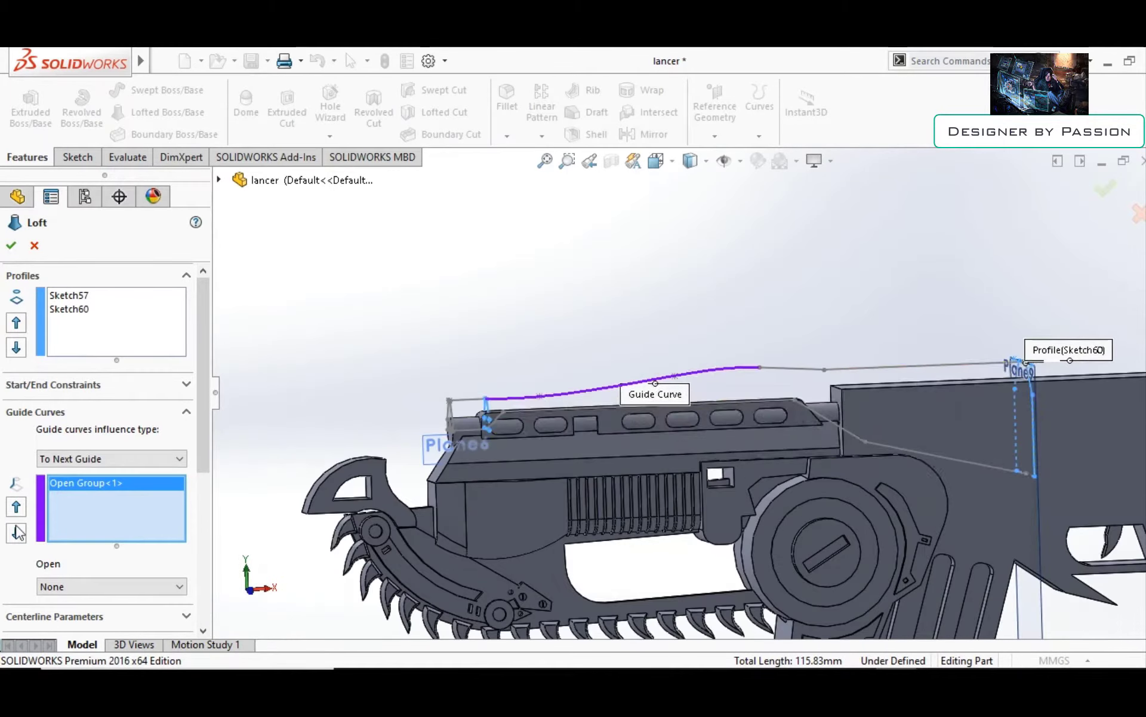
pyautogui.click(746, 402)
pyautogui.click(836, 512)
pyautogui.press('Escape')
# Hide Sketch61's guide curves and start a new sketch on the Front Plane
pyautogui.scroll(3, 790, 341)
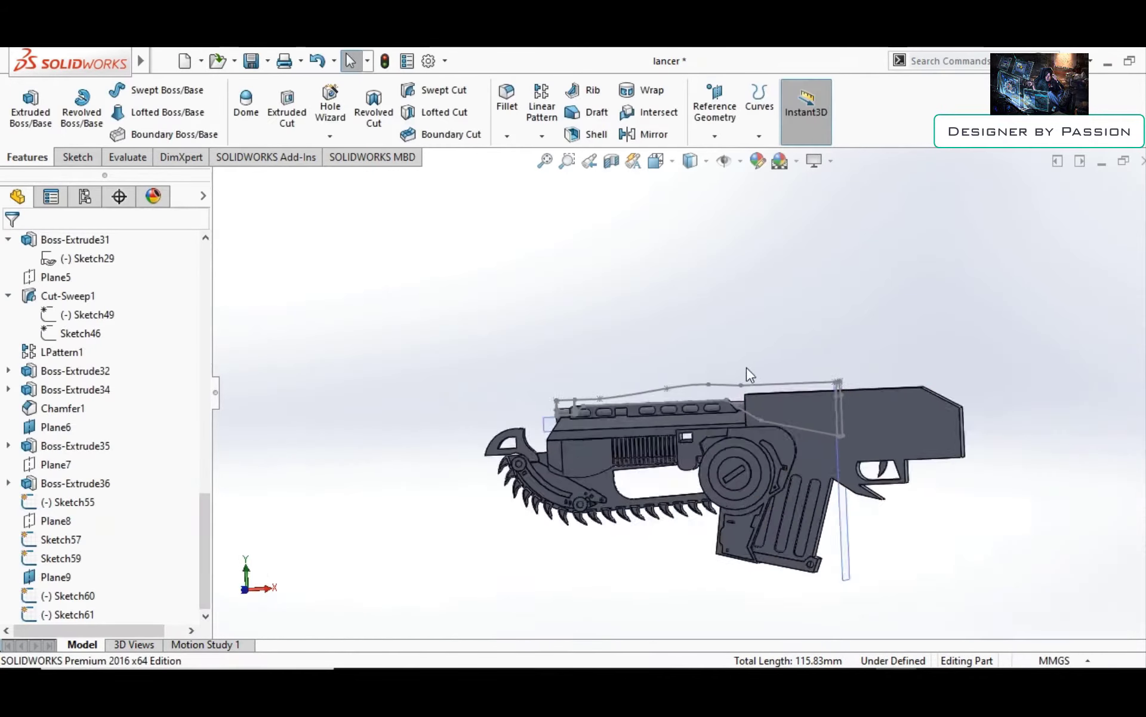
pyautogui.scroll(-4, 746, 367)
pyautogui.moveTo(397, 392); pyautogui.dragTo(378, 399, button='middle')
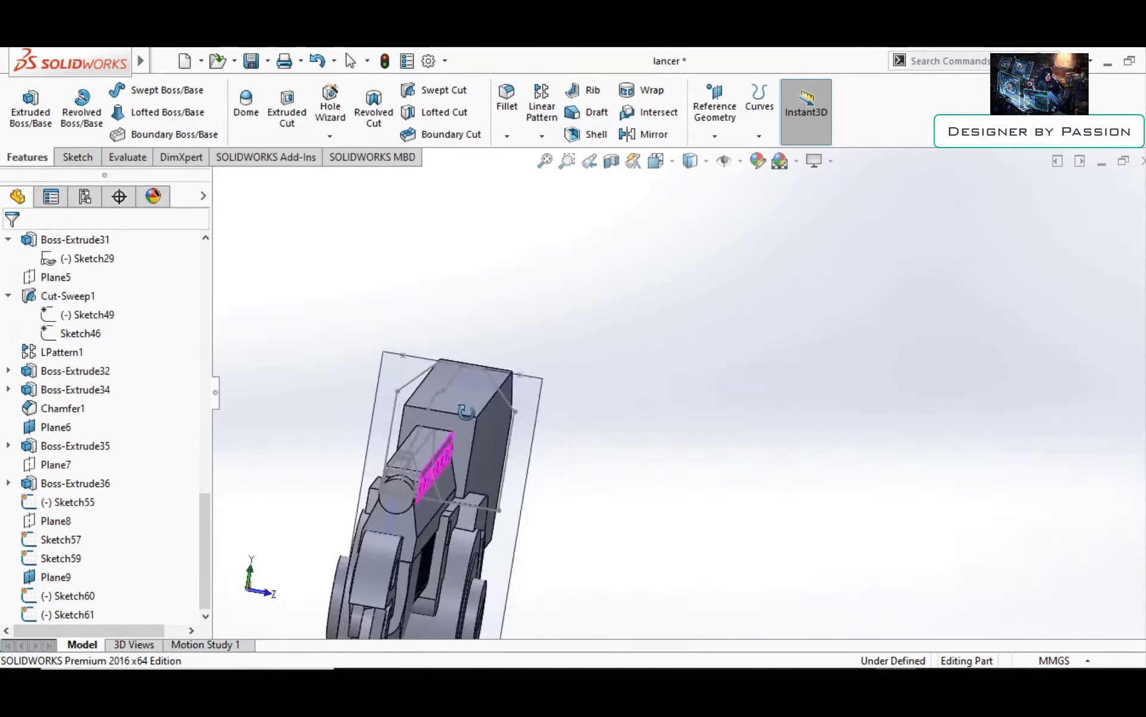
pyautogui.scroll(3, 640, 401)
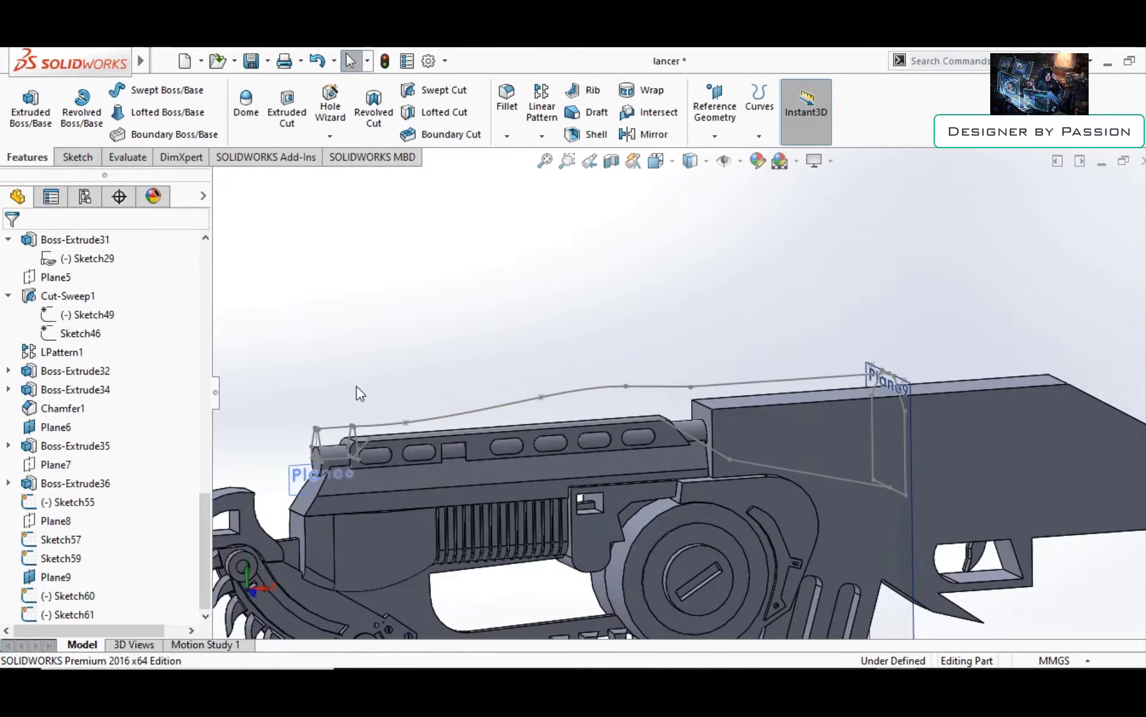
pyautogui.rightClick(511, 346)
pyautogui.click(540, 298)
pyautogui.click(457, 350)
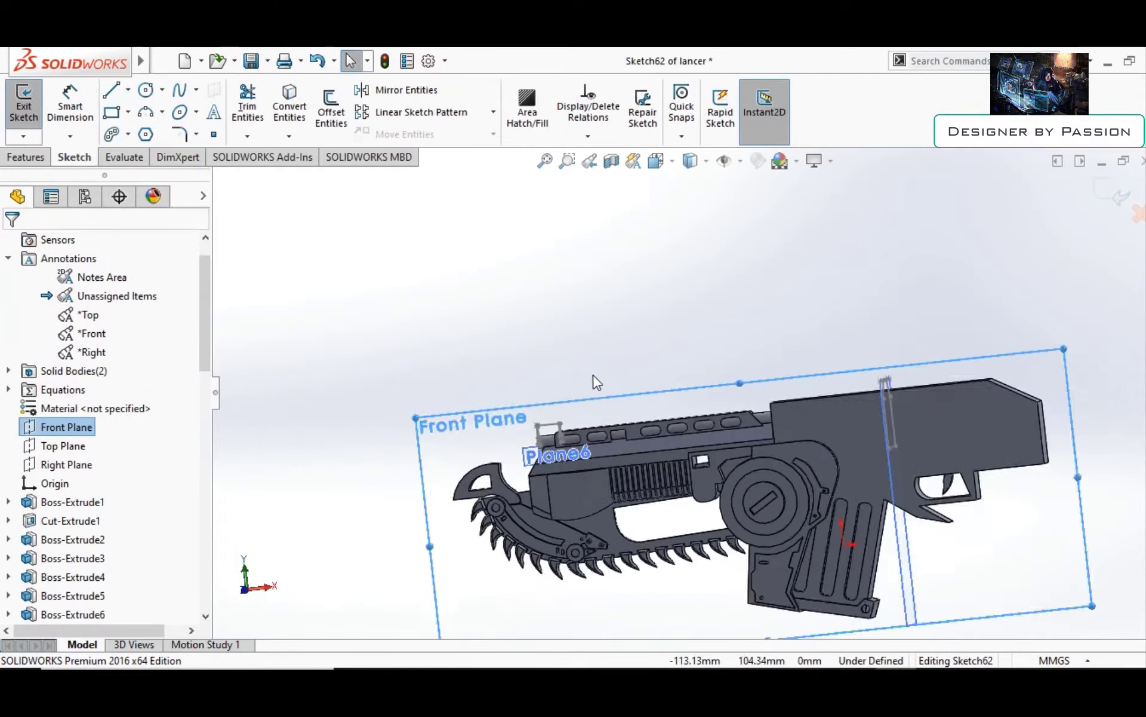
# Draw a line from the gun's front end to the profile edge midpoint, then undo the conflicting relation
pyautogui.click(122, 97)
pyautogui.scroll(-5, 525, 295)
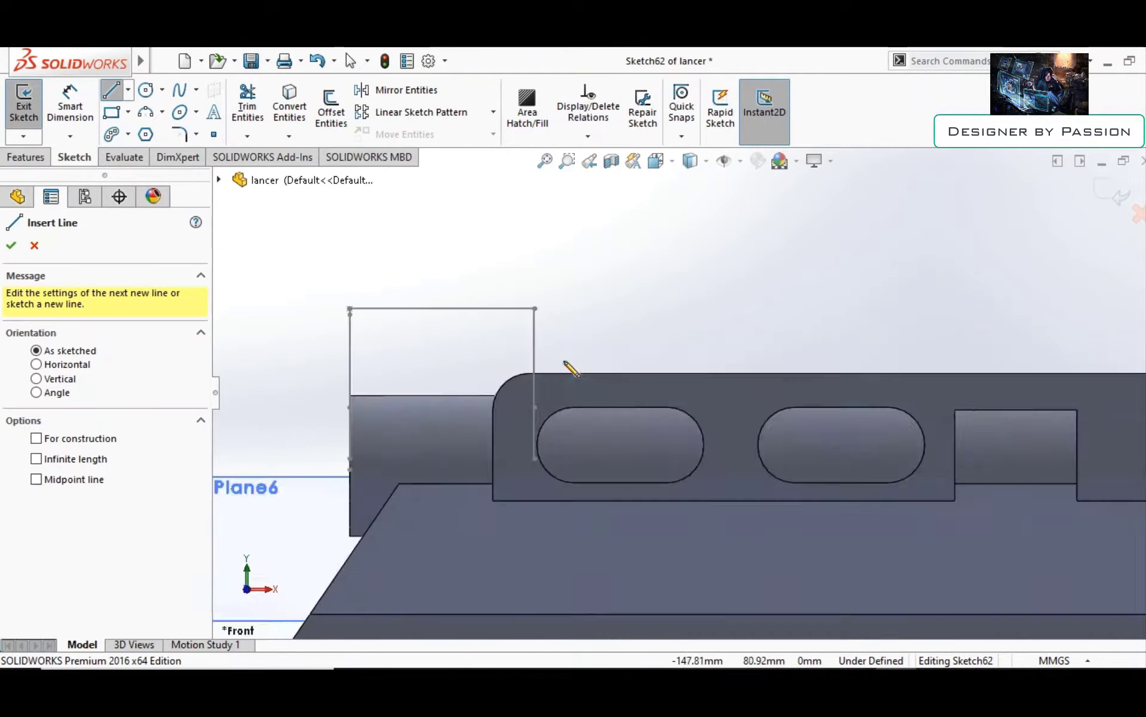
pyautogui.click(525, 292)
pyautogui.scroll(5, 652, 290)
pyautogui.scroll(1, 603, 291)
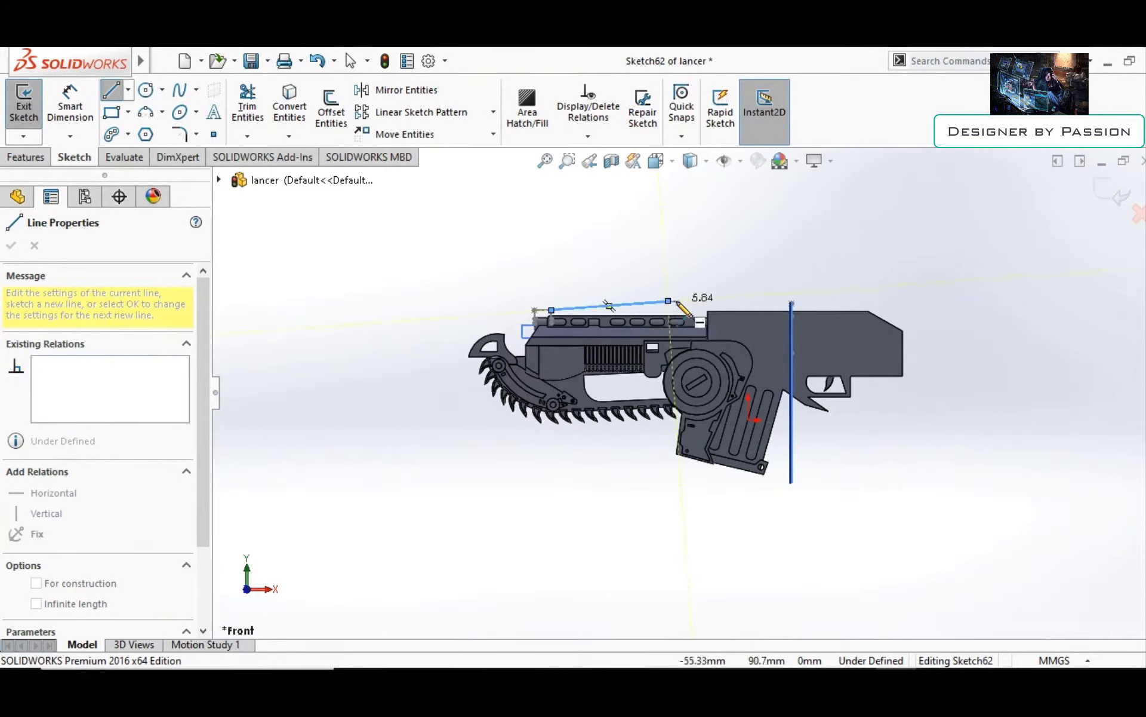
pyautogui.scroll(-4, 747, 310)
pyautogui.moveTo(813, 325); pyautogui.dragTo(859, 412, button='middle')
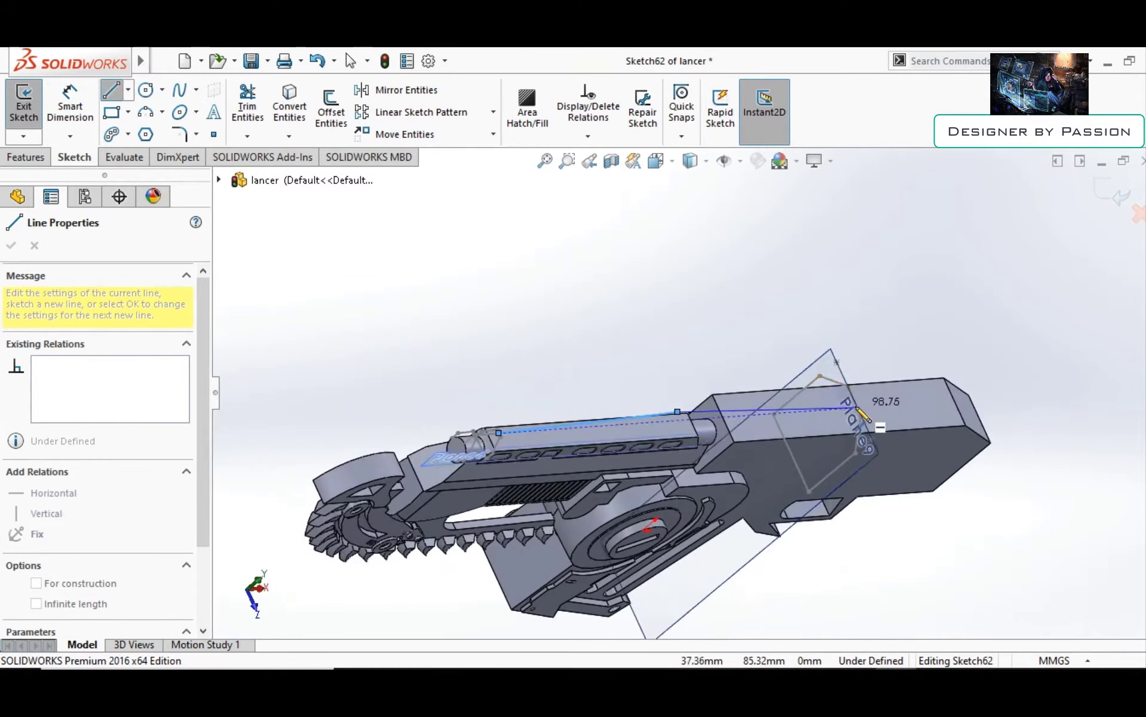
pyautogui.click(831, 430)
pyautogui.press('Escape')
pyautogui.scroll(-4, 806, 365)
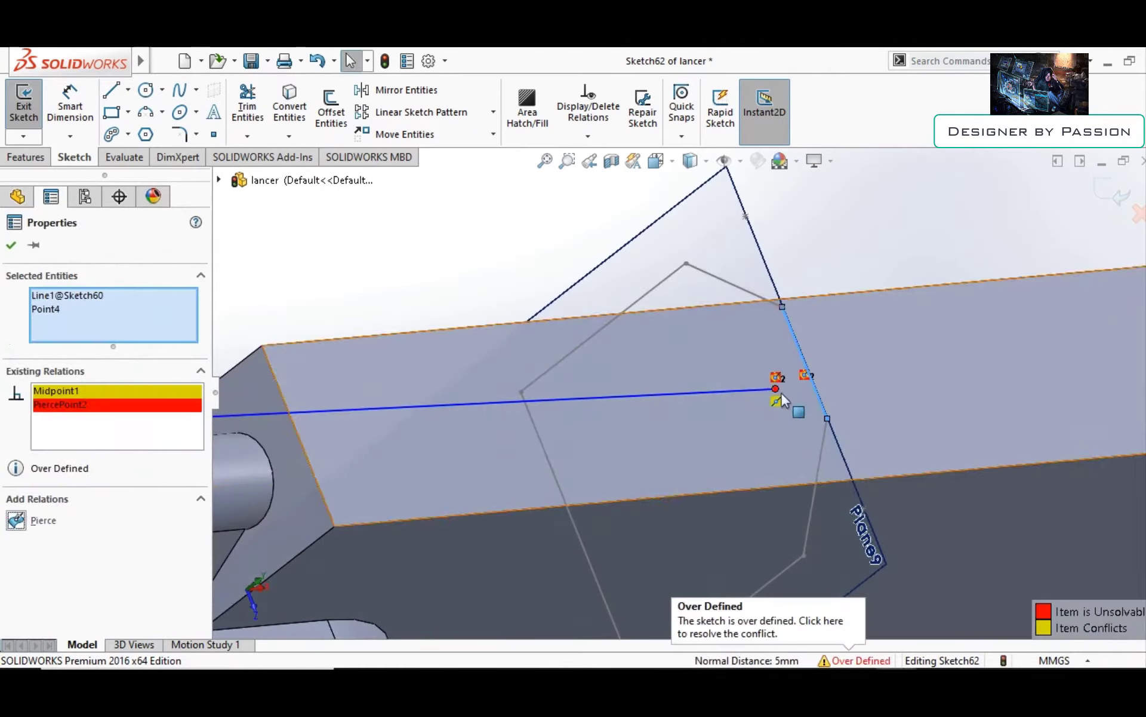
pyautogui.hotkey('ctrl', 'z')
pyautogui.scroll(5, 781, 399)
pyautogui.press('Escape')
# Draw a line from the barrel tip up to the gun's top edge
pyautogui.moveTo(737, 453); pyautogui.dragTo(537, 418, button='middle')
pyautogui.scroll(-5, 465, 379)
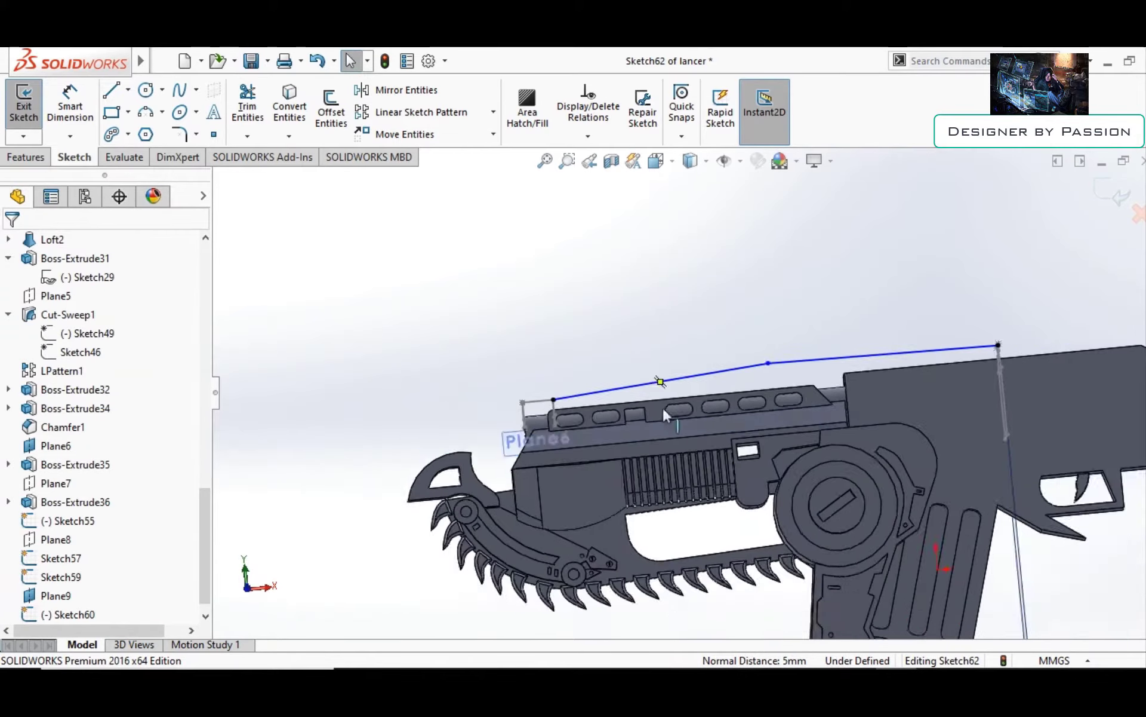
pyautogui.press('l')
pyautogui.scroll(-2, 645, 384)
pyautogui.scroll(-3, 589, 389)
pyautogui.scroll(-3, 584, 384)
pyautogui.click(584, 384)
pyautogui.moveTo(583, 384); pyautogui.dragTo(664, 358, button='middle')
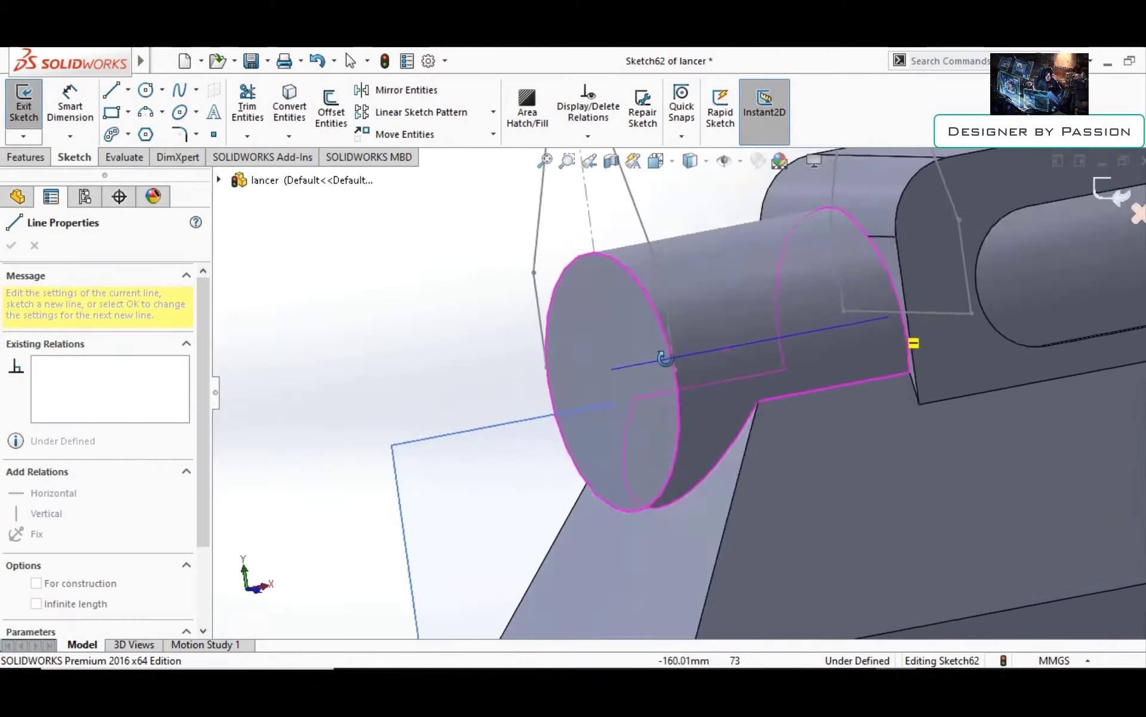
pyautogui.scroll(3, 665, 358)
pyautogui.scroll(3, 956, 310)
pyautogui.scroll(2, 949, 323)
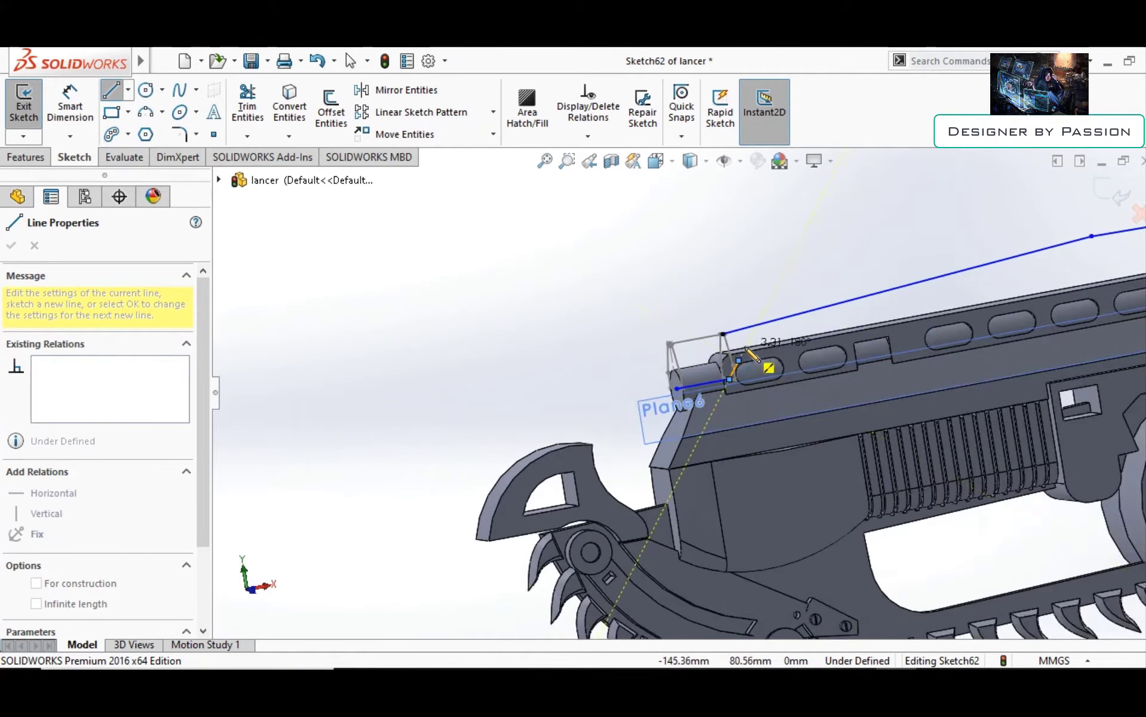
pyautogui.hotkey('ctrl', '1')
pyautogui.scroll(-2, 597, 358)
pyautogui.click(545, 329)
pyautogui.press('Escape')
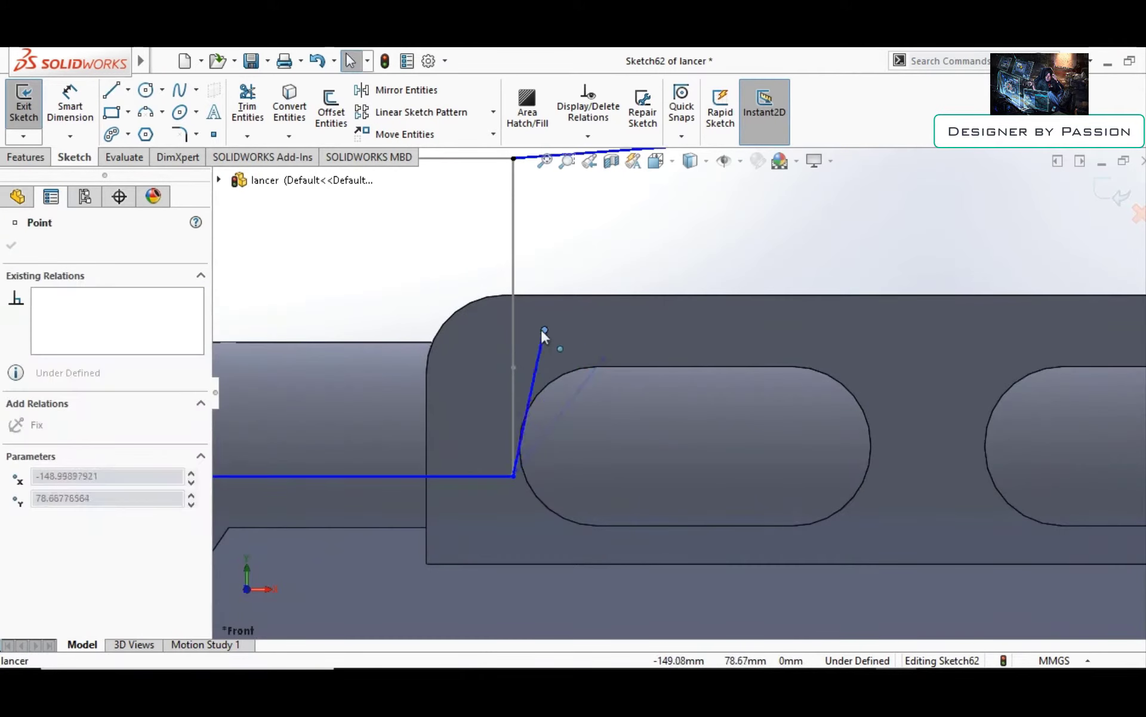
# Draw a line along the gun's top to the rear and exit the sketch
pyautogui.click(564, 294)
pyautogui.scroll(3, 716, 370)
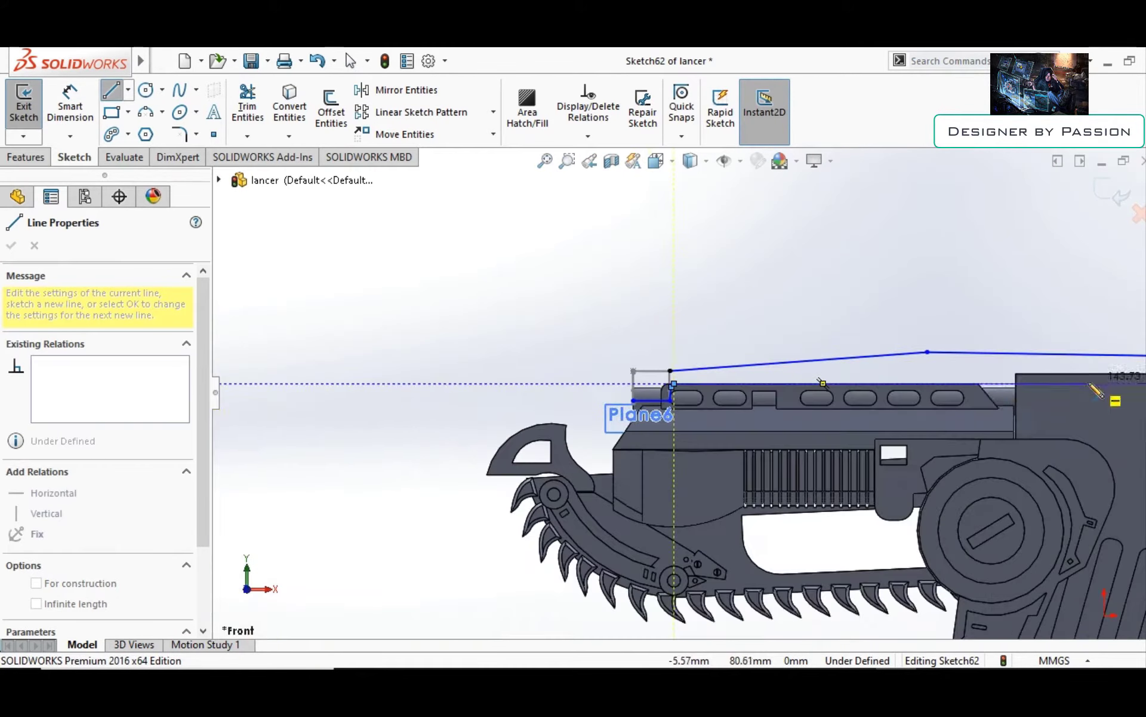
pyautogui.click(1107, 429)
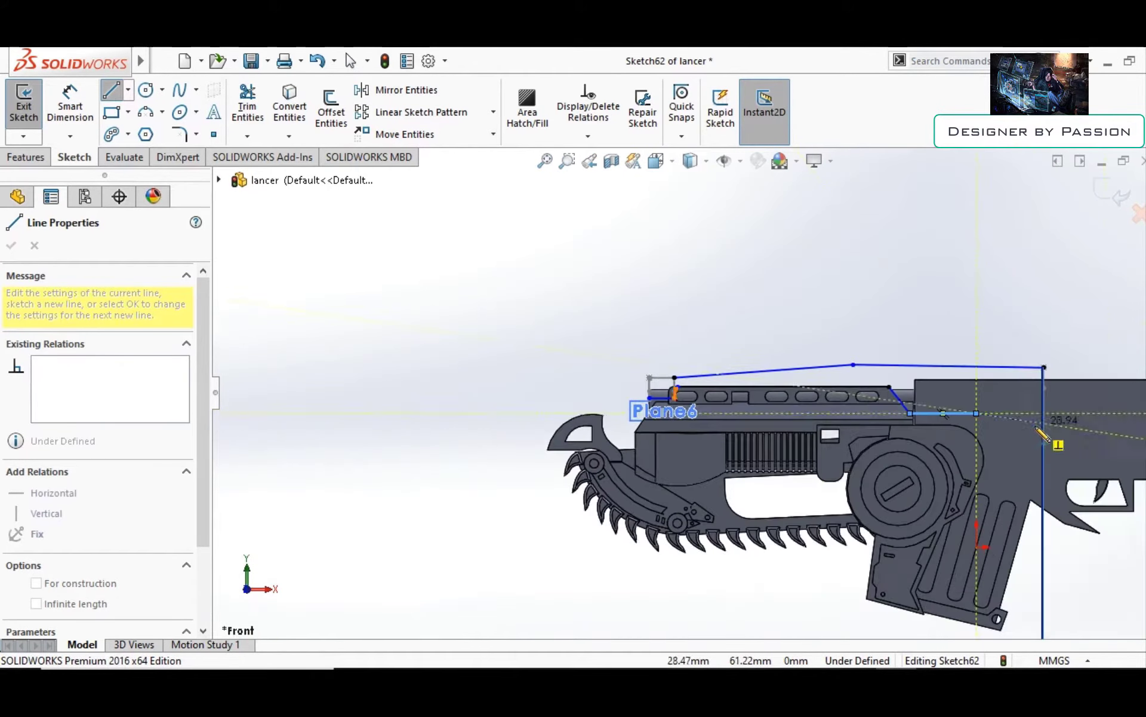
pyautogui.moveTo(1054, 440); pyautogui.dragTo(952, 465, button='middle')
pyautogui.press('Escape')
pyautogui.scroll(-3, 572, 269)
pyautogui.scroll(5, 572, 269)
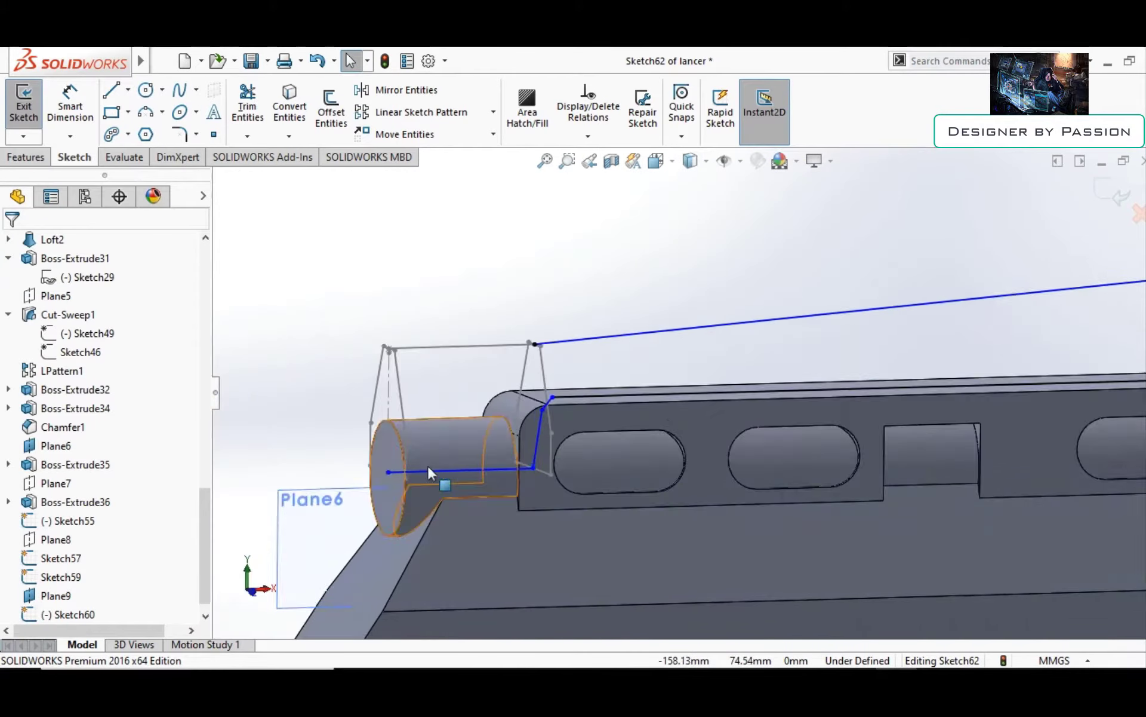
pyautogui.moveTo(428, 465); pyautogui.dragTo(502, 388, button='middle')
pyautogui.scroll(2, 657, 364)
pyautogui.click(1120, 197)
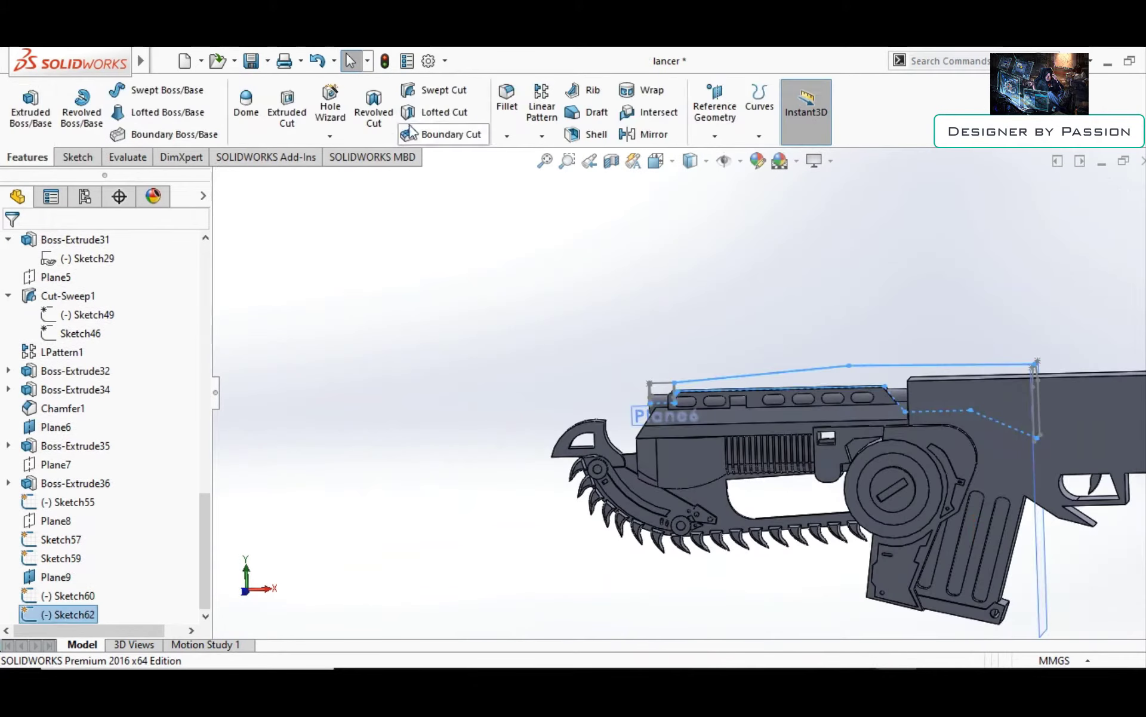
# Start a loft through the profile sketches and clear the rejected top-line guide curve
pyautogui.click(687, 379)
pyautogui.click(705, 343)
pyautogui.click(1104, 385)
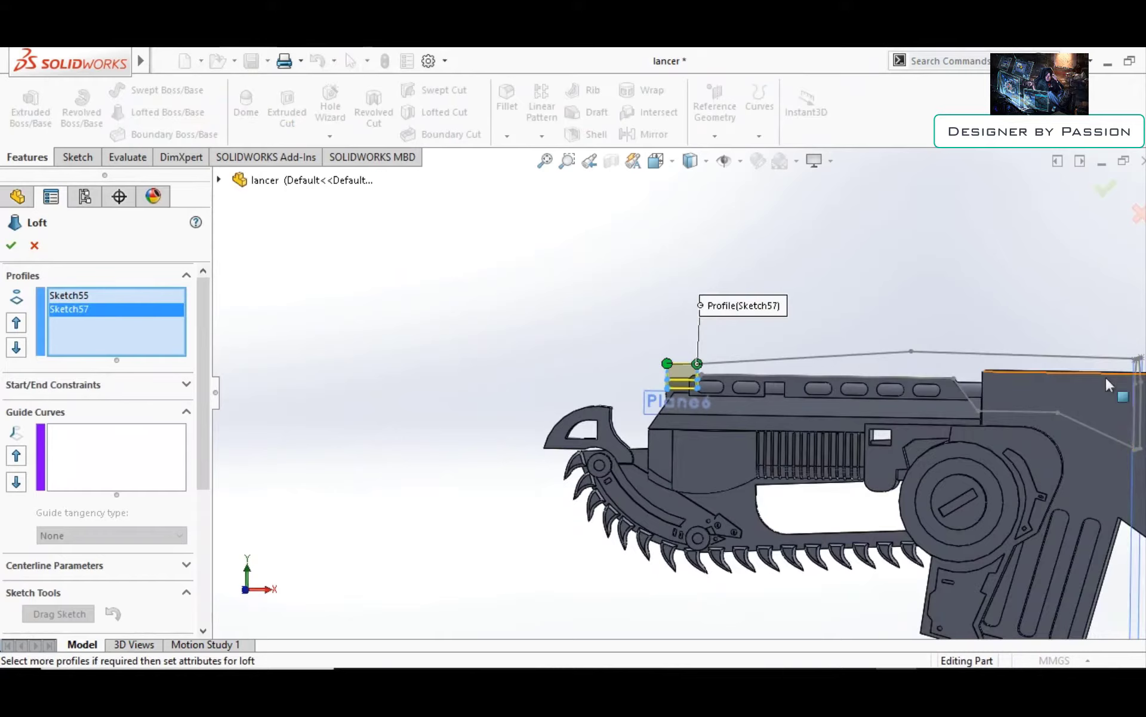
pyautogui.click(857, 356)
pyautogui.click(144, 501)
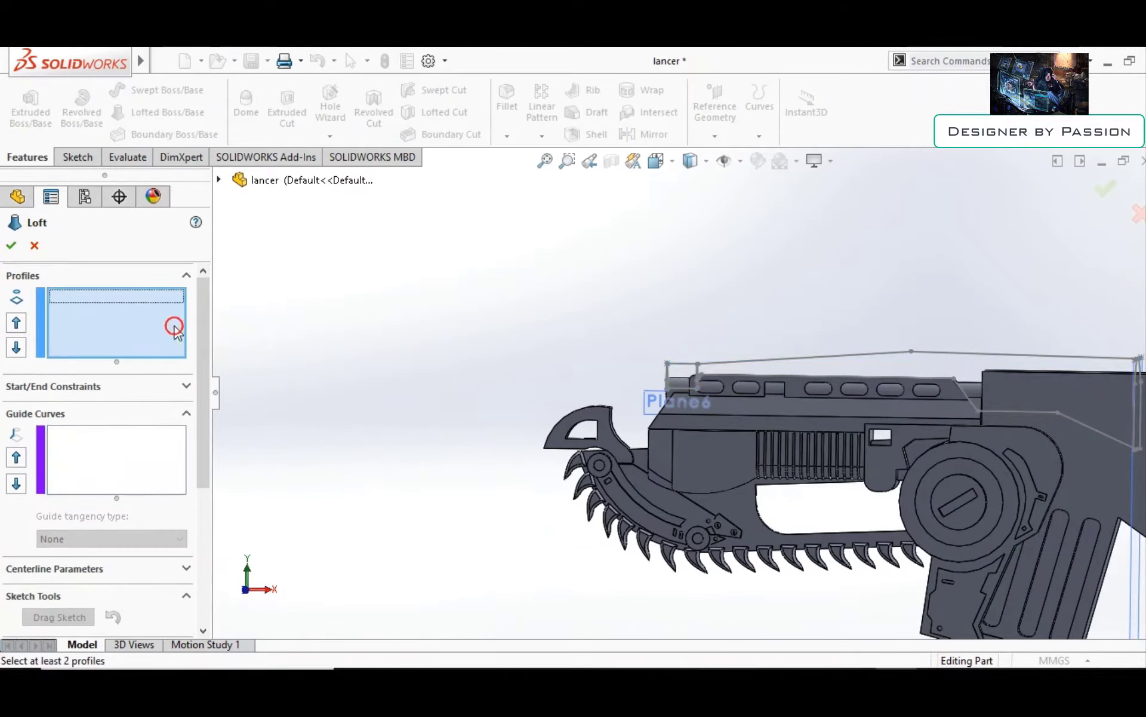
pyautogui.moveTo(622, 374)
pyautogui.mouseDown(button='middle')
pyautogui.moveTo(641, 345)
pyautogui.moveTo(735, 345)
pyautogui.mouseUp(button='middle')
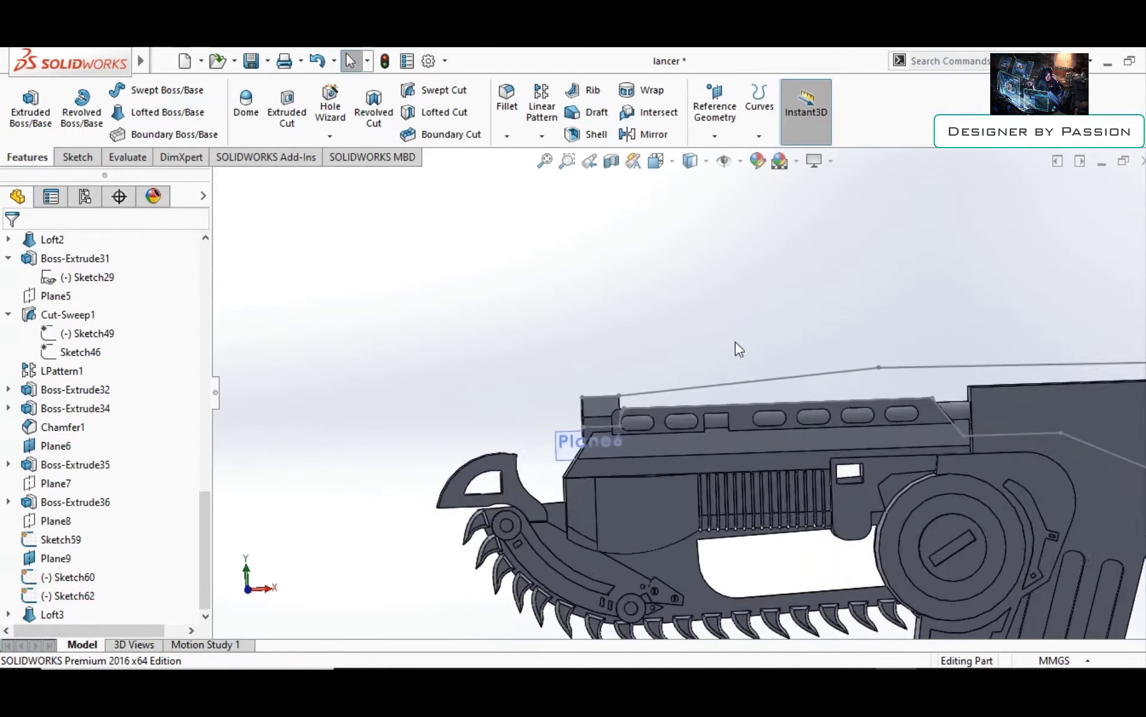
# Start a thin boss extrusion of Sketch62 and try extruding it up to an edge
pyautogui.click(30, 104)
pyautogui.click(758, 409)
pyautogui.click(107, 347)
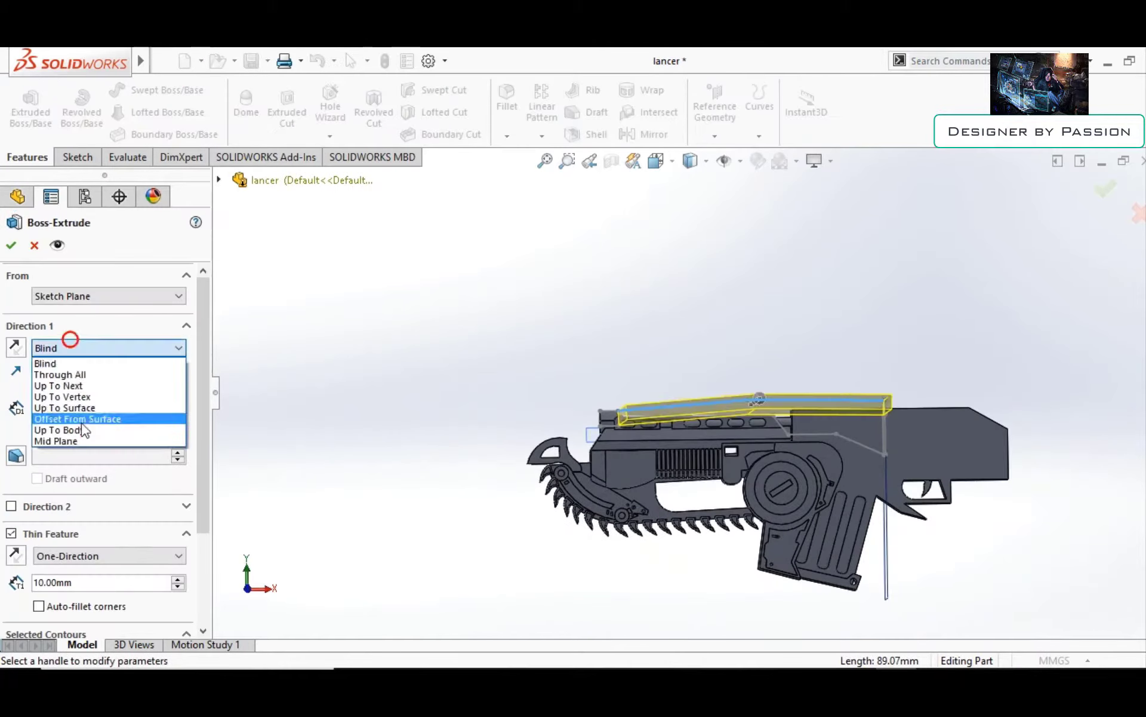
pyautogui.click(77, 439)
pyautogui.moveTo(657, 389); pyautogui.dragTo(830, 445, button='middle')
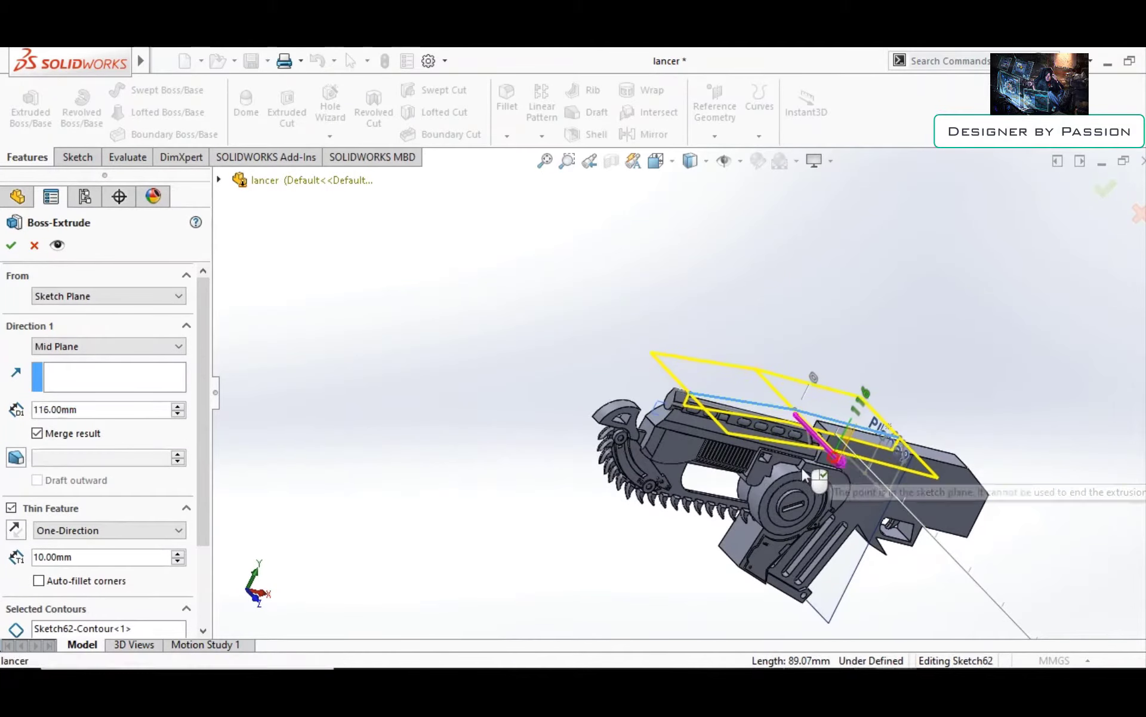
pyautogui.scroll(3, 801, 467)
pyautogui.click(692, 352)
# Switch the thin extrusion back to Mid Plane with a 6 mm depth and try applying it
pyautogui.scroll(5, 355, 311)
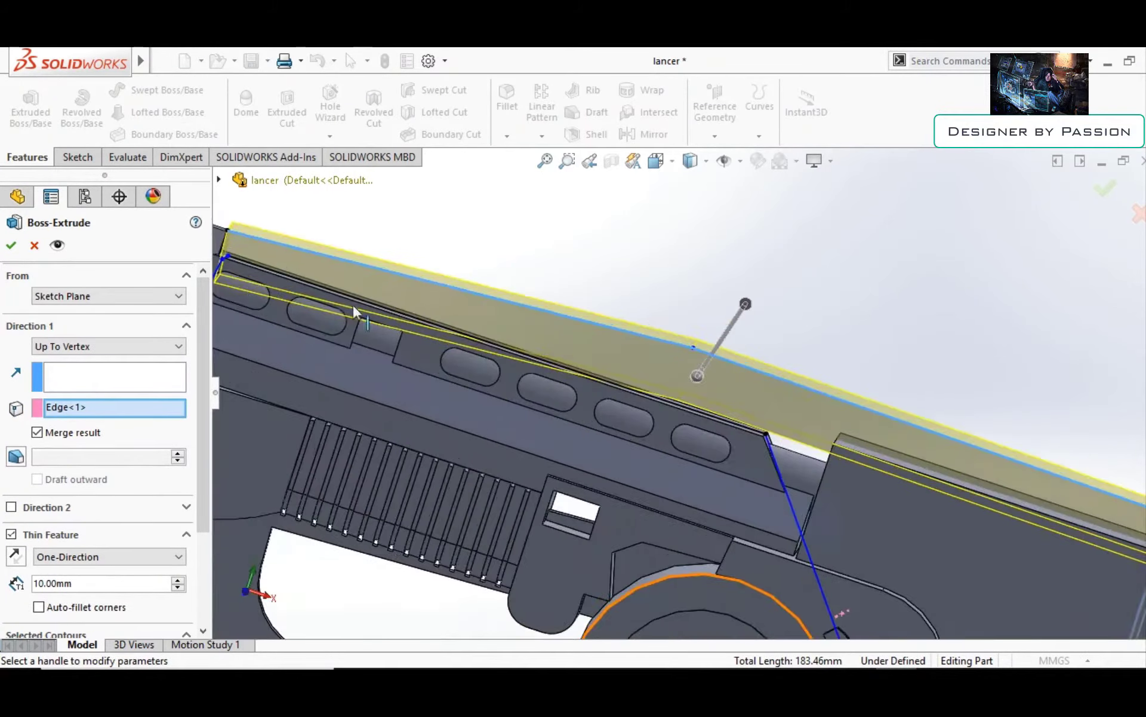
pyautogui.scroll(-3, 356, 311)
pyautogui.scroll(-2, 356, 310)
pyautogui.click(11, 245)
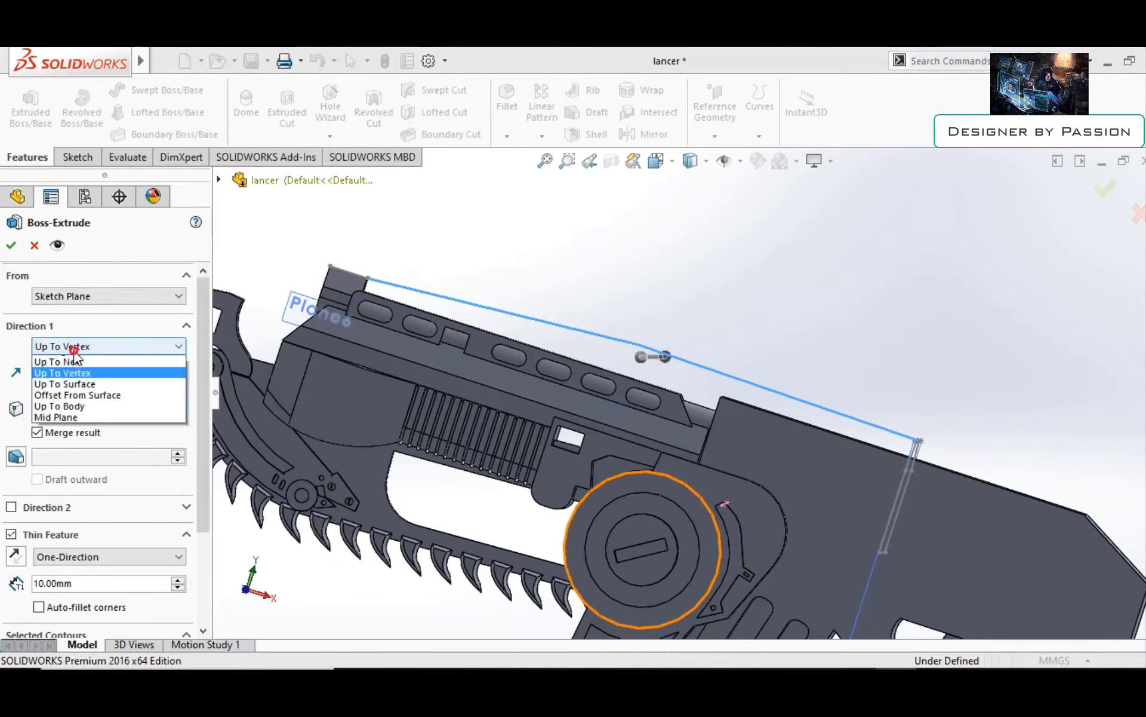
pyautogui.click(55, 416)
pyautogui.moveTo(691, 236); pyautogui.dragTo(763, 369, button='middle')
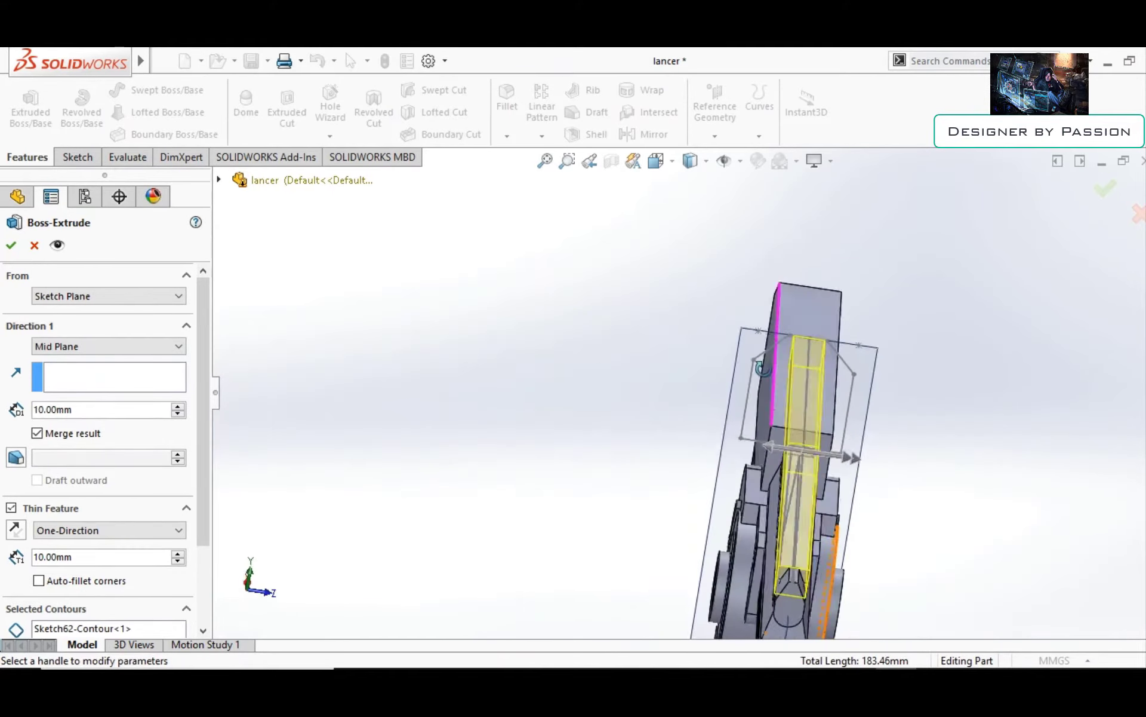
pyautogui.write('6')
pyautogui.moveTo(799, 428)
pyautogui.mouseDown(button='middle')
pyautogui.moveTo(972, 460)
pyautogui.moveTo(900, 492)
pyautogui.mouseUp(button='middle')
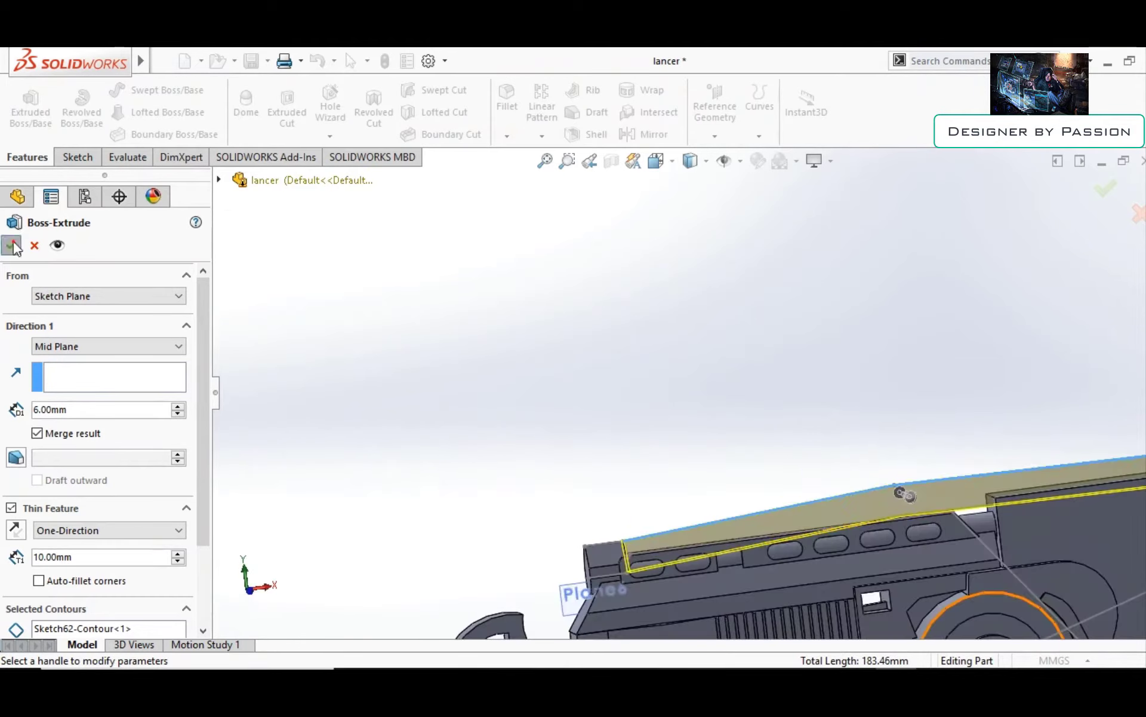
pyautogui.click(10, 245)
pyautogui.moveTo(747, 430); pyautogui.dragTo(842, 466, button='middle')
# Delete the unused Sketch62 top-line sketch
pyautogui.rightClick(74, 595)
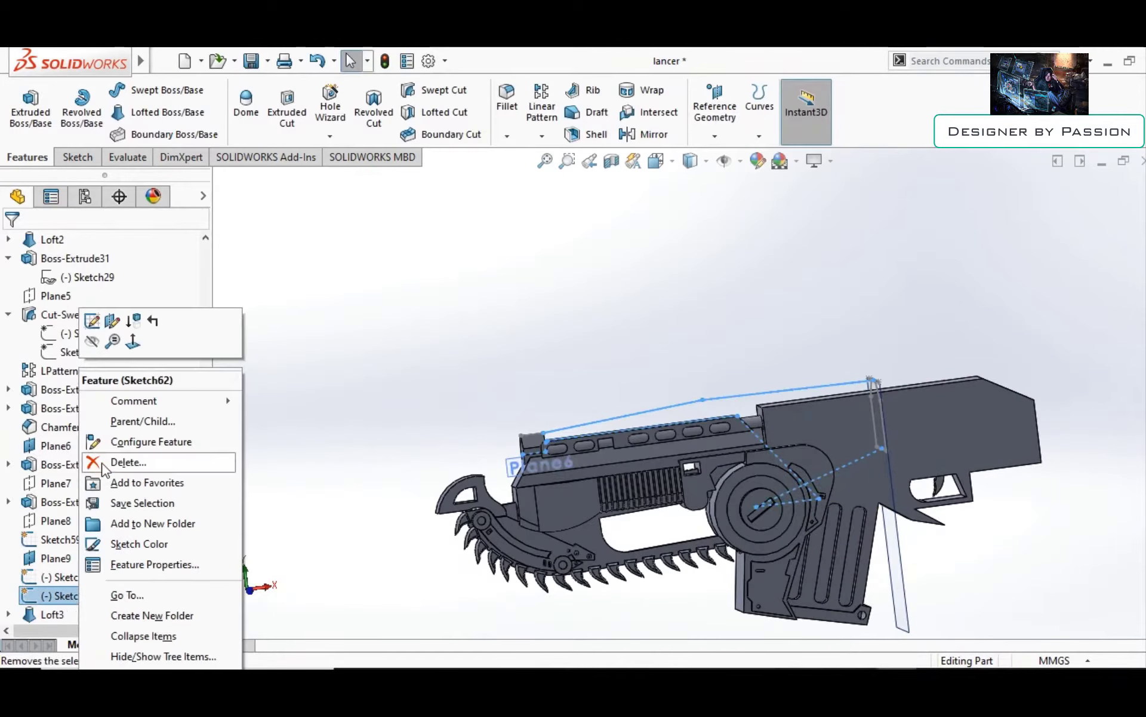
pyautogui.click(96, 465)
pyautogui.moveTo(639, 376); pyautogui.dragTo(503, 452, button='middle')
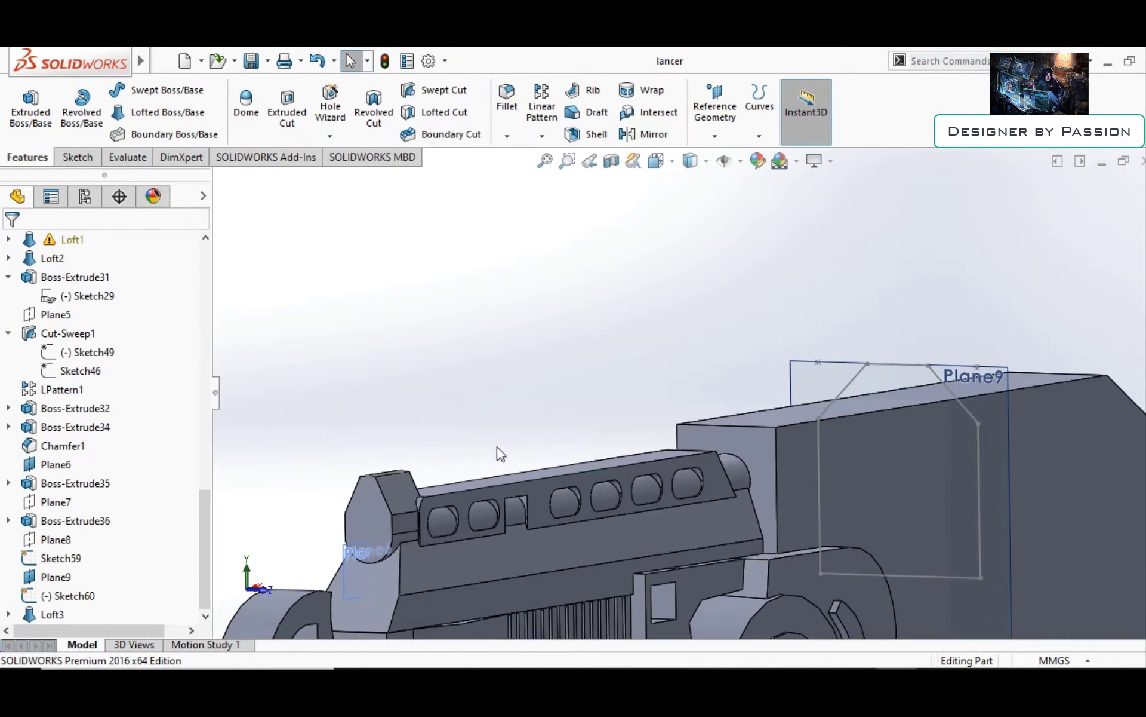
pyautogui.hotkey('ctrl', '1')
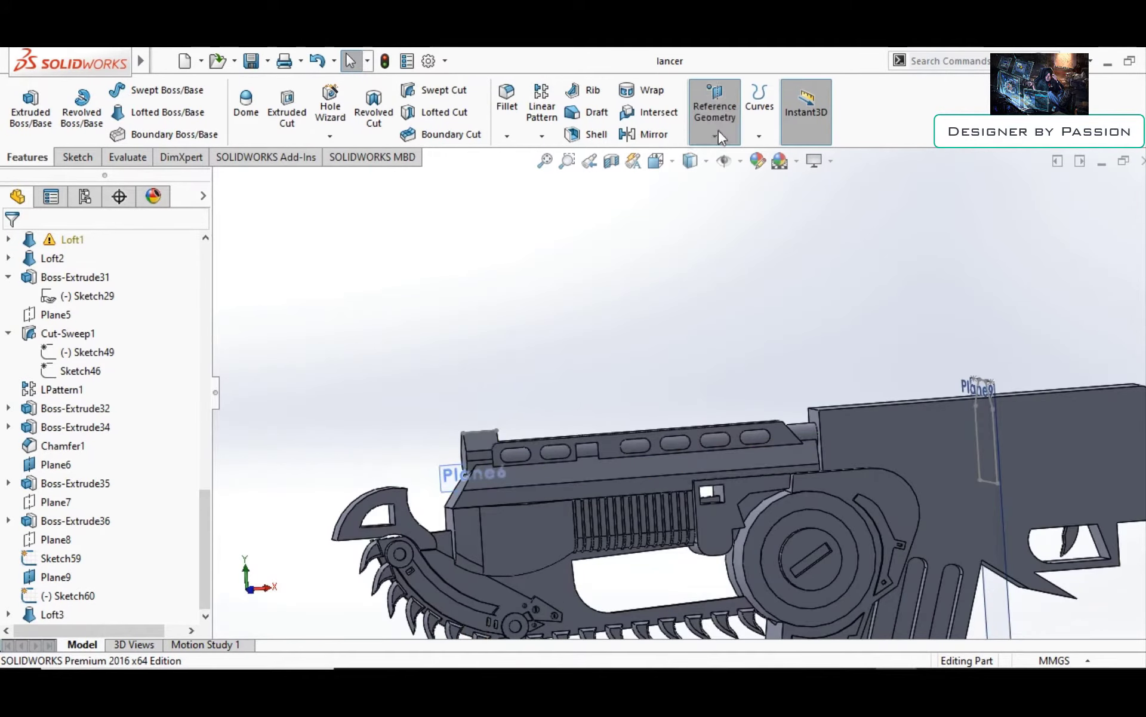
# Create Plane10 offset 60 mm from Plane9 with the offset direction flipped
pyautogui.click(719, 131)
pyautogui.moveTo(454, 335)
pyautogui.mouseDown(button='middle')
pyautogui.moveTo(518, 344)
pyautogui.moveTo(450, 356)
pyautogui.mouseUp(button='middle')
pyautogui.scroll(-2, 520, 477)
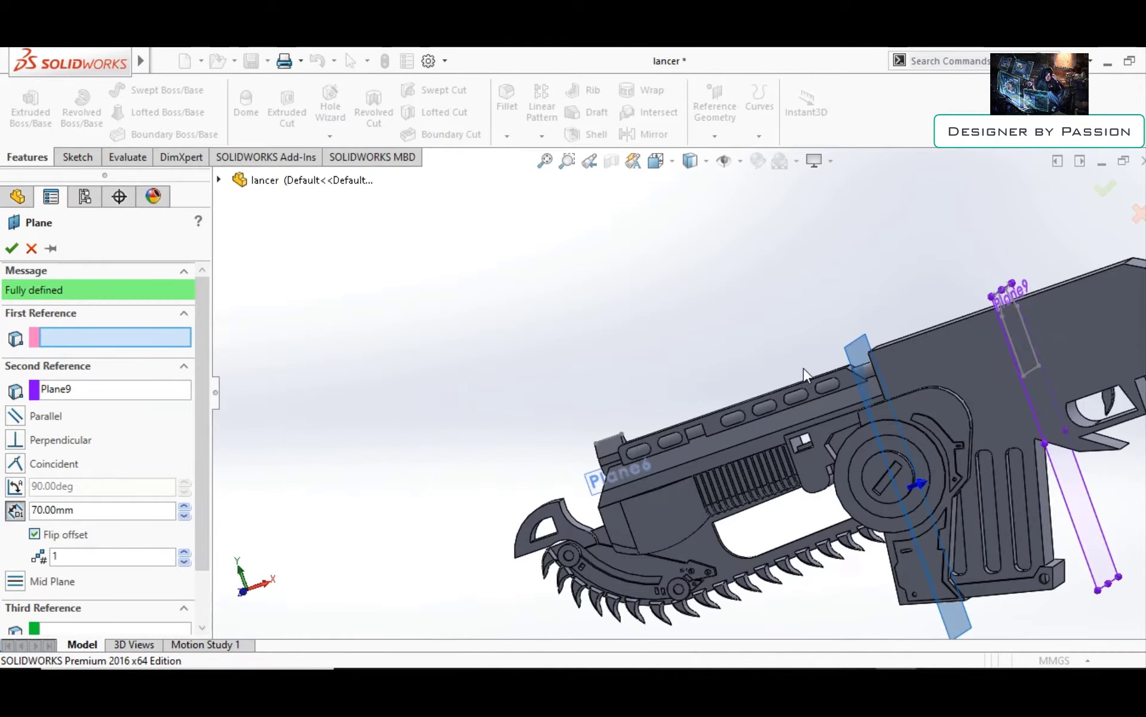
pyautogui.moveTo(804, 368); pyautogui.dragTo(790, 346, button='middle')
pyautogui.scroll(-2, 715, 411)
pyautogui.press('Down')
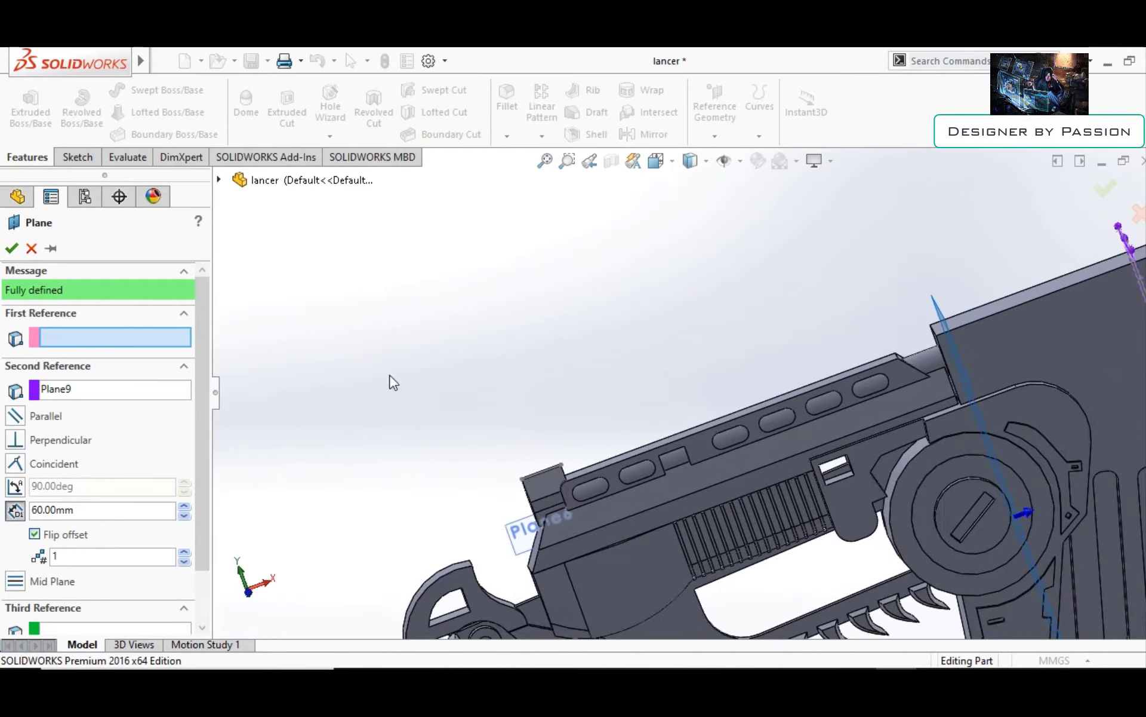
pyautogui.moveTo(393, 382)
pyautogui.mouseDown(button='middle')
pyautogui.moveTo(598, 374)
pyautogui.moveTo(387, 402)
pyautogui.mouseUp(button='middle')
pyautogui.press('Return')
pyautogui.hotkey('ctrl', '8')
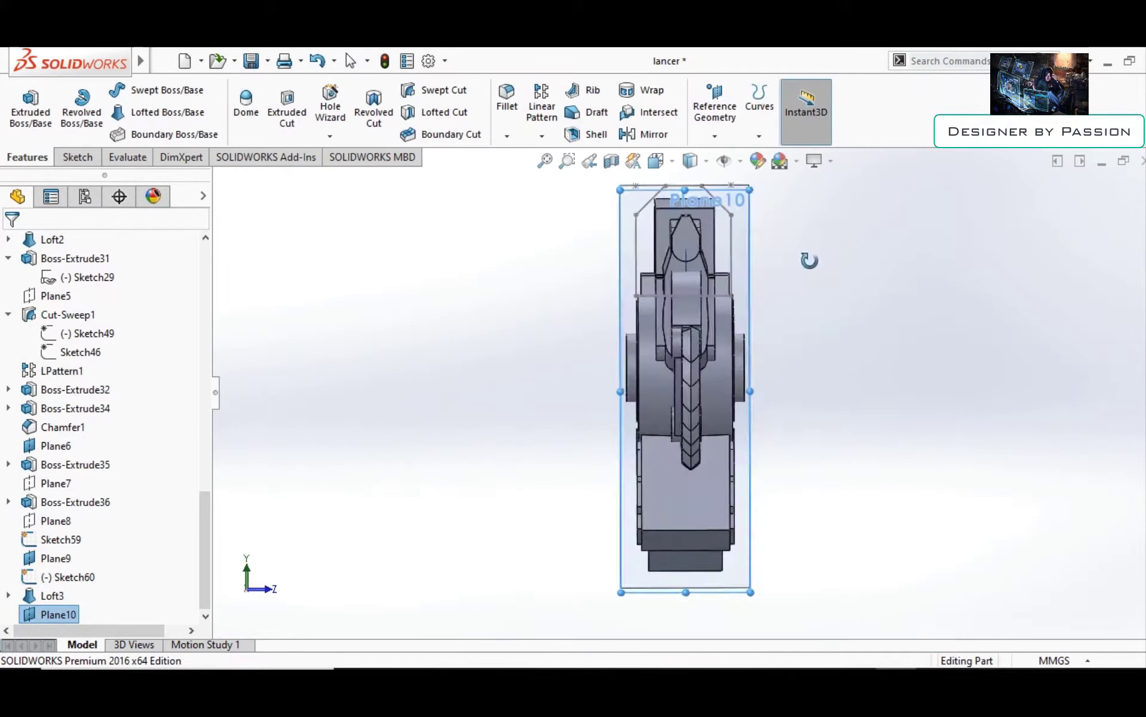
# Complete the rectangular profile sketch Sketch63 on Plane10
pyautogui.click(112, 111)
pyautogui.scroll(-5, 656, 170)
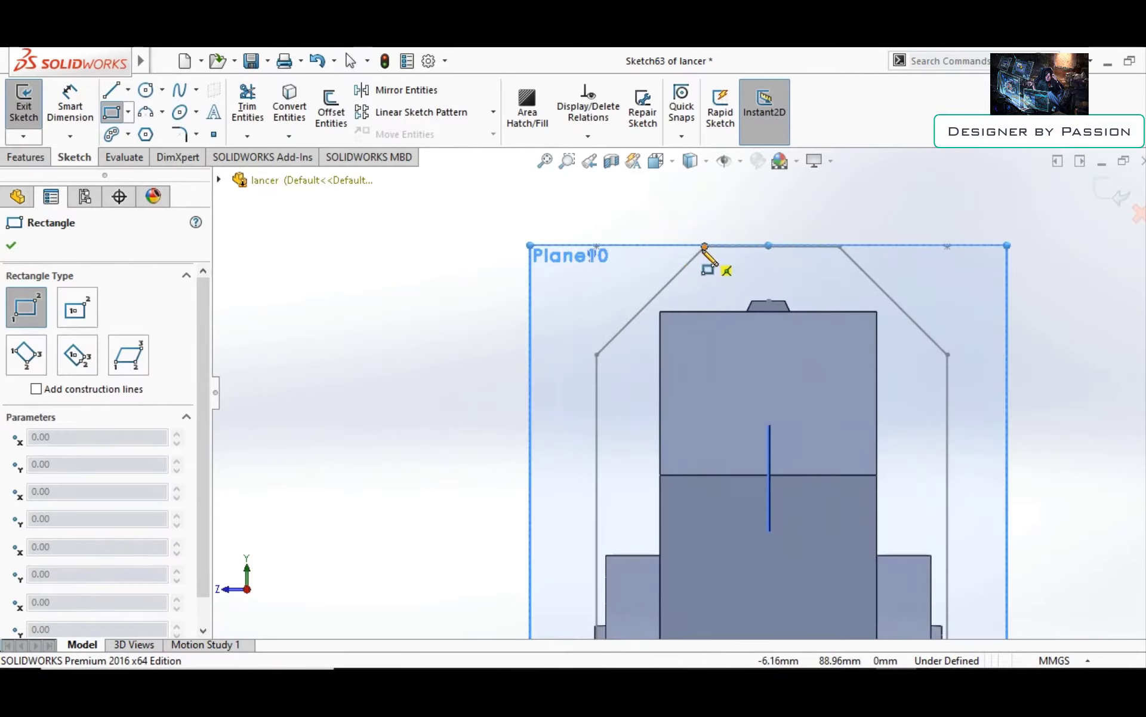
pyautogui.click(843, 478)
pyautogui.scroll(5, 378, 363)
pyautogui.moveTo(379, 363)
pyautogui.mouseDown(button='middle')
pyautogui.moveTo(541, 223)
pyautogui.moveTo(346, 263)
pyautogui.moveTo(423, 294)
pyautogui.mouseUp(button='middle')
pyautogui.press('Escape')
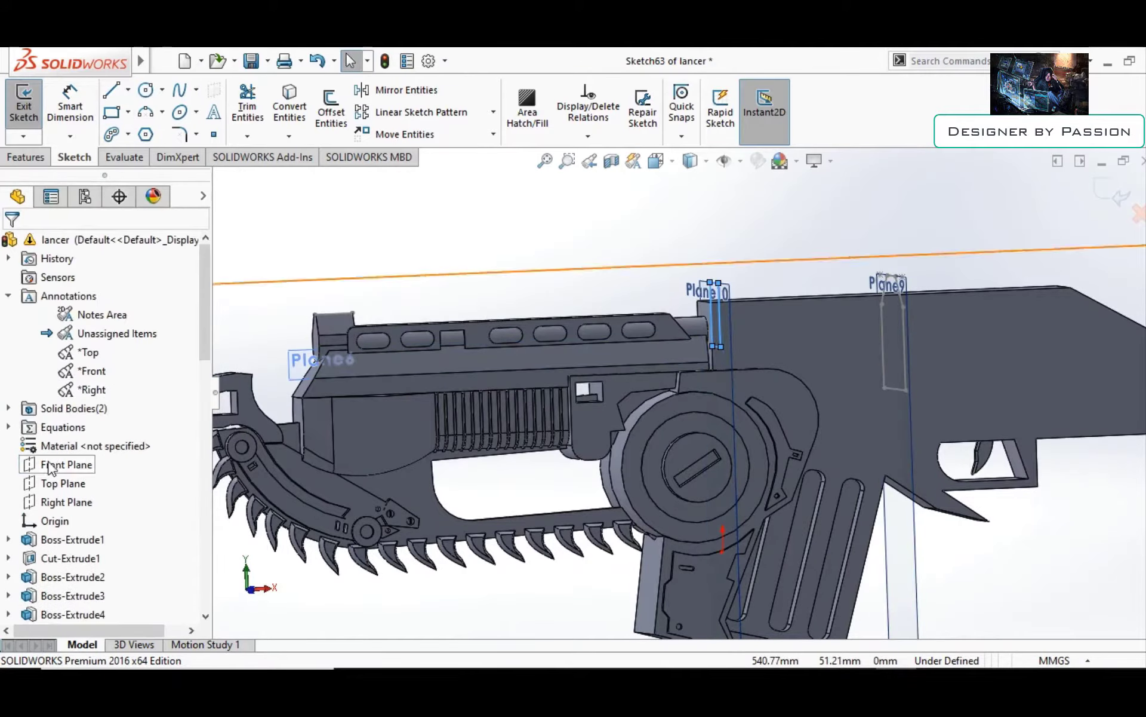
# Sketch a spline on the Front Plane from the gun's front top to Plane10's top
pyautogui.rightClick(67, 464)
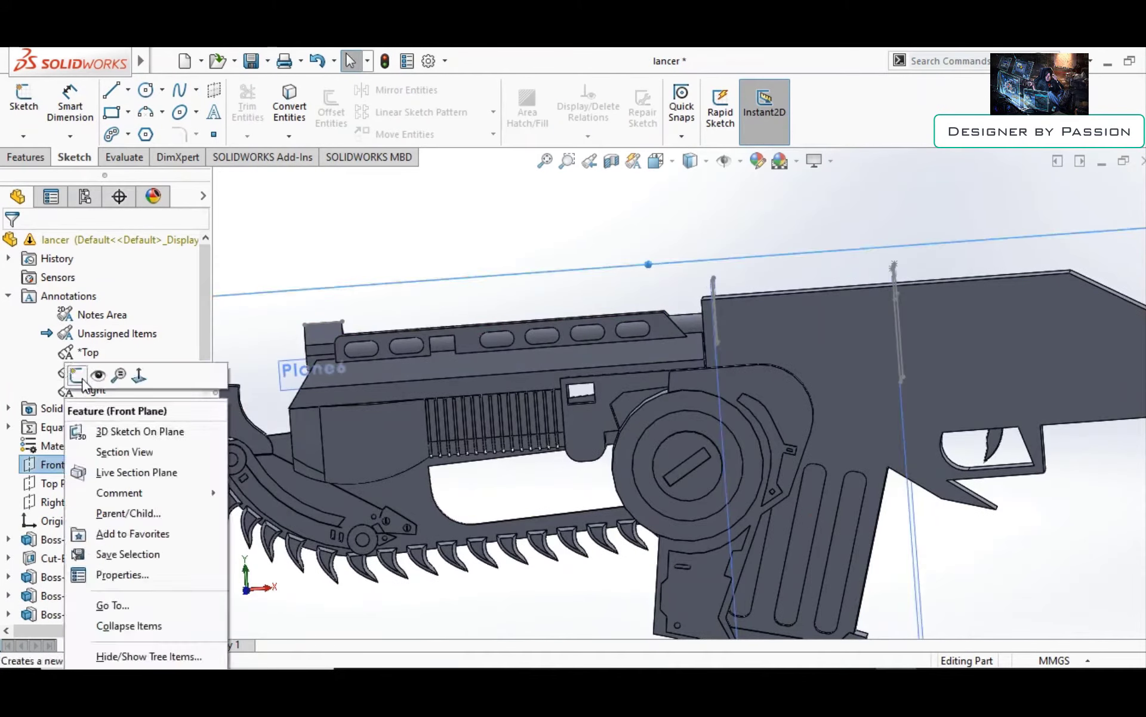
pyautogui.click(81, 381)
pyautogui.scroll(3, 606, 338)
pyautogui.click(448, 340)
pyautogui.hotkey('ctrl', '1')
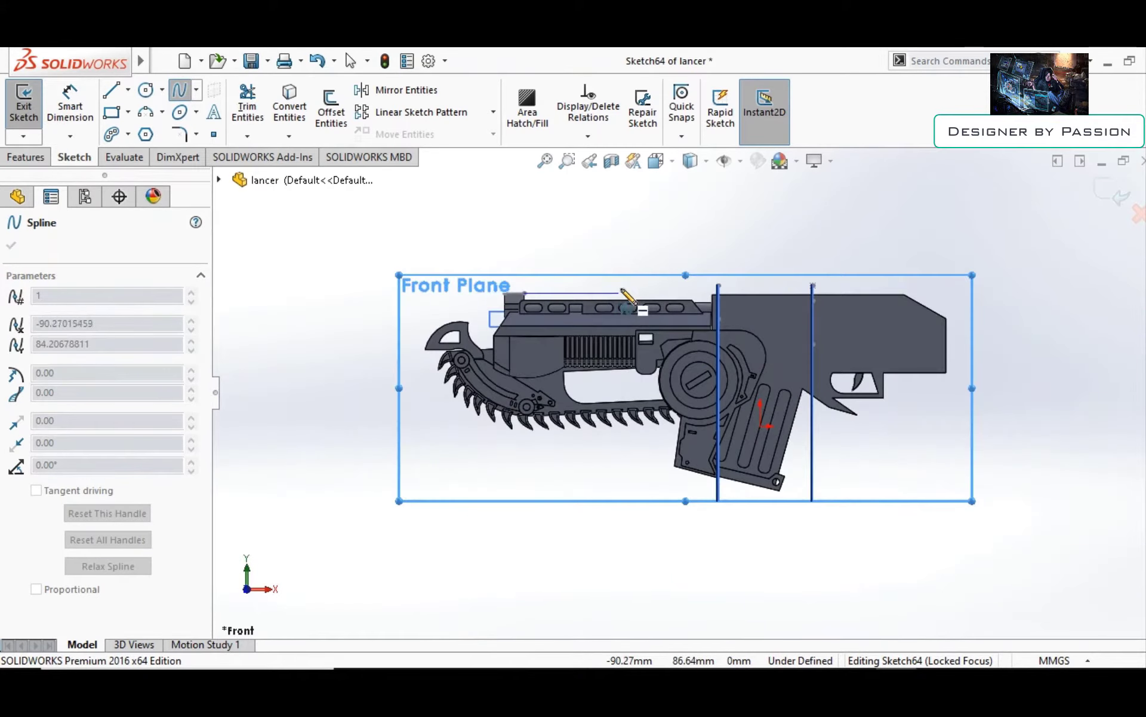
pyautogui.scroll(4, 622, 291)
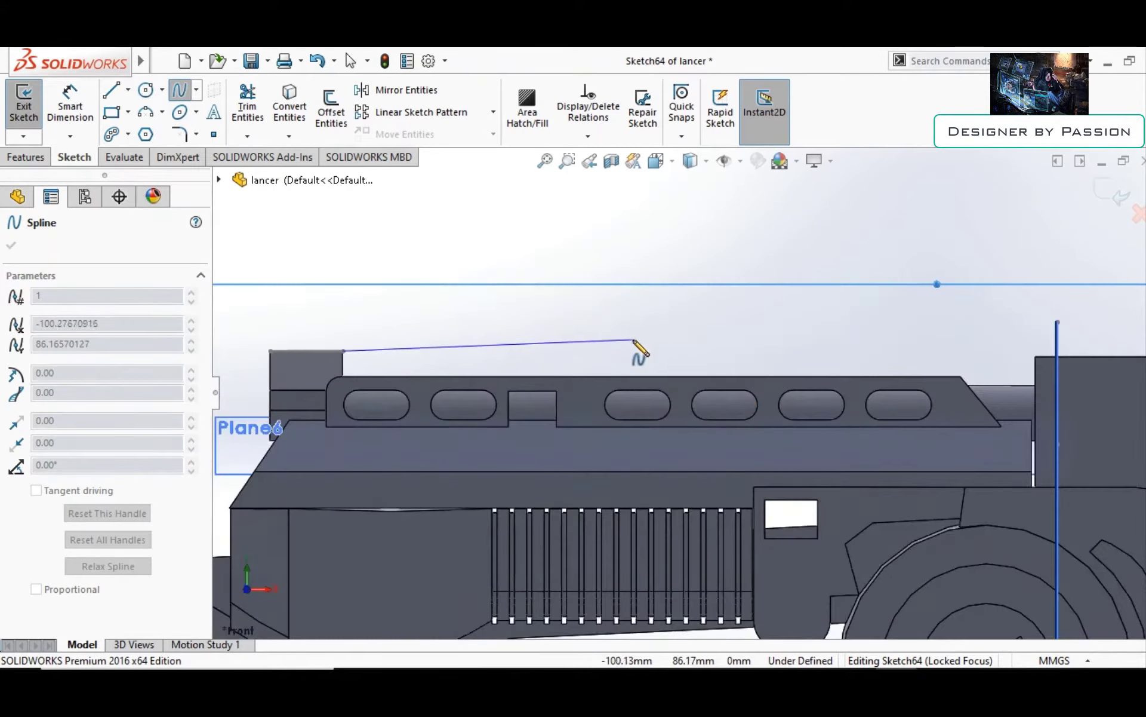
pyautogui.doubleClick(1058, 323)
# Tidy the Sketch64 guide sketch with line and trim edits, then exit it
pyautogui.moveTo(1010, 302); pyautogui.dragTo(451, 338, button='middle')
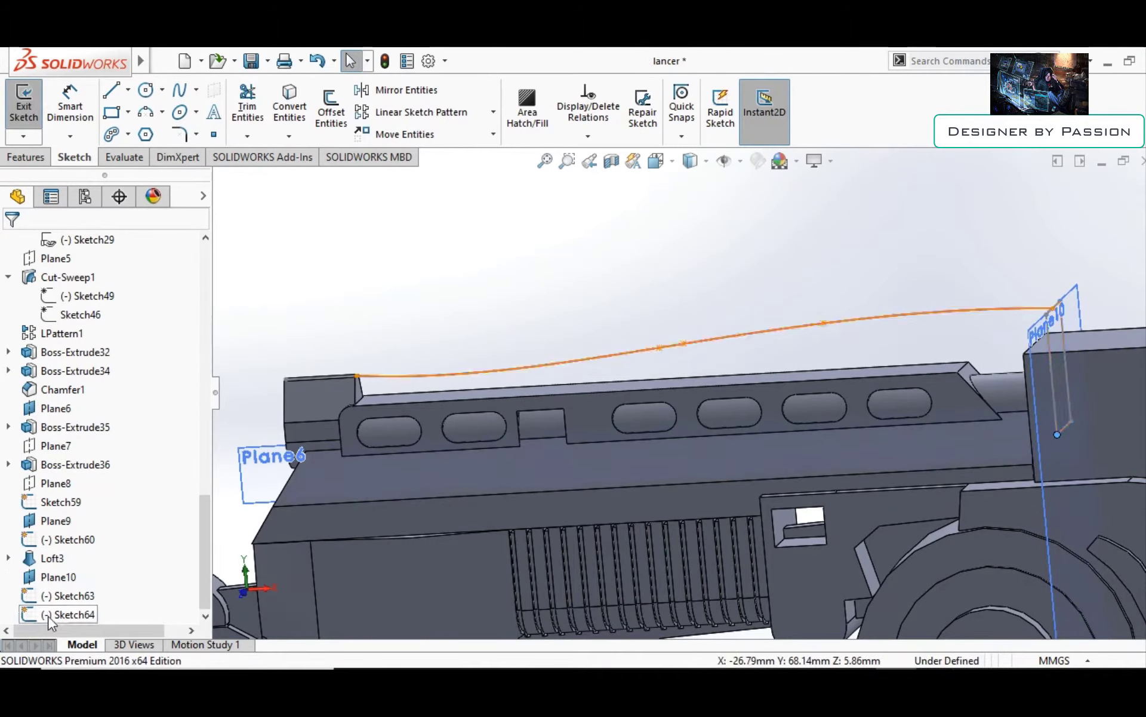
pyautogui.moveTo(797, 315); pyautogui.dragTo(1017, 409, button='middle')
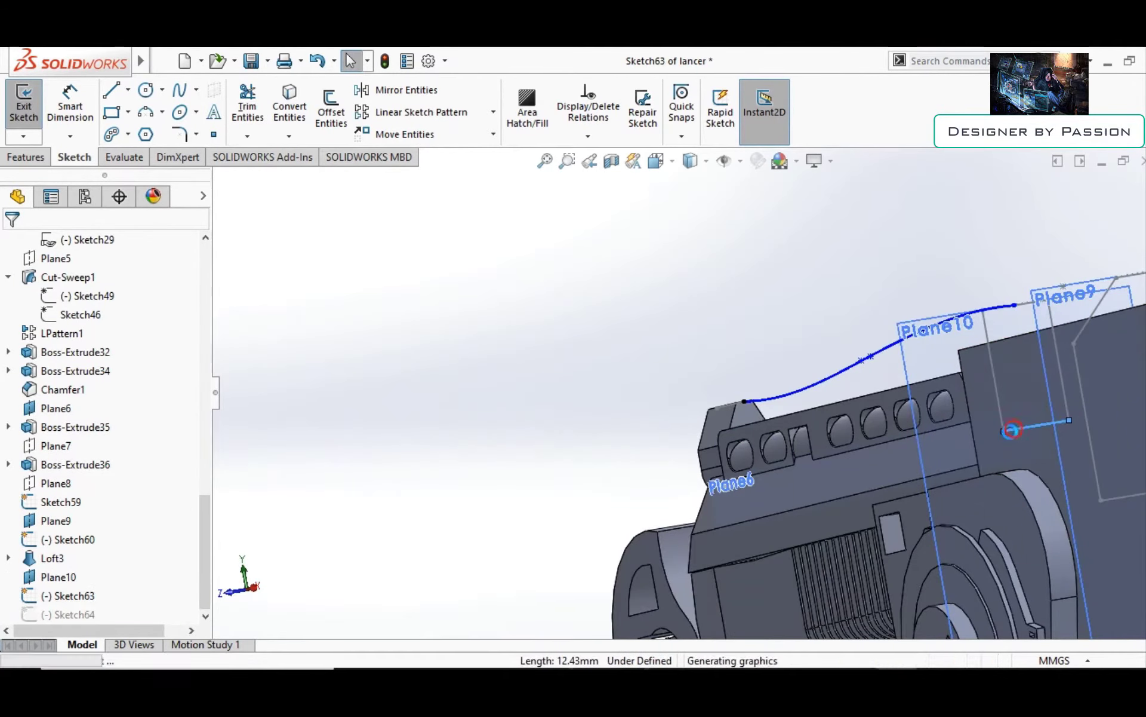
pyautogui.click(1011, 429)
pyautogui.moveTo(1019, 353)
pyautogui.mouseDown(button='middle')
pyautogui.moveTo(1006, 398)
pyautogui.moveTo(776, 358)
pyautogui.moveTo(821, 345)
pyautogui.mouseUp(button='middle')
pyautogui.press('l')
pyautogui.press('t')
pyautogui.press('Escape')
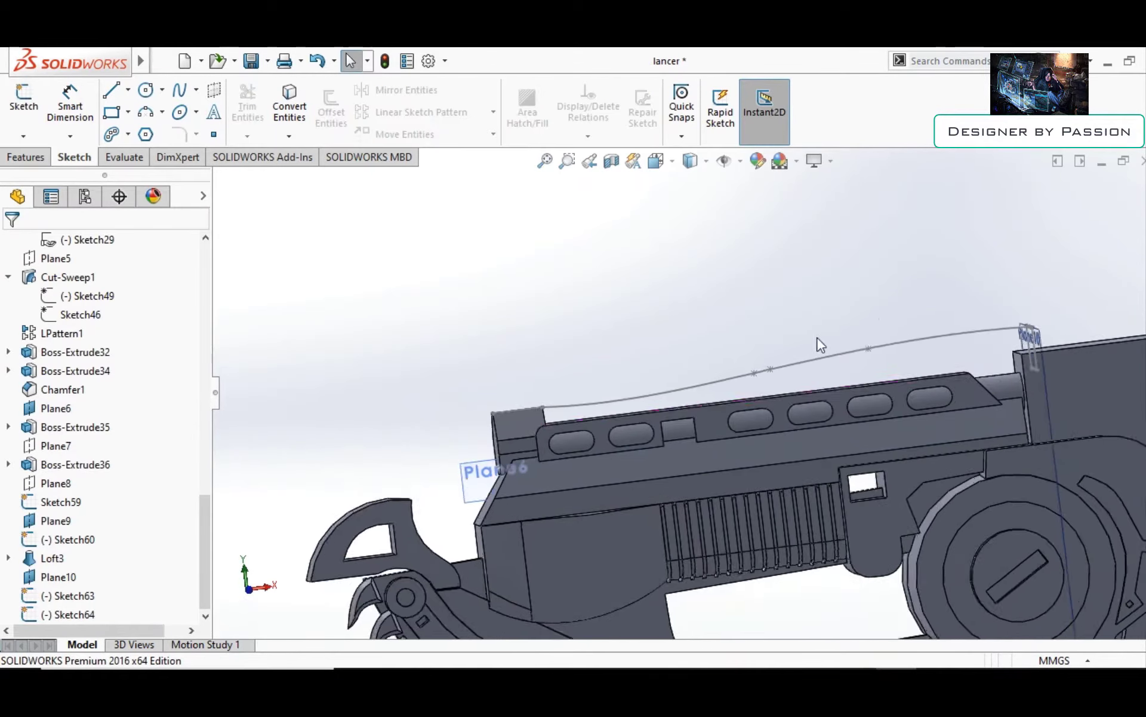
# Start a Lofted Boss/Base and select the Sketch57 and Sketch63 profiles
pyautogui.click(26, 156)
pyautogui.click(149, 112)
pyautogui.click(580, 412)
pyautogui.rightClick(82, 315)
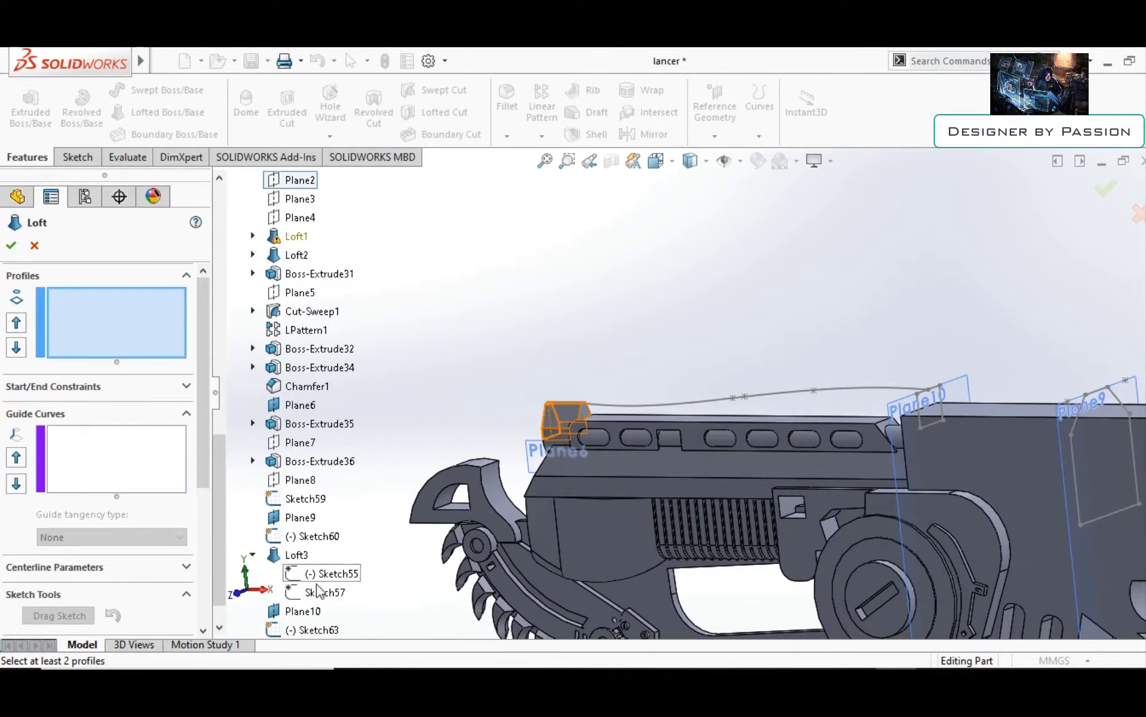
# Add Sketch64 as the guide curve and complete Loft4
pyautogui.click(844, 391)
pyautogui.moveTo(845, 392)
pyautogui.mouseDown(button='middle')
pyautogui.moveTo(573, 374)
pyautogui.moveTo(811, 368)
pyautogui.moveTo(694, 431)
pyautogui.mouseUp(button='middle')
pyautogui.press('Return')
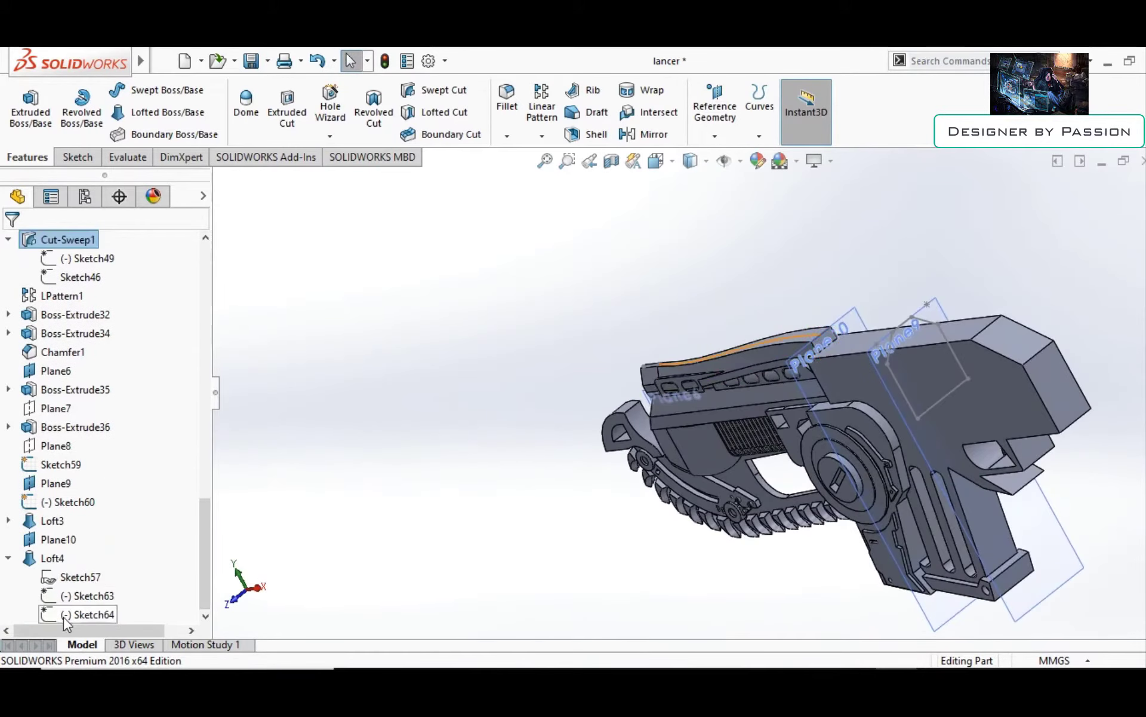
# Edit Sketch63 and reposition the rectangle's corners against Plane10's slanted sides
pyautogui.click(64, 621)
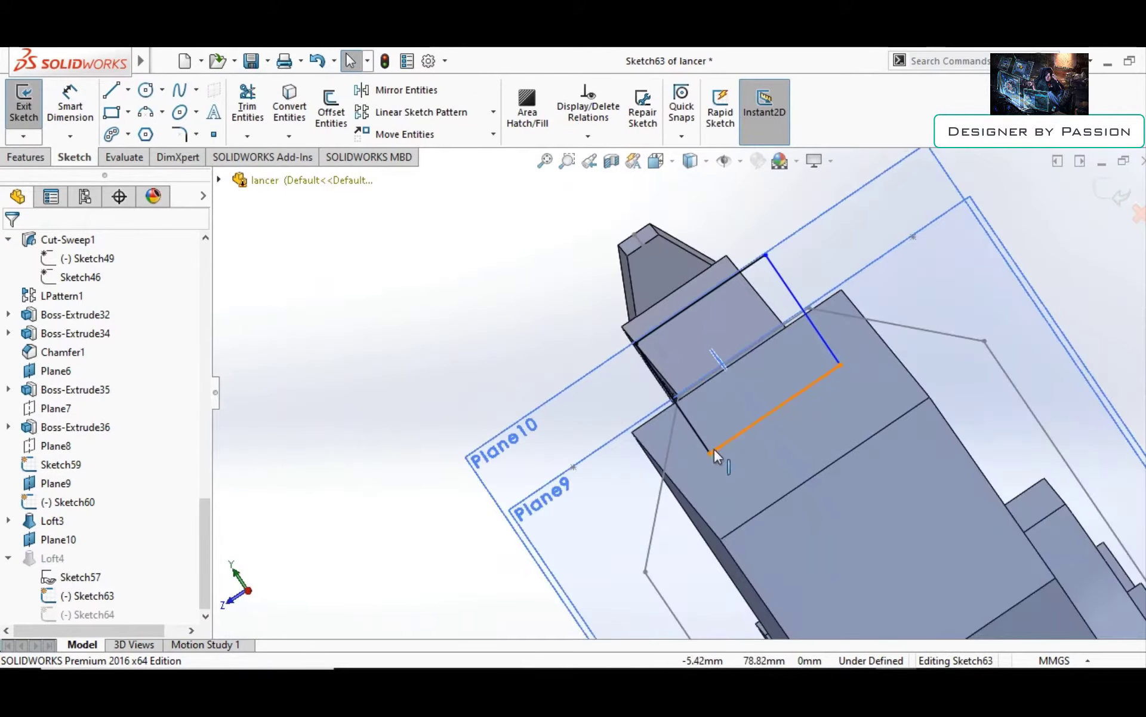
pyautogui.hotkey('ctrl', '8')
pyautogui.moveTo(769, 348); pyautogui.dragTo(723, 346)
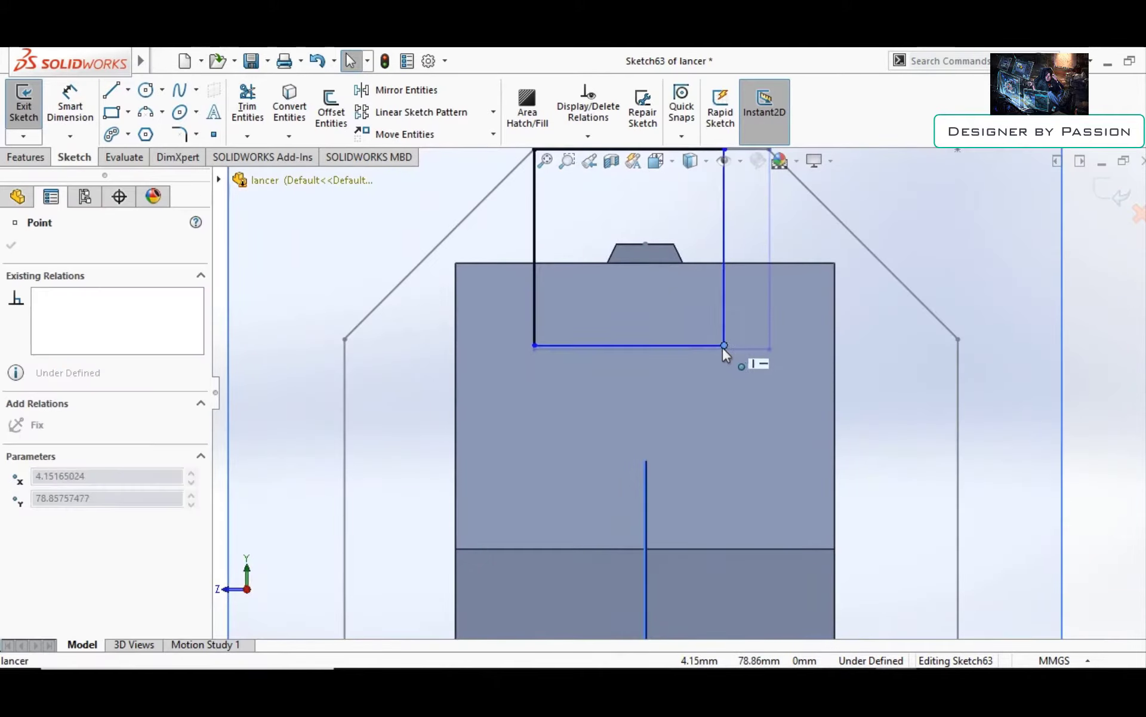
pyautogui.click(535, 345)
pyautogui.keyDown('ctrl'); pyautogui.moveTo(547, 238); pyautogui.dragTo(686, 453, button='middle'); pyautogui.keyUp('ctrl')
pyautogui.scroll(2, 694, 464)
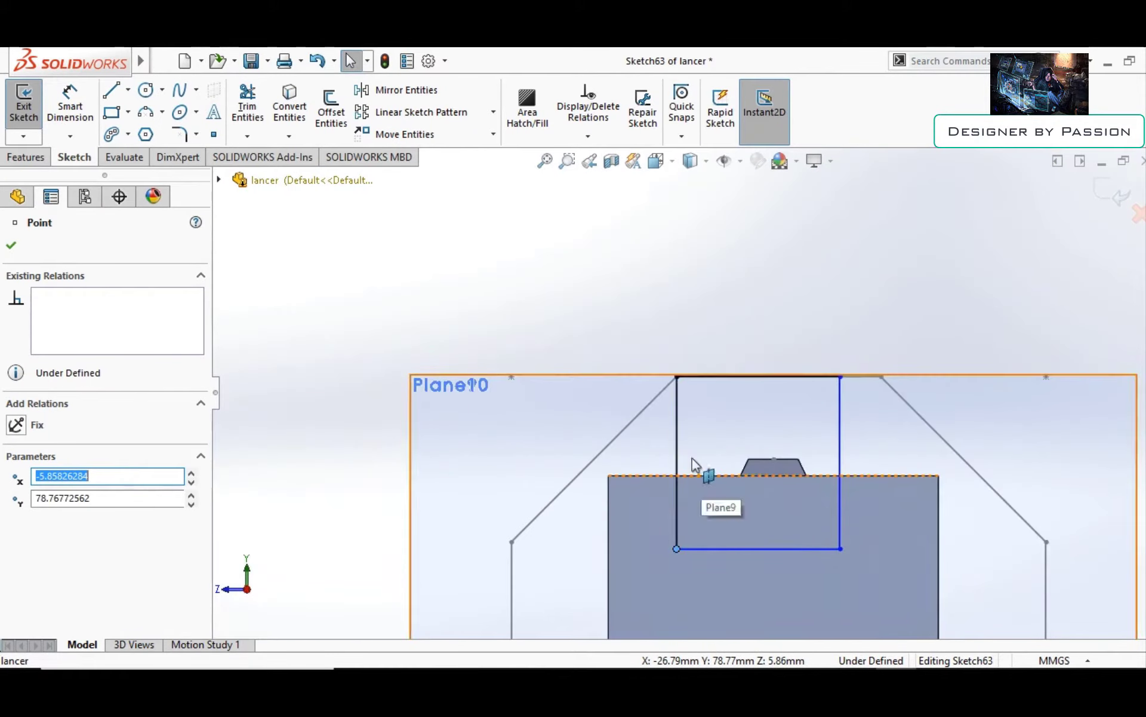
pyautogui.click(675, 547)
pyautogui.moveTo(677, 376); pyautogui.dragTo(726, 379)
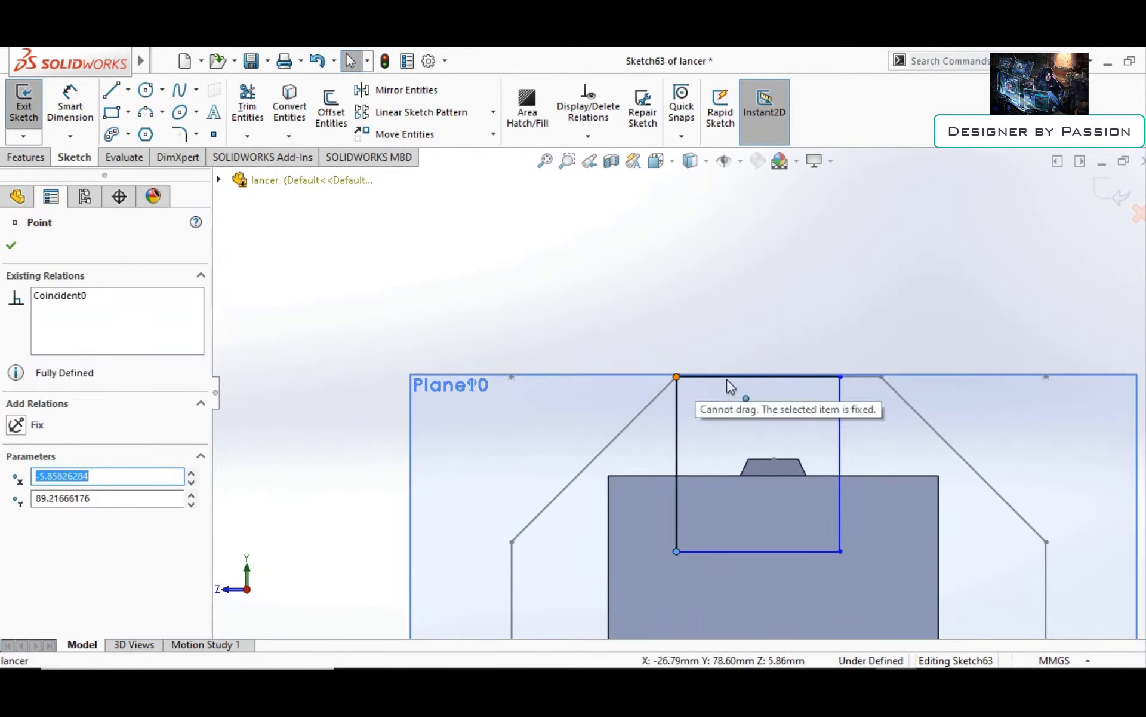
pyautogui.scroll(-2, 677, 376)
pyautogui.scroll(2, 703, 391)
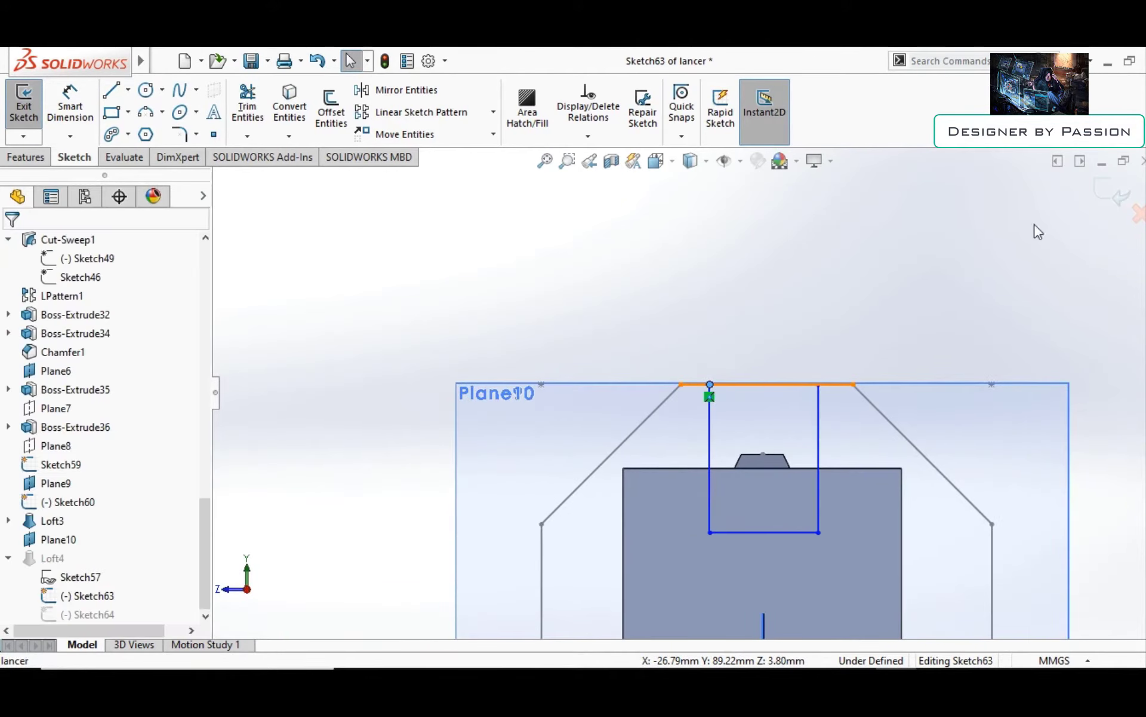
# Dimension both corner offsets of the Sketch63 rectangle to 2.48 mm
pyautogui.press('d')
pyautogui.scroll(-1, 799, 308)
pyautogui.click(823, 398)
pyautogui.click(864, 399)
pyautogui.click(842, 327)
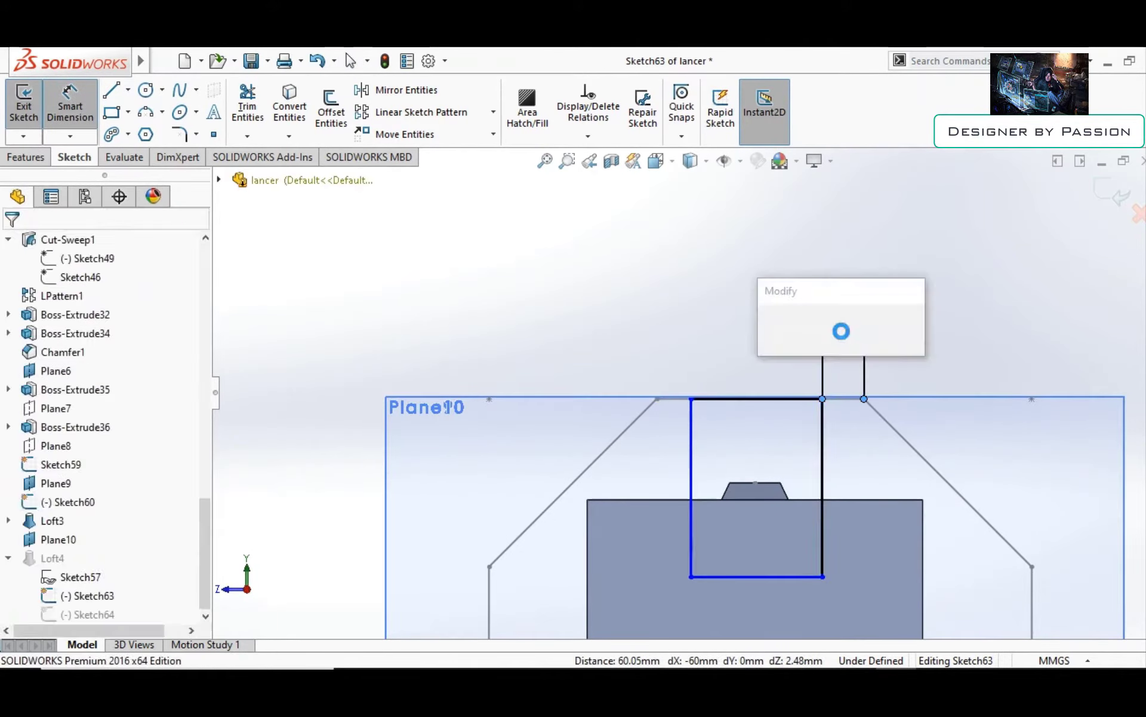
pyautogui.press('Return')
pyautogui.press('Escape')
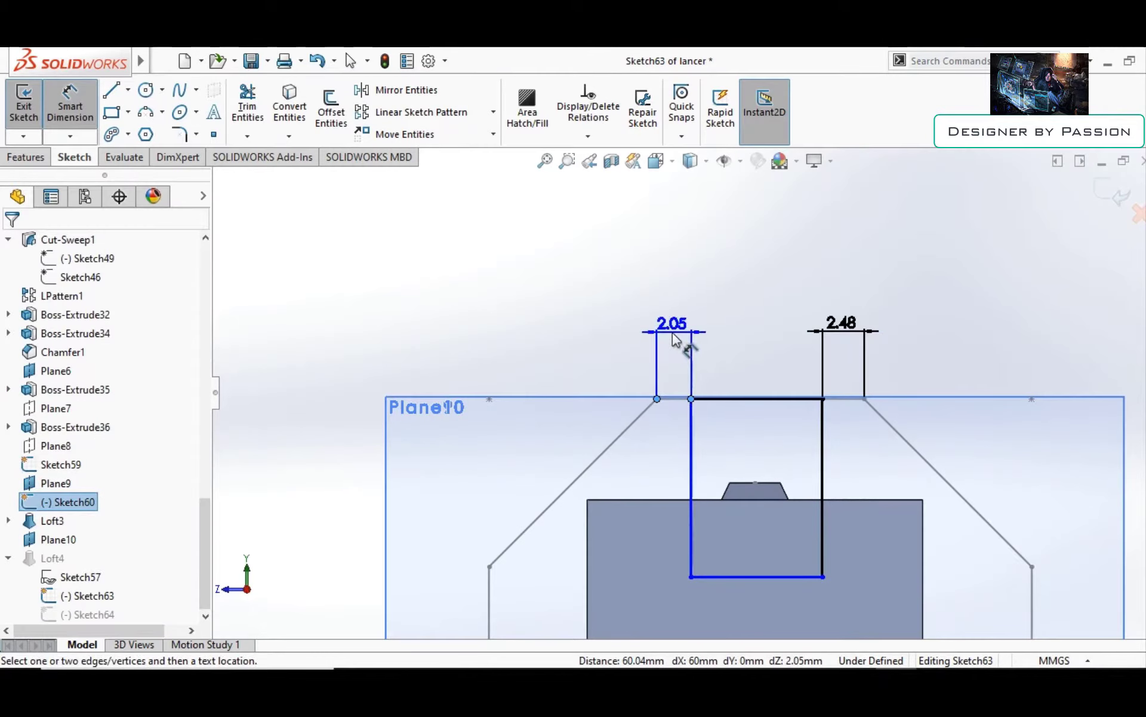
pyautogui.click(673, 338)
pyautogui.write('2.48')
pyautogui.press('Return')
pyautogui.press('Escape')
# Exit Sketch63 to rebuild Loft4, then briefly reopen and close it unchanged
pyautogui.click(1118, 197)
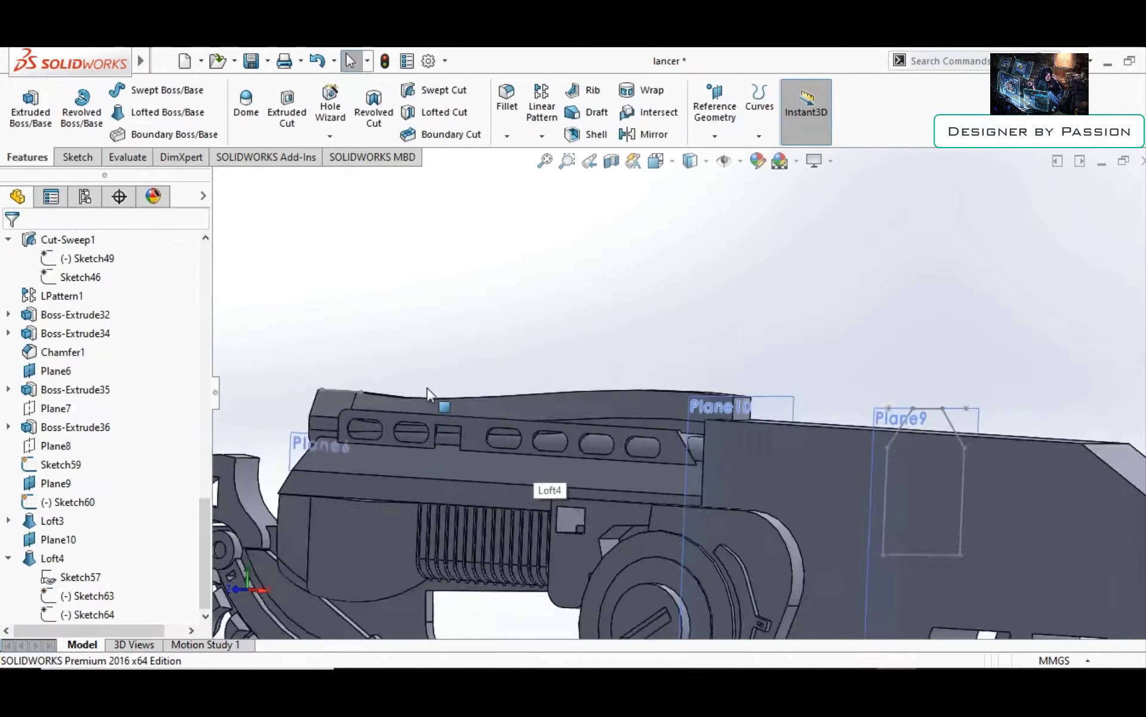
pyautogui.scroll(3, 710, 378)
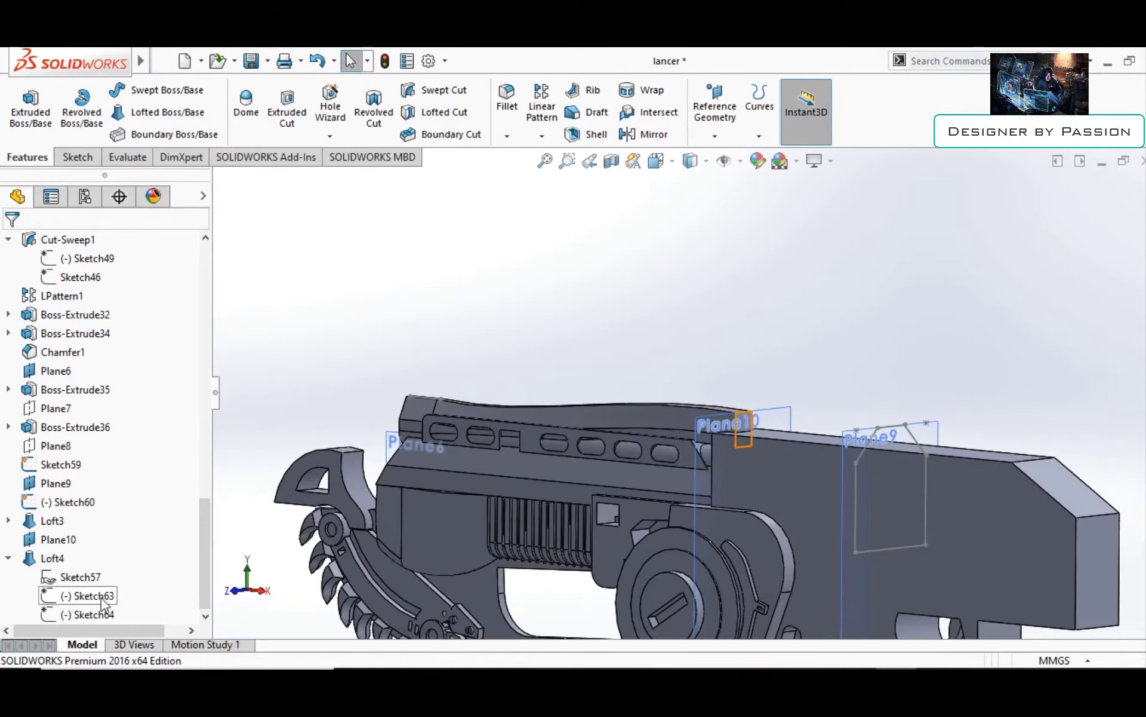
pyautogui.doubleClick(89, 596)
pyautogui.scroll(5, 763, 463)
pyautogui.click(663, 417)
pyautogui.scroll(1, 669, 414)
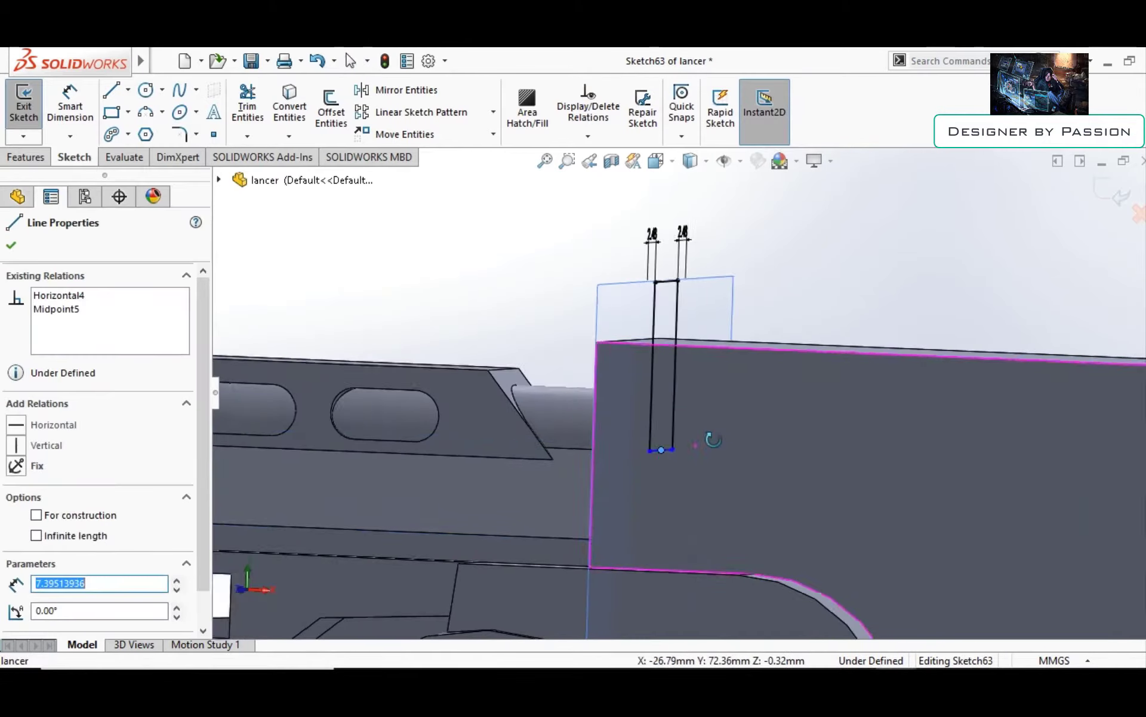
pyautogui.moveTo(713, 440); pyautogui.dragTo(1047, 217, button='middle')
pyautogui.click(1118, 197)
pyautogui.press('f')
# Orbit and zoom to inspect the loft and bring the whole gun into view
pyautogui.scroll(3, 568, 358)
pyautogui.moveTo(569, 358); pyautogui.dragTo(829, 346, button='middle')
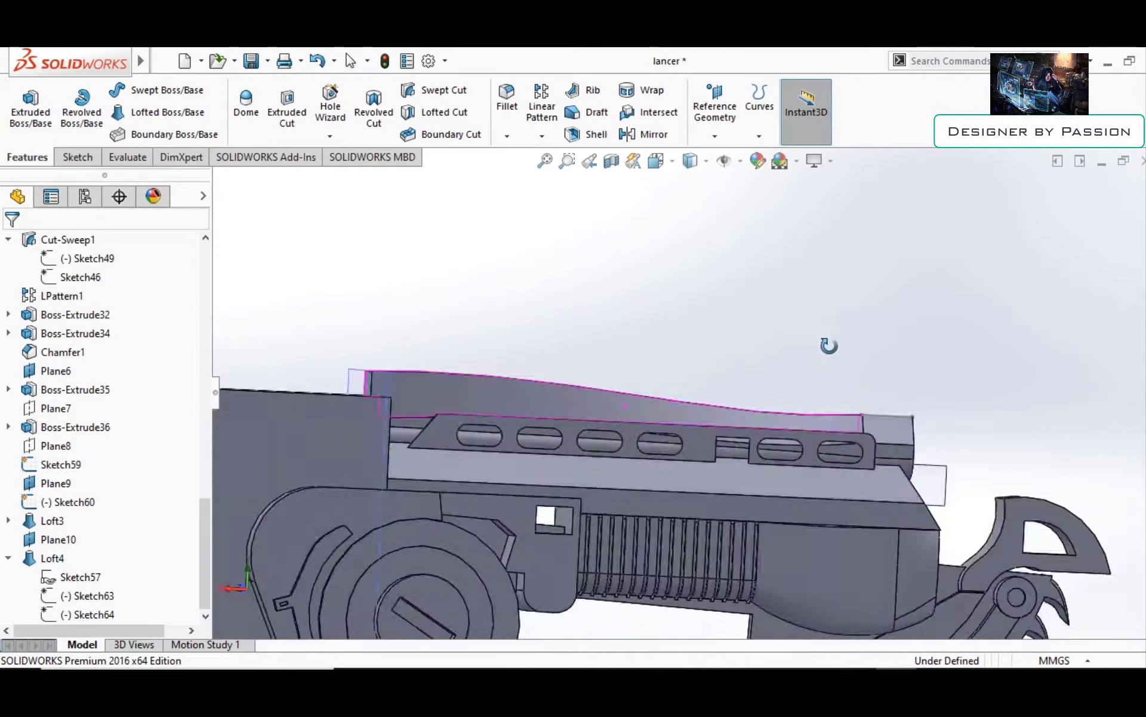
pyautogui.scroll(3, 691, 360)
pyautogui.scroll(2, 696, 364)
pyautogui.scroll(2, 701, 382)
pyautogui.moveTo(701, 382); pyautogui.dragTo(925, 657, button='middle')
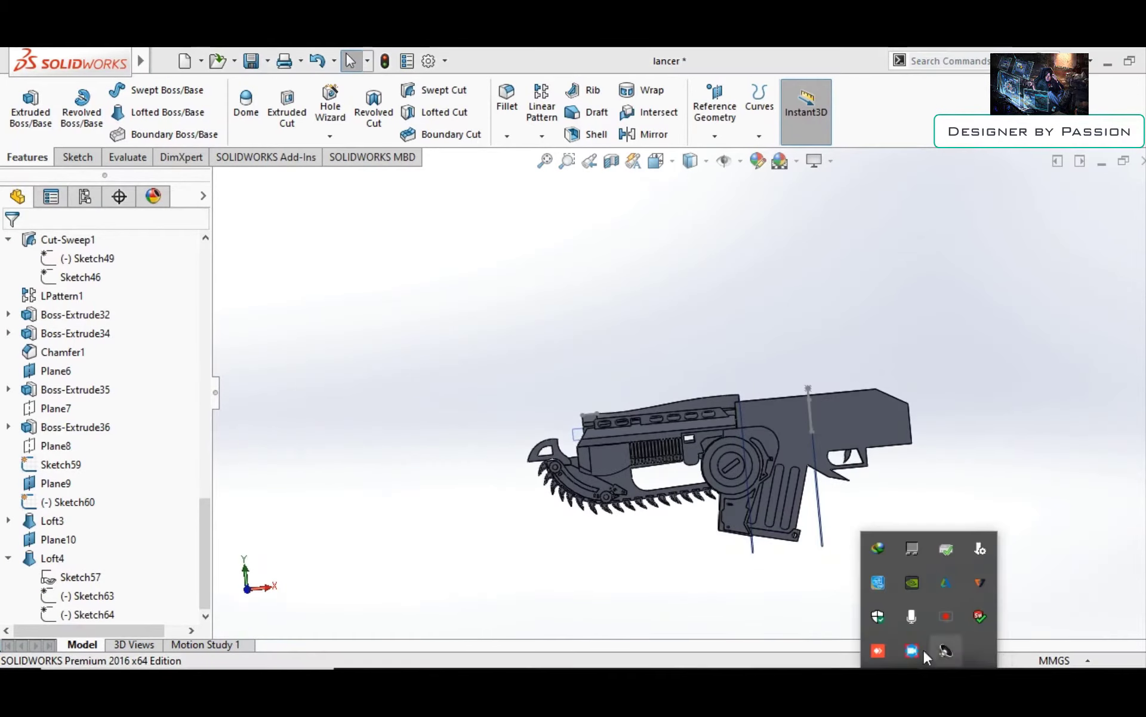
pyautogui.scroll(3, 783, 272)
pyautogui.moveTo(784, 272)
pyautogui.mouseDown(button='middle')
pyautogui.moveTo(657, 358)
pyautogui.moveTo(746, 389)
pyautogui.moveTo(896, 388)
pyautogui.moveTo(704, 370)
pyautogui.mouseUp(button='middle')
pyautogui.scroll(3, 746, 388)
# Extrude Sketch60 blind 32 mm into a block on the gun's rear body
pyautogui.press('e')
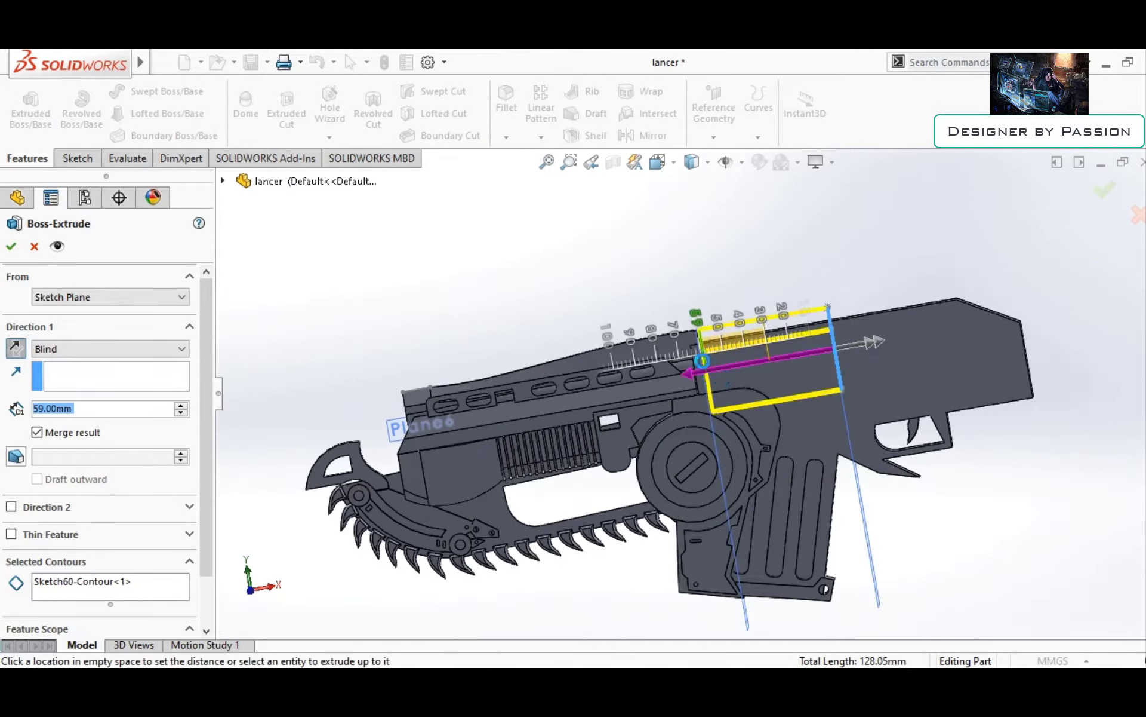
pyautogui.click(702, 360)
pyautogui.scroll(3, 703, 360)
pyautogui.scroll(-3, 481, 347)
pyautogui.moveTo(482, 346); pyautogui.dragTo(452, 345, button='middle')
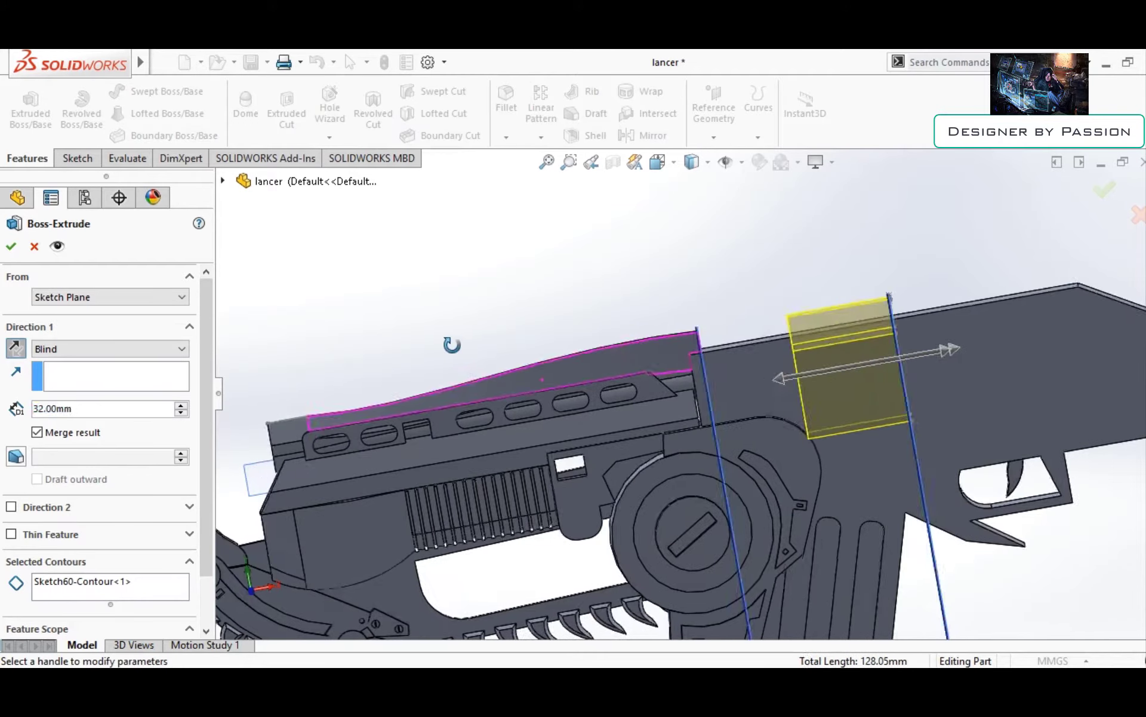
pyautogui.press('Return')
pyautogui.moveTo(924, 410)
pyautogui.mouseDown(button='middle')
pyautogui.moveTo(692, 323)
pyautogui.moveTo(709, 313)
pyautogui.moveTo(717, 356)
pyautogui.mouseUp(button='middle')
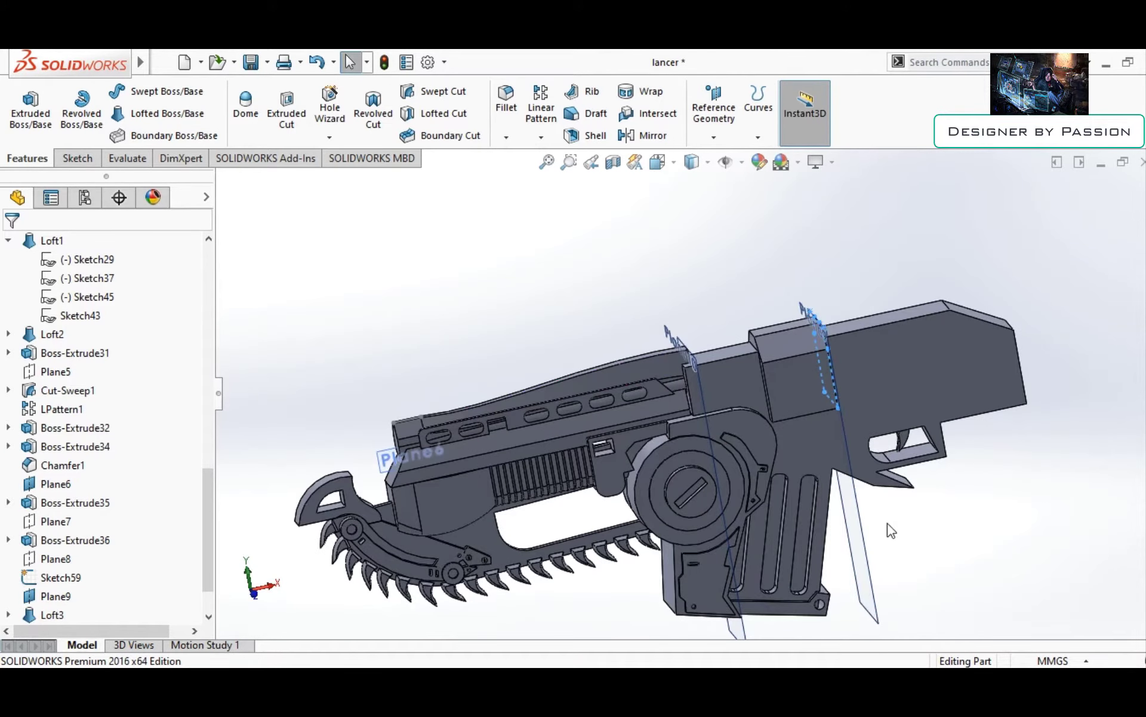
pyautogui.moveTo(888, 523); pyautogui.dragTo(671, 312, button='middle')
pyautogui.scroll(-5, 616, 338)
pyautogui.scroll(5, 617, 338)
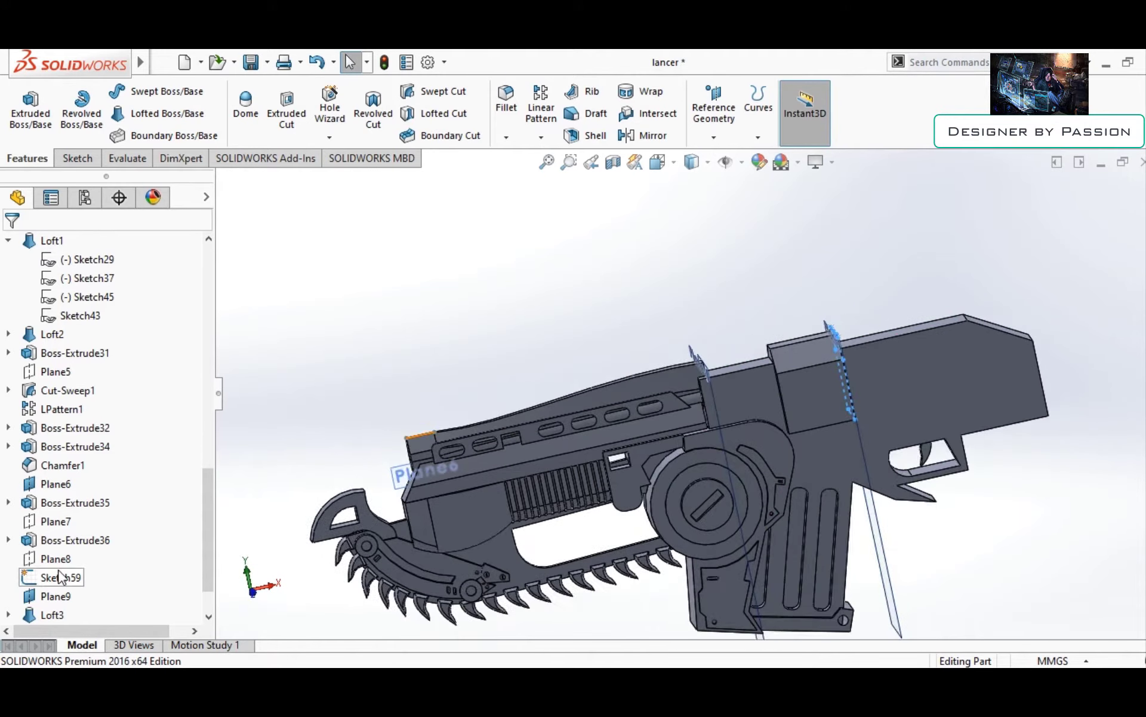
pyautogui.scroll(3, 688, 338)
# Draw a four-sided wedge outline on the Front Plane with the Line tool
pyautogui.hotkey('ctrl', '8')
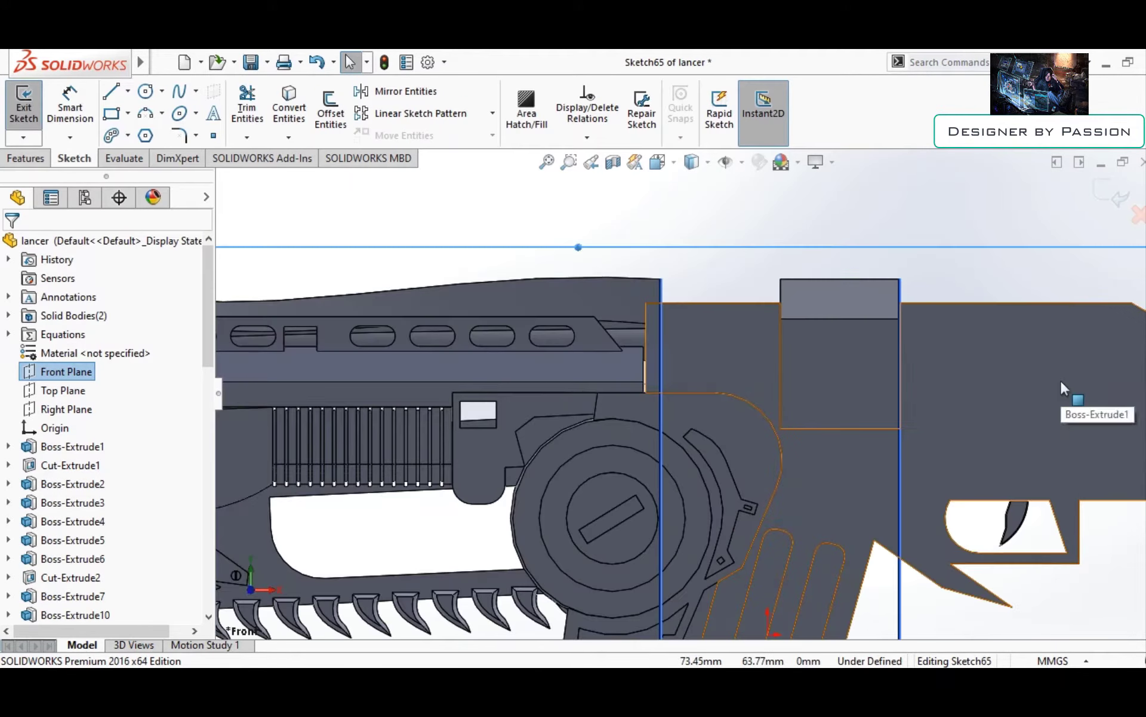
pyautogui.press('l')
pyautogui.scroll(-3, 655, 255)
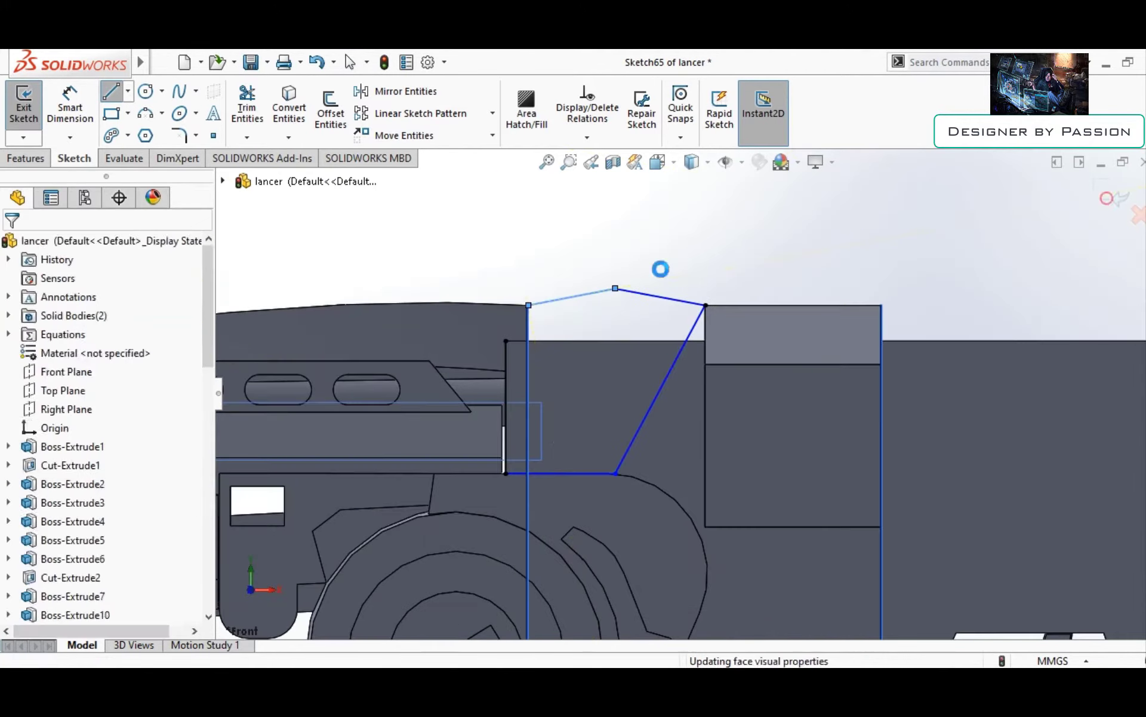
pyautogui.press('f')
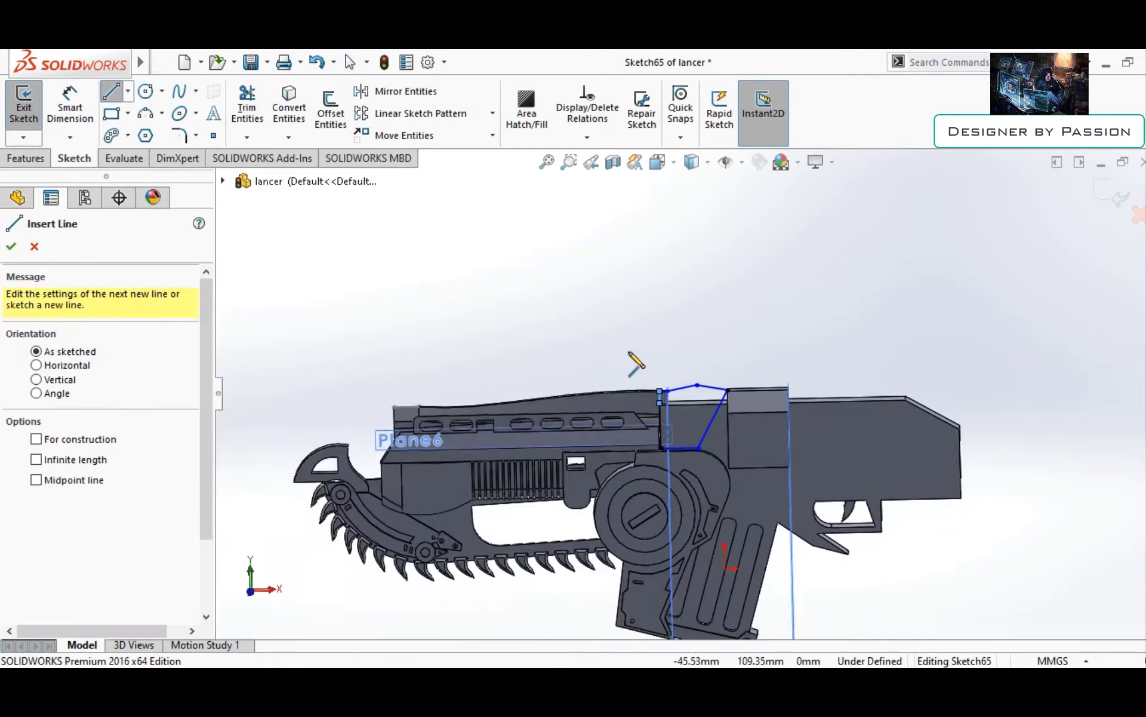
# Attempt to extrude the wedge outline and cancel the failed extrusion
pyautogui.click(26, 159)
pyautogui.click(31, 107)
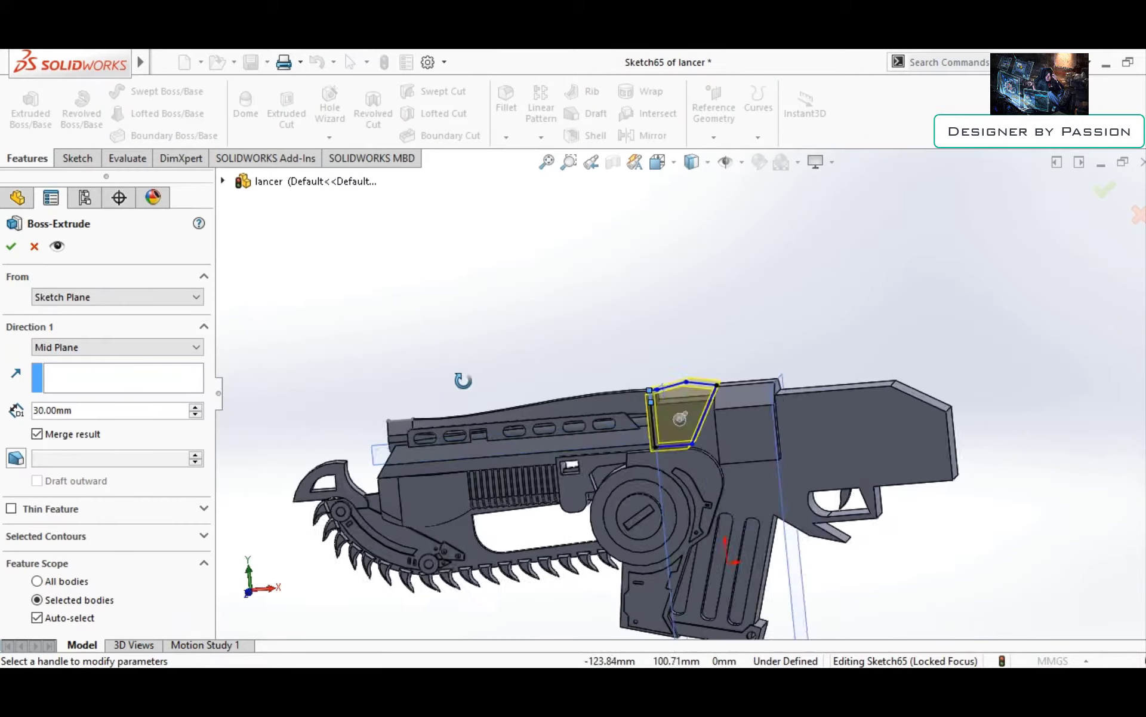
pyautogui.scroll(-5, 716, 439)
pyautogui.press('Escape')
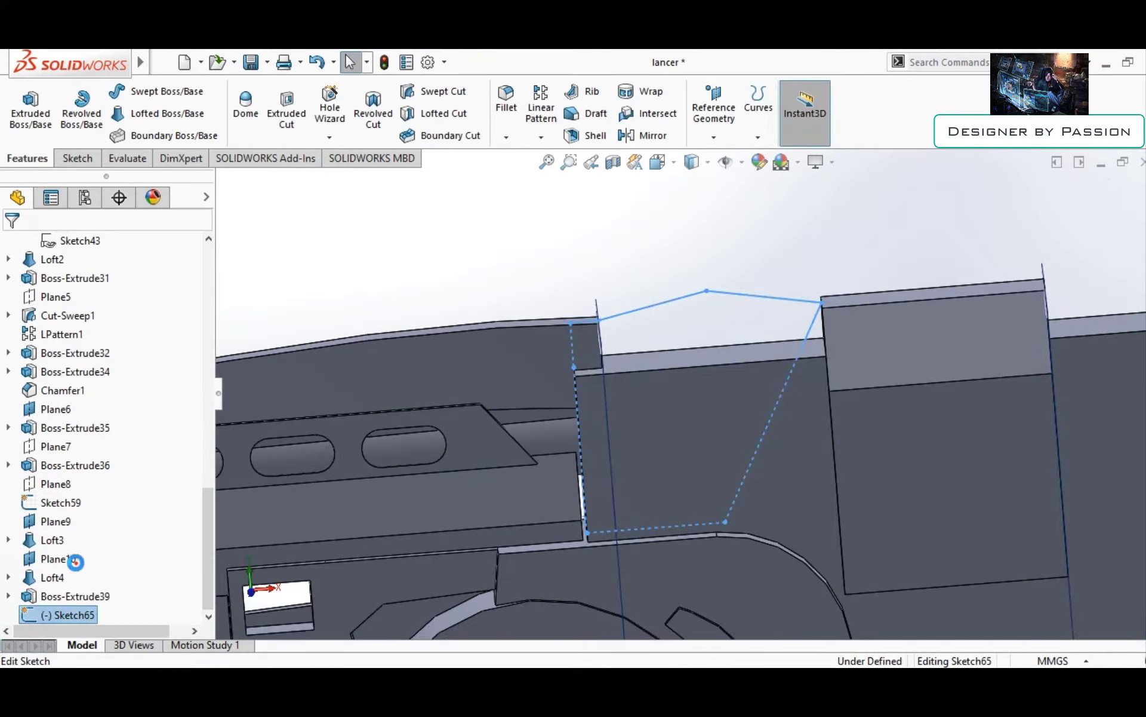
pyautogui.scroll(-3, 653, 370)
pyautogui.scroll(-5, 652, 370)
pyautogui.scroll(4, 755, 358)
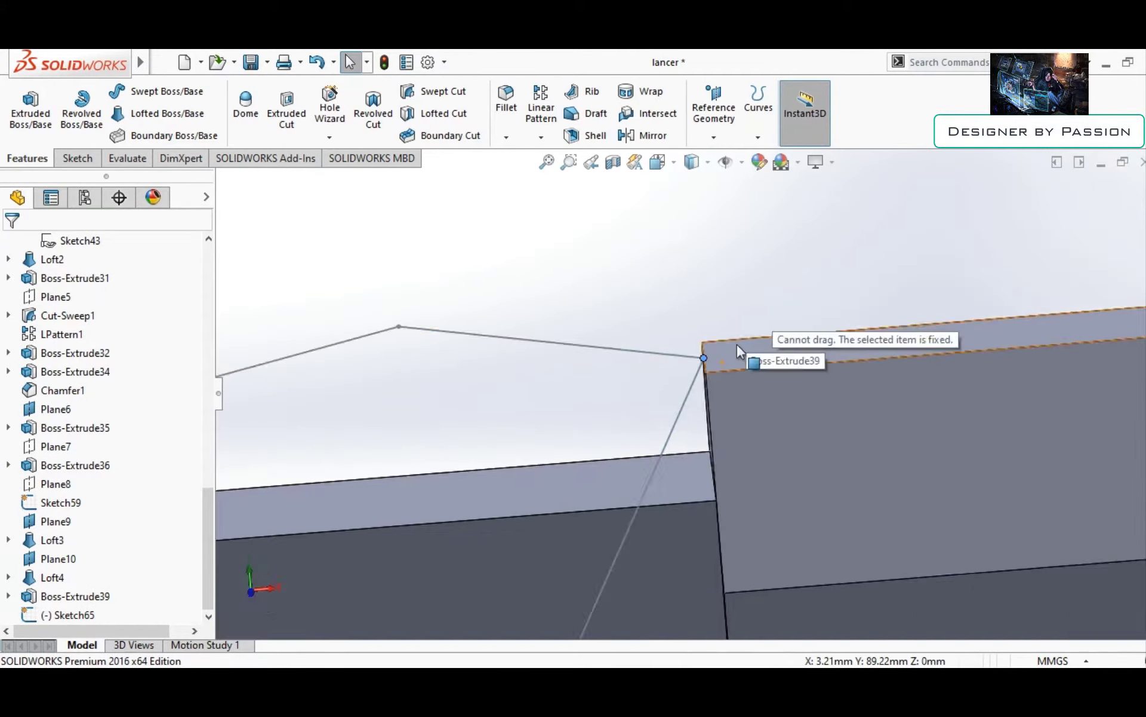
# Extrude the closed wedge profile Mid Plane into Boss-Extrude41
pyautogui.click(693, 370)
pyautogui.scroll(3, 608, 386)
pyautogui.press('Return')
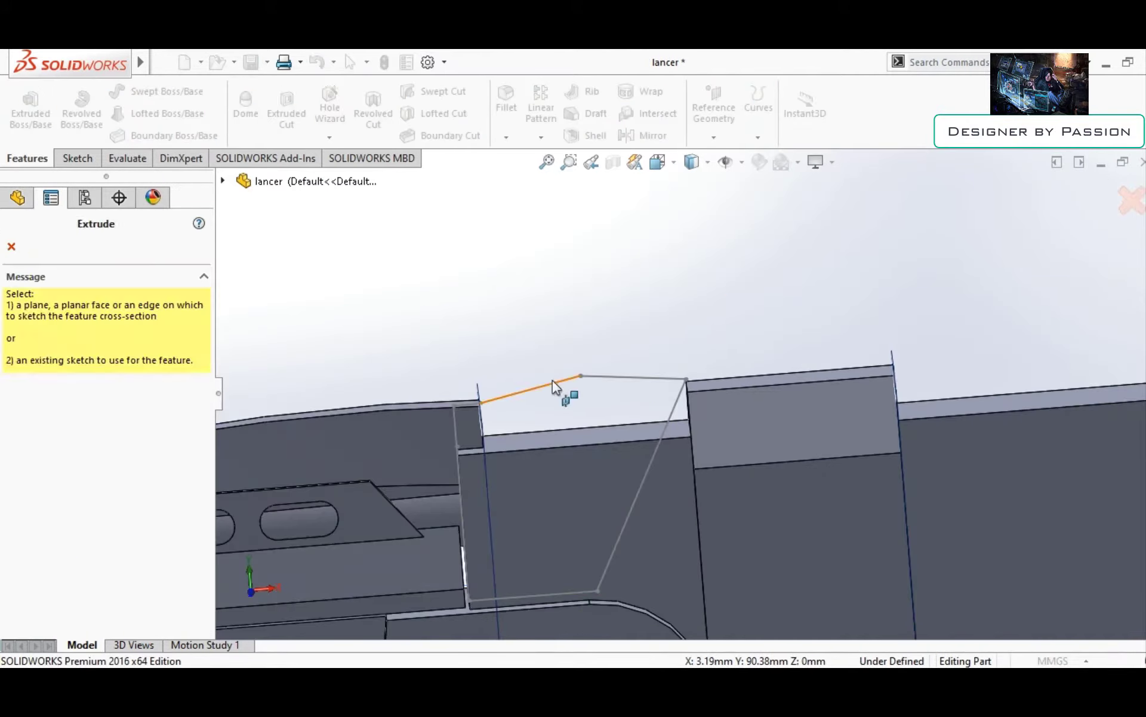
pyautogui.scroll(5, 610, 363)
pyautogui.moveTo(610, 364); pyautogui.dragTo(353, 321, button='middle')
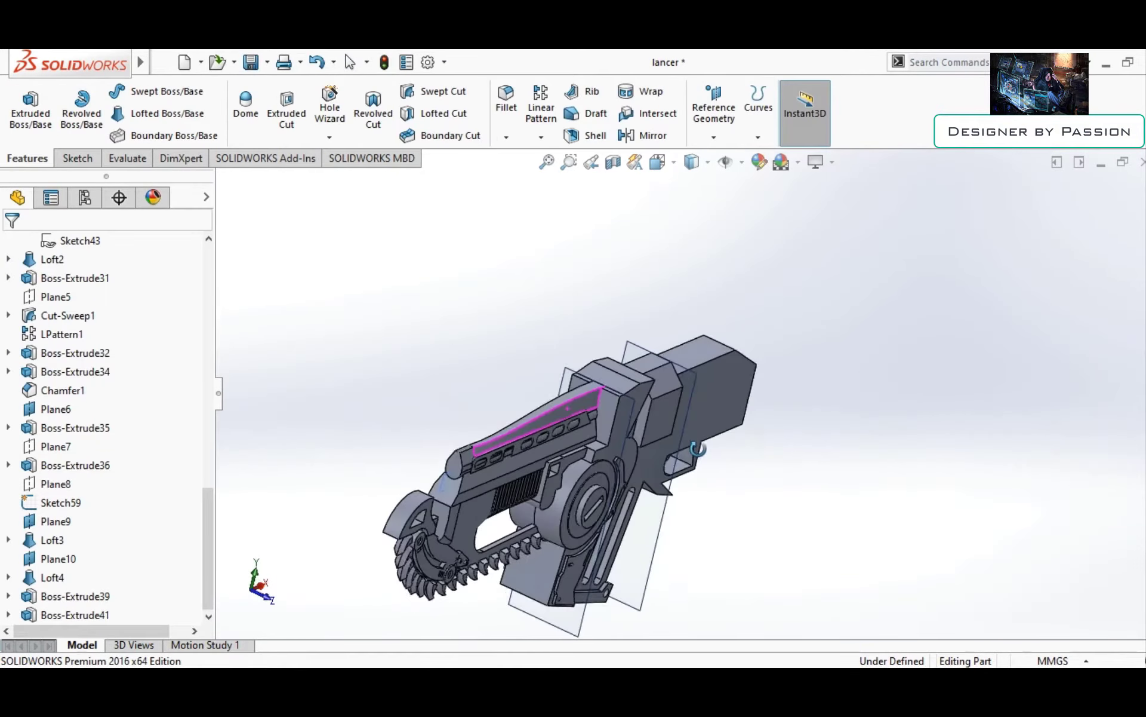
pyautogui.scroll(-3, 648, 385)
pyautogui.press('Escape')
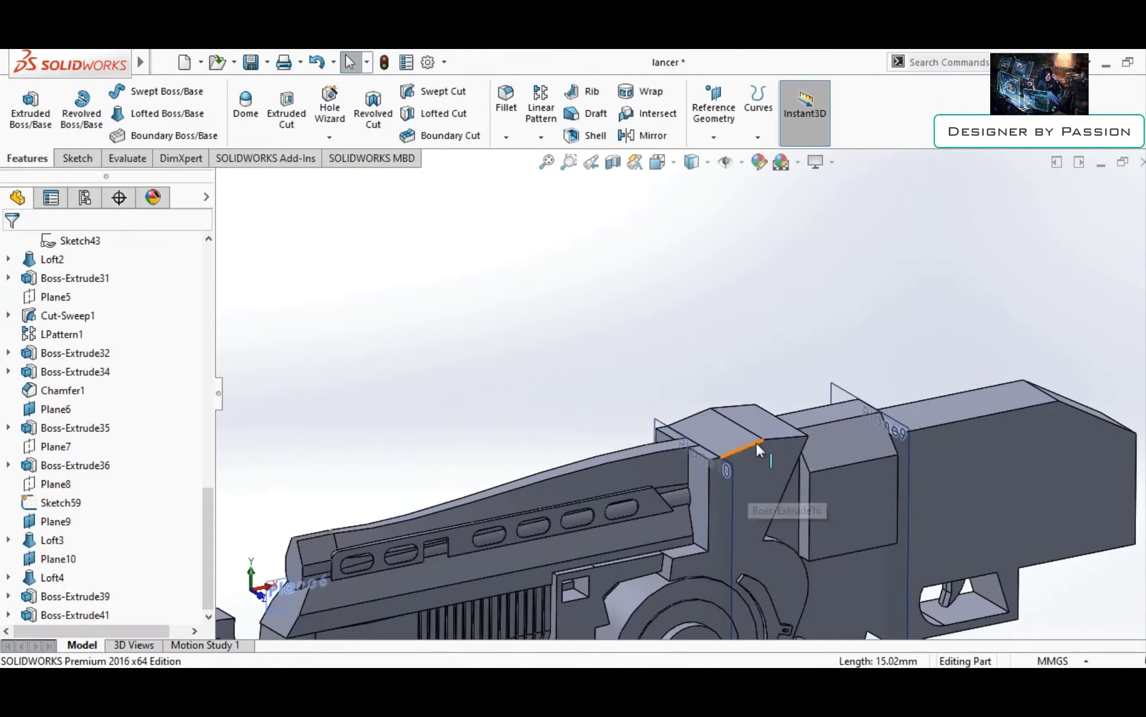
# Confirm the chamfer, commit the two-slot 10 mm linear pattern, and begin extruding it
pyautogui.press('Return')
pyautogui.hotkey('ctrl', '1')
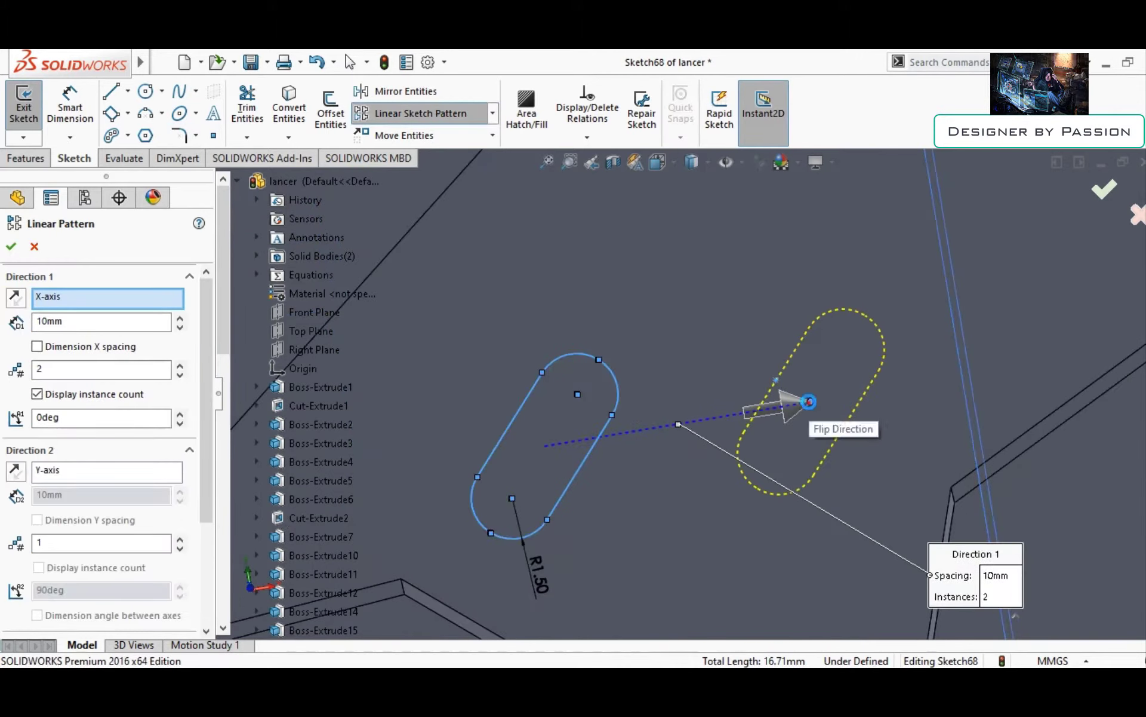
pyautogui.scroll(5, 617, 492)
pyautogui.press('Return')
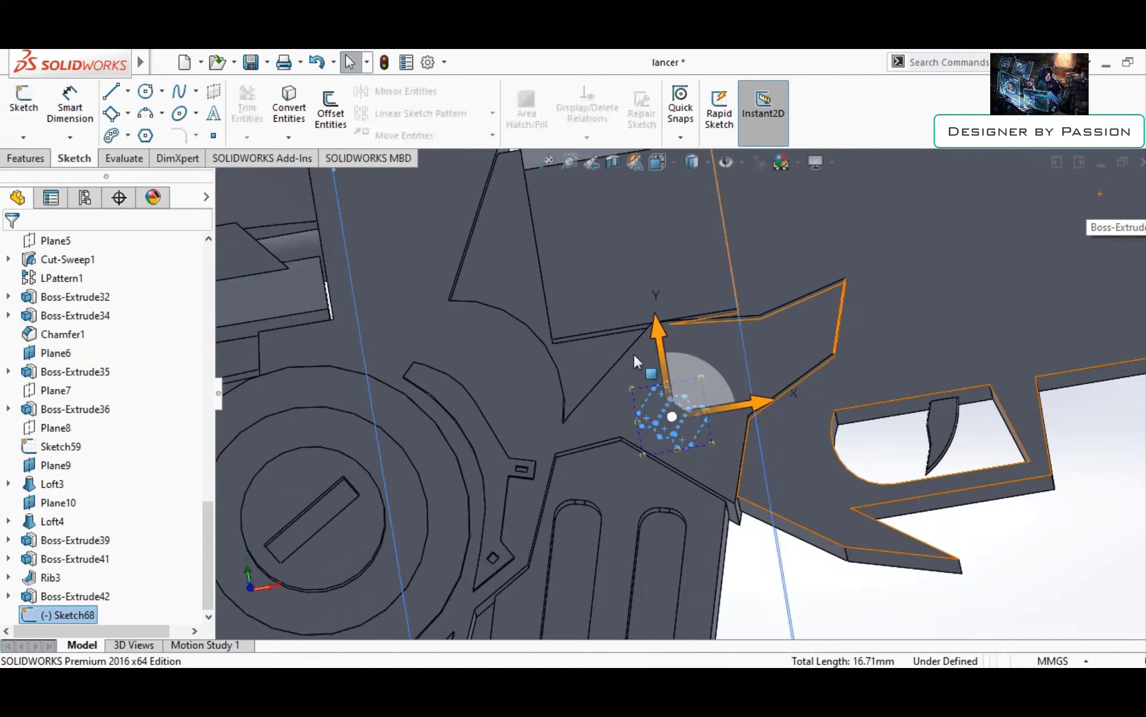
pyautogui.press('e')
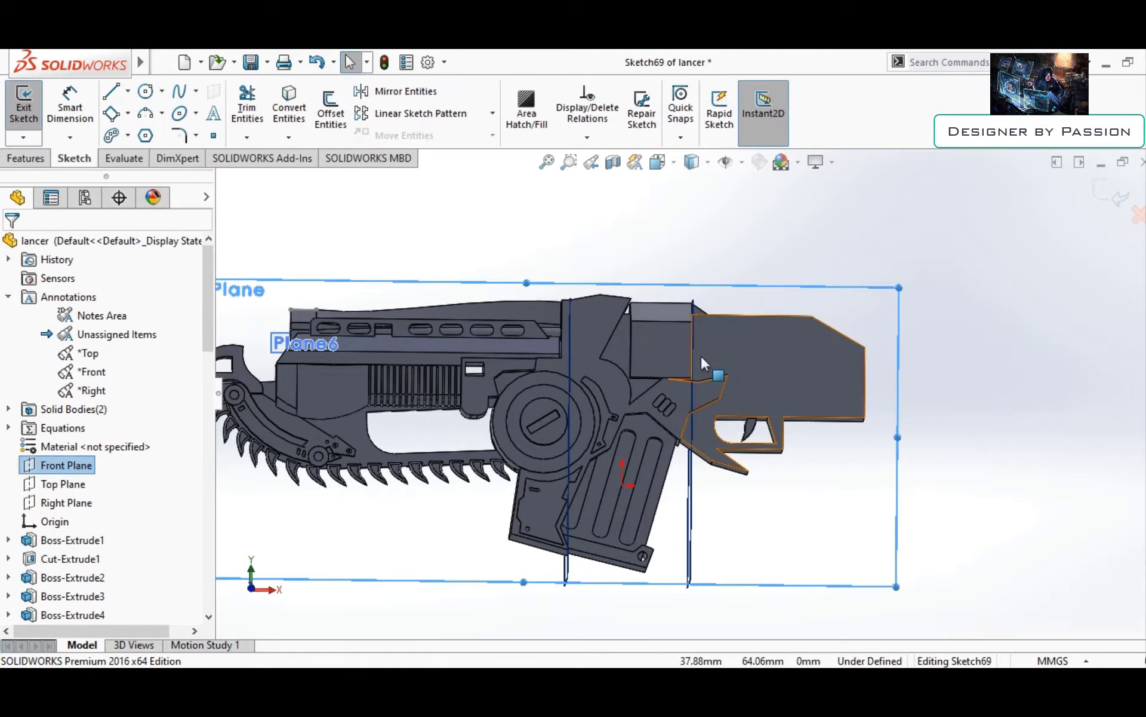
# Draw the outer line outline of the rear panel in Sketch69
pyautogui.scroll(-2, 701, 356)
pyautogui.press('l')
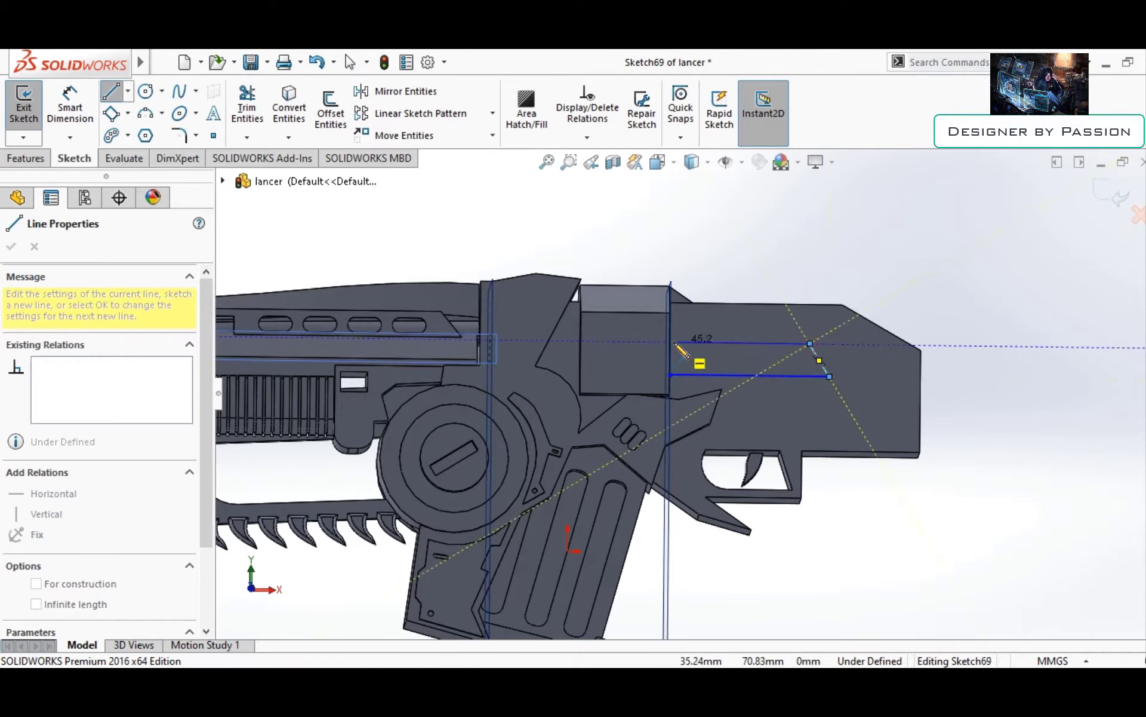
pyautogui.press('Escape')
pyautogui.press('l')
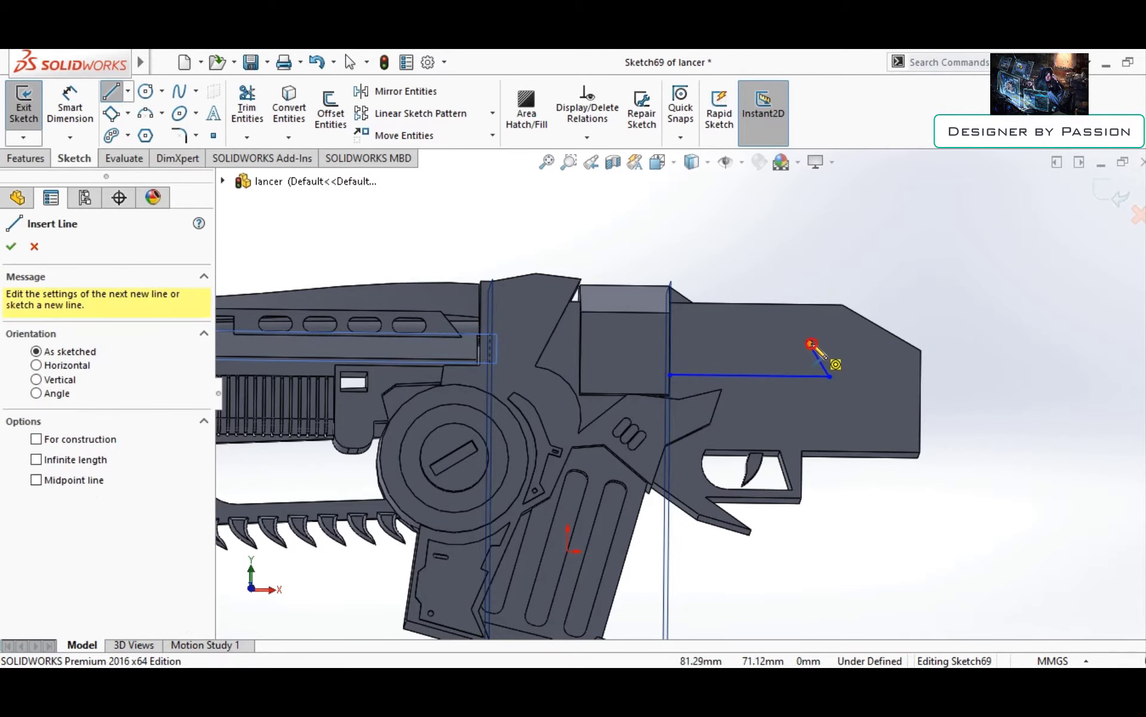
pyautogui.scroll(-3, 869, 318)
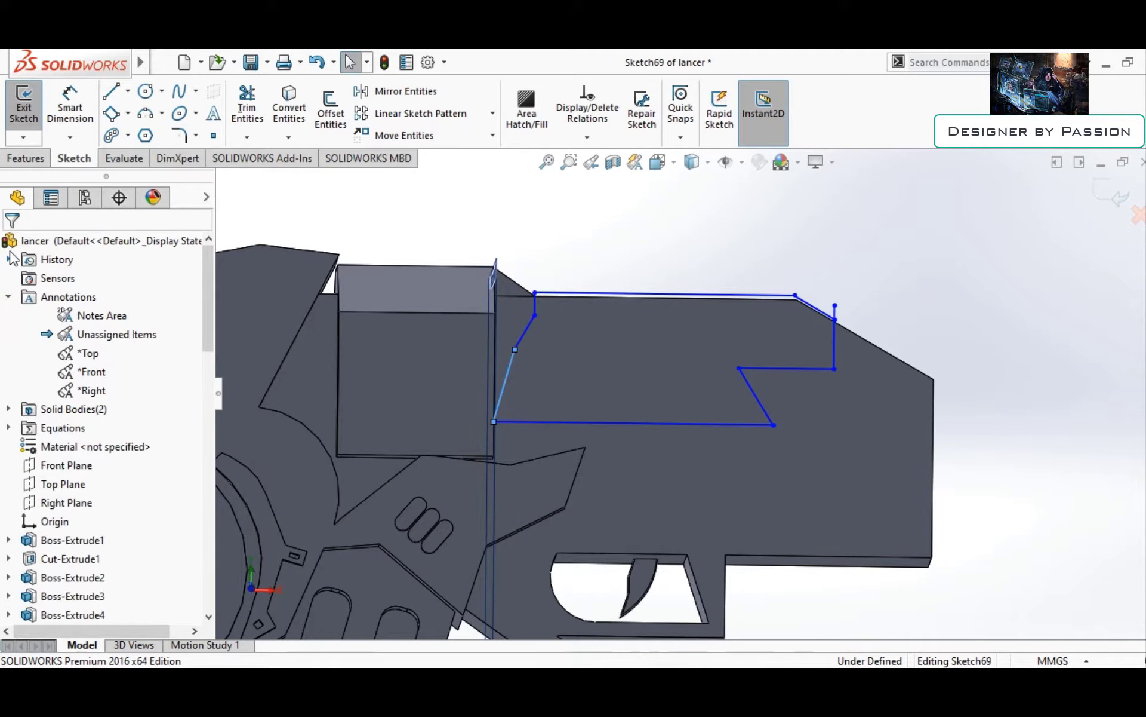
# Add the rectangular inset and inner offset lines, then trim the extra segments
pyautogui.click(111, 113)
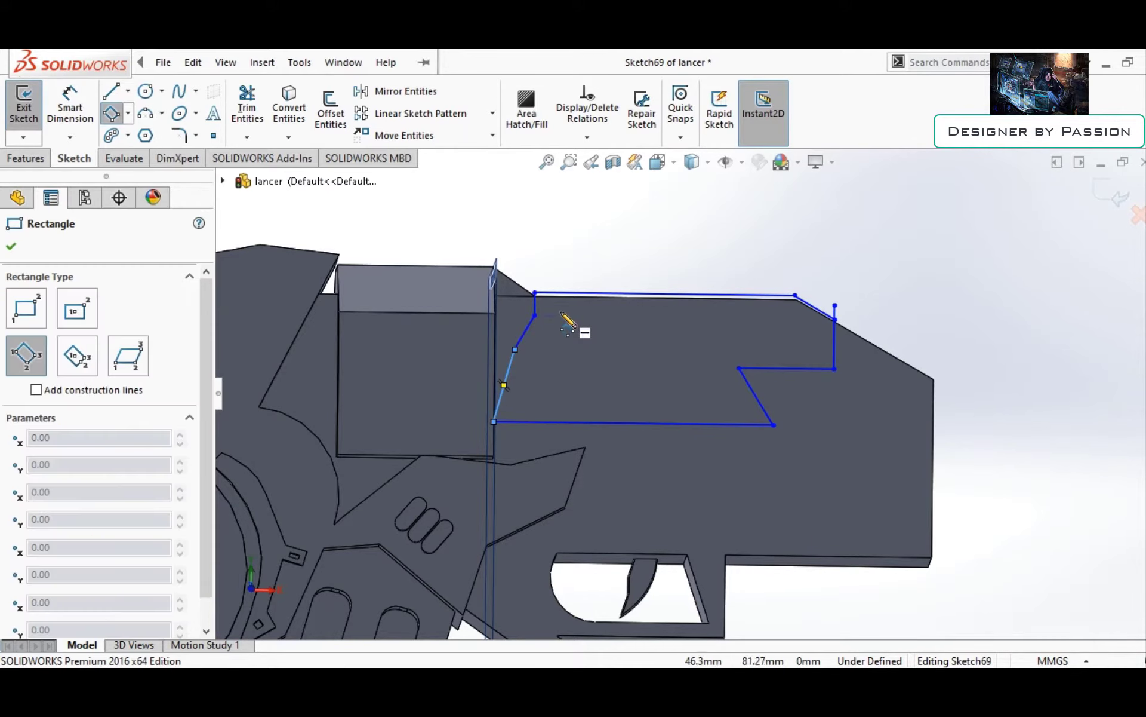
pyautogui.click(11, 247)
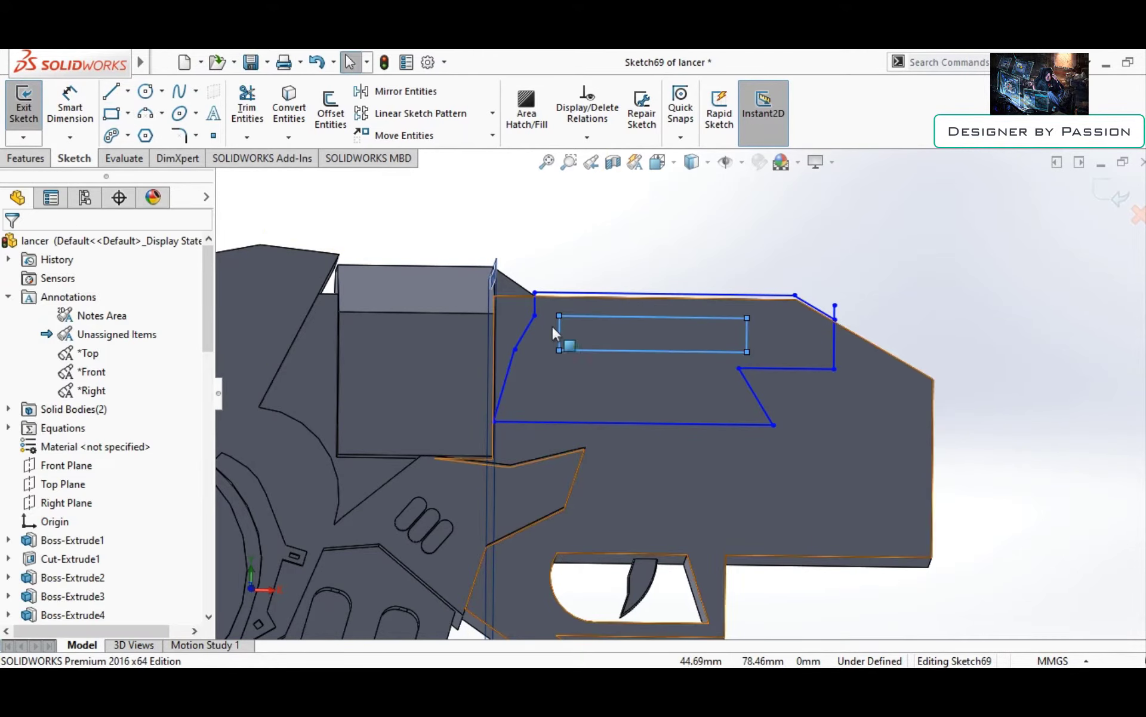
pyautogui.click(111, 91)
pyautogui.scroll(-4, 540, 358)
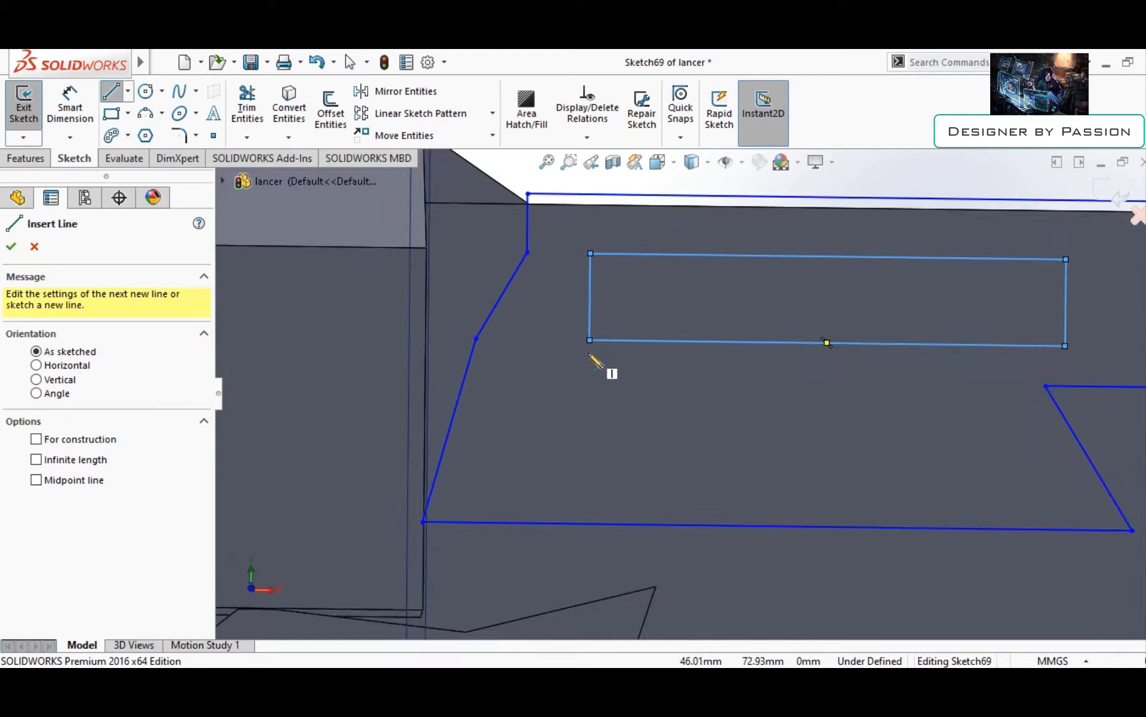
pyautogui.click(1084, 291)
pyautogui.scroll(3, 967, 316)
pyautogui.doubleClick(599, 366)
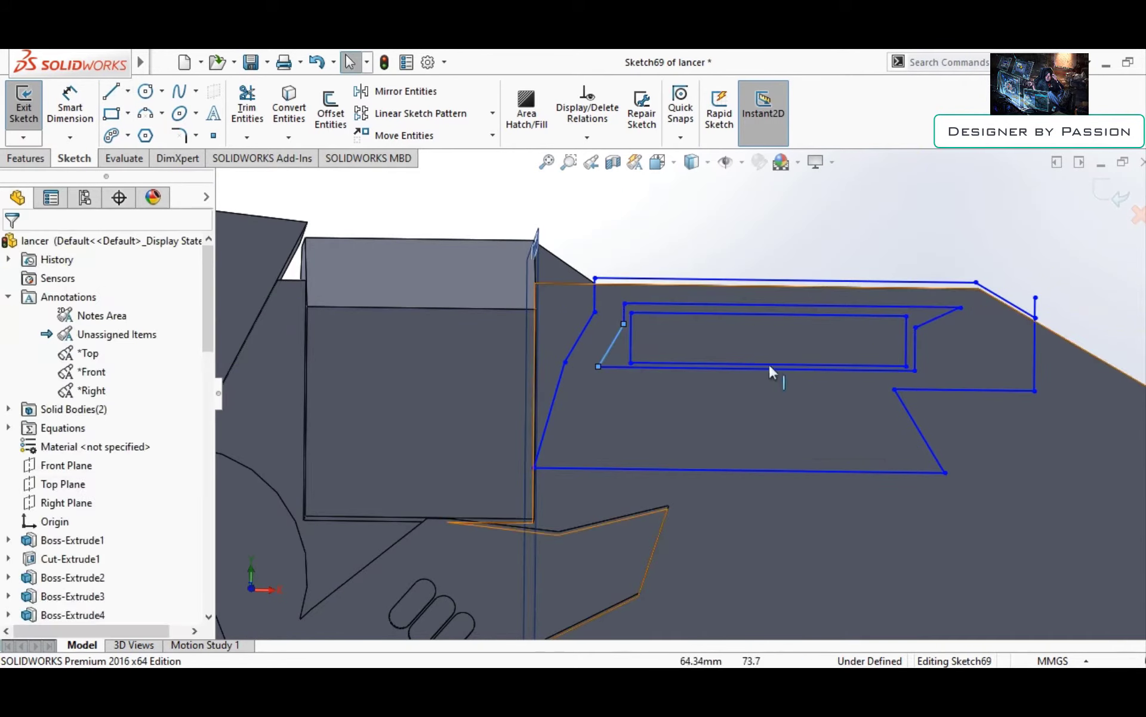
pyautogui.scroll(-3, 770, 361)
pyautogui.press('t')
pyautogui.press('Escape')
pyautogui.click(552, 455)
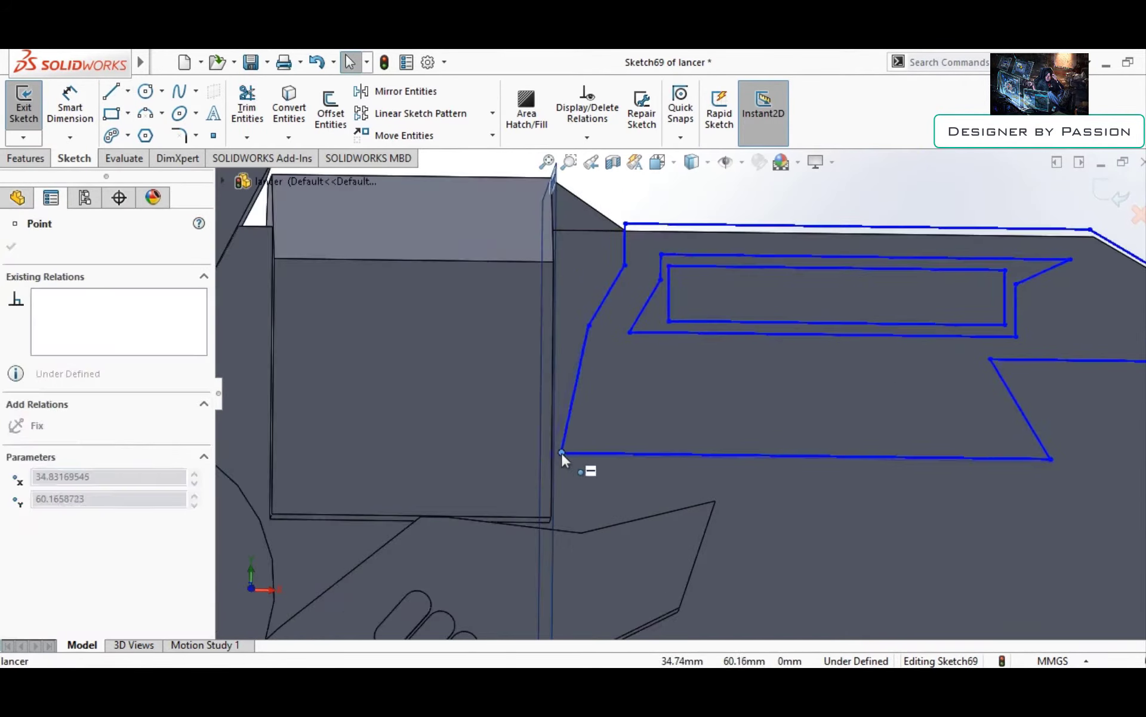
pyautogui.scroll(3, 561, 454)
# Extrude both Sketch69 contours Mid Plane 30 mm as Boss-Extrude44
pyautogui.click(805, 351)
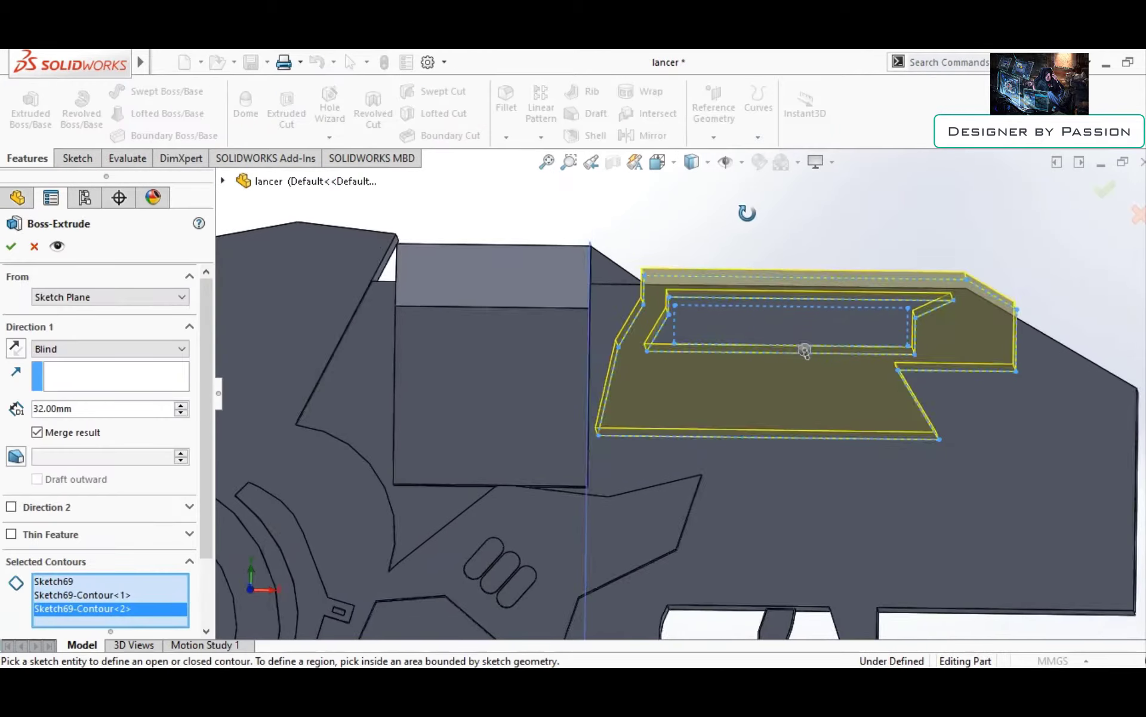
pyautogui.click(728, 310)
pyautogui.click(111, 348)
pyautogui.click(71, 430)
pyautogui.write('30')
pyautogui.moveTo(776, 370)
pyautogui.mouseDown(button='middle')
pyautogui.moveTo(893, 401)
pyautogui.moveTo(697, 402)
pyautogui.mouseUp(button='middle')
pyautogui.press('Return')
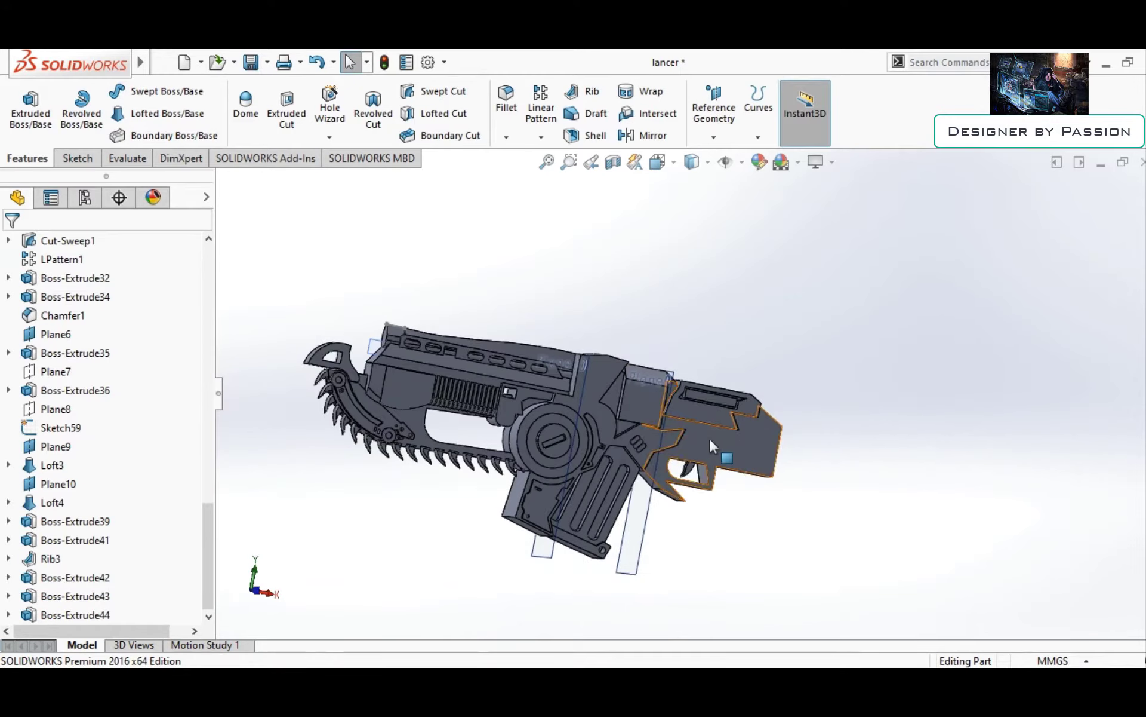
pyautogui.hotkey('ctrl', '1')
pyautogui.click(708, 220)
# Sketch the trigger plate outline on the Front Plane with lines, a circle and a spline hook
pyautogui.scroll(-5, 878, 370)
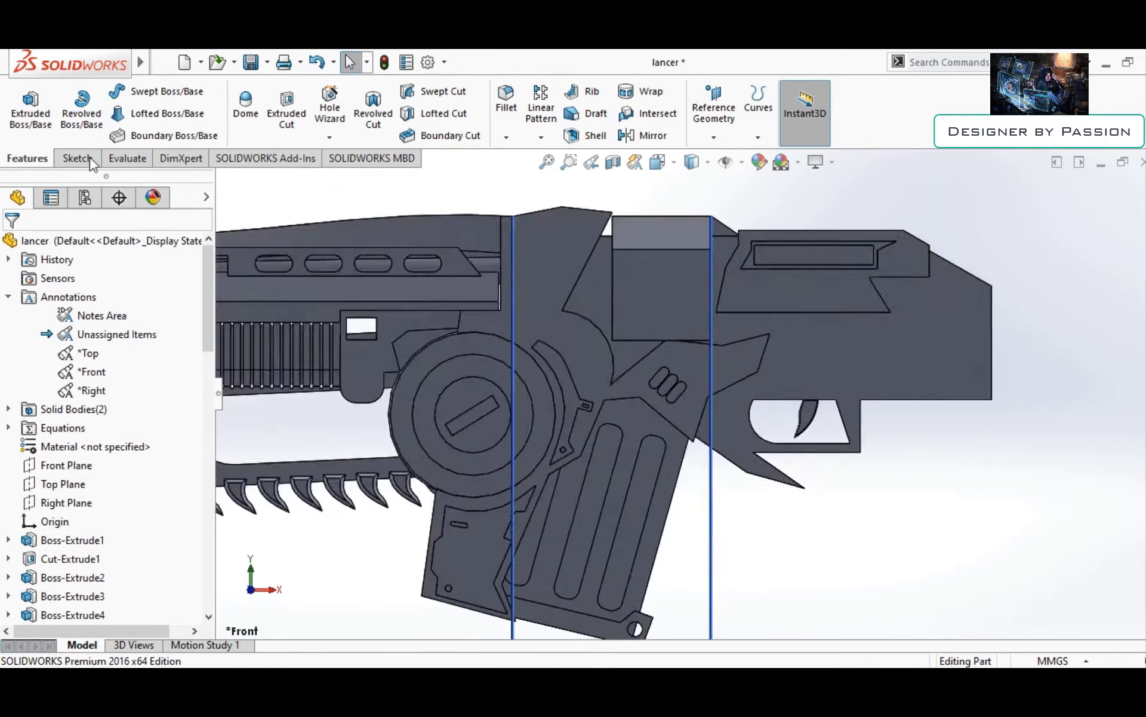
pyautogui.press('l')
pyautogui.click(314, 311)
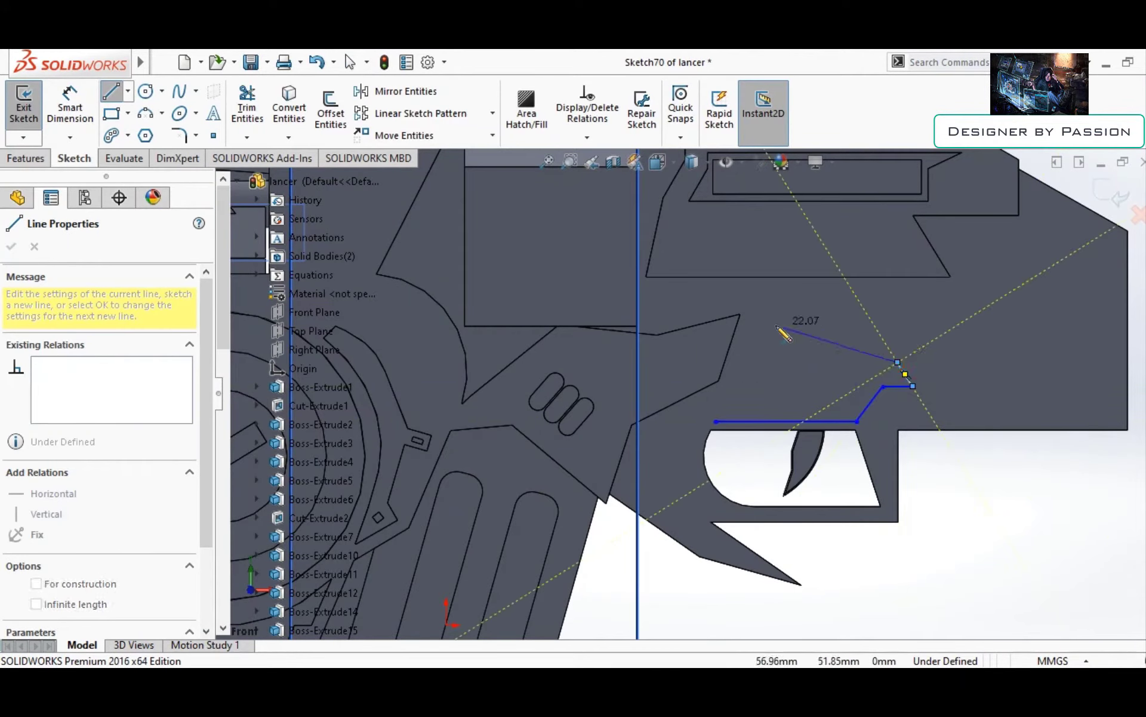
pyautogui.click(179, 91)
pyautogui.scroll(-2, 824, 382)
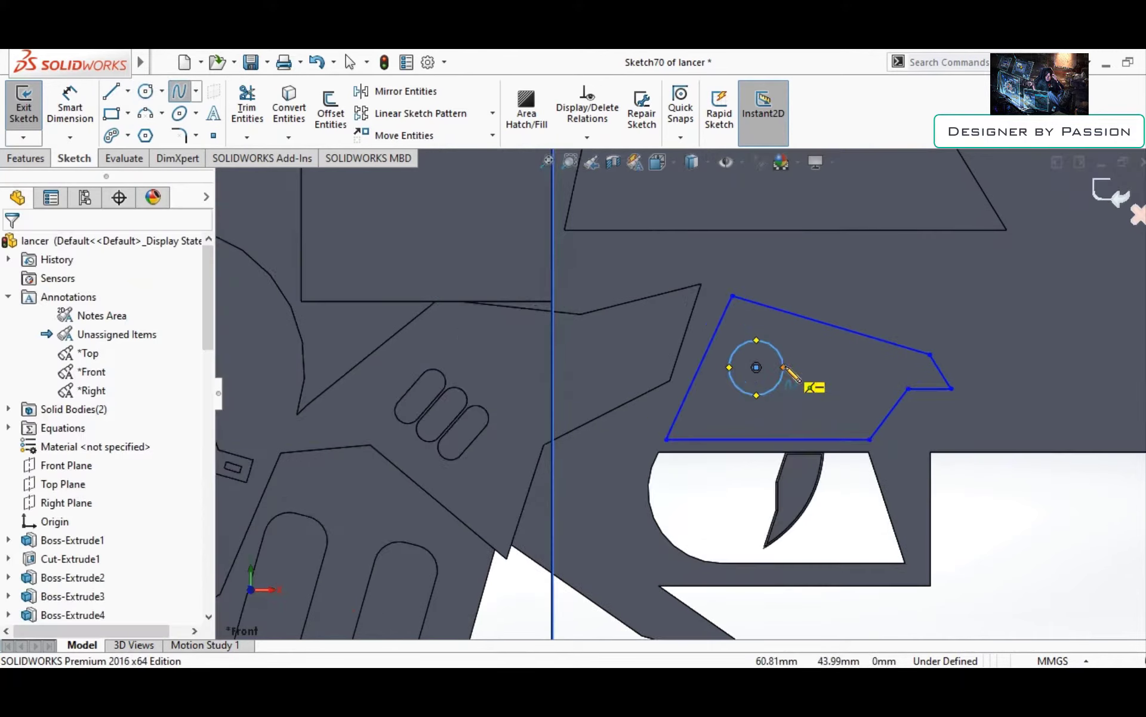
pyautogui.click(784, 367)
pyautogui.doubleClick(775, 404)
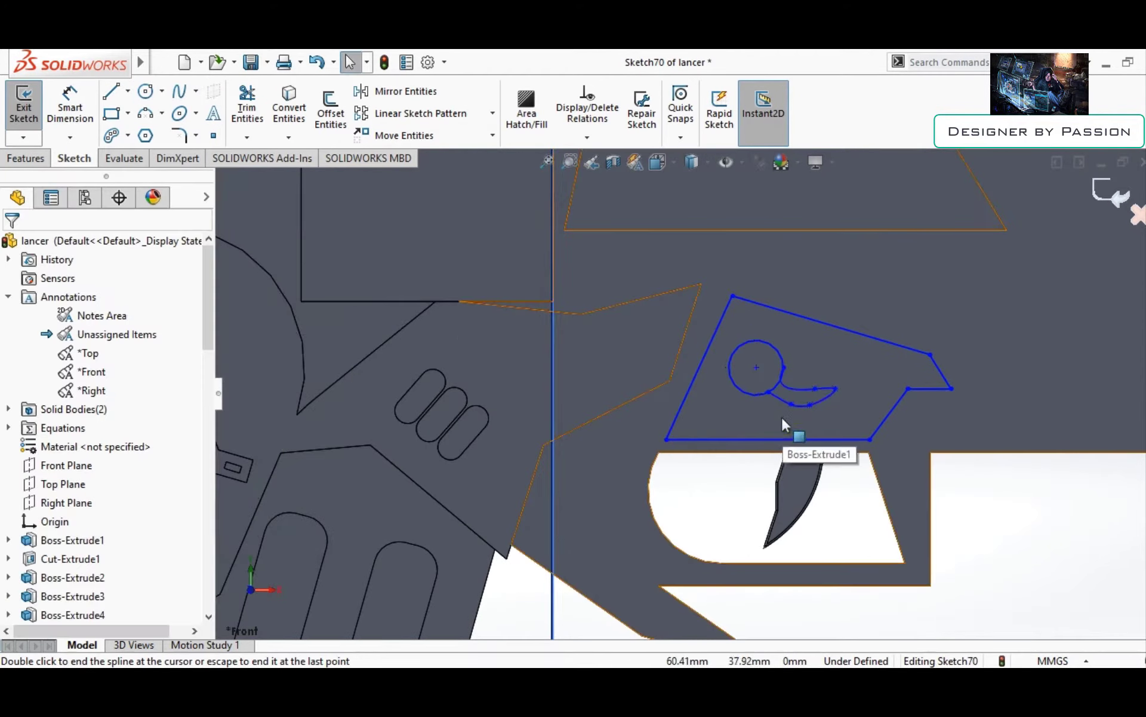
pyautogui.scroll(-5, 800, 382)
pyautogui.click(696, 328)
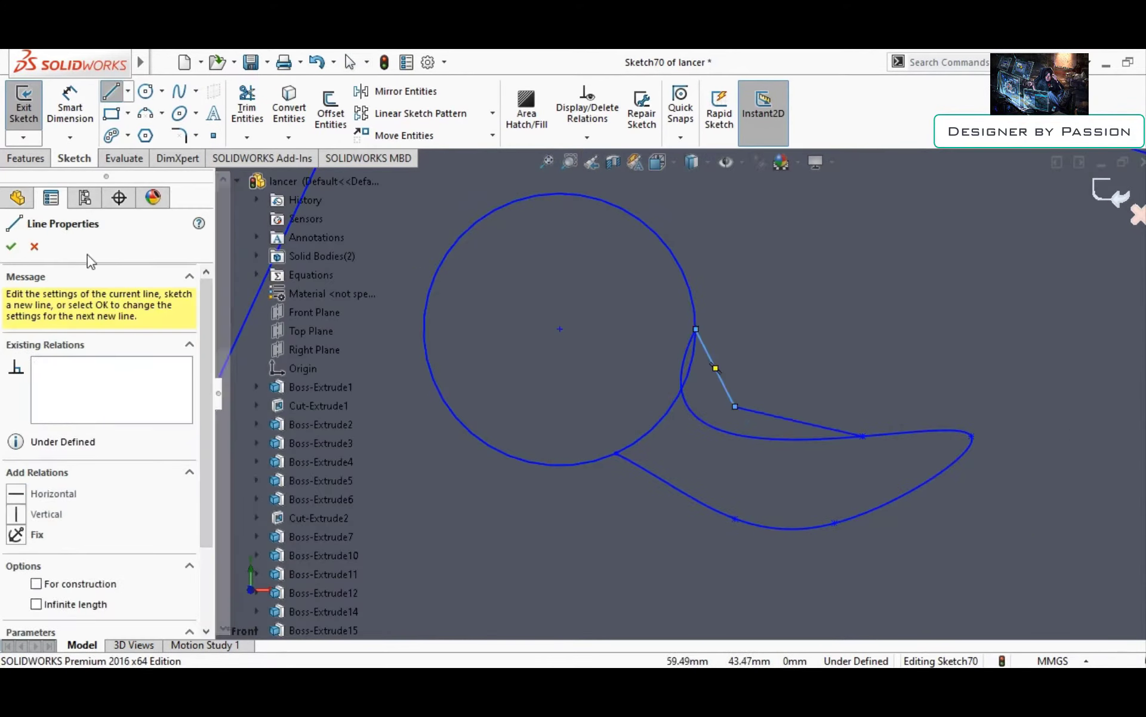
# Extrude the plate contour above the trigger
pyautogui.press('Escape')
pyautogui.moveTo(607, 346); pyautogui.dragTo(624, 367, button='right')
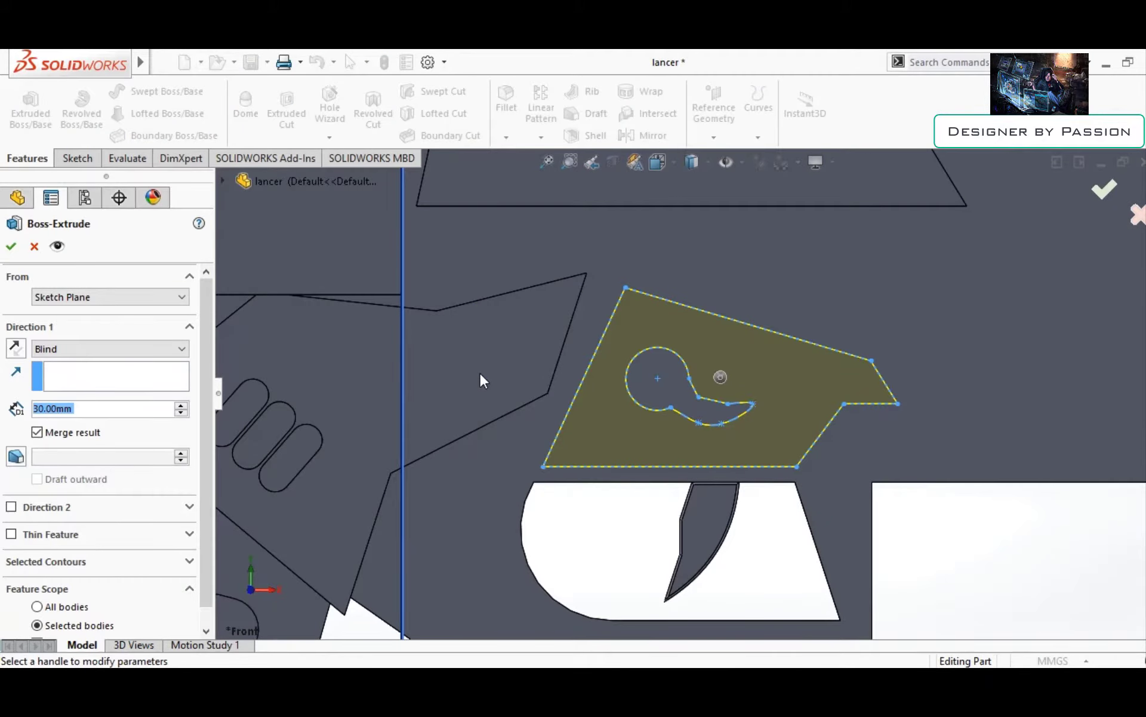
pyautogui.press('Escape')
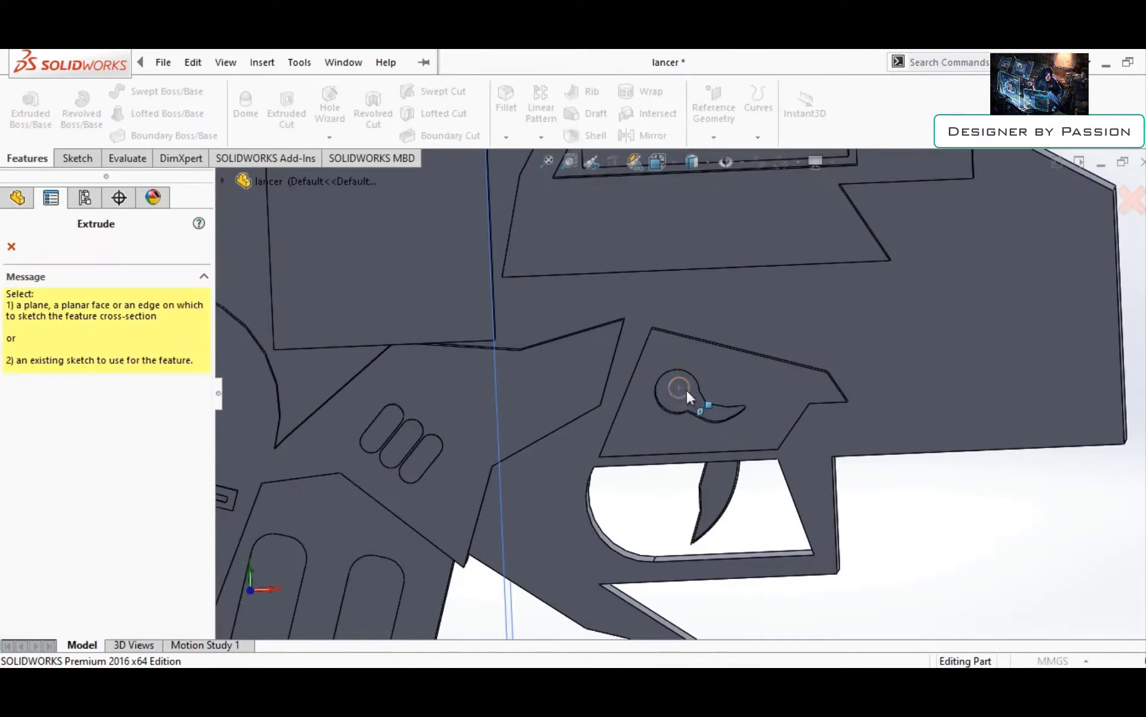
pyautogui.click(688, 395)
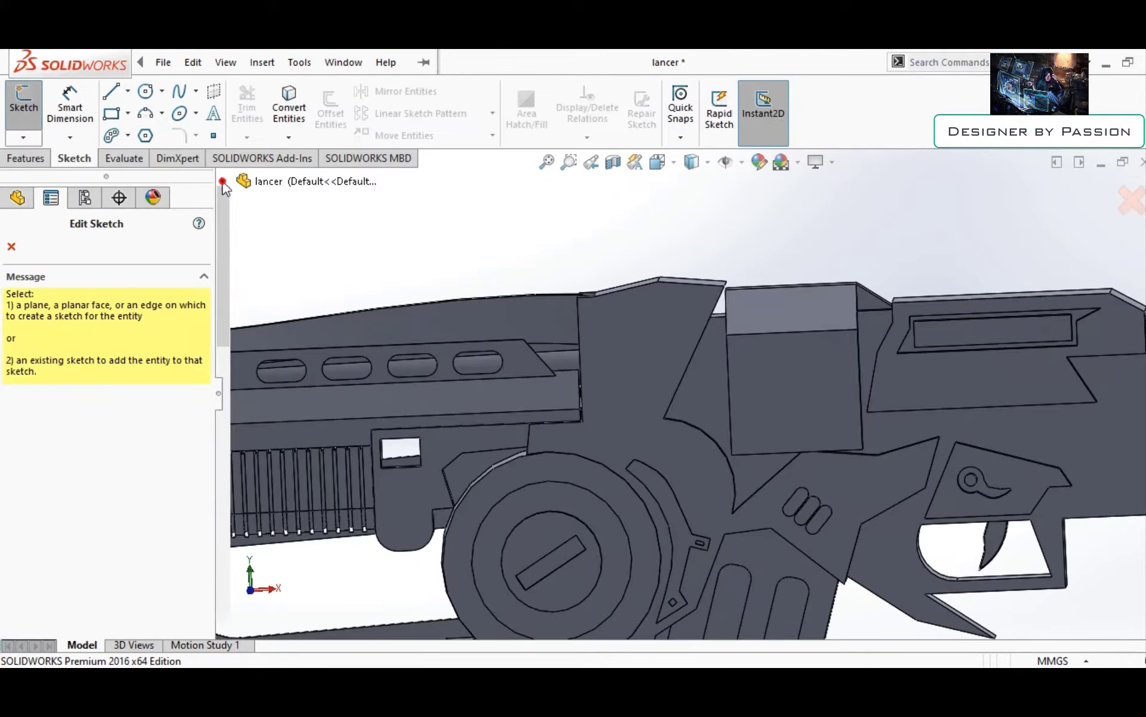
# Start a new sketch on the angled plate face and draw its first lines
pyautogui.click(640, 385)
pyautogui.press('l')
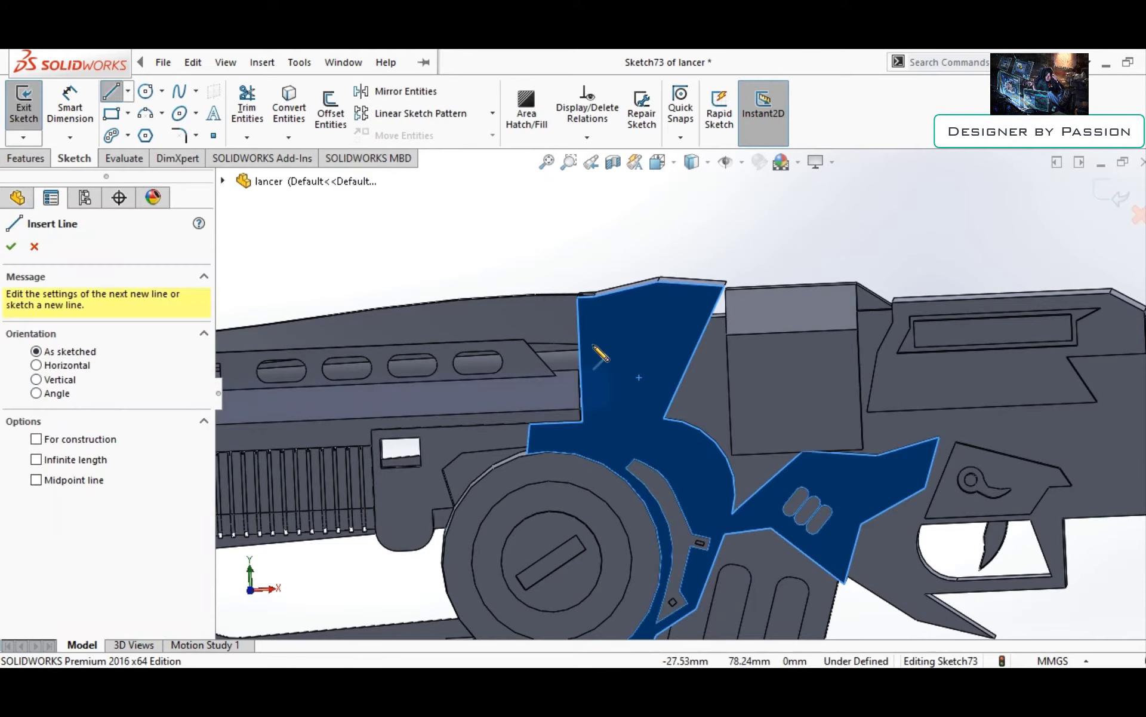
pyautogui.click(592, 346)
pyautogui.scroll(-2, 597, 359)
pyautogui.click(601, 434)
pyautogui.scroll(3, 650, 412)
# Extrude the small wedge 3 mm with draft
pyautogui.scroll(-3, 690, 394)
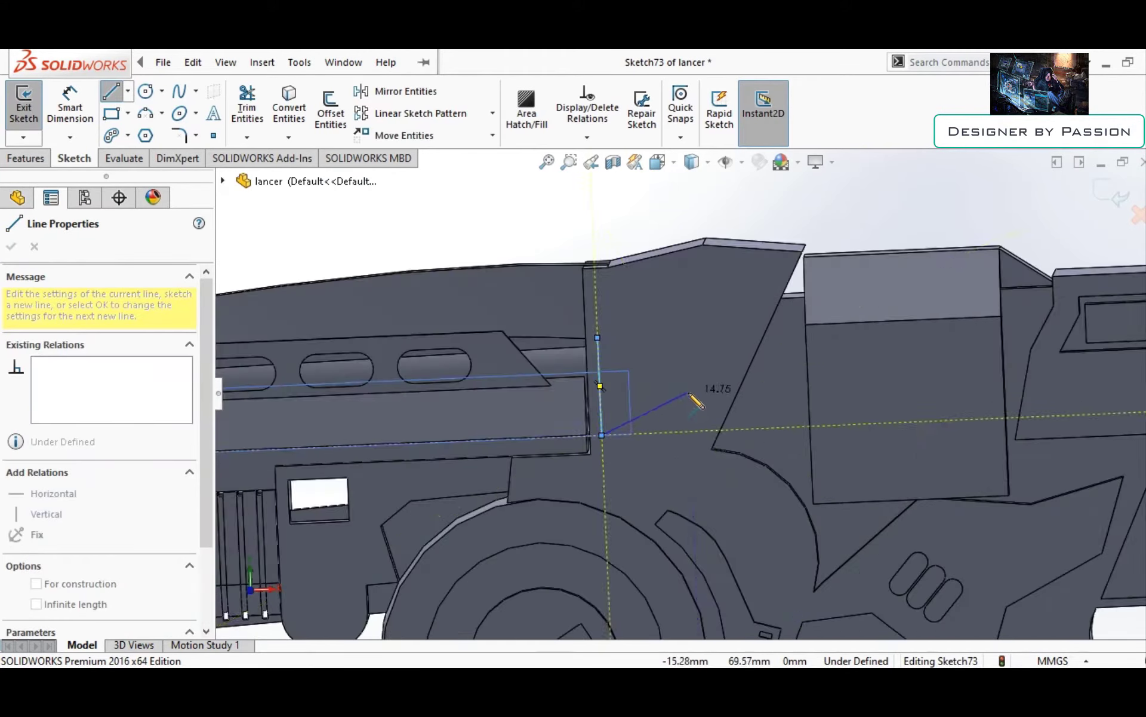
pyautogui.scroll(3, 688, 391)
pyautogui.click(27, 157)
pyautogui.click(30, 107)
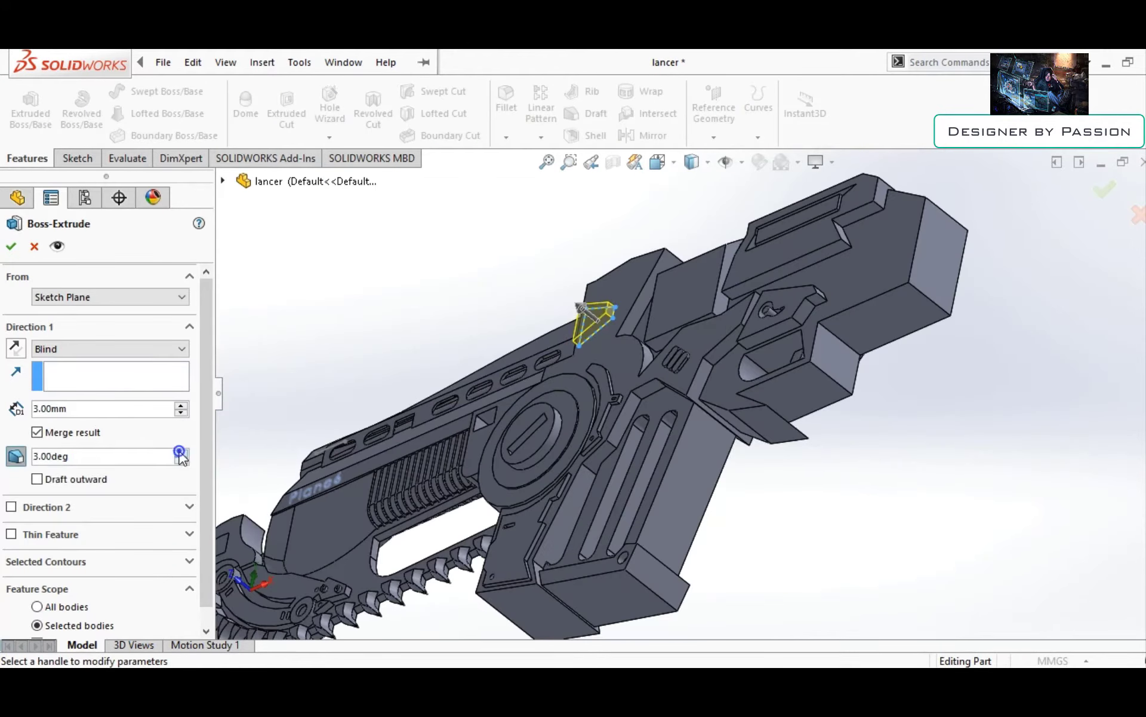
pyautogui.press('Return')
# Sketch a circle on the wedge face and extrude it into a round boss
pyautogui.rightClick(383, 333)
pyautogui.press('Escape')
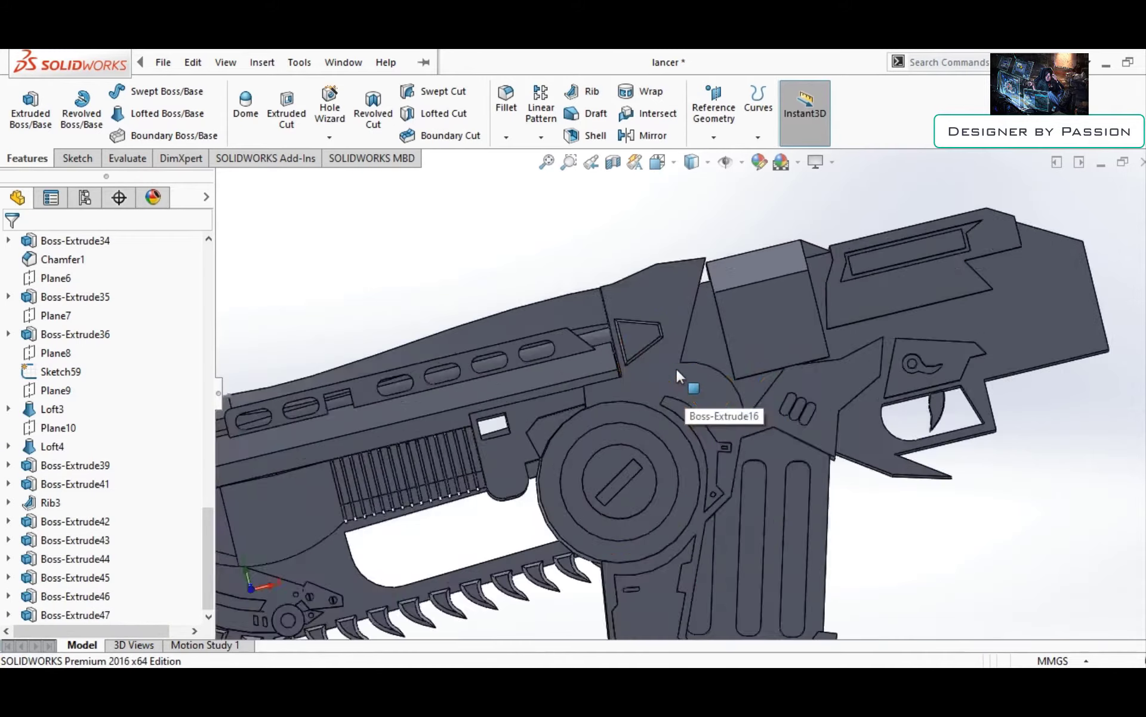
pyautogui.rightClick(665, 332)
pyautogui.press('Escape')
pyautogui.scroll(-5, 658, 322)
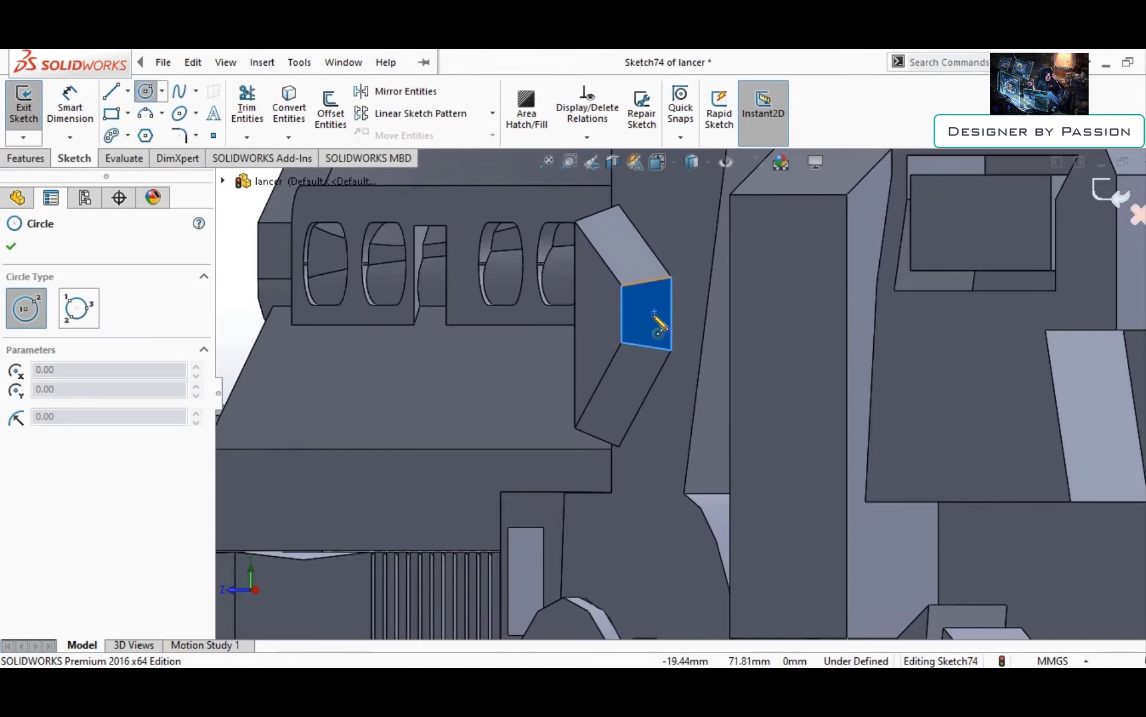
pyautogui.click(626, 287)
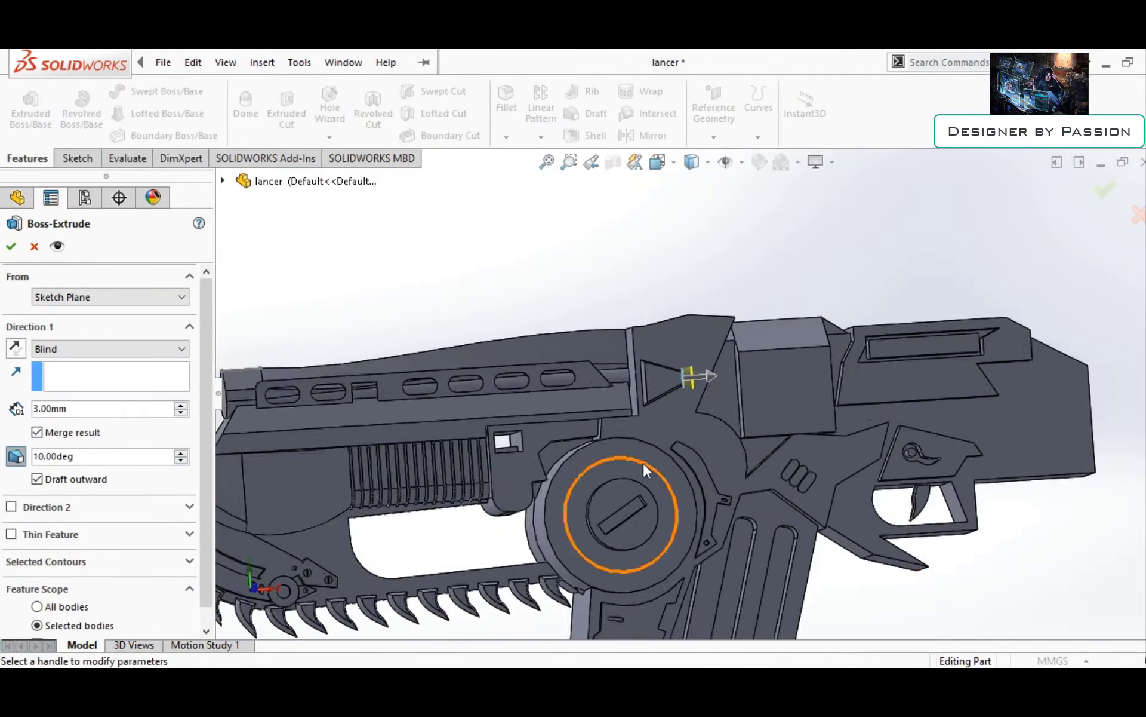
pyautogui.press('Return')
# Start a sketch on the round boss face and draw a circle
pyautogui.click(704, 356)
pyautogui.click(693, 194)
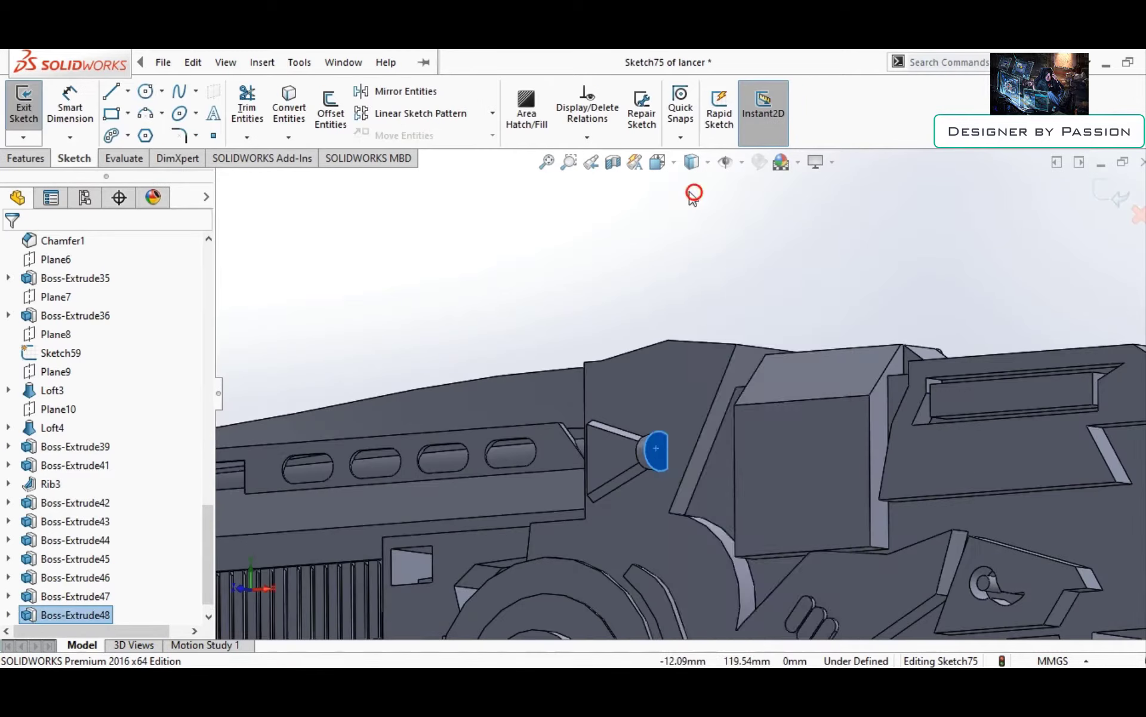
pyautogui.click(595, 337)
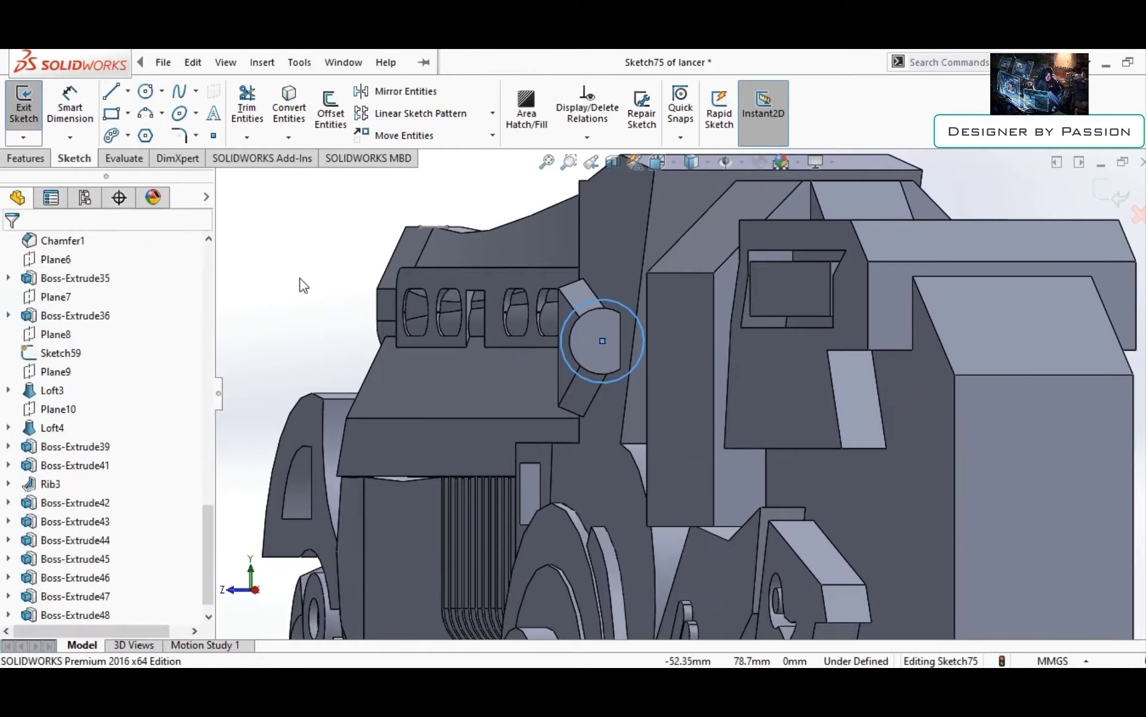
pyautogui.moveTo(303, 285); pyautogui.dragTo(227, 298, button='middle')
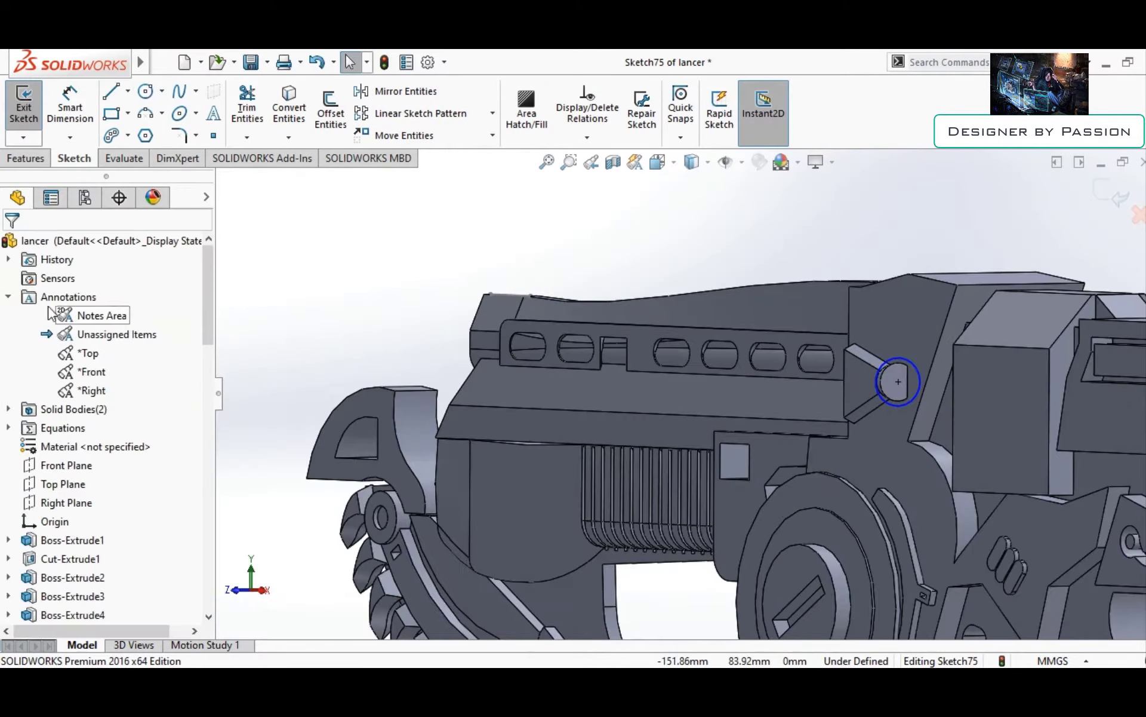
# Draw a line out from the circle's centre, exit the sketch, and begin a plane on it
pyautogui.press('l')
pyautogui.hotkey('ctrl', '1')
pyautogui.click(673, 358)
pyautogui.scroll(3, 807, 383)
pyautogui.scroll(2, 744, 400)
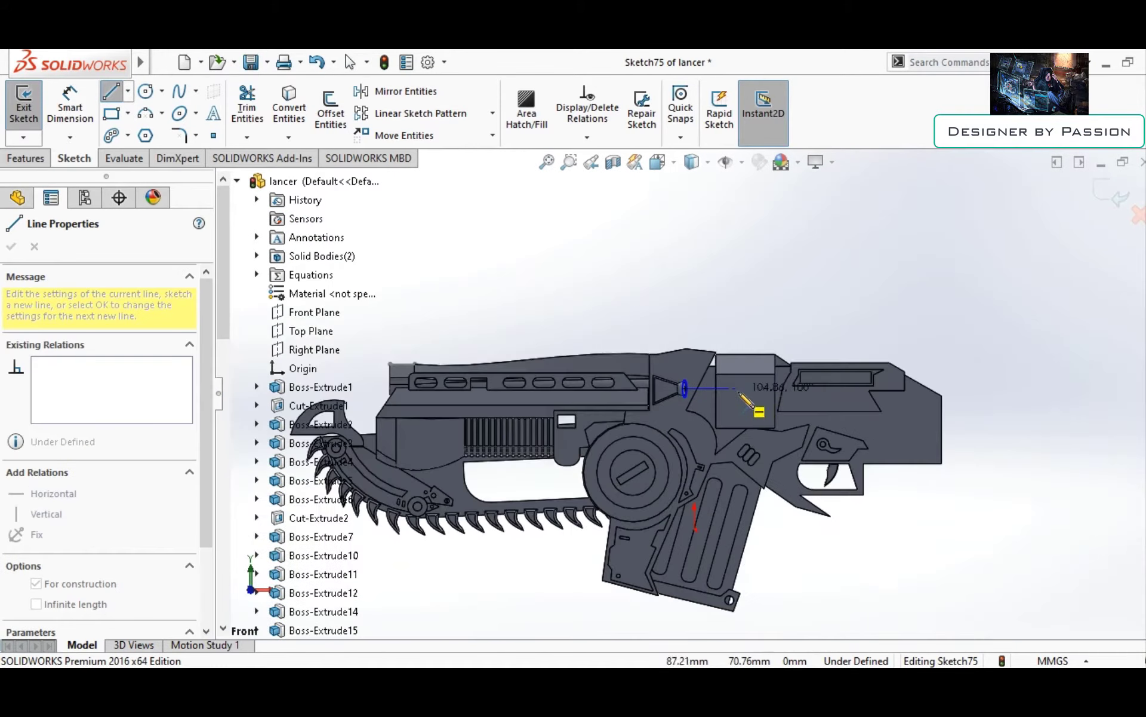
pyautogui.press('Escape')
pyautogui.click(1104, 190)
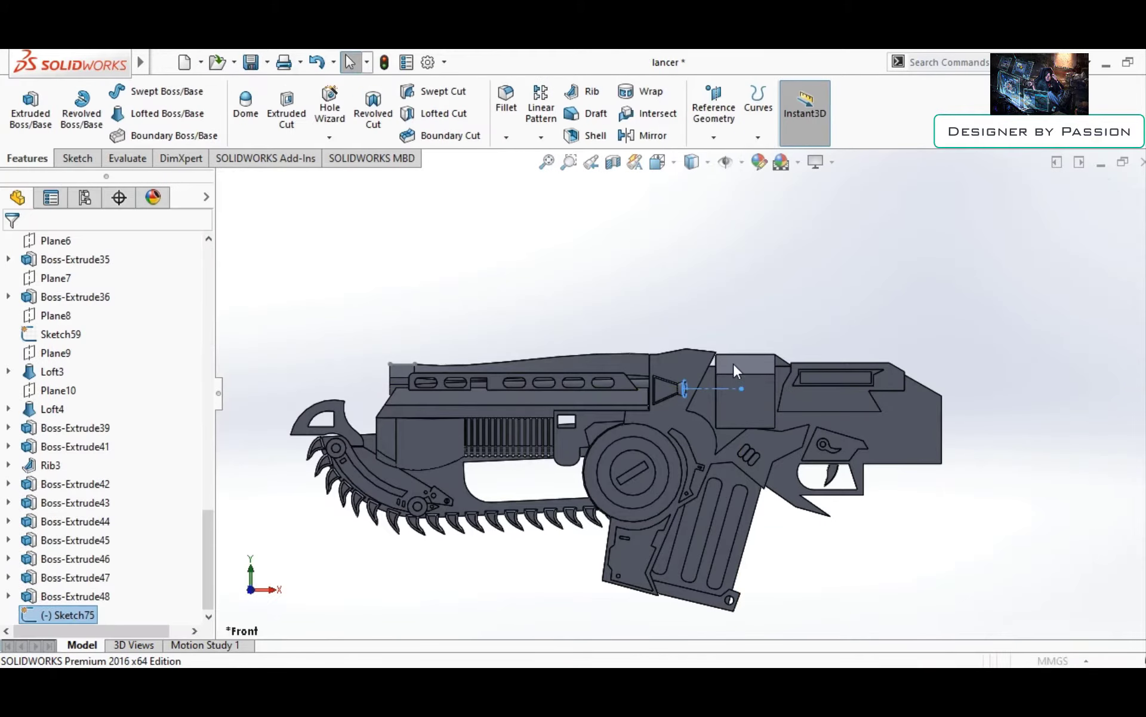
pyautogui.scroll(3, 734, 363)
pyautogui.click(714, 427)
pyautogui.moveTo(632, 448); pyautogui.dragTo(418, 359, button='middle')
# Cancel the plane and delete the helper sketch Sketch75
pyautogui.click(31, 249)
pyautogui.rightClick(823, 309)
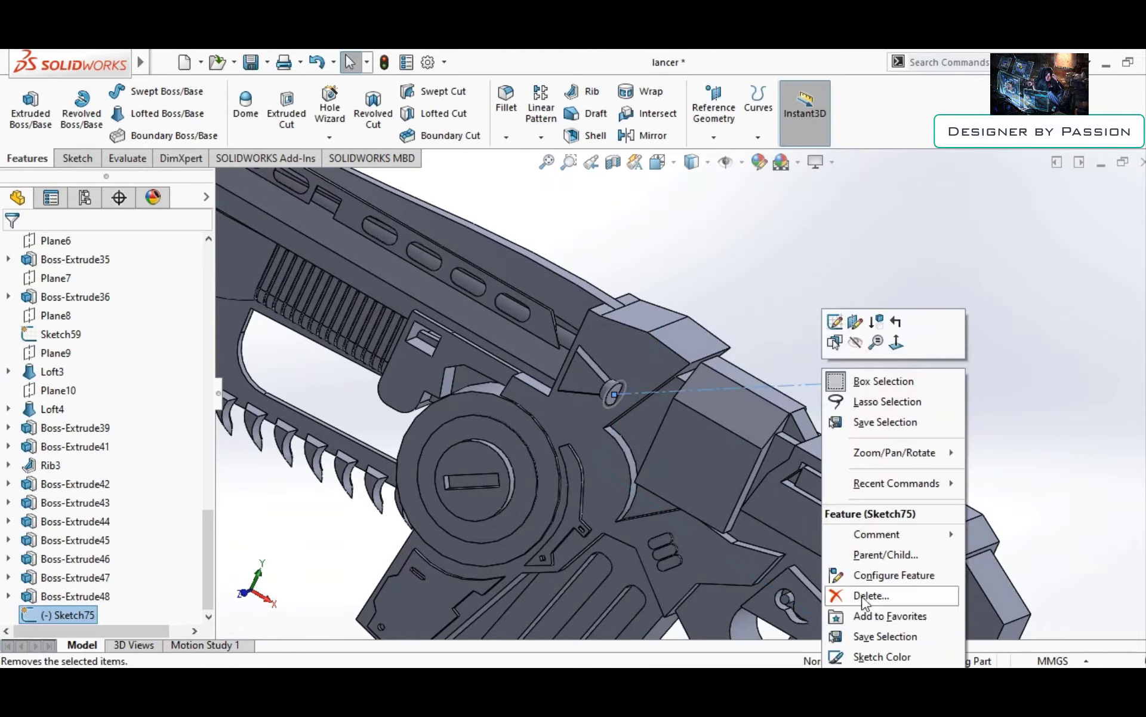
pyautogui.click(871, 587)
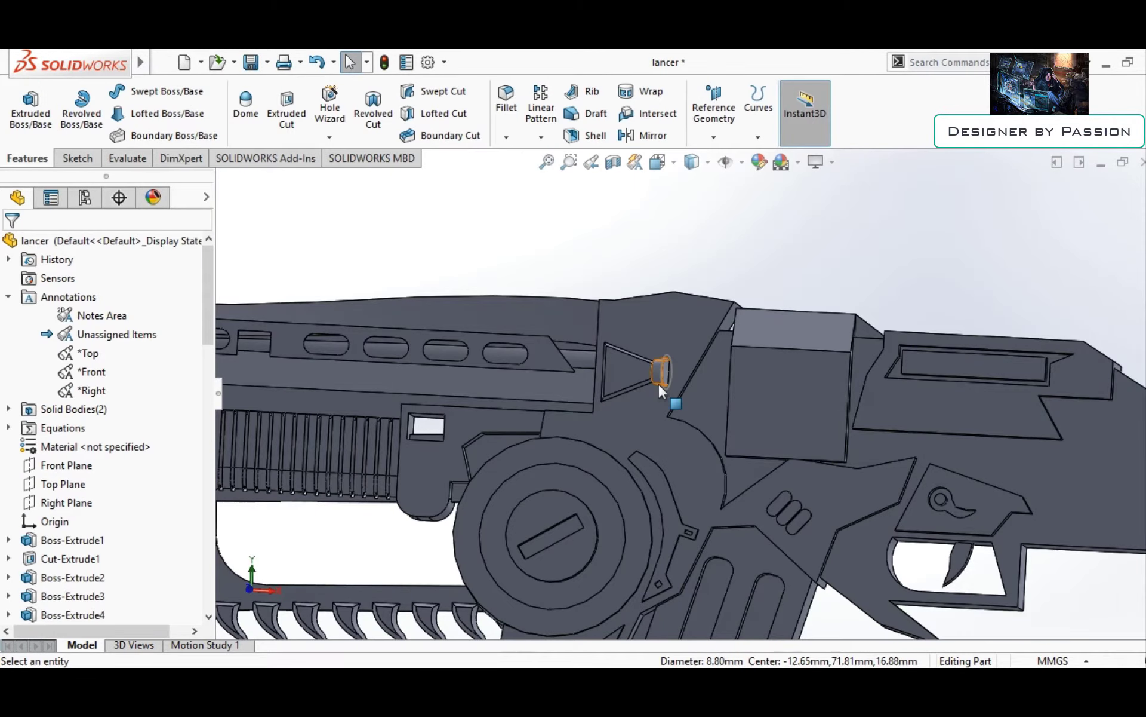
pyautogui.hotkey('ctrl', '1')
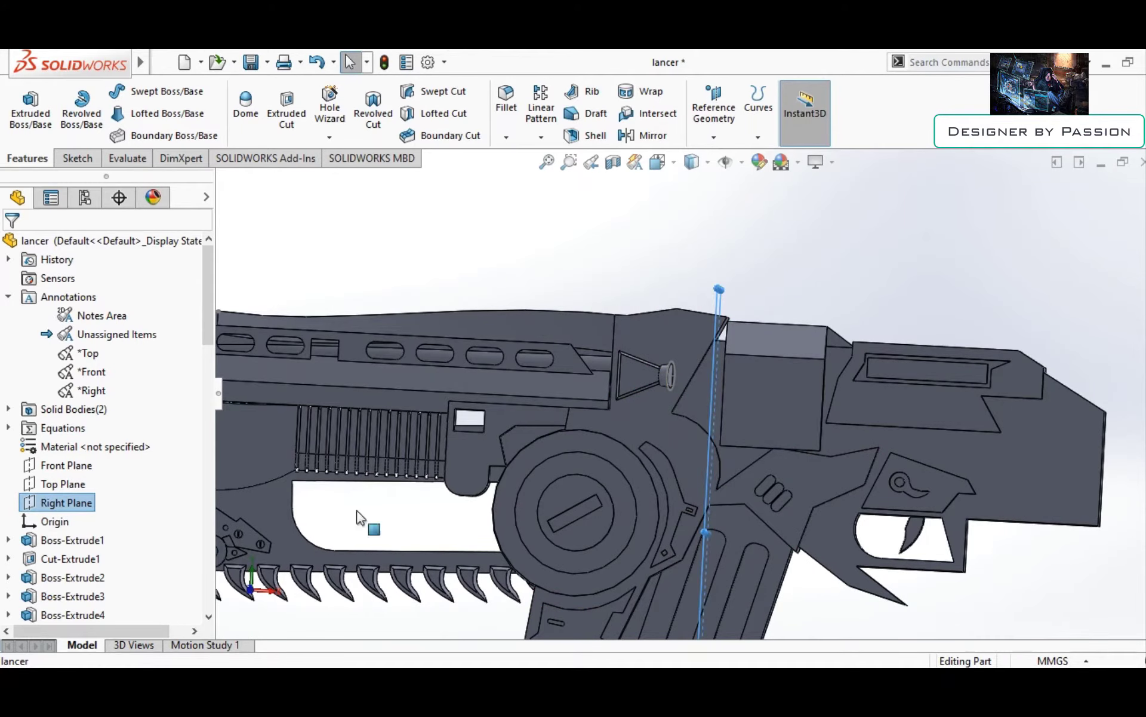
pyautogui.scroll(3, 358, 516)
# Create Plane11 10 mm off the Right Plane, sketch an ellipse, and start a loft to the boss circle
pyautogui.click(725, 158)
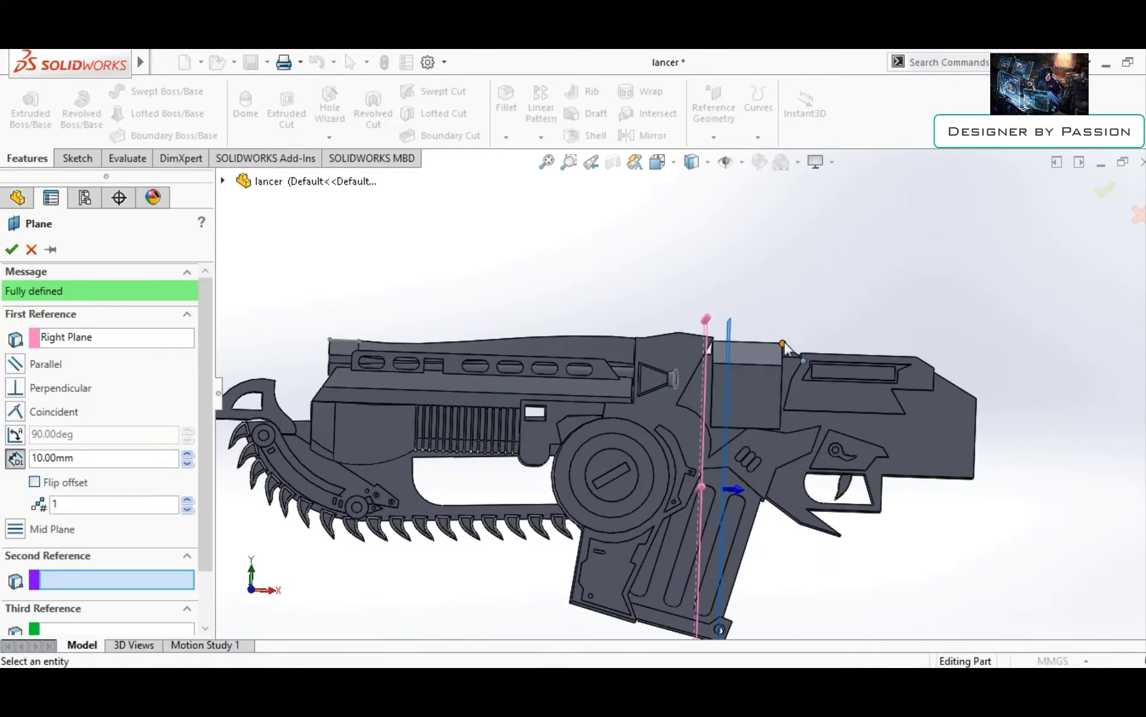
pyautogui.click(12, 249)
pyautogui.click(78, 157)
pyautogui.click(179, 113)
pyautogui.scroll(-3, 665, 295)
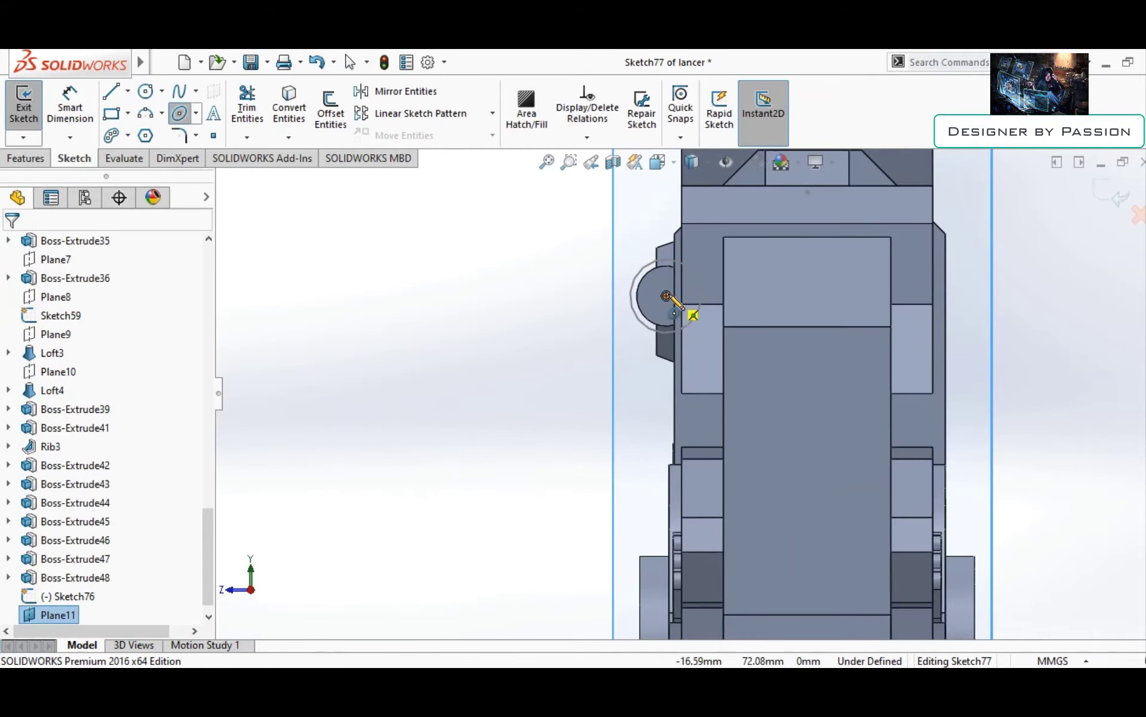
pyautogui.click(666, 296)
pyautogui.click(666, 263)
pyautogui.click(24, 101)
pyautogui.click(26, 158)
pyautogui.click(167, 113)
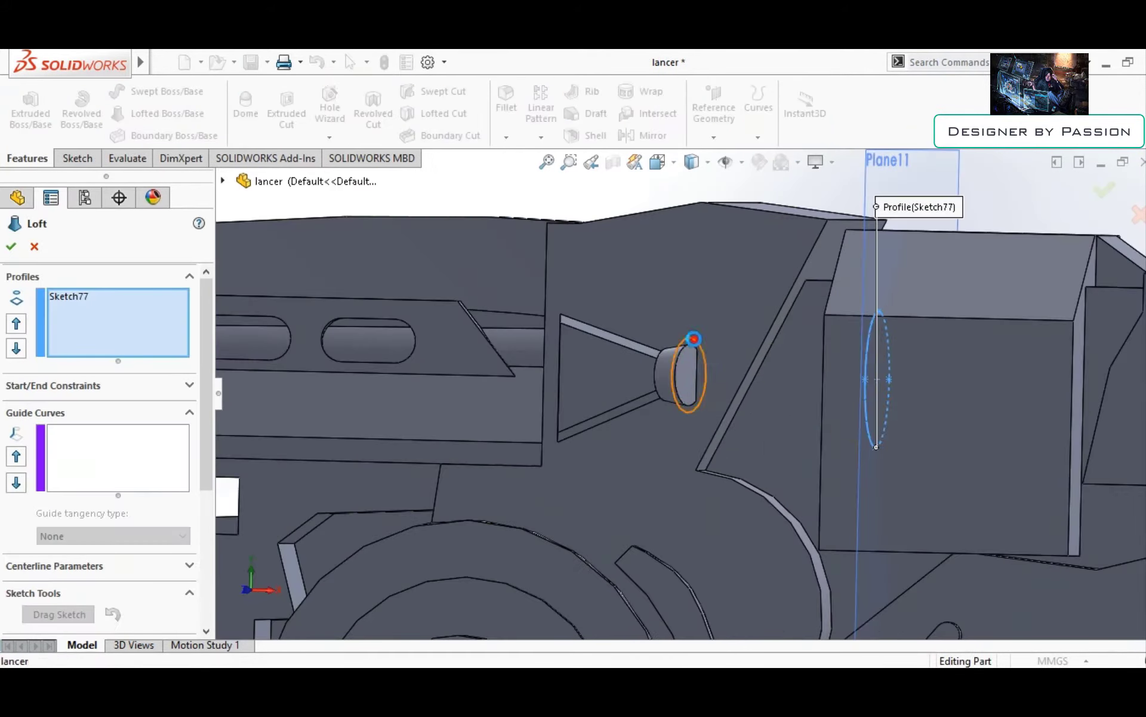
pyautogui.click(694, 339)
# Open a line sketch on the Top Plane and exit it
pyautogui.click(33, 486)
pyautogui.moveTo(543, 287); pyautogui.dragTo(445, 281, button='middle')
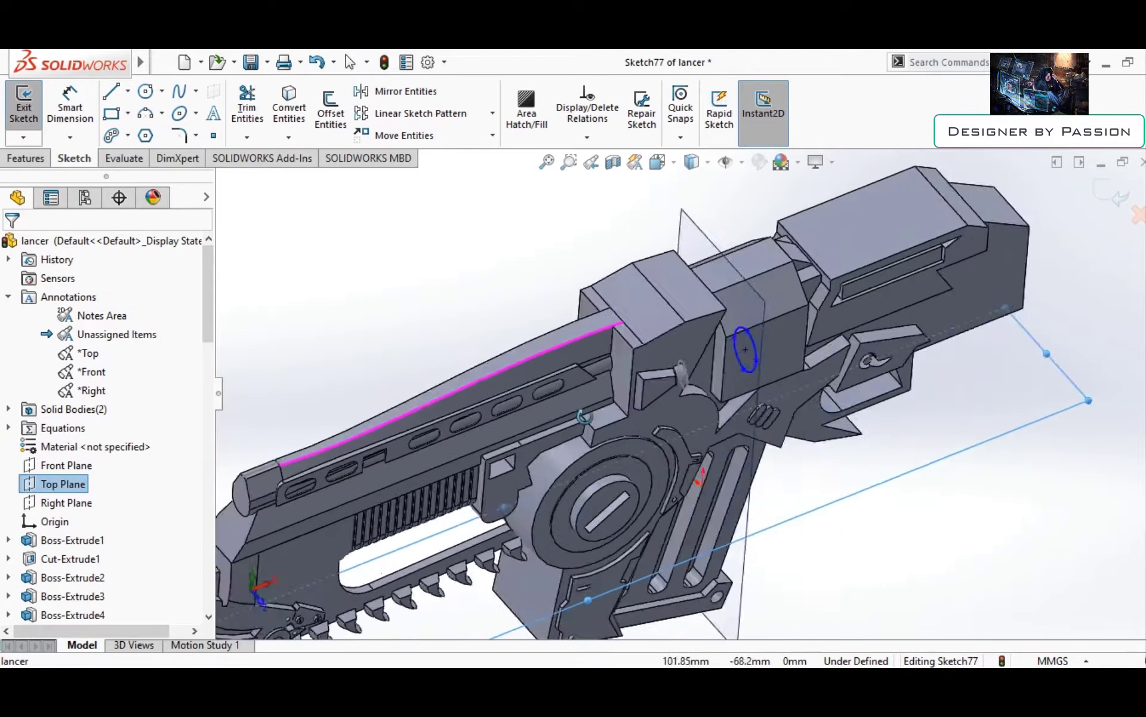
pyautogui.rightClick(444, 280)
pyautogui.click(24, 102)
pyautogui.press('l')
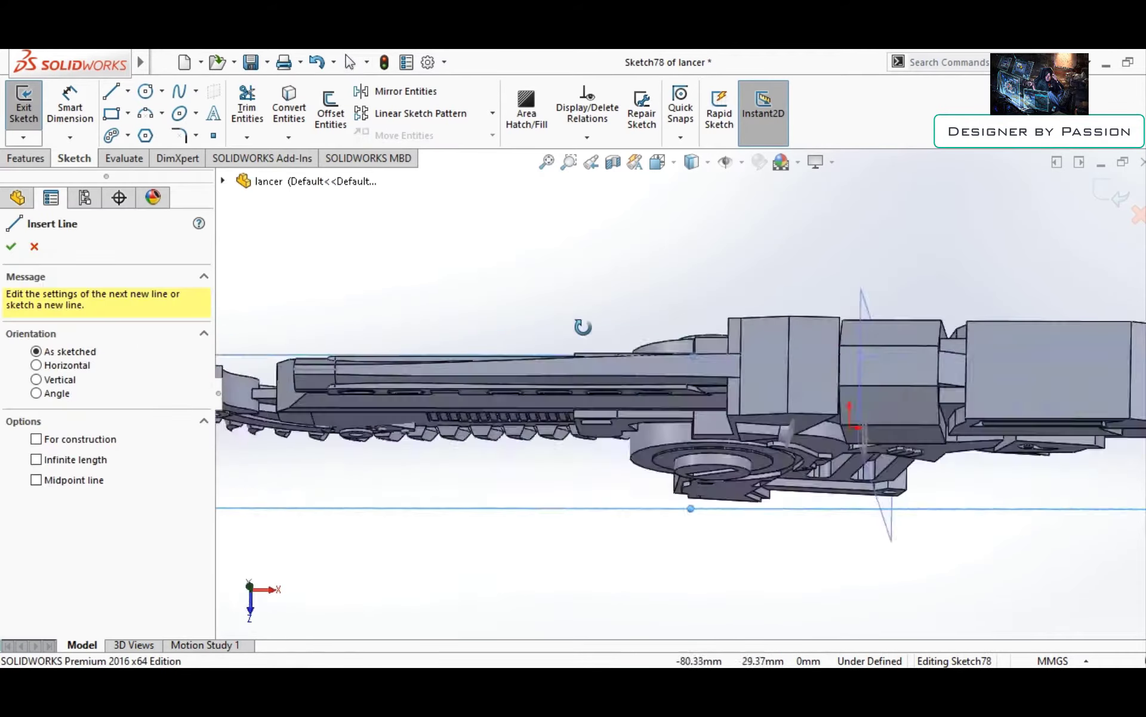
pyautogui.click(1105, 191)
pyautogui.press('f')
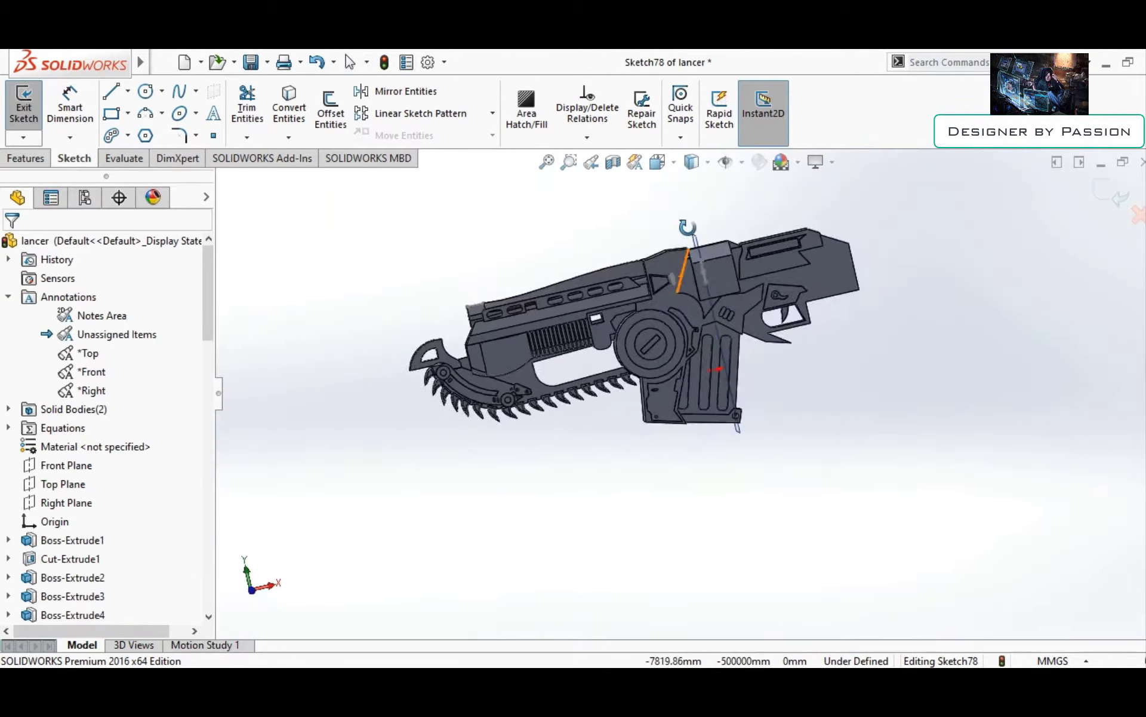
pyautogui.scroll(-5, 701, 287)
# Create Plane12 from the triangular face and sketch a spline from the ellipse's bottom point
pyautogui.click(713, 137)
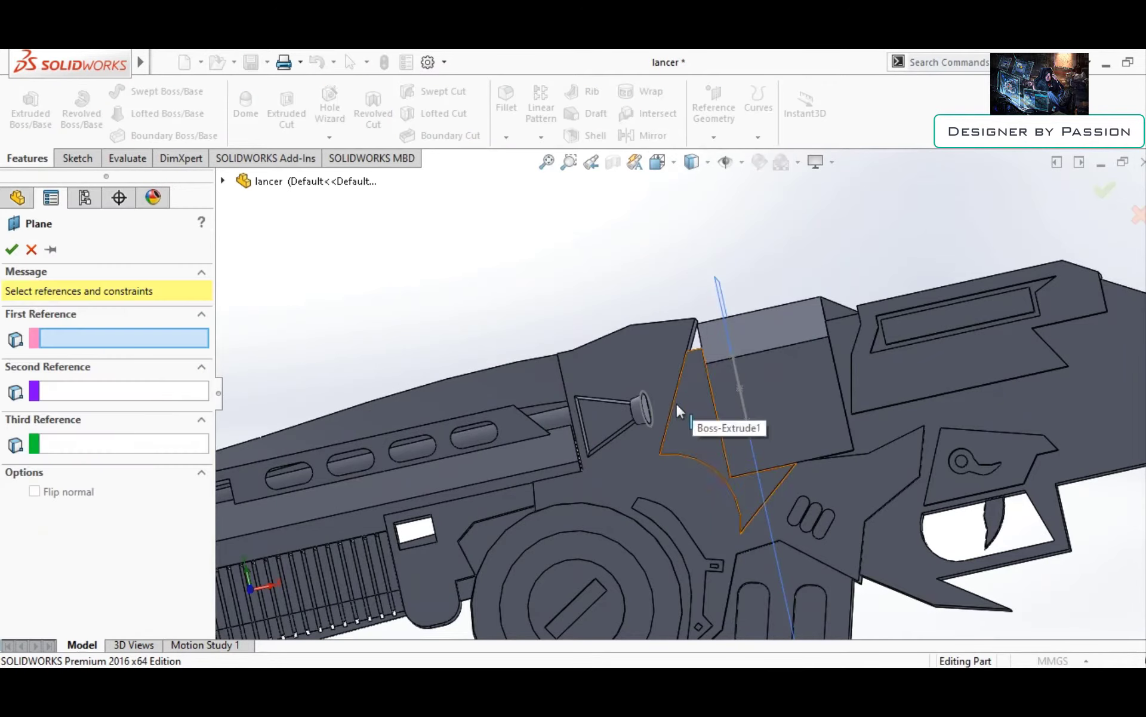
pyautogui.click(13, 245)
pyautogui.scroll(3, 693, 230)
pyautogui.click(74, 158)
pyautogui.scroll(-4, 694, 231)
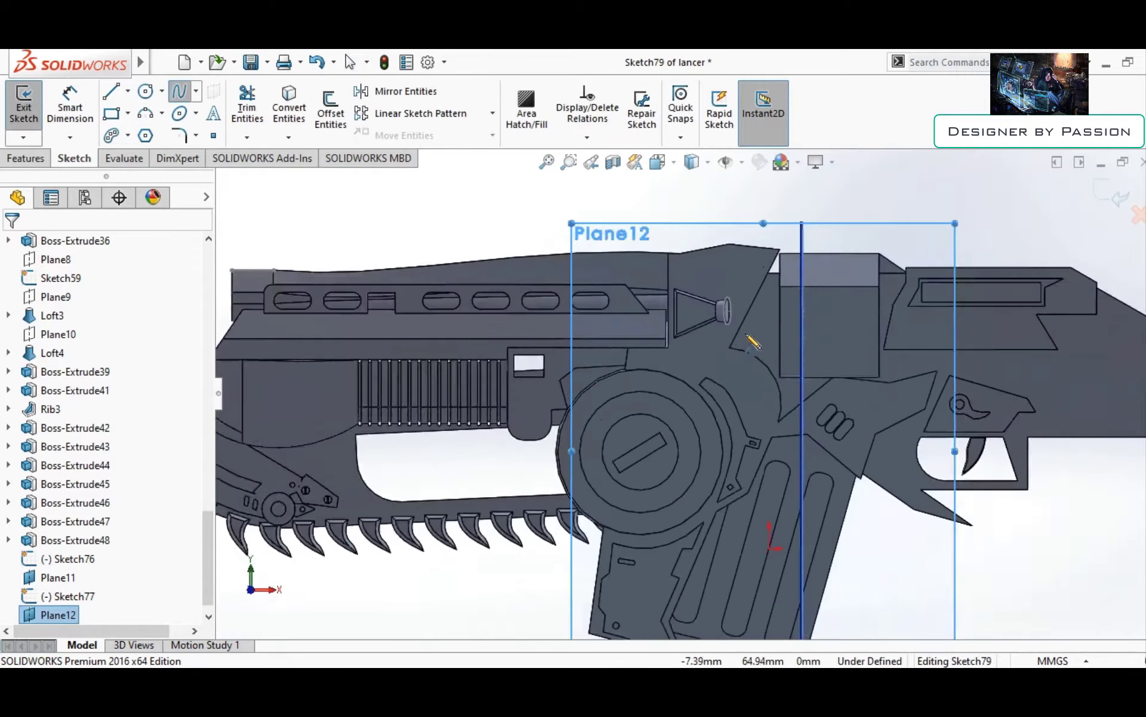
pyautogui.scroll(-5, 716, 323)
pyautogui.click(717, 326)
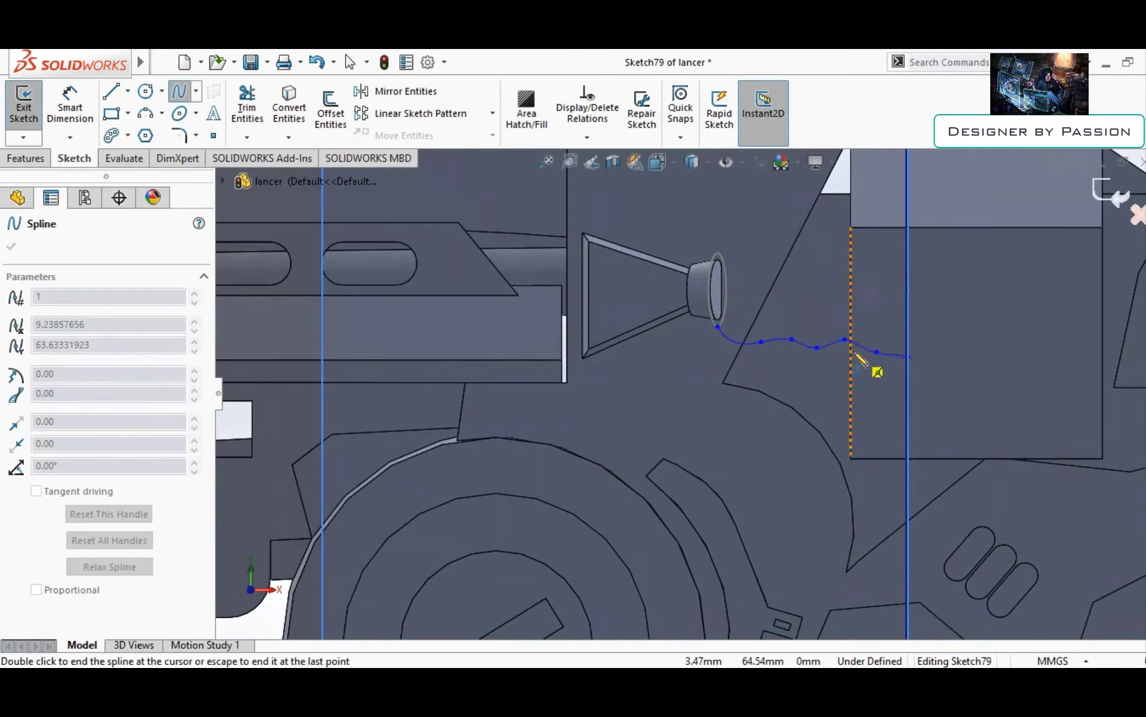
pyautogui.press('Escape')
pyautogui.scroll(5, 860, 358)
# Add a Pierce relation between the spline endpoint and the ellipse
pyautogui.moveTo(860, 359); pyautogui.dragTo(533, 466, button='middle')
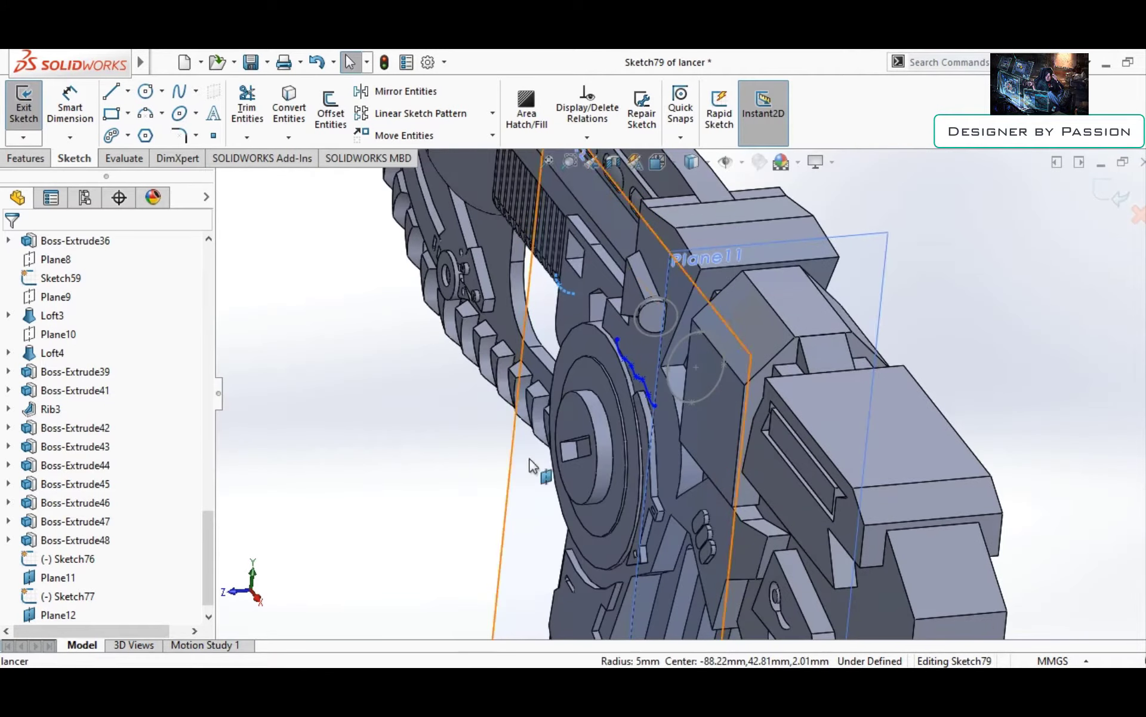
pyautogui.click(533, 465)
pyautogui.hotkey('ctrl', '8')
pyautogui.scroll(-3, 617, 441)
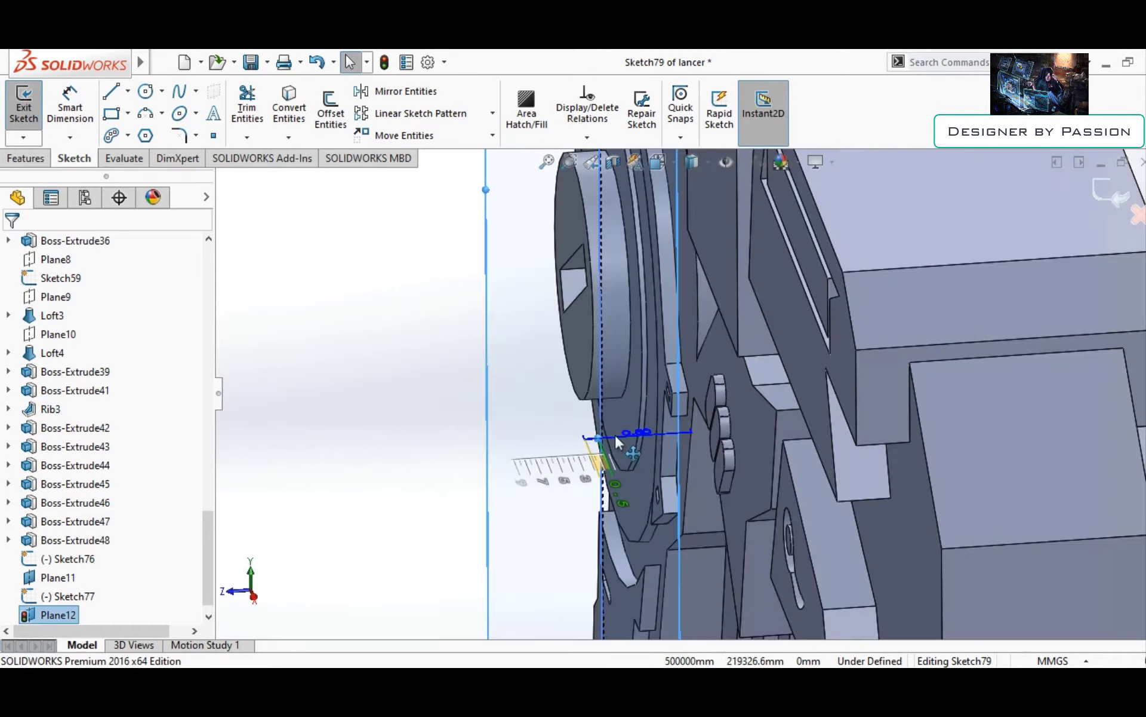
pyautogui.hotkey('ctrl', '7')
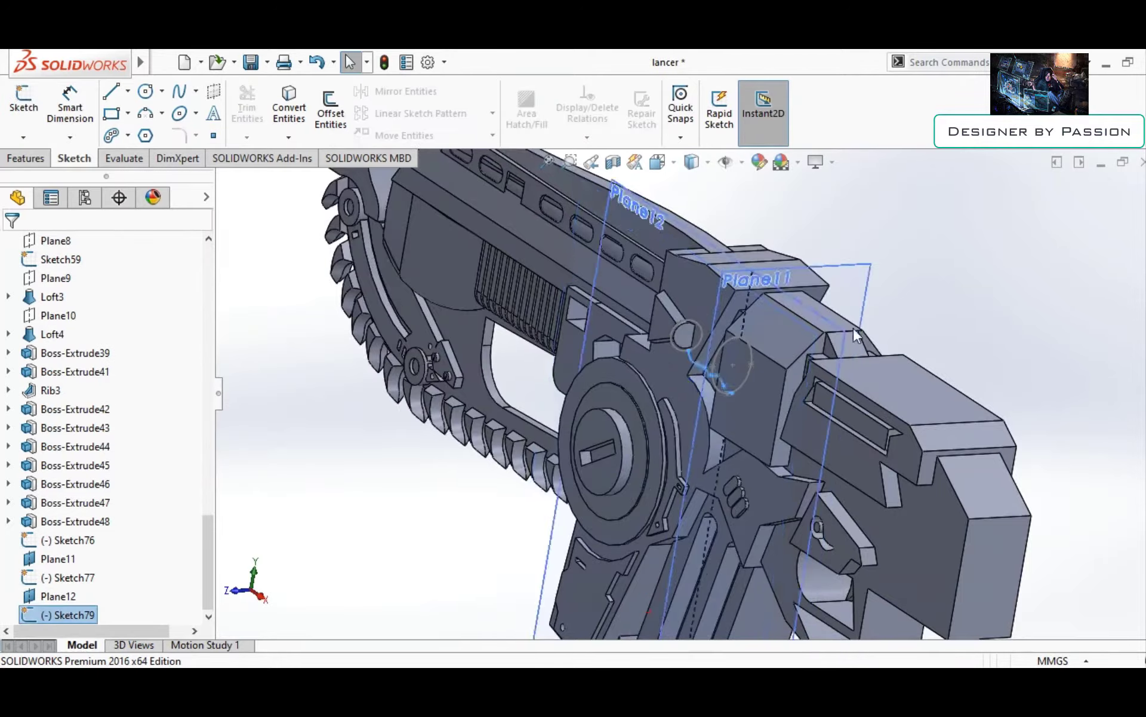
pyautogui.scroll(-3, 596, 391)
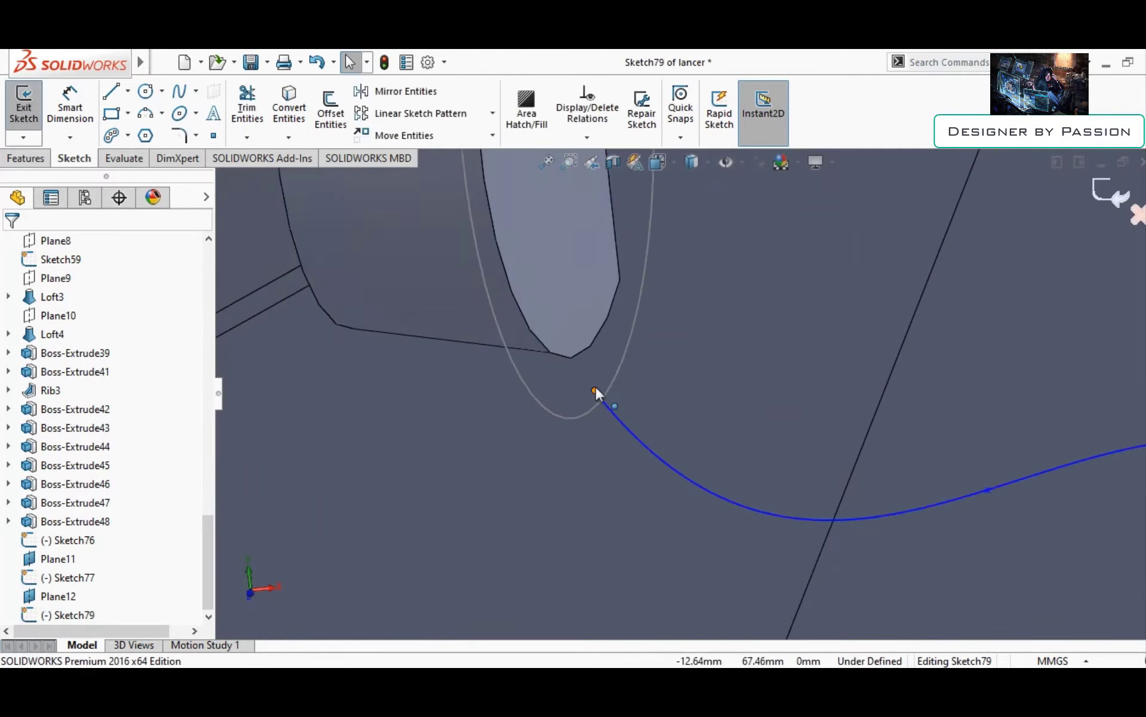
pyautogui.rightClick(596, 391)
pyautogui.rightClick(711, 345)
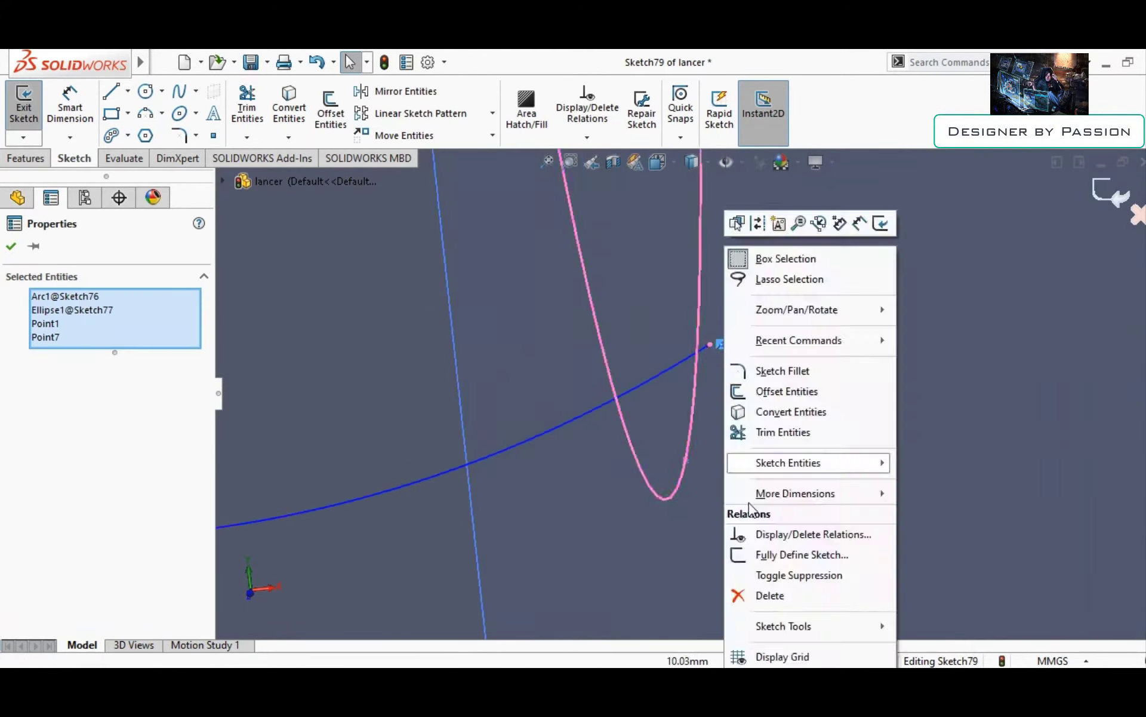
pyautogui.click(622, 440)
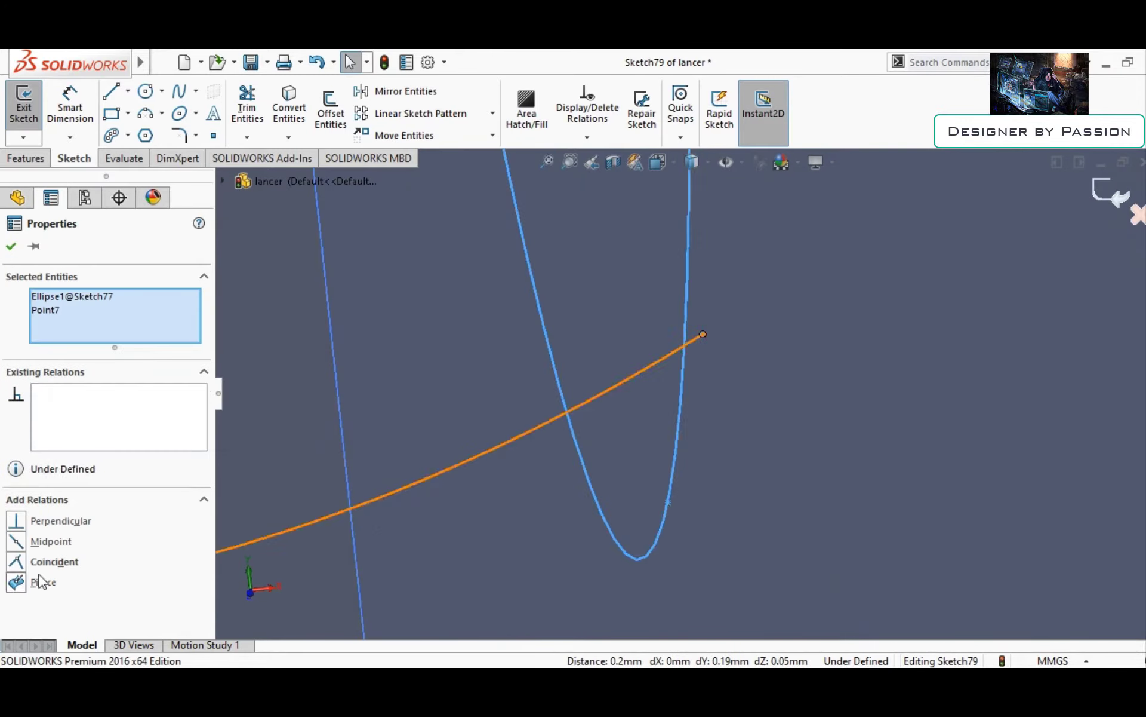
pyautogui.click(39, 581)
# Draw the wavy guide spline on Plane12 and exit its sketch
pyautogui.click(64, 597)
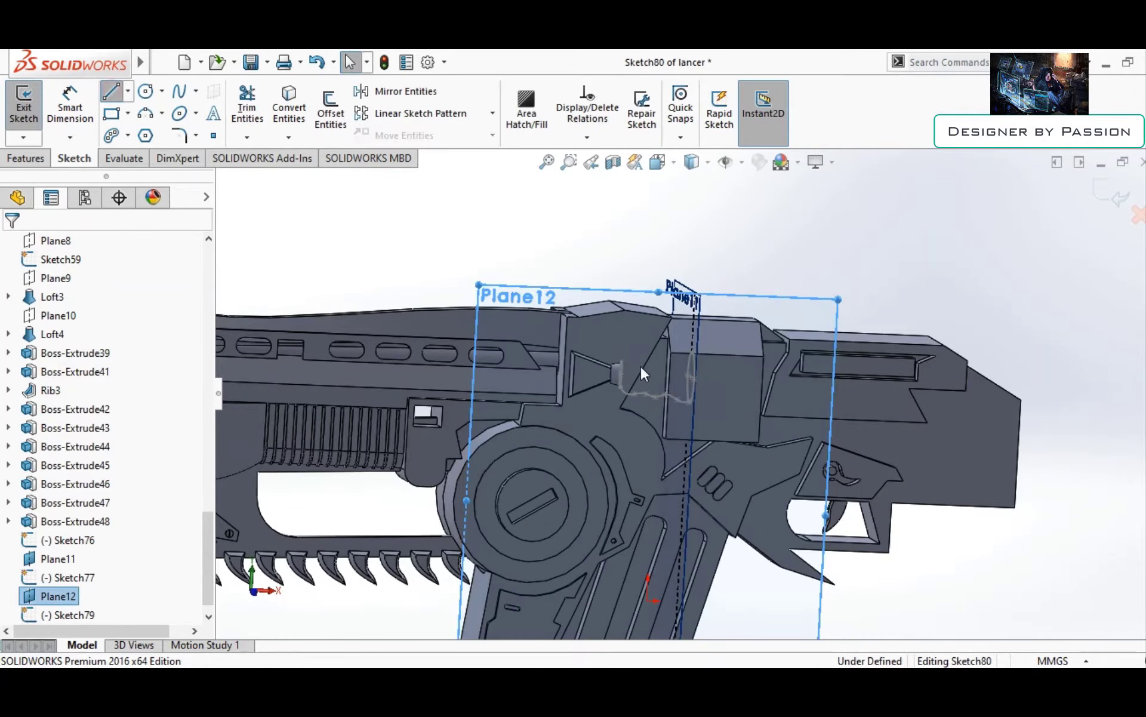
pyautogui.scroll(5, 643, 373)
pyautogui.doubleClick(934, 308)
pyautogui.scroll(-5, 686, 427)
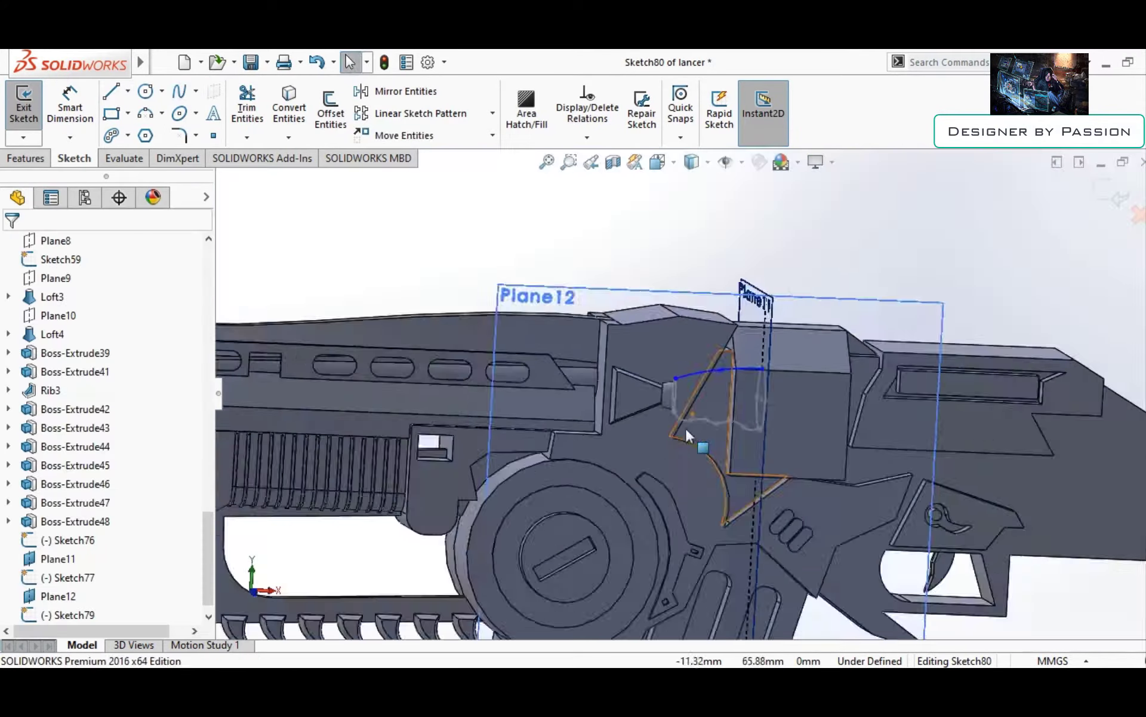
pyautogui.scroll(5, 719, 410)
pyautogui.rightClick(54, 559)
pyautogui.click(62, 401)
# Pierce the guide spline's end through the ellipse's top point
pyautogui.rightClick(48, 559)
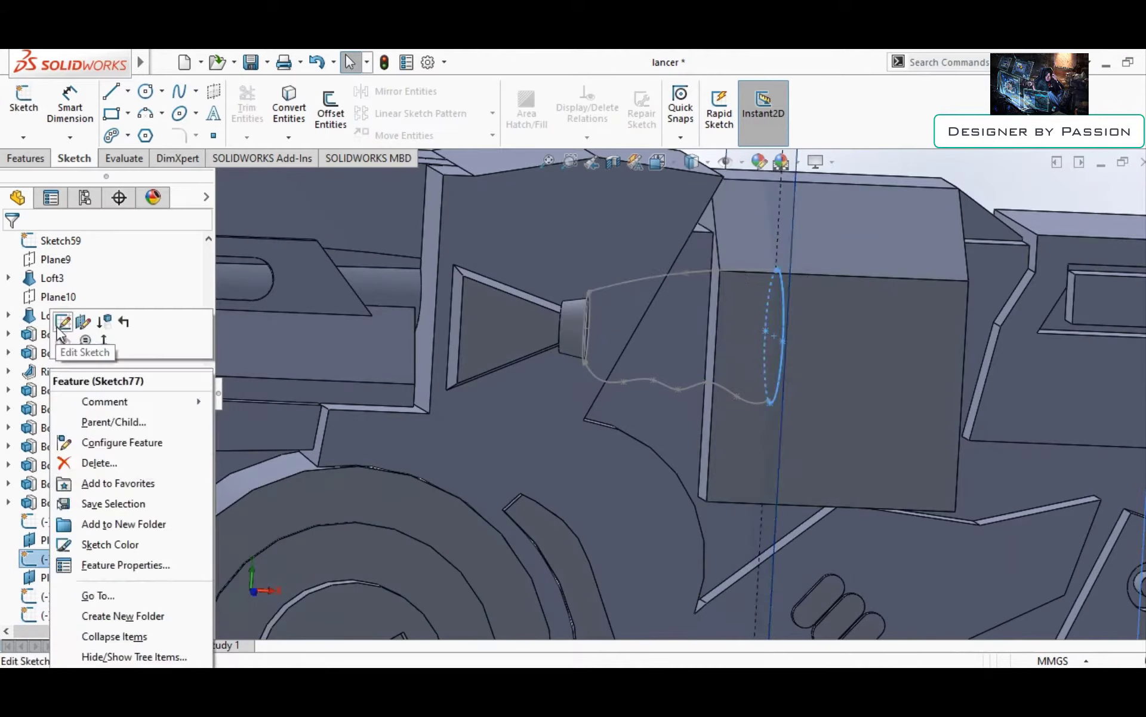
pyautogui.click(59, 328)
pyautogui.click(601, 461)
pyautogui.click(24, 105)
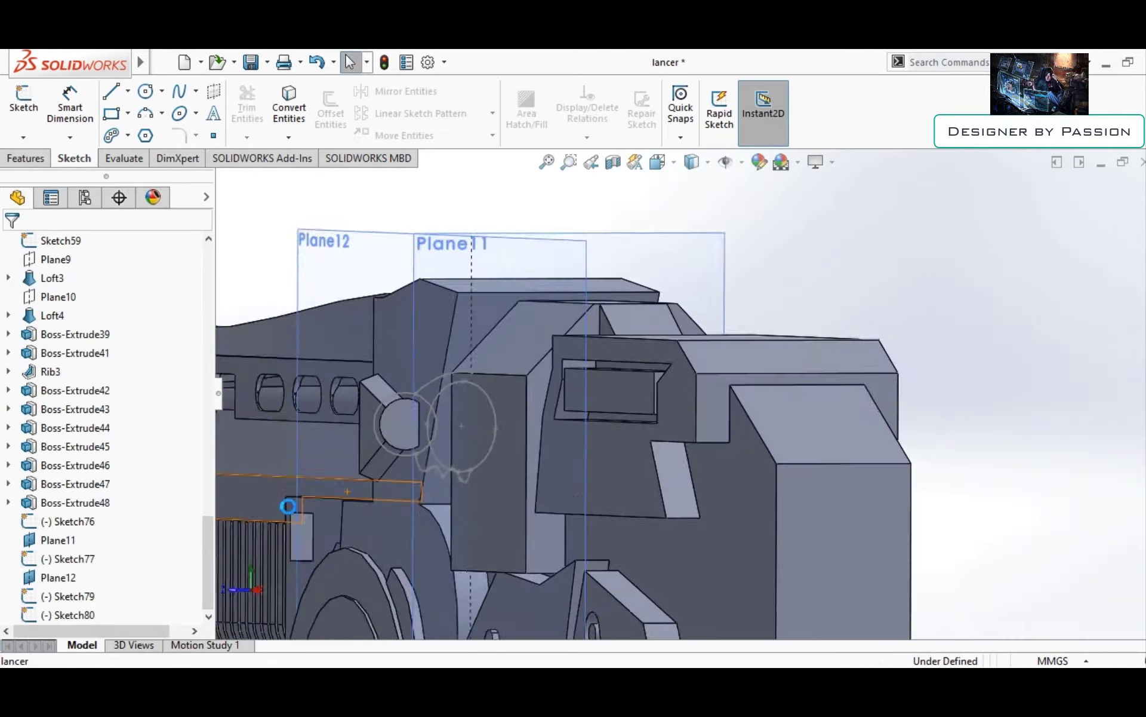
pyautogui.scroll(5, 872, 343)
pyautogui.rightClick(54, 615)
pyautogui.click(105, 320)
pyautogui.press('Escape')
pyautogui.scroll(-10, 535, 445)
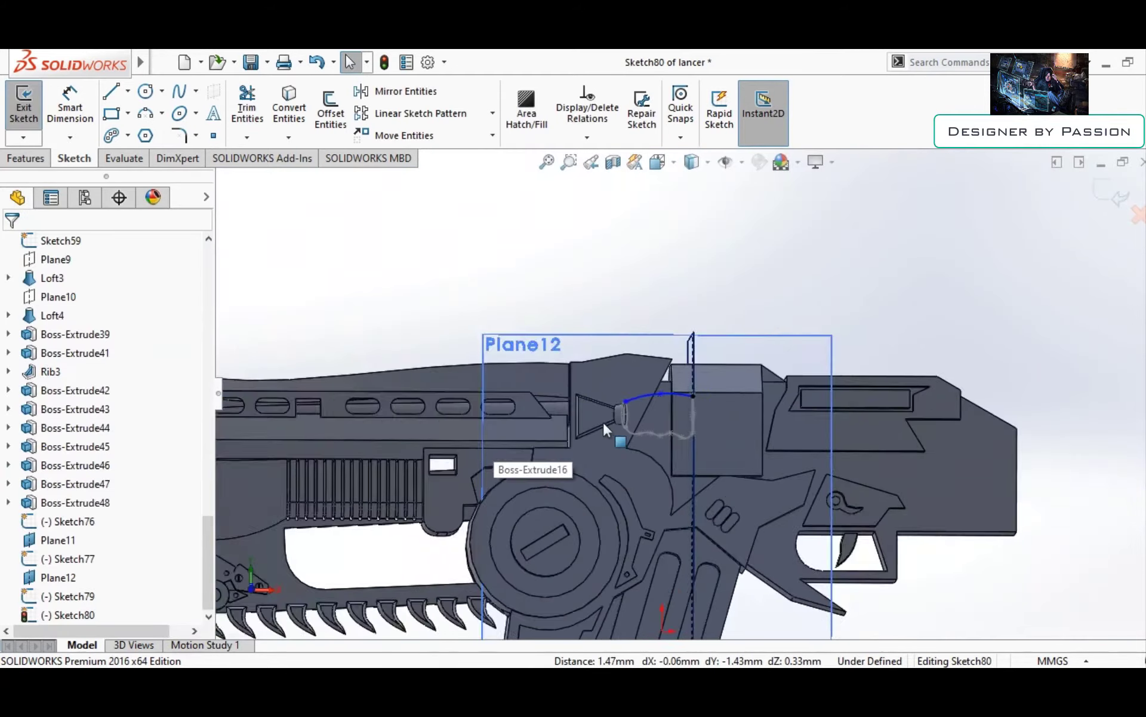
# Add the boss circle edge and spline end, and accept Loft5 with the guide curve
pyautogui.moveTo(603, 421); pyautogui.dragTo(714, 370, button='middle')
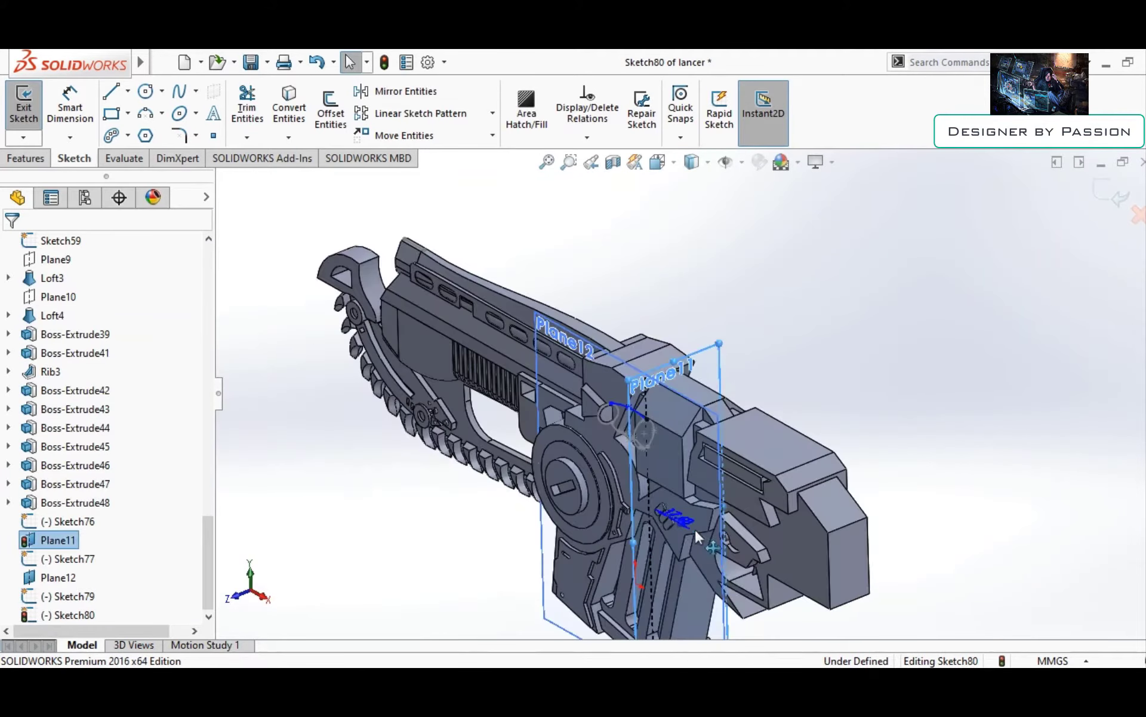
pyautogui.scroll(5, 890, 271)
pyautogui.click(609, 460)
pyautogui.keyDown('ctrl'); pyautogui.click(653, 388); pyautogui.keyUp('ctrl')
pyautogui.scroll(-2, 784, 516)
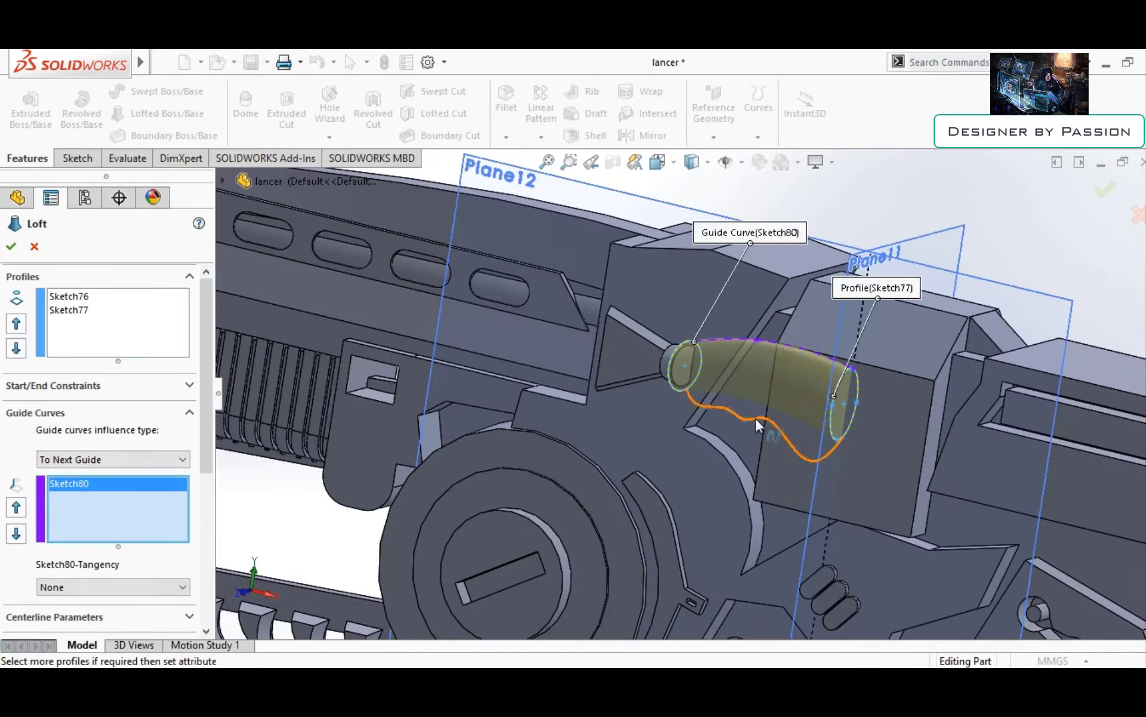
pyautogui.press('Return')
pyautogui.scroll(-5, 976, 252)
pyautogui.scroll(-3, 754, 414)
pyautogui.scroll(3, 883, 395)
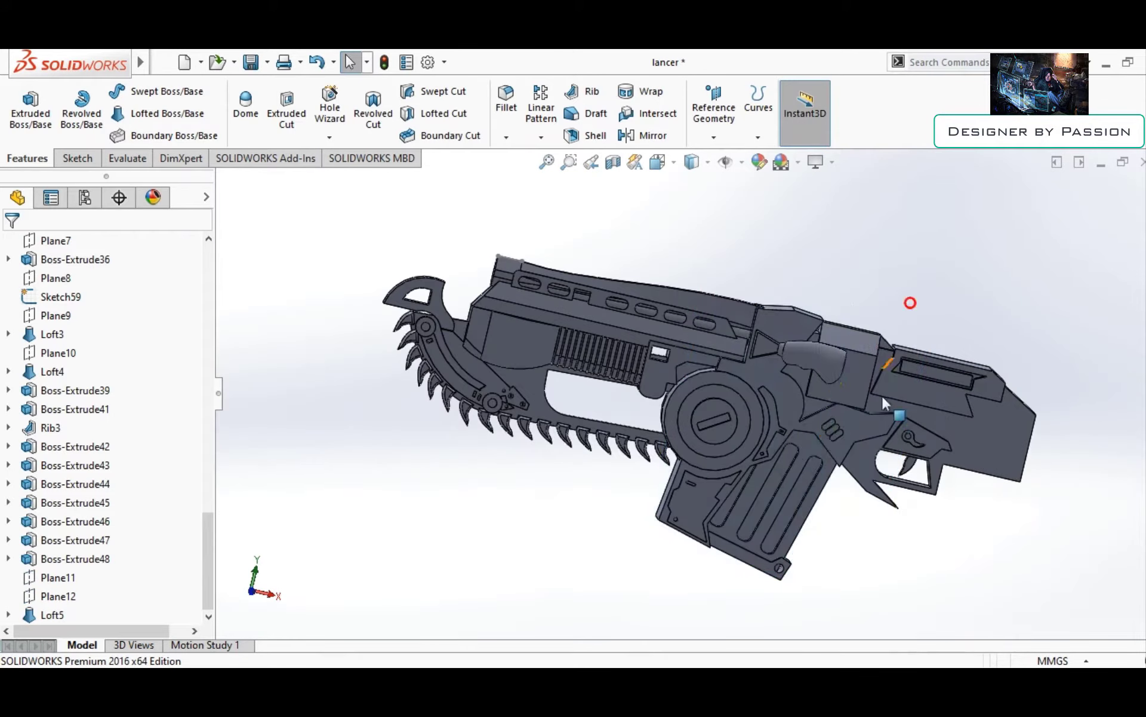
pyautogui.scroll(5, 700, 374)
# Create Plane13 referencing Plane12 and start a sketch on it
pyautogui.rightClick(776, 275)
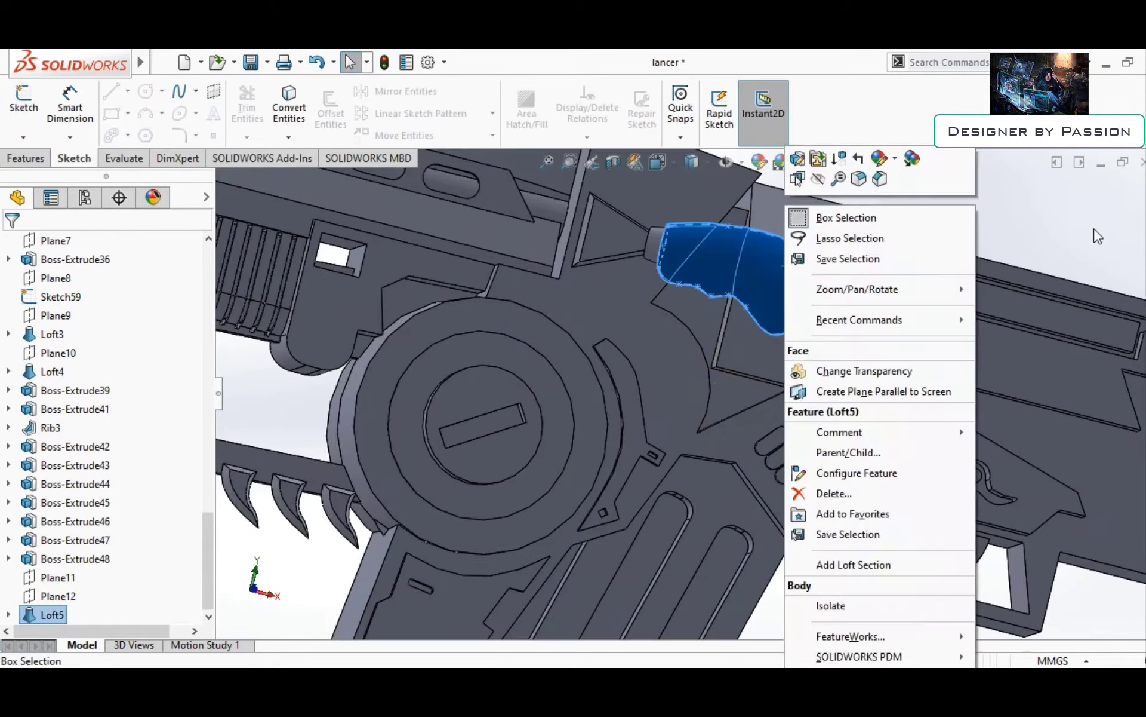
pyautogui.click(1097, 236)
pyautogui.scroll(-3, 835, 317)
pyautogui.moveTo(814, 320); pyautogui.dragTo(687, 269, button='middle')
pyautogui.scroll(2, 609, 178)
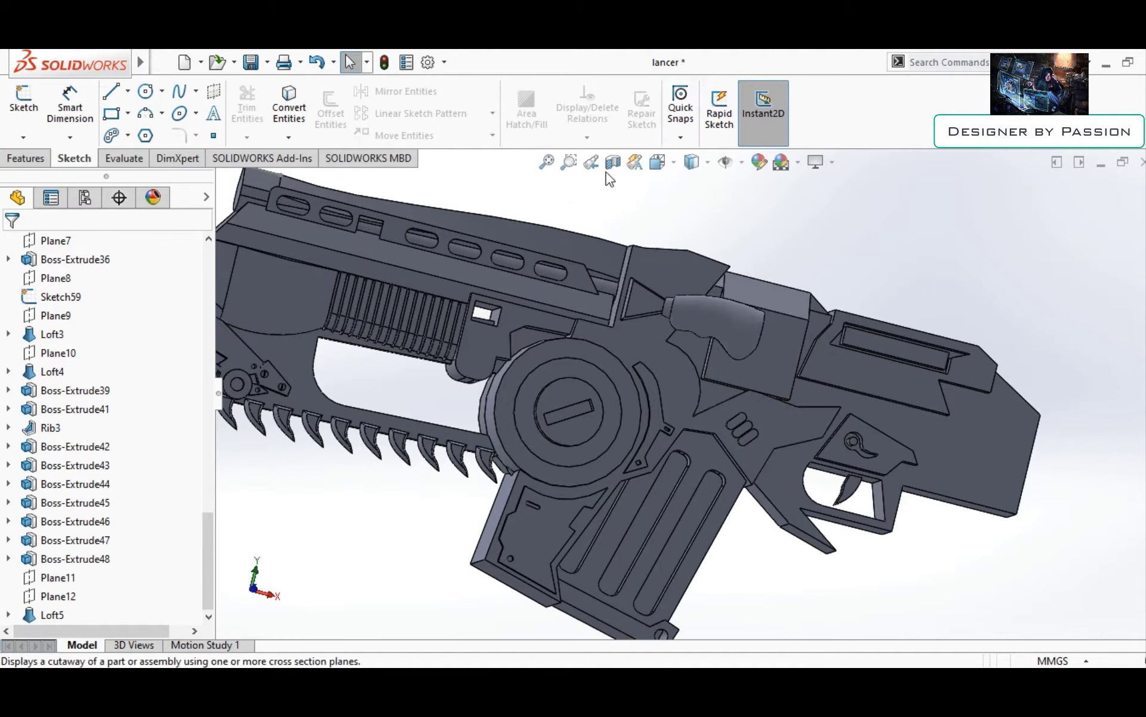
pyautogui.press('p')
pyautogui.click(305, 593)
pyautogui.click(12, 249)
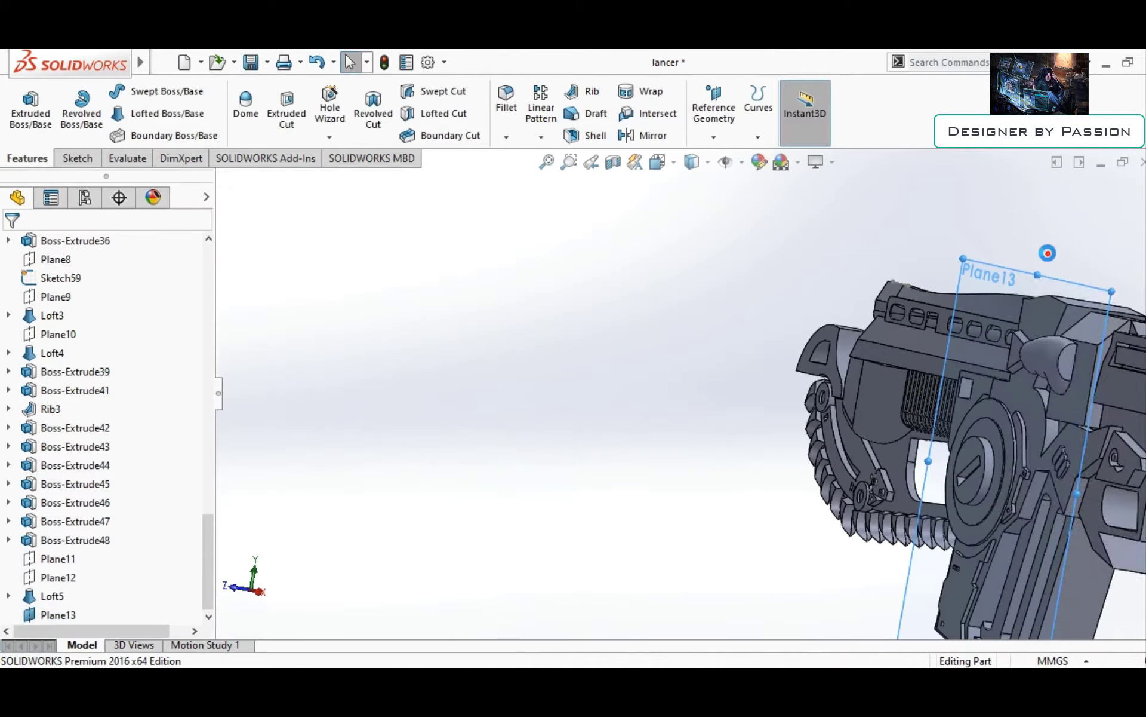
pyautogui.click(24, 101)
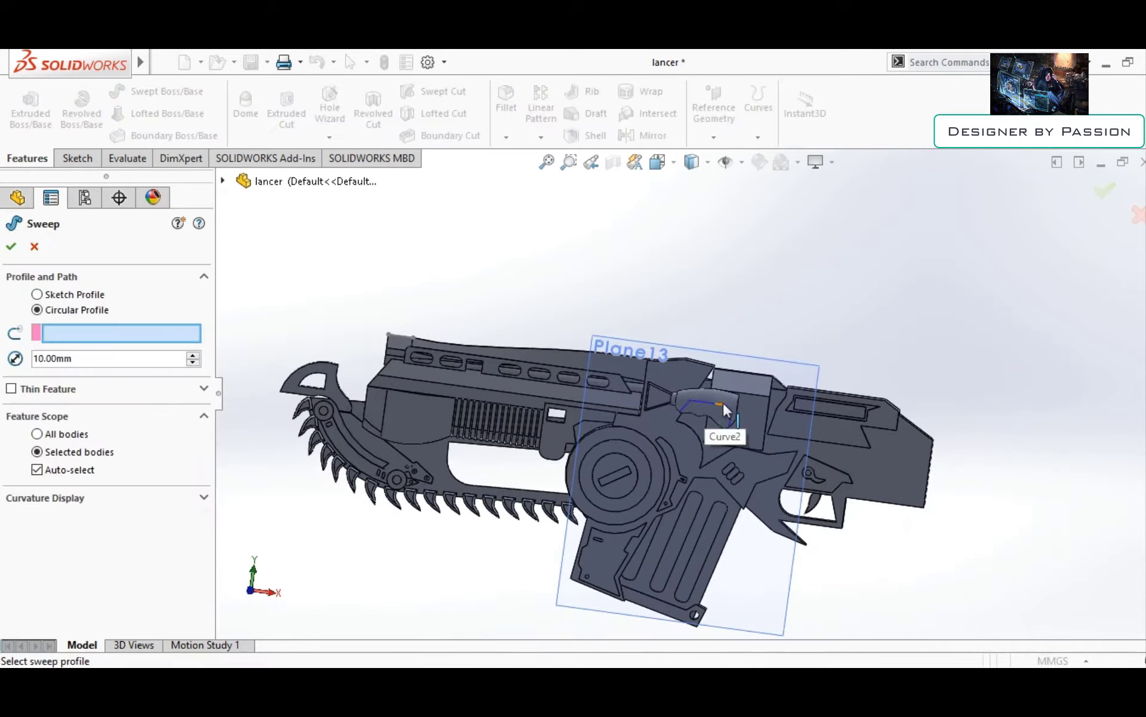
# Confirm the 3 mm circular-profile sweep and start a line on the grip sketch
pyautogui.press('Return')
pyautogui.scroll(-5, 702, 440)
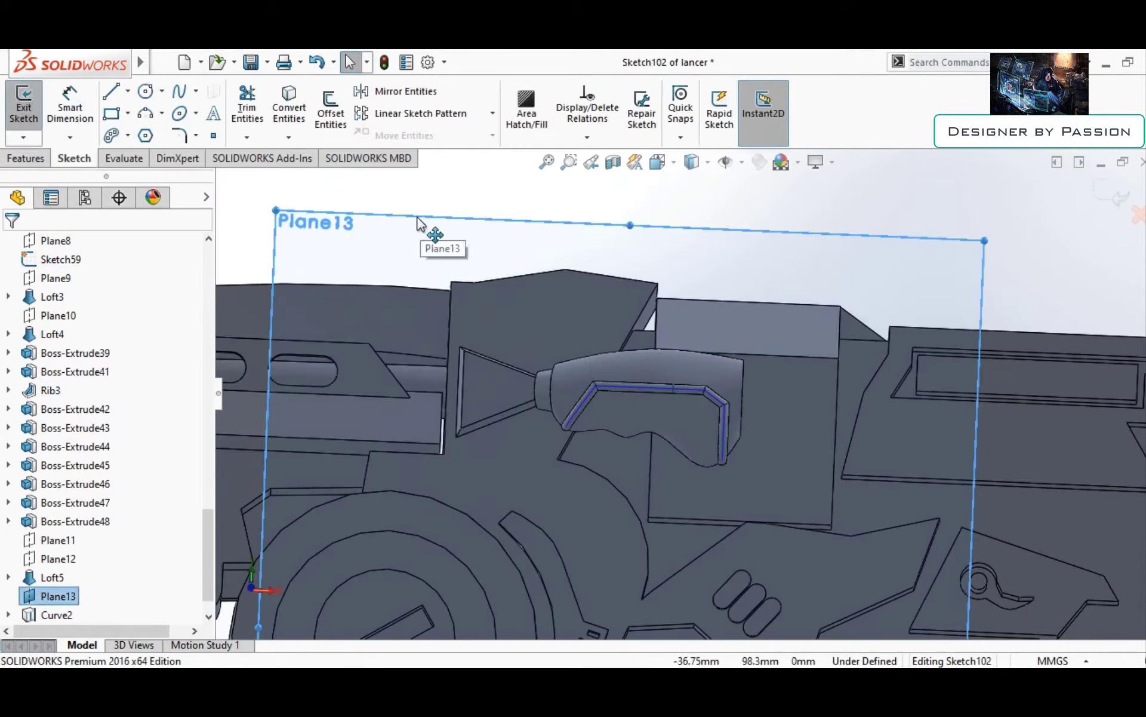
pyautogui.click(566, 365)
pyautogui.scroll(-2, 566, 365)
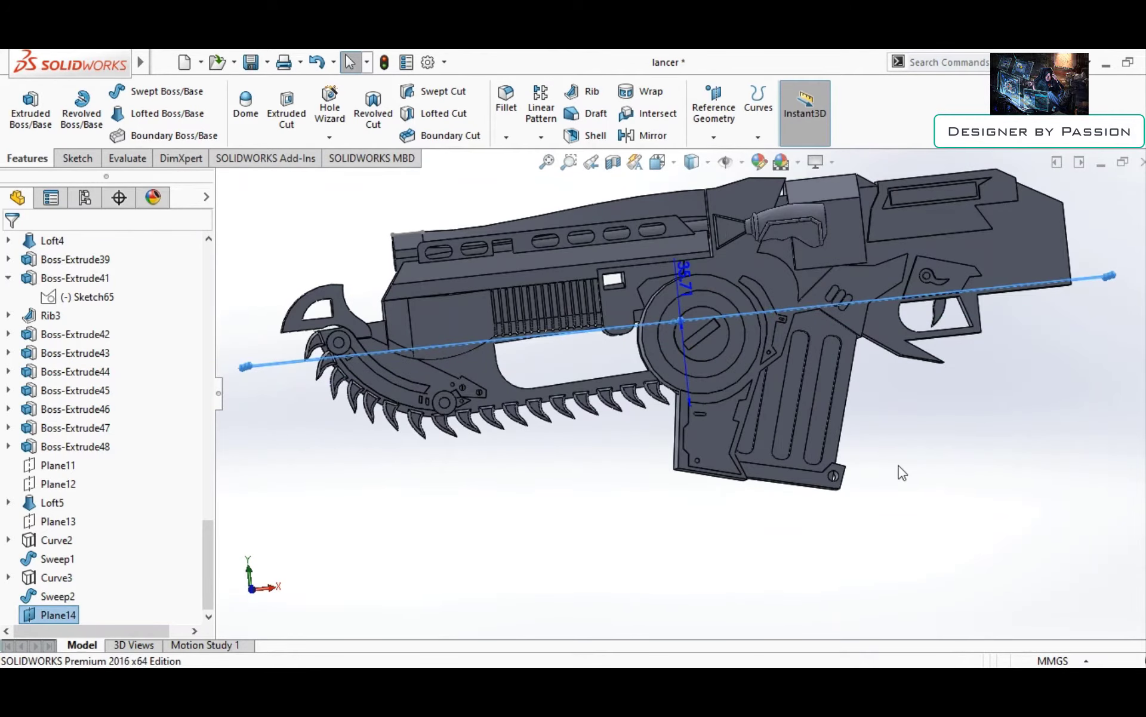
# Draw an ellipse at the right end of Plane14
pyautogui.moveTo(780, 338)
pyautogui.mouseDown(button='middle')
pyautogui.moveTo(496, 450)
pyautogui.moveTo(693, 312)
pyautogui.moveTo(633, 382)
pyautogui.mouseUp(button='middle')
pyautogui.click(179, 113)
pyautogui.click(892, 509)
pyautogui.click(924, 523)
pyautogui.click(905, 483)
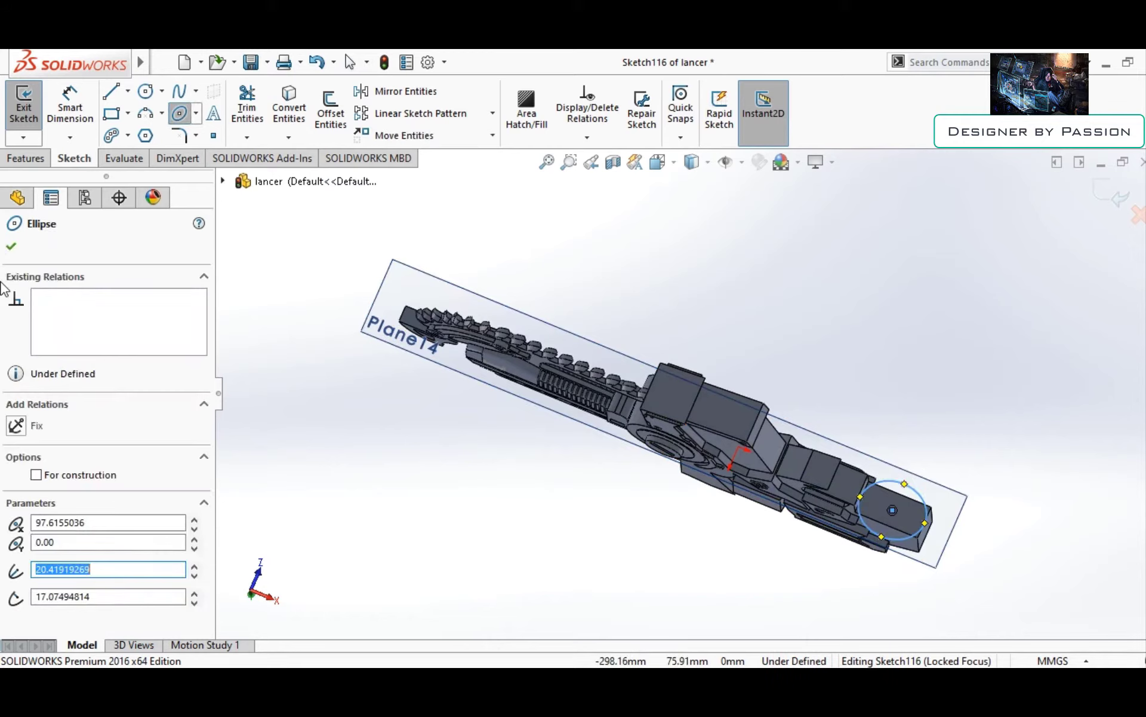
pyautogui.press('Escape')
# Close the Plane14 sketch and begin a new plane referencing Plane14
pyautogui.moveTo(698, 575); pyautogui.dragTo(915, 217, button='middle')
pyautogui.click(1110, 192)
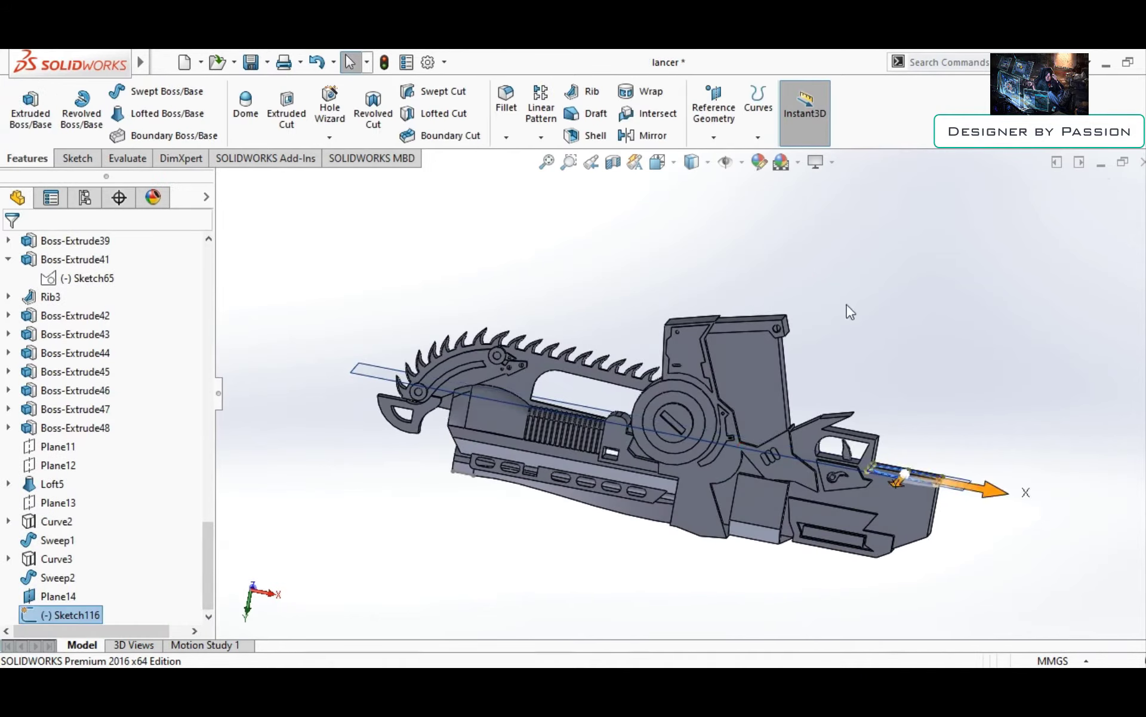
pyautogui.moveTo(847, 305)
pyautogui.mouseDown(button='middle')
pyautogui.moveTo(356, 215)
pyautogui.moveTo(913, 335)
pyautogui.moveTo(739, 568)
pyautogui.mouseUp(button='middle')
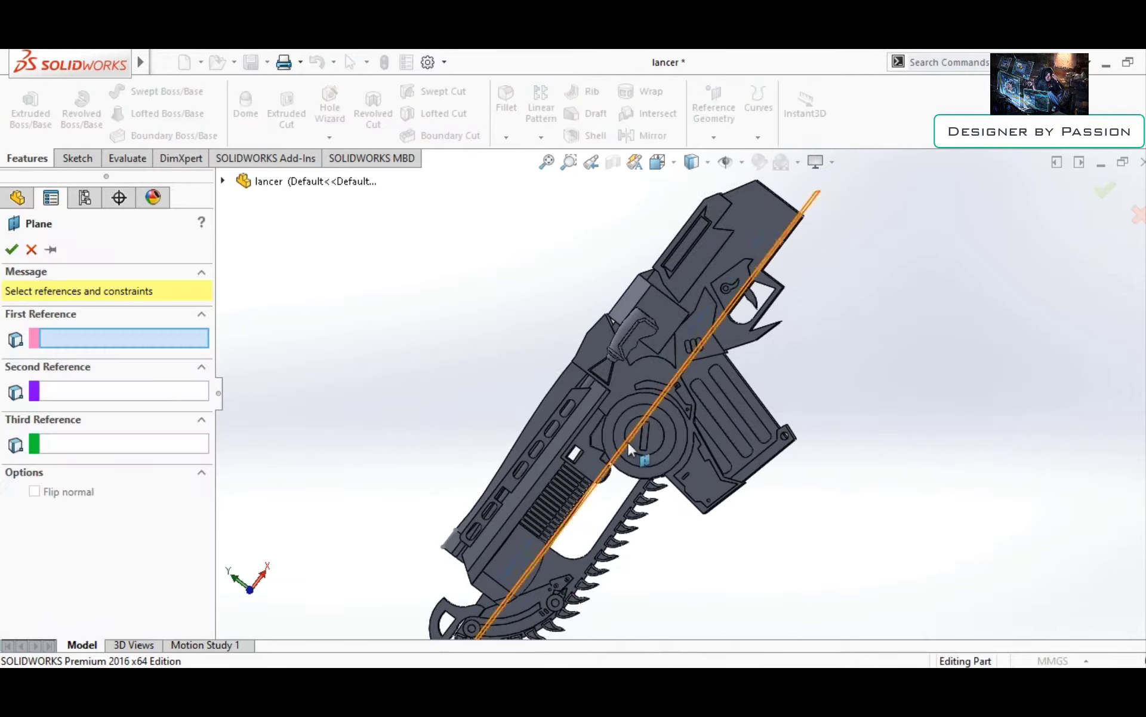
pyautogui.click(188, 454)
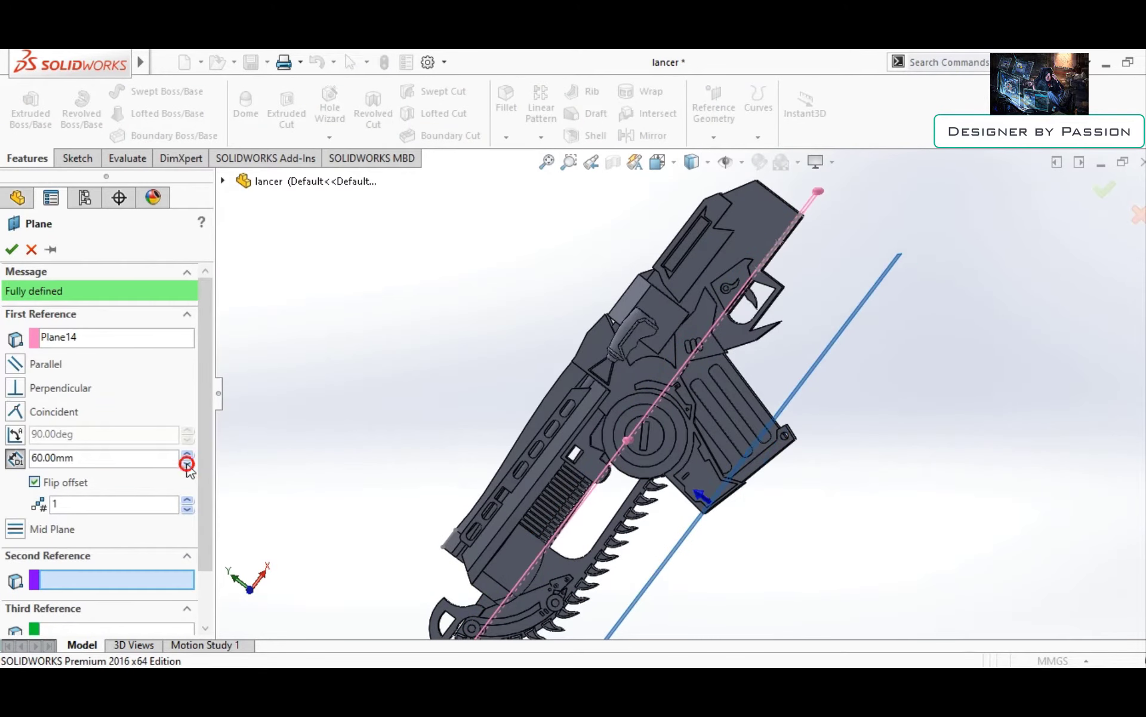
pyautogui.write('6')
# Accept Plane15 and sketch a second ellipse on it, viewed normal to the plane
pyautogui.press('Return')
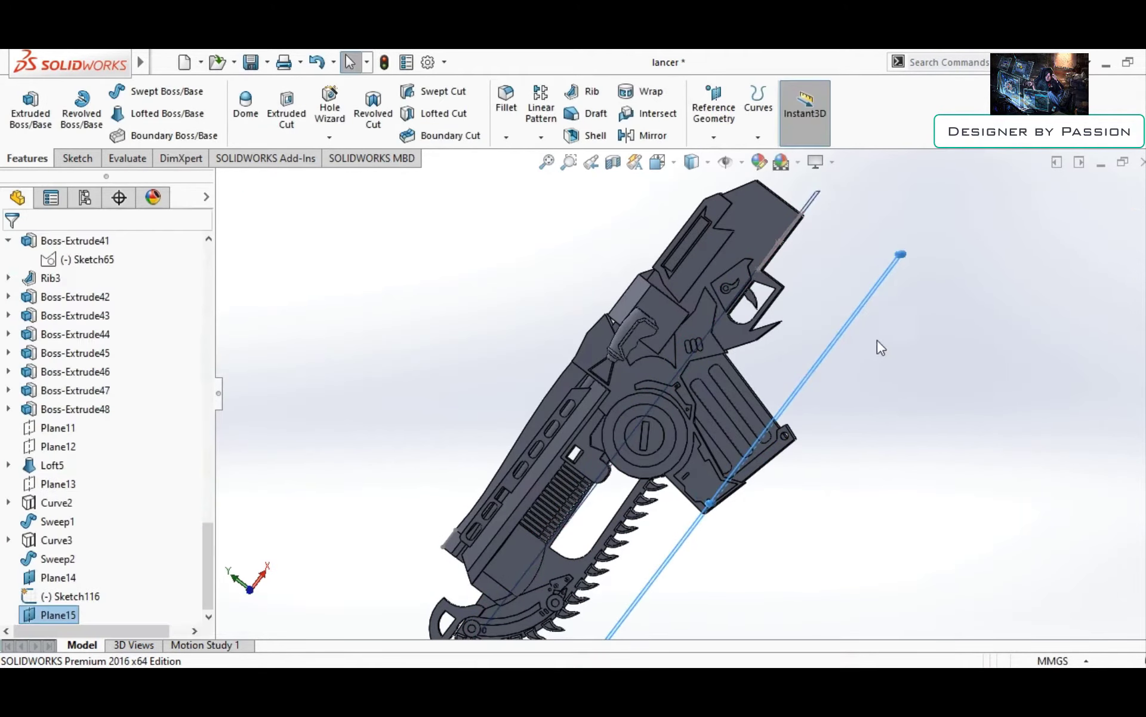
pyautogui.moveTo(869, 311)
pyautogui.mouseDown(button='middle')
pyautogui.moveTo(863, 381)
pyautogui.moveTo(543, 269)
pyautogui.mouseUp(button='middle')
pyautogui.hotkey('ctrl', '8')
pyautogui.click(845, 396)
pyautogui.click(908, 409)
pyautogui.hotkey('ctrl', '1')
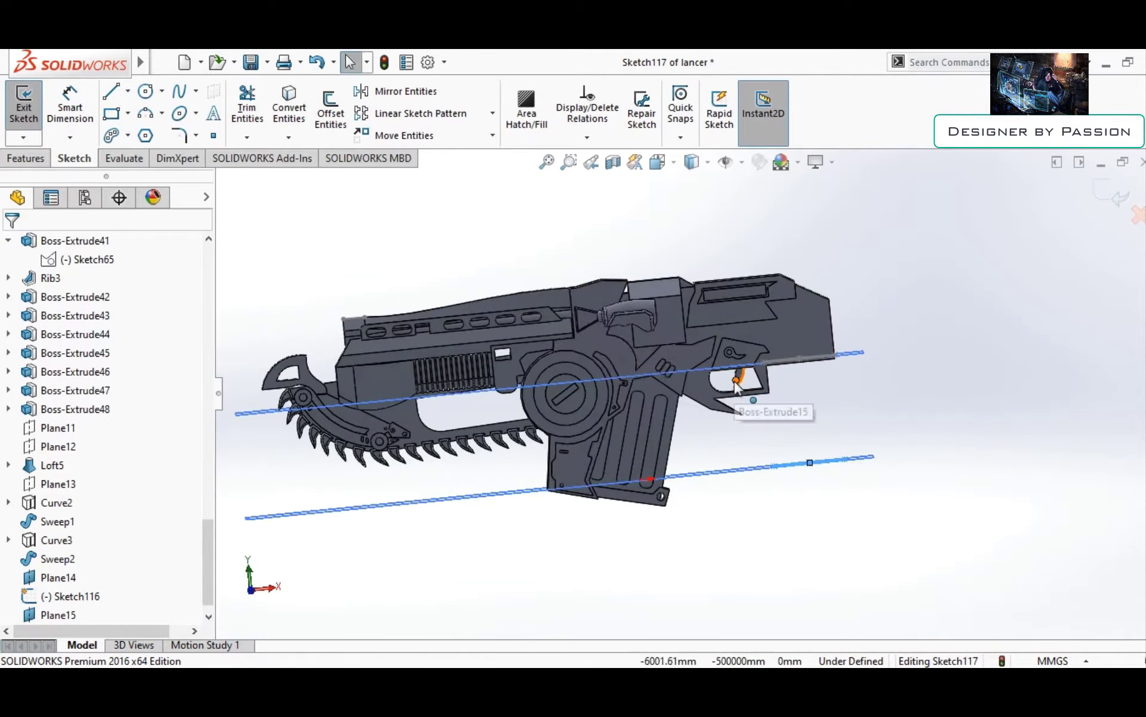
# Preview a loft between the two ellipse sketches, adjusting a point on the first ellipse
pyautogui.click(167, 113)
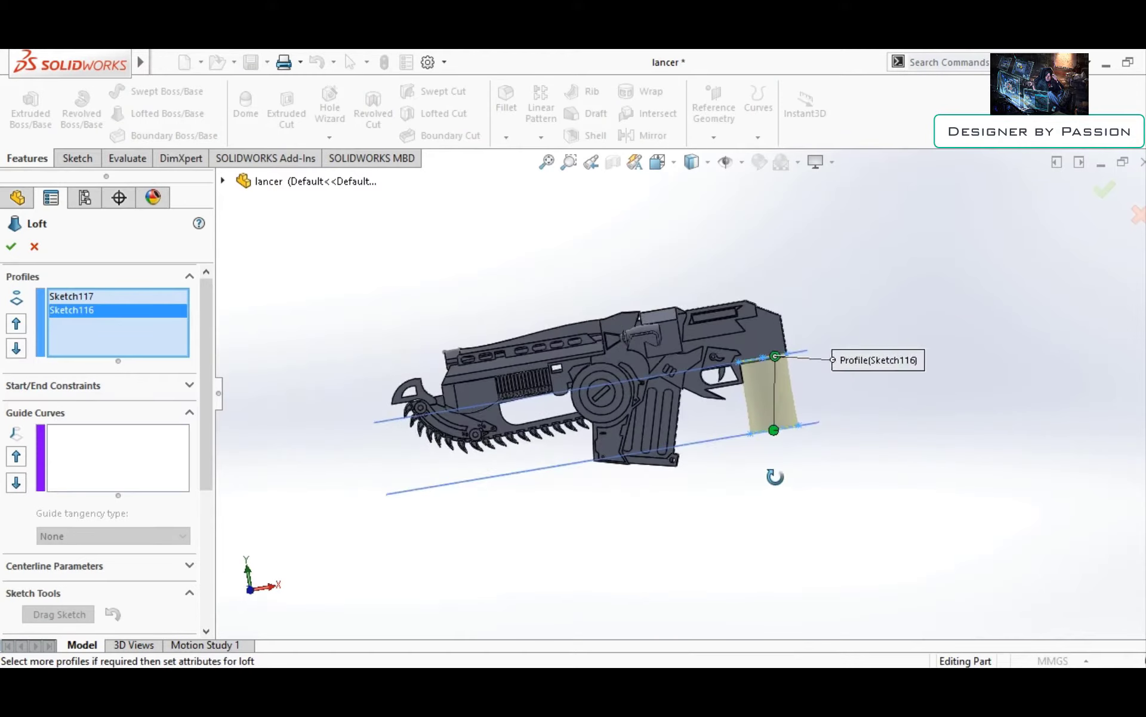
pyautogui.hotkey('ctrl', '8')
pyautogui.click(533, 302)
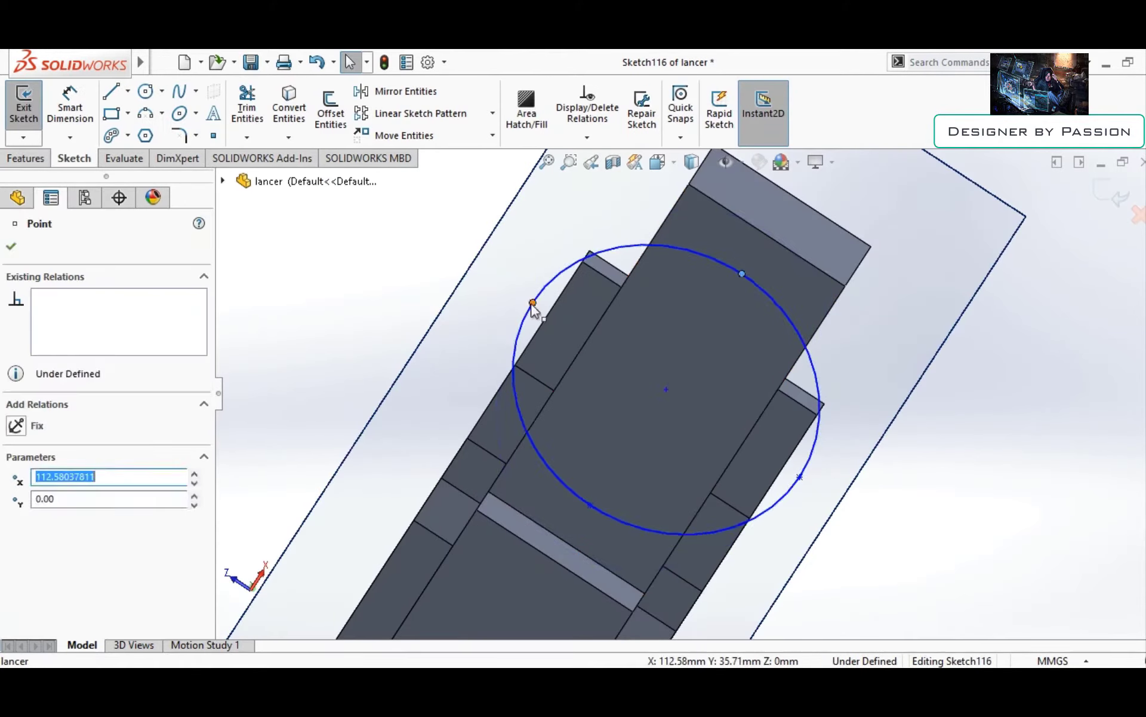
pyautogui.click(1106, 192)
pyautogui.click(167, 113)
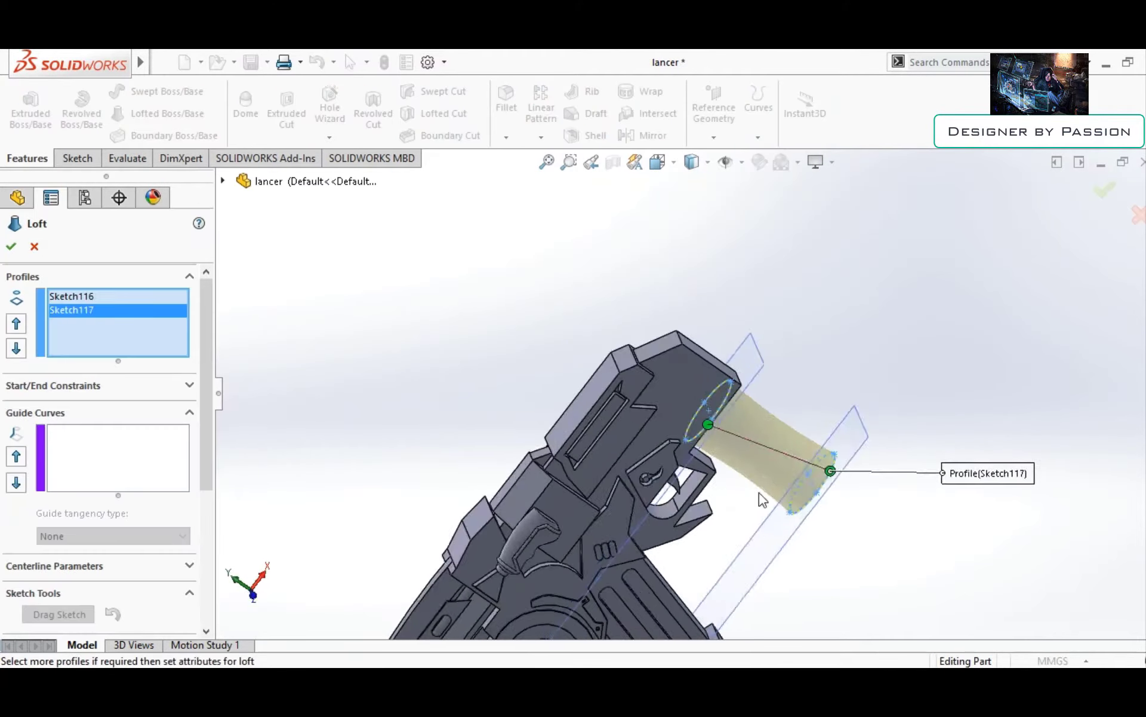
pyautogui.moveTo(513, 442); pyautogui.dragTo(537, 458, button='middle')
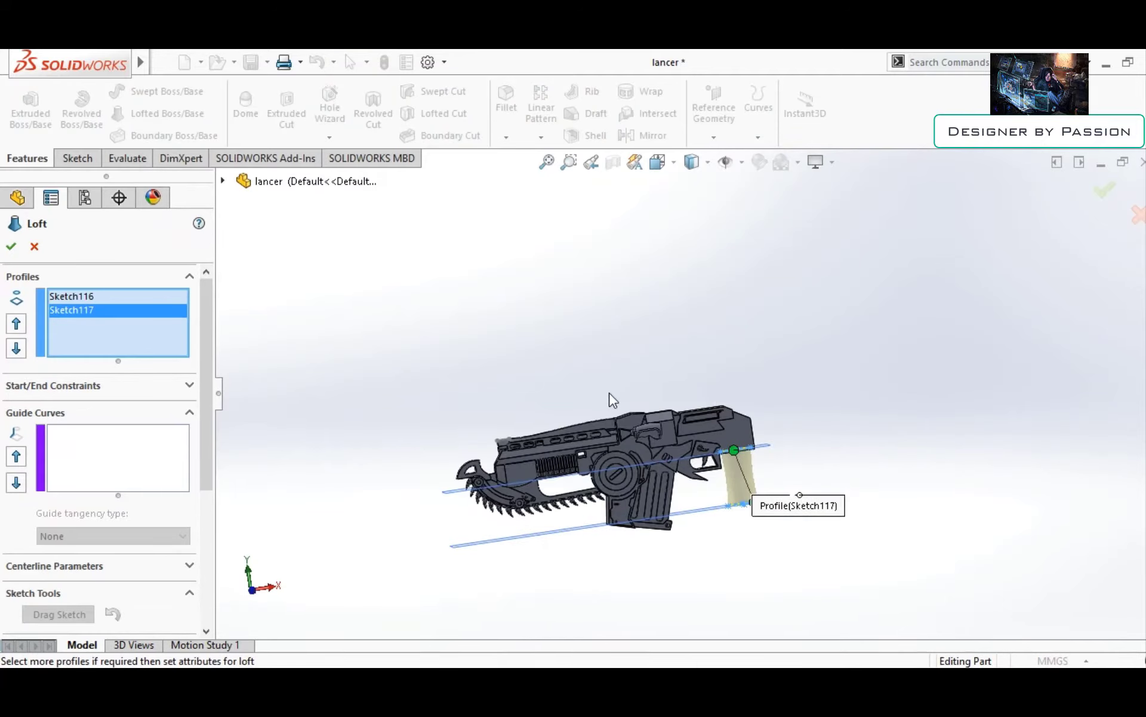
# Edit another point on the first ellipse, then back out and view the whole gun
pyautogui.scroll(3, 812, 445)
pyautogui.scroll(3, 667, 335)
pyautogui.click(582, 400)
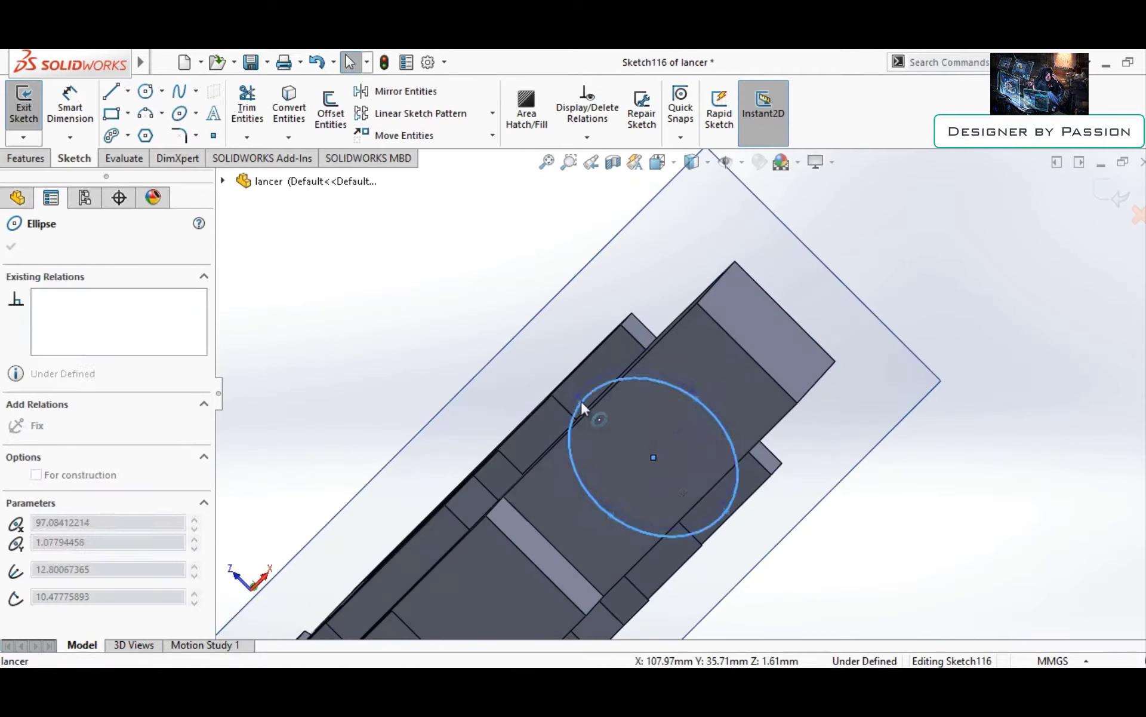
pyautogui.press('Escape')
pyautogui.moveTo(697, 387)
pyautogui.mouseDown(button='middle')
pyautogui.moveTo(704, 435)
pyautogui.moveTo(814, 522)
pyautogui.mouseUp(button='middle')
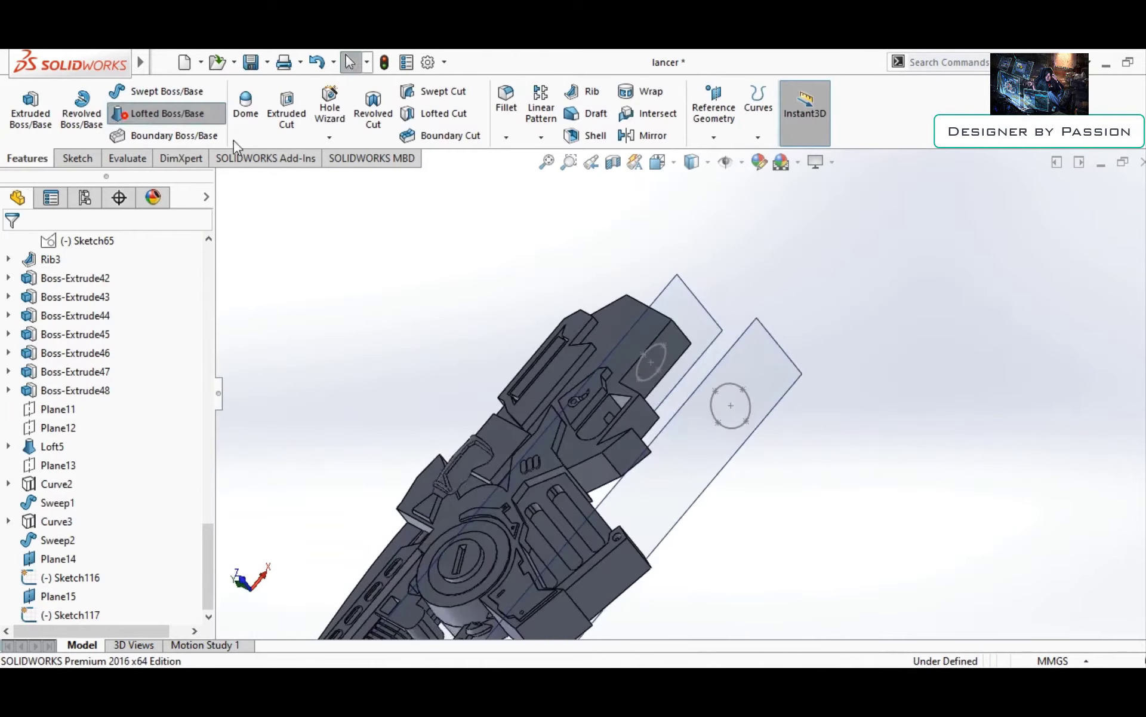
pyautogui.scroll(-2, 561, 441)
# Cancel the loft and delete Plane15
pyautogui.press('Escape')
pyautogui.rightClick(740, 331)
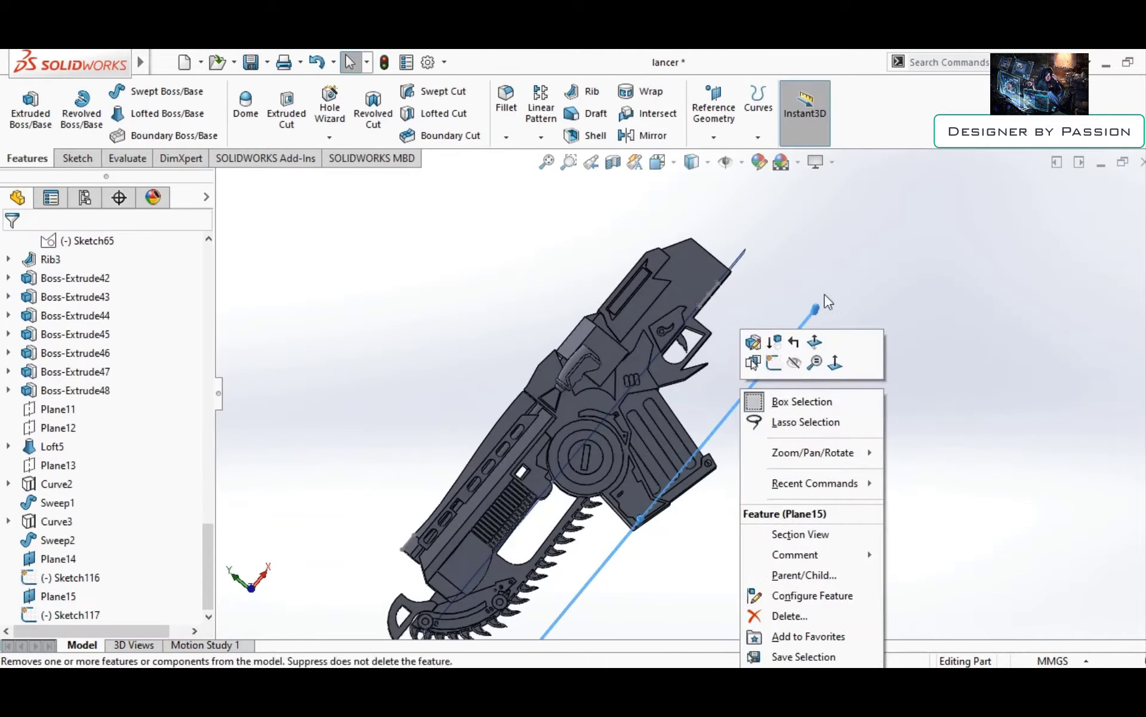
pyautogui.click(776, 615)
pyautogui.click(525, 192)
# Sketch a horizontal line and an angled line below the trigger on the Front plane
pyautogui.click(61, 466)
pyautogui.hotkey('ctrl', '1')
pyautogui.press('l')
pyautogui.click(263, 383)
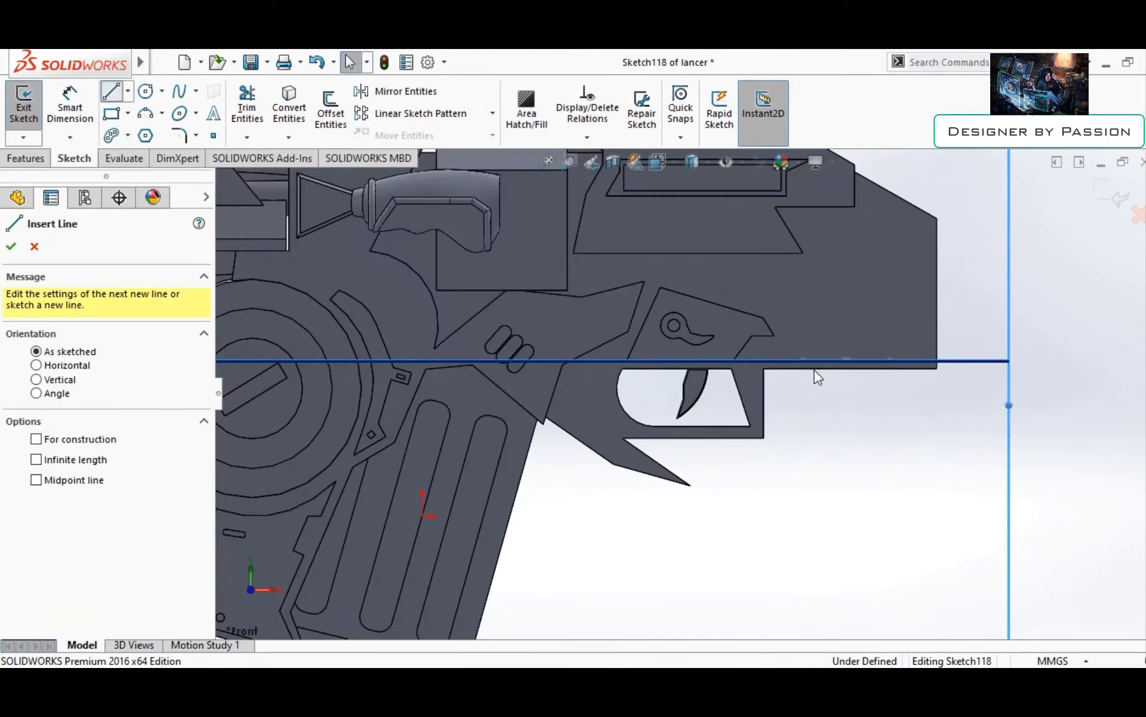
pyautogui.doubleClick(794, 382)
pyautogui.click(739, 382)
pyautogui.click(780, 454)
pyautogui.press('Escape')
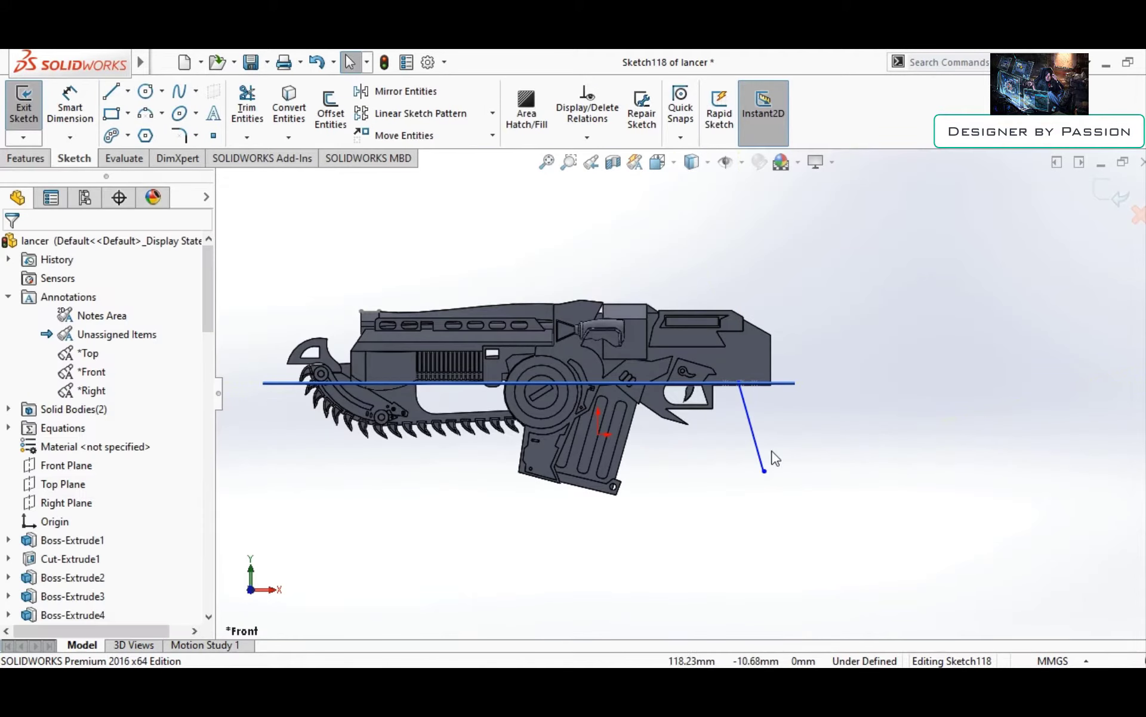
# Create Plane16 at the angled line's end and sketch an ellipse on it
pyautogui.click(768, 472)
pyautogui.moveTo(768, 522)
pyautogui.mouseDown(button='middle')
pyautogui.moveTo(571, 369)
pyautogui.moveTo(558, 394)
pyautogui.mouseUp(button='middle')
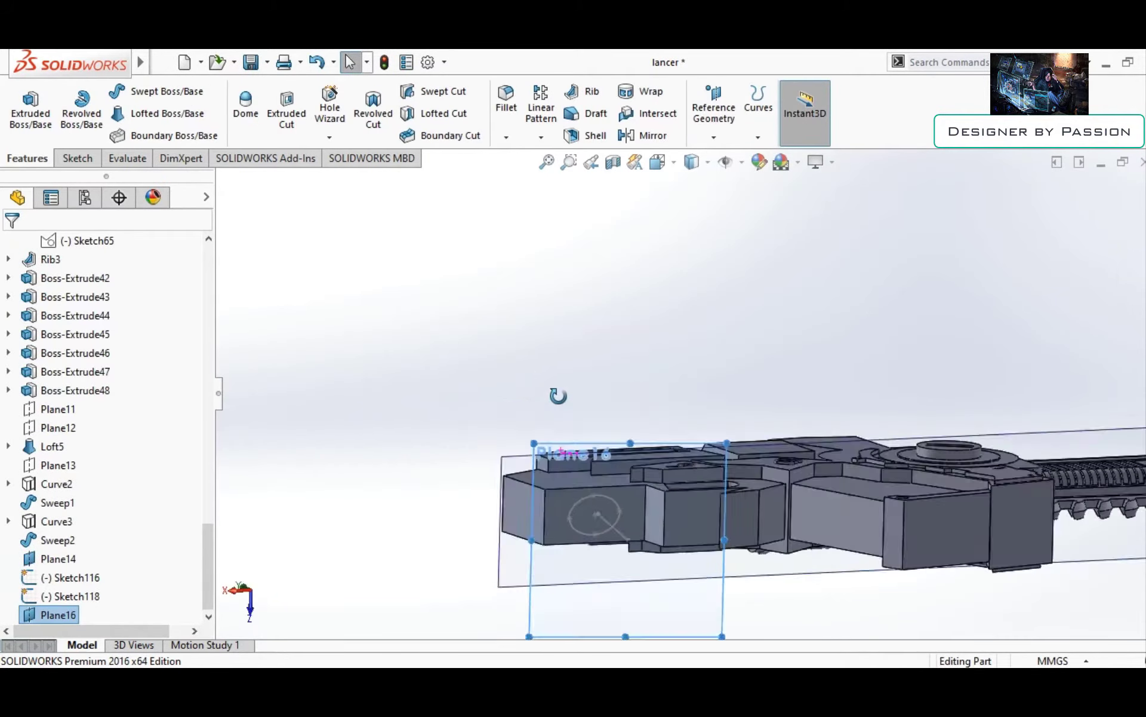
pyautogui.click(545, 429)
pyautogui.scroll(5, 566, 431)
pyautogui.click(648, 425)
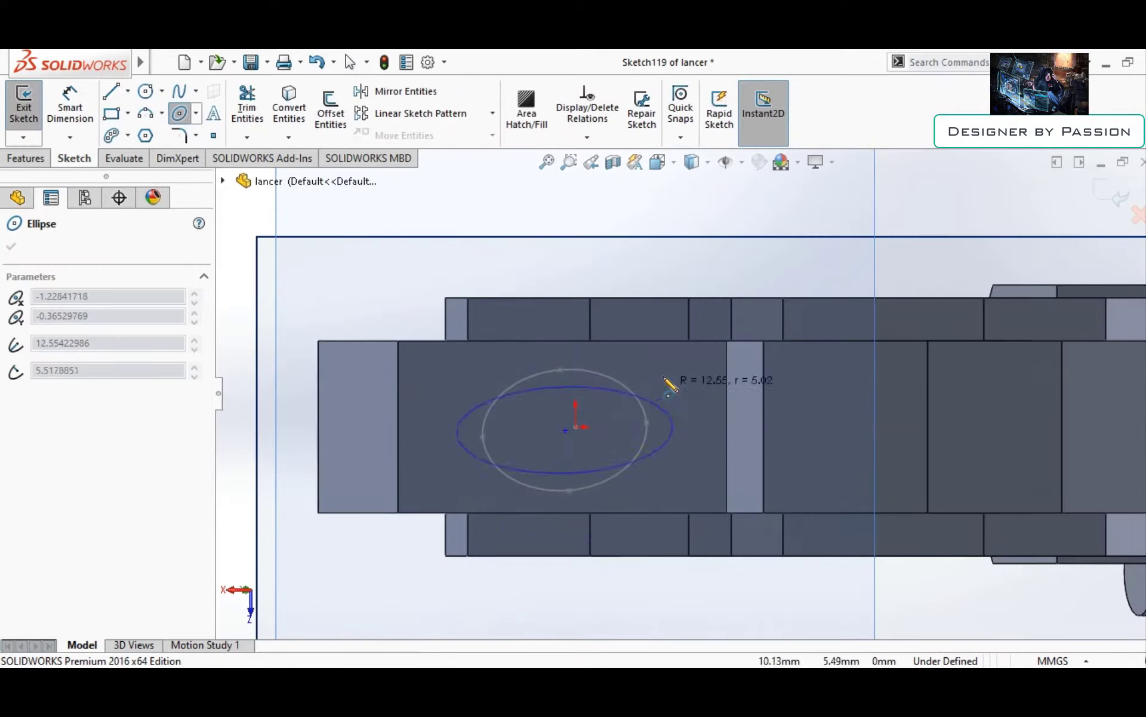
pyautogui.press('Escape')
pyautogui.click(1117, 197)
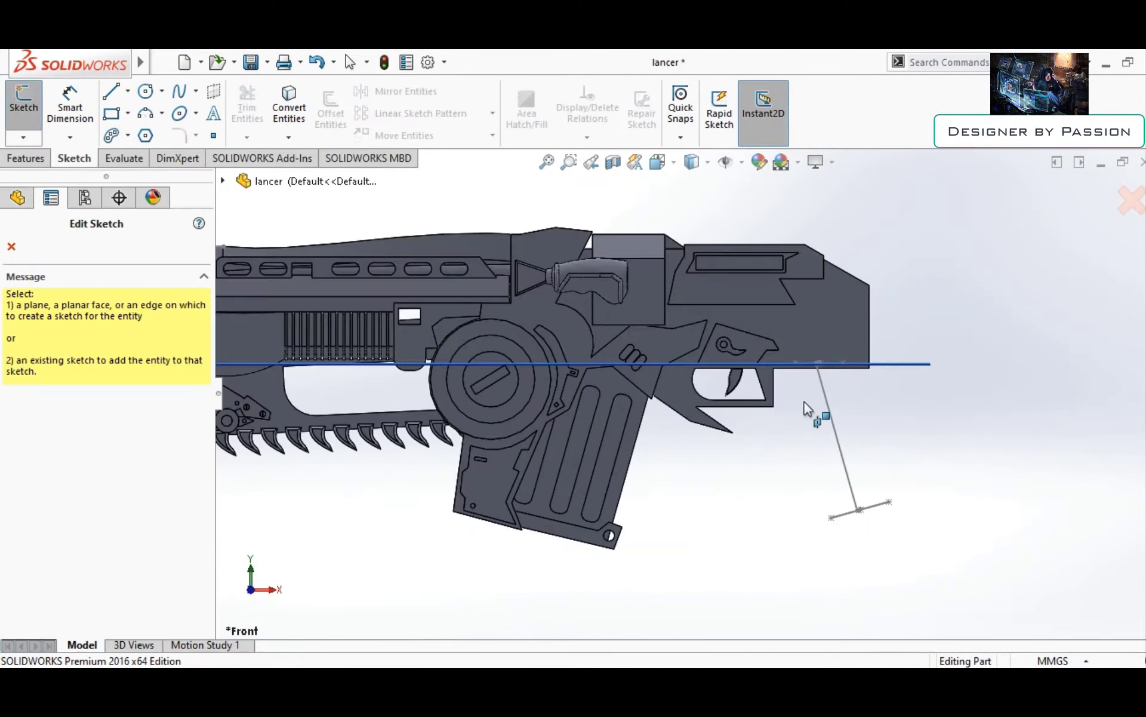
pyautogui.click(806, 408)
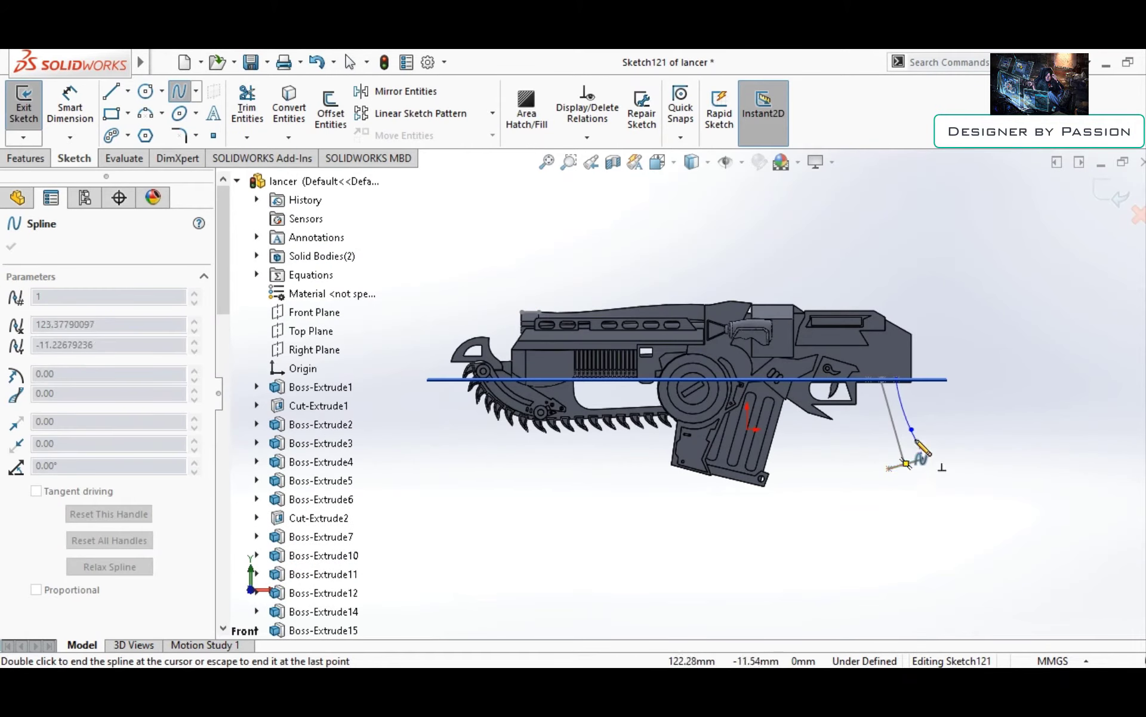
# Draw guide splines from the horizontal line down to the angled line's end
pyautogui.press('Escape')
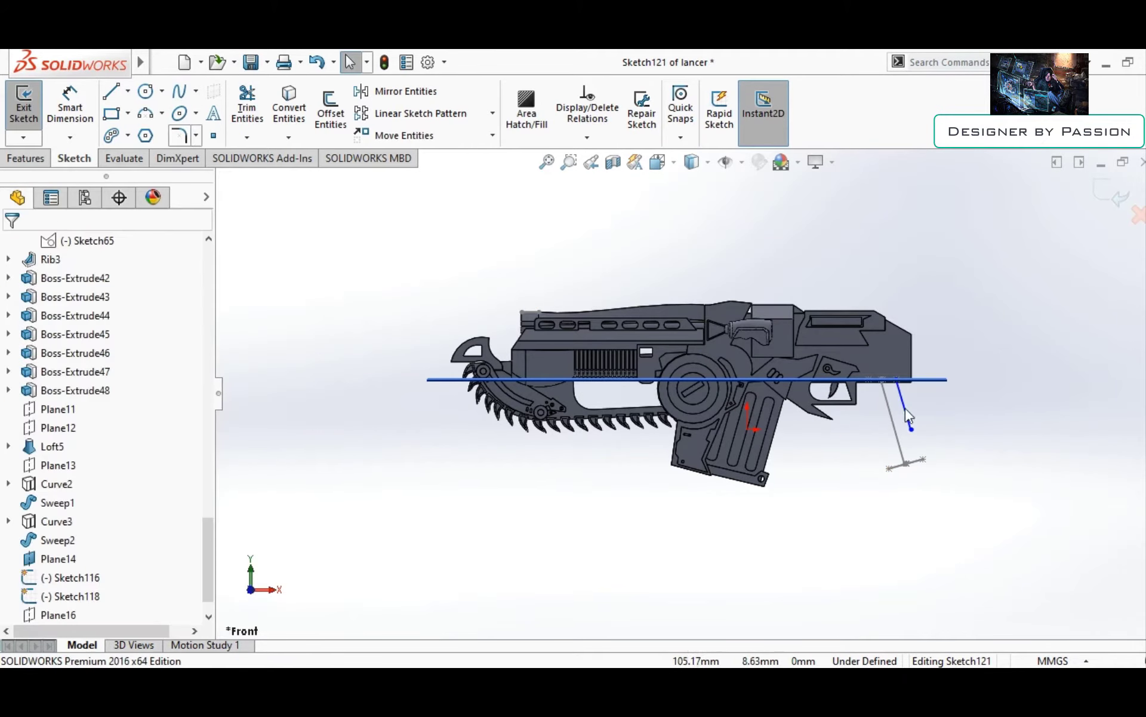
pyautogui.press('l')
pyautogui.scroll(-5, 922, 427)
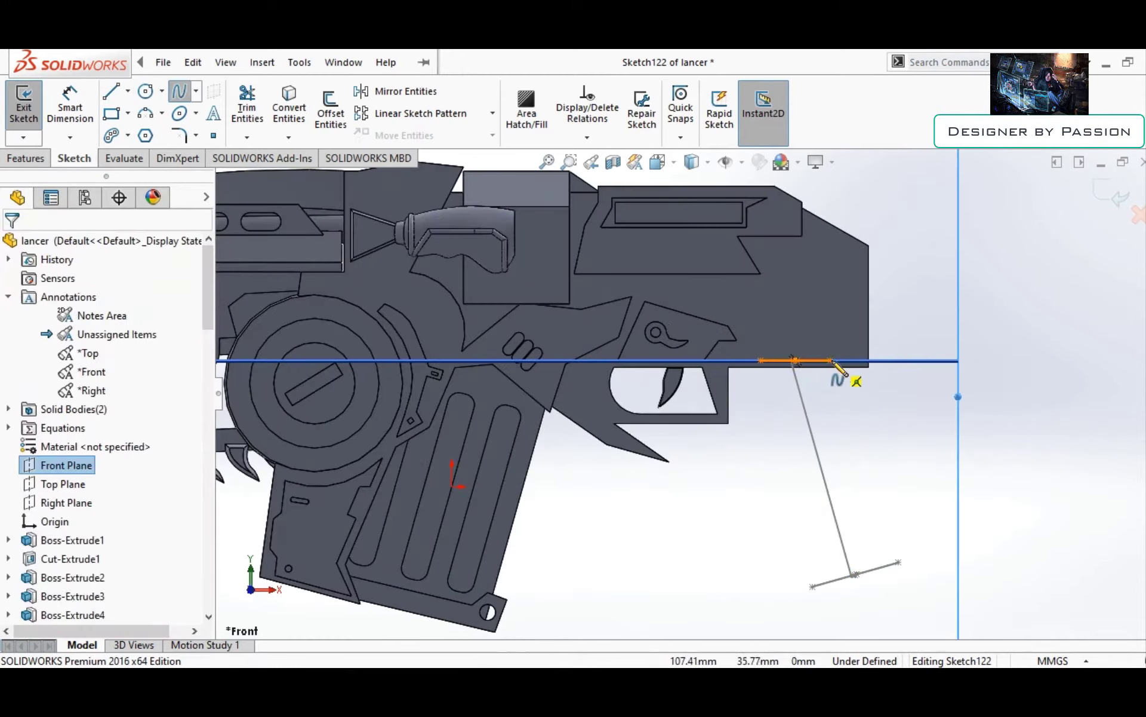
pyautogui.click(831, 360)
pyautogui.doubleClick(899, 561)
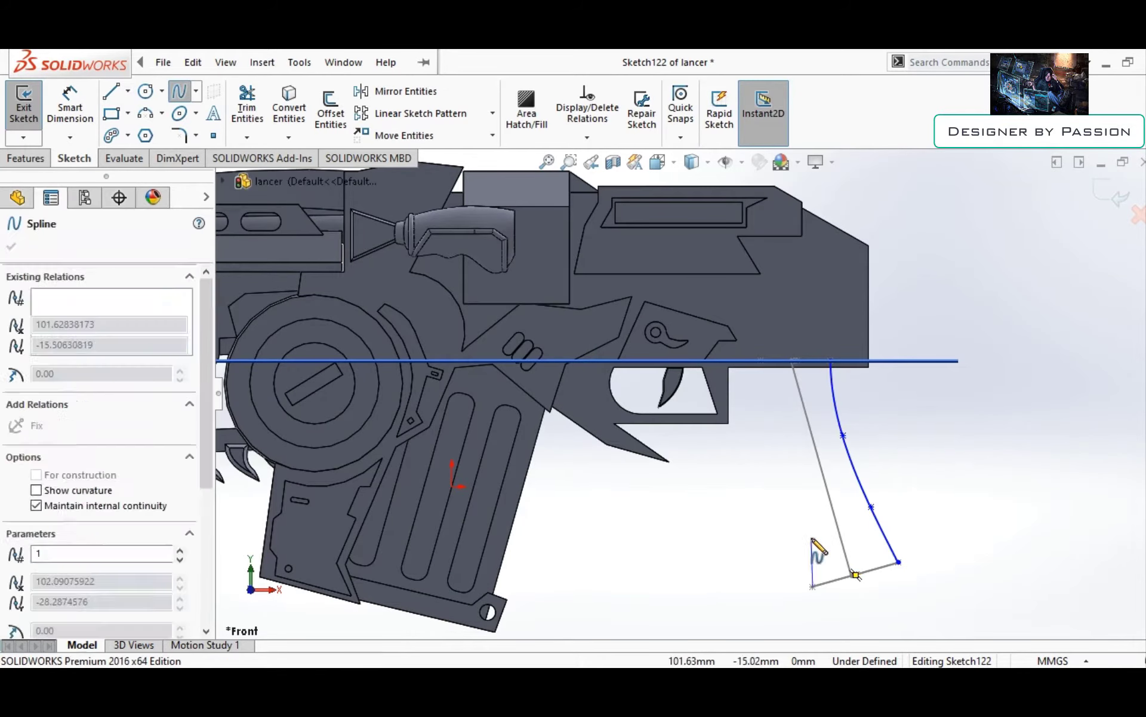
pyautogui.doubleClick(763, 363)
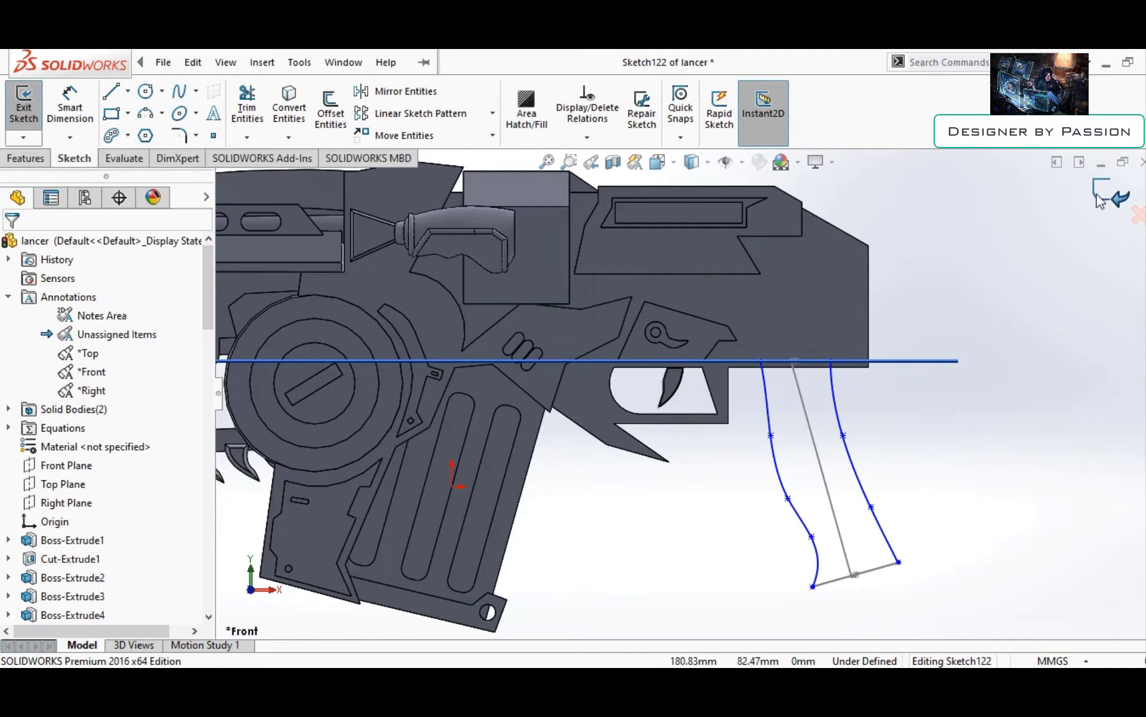
pyautogui.click(1114, 194)
# Attach the guide spline from the trigger guard to the grip profiles, forming Loft7
pyautogui.click(767, 131)
pyautogui.click(813, 205)
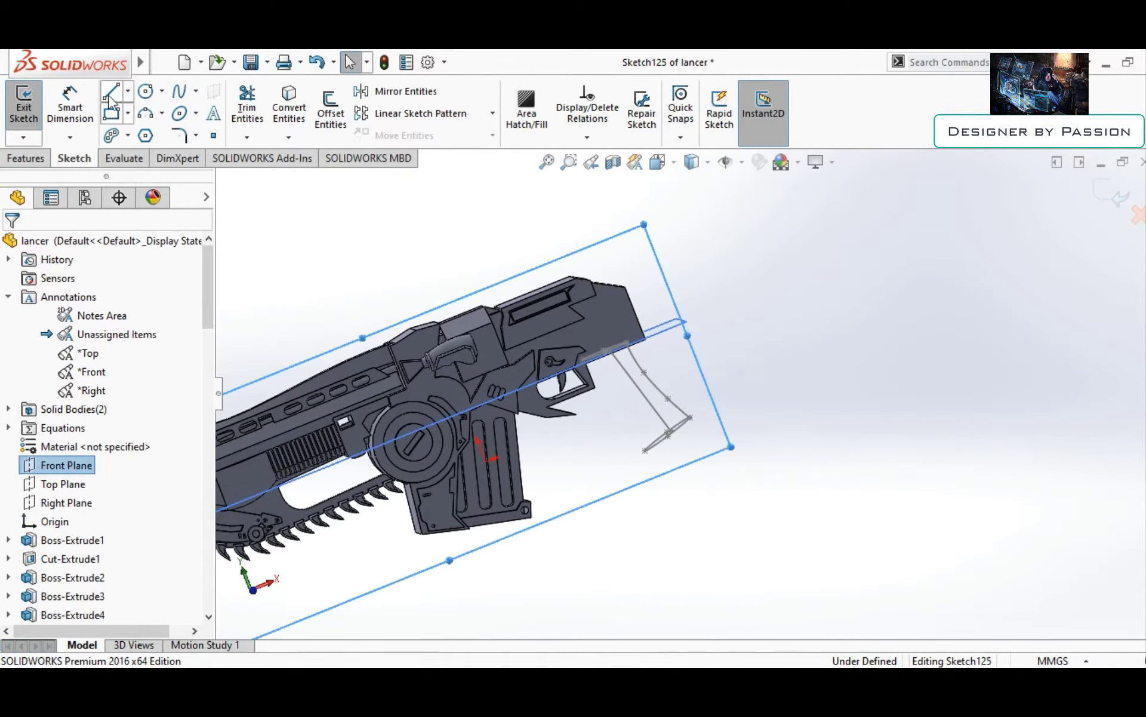
pyautogui.click(645, 449)
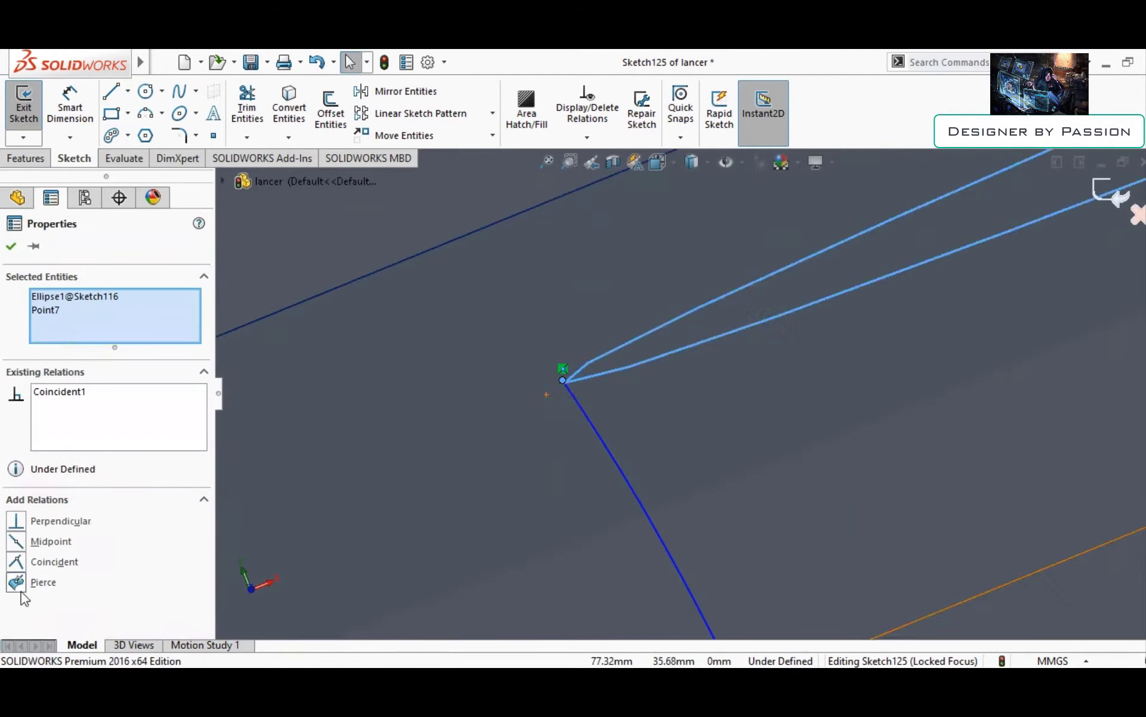
pyautogui.click(17, 582)
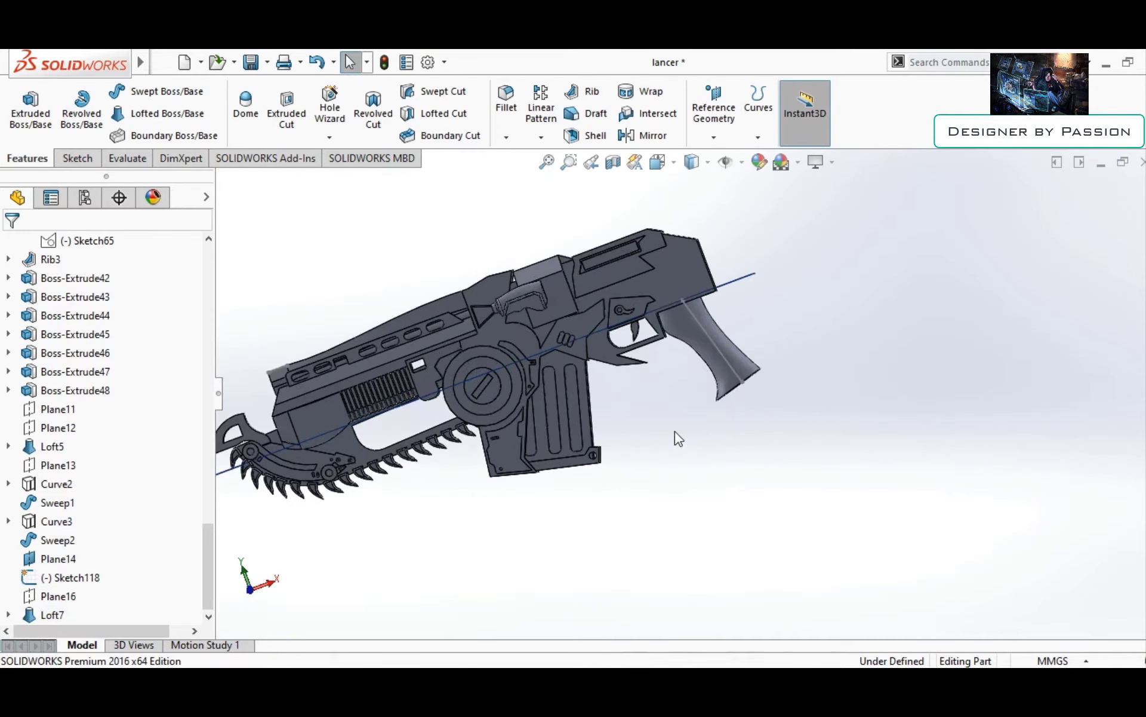
# Dome the grip's bottom end face
pyautogui.click(246, 104)
pyautogui.click(689, 333)
pyautogui.moveTo(690, 337)
pyautogui.mouseDown(button='middle')
pyautogui.moveTo(657, 364)
pyautogui.moveTo(494, 351)
pyautogui.mouseUp(button='middle')
pyautogui.press('Return')
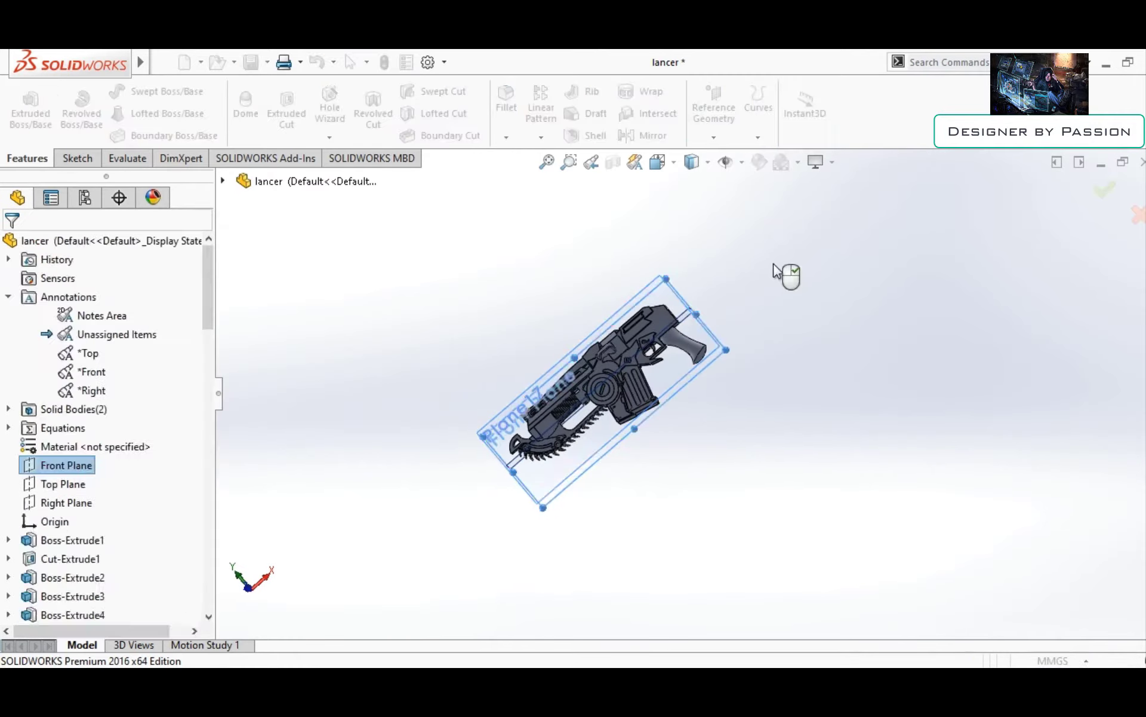
# Sketch a 3-point arc on the grip and delete the stray triangle from the sketch
pyautogui.click(151, 116)
pyautogui.scroll(-5, 784, 513)
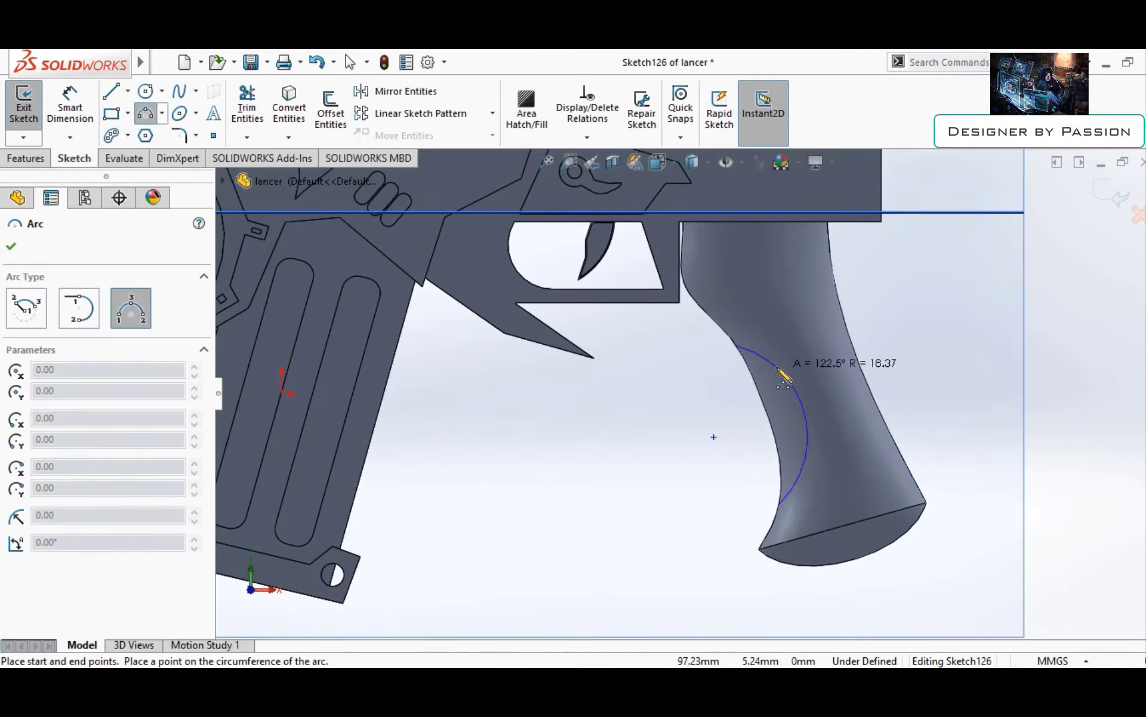
pyautogui.click(786, 380)
pyautogui.click(111, 91)
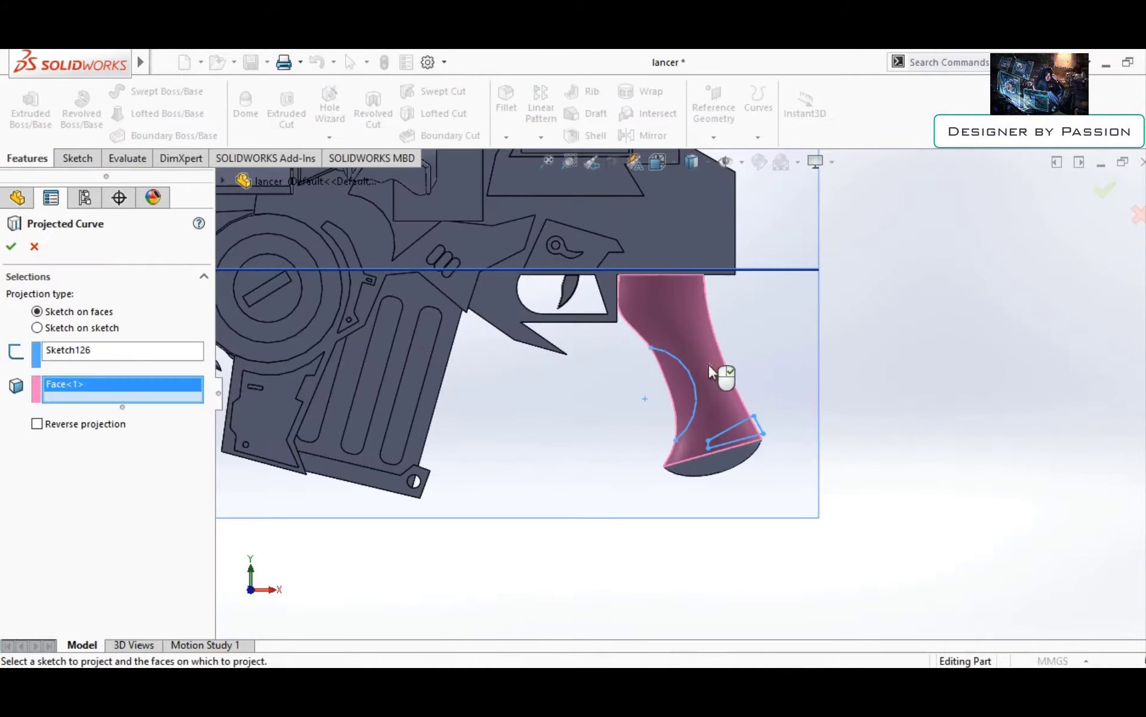
pyautogui.moveTo(559, 391)
pyautogui.mouseDown(button='middle')
pyautogui.moveTo(696, 364)
pyautogui.moveTo(723, 387)
pyautogui.mouseUp(button='middle')
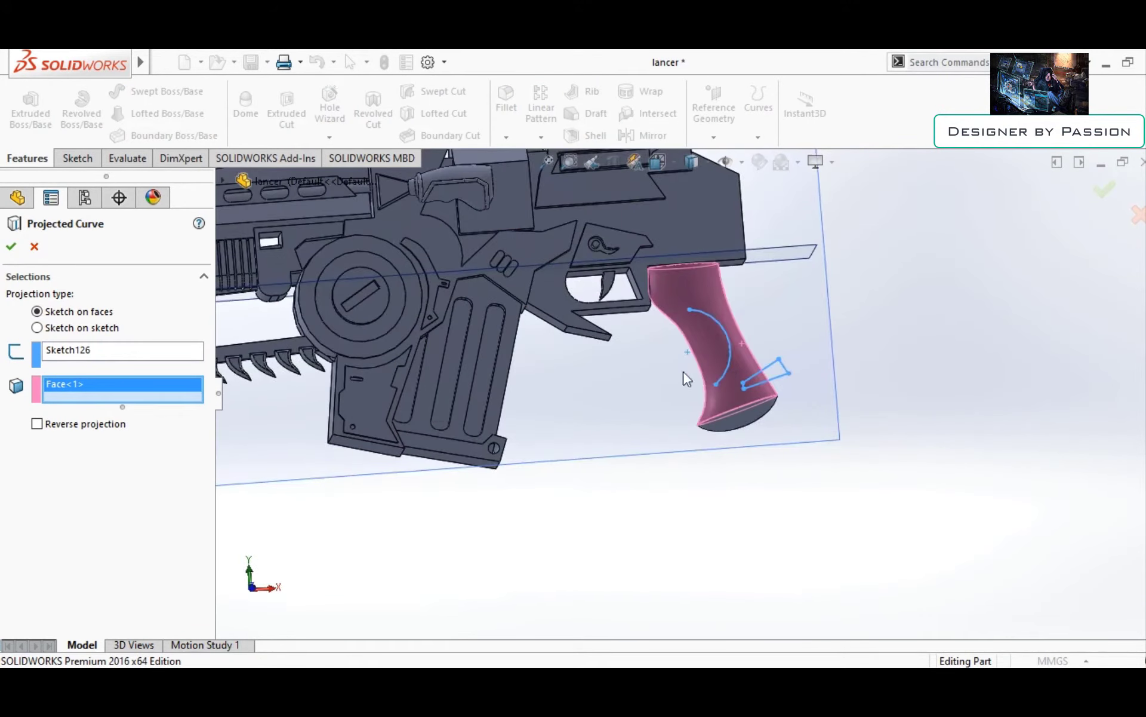
pyautogui.press('Escape')
pyautogui.scroll(-5, 749, 388)
pyautogui.click(71, 615)
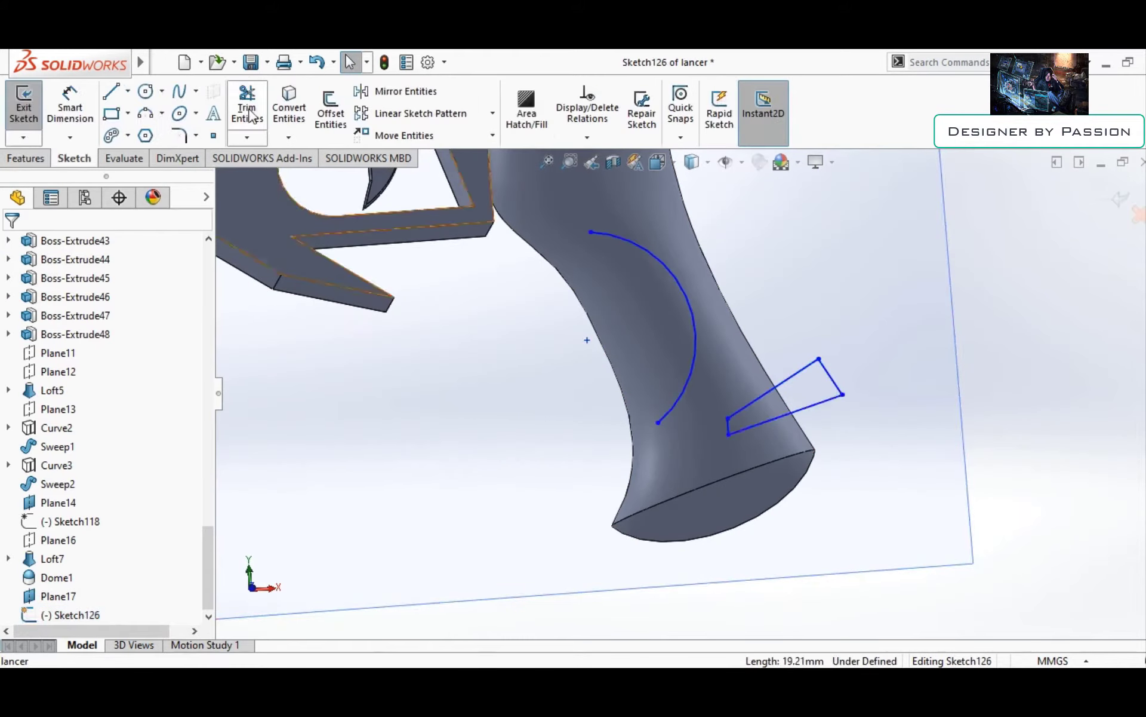
pyautogui.press('Delete')
pyautogui.click(1100, 185)
# Project the arc onto the grip face as Curve7, then begin a line sketch
pyautogui.click(645, 358)
pyautogui.moveTo(645, 358); pyautogui.dragTo(377, 361, button='middle')
pyautogui.press('Return')
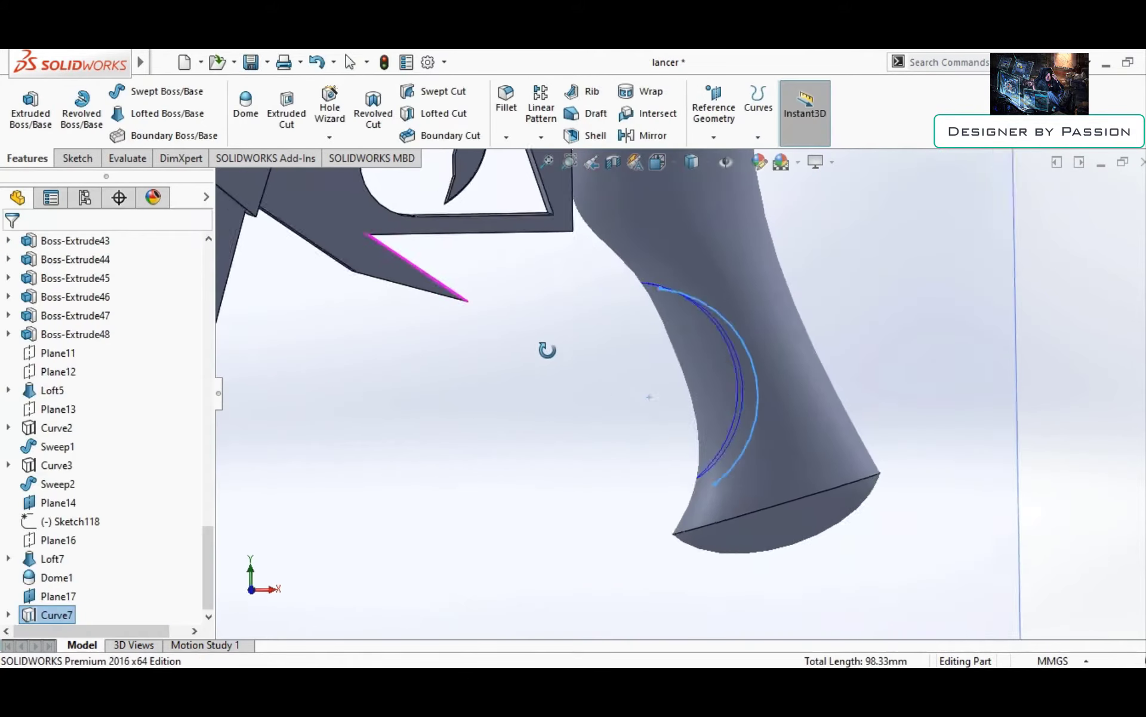
pyautogui.hotkey('ctrl', '8')
pyautogui.press('l')
pyautogui.click(738, 461)
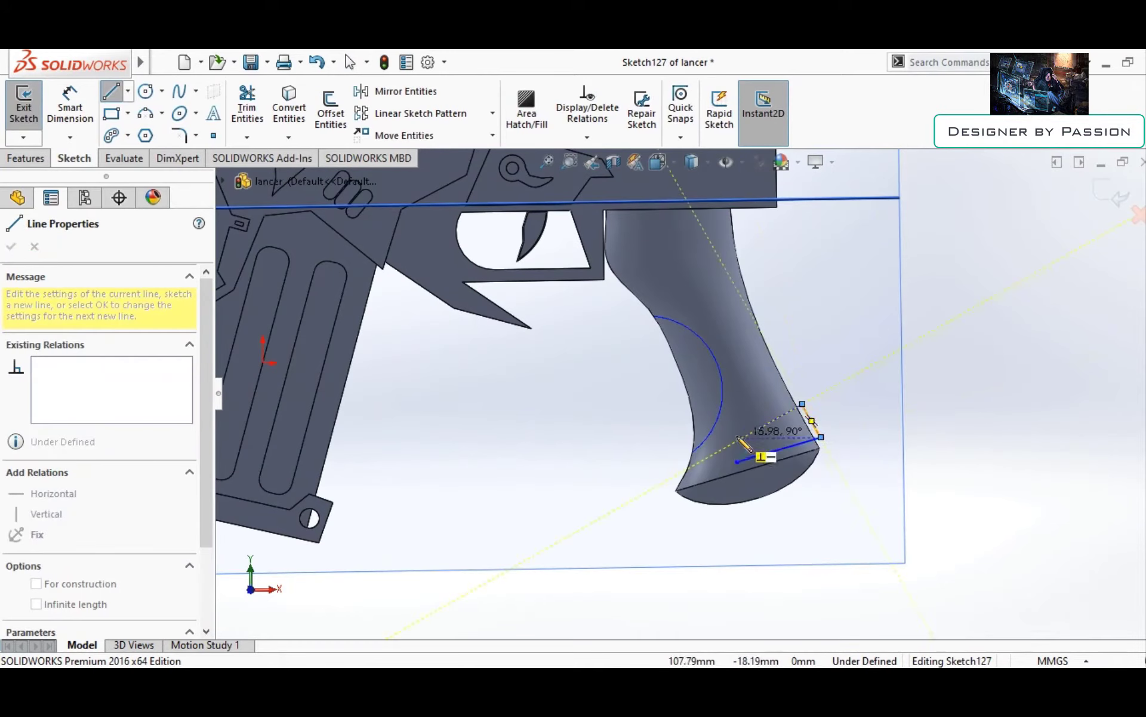
# Close the four-sided outline and project it onto the grip face as Curve9
pyautogui.click(738, 461)
pyautogui.press('Escape')
pyautogui.click(771, 388)
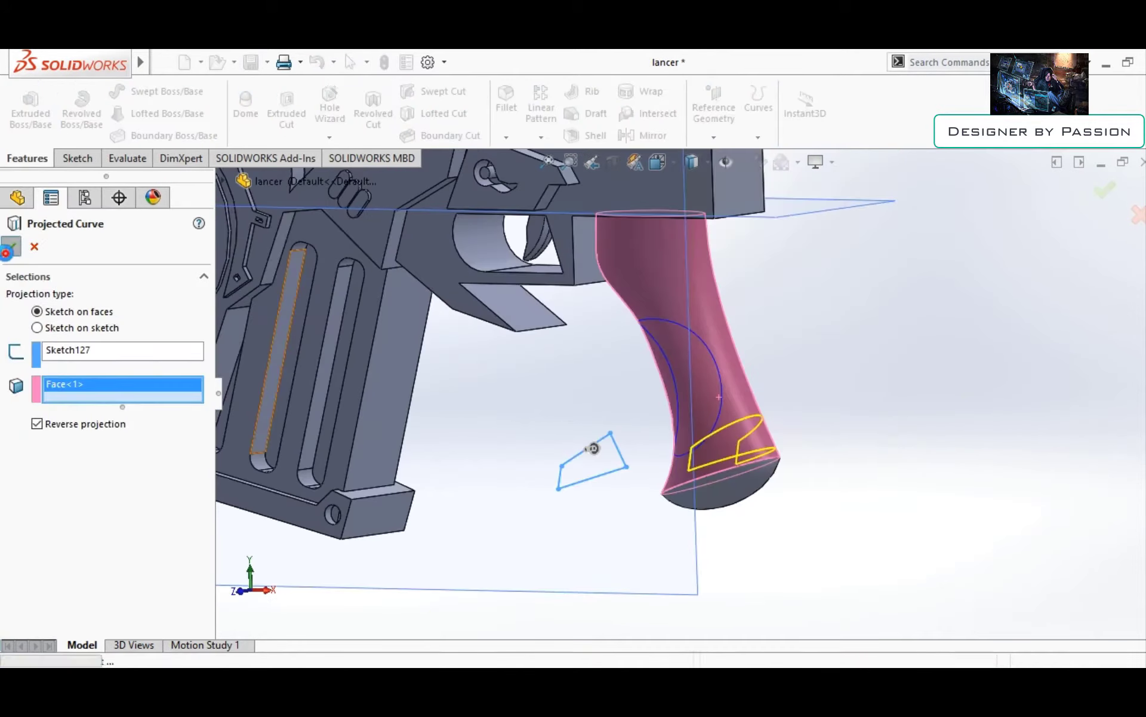
pyautogui.press('Return')
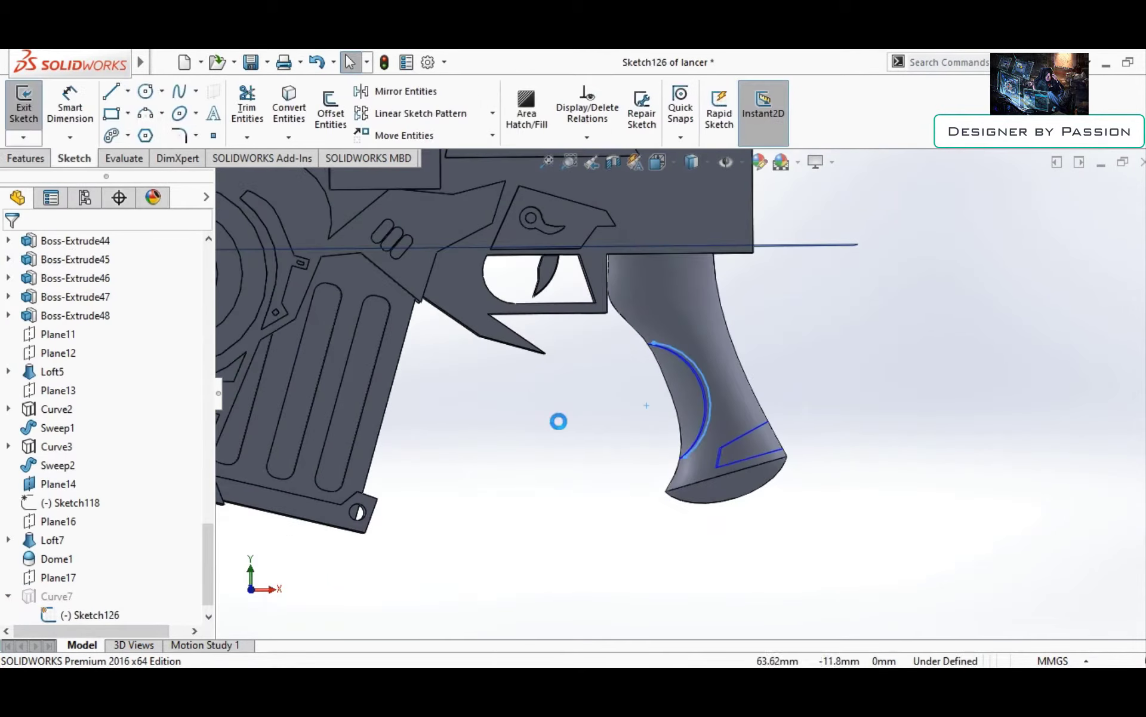
# Rework the arc sketch with a spline and re-project it onto the grip as Curve11
pyautogui.press('s')
pyautogui.scroll(5, 760, 341)
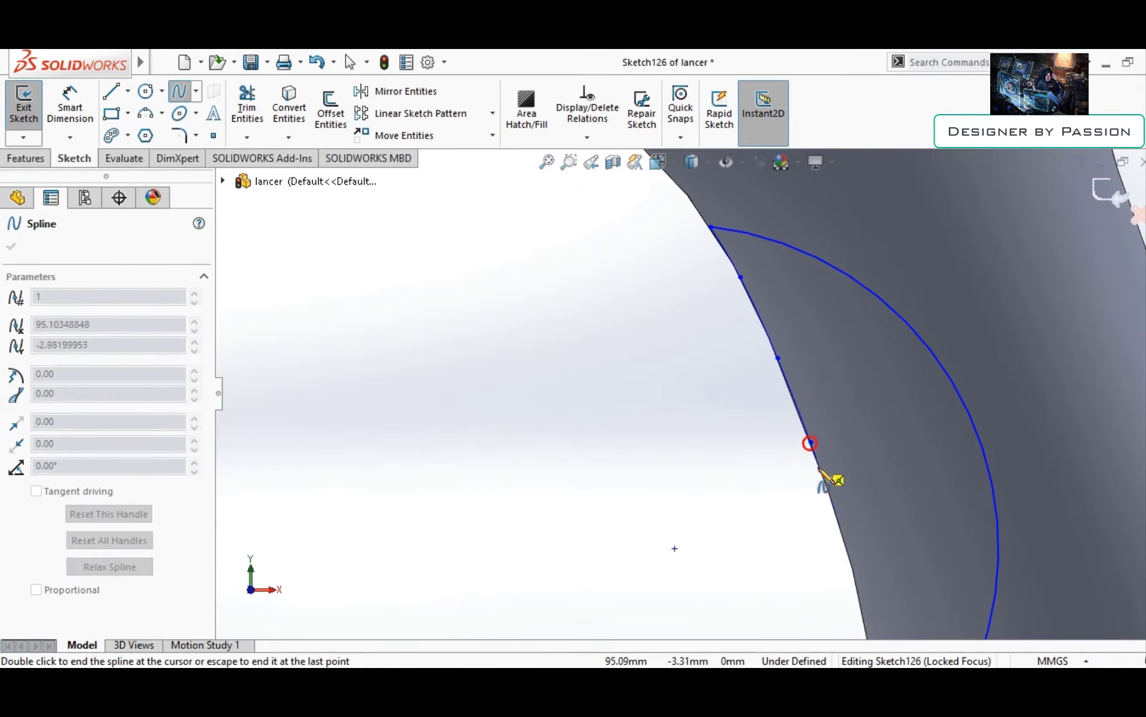
pyautogui.scroll(-5, 824, 475)
pyautogui.press('Escape')
pyautogui.hotkey('ctrl', 'b')
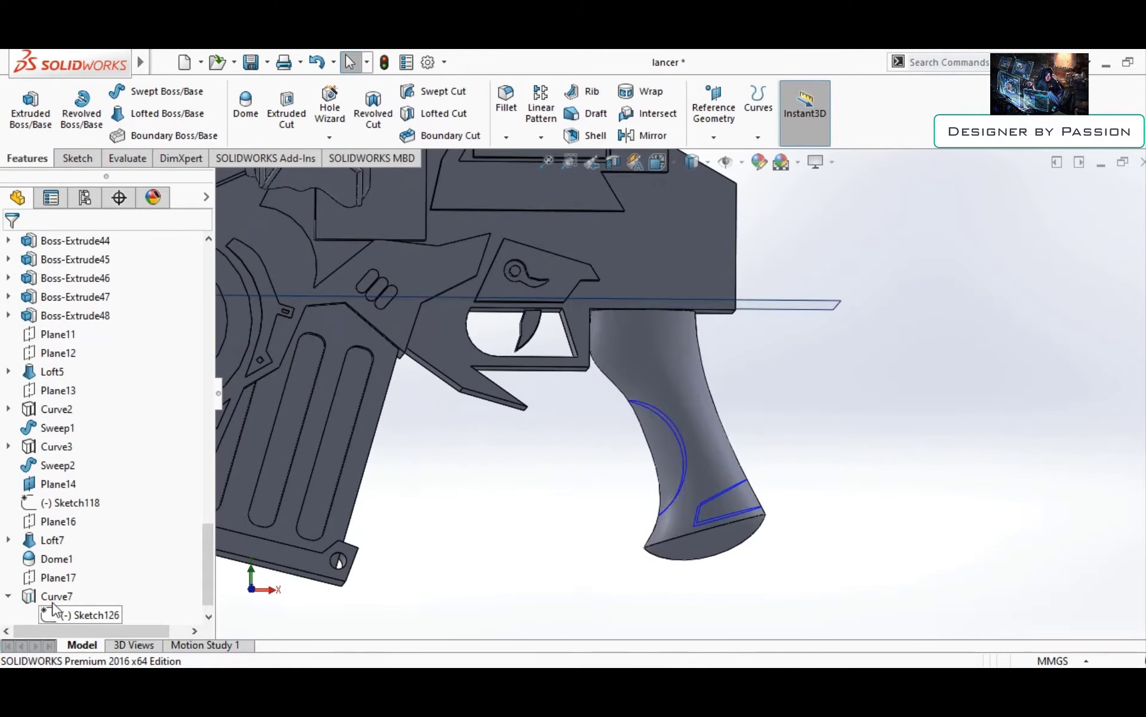
pyautogui.rightClick(54, 334)
pyautogui.click(52, 339)
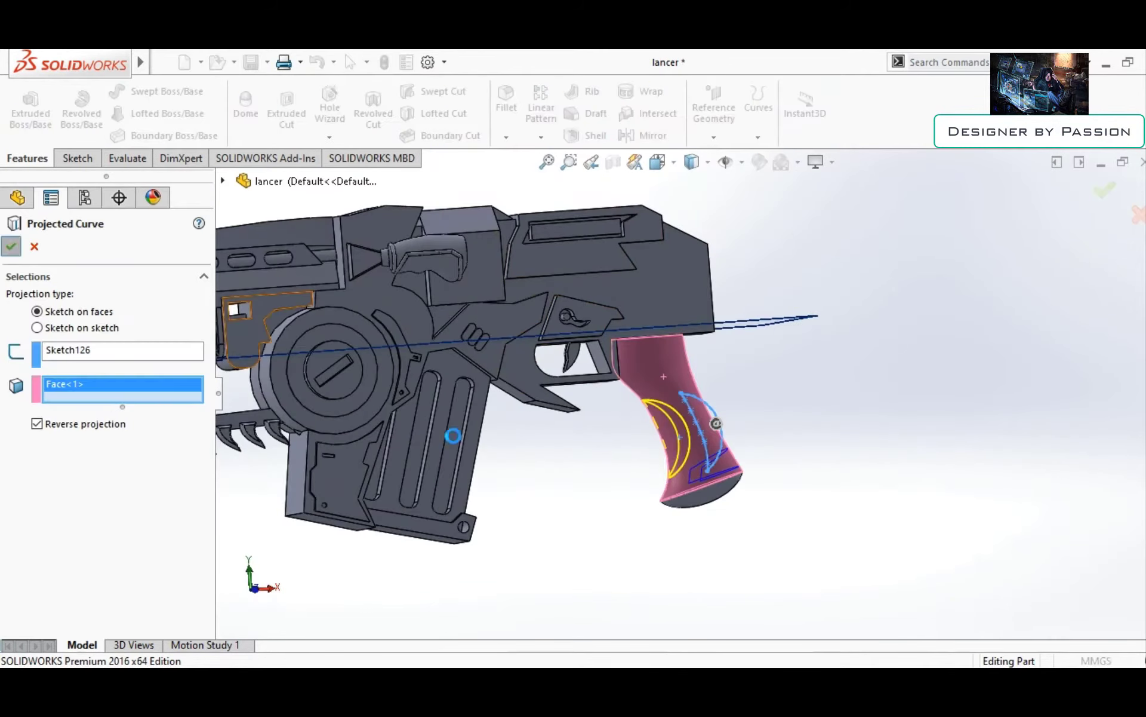
pyautogui.press('Return')
pyautogui.click(729, 372)
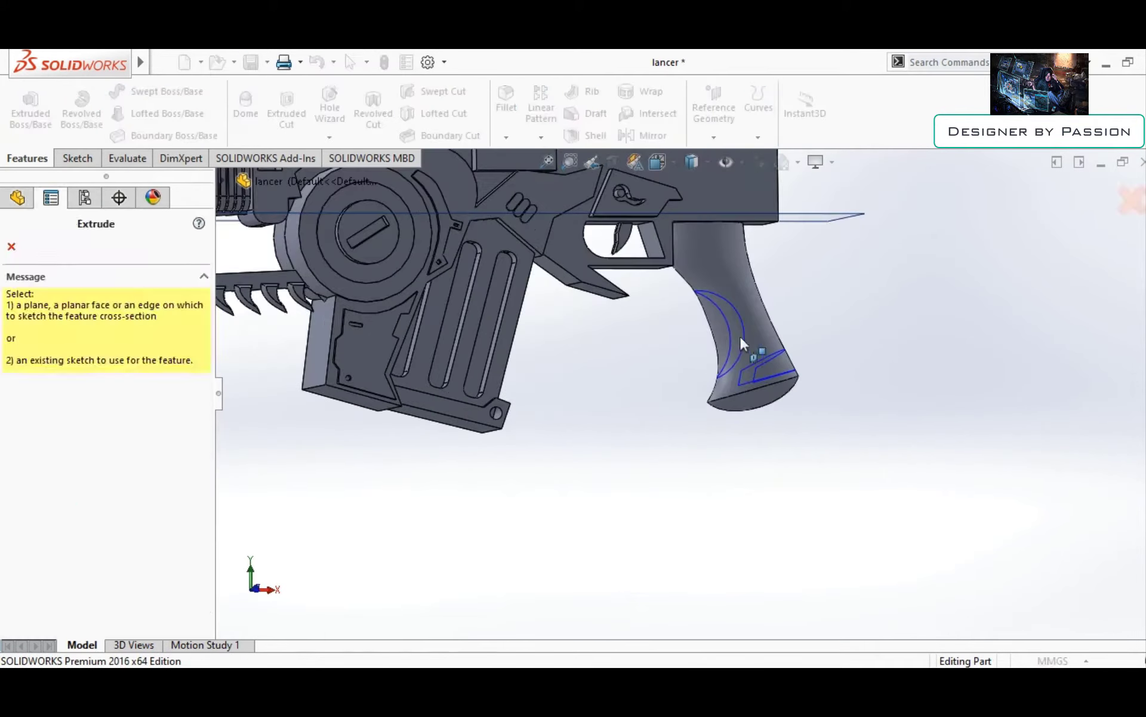
# Sweep a 5 mm circular profile along Curve9 as a rounded ridge, then save
pyautogui.click(162, 90)
pyautogui.click(37, 310)
pyautogui.write('5')
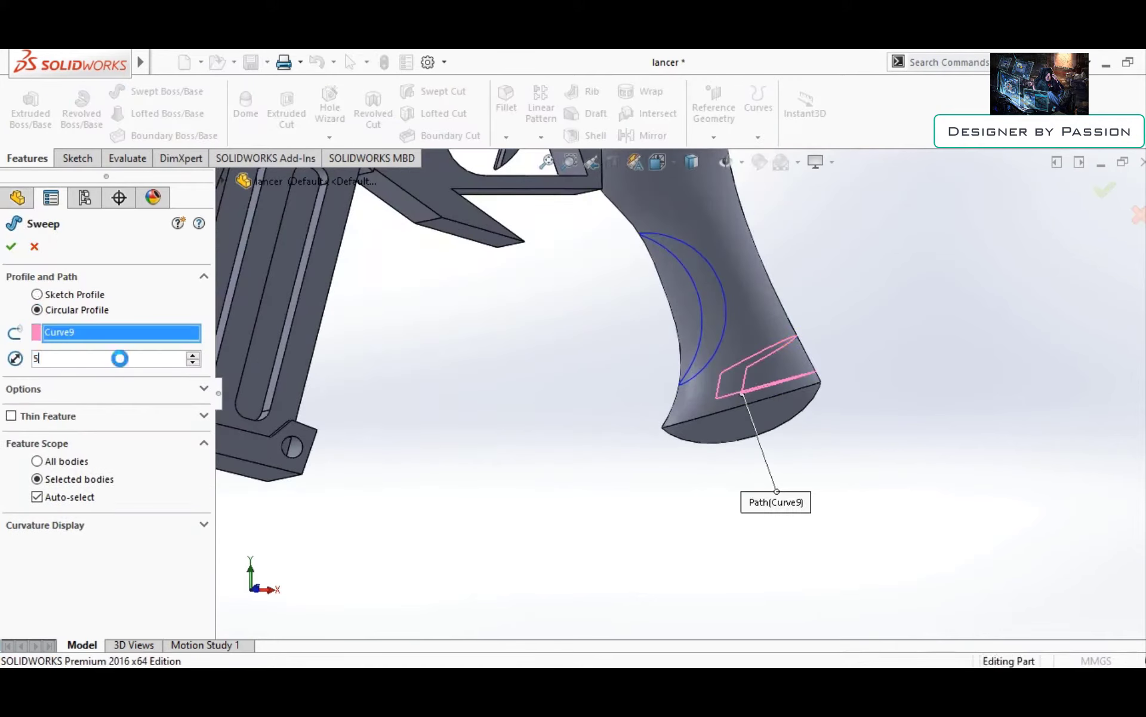
pyautogui.click(71, 294)
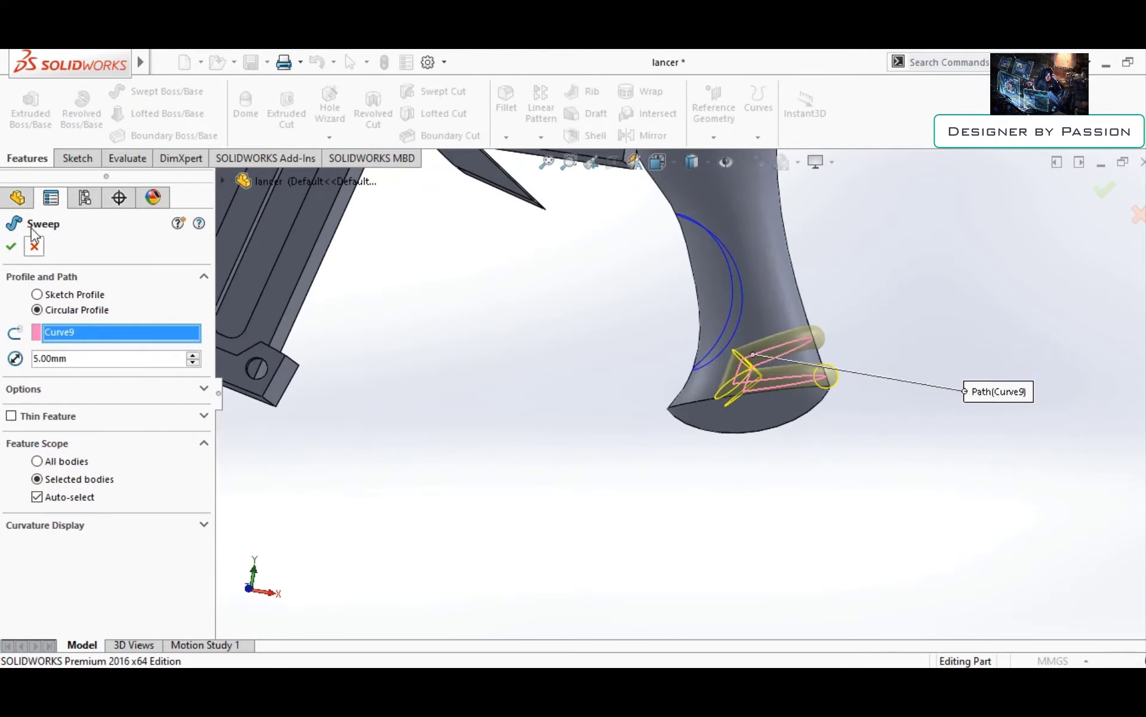
pyautogui.press('Return')
pyautogui.hotkey('ctrl', 's')
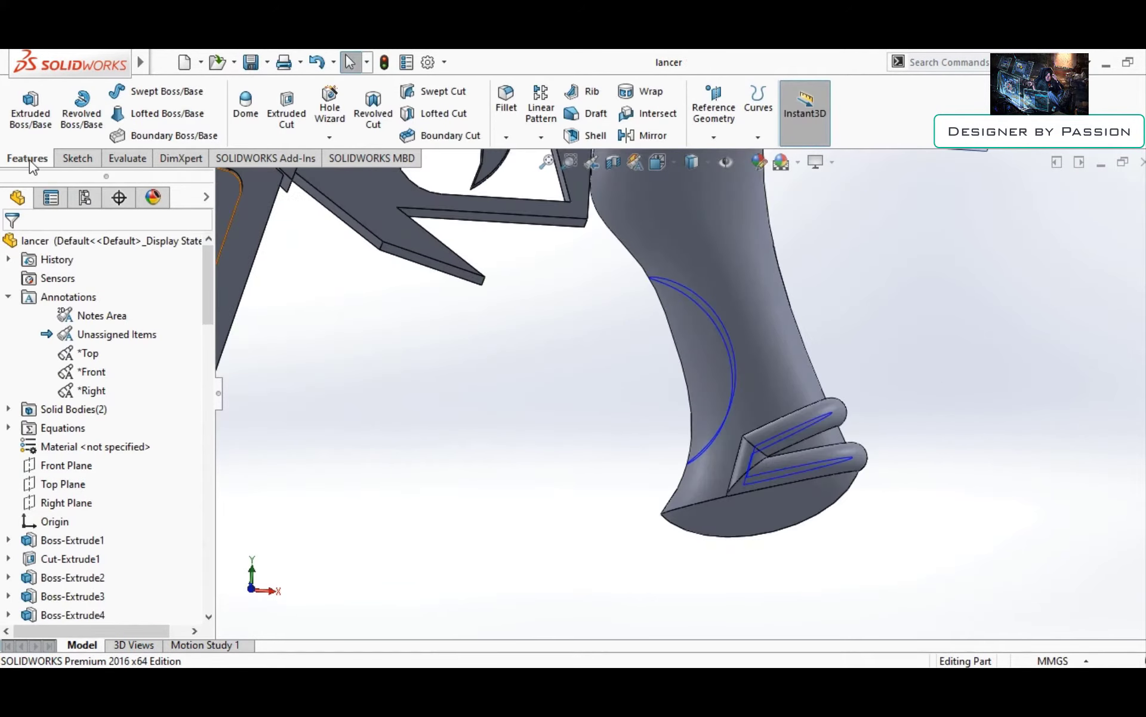
# Cut a circular-profile swept groove along the Curve11 arc
pyautogui.click(443, 91)
pyautogui.click(37, 309)
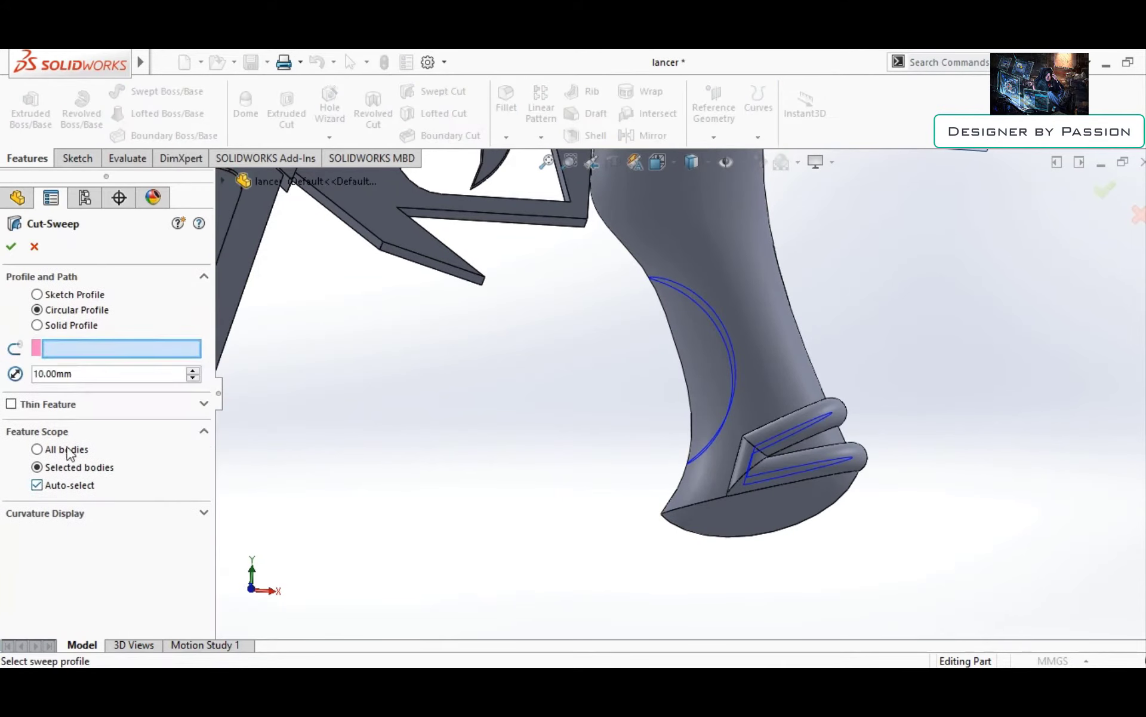
pyautogui.click(735, 359)
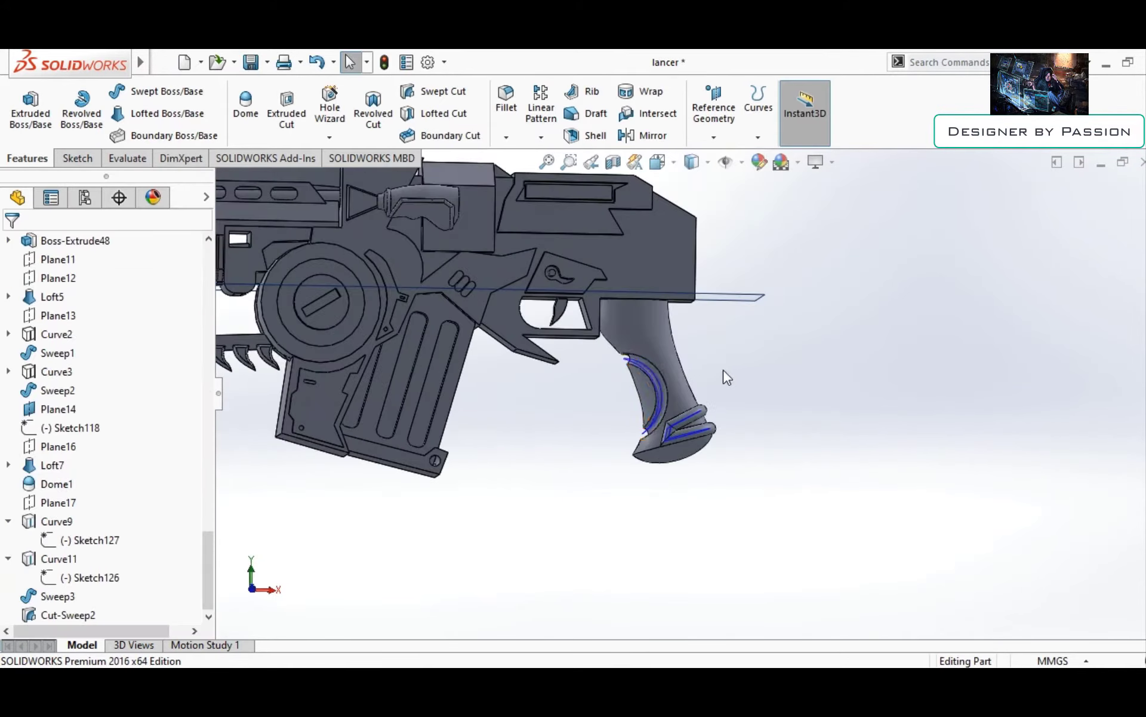
pyautogui.press('Return')
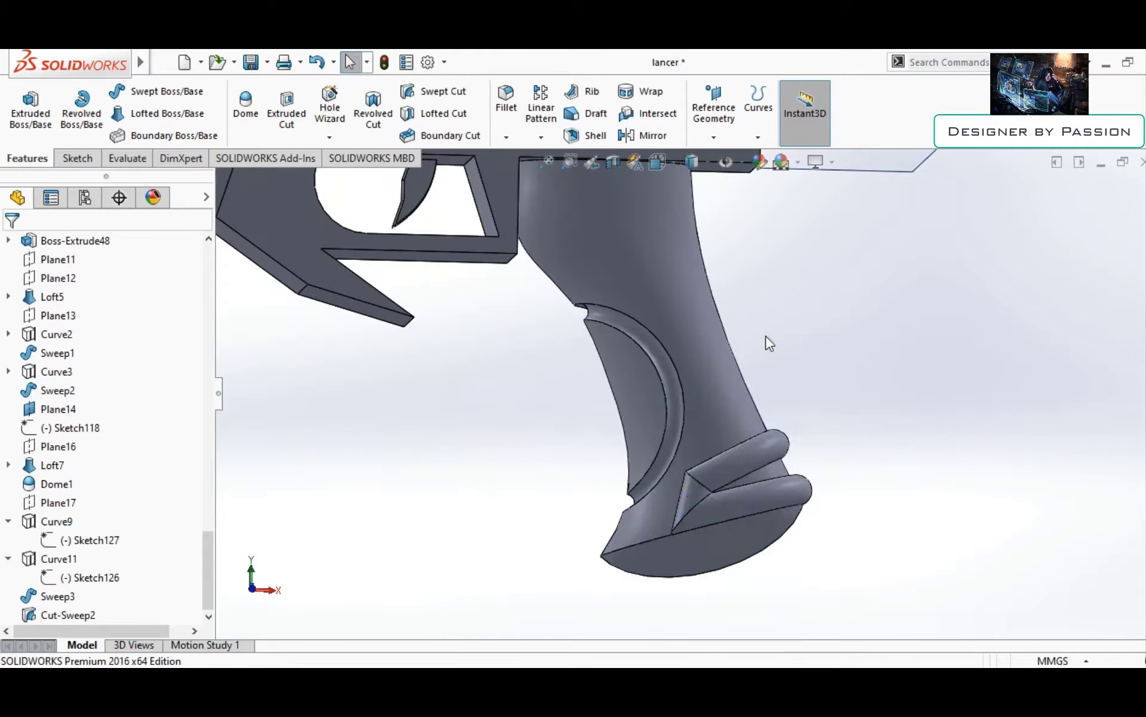
# Bring up the sketching tools to begin a sketch on the Front Plane
pyautogui.rightClick(715, 327)
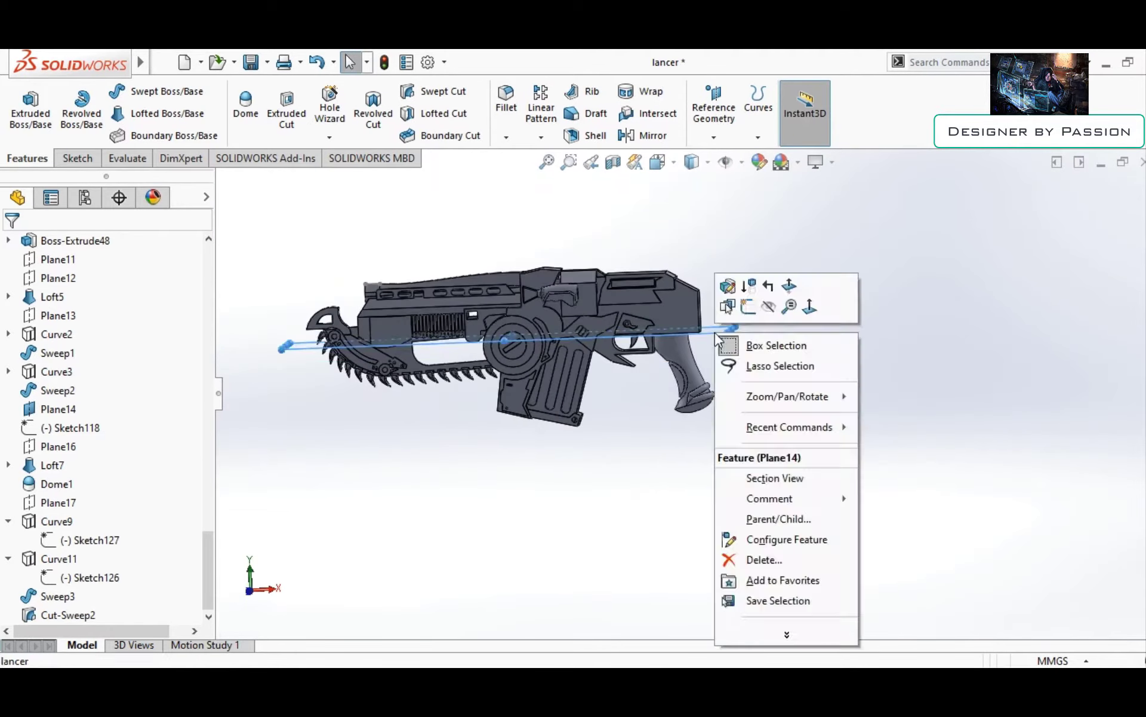
pyautogui.scroll(-3, 578, 264)
pyautogui.scroll(2, 708, 379)
pyautogui.scroll(2, 758, 285)
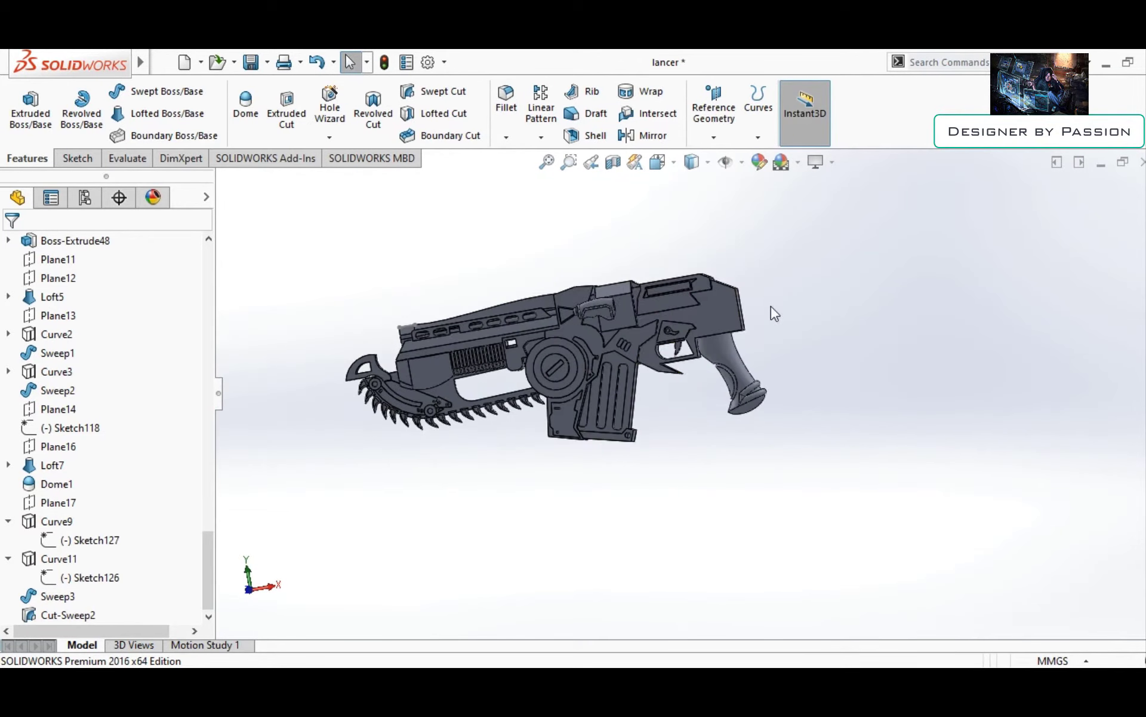
pyautogui.click(76, 158)
pyautogui.scroll(10, 54, 335)
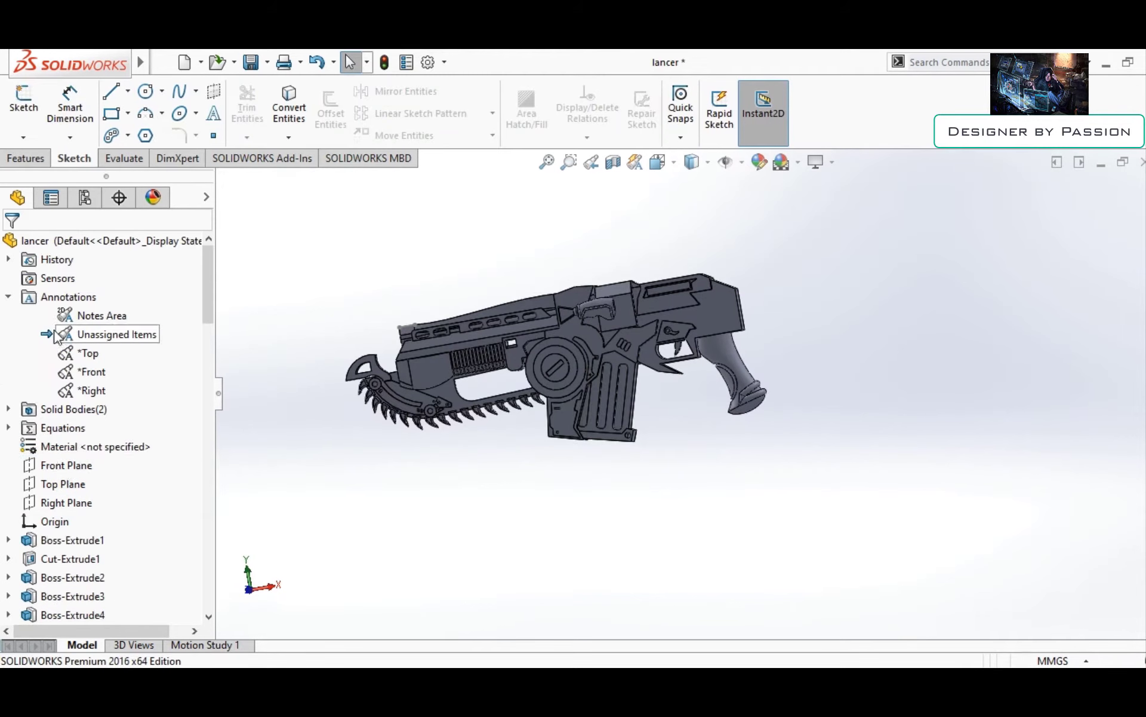
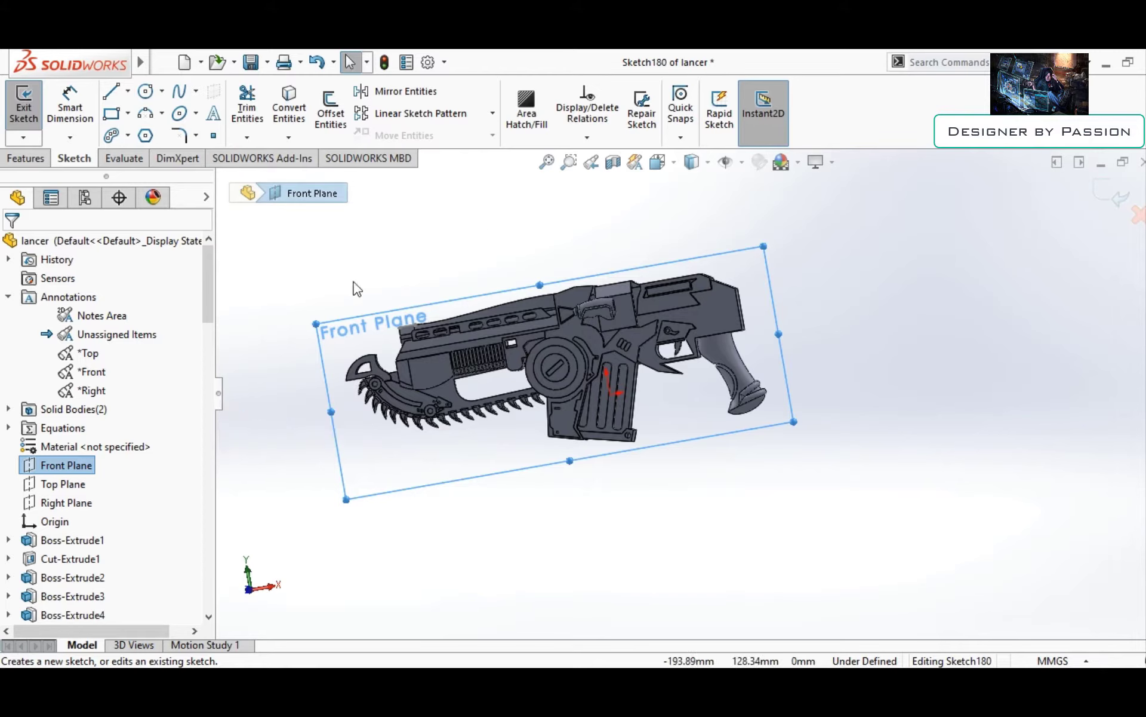
# Close Sketch180 and sketch a spline-and-line profile on the Front Plane
pyautogui.scroll(-3, 729, 266)
pyautogui.scroll(-10, 54, 492)
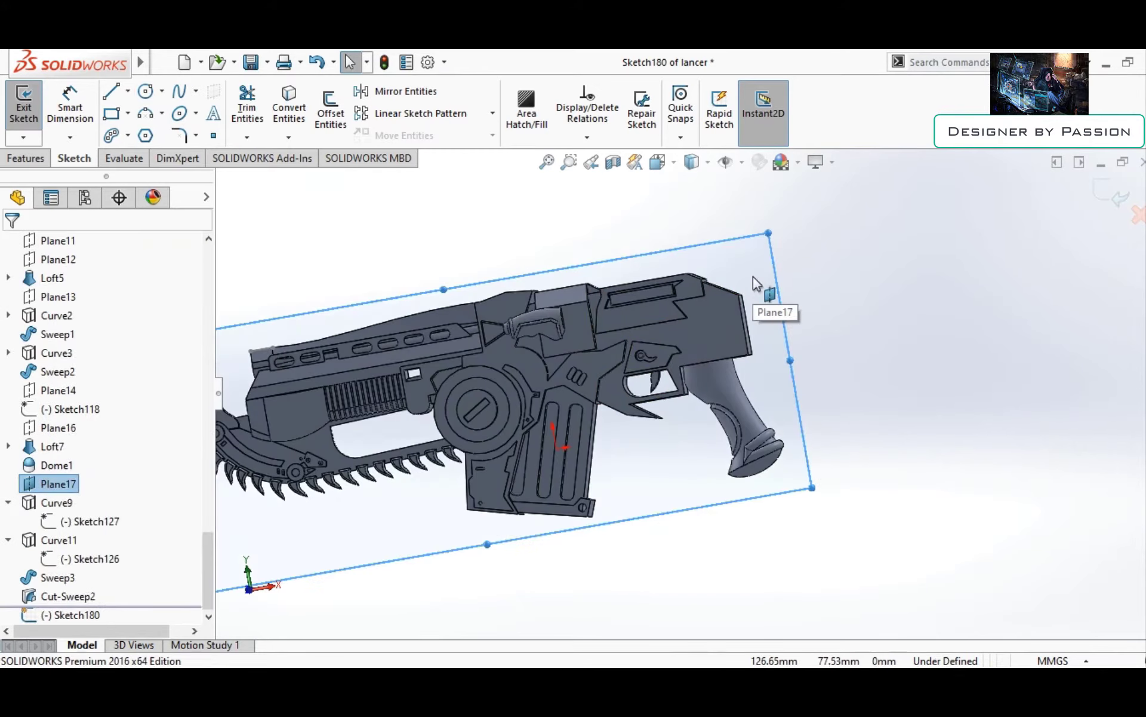
pyautogui.click(1112, 198)
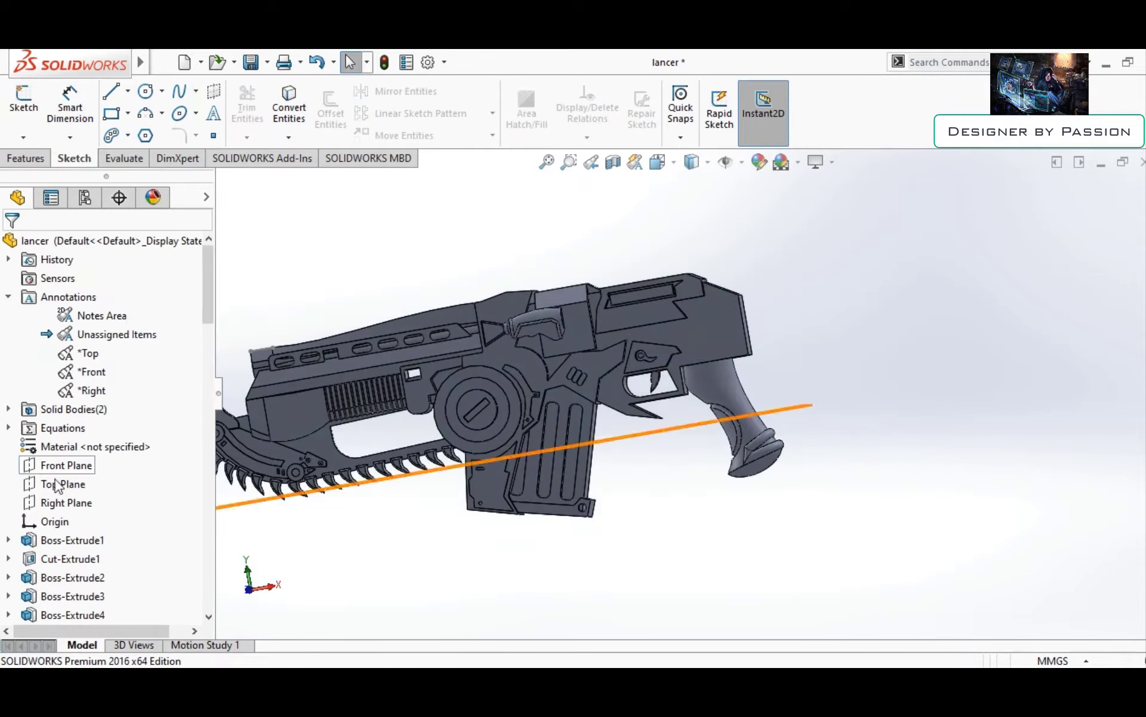
pyautogui.click(66, 464)
pyautogui.hotkey('ctrl', '8')
pyautogui.click(114, 104)
pyautogui.press('Escape')
pyautogui.press('s')
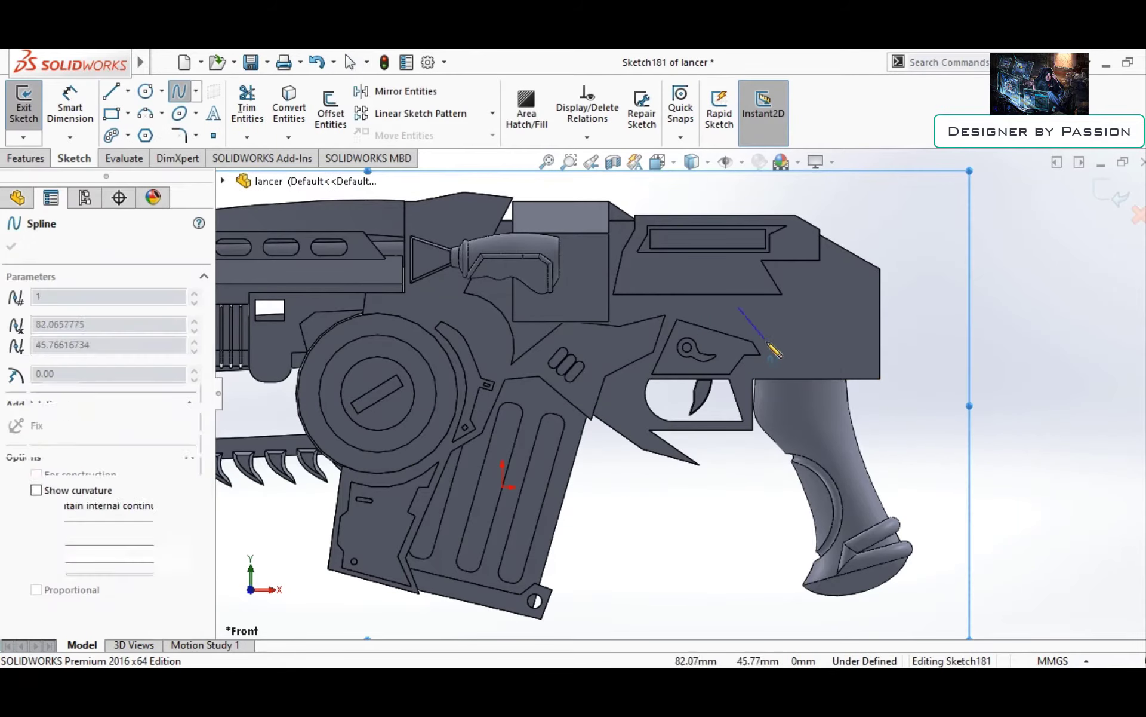
pyautogui.doubleClick(850, 403)
pyautogui.press('l')
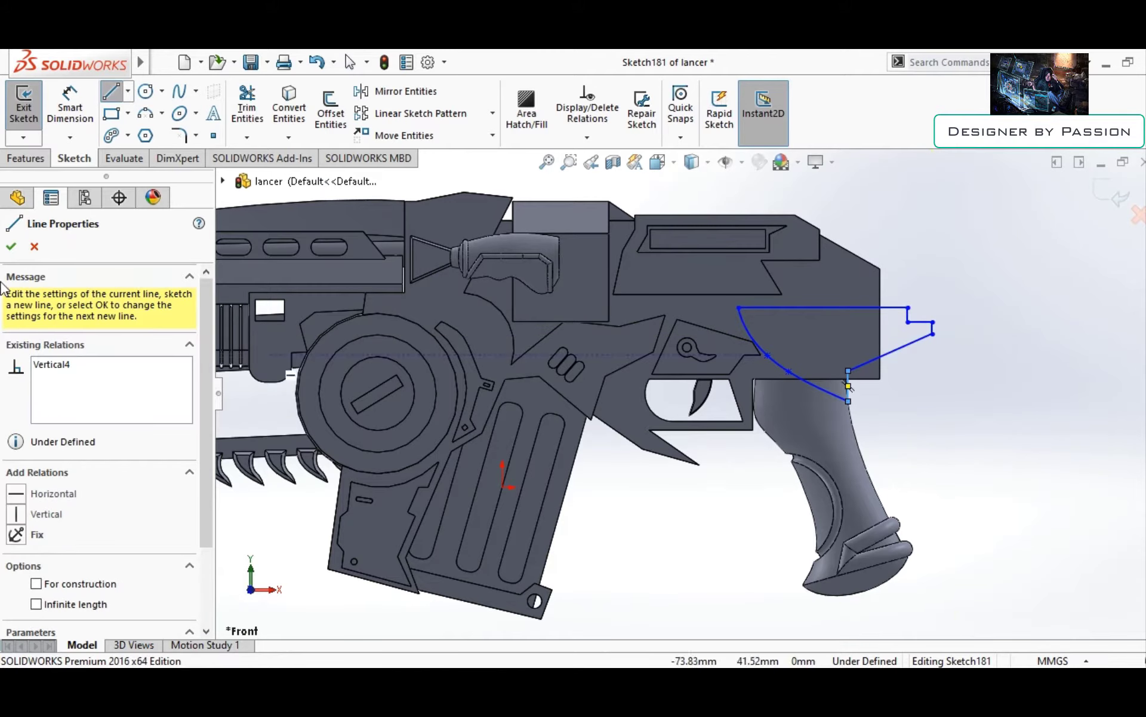
# Extrude the curved profile 30 mm mid-plane into a solid block
pyautogui.click(26, 158)
pyautogui.click(30, 105)
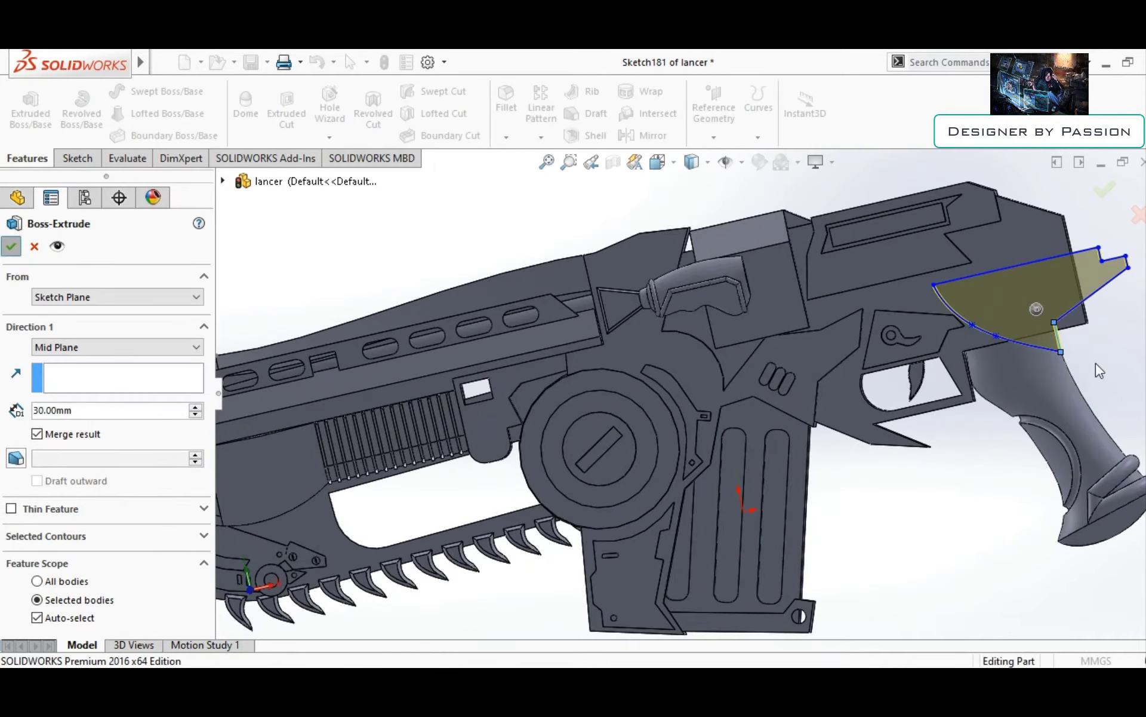
pyautogui.press('Return')
pyautogui.moveTo(1100, 371); pyautogui.dragTo(1037, 359, button='middle')
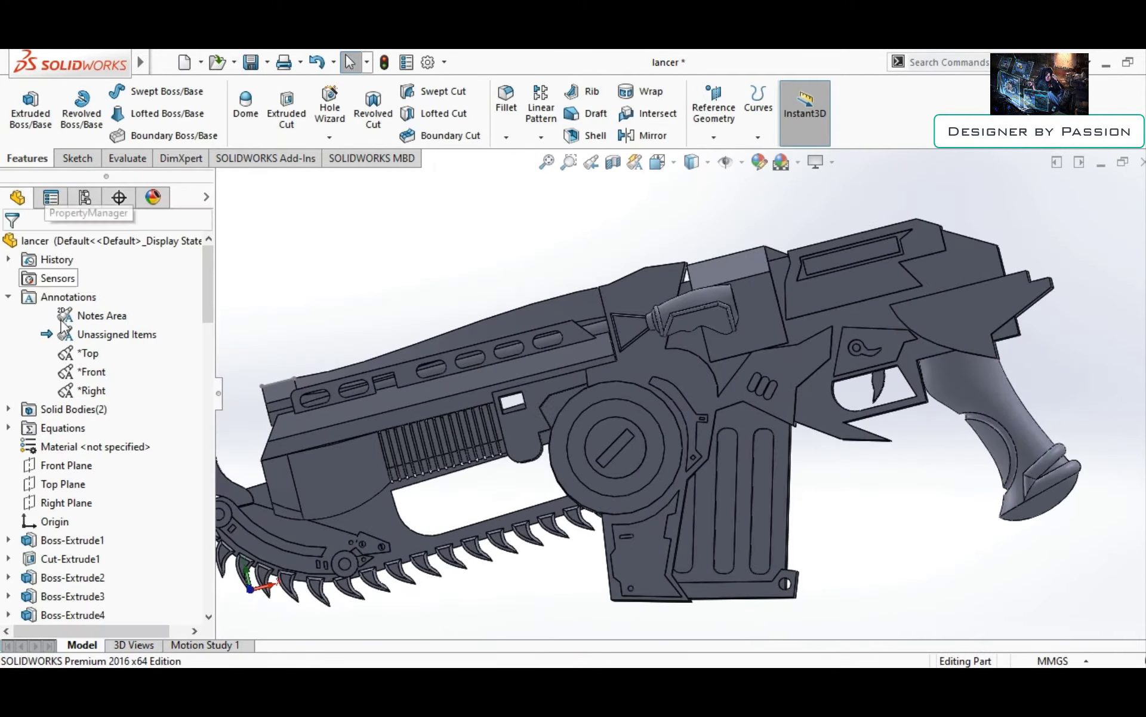
# Round one edge of the new block with a 15 mm fillet
pyautogui.rightClick(59, 376)
pyautogui.click(84, 384)
pyautogui.click(247, 107)
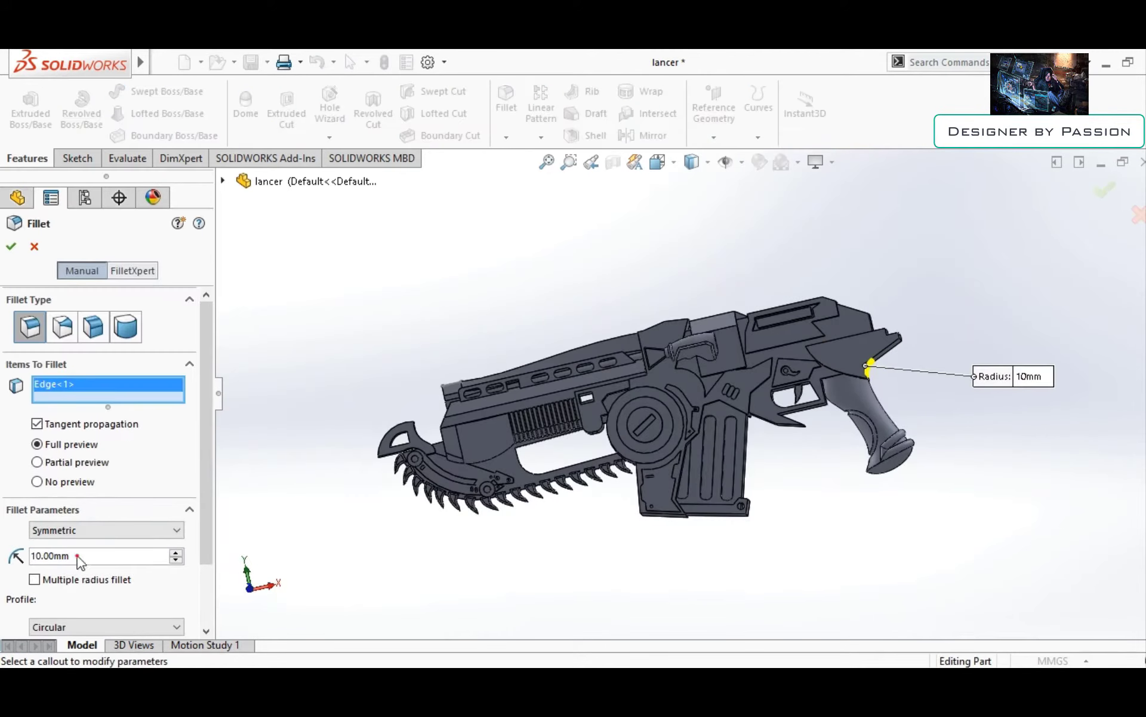
pyautogui.doubleClick(79, 561)
pyautogui.write('15')
pyautogui.press('Return')
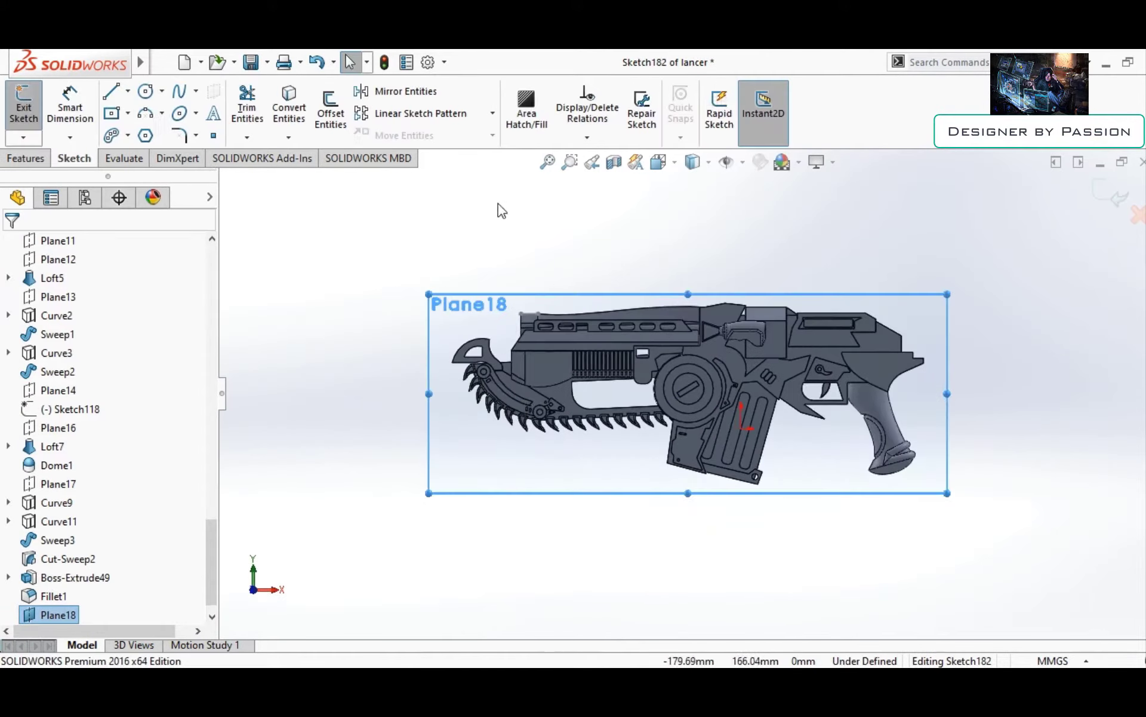
# Reopen groove profile Sketch49 and dimension the rectangle width to 0.87
pyautogui.press('Escape')
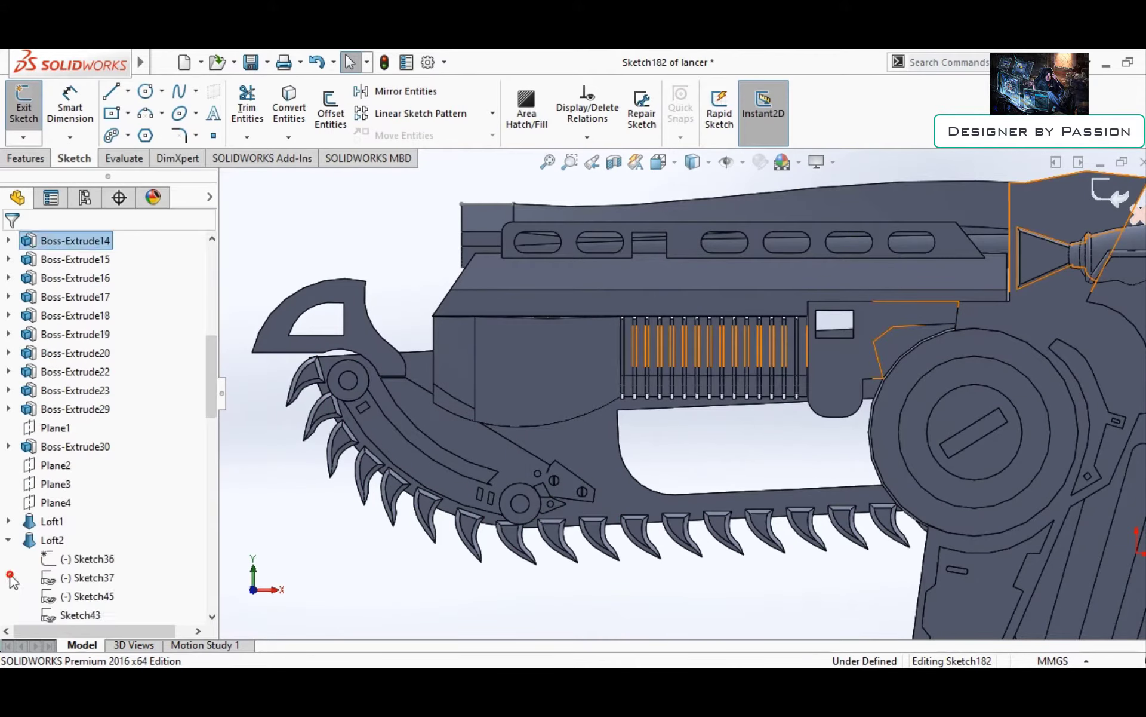
pyautogui.scroll(-3, 24, 567)
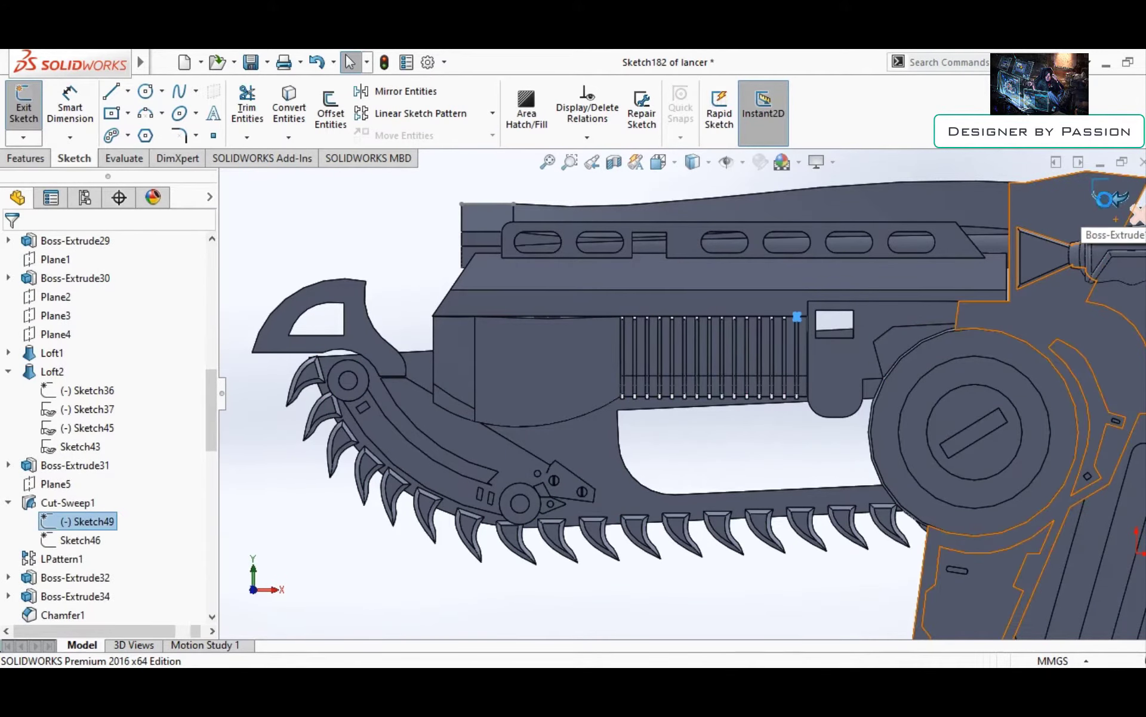
pyautogui.rightClick(90, 521)
pyautogui.click(95, 384)
pyautogui.scroll(-5, 747, 362)
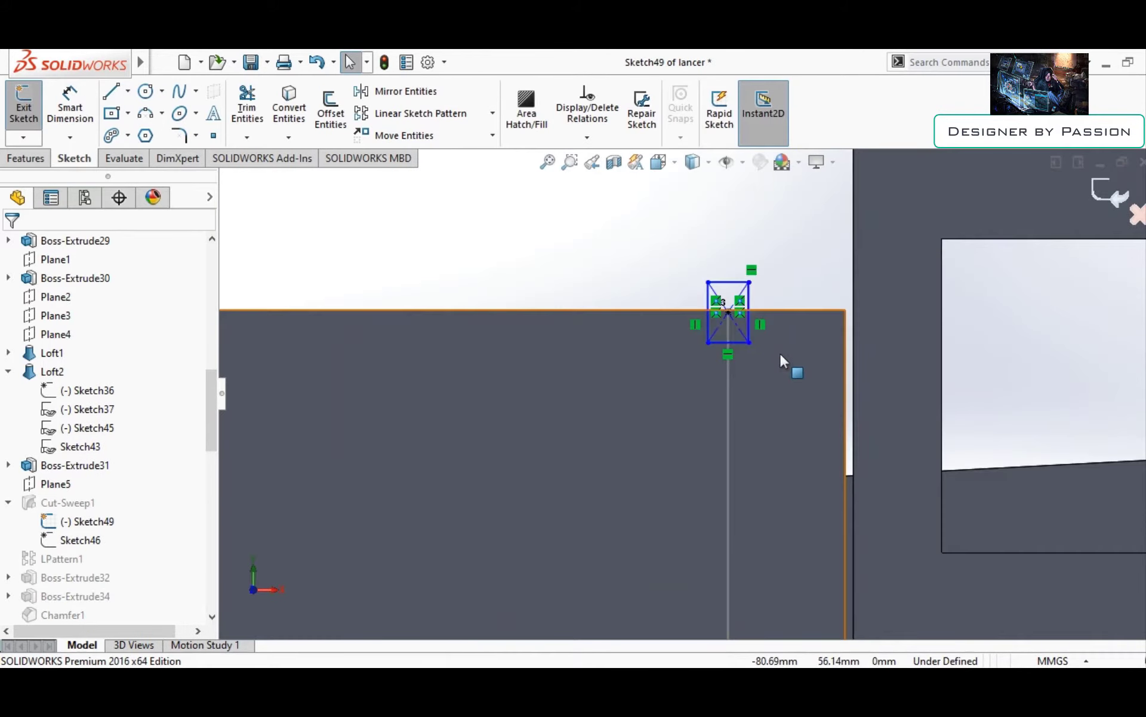
pyautogui.press('d')
pyautogui.click(750, 282)
pyautogui.click(708, 282)
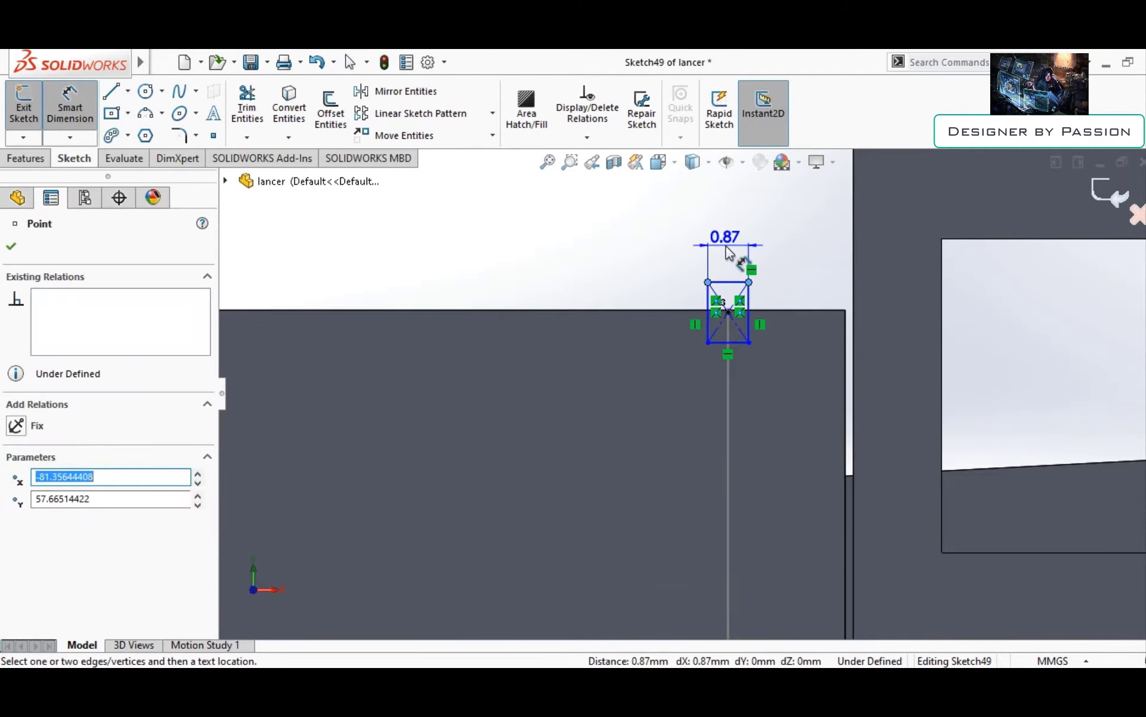
pyautogui.click(720, 250)
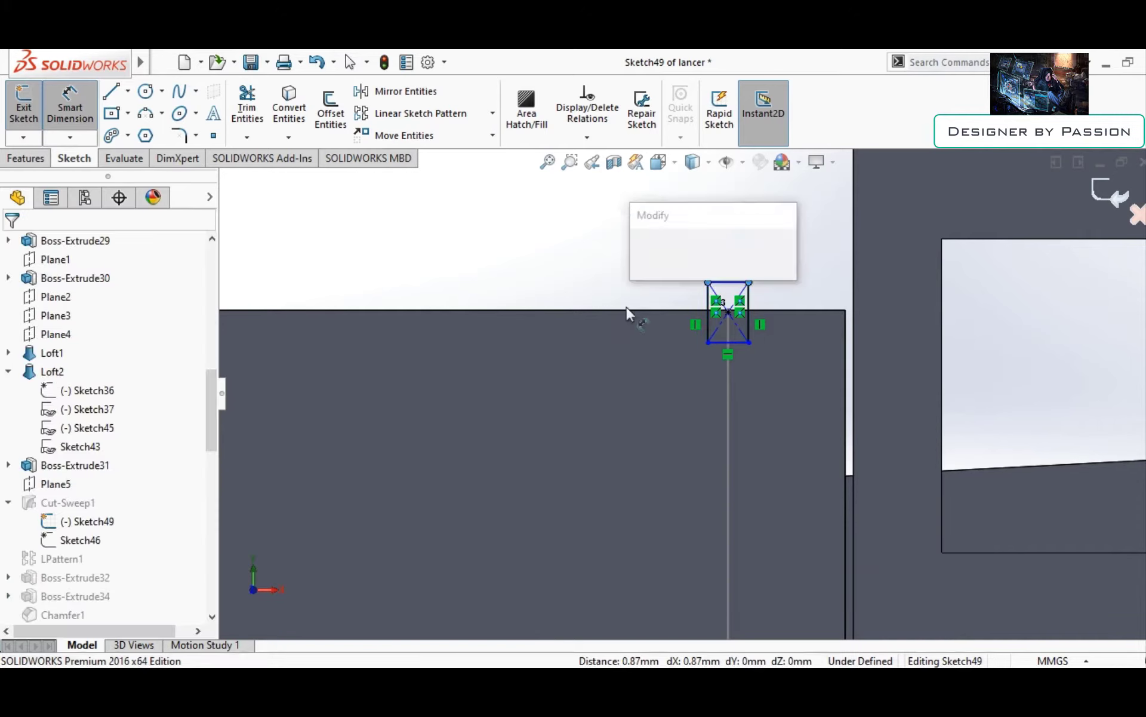
pyautogui.press('Return')
# Dimension the rectangle height to 1.29, exit the sketch, and edit LPattern1
pyautogui.press('Escape')
pyautogui.press('d')
pyautogui.click(749, 342)
pyautogui.click(748, 281)
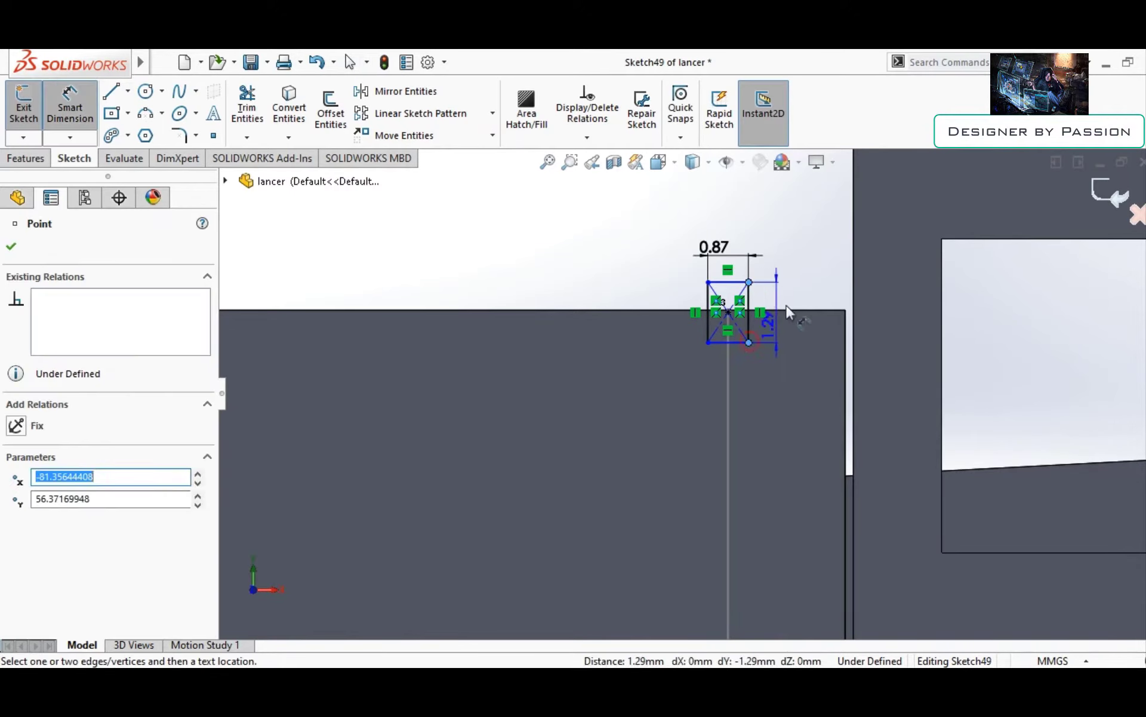
pyautogui.click(794, 298)
pyautogui.press('Return')
pyautogui.press('Escape')
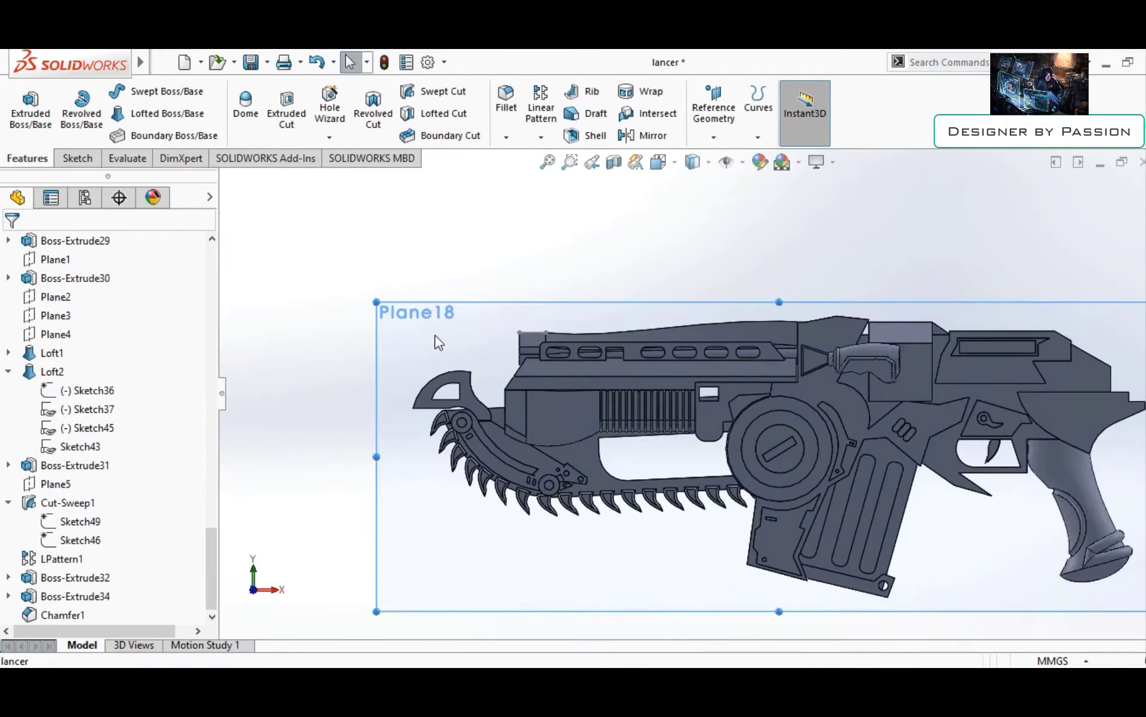
pyautogui.click(1101, 197)
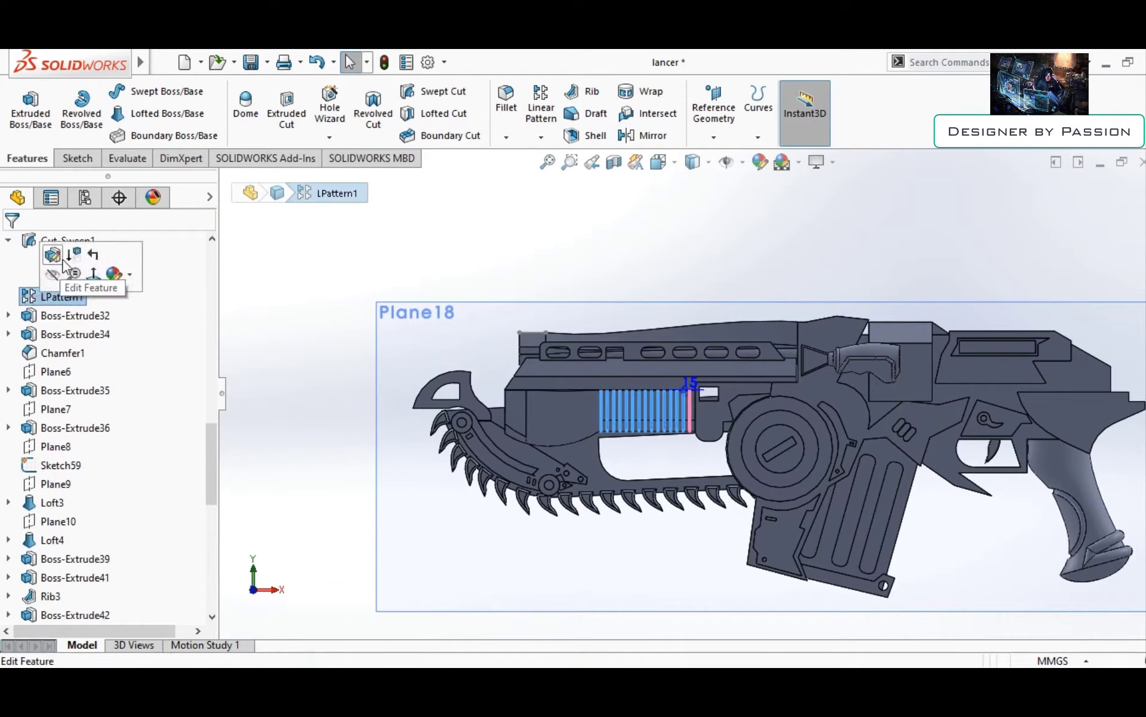
pyautogui.click(63, 262)
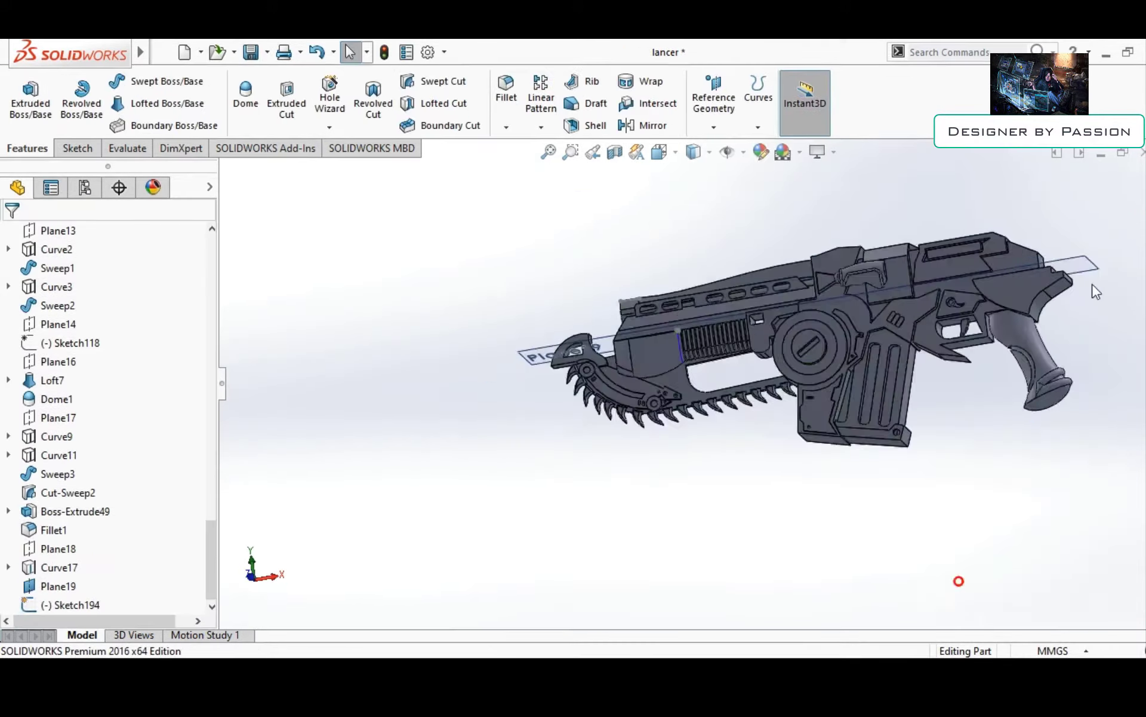
# Sketch a stepped line outline at the receiver's rear on the Front Plane
pyautogui.rightClick(56, 361)
pyautogui.click(90, 333)
pyautogui.scroll(-3, 960, 341)
pyautogui.click(112, 82)
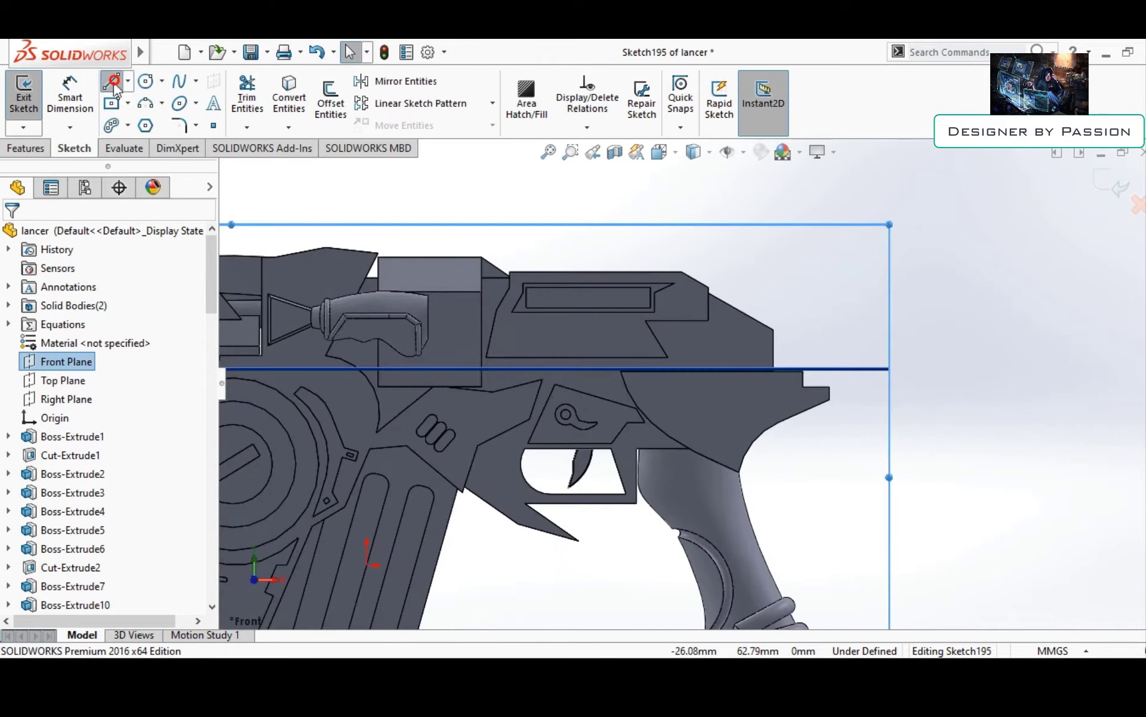
pyautogui.click(773, 329)
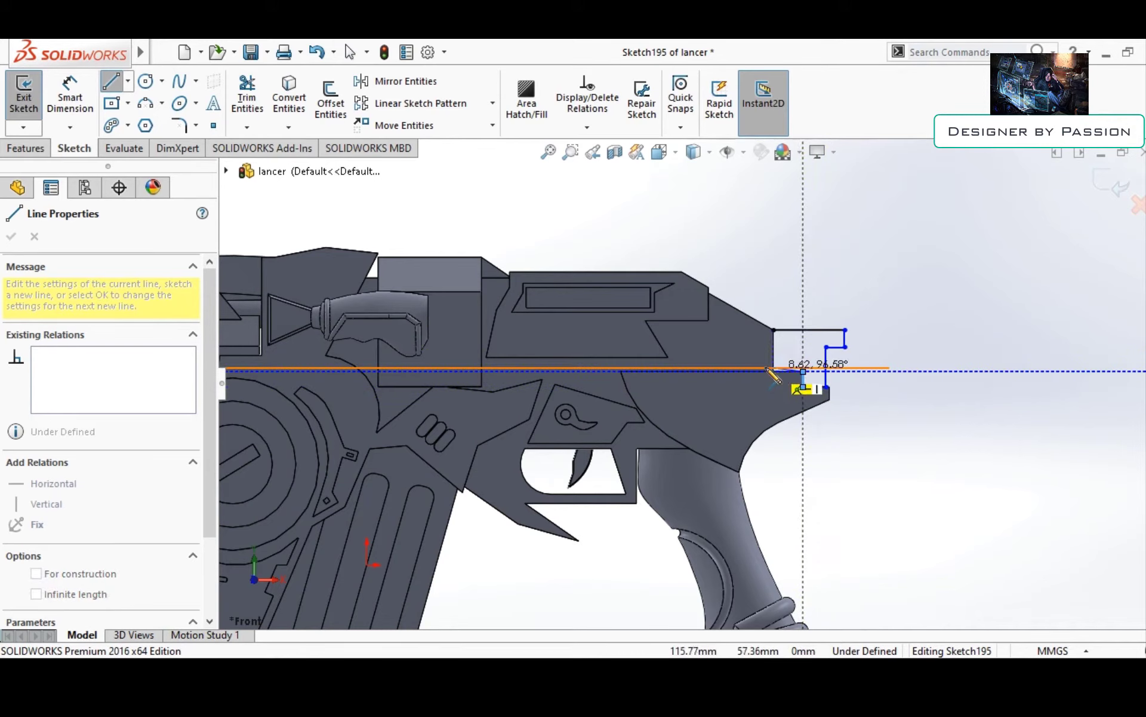
pyautogui.scroll(-3, 758, 382)
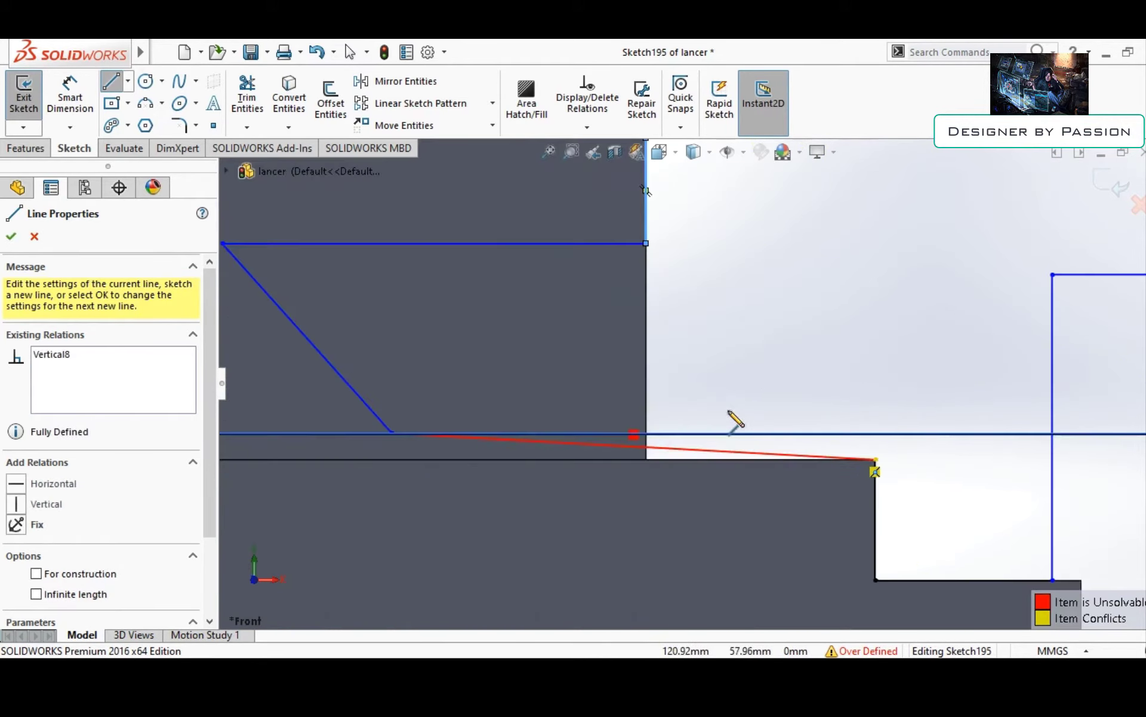
pyautogui.scroll(2, 725, 414)
pyautogui.scroll(-3, 776, 424)
pyautogui.rightClick(787, 431)
pyautogui.moveTo(787, 431); pyautogui.dragTo(731, 355, button='middle')
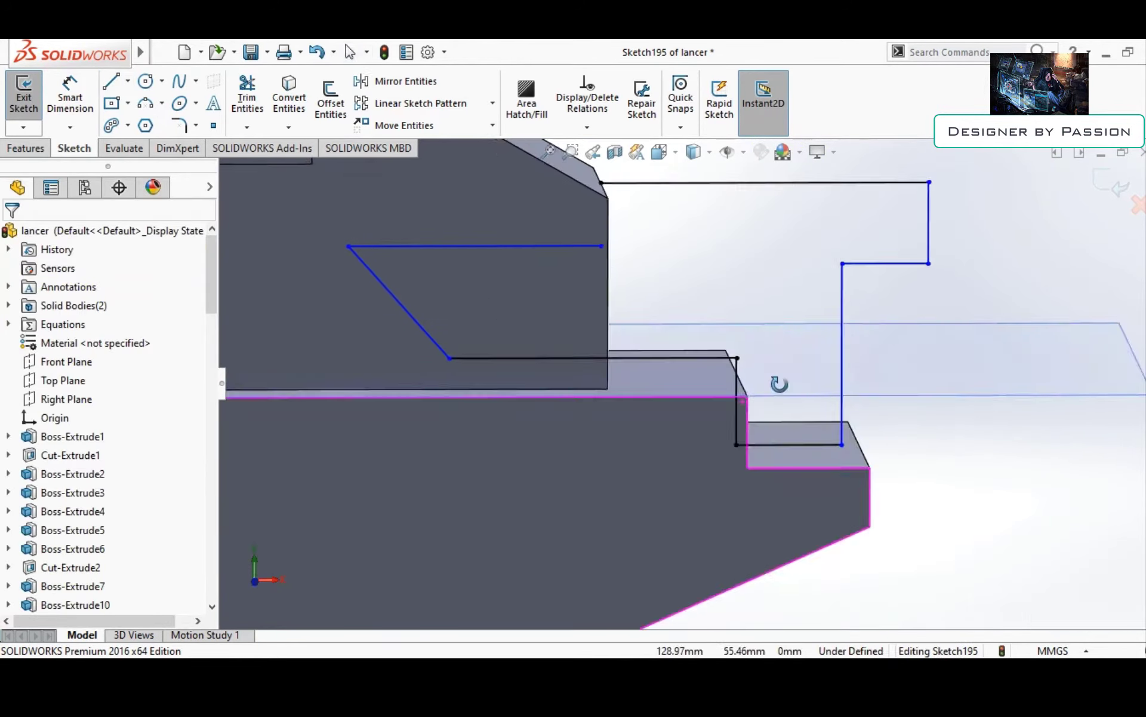
pyautogui.hotkey('ctrl', '8')
# Add a small inset rectangle inside the outline and exit the sketch
pyautogui.press('l')
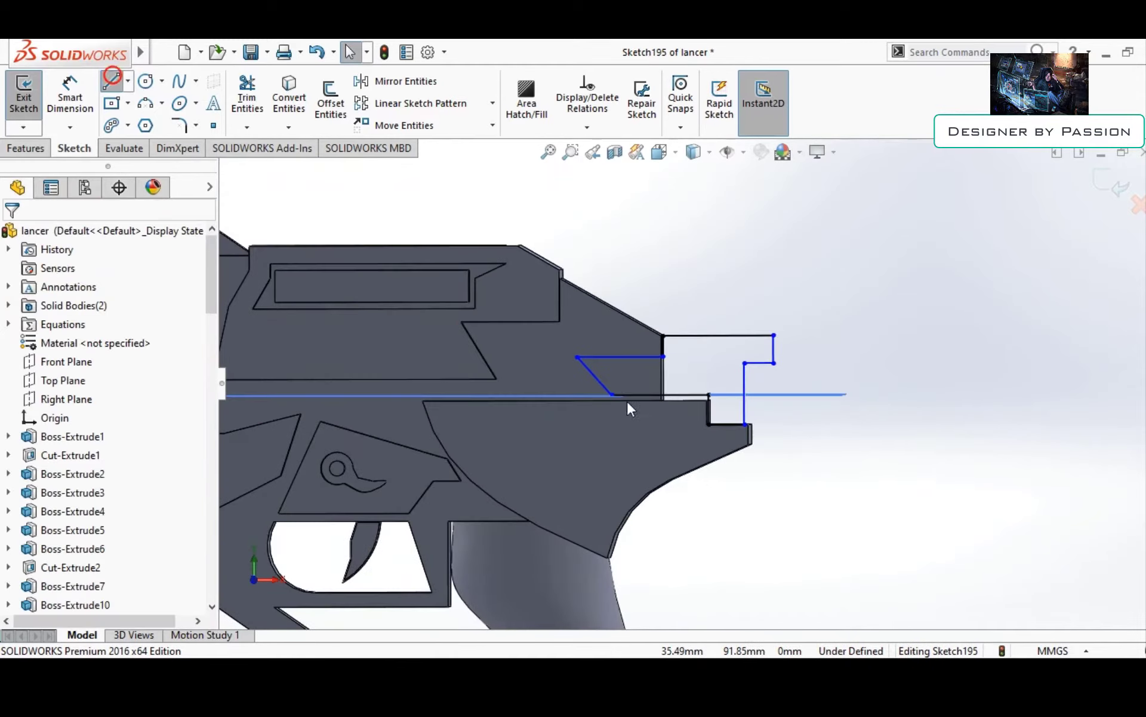
pyautogui.press('r')
pyautogui.scroll(3, 627, 389)
pyautogui.moveTo(615, 367); pyautogui.dragTo(703, 397)
pyautogui.scroll(3, 717, 281)
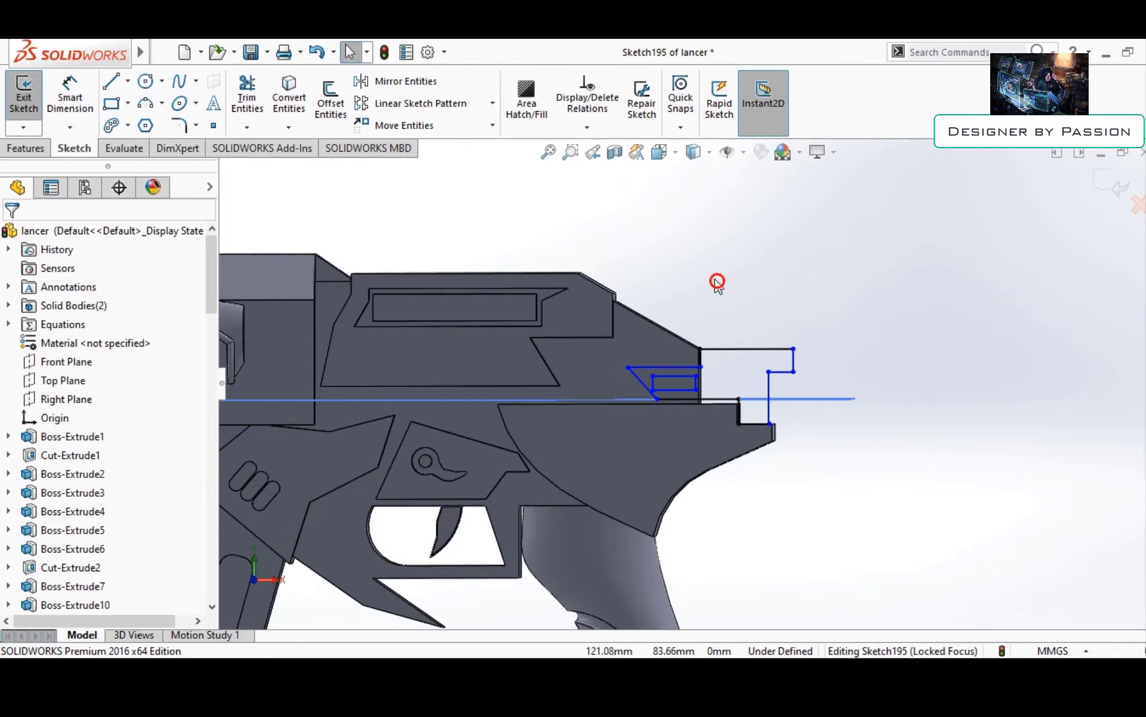
pyautogui.click(1110, 182)
# Extrude the outline 10 mm mid-plane into Boss-Extrude50, then start a fillet
pyautogui.click(30, 96)
pyautogui.click(111, 338)
pyautogui.click(66, 412)
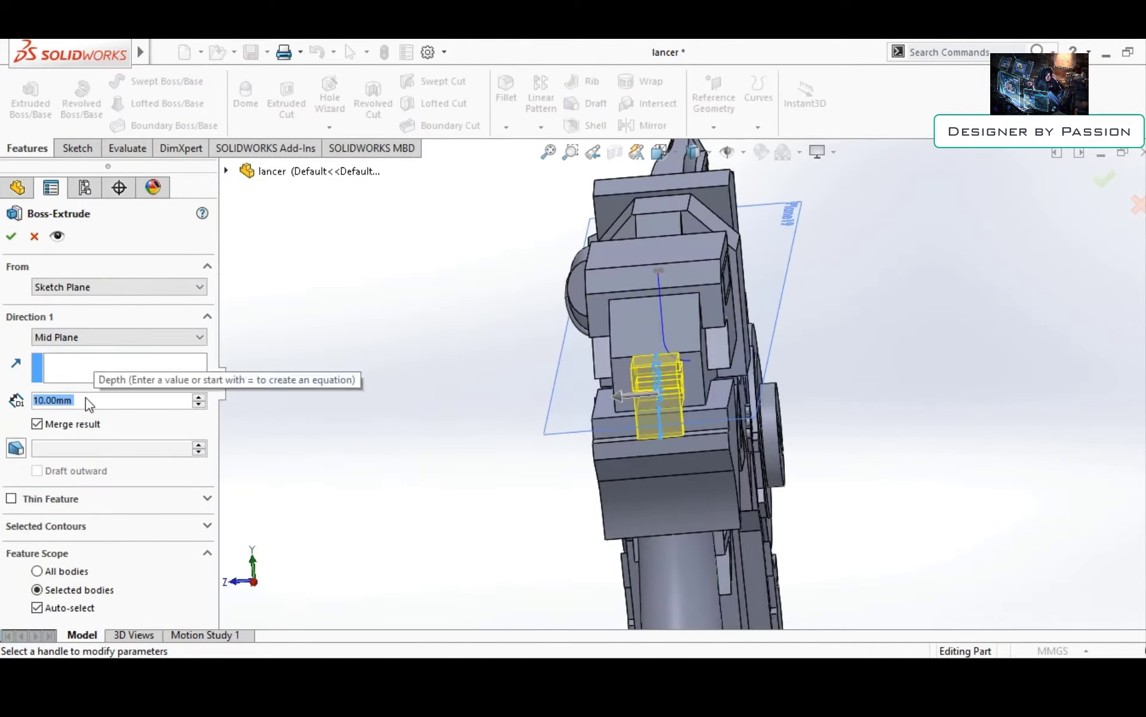
pyautogui.press('Return')
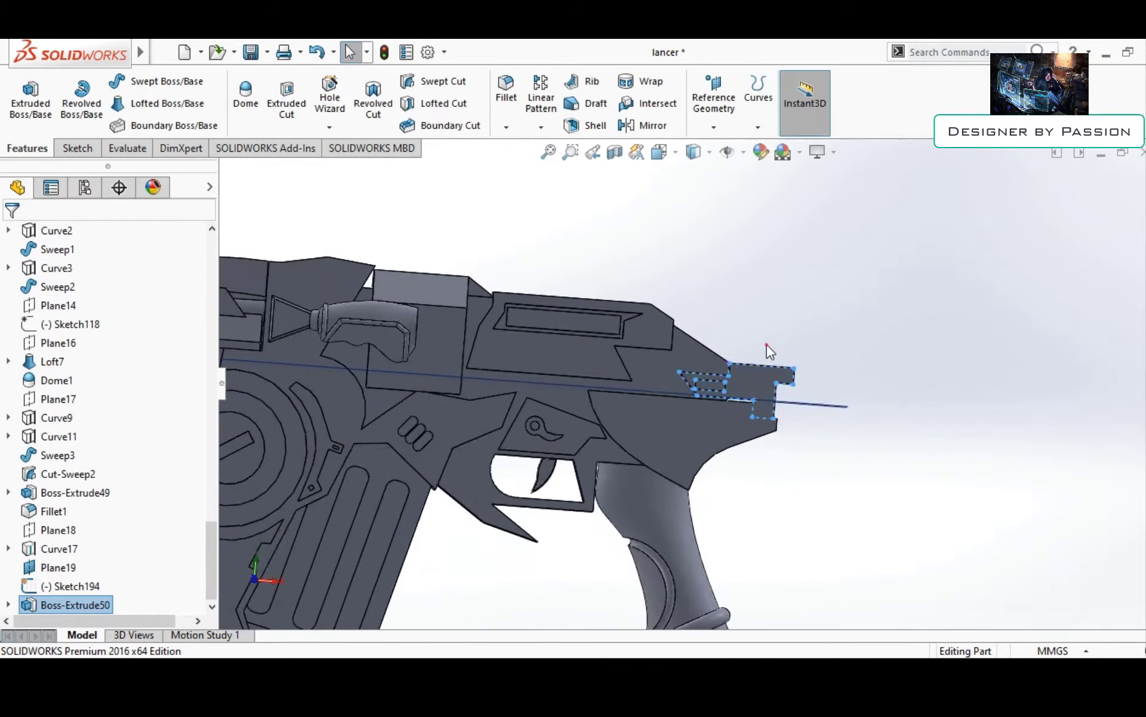
pyautogui.scroll(5, 689, 448)
pyautogui.scroll(-5, 689, 448)
pyautogui.scroll(5, 720, 358)
pyautogui.click(506, 89)
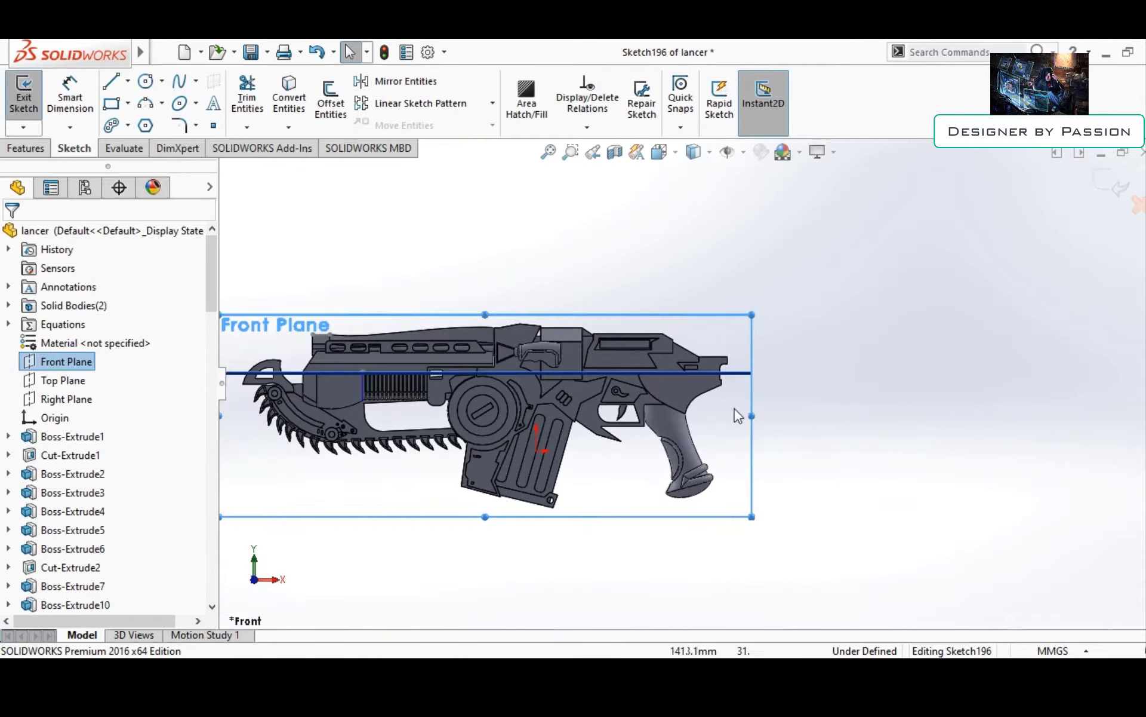
# Sketch the stock's lines, bottom edge, and curved underside arcs
pyautogui.click(111, 82)
pyautogui.click(727, 356)
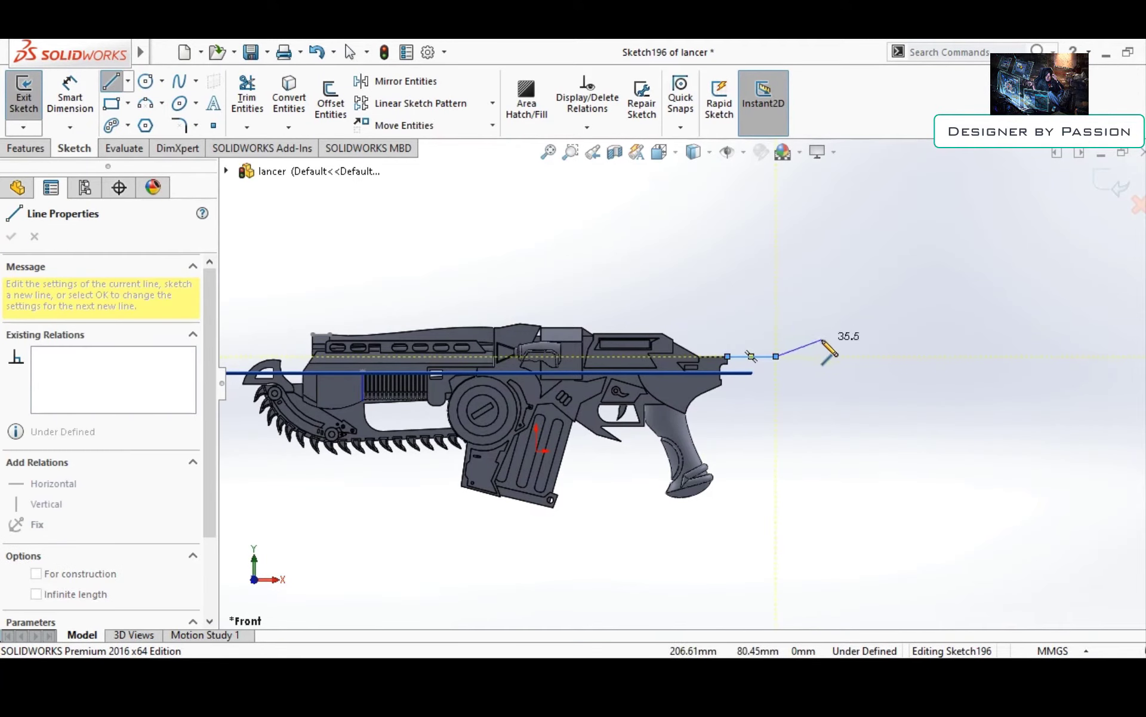
pyautogui.press('Escape')
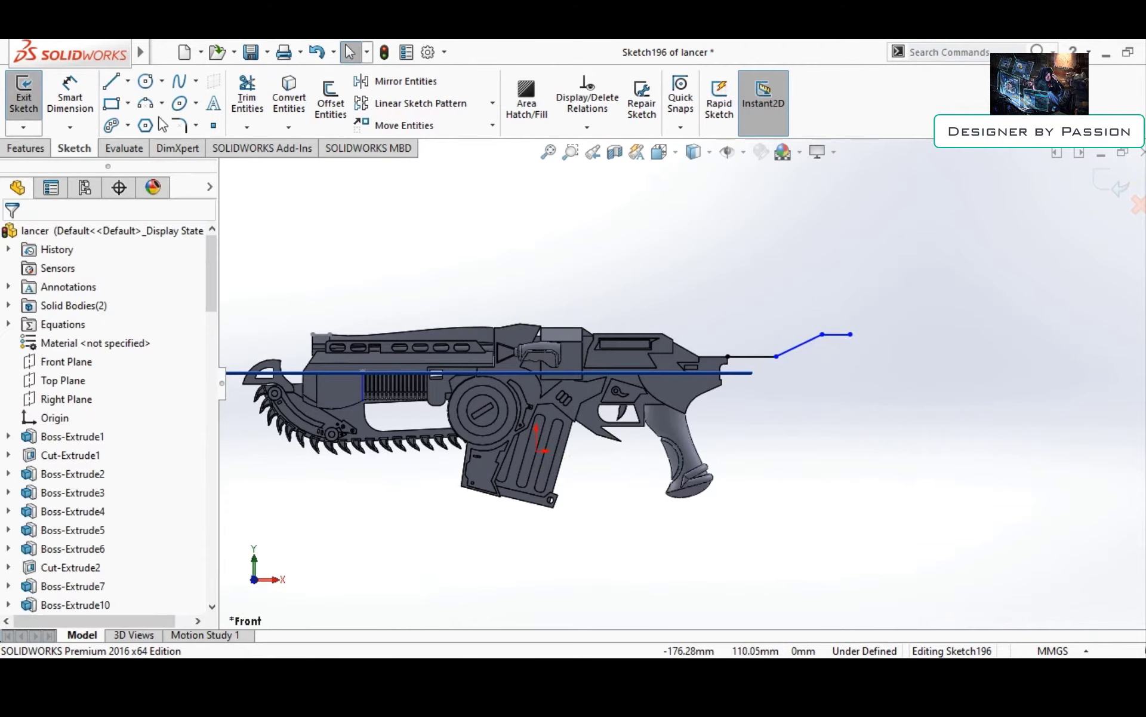
pyautogui.press('a')
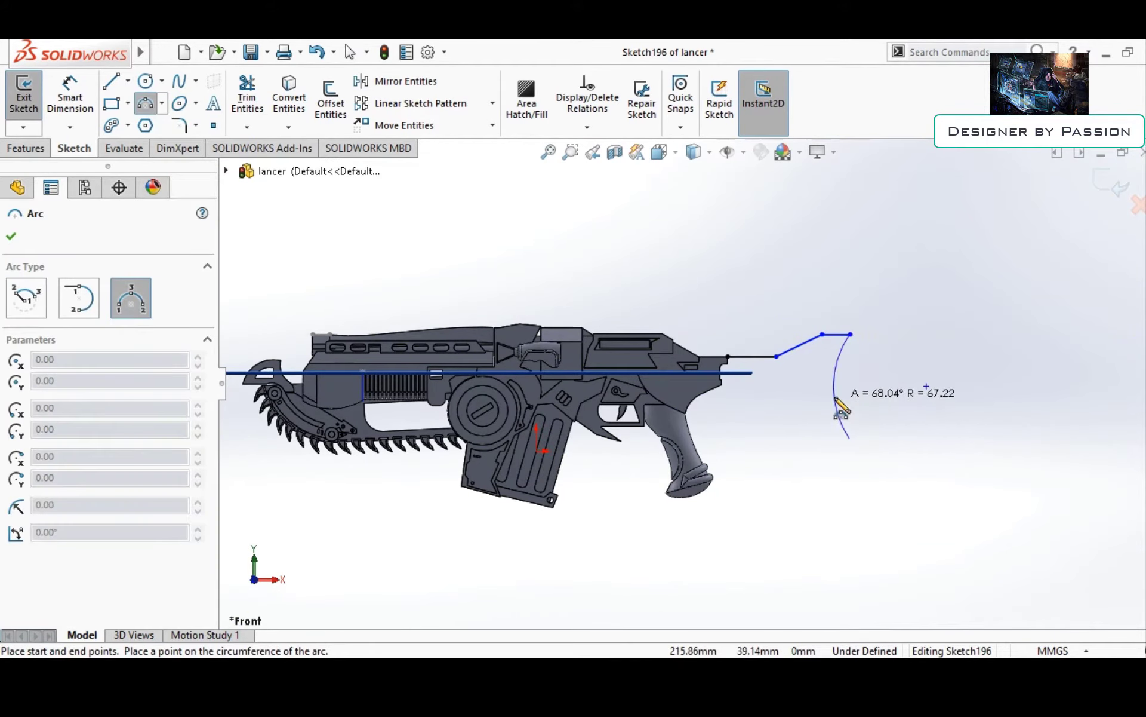
pyautogui.click(840, 412)
pyautogui.press('Escape')
pyautogui.press('l')
pyautogui.click(850, 438)
pyautogui.click(806, 437)
pyautogui.press('Escape')
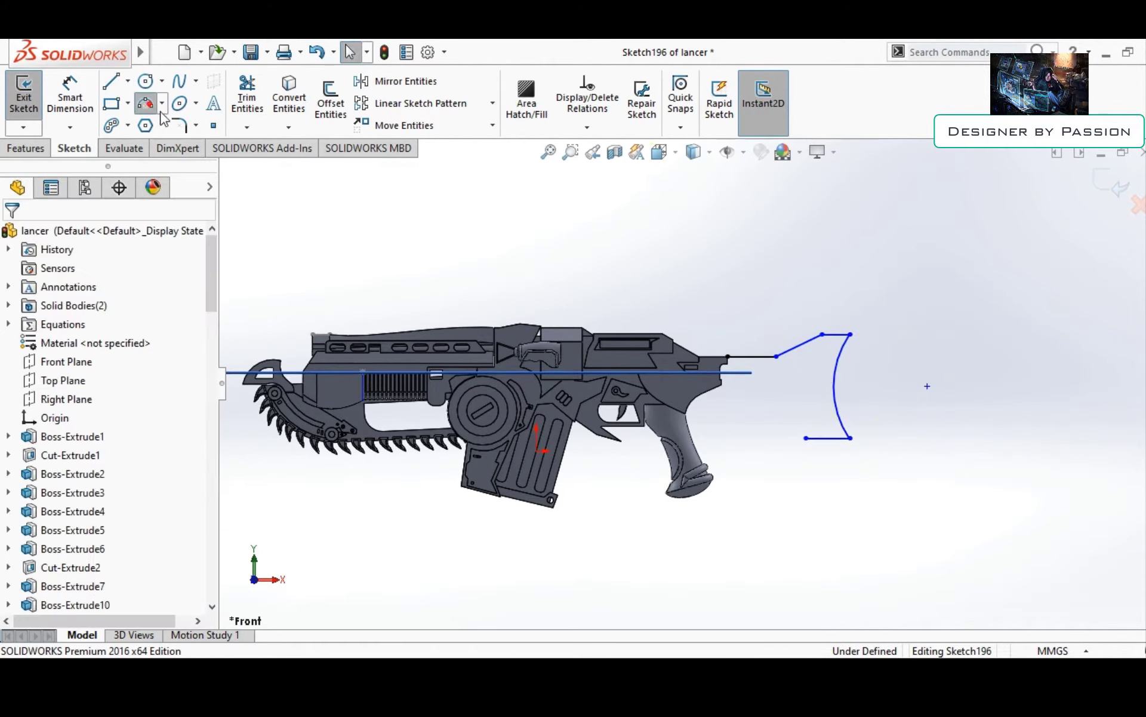
pyautogui.click(145, 103)
pyautogui.click(806, 438)
pyautogui.click(754, 396)
pyautogui.press('Escape')
# Close the stock outline with lines at the joint and finish the sketch
pyautogui.scroll(-3, 746, 385)
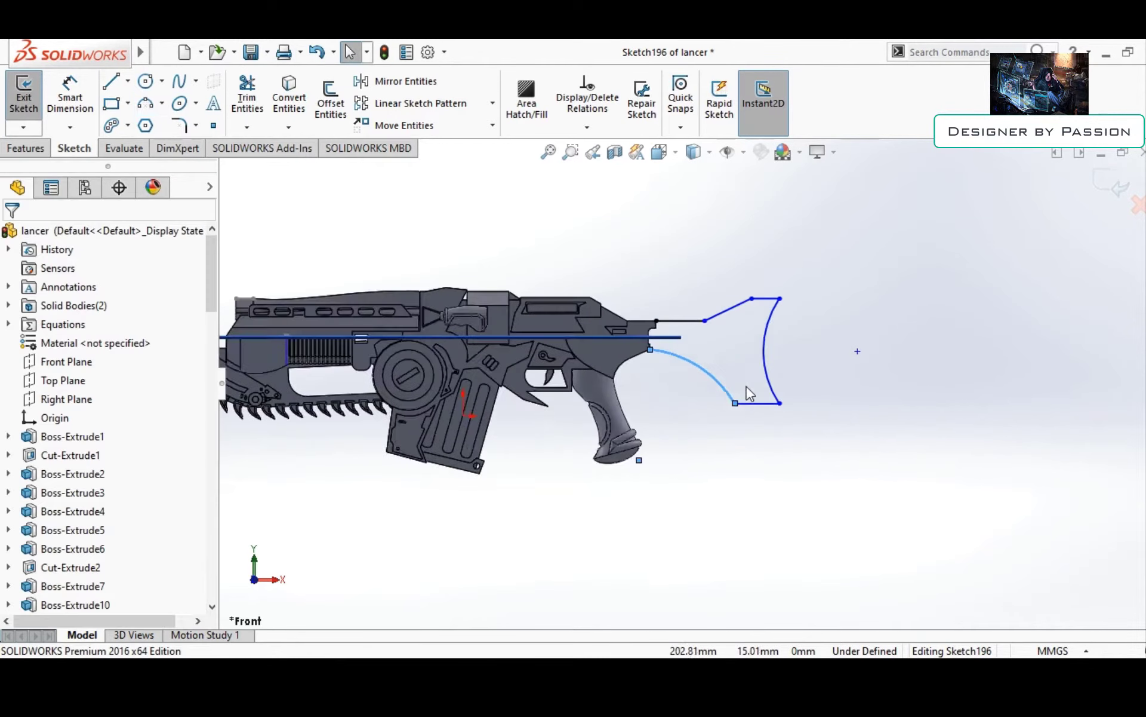
pyautogui.scroll(-3, 726, 353)
pyautogui.scroll(2, 725, 356)
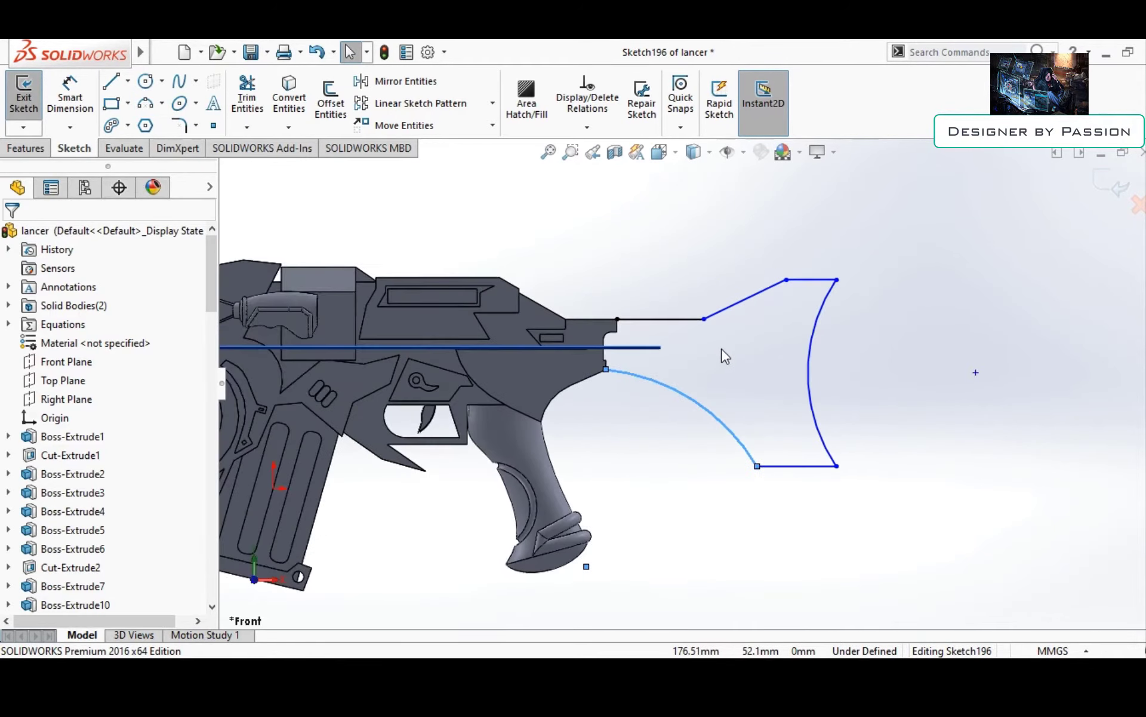
pyautogui.scroll(-4, 618, 334)
pyautogui.press('l')
pyautogui.click(615, 286)
pyautogui.click(572, 285)
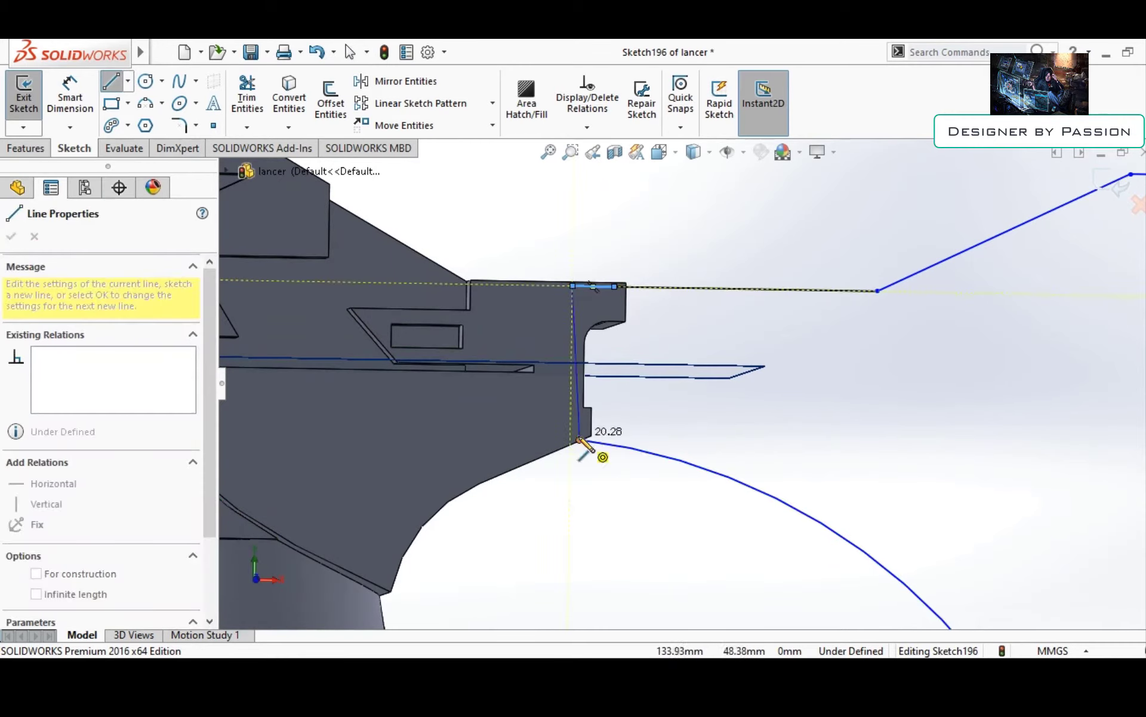
pyautogui.click(580, 439)
pyautogui.press('f')
# Extrude the stock outline 15 mm mid-plane
pyautogui.click(30, 98)
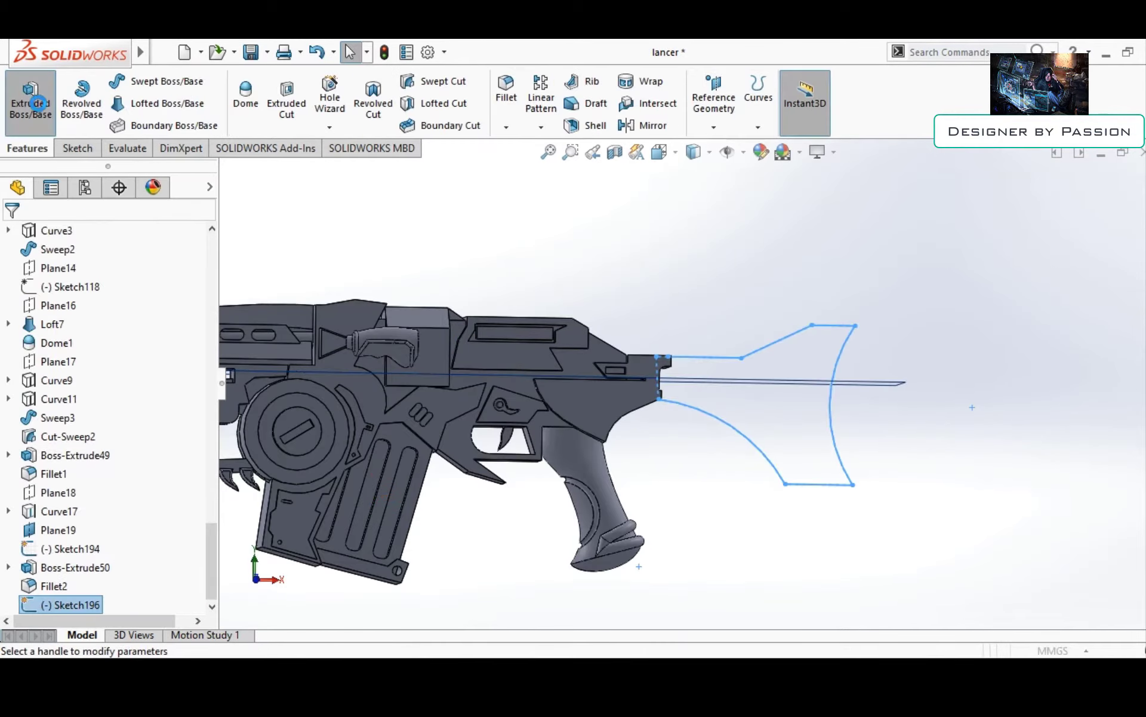
pyautogui.click(119, 336)
pyautogui.click(137, 423)
pyautogui.click(62, 405)
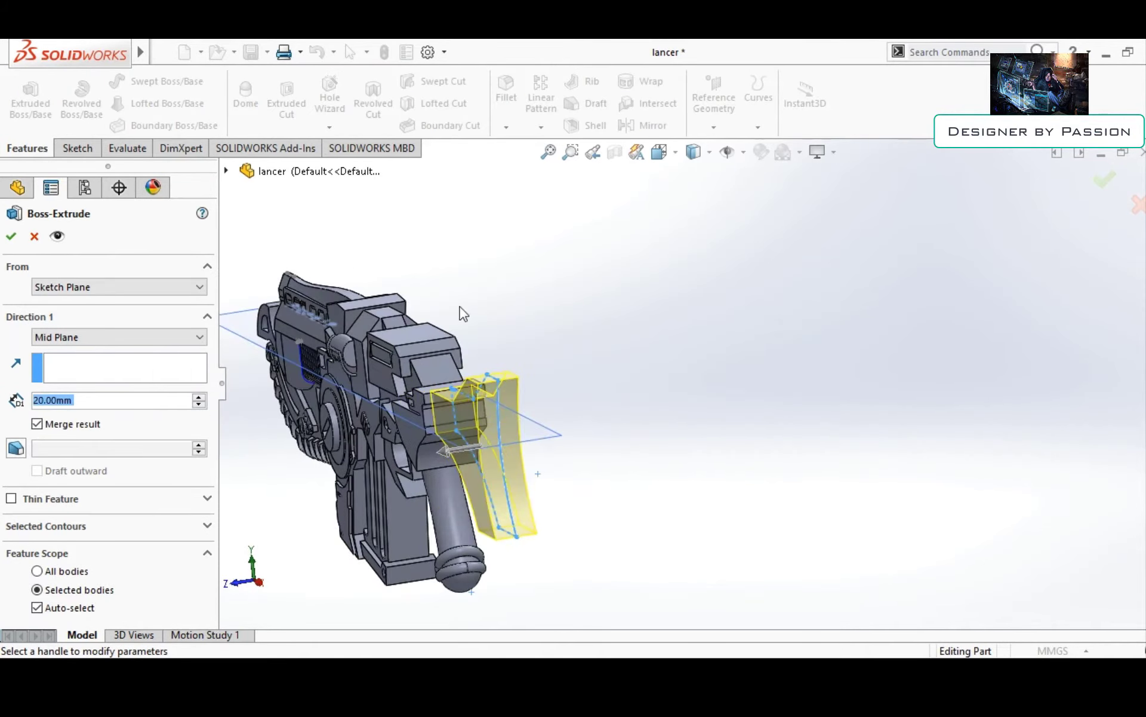
pyautogui.moveTo(461, 312); pyautogui.dragTo(538, 344, button='middle')
pyautogui.write('15')
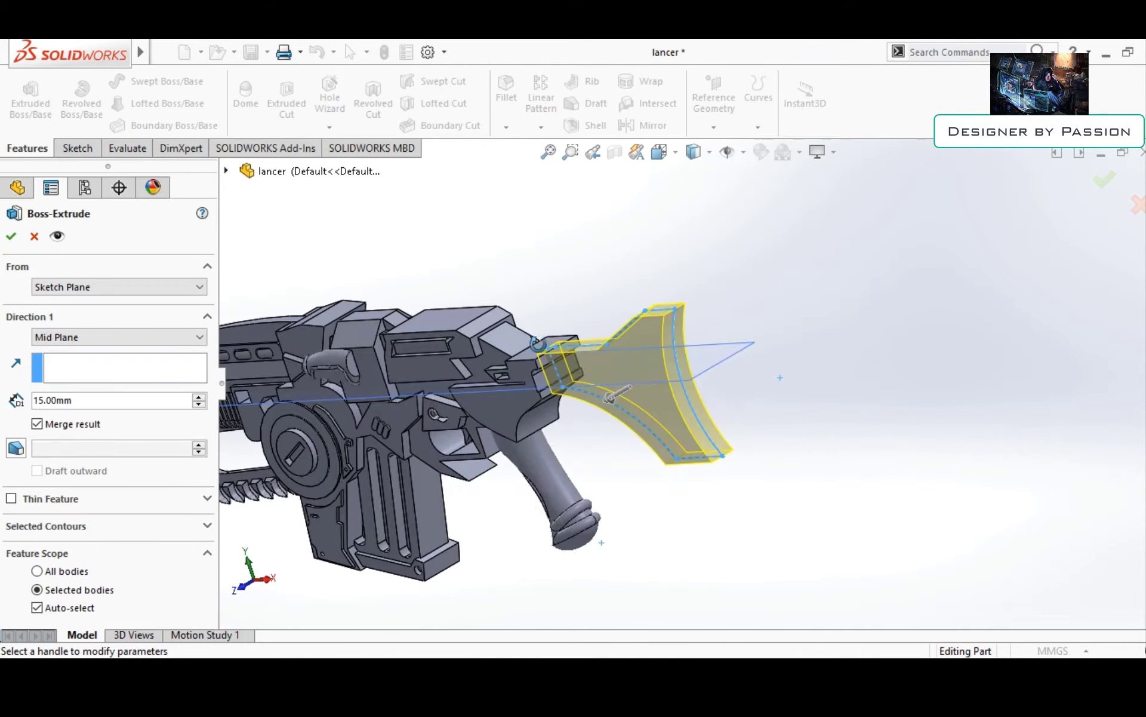
pyautogui.press('Return')
pyautogui.moveTo(704, 289); pyautogui.dragTo(835, 302, button='middle')
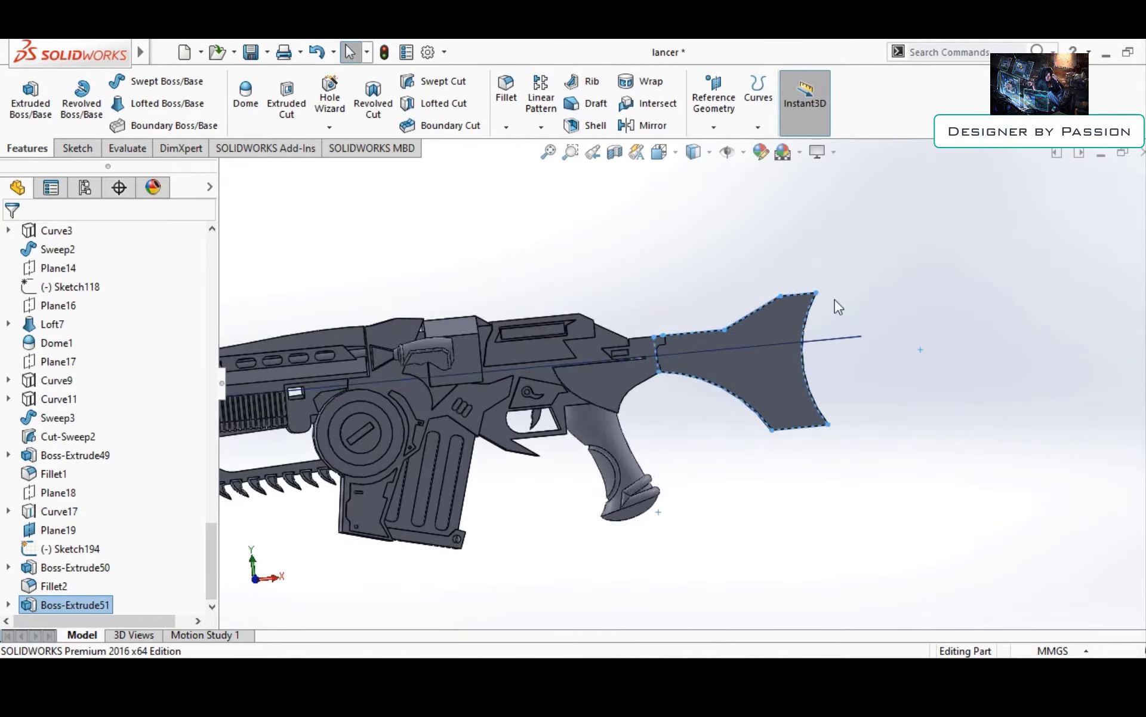
pyautogui.scroll(-3, 835, 302)
# Round the stock's lower edge with a 15 mm fillet
pyautogui.click(506, 88)
pyautogui.click(716, 421)
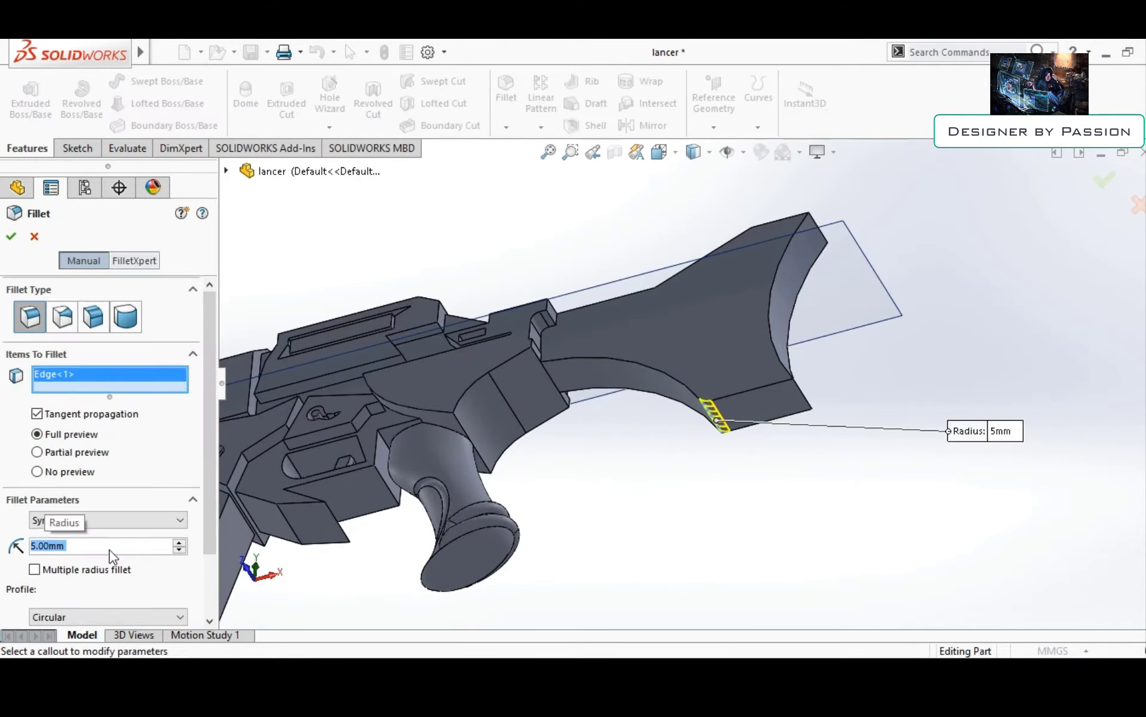
pyautogui.moveTo(567, 537); pyautogui.dragTo(673, 553, button='middle')
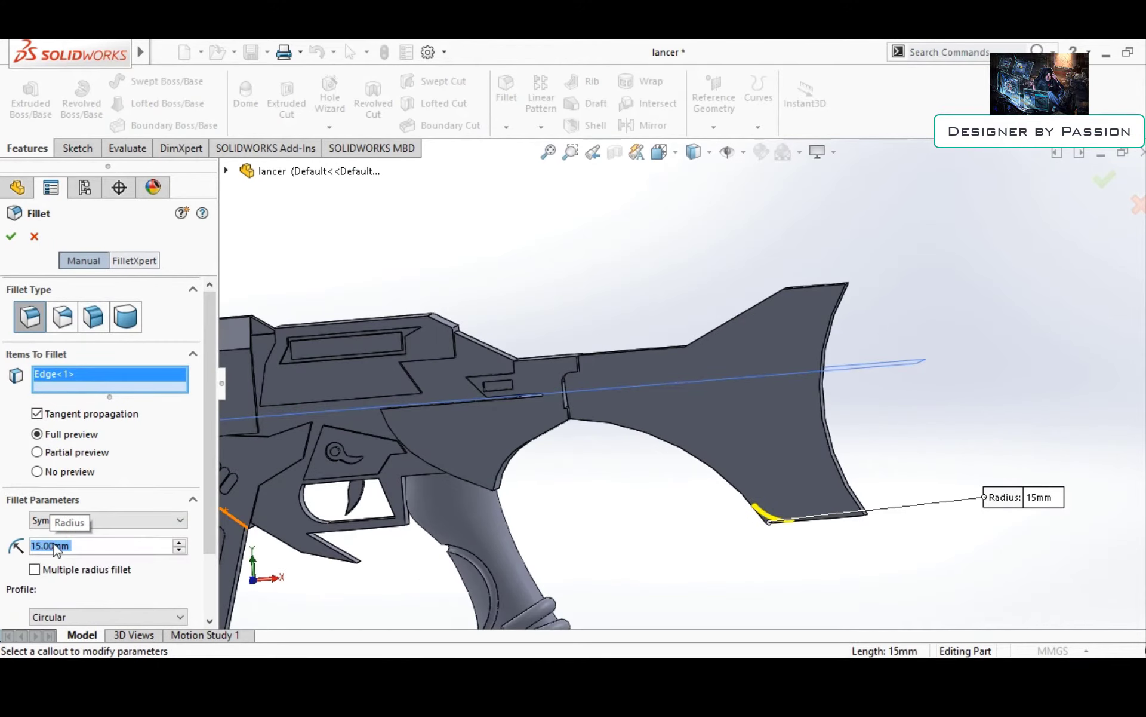
pyautogui.press('Return')
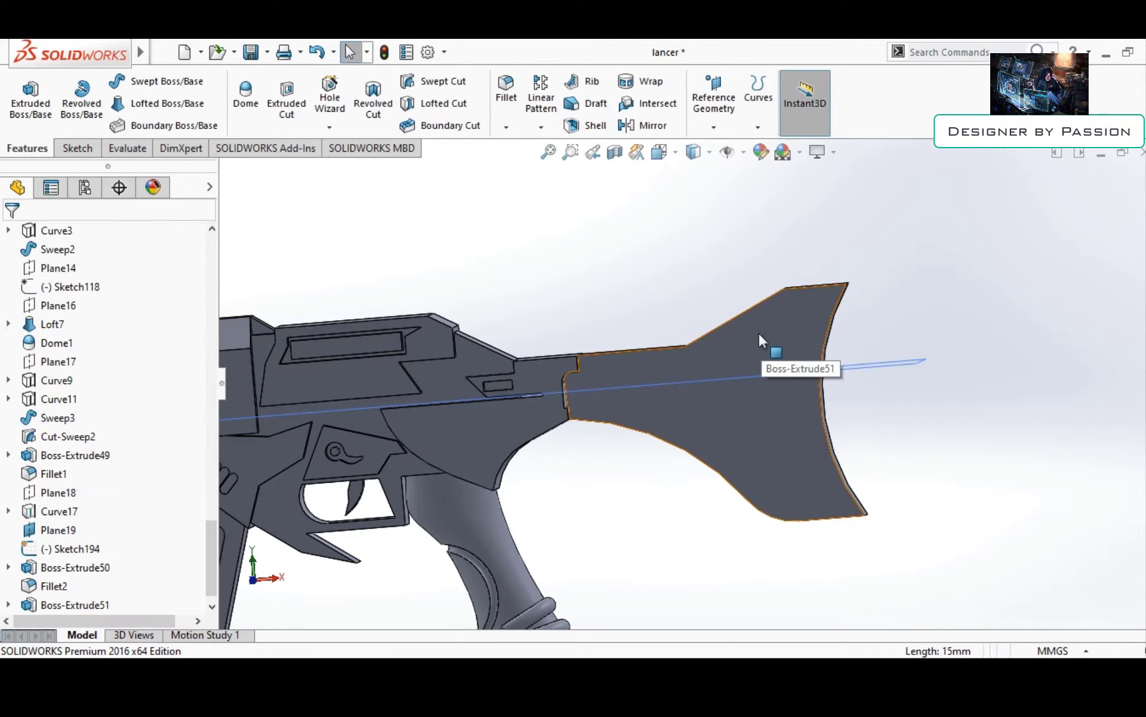
pyautogui.scroll(-3, 550, 415)
pyautogui.scroll(2, 607, 464)
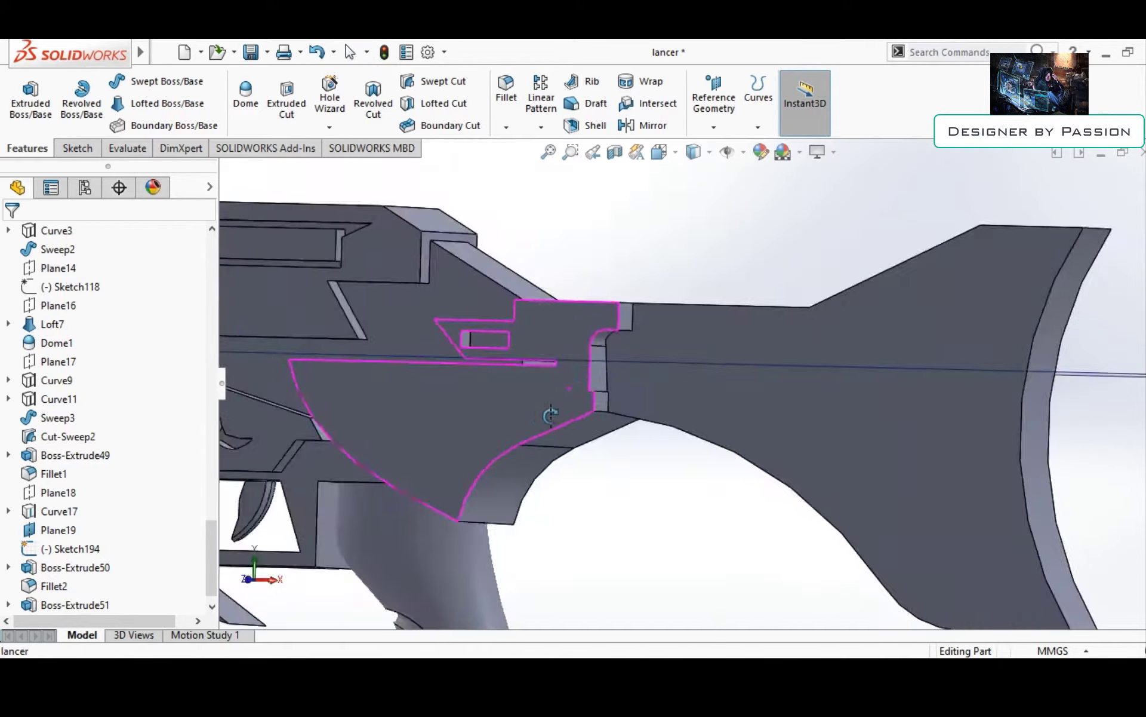
pyautogui.scroll(3, 607, 464)
pyautogui.moveTo(607, 464)
pyautogui.mouseDown(button='middle')
pyautogui.moveTo(737, 476)
pyautogui.moveTo(671, 392)
pyautogui.mouseUp(button='middle')
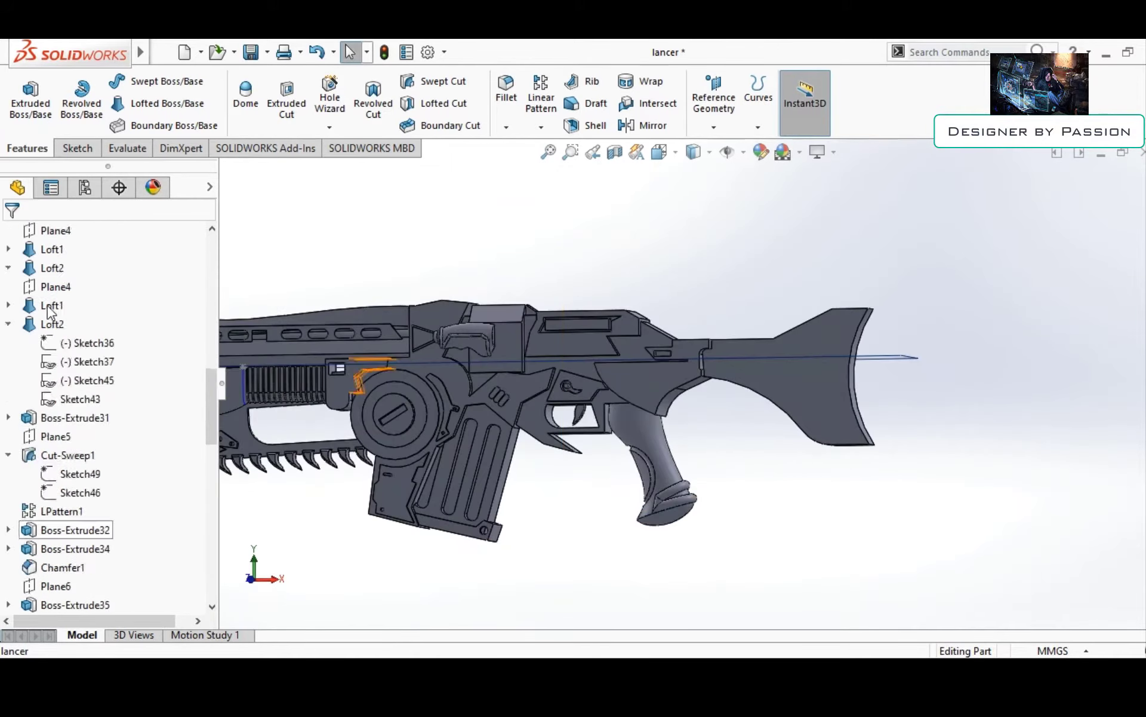
# Abandon an unneeded Front Plane sketch and dismiss the rebuild error
pyautogui.click(970, 343)
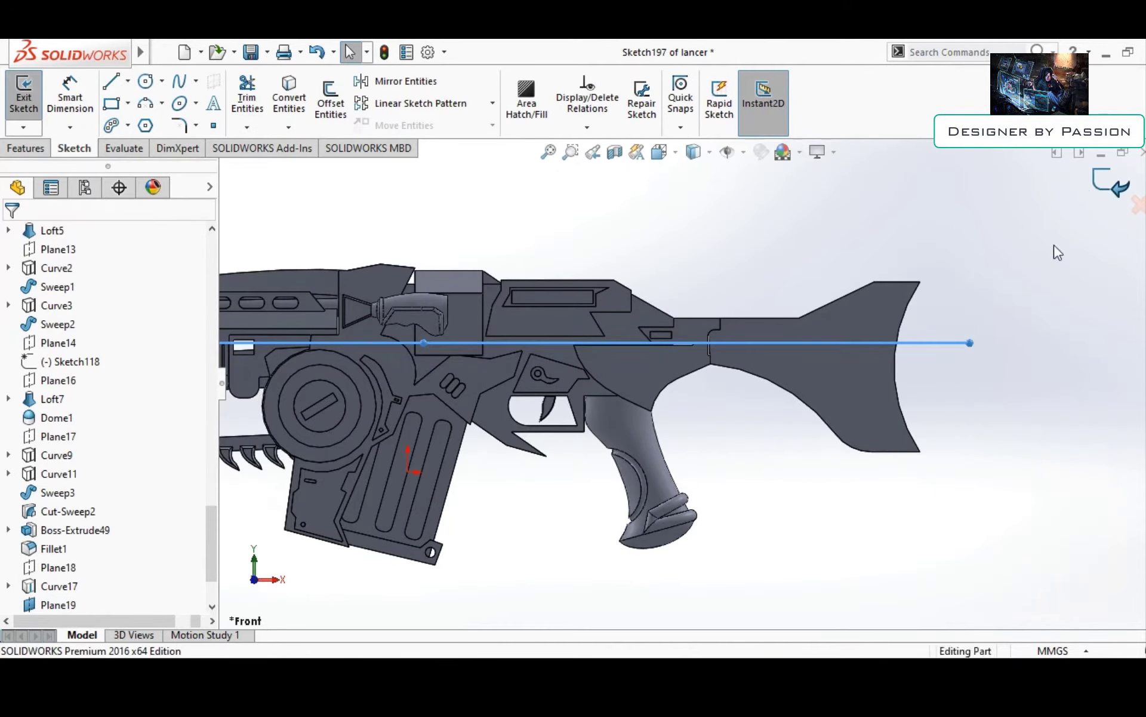
pyautogui.click(1112, 182)
pyautogui.click(525, 189)
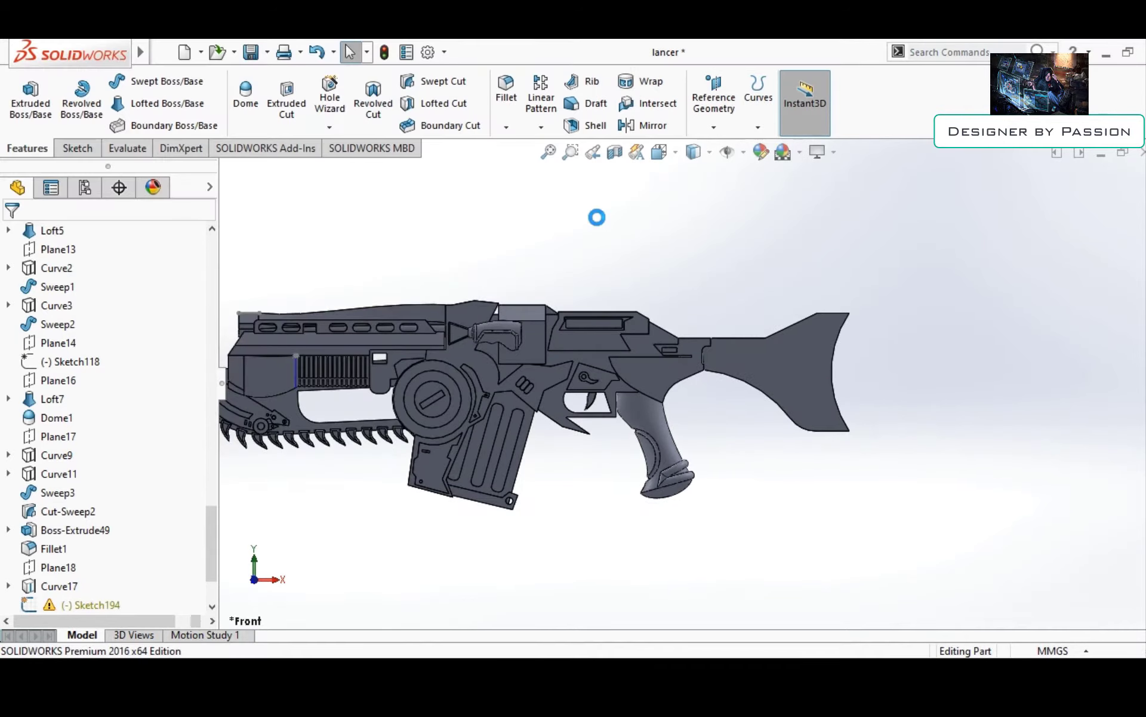
pyautogui.scroll(-5, 736, 370)
pyautogui.scroll(-2, 694, 404)
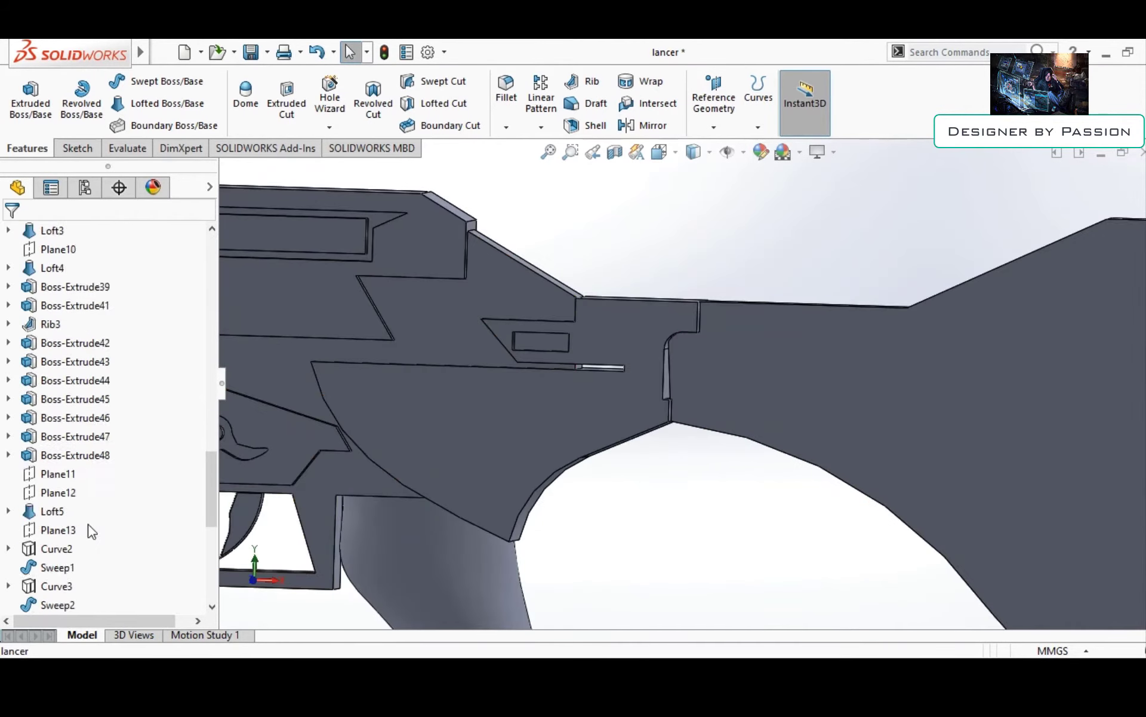
# Reopen Sketch196 and draw a joint line from the top corner to the lower corner
pyautogui.click(90, 553)
pyautogui.click(674, 300)
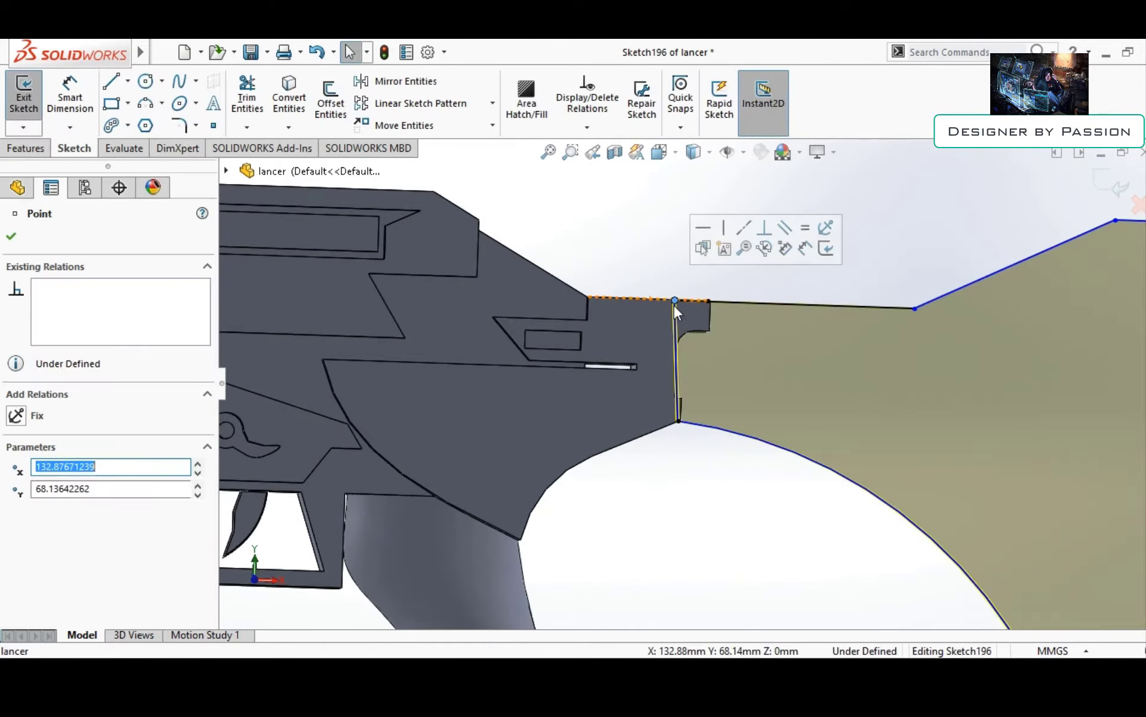
pyautogui.press('Escape')
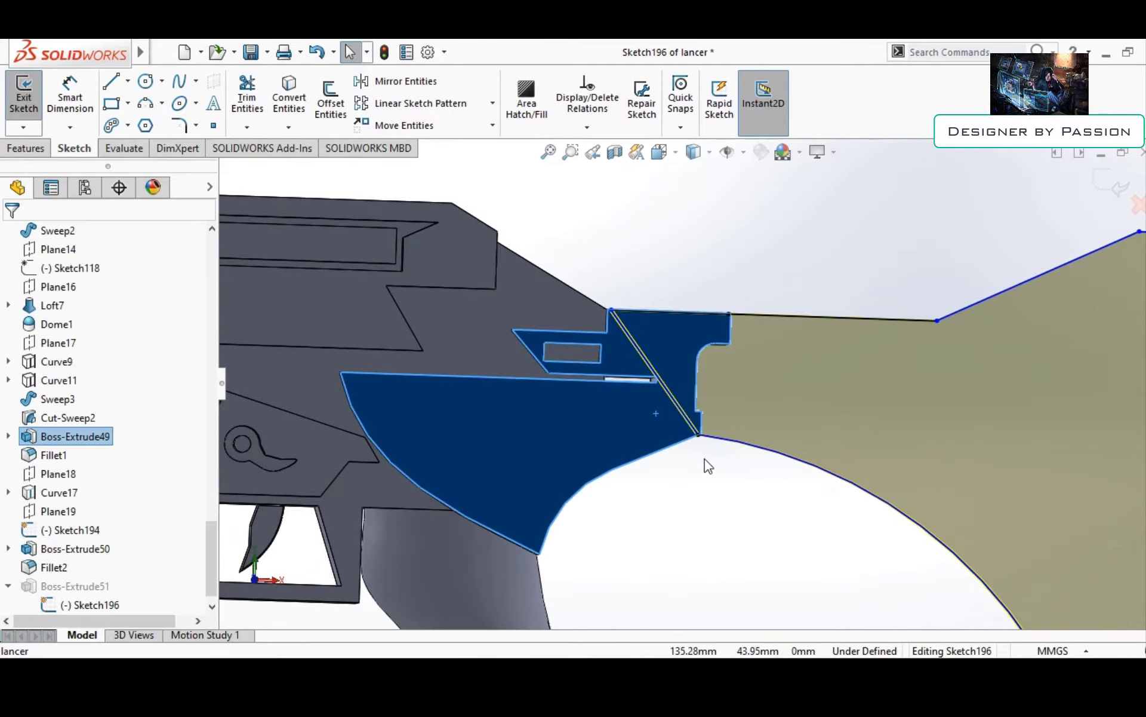
pyautogui.scroll(-2, 591, 287)
pyautogui.press('l')
pyautogui.click(573, 272)
pyautogui.click(561, 409)
# Complete the diagonal joint line, trim unwanted segments, and exit the stock sketch
pyautogui.click(727, 489)
pyautogui.click(247, 95)
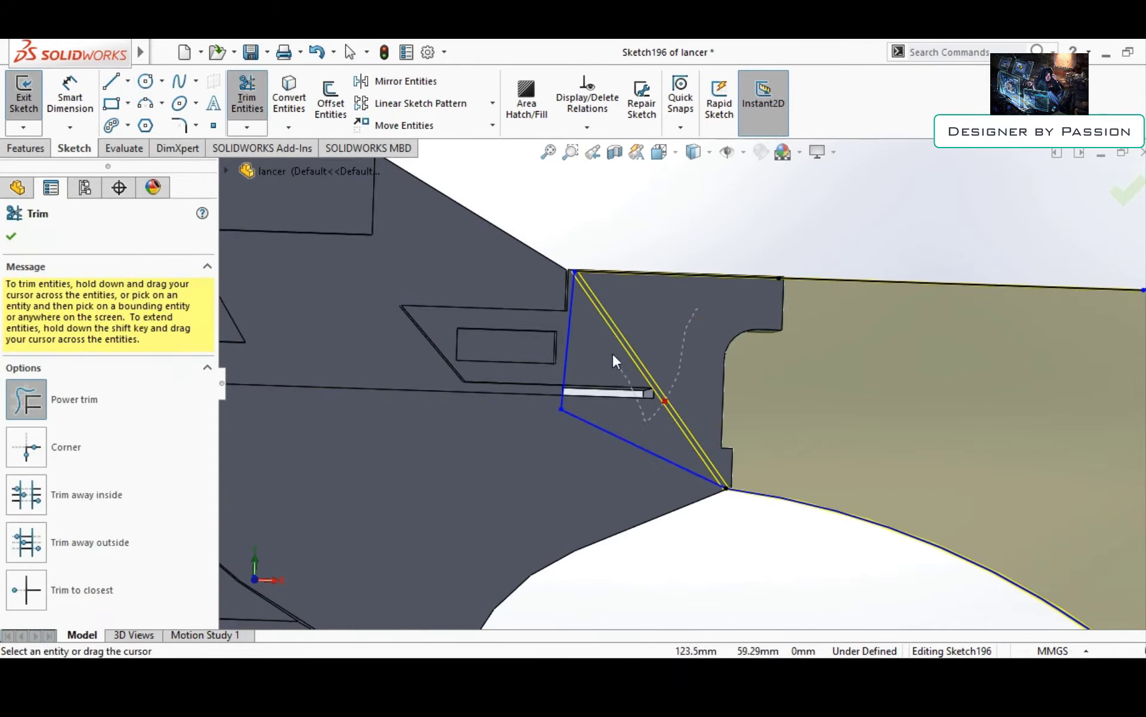
pyautogui.click(24, 95)
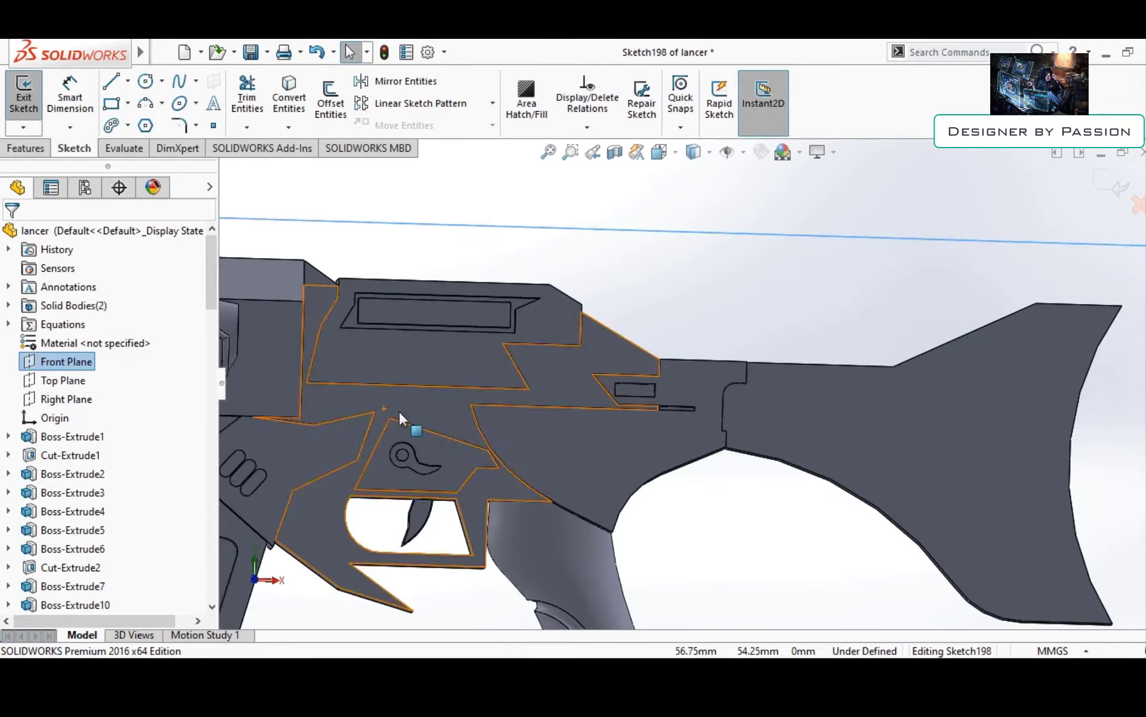
pyautogui.scroll(-3, 794, 365)
# On the Front Plane, sketch a horizontal line to the stock's rear edge and an arc along its curve
pyautogui.click(111, 86)
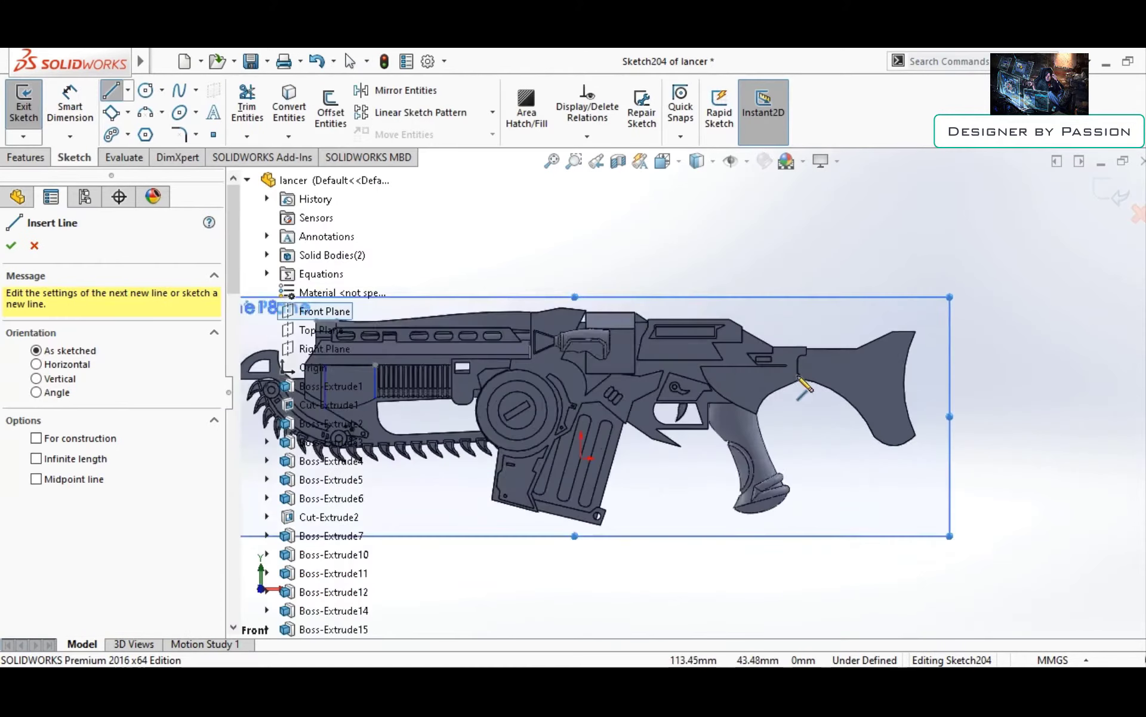
pyautogui.click(729, 393)
pyautogui.scroll(2, 967, 382)
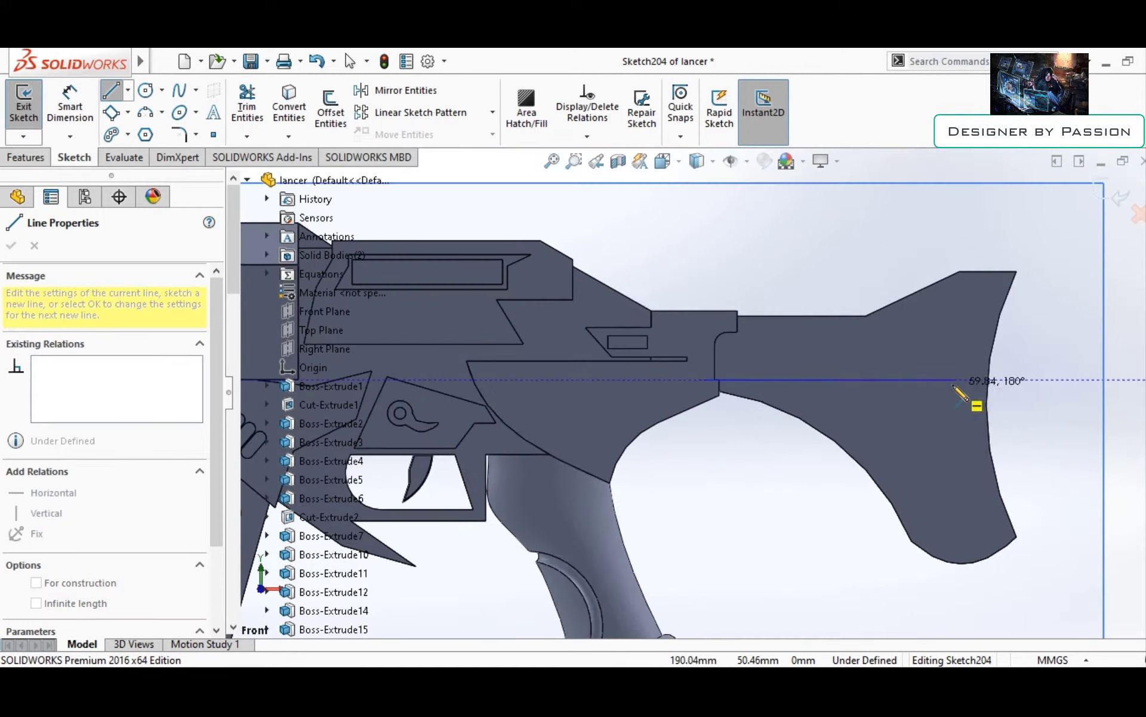
pyautogui.click(987, 380)
pyautogui.press('Escape')
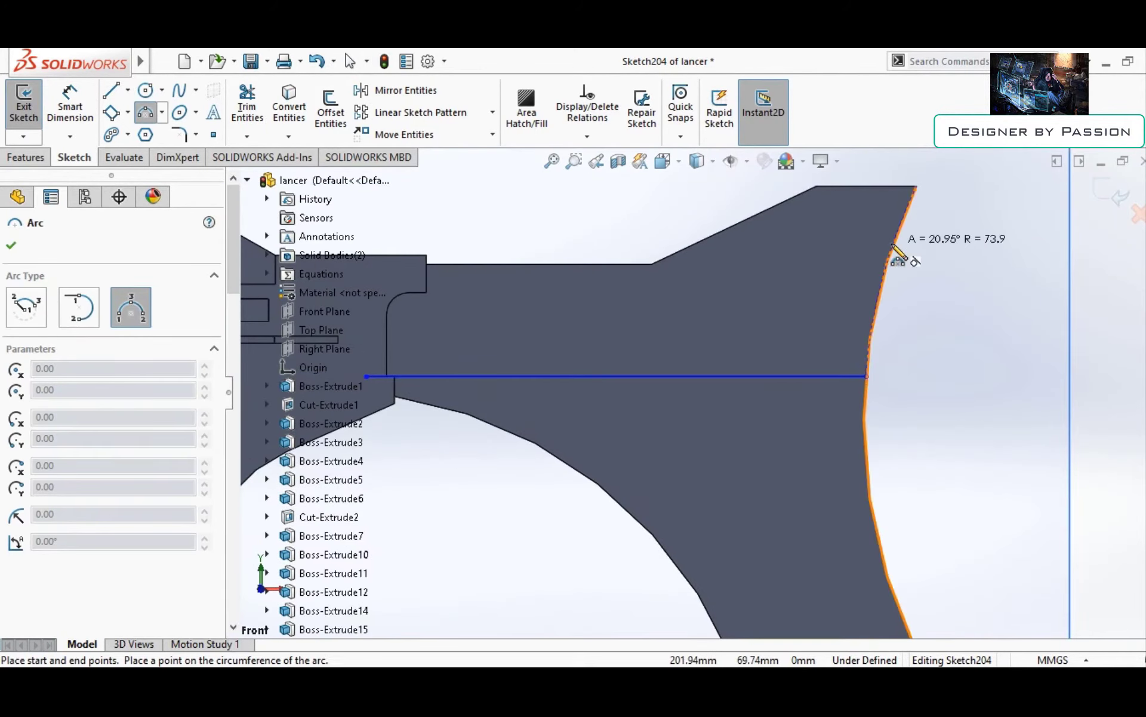
pyautogui.click(899, 257)
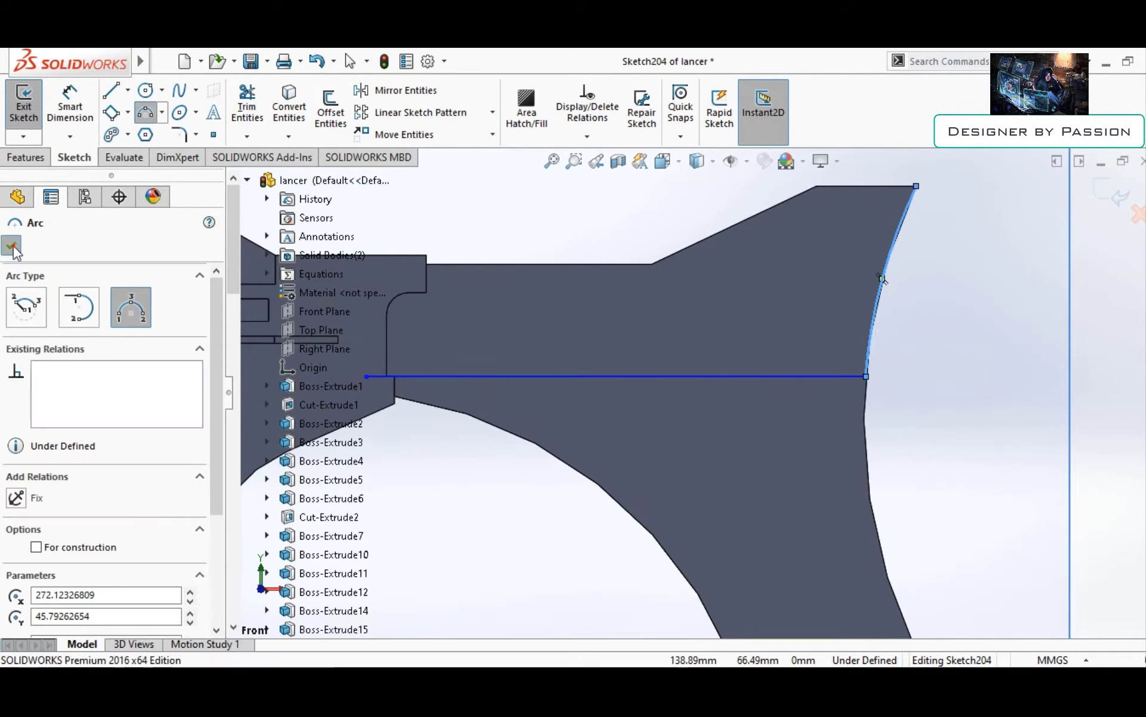
# Add straight lines from the horizontal line's left end to the top-right corner point
pyautogui.click(110, 90)
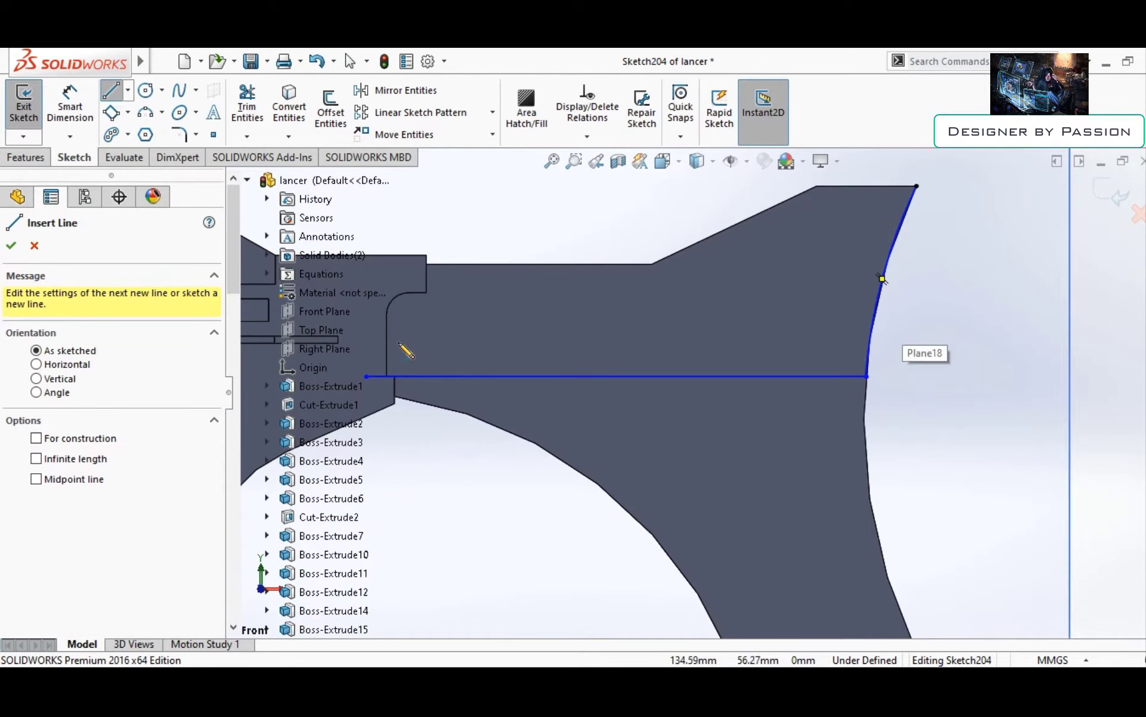
pyautogui.scroll(2, 711, 384)
pyautogui.scroll(-2, 382, 371)
pyautogui.click(490, 383)
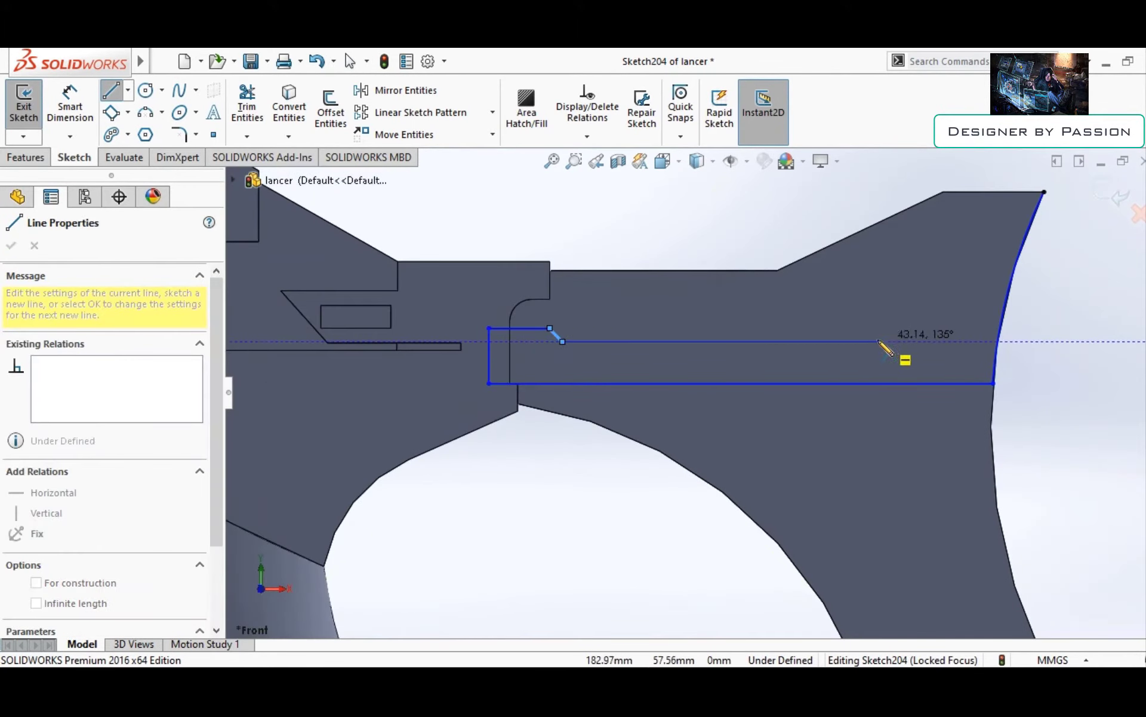
pyautogui.scroll(5, 1045, 192)
pyautogui.press('Escape')
pyautogui.click(734, 363)
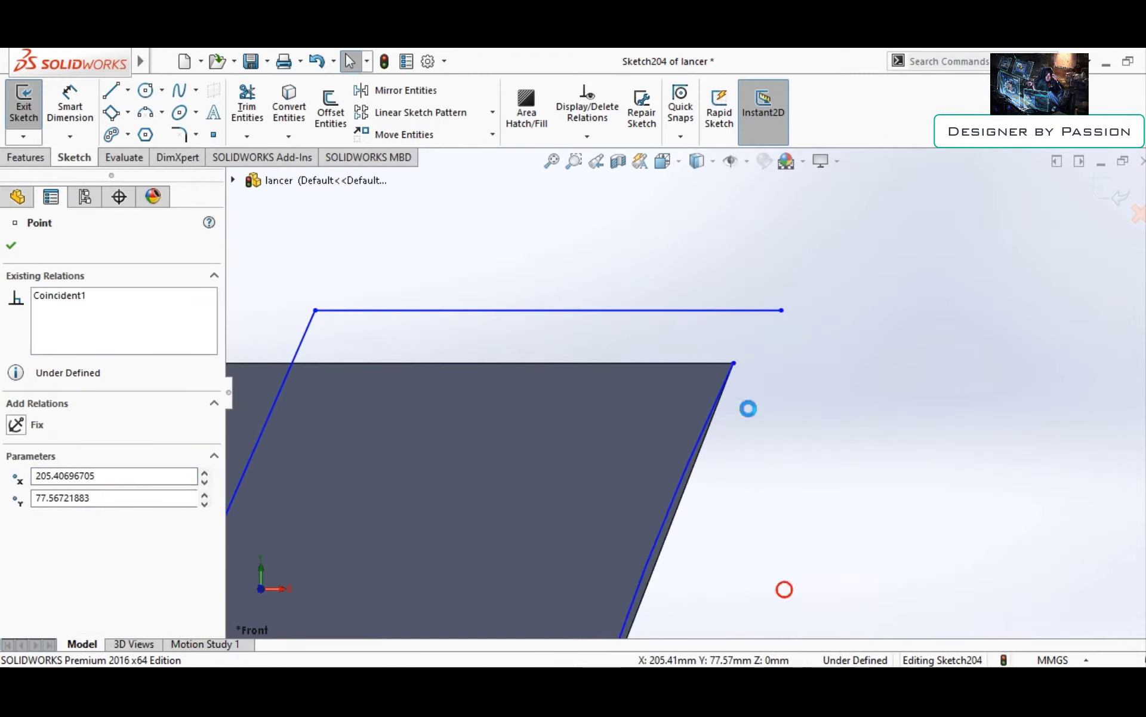
pyautogui.scroll(-2, 746, 337)
pyautogui.scroll(-3, 656, 514)
pyautogui.press('Escape')
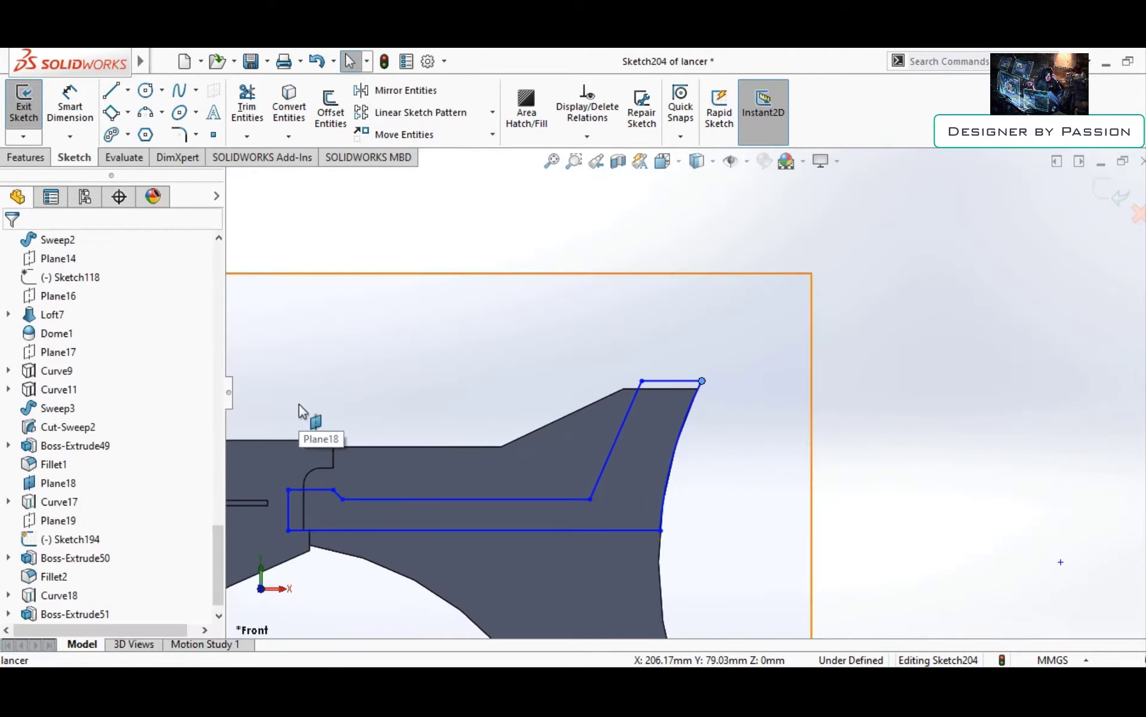
# Preview an extrusion of the new outline and orbit to inspect it
pyautogui.hotkey('ctrl', 'b')
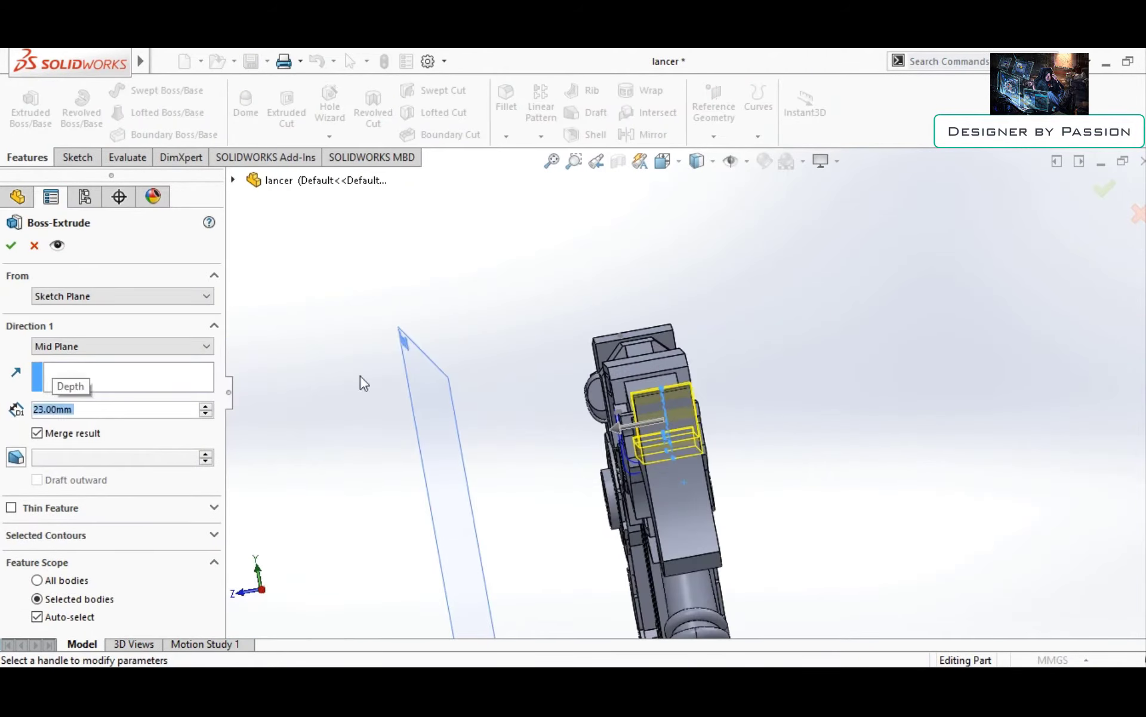
pyautogui.moveTo(783, 342); pyautogui.dragTo(418, 388, button='middle')
pyautogui.scroll(1, 71, 409)
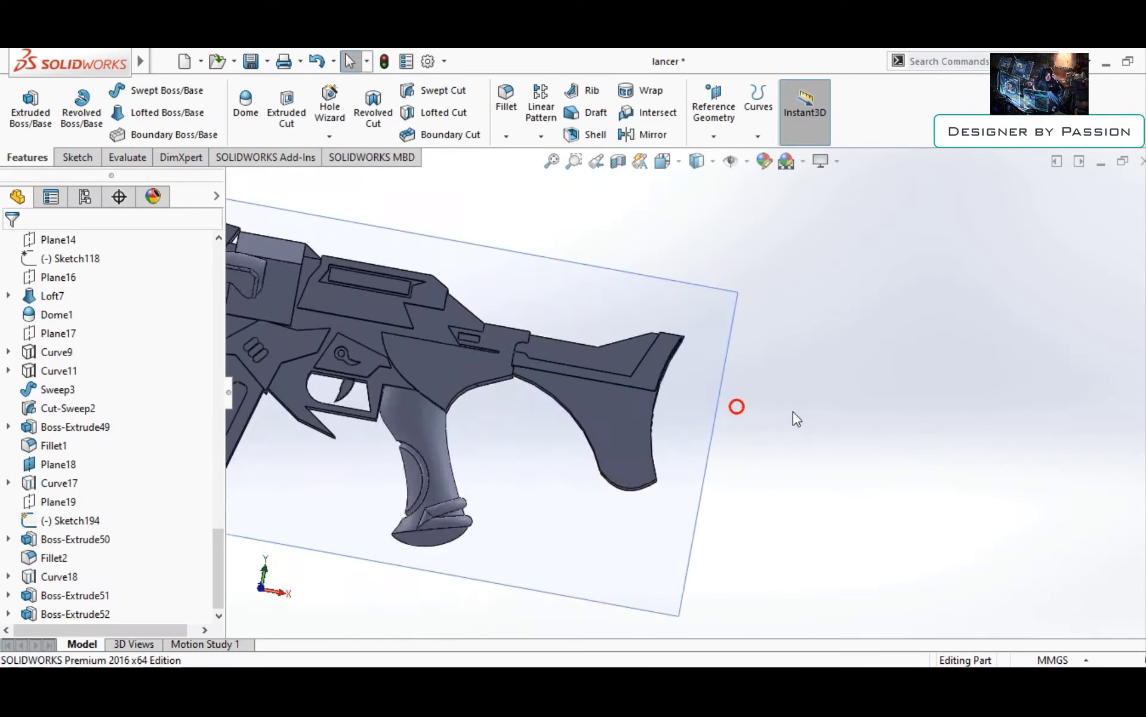
pyautogui.scroll(-2, 660, 371)
pyautogui.scroll(-2, 667, 390)
pyautogui.scroll(5, 667, 391)
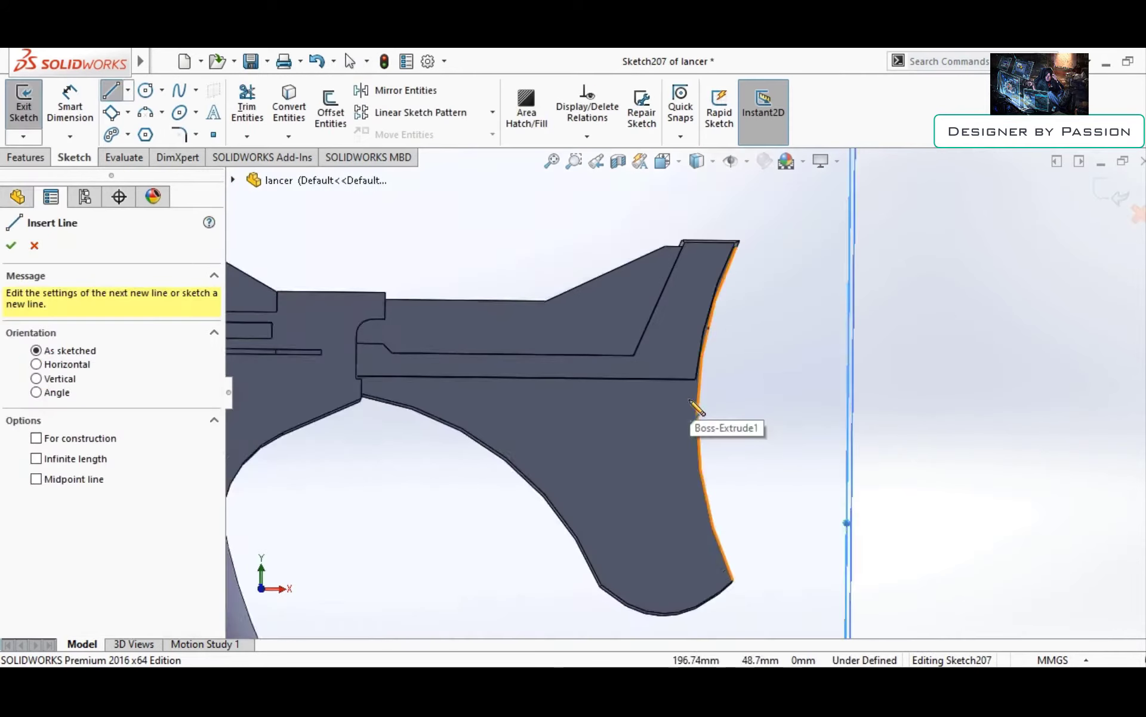
# Sketch a polyline outline following the stock's curved rear edge
pyautogui.click(697, 385)
pyautogui.scroll(2, 697, 385)
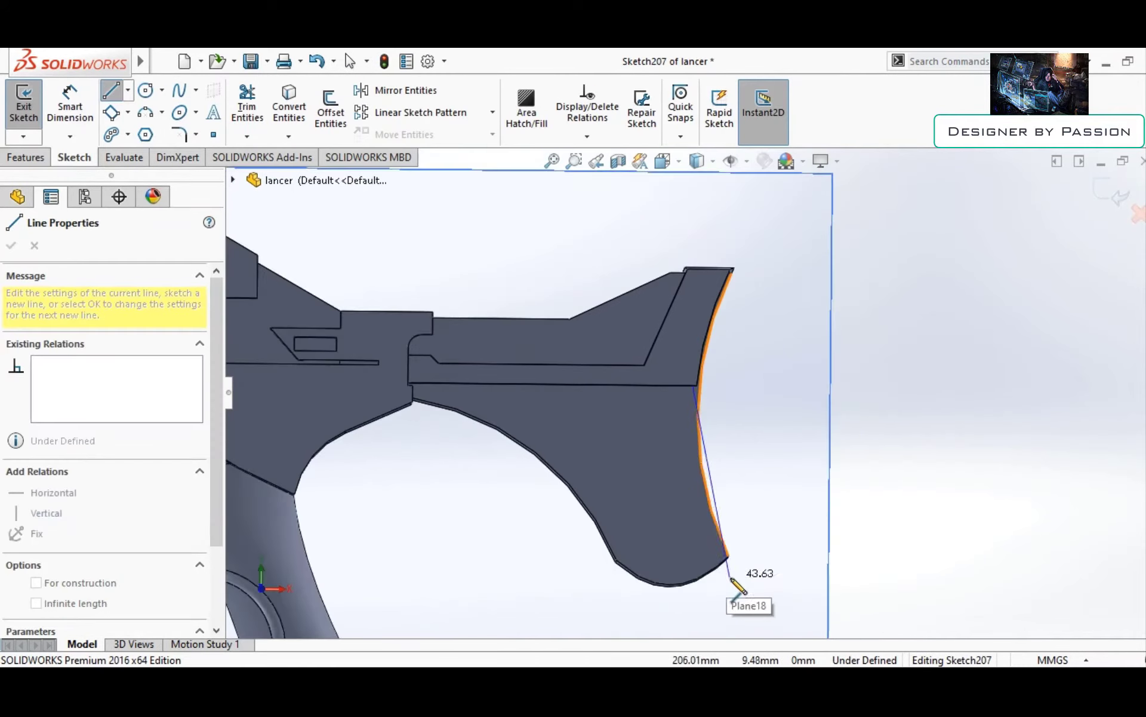
pyautogui.press('Escape')
pyautogui.click(698, 402)
pyautogui.scroll(2, 703, 472)
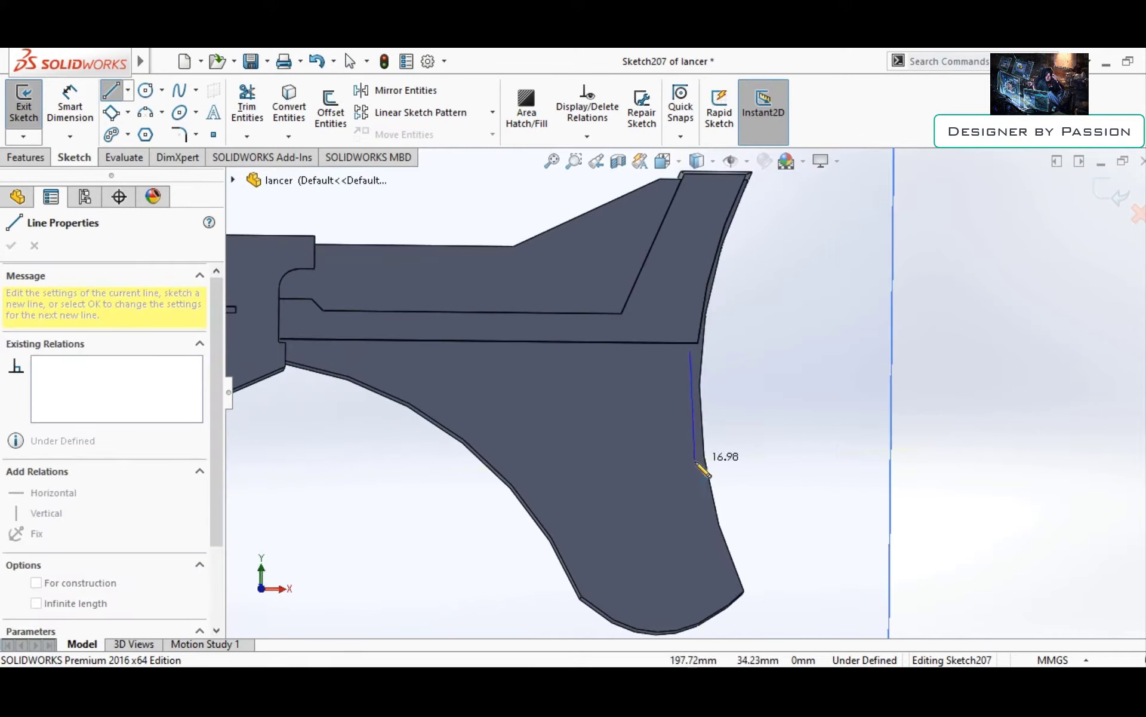
pyautogui.click(719, 589)
pyautogui.scroll(2, 711, 556)
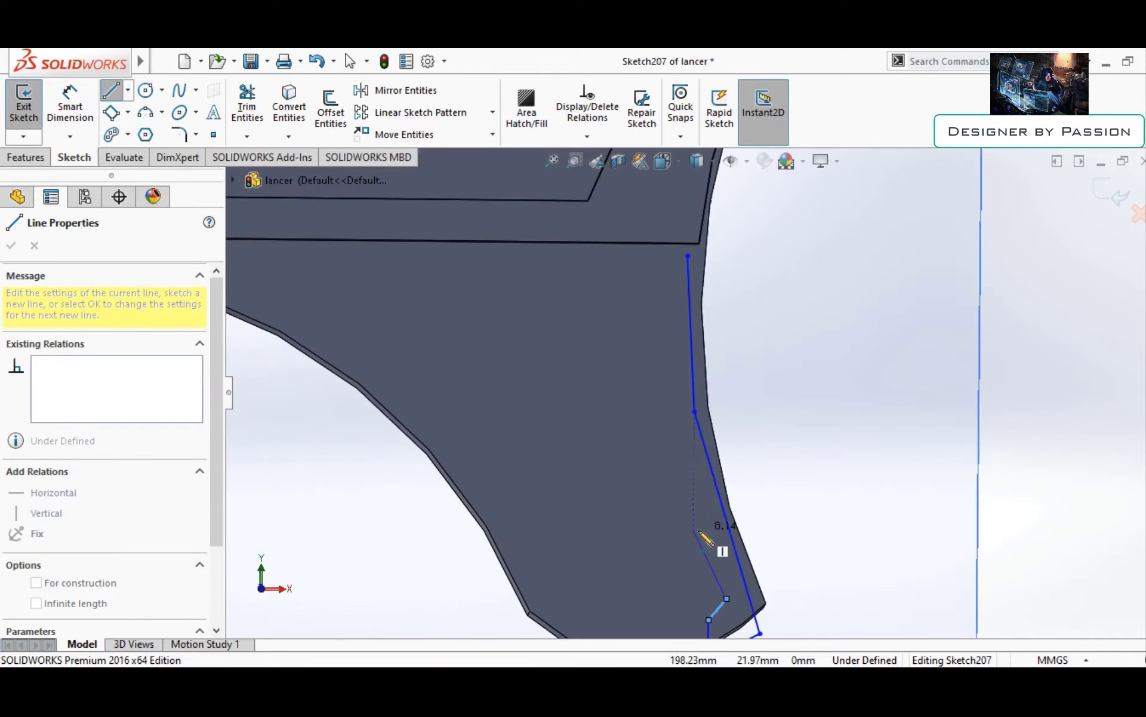
pyautogui.click(729, 525)
pyautogui.scroll(-3, 729, 525)
pyautogui.click(678, 349)
pyautogui.scroll(-1, 668, 328)
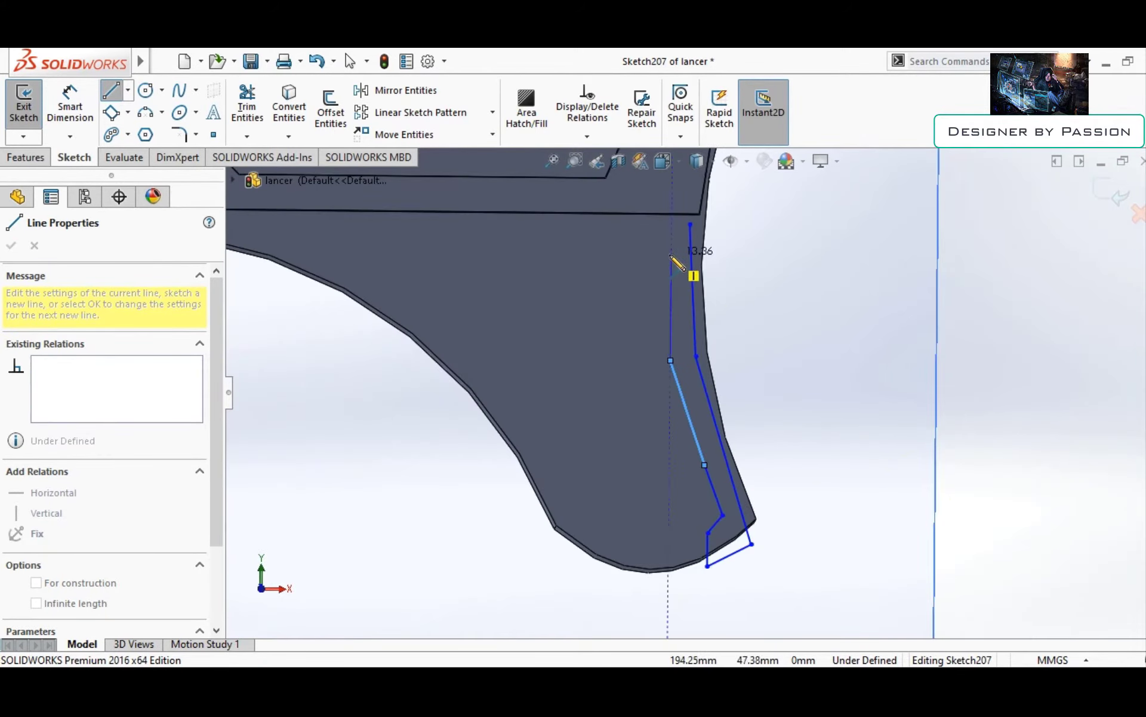
pyautogui.click(650, 226)
# Extrude the outline 25 mm Mid Plane into a thin strip
pyautogui.click(31, 105)
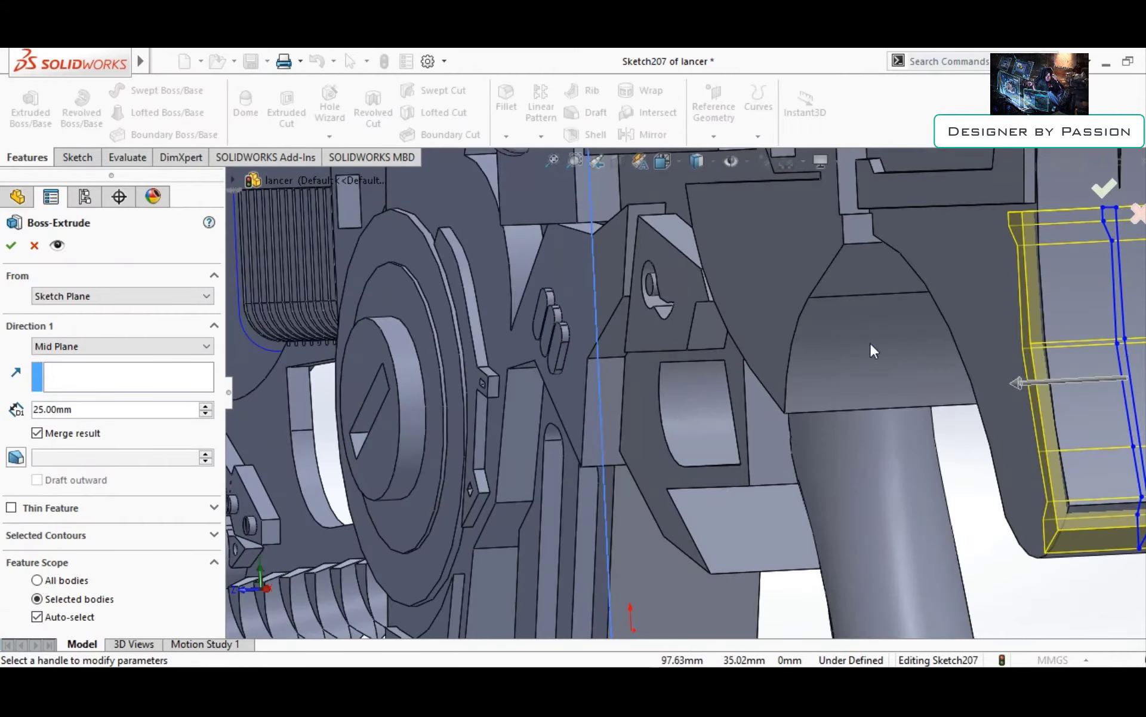
pyautogui.moveTo(657, 358); pyautogui.dragTo(1010, 415, button='middle')
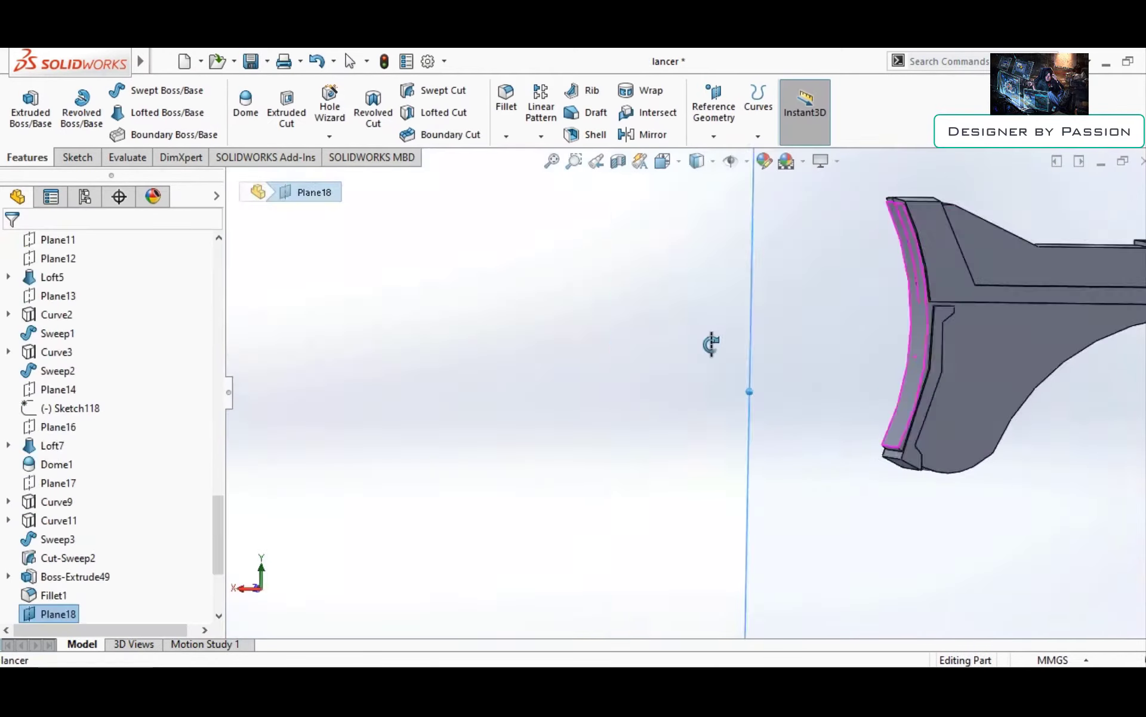
pyautogui.scroll(-3, 903, 341)
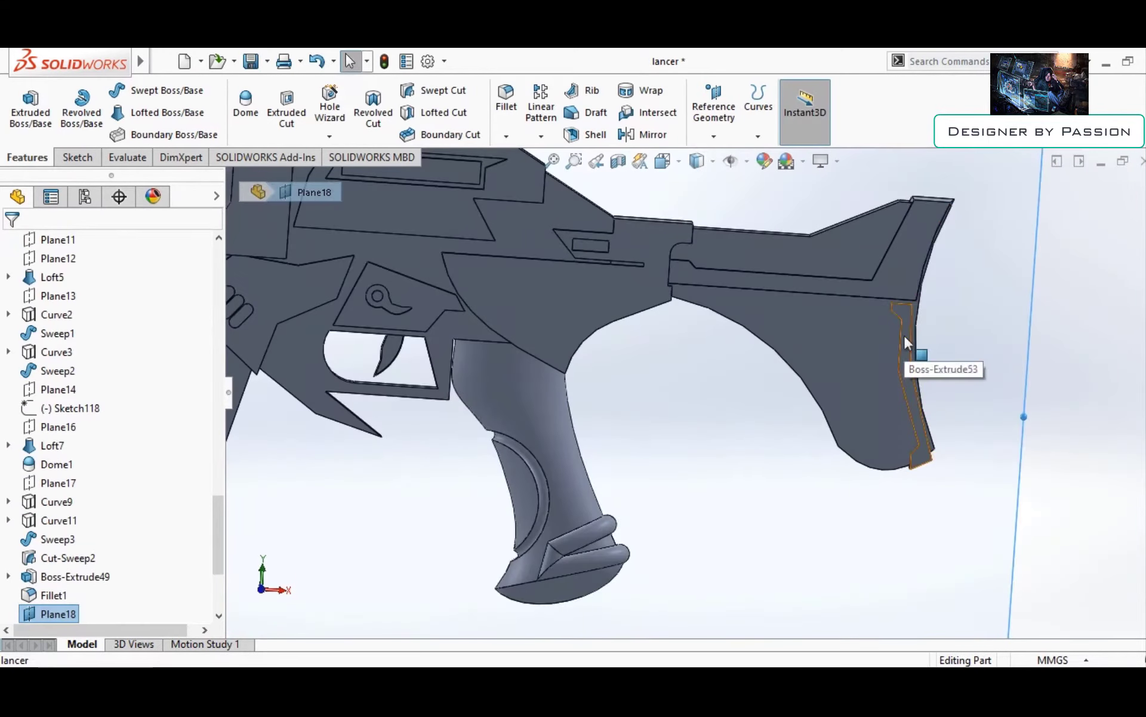
pyautogui.scroll(-2, 793, 411)
pyautogui.scroll(5, 697, 404)
# Draw a short line and project it onto the stock face as a curve
pyautogui.scroll(3, 831, 486)
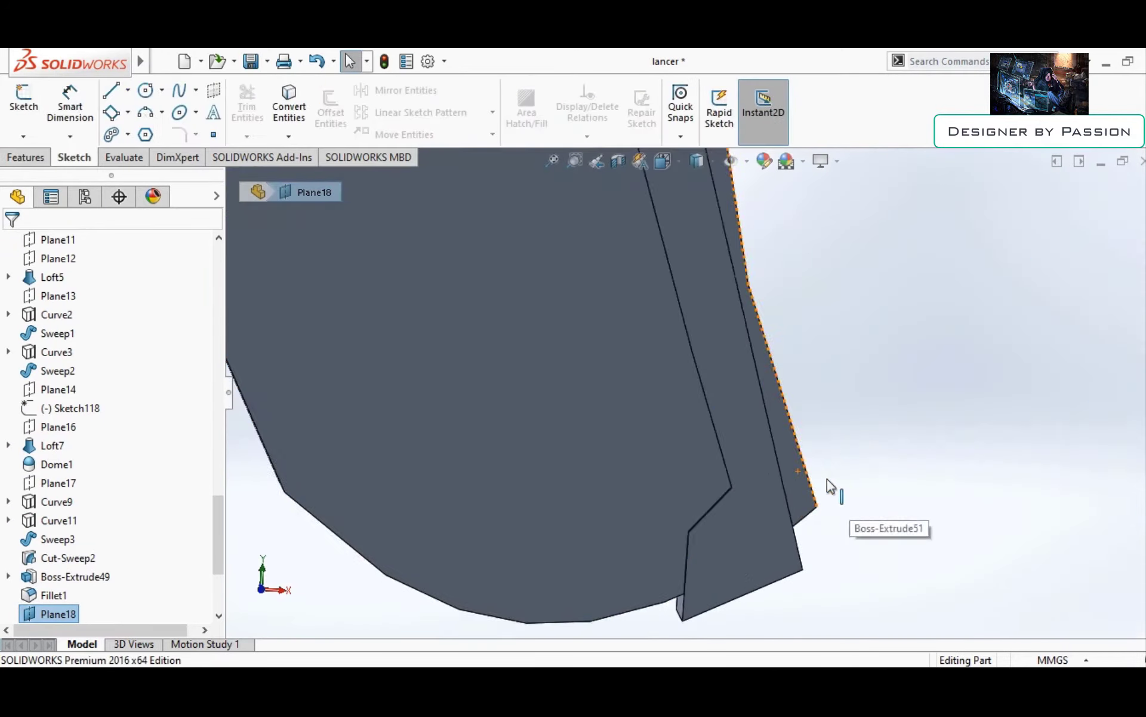
pyautogui.click(790, 449)
pyautogui.press('l')
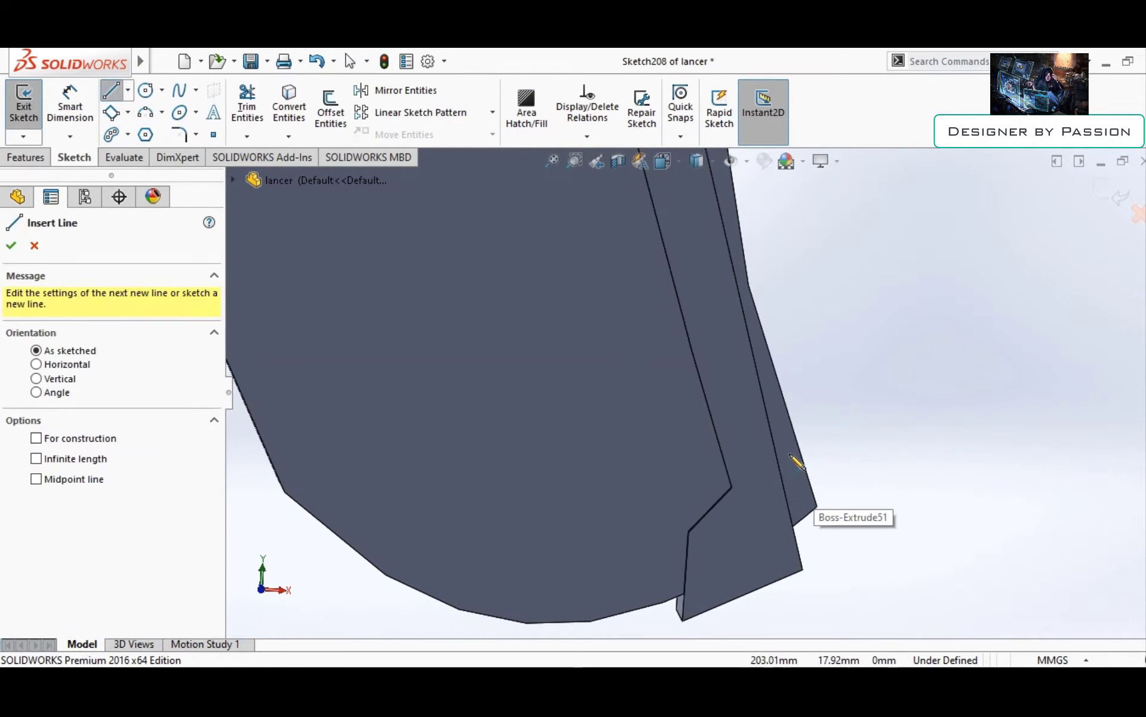
pyautogui.click(784, 441)
pyautogui.click(793, 482)
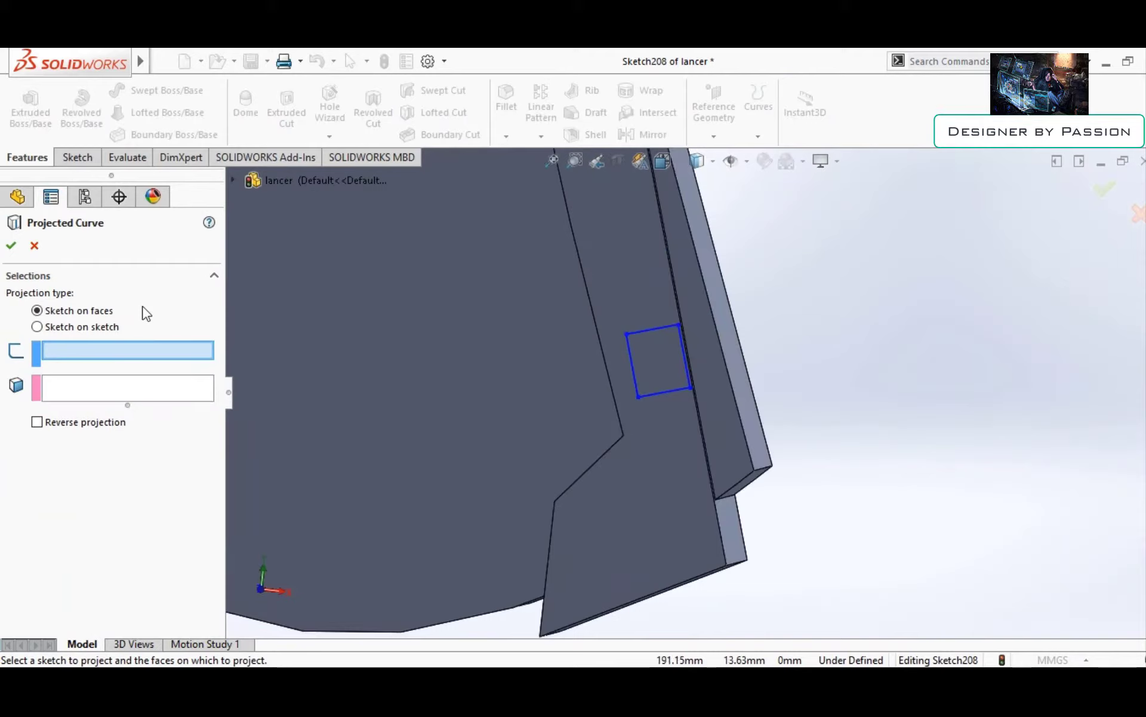
pyautogui.click(663, 391)
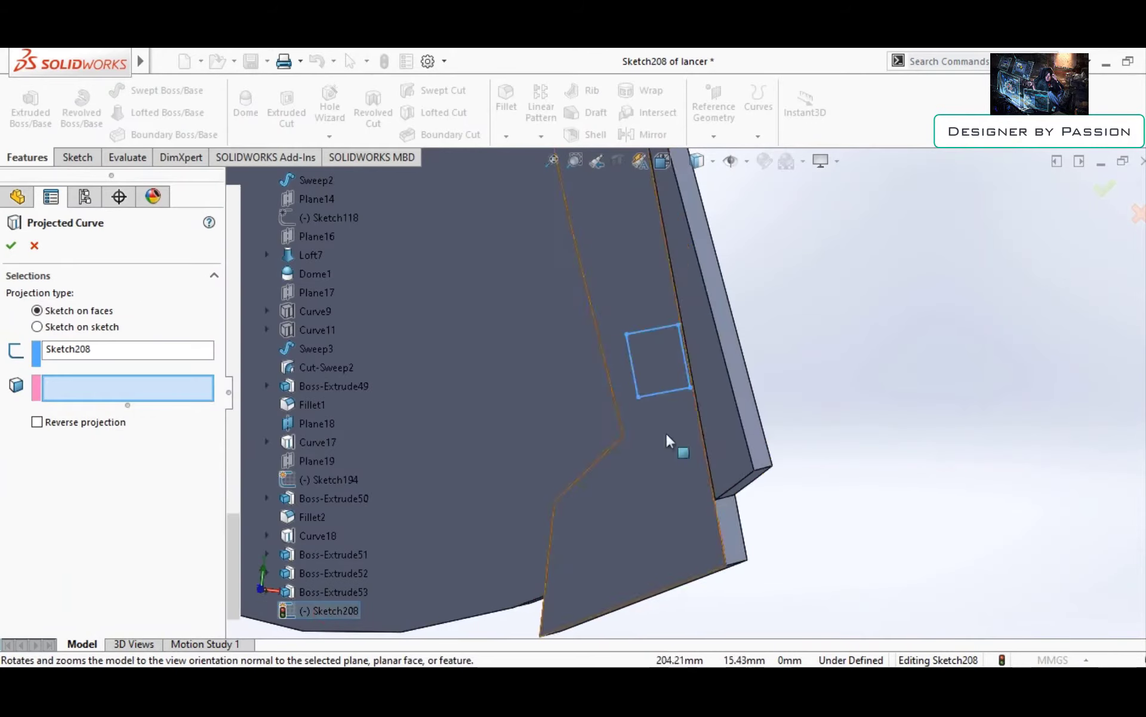
pyautogui.click(732, 417)
pyautogui.moveTo(743, 428); pyautogui.dragTo(859, 436, button='middle')
pyautogui.click(11, 245)
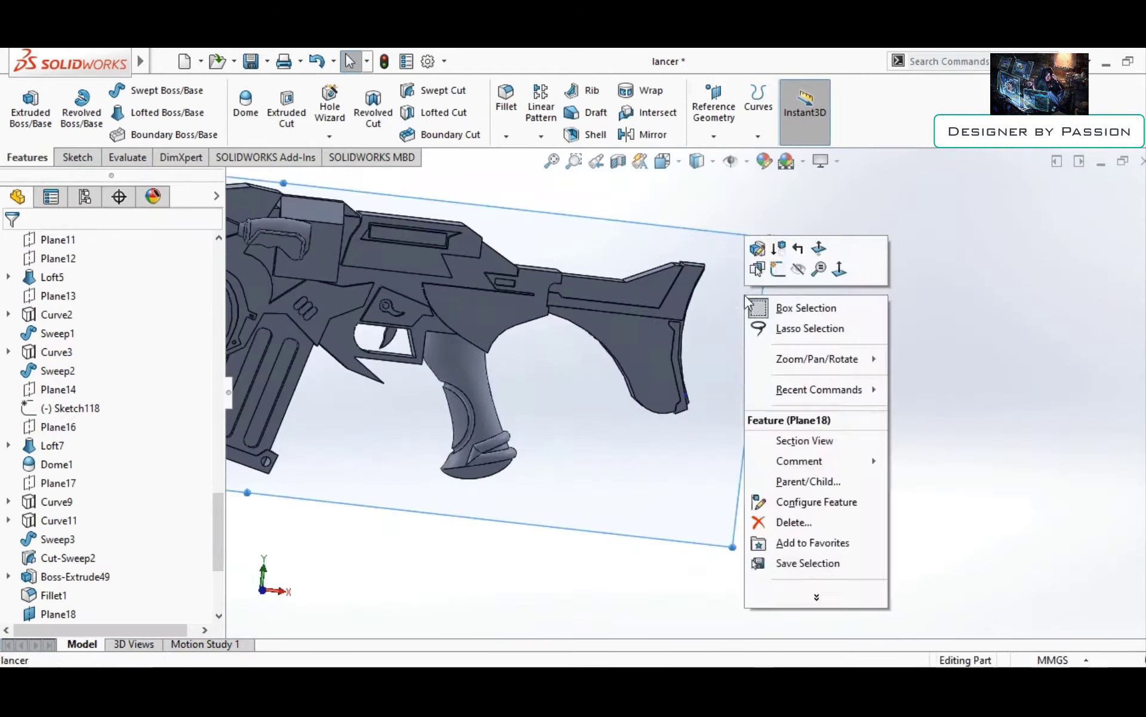
# Cut a small centred-rectangle notch into the rear strip
pyautogui.click(78, 158)
pyautogui.click(111, 112)
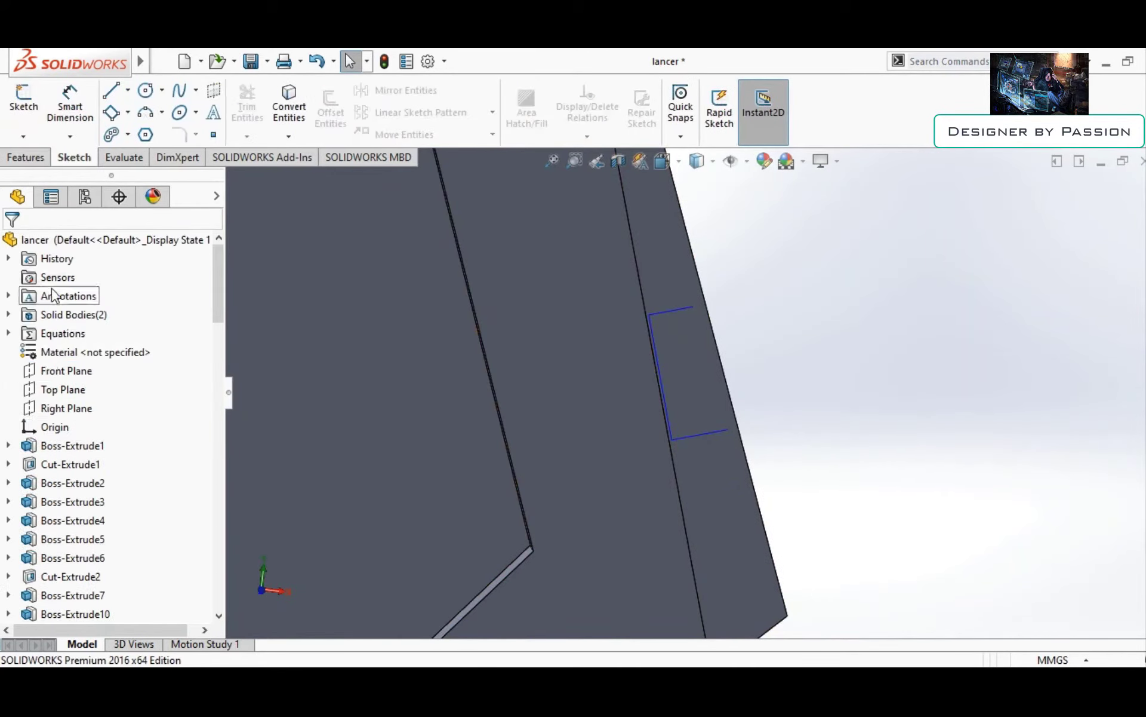
pyautogui.click(692, 430)
pyautogui.click(736, 313)
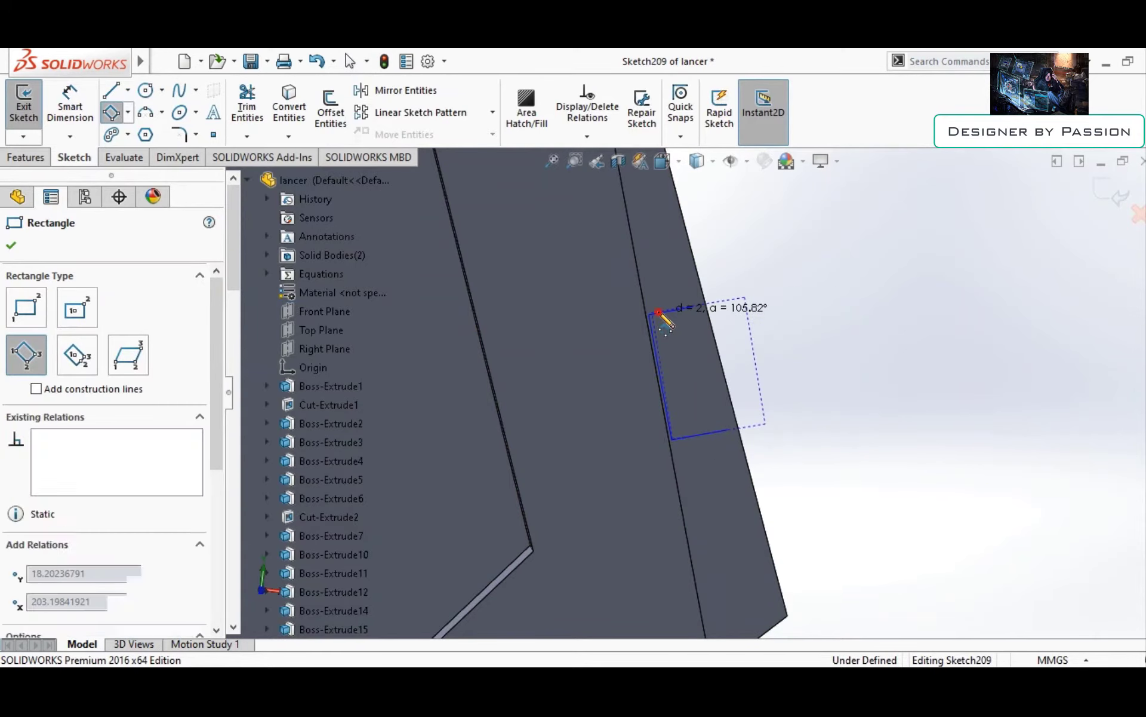
pyautogui.rightClick(634, 311)
pyautogui.moveTo(1087, 200); pyautogui.dragTo(665, 341, button='middle')
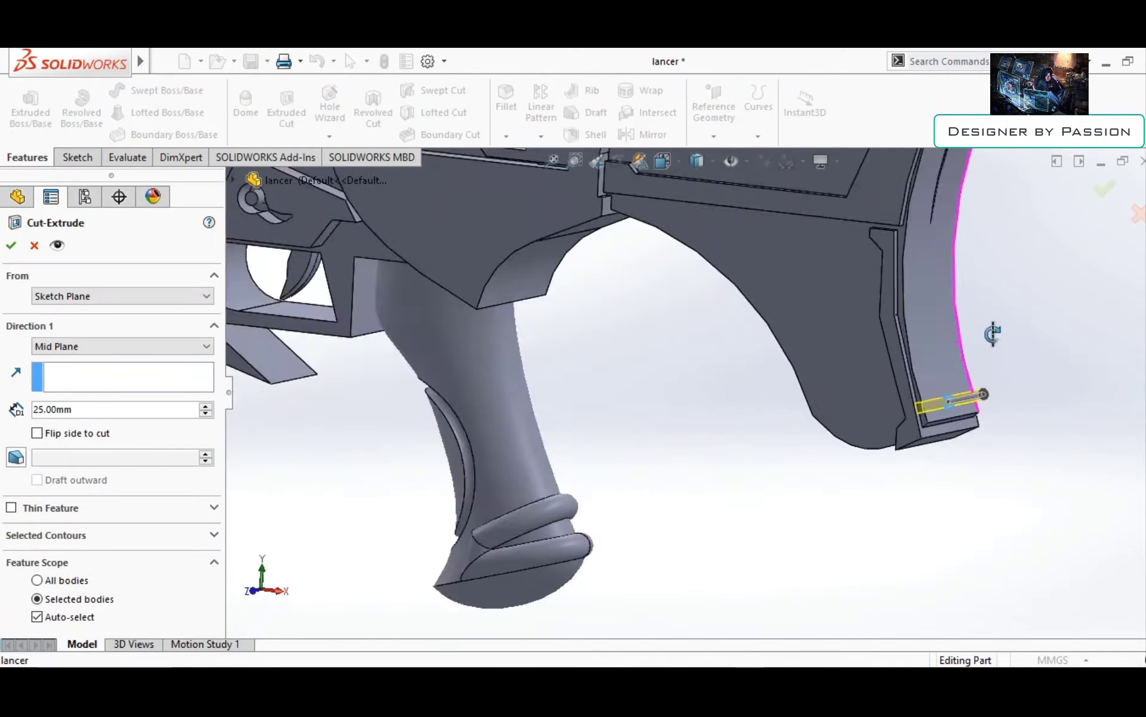
pyautogui.press('Return')
pyautogui.scroll(-5, 993, 428)
# Sketch on the strip face, converting its curved edge for use as a path
pyautogui.press('l')
pyautogui.scroll(-3, 687, 513)
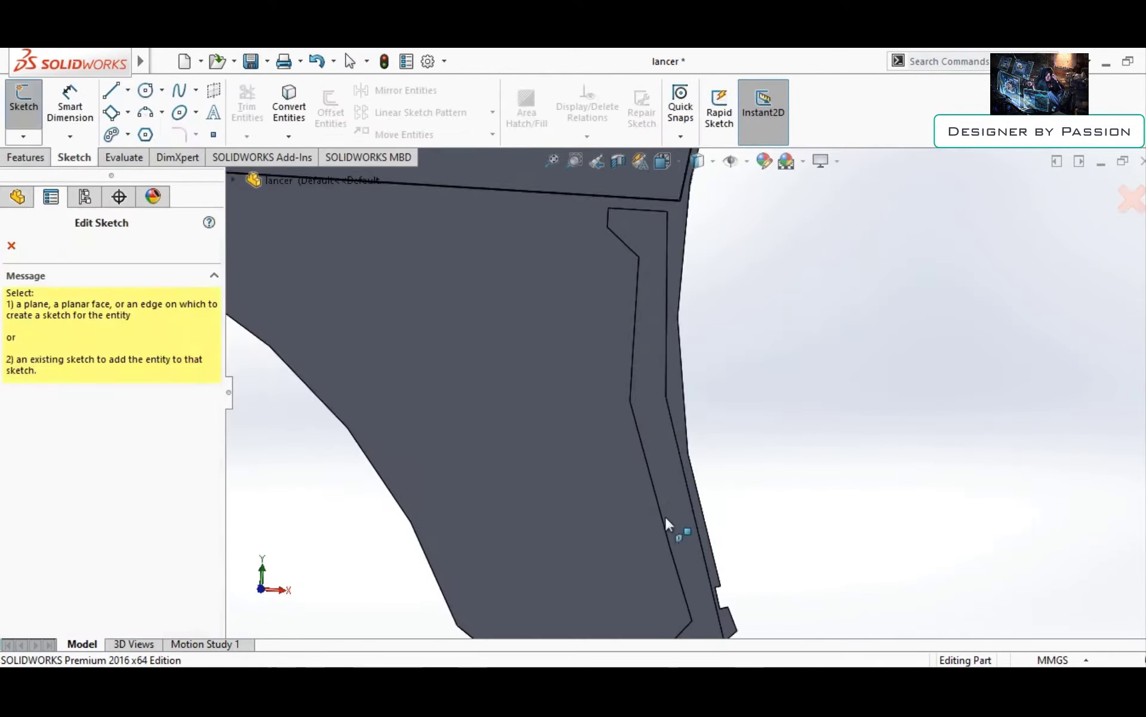
pyautogui.click(668, 525)
pyautogui.click(705, 499)
pyautogui.click(289, 108)
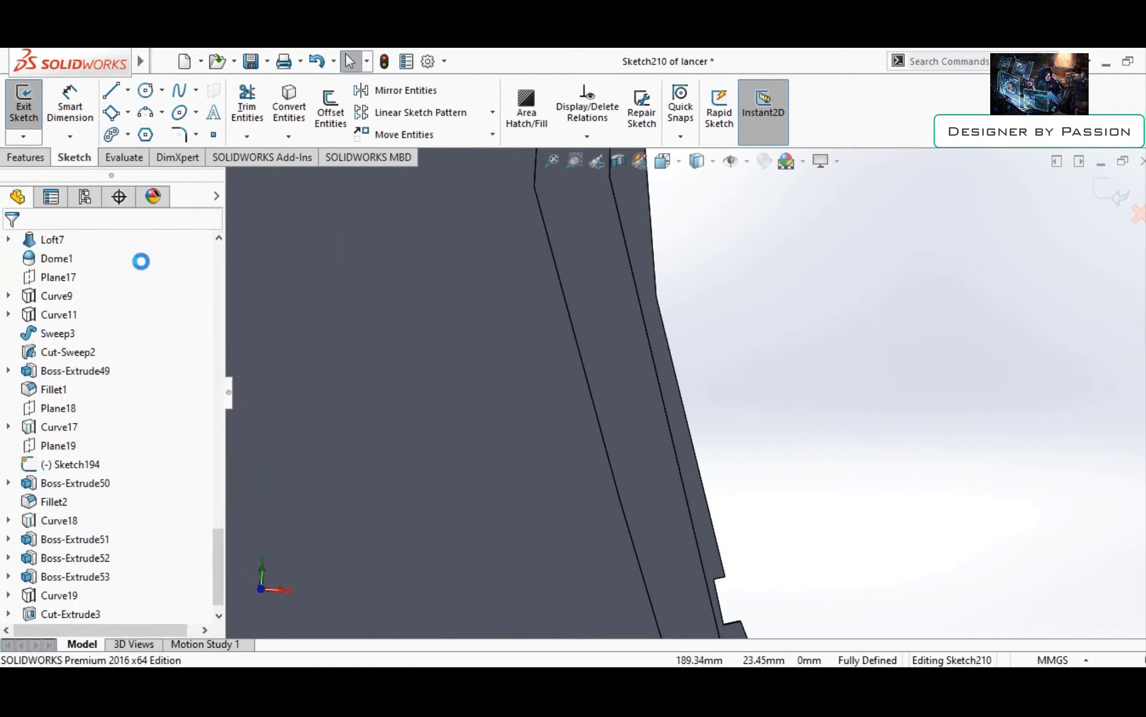
pyautogui.doubleClick(55, 616)
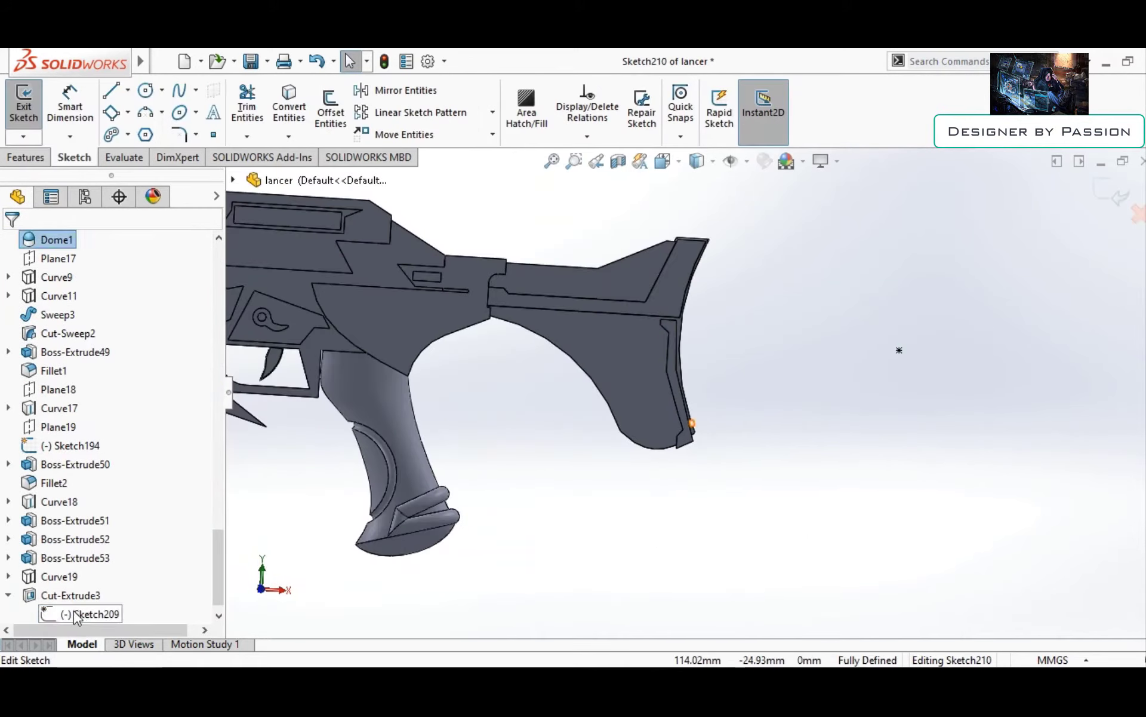
pyautogui.click(1112, 192)
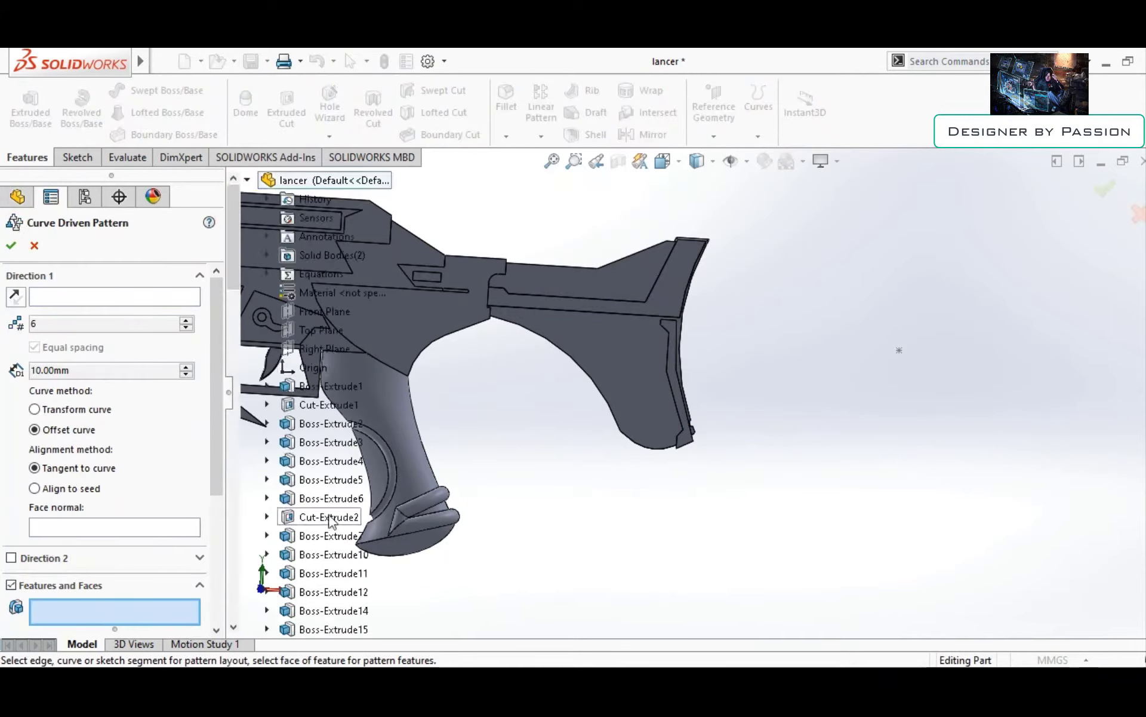
# Curve Driven Pattern the notch along the curved edge: 16 instances, 4 mm apart
pyautogui.click(695, 350)
pyautogui.scroll(-5, 670, 417)
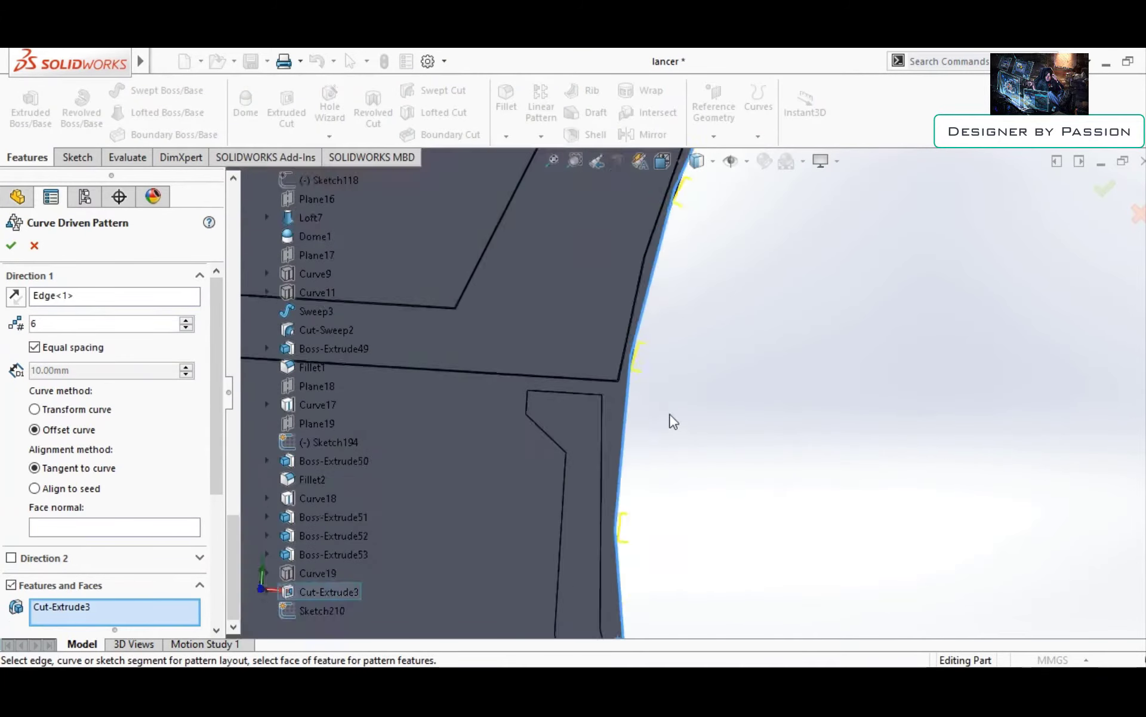
pyautogui.scroll(5, 409, 389)
pyautogui.scroll(-5, 515, 367)
pyautogui.scroll(5, 515, 367)
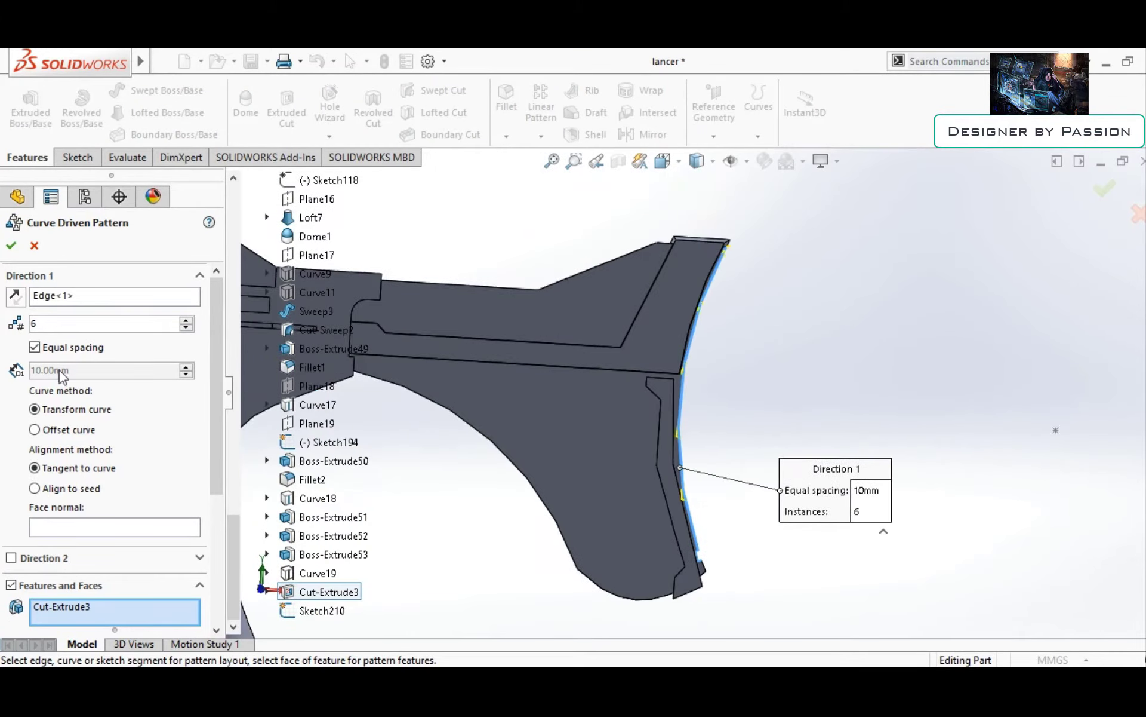
pyautogui.click(11, 245)
pyautogui.scroll(5, 686, 402)
pyautogui.scroll(3, 651, 411)
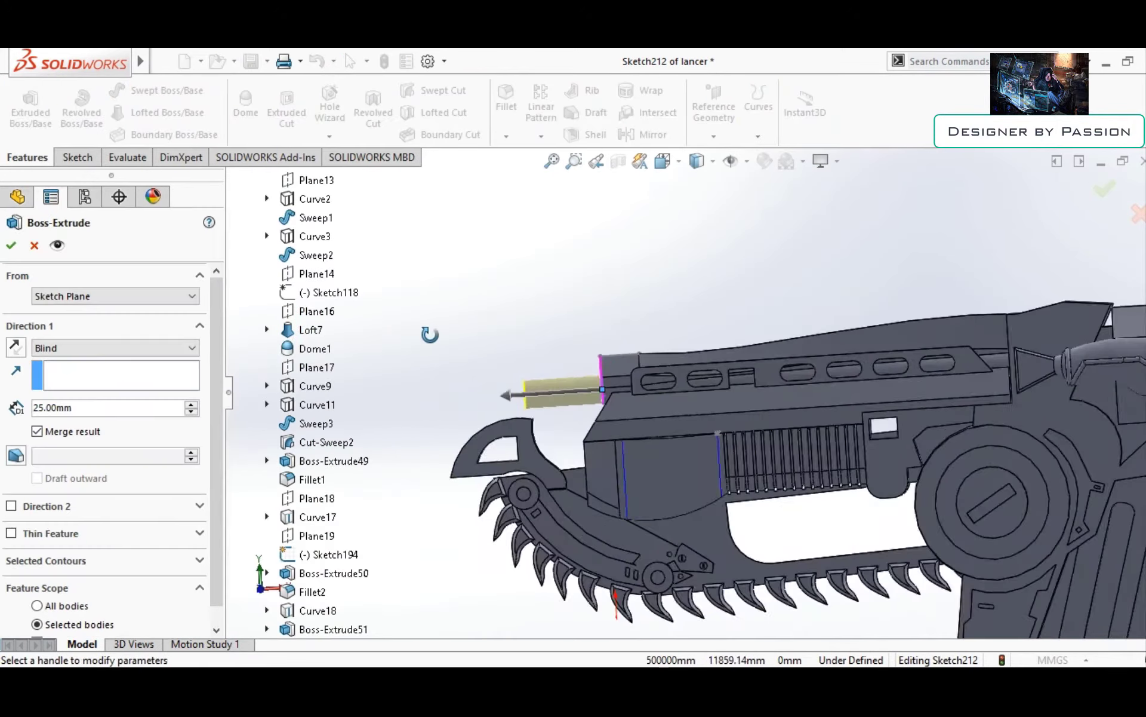
# Confirm the pending barrel extrusion and orbit to face the barrel end
pyautogui.click(11, 245)
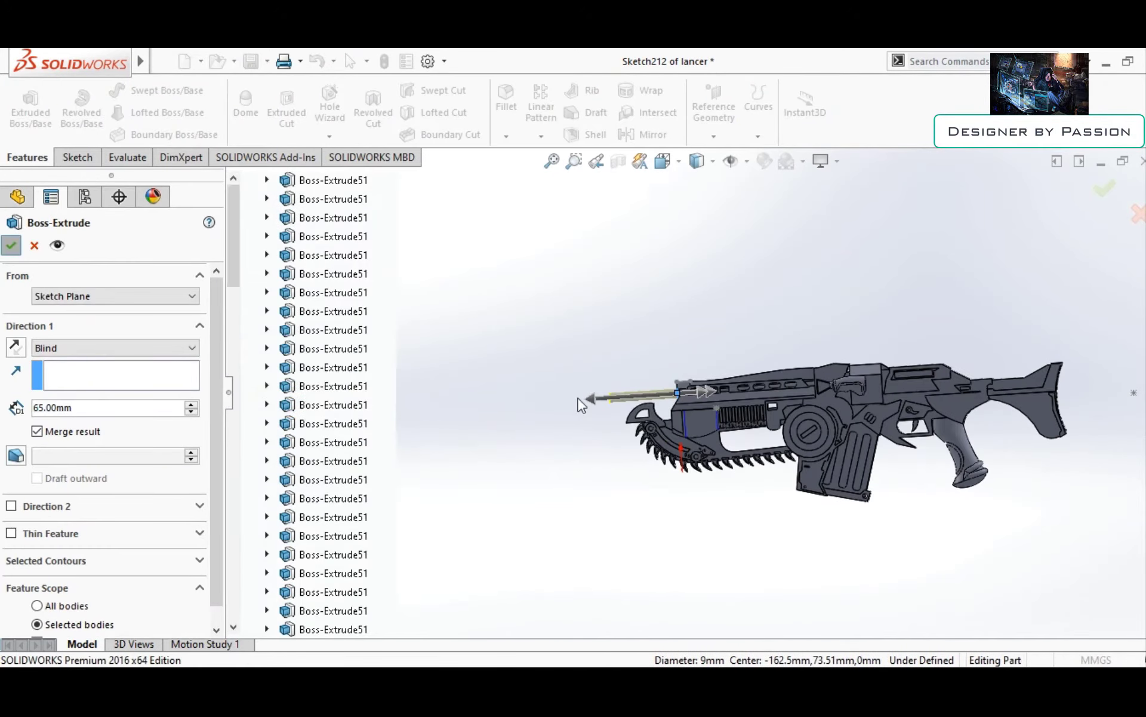
pyautogui.scroll(3, 743, 414)
pyautogui.scroll(-5, 744, 413)
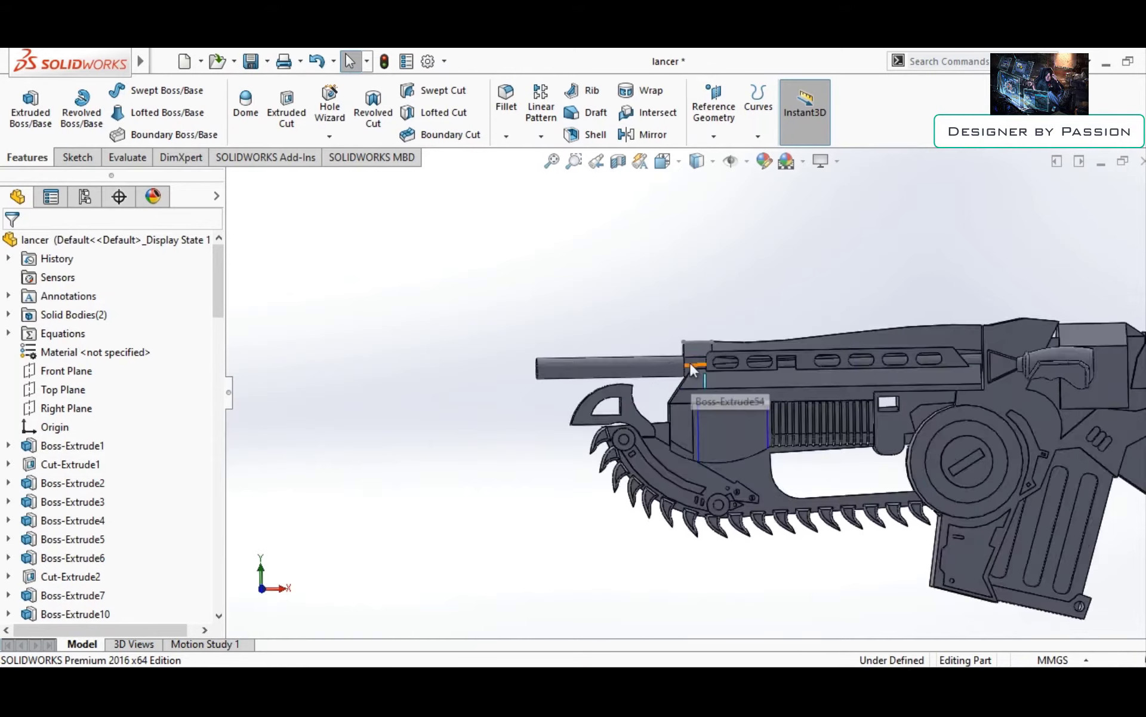
pyautogui.scroll(-2, 657, 406)
pyautogui.scroll(1, 631, 400)
pyautogui.click(499, 396)
pyautogui.scroll(4, 693, 385)
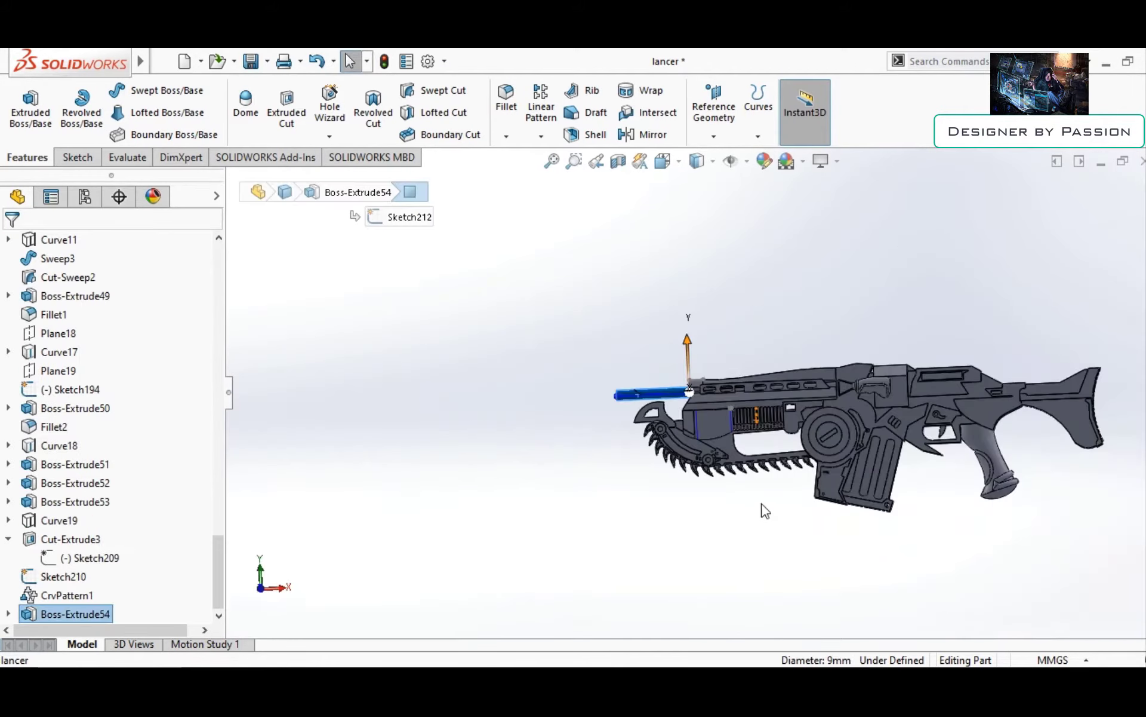
pyautogui.click(764, 508)
pyautogui.scroll(-3, 697, 403)
pyautogui.moveTo(697, 404); pyautogui.dragTo(681, 410, button='middle')
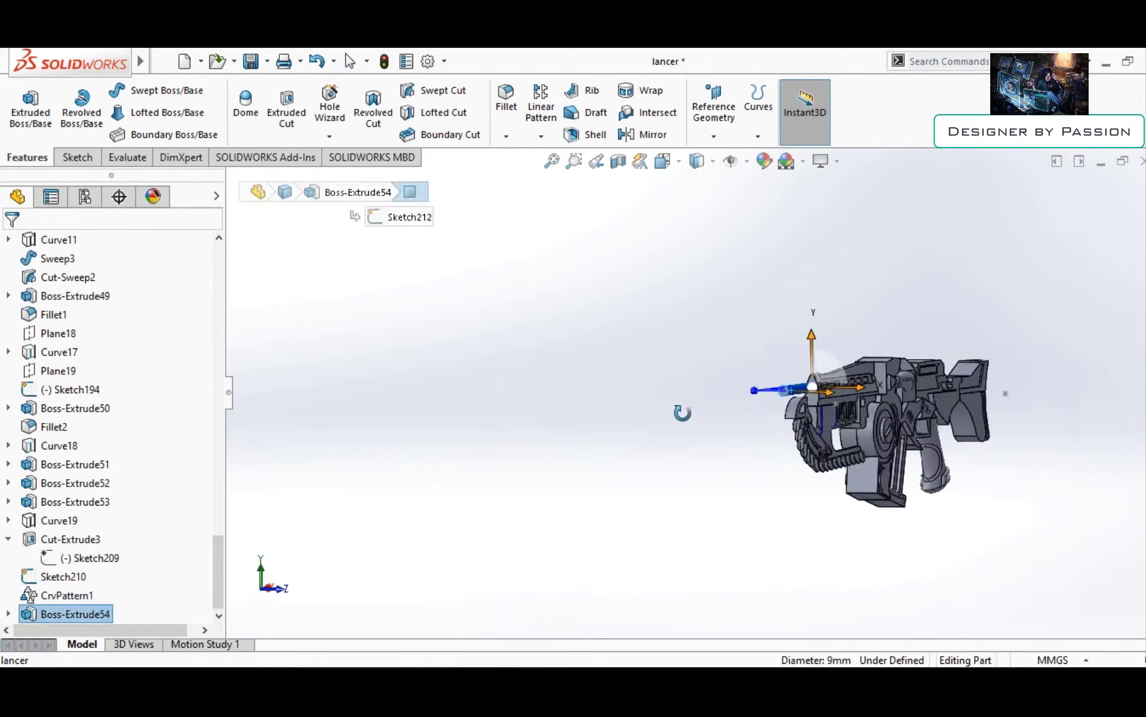
pyautogui.scroll(-3, 716, 370)
# Sketch a circle on the barrel's end face and begin extruding it
pyautogui.click(739, 358)
pyautogui.press('c')
pyautogui.hotkey('ctrl', '8')
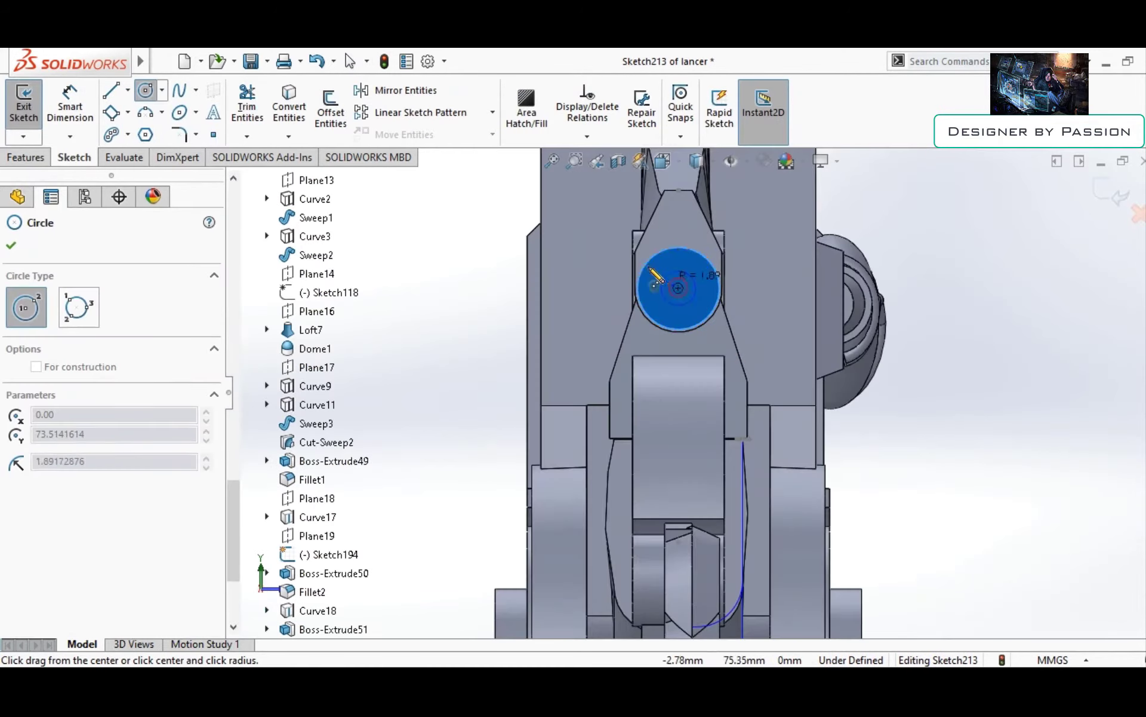
pyautogui.click(648, 262)
pyautogui.press('e')
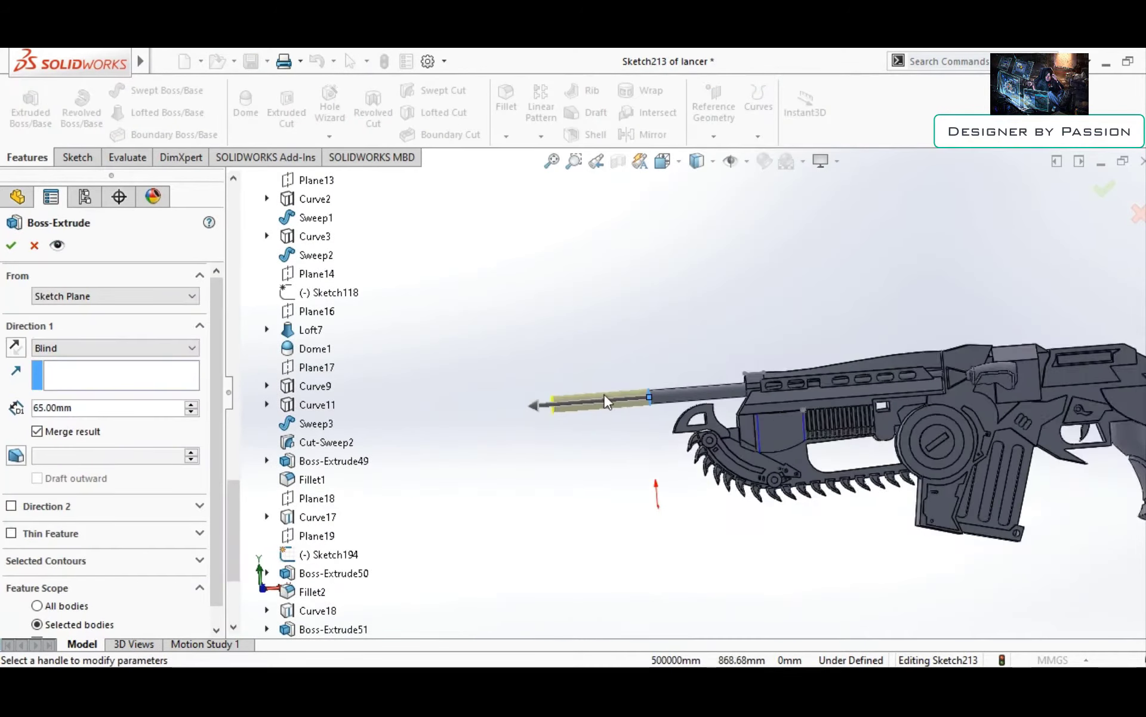
pyautogui.rightClick(583, 449)
pyautogui.press('f')
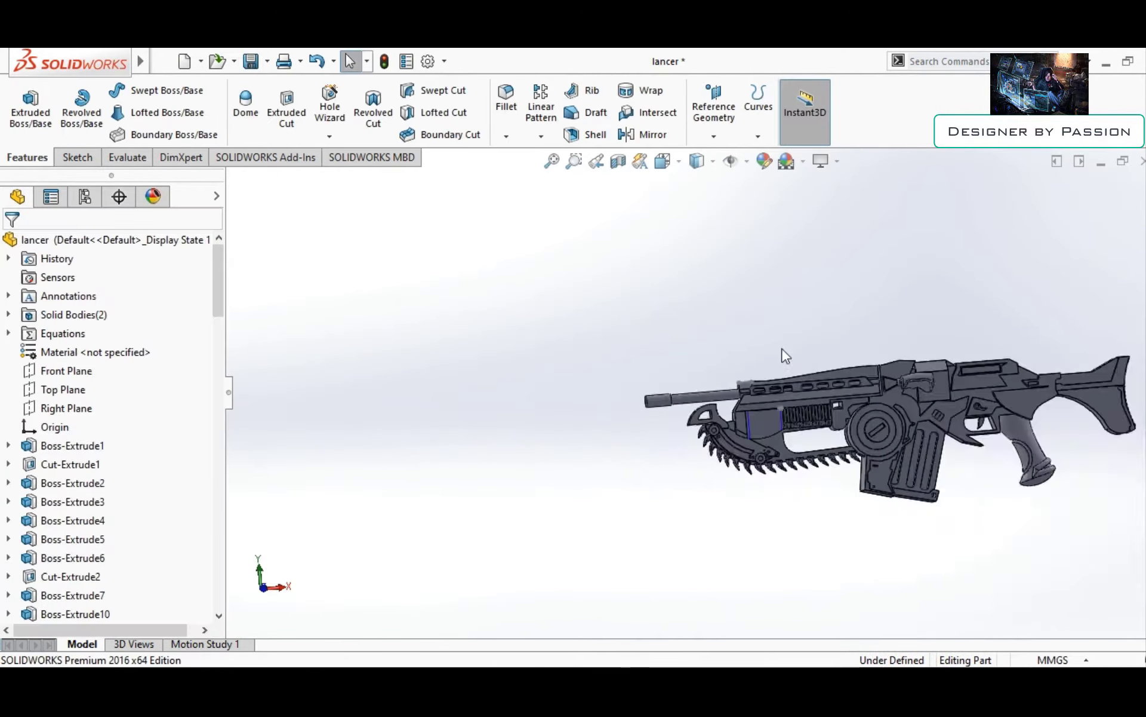
pyautogui.scroll(-5, 740, 388)
pyautogui.scroll(-3, 700, 412)
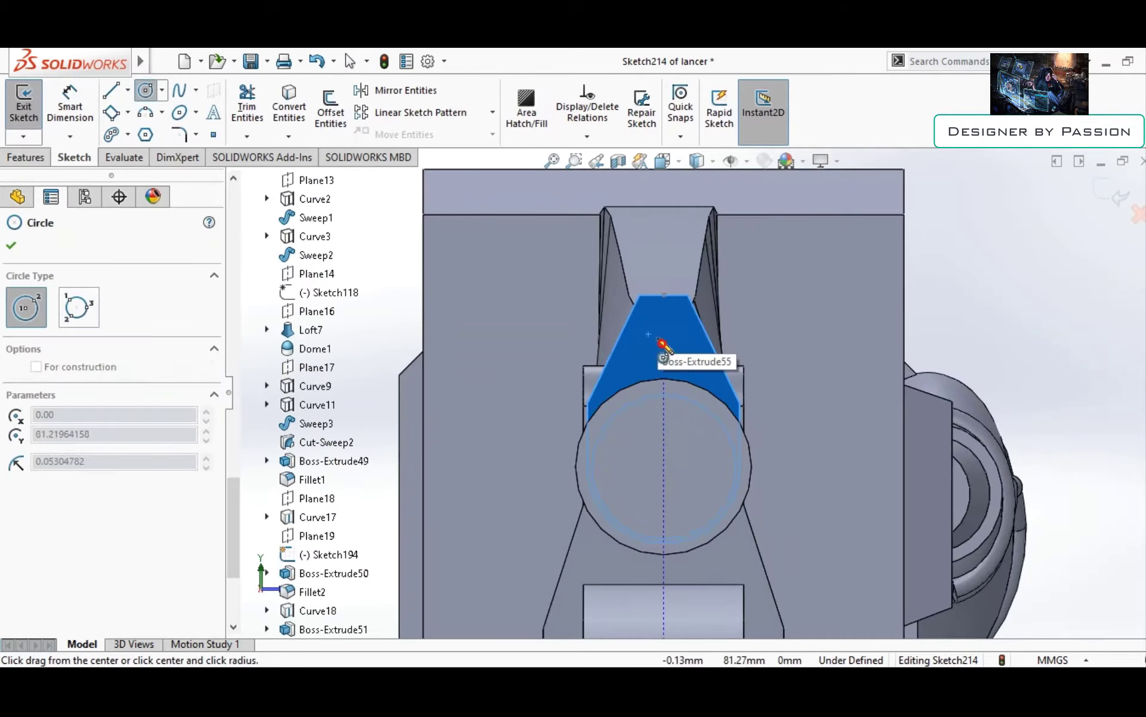
# Extrude the barrel section 17 mm
pyautogui.press('e')
pyautogui.moveTo(665, 340); pyautogui.dragTo(428, 337, button='middle')
pyautogui.scroll(3, 428, 337)
pyautogui.moveTo(604, 366); pyautogui.dragTo(653, 388)
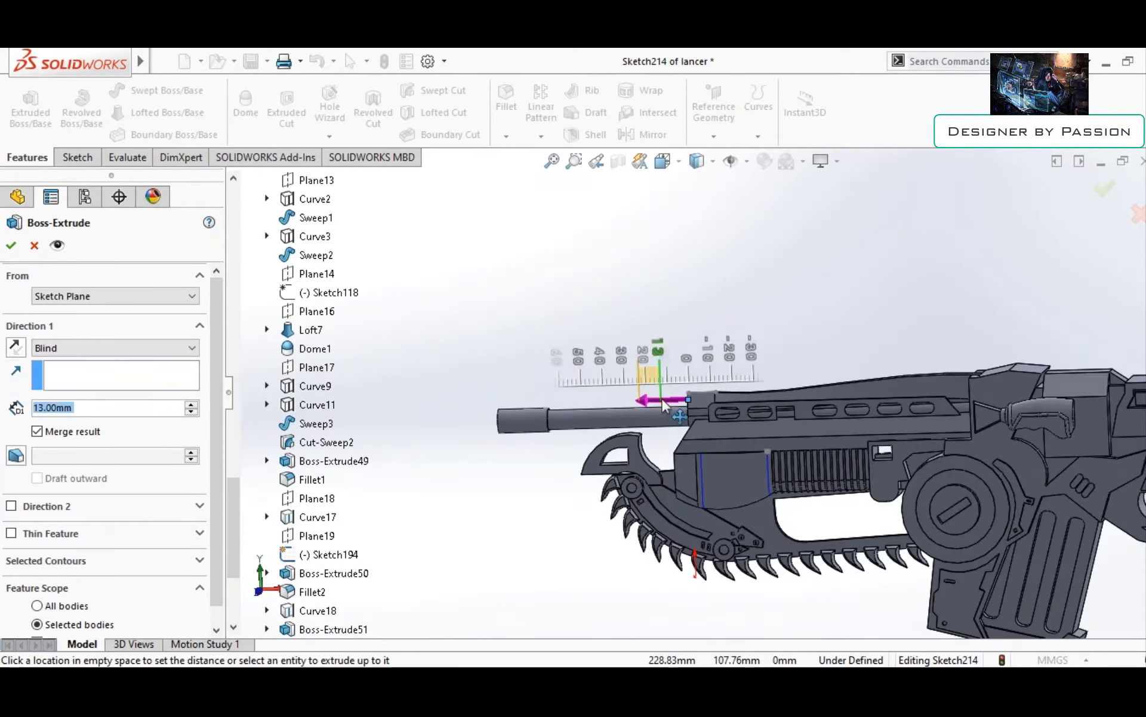
pyautogui.moveTo(652, 388); pyautogui.dragTo(732, 361, button='middle')
pyautogui.moveTo(597, 375); pyautogui.dragTo(278, 358, button='middle')
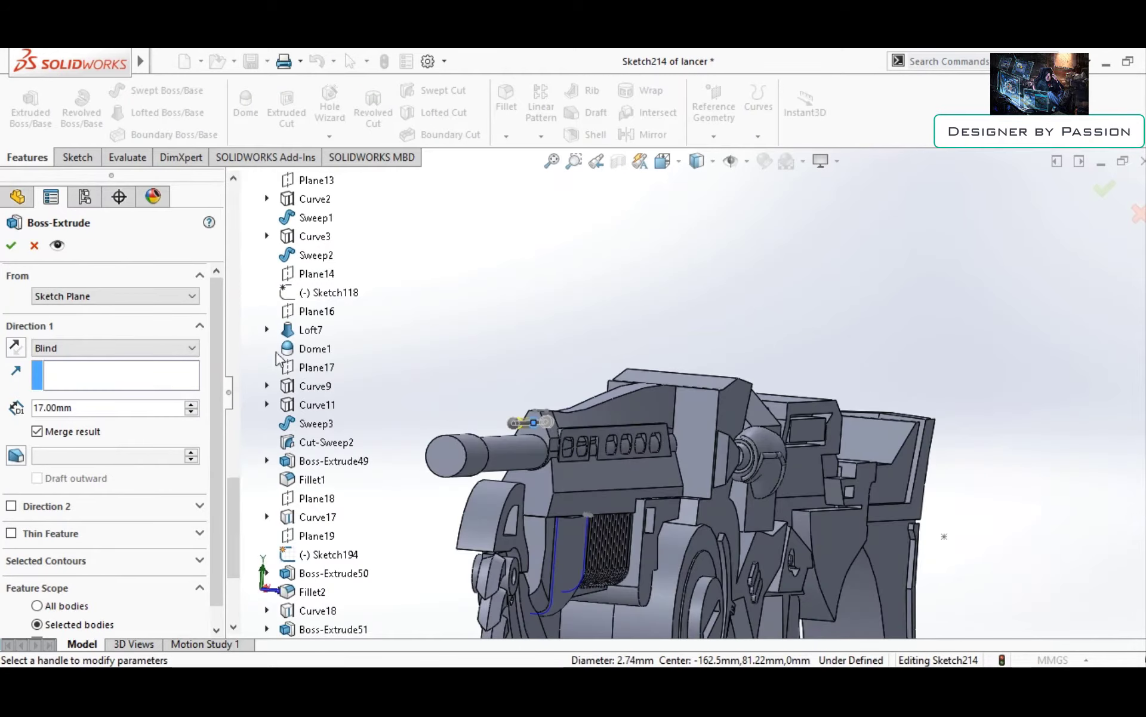
pyautogui.press('Return')
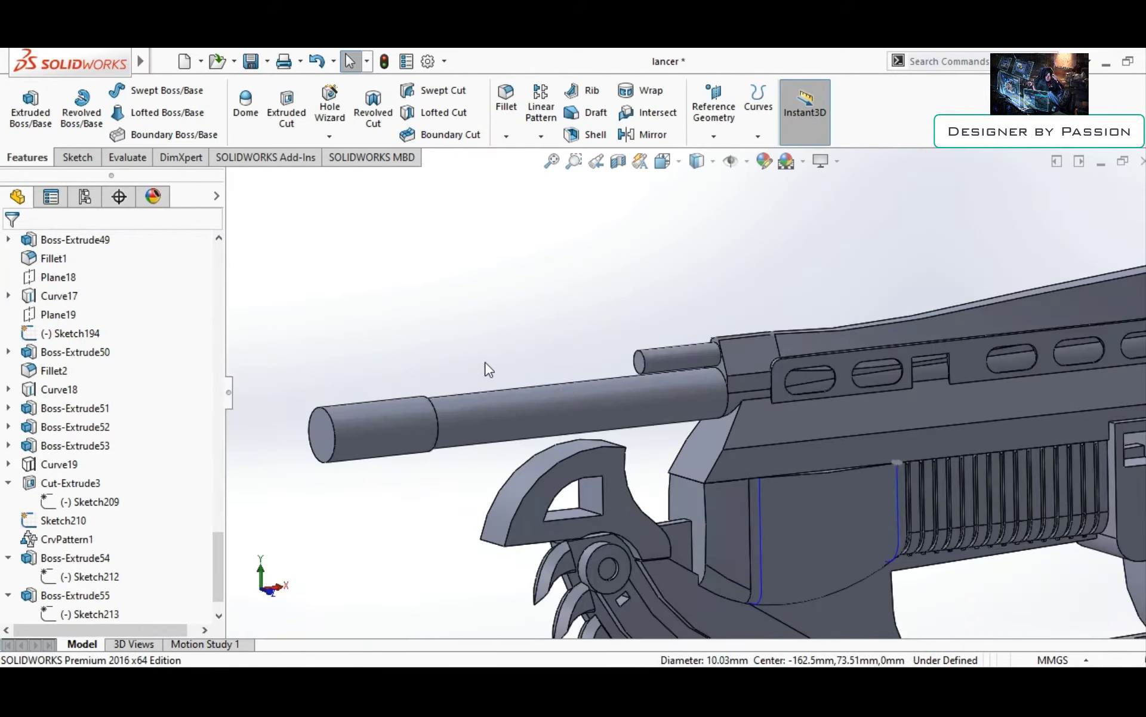
# Edit Boss-Extrude54 and reconfirm it
pyautogui.scroll(-3, 534, 435)
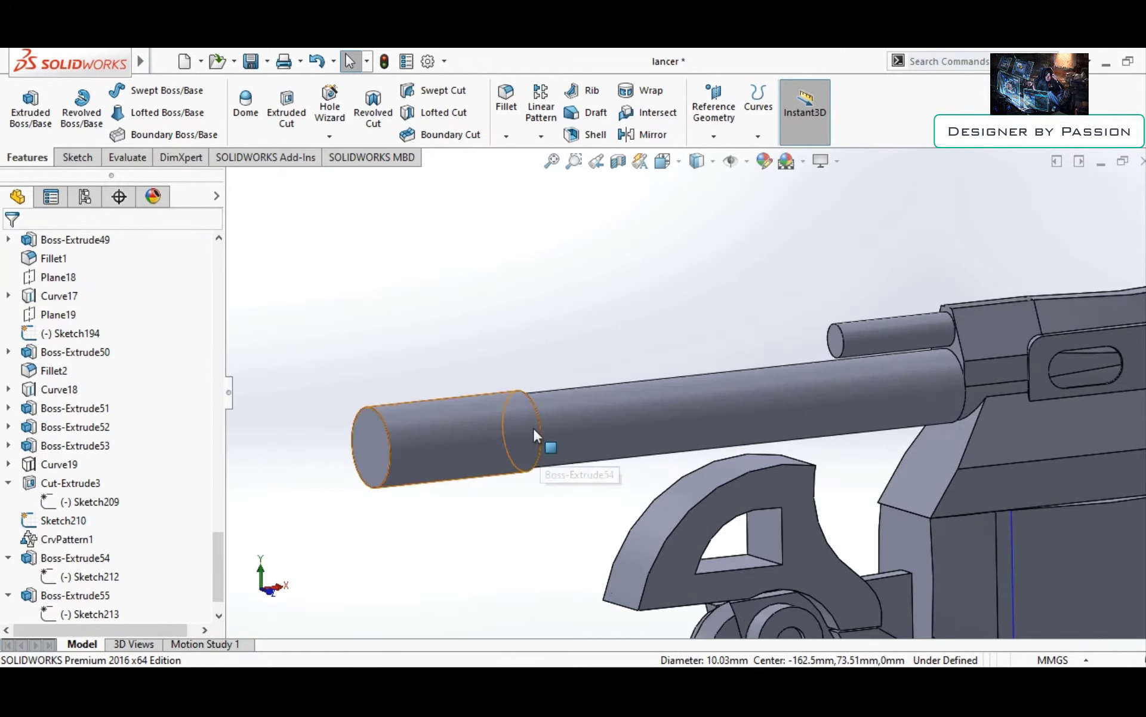
pyautogui.rightClick(412, 445)
pyautogui.press('Escape')
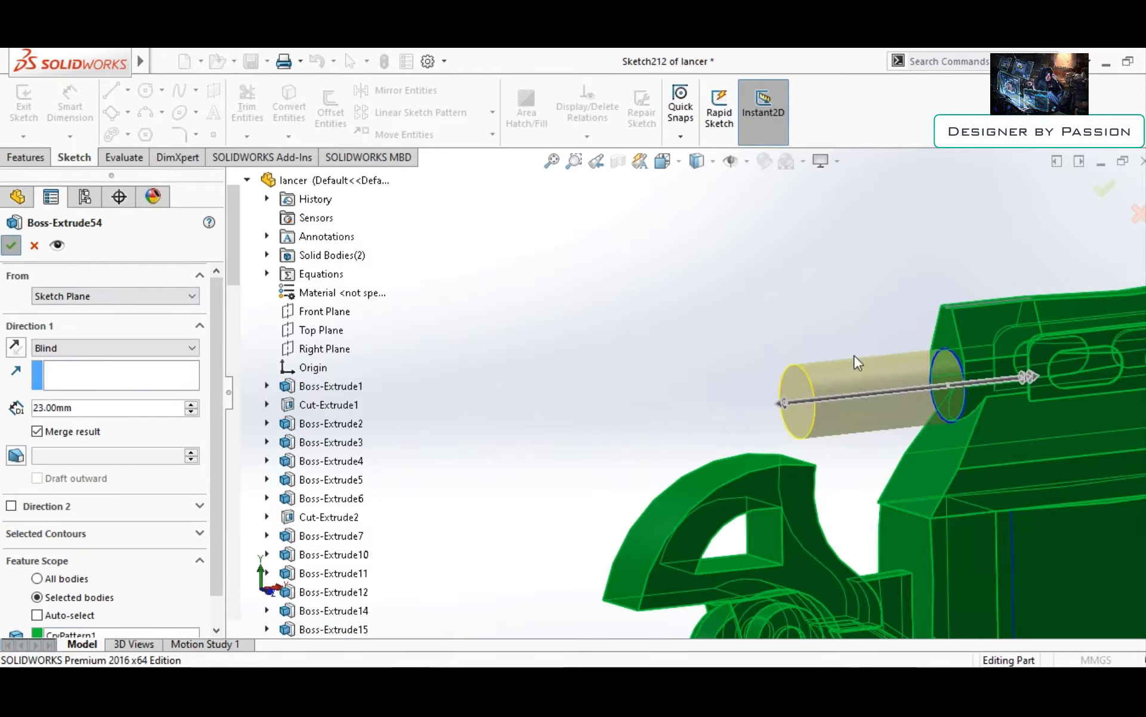
pyautogui.press('Return')
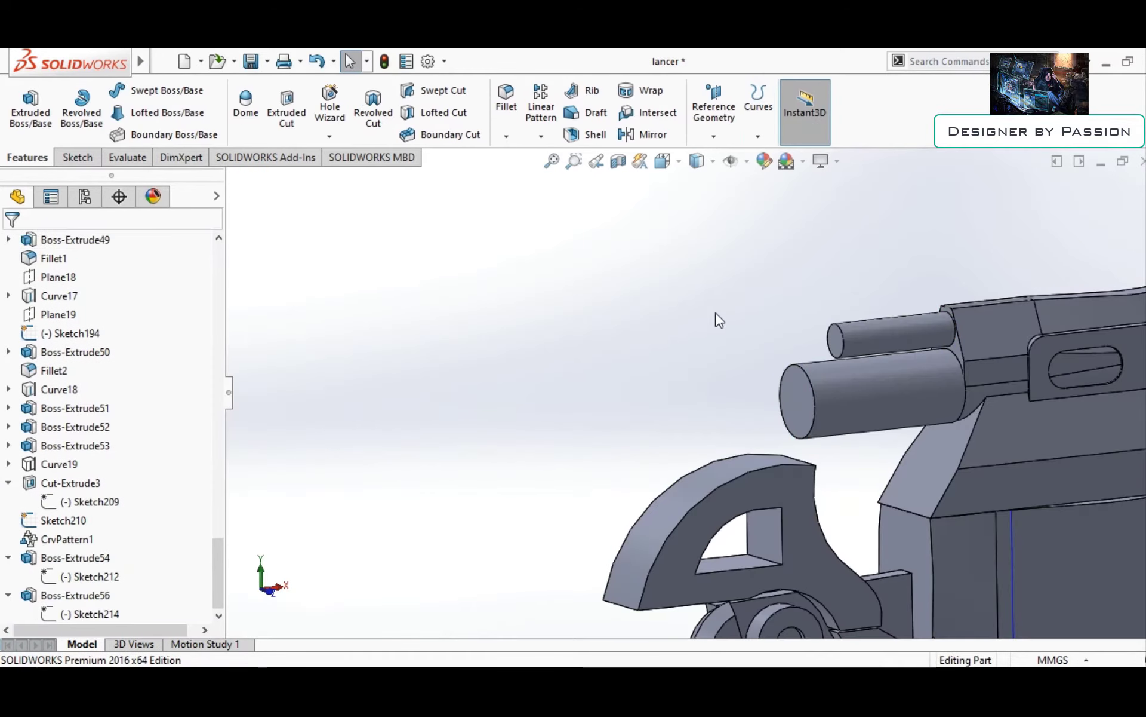
# Extrude a circle from the barrel end face about 10 mm
pyautogui.rightClick(797, 391)
pyautogui.click(828, 195)
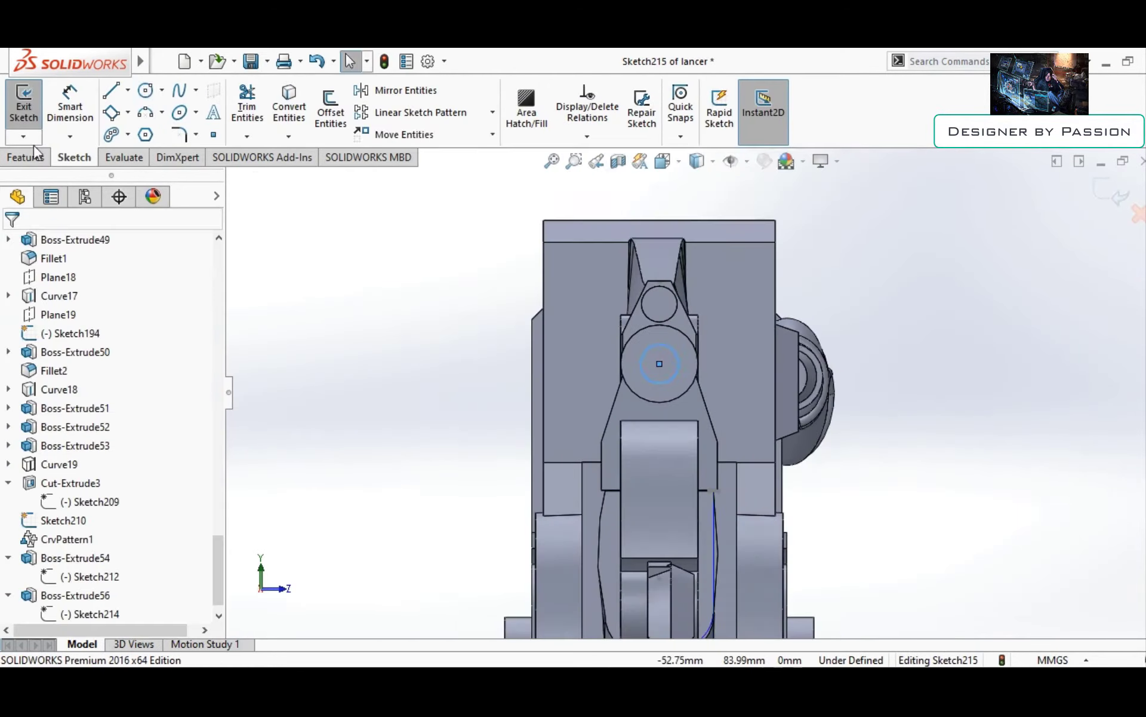
pyautogui.click(27, 156)
pyautogui.click(31, 106)
pyautogui.moveTo(448, 409); pyautogui.dragTo(435, 422)
pyautogui.press('Return')
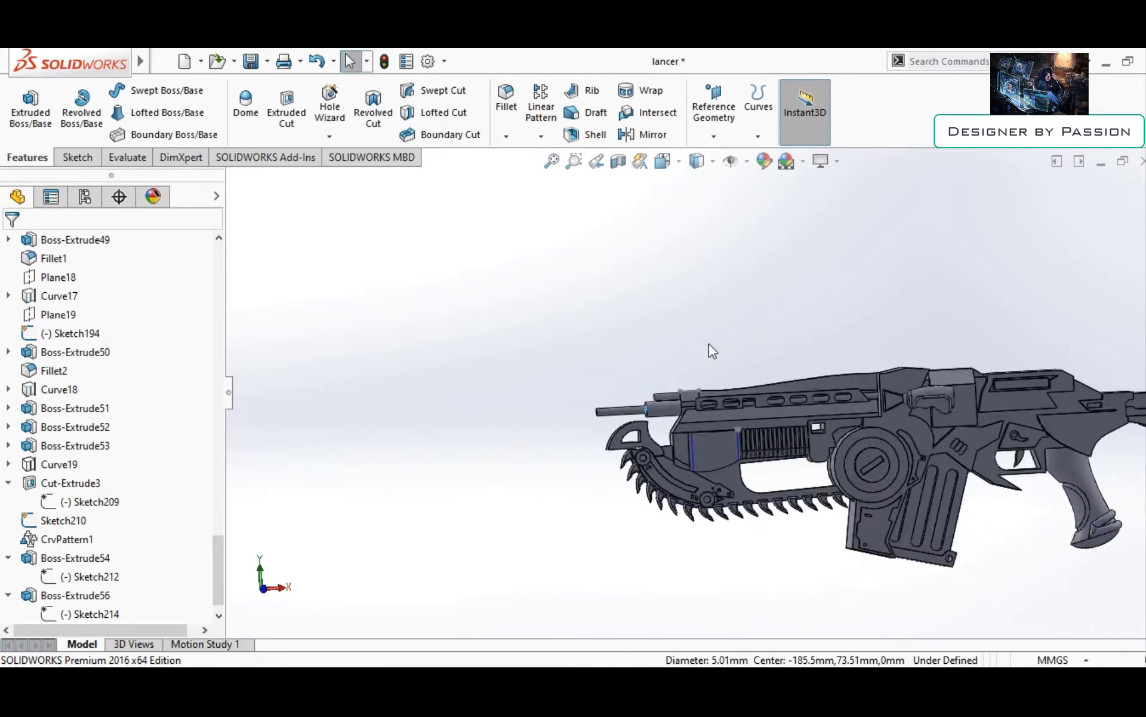
pyautogui.scroll(-5, 718, 388)
pyautogui.scroll(4, 624, 368)
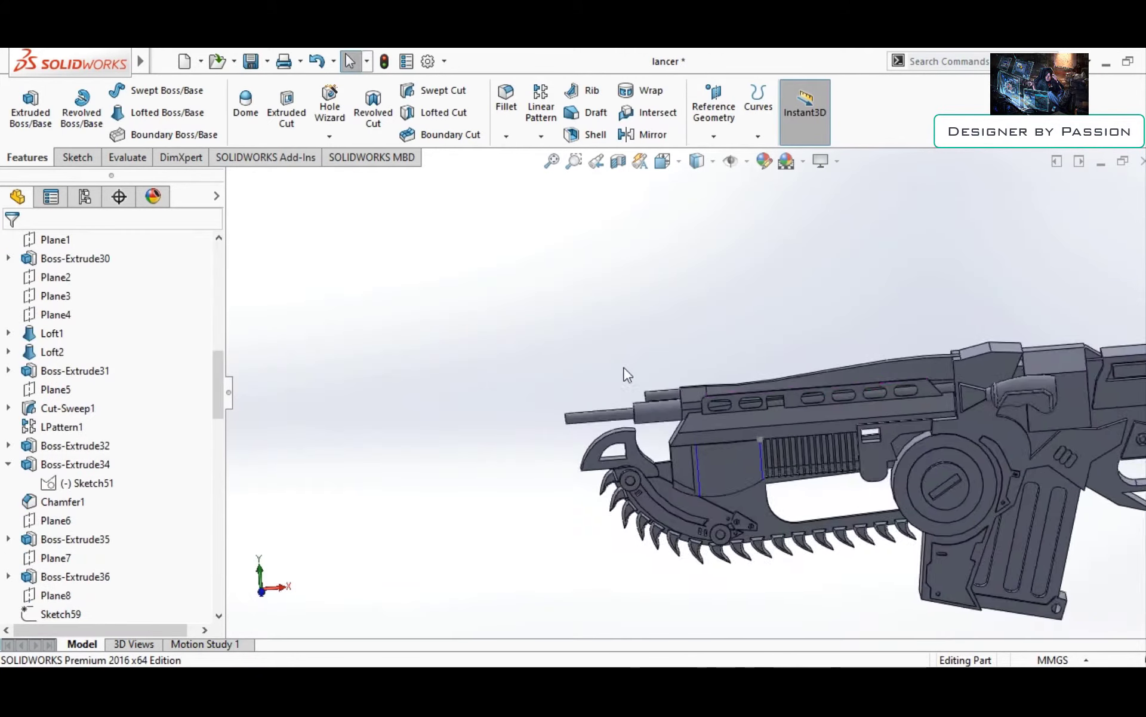
pyautogui.scroll(2, 624, 375)
# Add a narrower 19 mm cylinder at the muzzle tip
pyautogui.click(663, 447)
pyautogui.click(676, 280)
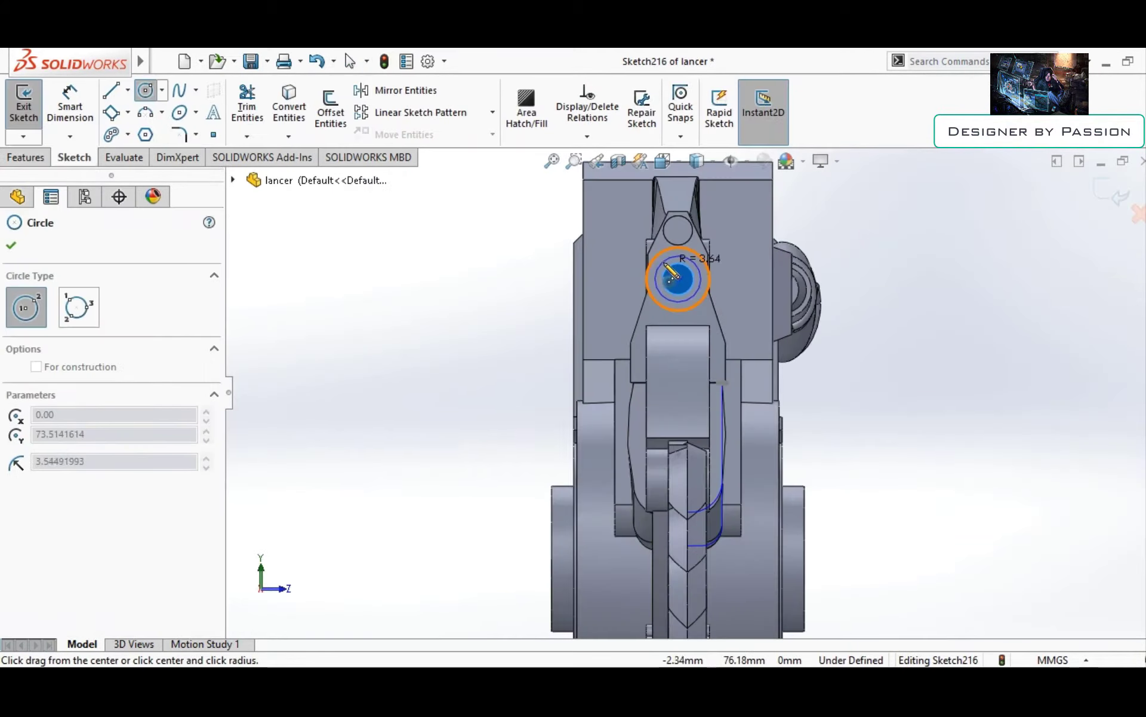
pyautogui.click(668, 267)
pyautogui.scroll(3, 669, 275)
pyautogui.click(493, 394)
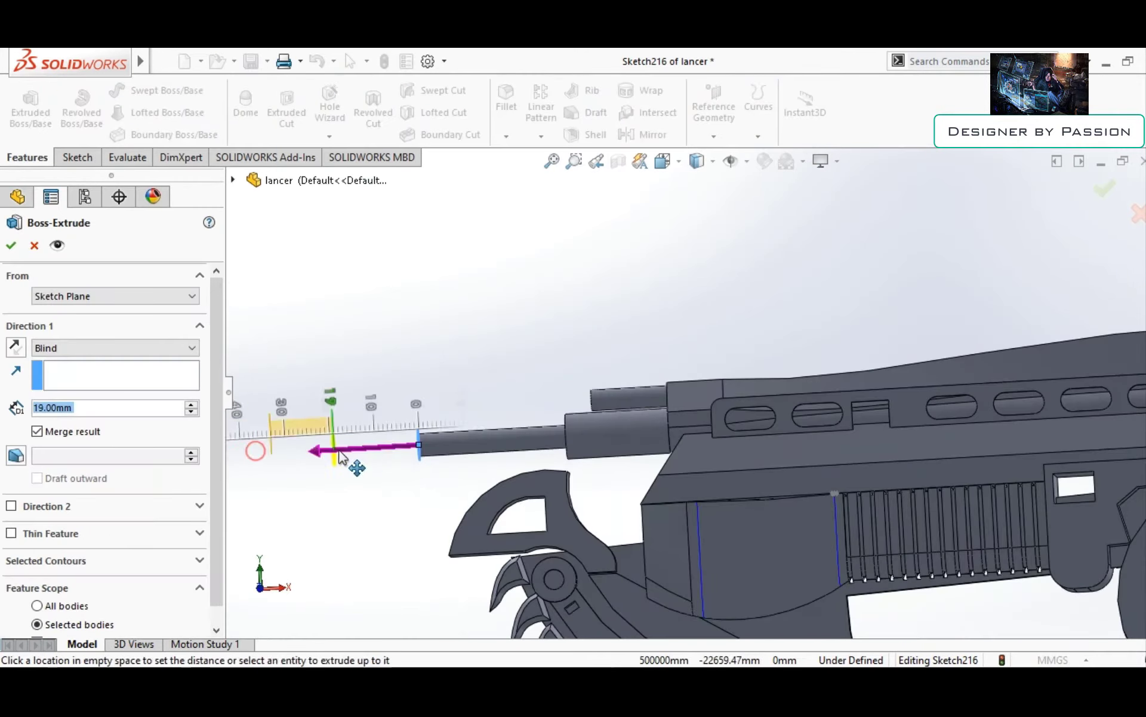
pyautogui.click(340, 457)
pyautogui.scroll(-3, 418, 418)
pyautogui.press('Return')
pyautogui.scroll(-3, 571, 392)
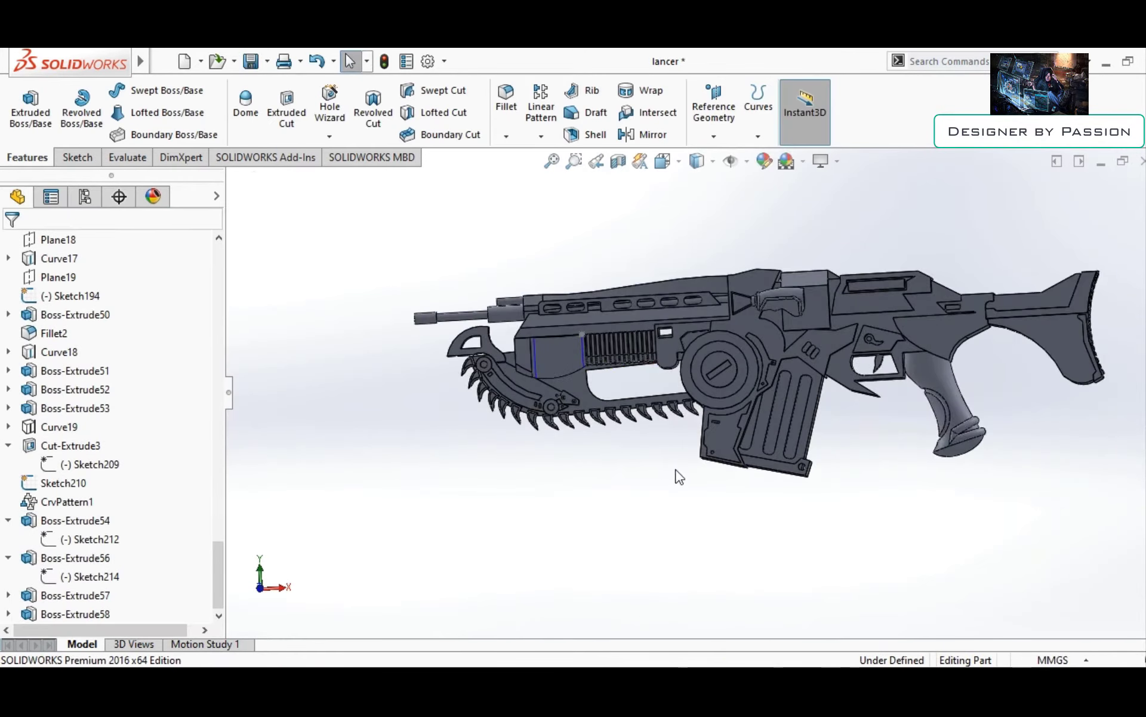
pyautogui.scroll(3, 537, 388)
pyautogui.scroll(-3, 358, 358)
pyautogui.scroll(3, 39, 291)
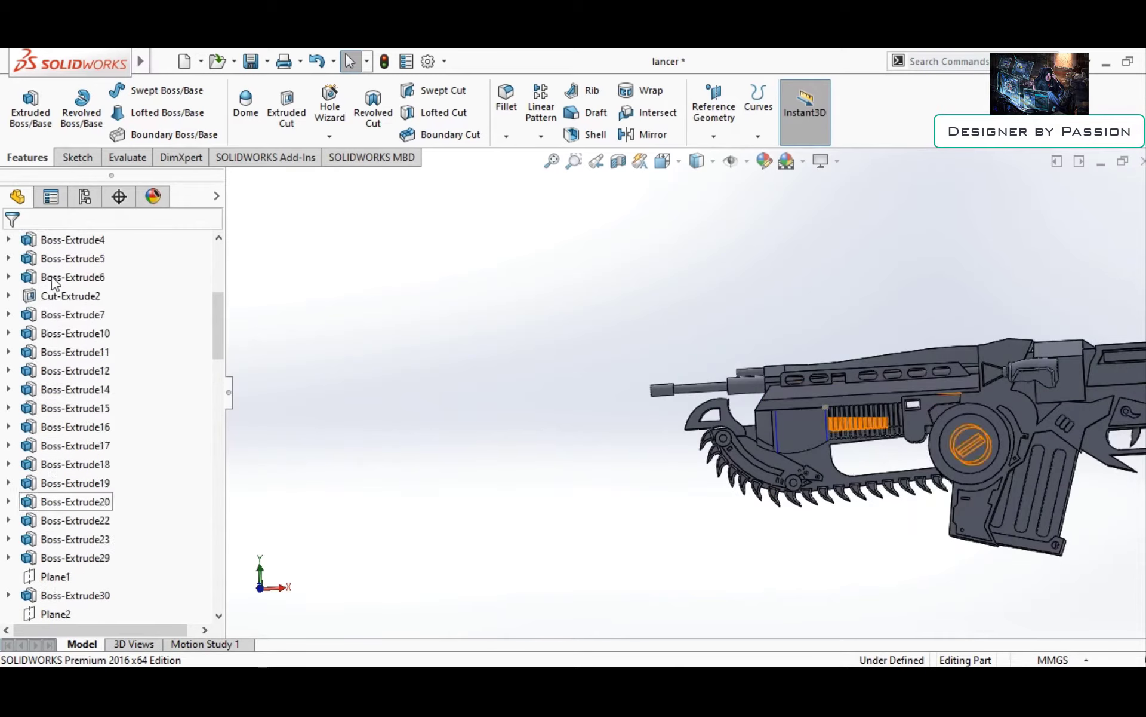
# Sketch a rectangle across the muzzle tip on a plane through the barrel for the slot
pyautogui.click(62, 576)
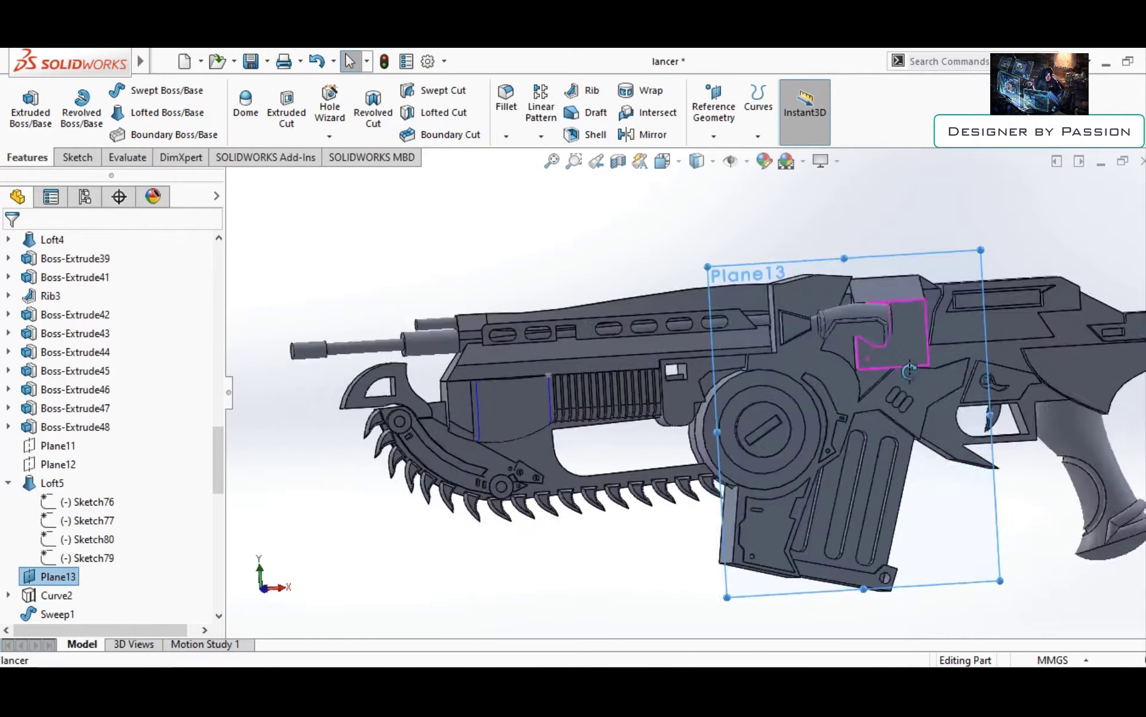
pyautogui.scroll(-3, 71, 418)
pyautogui.click(58, 595)
pyautogui.scroll(5, 388, 382)
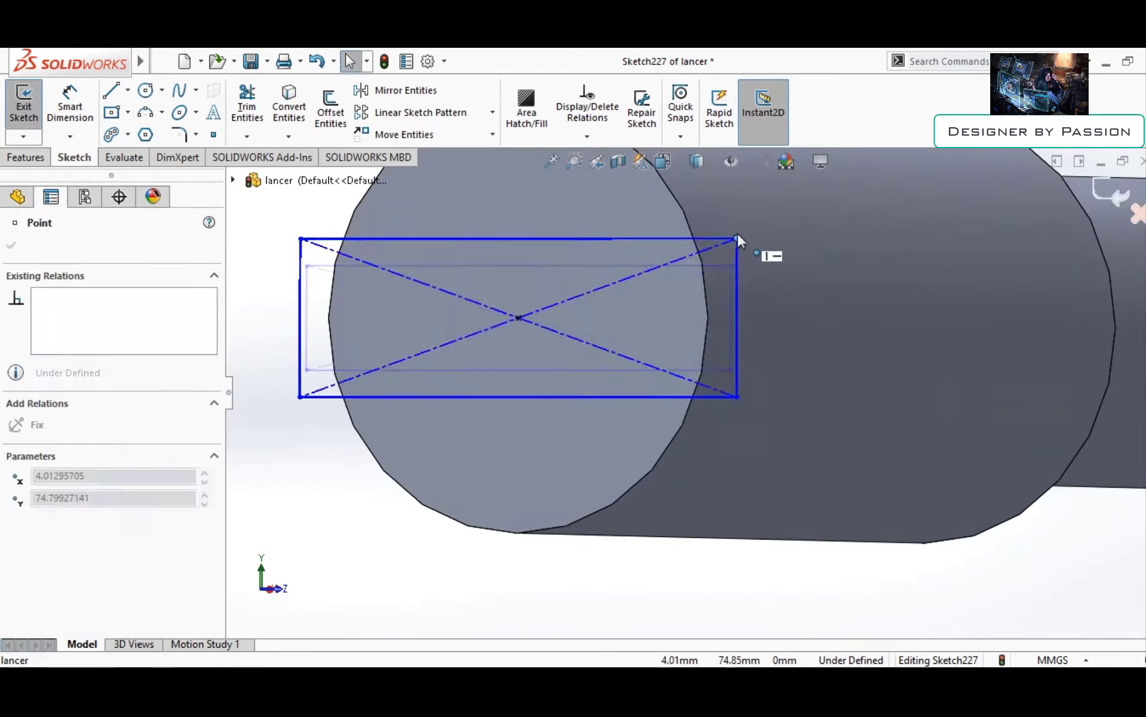
pyautogui.click(1106, 197)
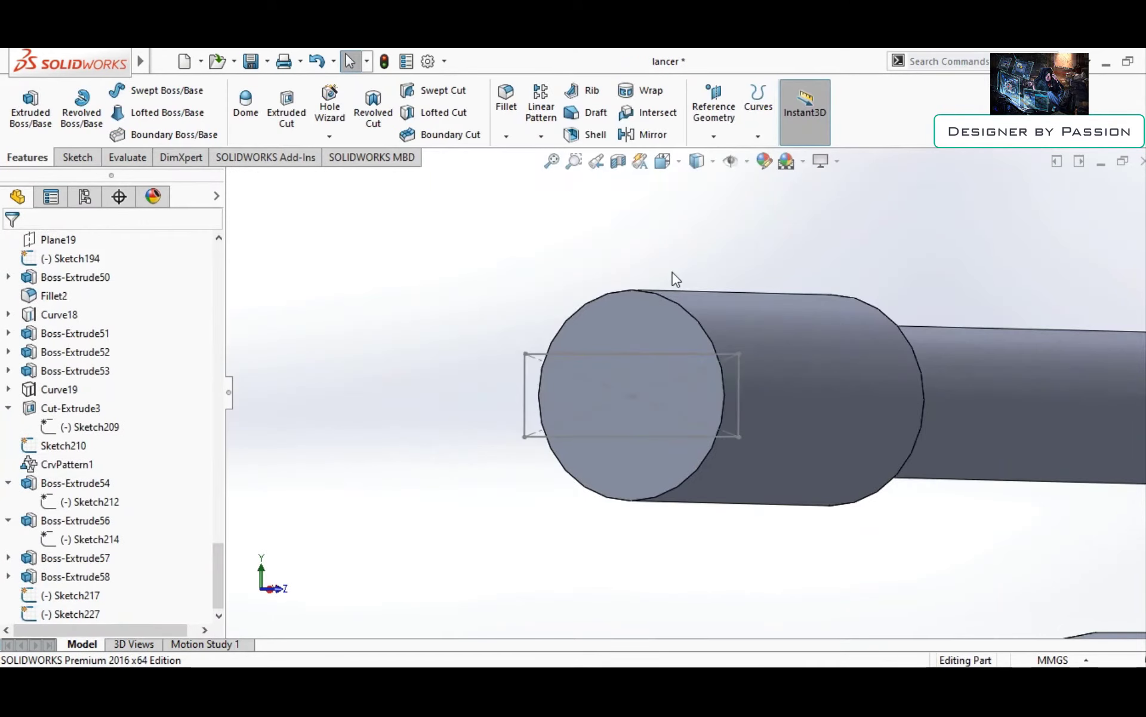
# Cut a centred round bore into the muzzle end face
pyautogui.rightClick(650, 358)
pyautogui.click(665, 166)
pyautogui.click(145, 90)
pyautogui.click(644, 334)
pyautogui.click(576, 261)
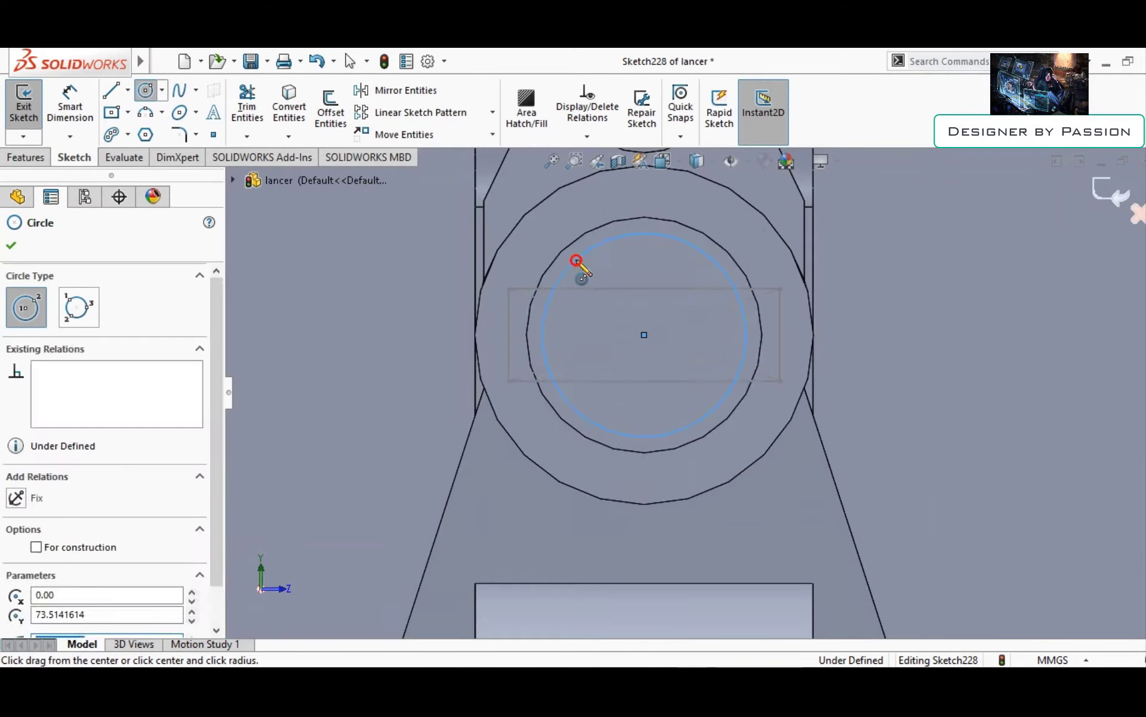
pyautogui.click(26, 157)
pyautogui.click(286, 112)
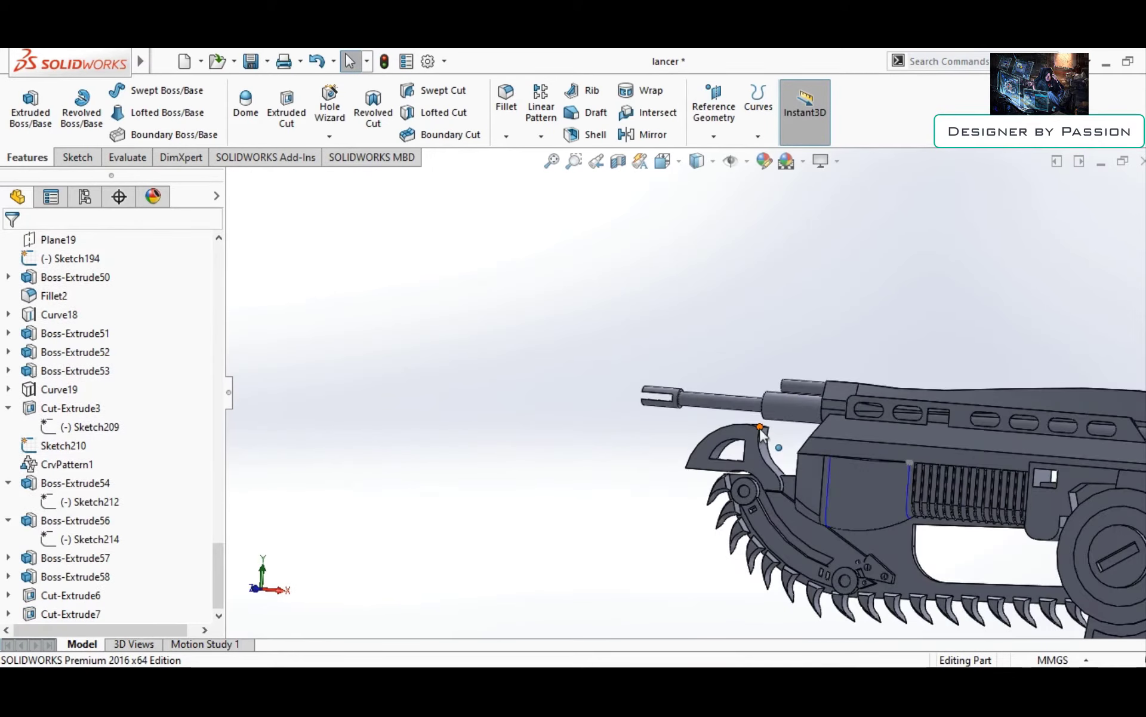
# Sketch the sight's straight vertical and top edges on Front Plane above the rail
pyautogui.scroll(-5, 760, 429)
pyautogui.scroll(2, 740, 376)
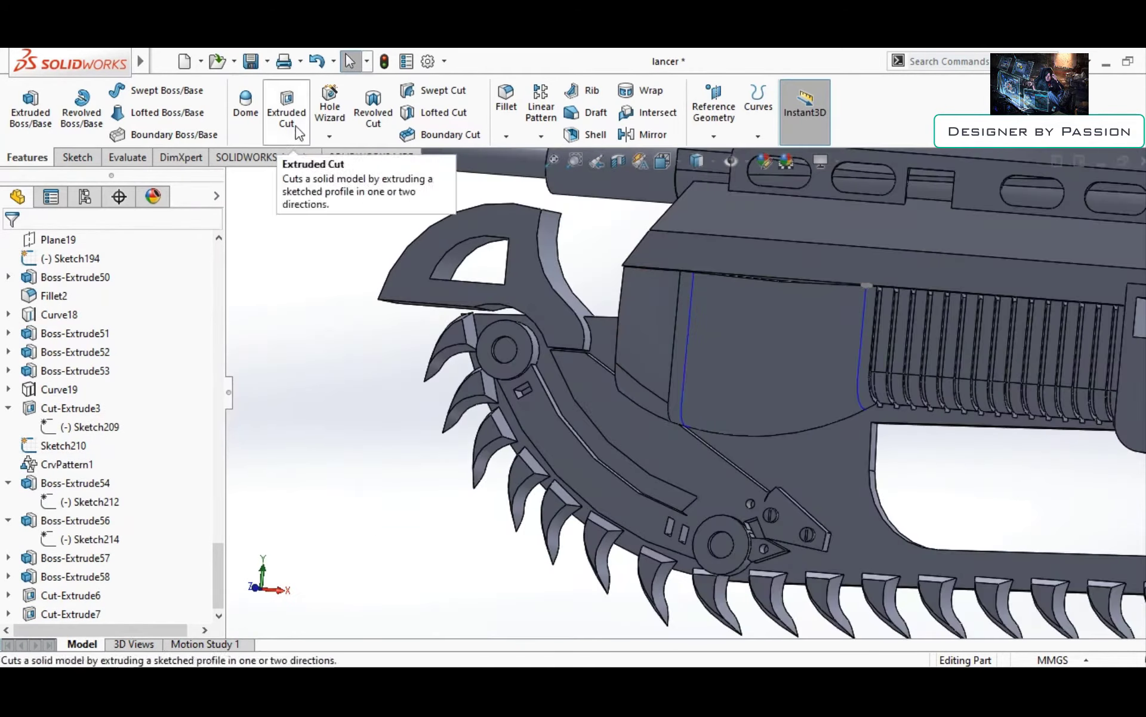
pyautogui.click(77, 157)
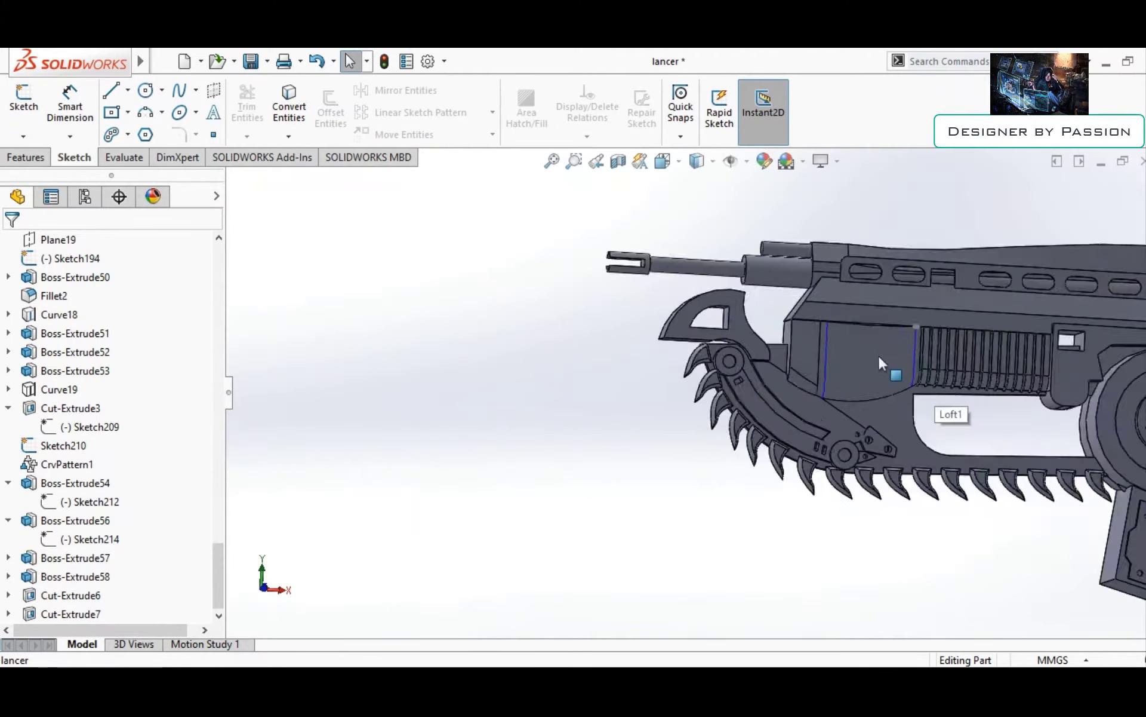
pyautogui.moveTo(879, 354); pyautogui.dragTo(712, 370, button='middle')
pyautogui.scroll(-3, 712, 370)
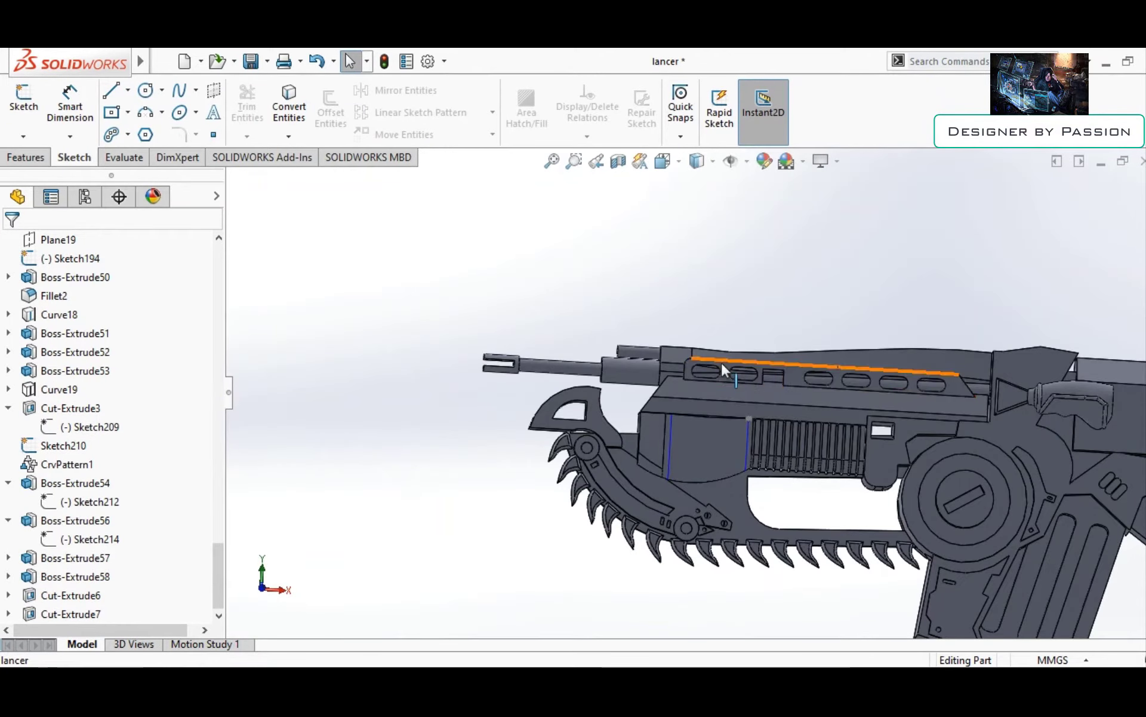
pyautogui.scroll(-3, 721, 362)
pyautogui.scroll(10, 123, 345)
pyautogui.click(74, 349)
pyautogui.scroll(-2, 650, 407)
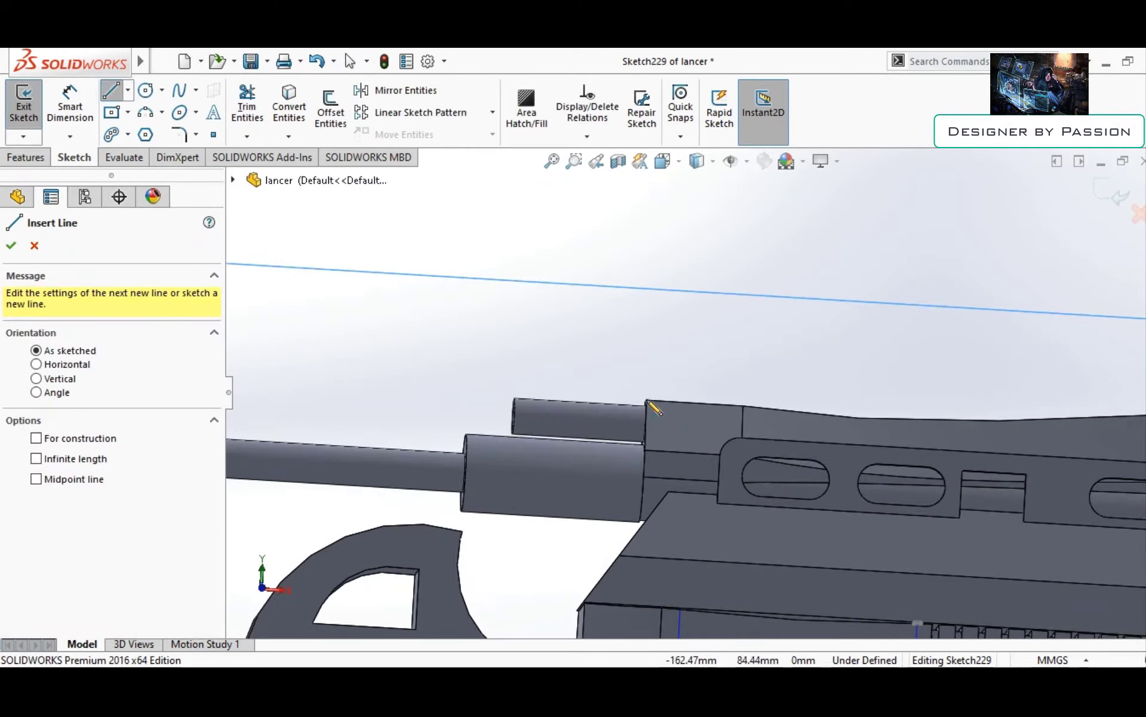
pyautogui.click(744, 408)
pyautogui.press('Escape')
pyautogui.scroll(3, 703, 412)
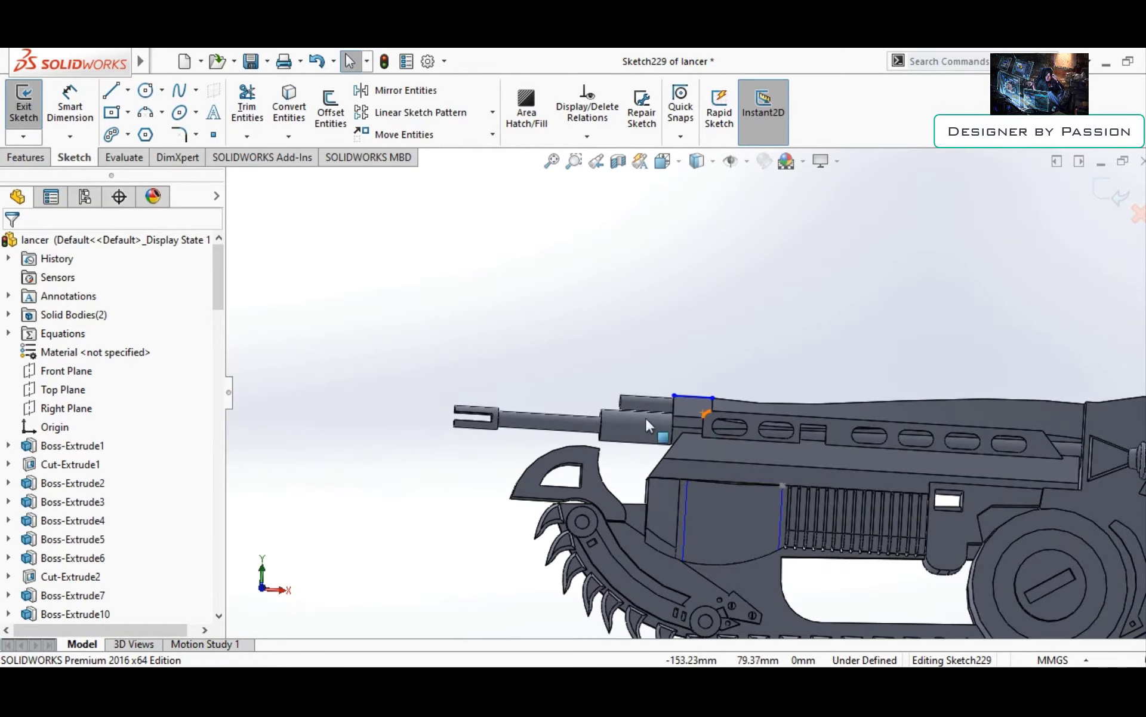
pyautogui.scroll(-2, 646, 416)
pyautogui.click(116, 96)
pyautogui.scroll(-2, 656, 418)
pyautogui.click(640, 359)
# Add a three-point arc plus vertical and slanted edges to close the sight profile
pyautogui.click(145, 112)
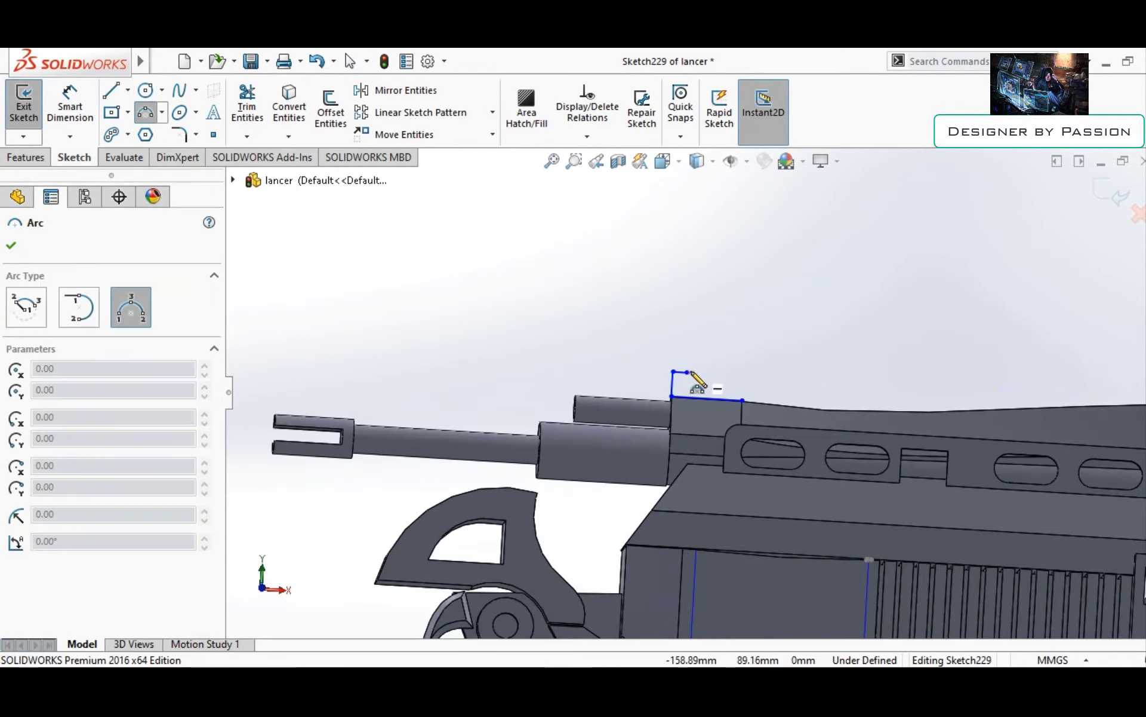
pyautogui.click(663, 388)
pyautogui.click(705, 360)
pyautogui.scroll(-1, 702, 347)
pyautogui.press('l')
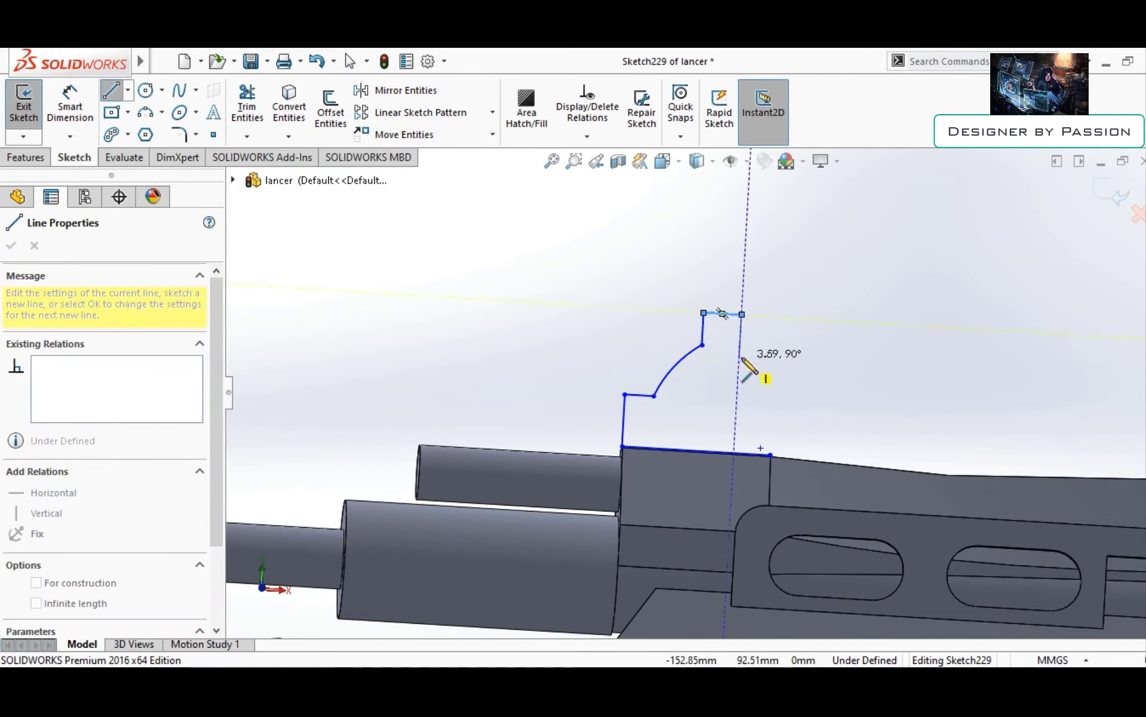
pyautogui.click(742, 360)
pyautogui.click(773, 394)
pyautogui.click(770, 455)
pyautogui.press('Escape')
pyautogui.scroll(3, 696, 394)
# Extrude the sight profile Mid Plane 4 mm and add a 10 mm offset plane from its side
pyautogui.click(113, 345)
pyautogui.click(90, 430)
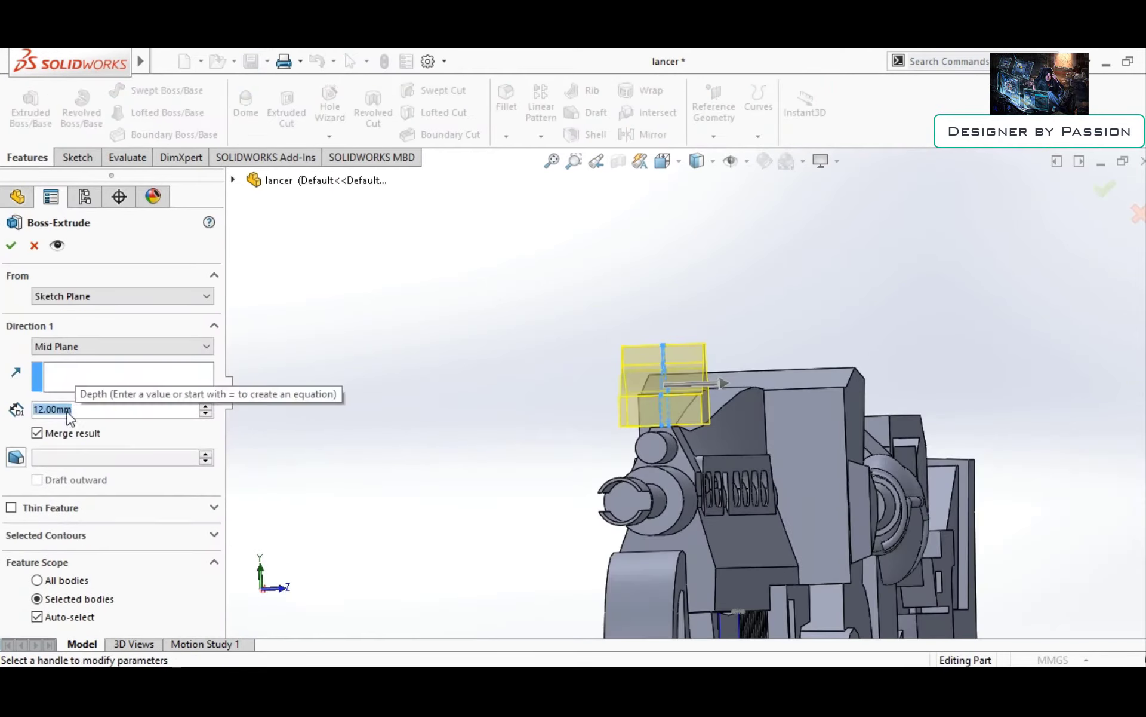
pyautogui.write('4')
pyautogui.press('Return')
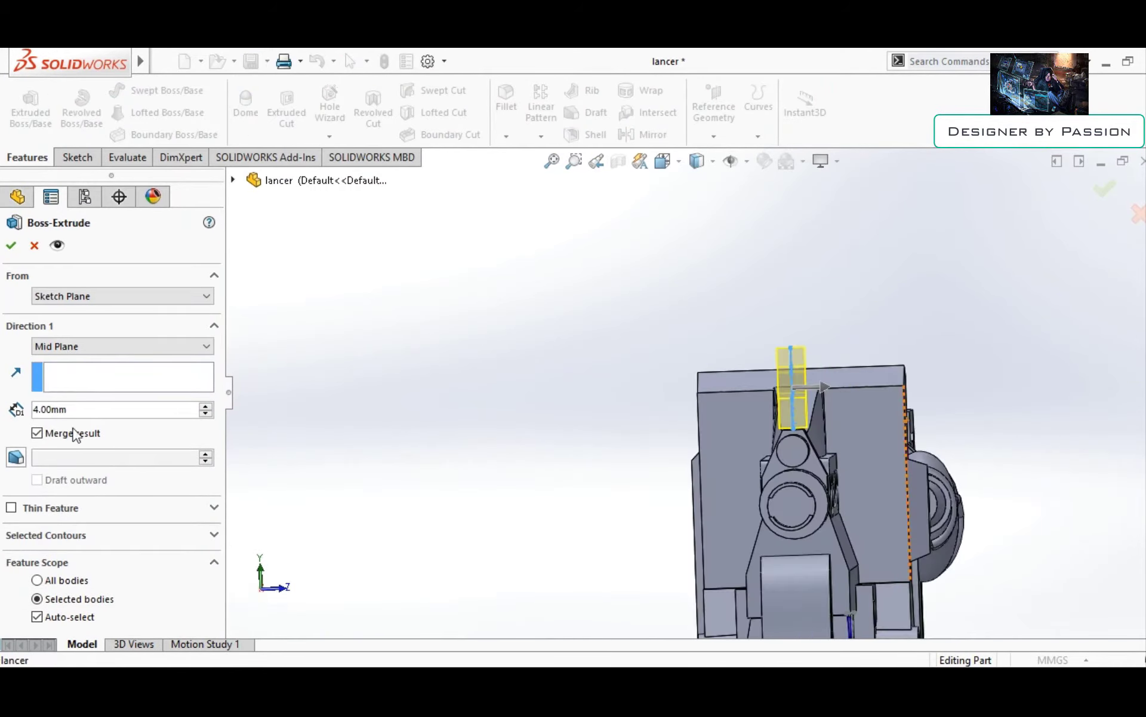
pyautogui.press('Return')
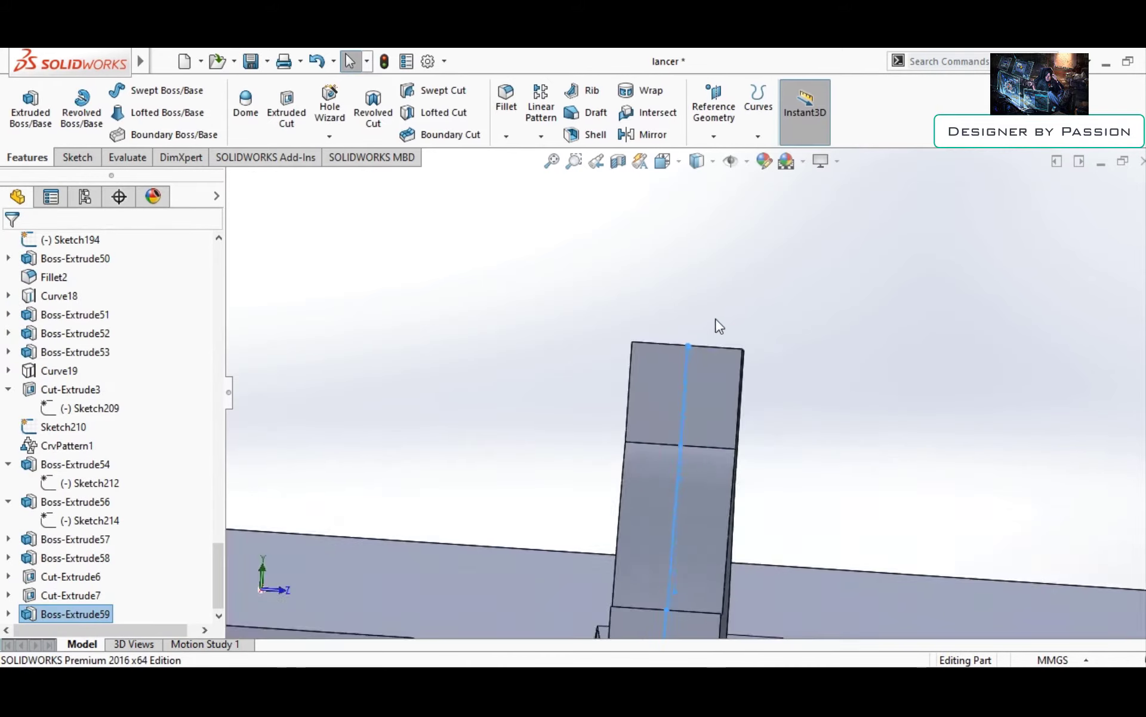
pyautogui.press('Return')
# Extrude the circle on Plane22 Mid Plane into a symmetric disc above the front sight
pyautogui.moveTo(673, 364); pyautogui.dragTo(653, 448, button='middle')
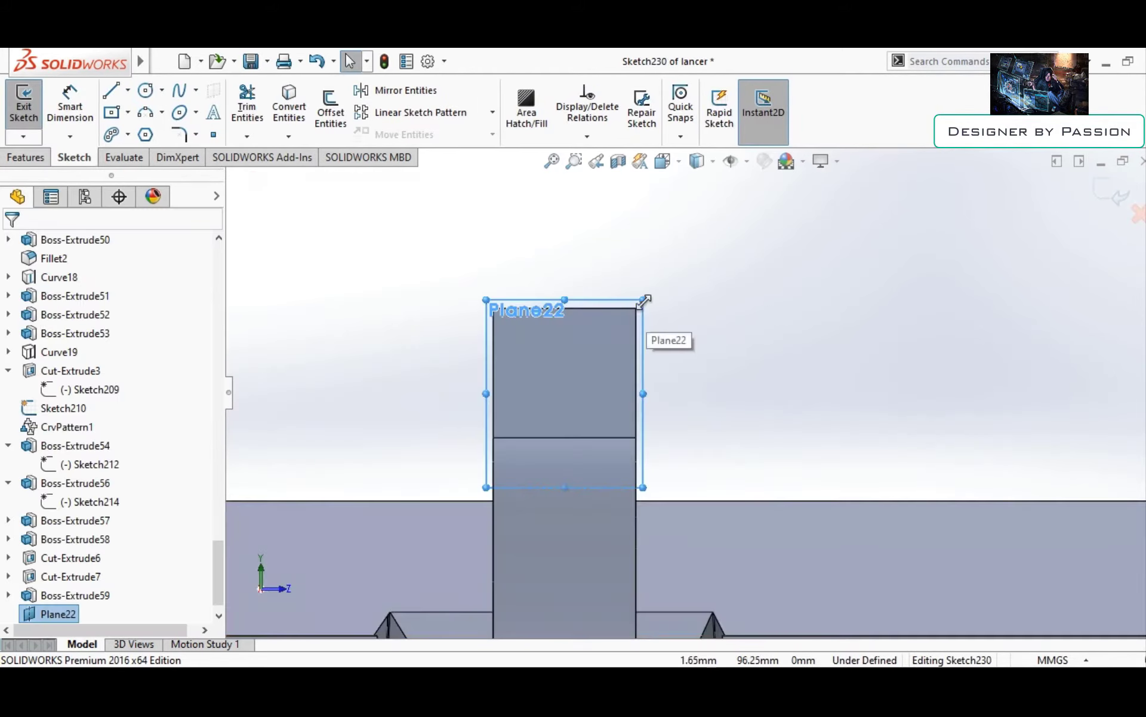
pyautogui.rightClick(463, 262)
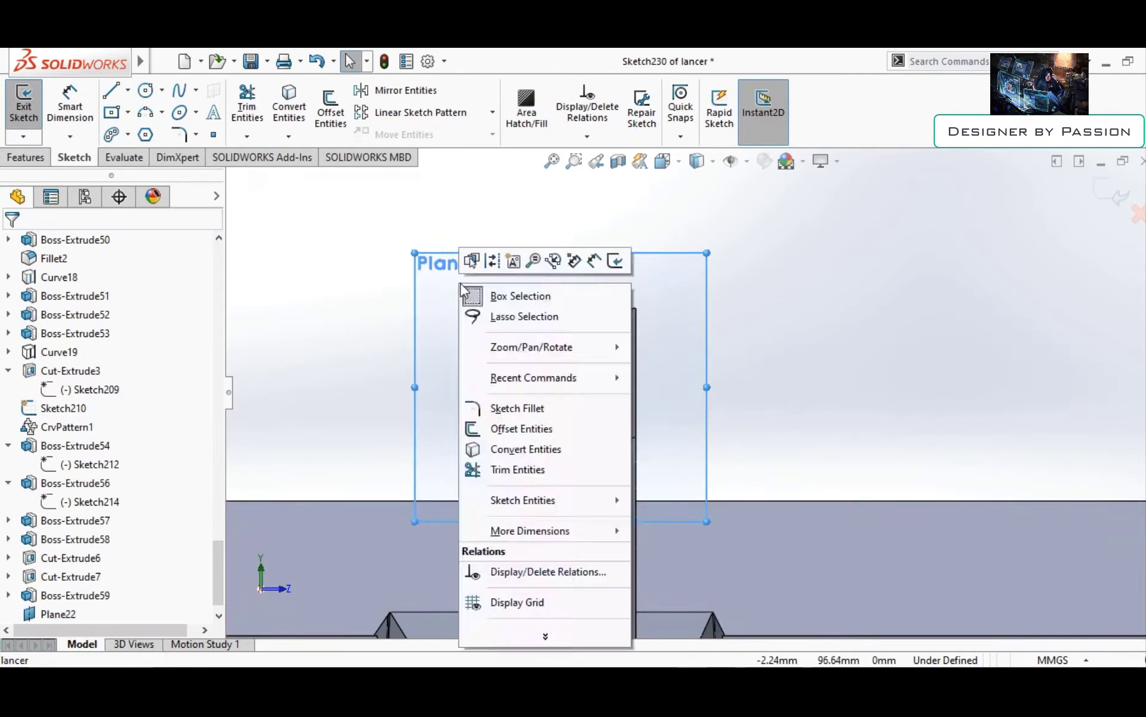
pyautogui.press('Escape')
pyautogui.click(505, 194)
pyautogui.click(27, 157)
pyautogui.click(30, 104)
pyautogui.click(122, 346)
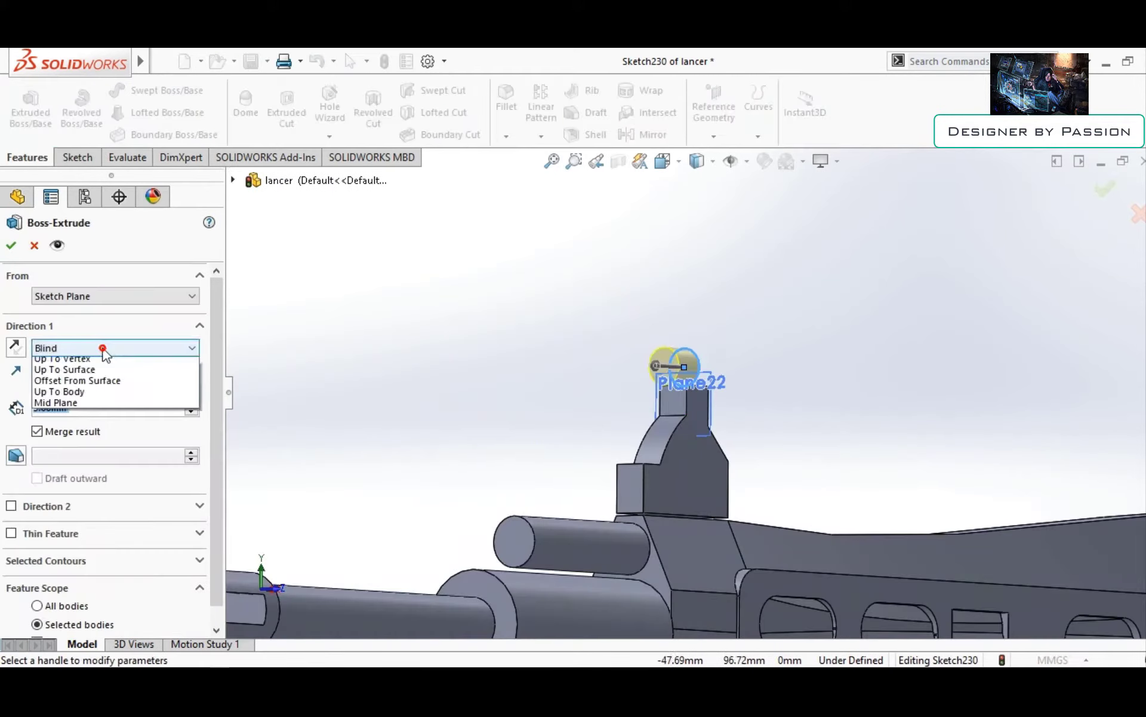
pyautogui.click(54, 401)
pyautogui.scroll(3, 673, 374)
pyautogui.click(10, 245)
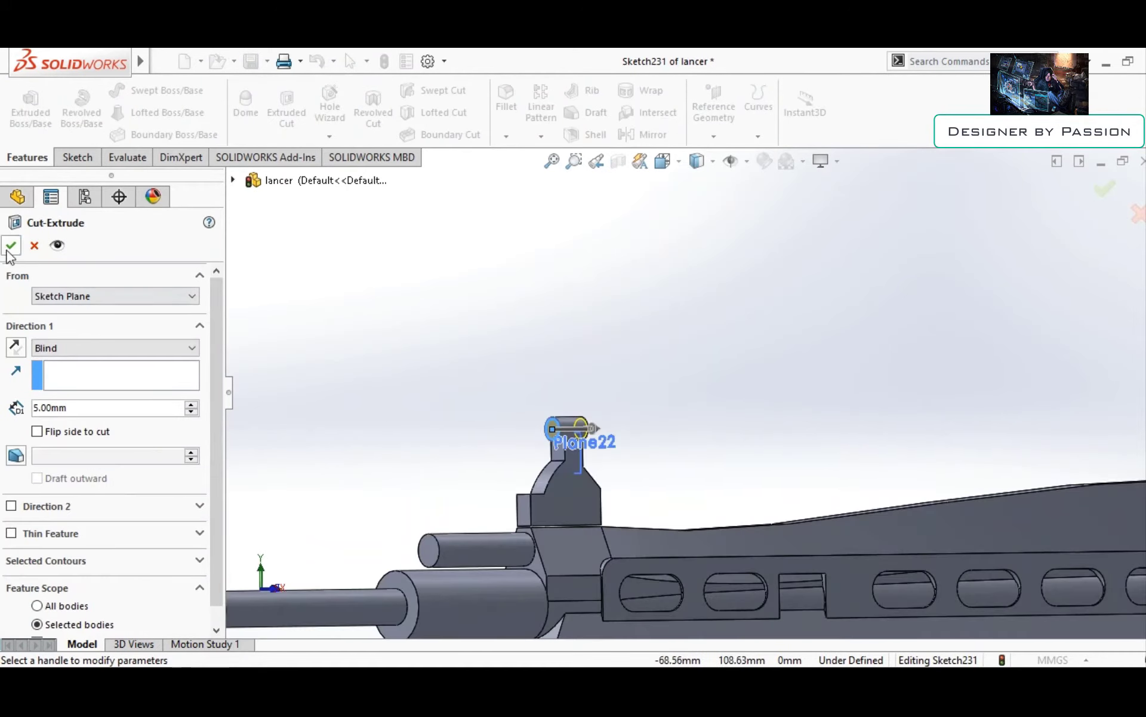
# Cut an R1.35 hole through the disc with an Extruded Cut
pyautogui.click(11, 245)
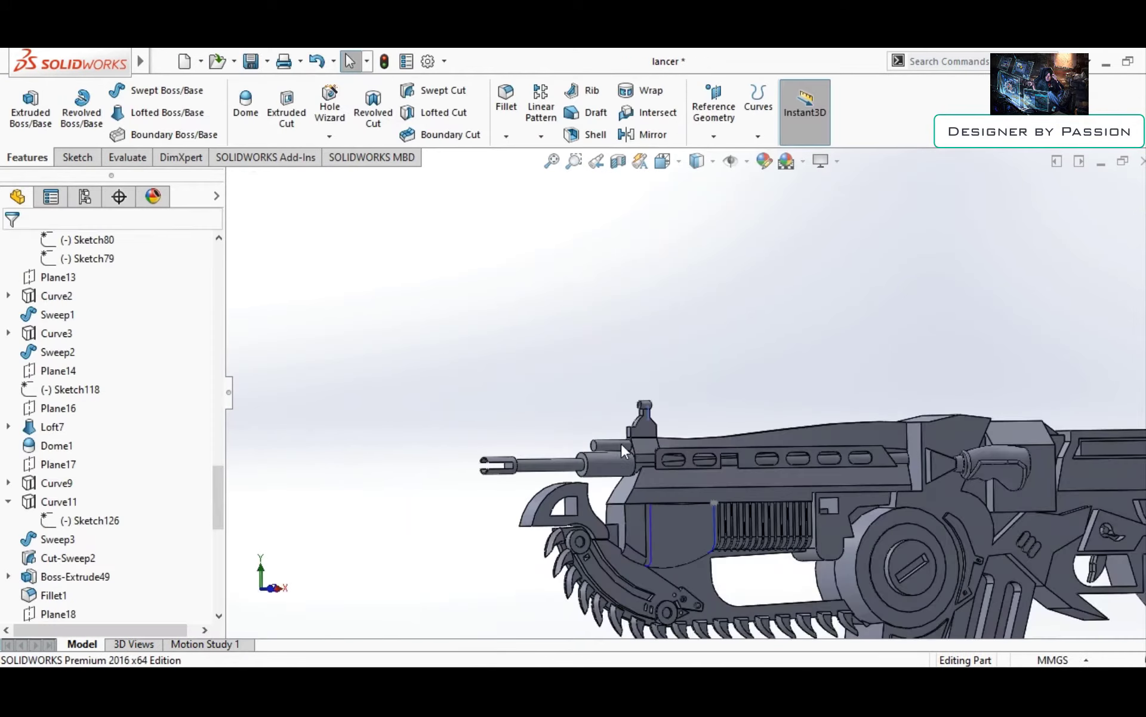
pyautogui.scroll(-5, 621, 442)
pyautogui.scroll(5, 779, 416)
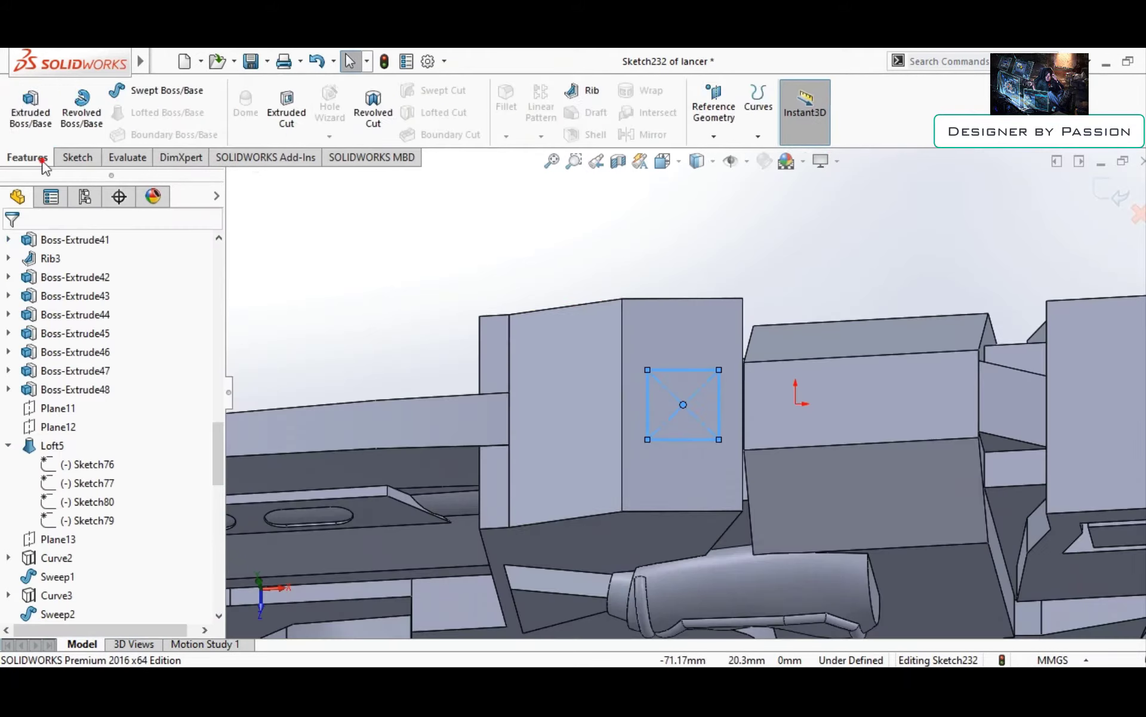
# Extrude the receiver rectangle 5 mm into a block
pyautogui.moveTo(711, 328); pyautogui.dragTo(698, 362, button='middle')
pyautogui.scroll(-2, 695, 358)
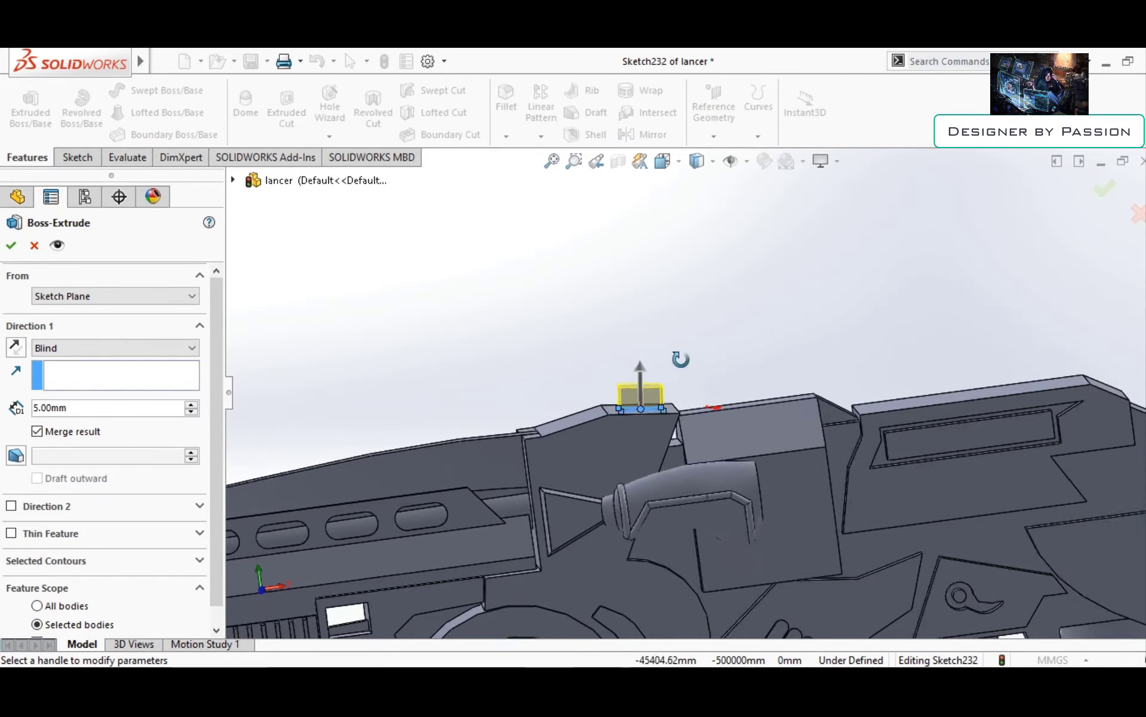
pyautogui.scroll(-5, 687, 334)
pyautogui.press('Return')
pyautogui.scroll(-2, 711, 397)
pyautogui.scroll(5, 710, 392)
# Round two faces of the block with a 5 mm face fillet
pyautogui.click(507, 108)
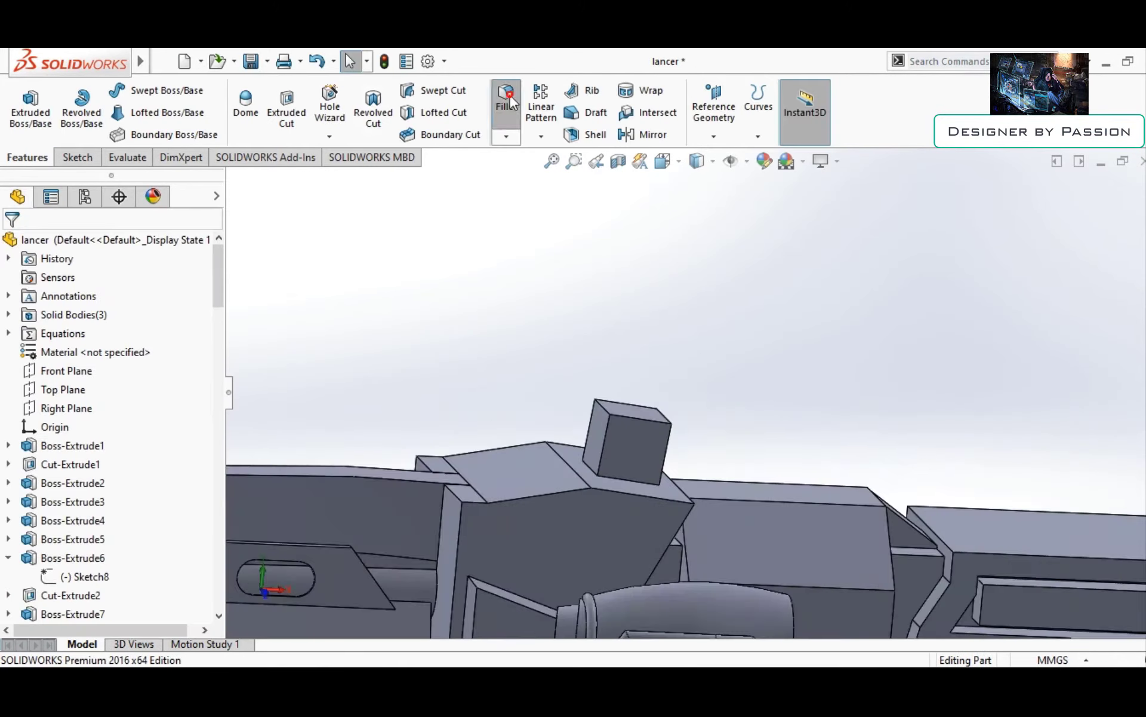
pyautogui.click(617, 425)
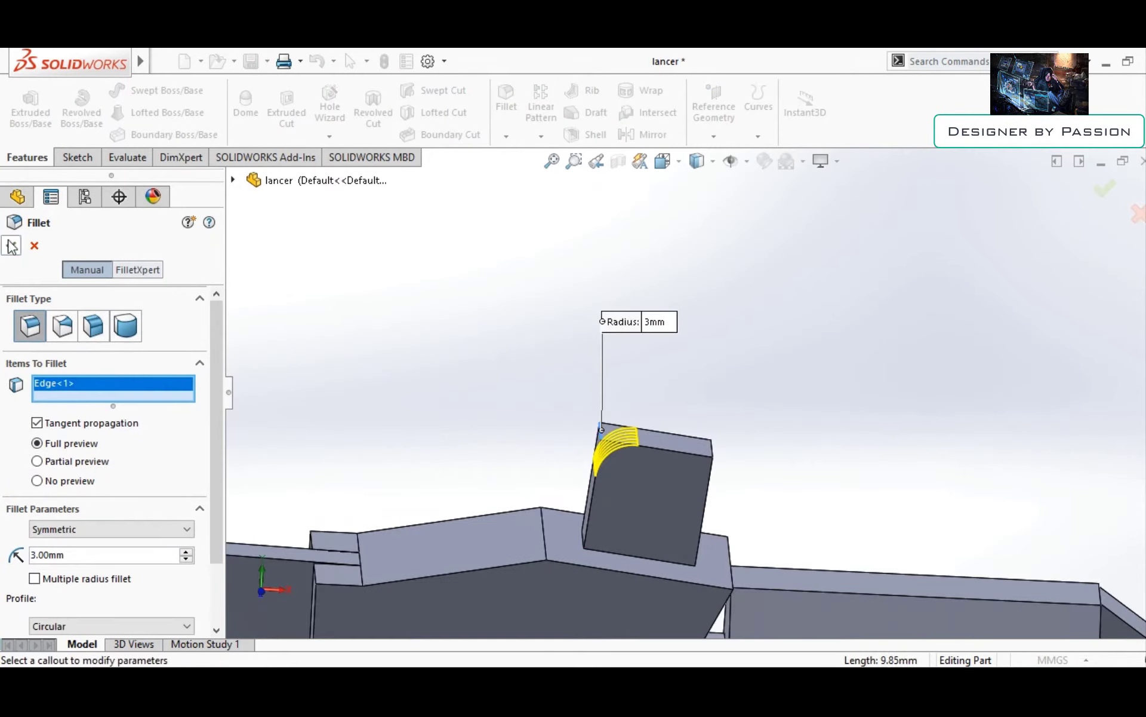
pyautogui.click(10, 245)
pyautogui.scroll(-5, 494, 397)
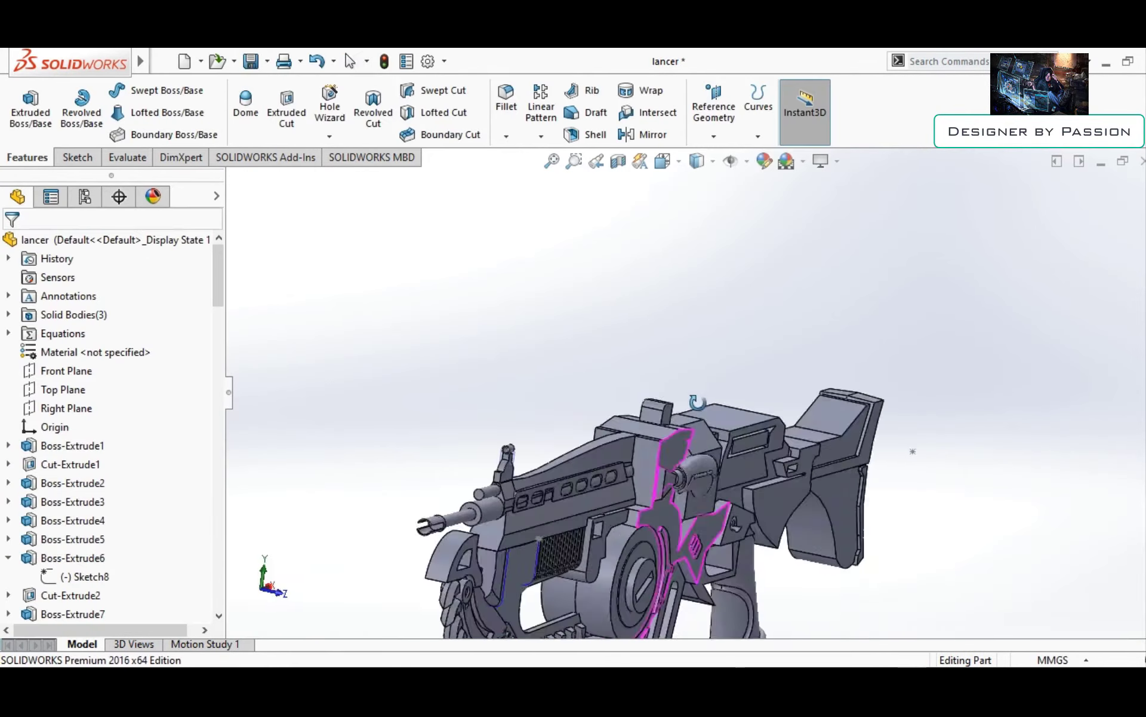
pyautogui.scroll(5, 500, 378)
pyautogui.moveTo(499, 379); pyautogui.dragTo(600, 511, button='middle')
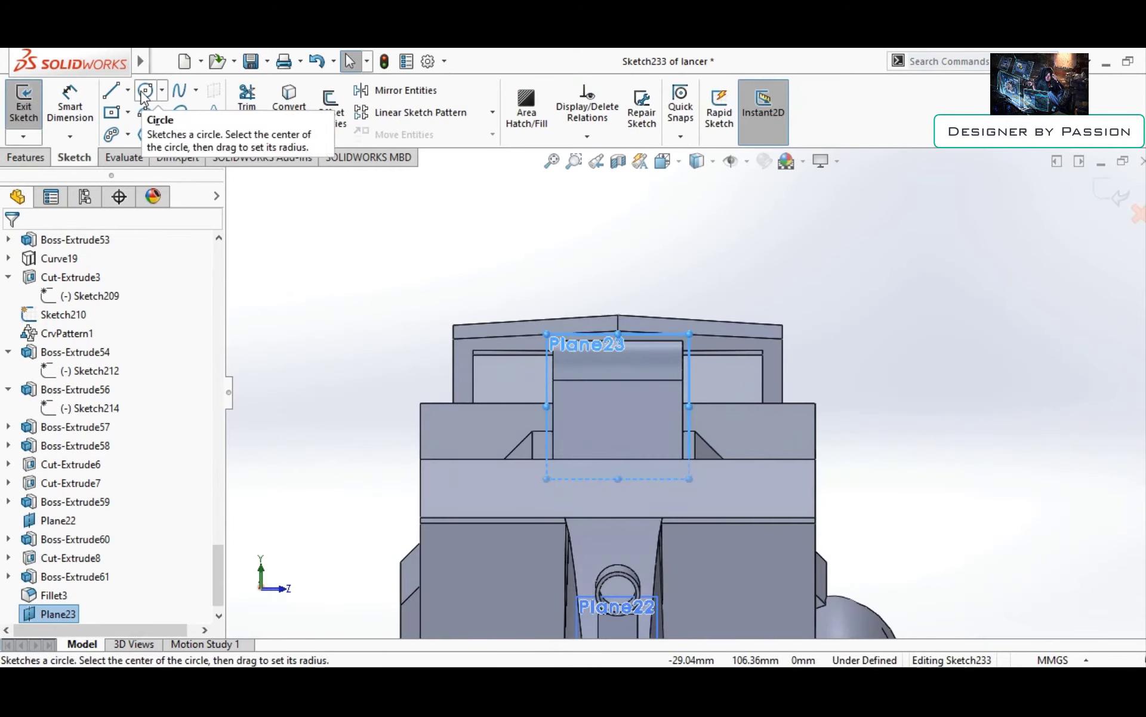
# Draw a centre-radius circle on Plane23 and extrude it 4 mm into a ring atop the block
pyautogui.click(143, 96)
pyautogui.scroll(-2, 636, 347)
pyautogui.scroll(3, 687, 388)
pyautogui.click(162, 90)
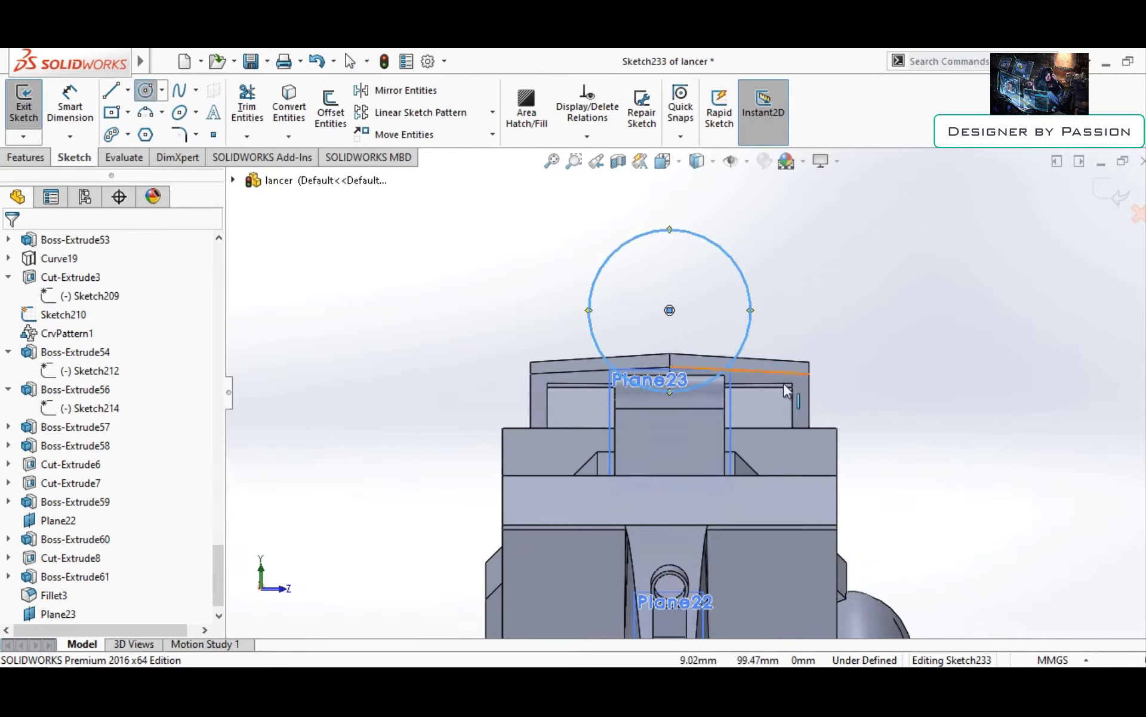
pyautogui.scroll(3, 787, 391)
pyautogui.click(686, 326)
pyautogui.click(27, 157)
pyautogui.click(31, 107)
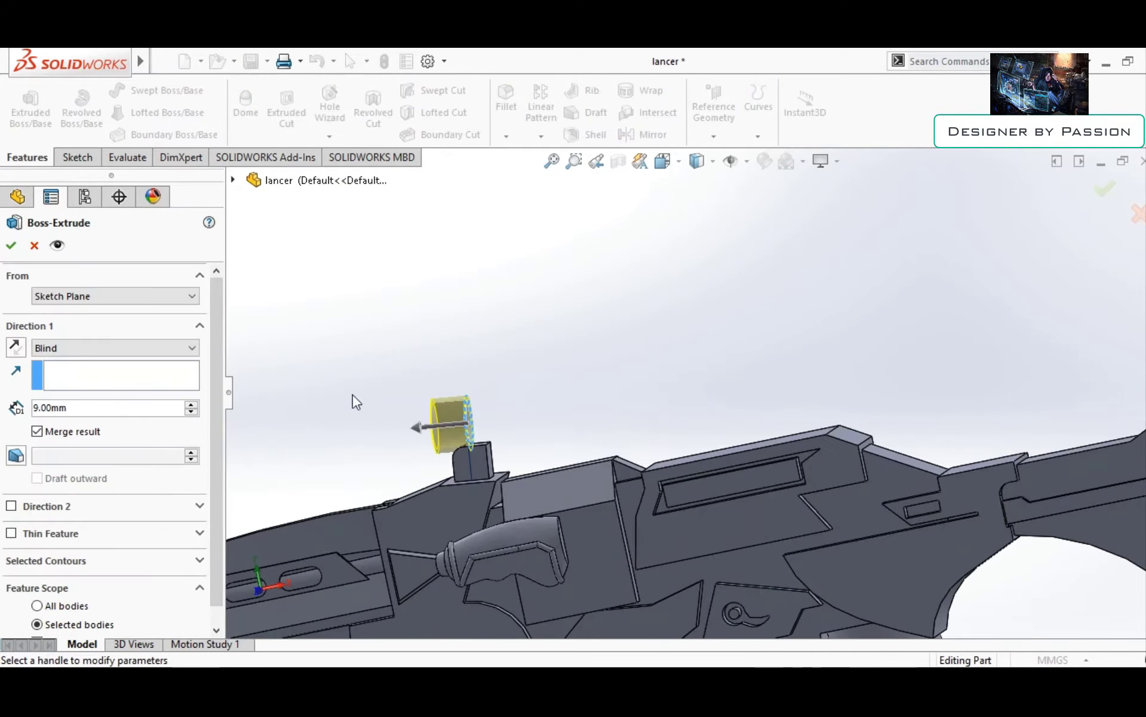
pyautogui.scroll(-3, 444, 445)
pyautogui.press('Return')
# Create Plane24 on the receiver side from an edge and point, and sketch on it
pyautogui.scroll(3, 635, 425)
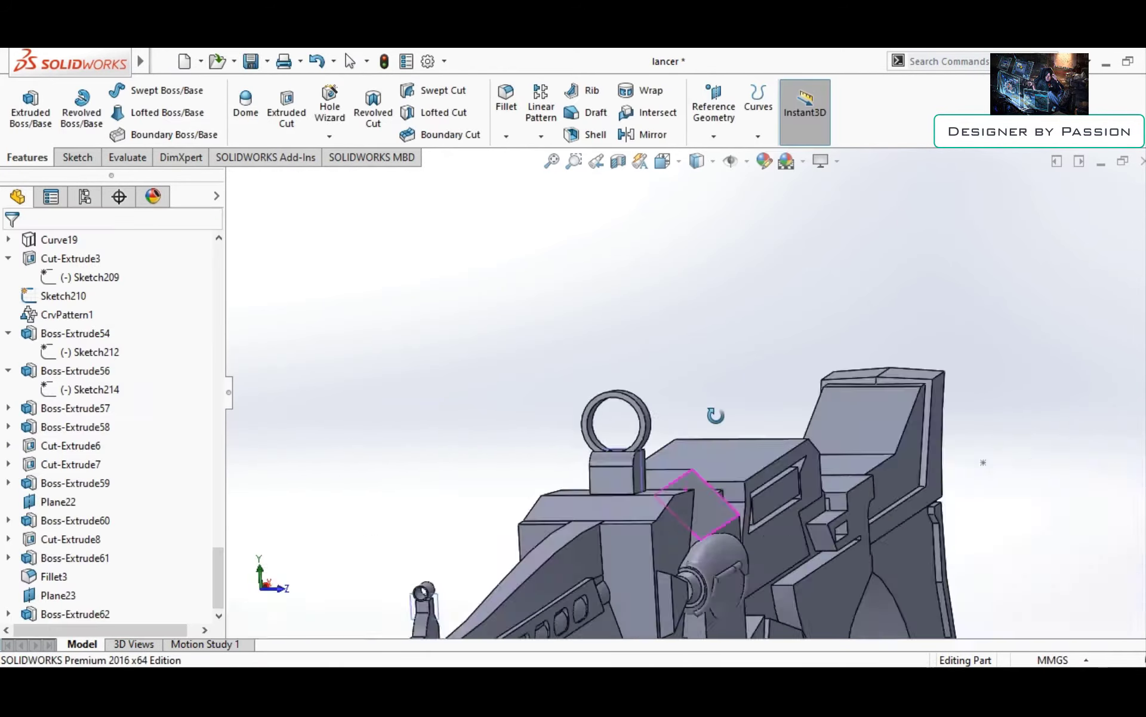
pyautogui.scroll(3, 532, 400)
pyautogui.scroll(-5, 622, 410)
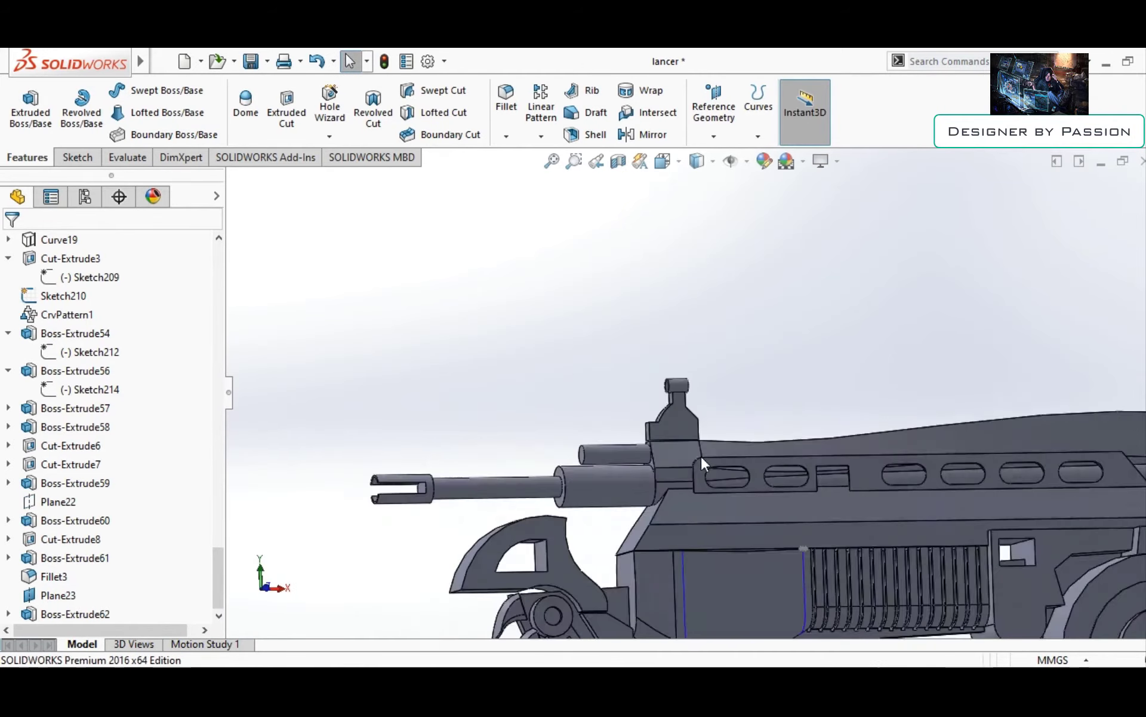
pyautogui.scroll(-5, 701, 456)
pyautogui.press('Return')
pyautogui.scroll(3, 656, 250)
# Dimension the rectangle 0.87 by 1.27 and snap its centre onto the sketch origin
pyautogui.scroll(-3, 558, 477)
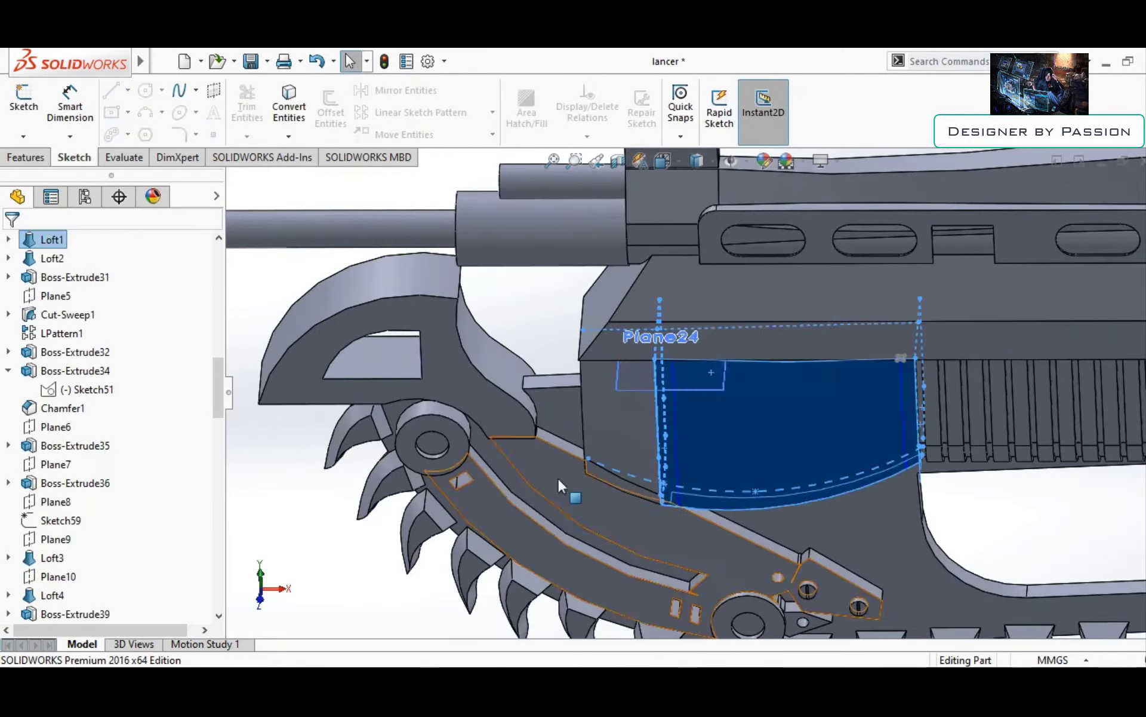
pyautogui.scroll(-4, 650, 351)
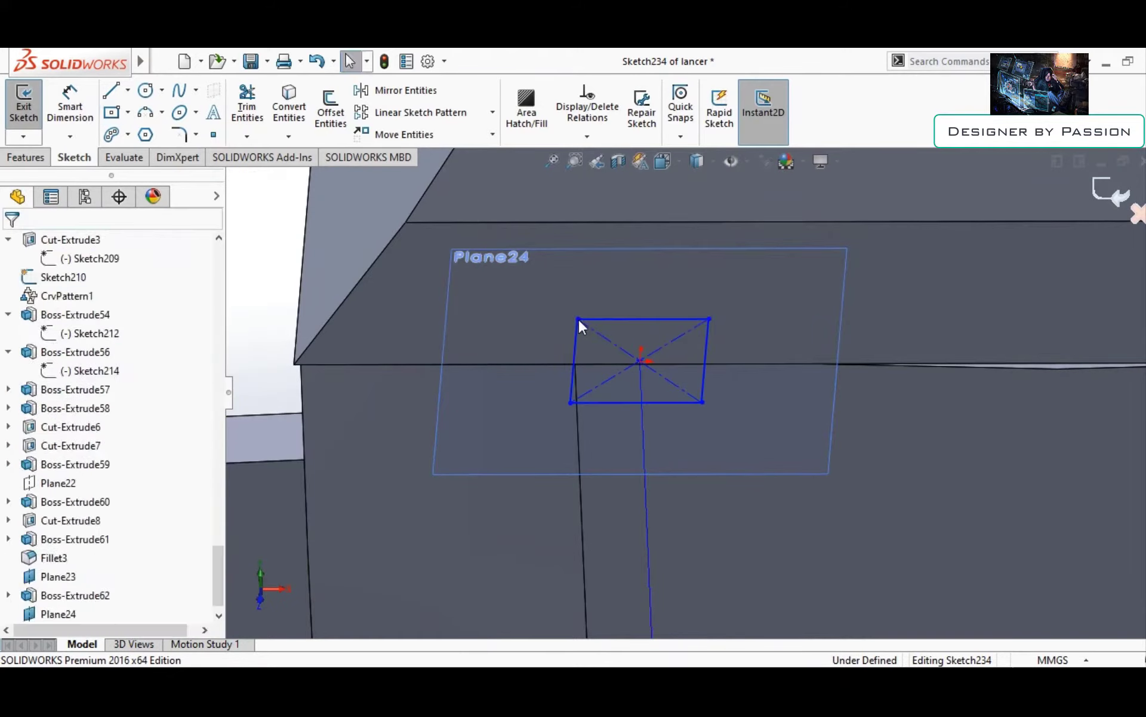
pyautogui.click(629, 280)
pyautogui.write('0.87mm')
pyautogui.scroll(-2, 556, 268)
pyautogui.click(706, 473)
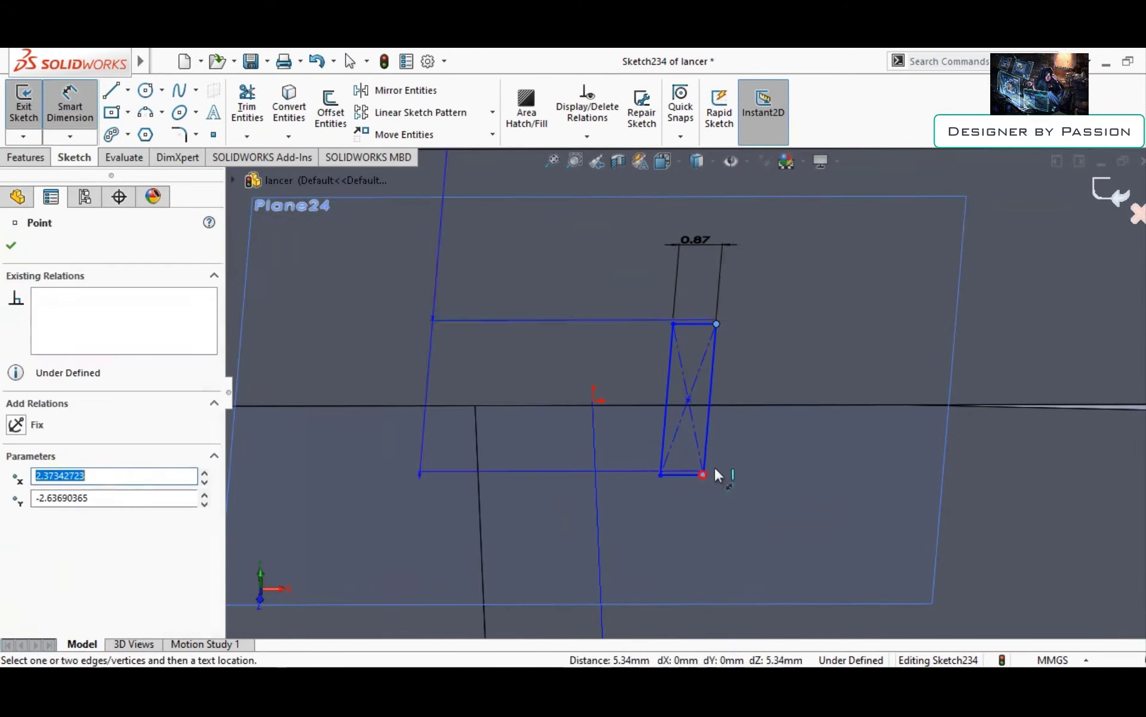
pyautogui.click(756, 343)
pyautogui.write('1.27mm')
pyautogui.press('Escape')
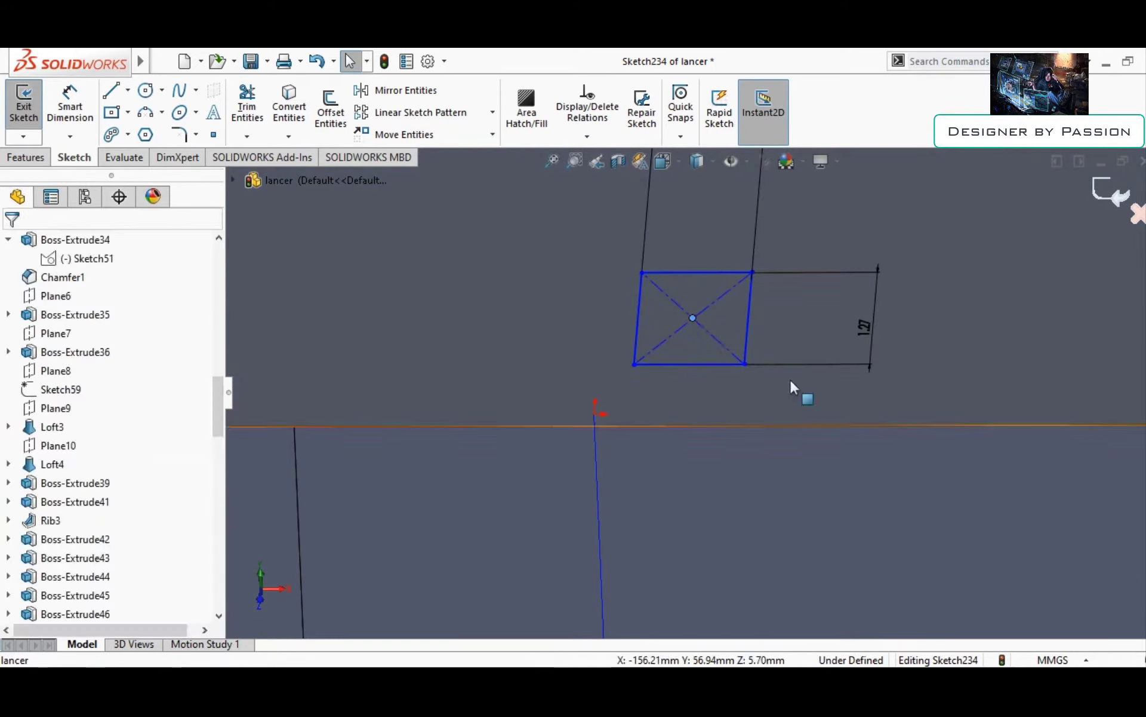
pyautogui.moveTo(692, 319); pyautogui.dragTo(853, 264)
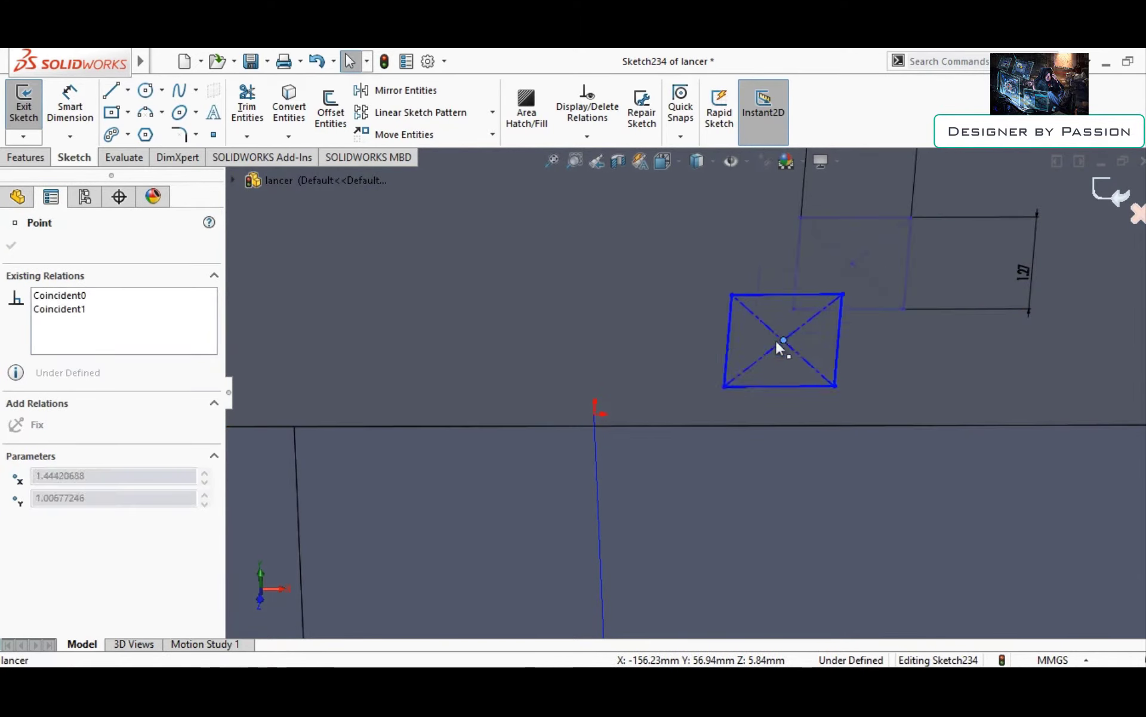
pyautogui.moveTo(775, 347); pyautogui.dragTo(594, 413)
# Swept Cut the Sketch234 profile along Curve18 to groove the receiver side
pyautogui.click(289, 114)
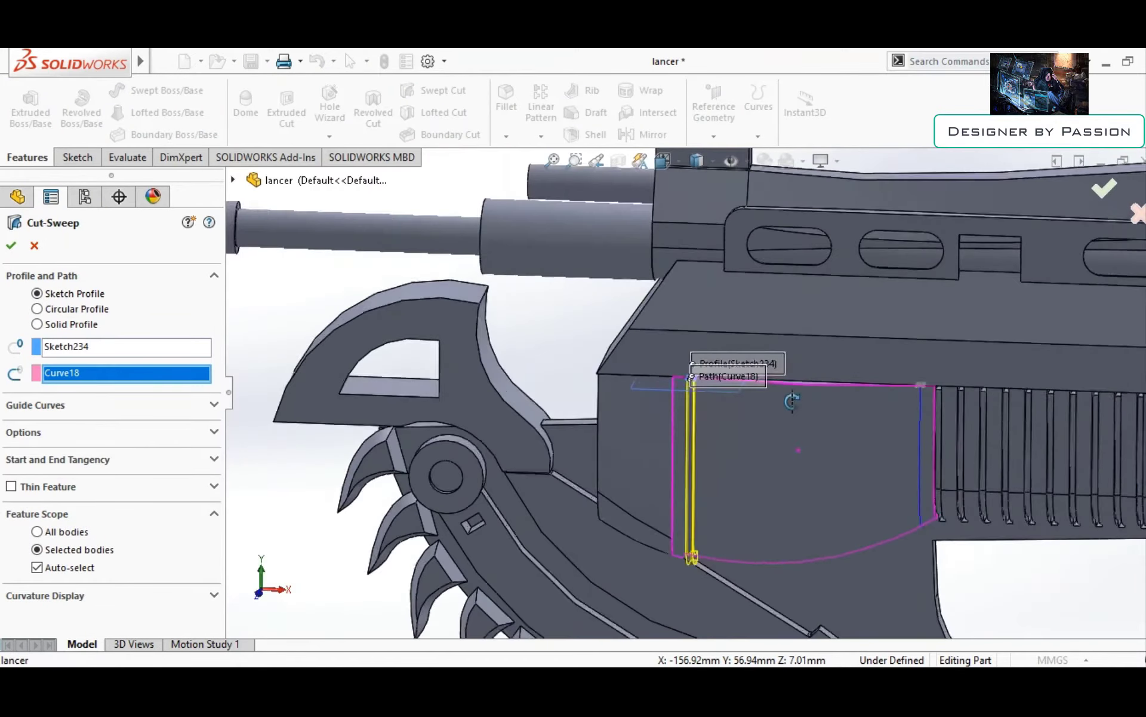
pyautogui.moveTo(792, 401); pyautogui.dragTo(833, 399, button='middle')
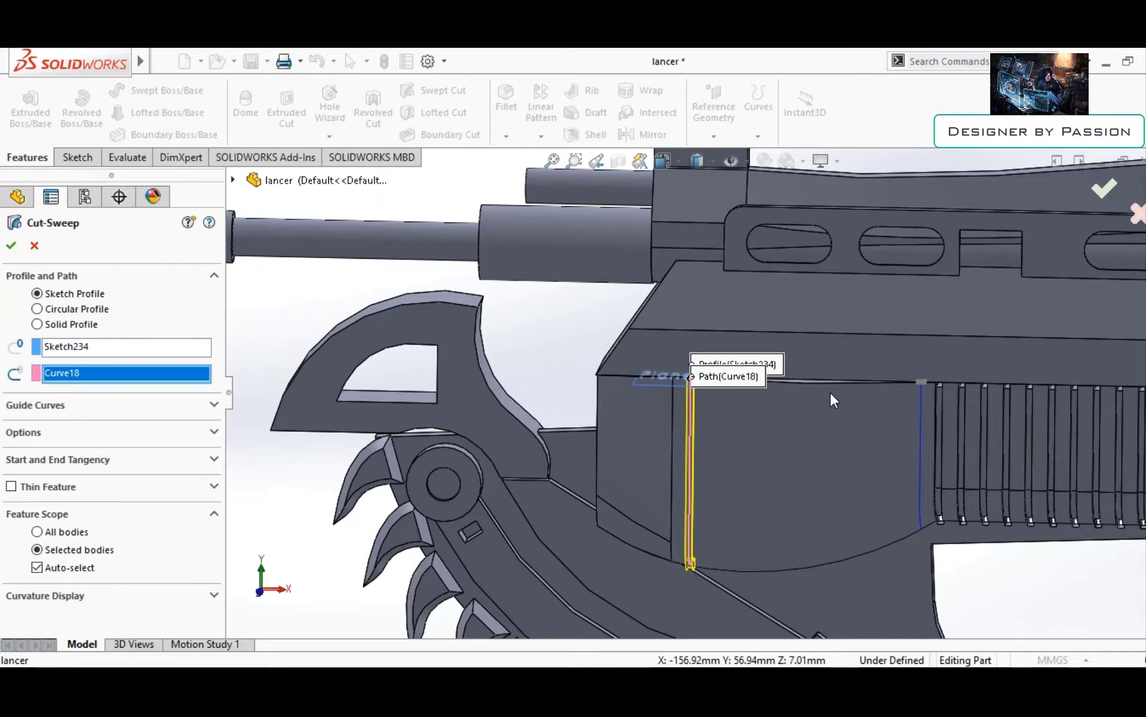
pyautogui.press('Return')
pyautogui.scroll(-3, 550, 561)
pyautogui.scroll(3, 744, 512)
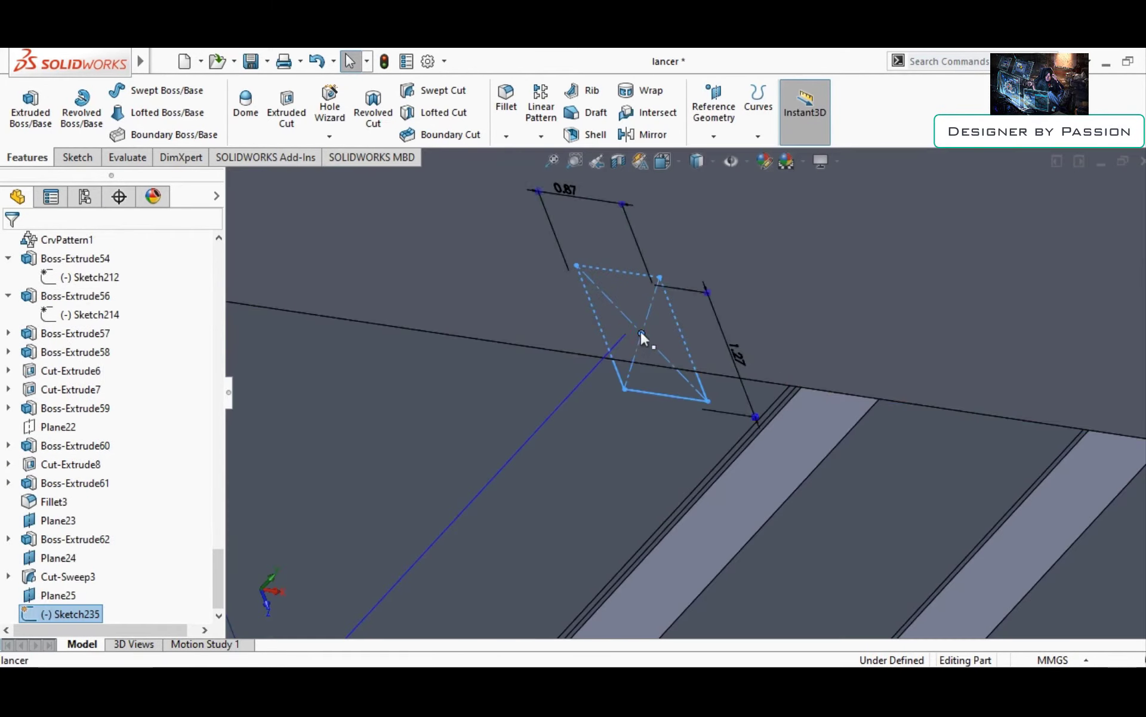
# Move the sketch point to the rectangle centre and turn off equal spacing in CrvPattern2
pyautogui.moveTo(625, 338); pyautogui.dragTo(633, 341)
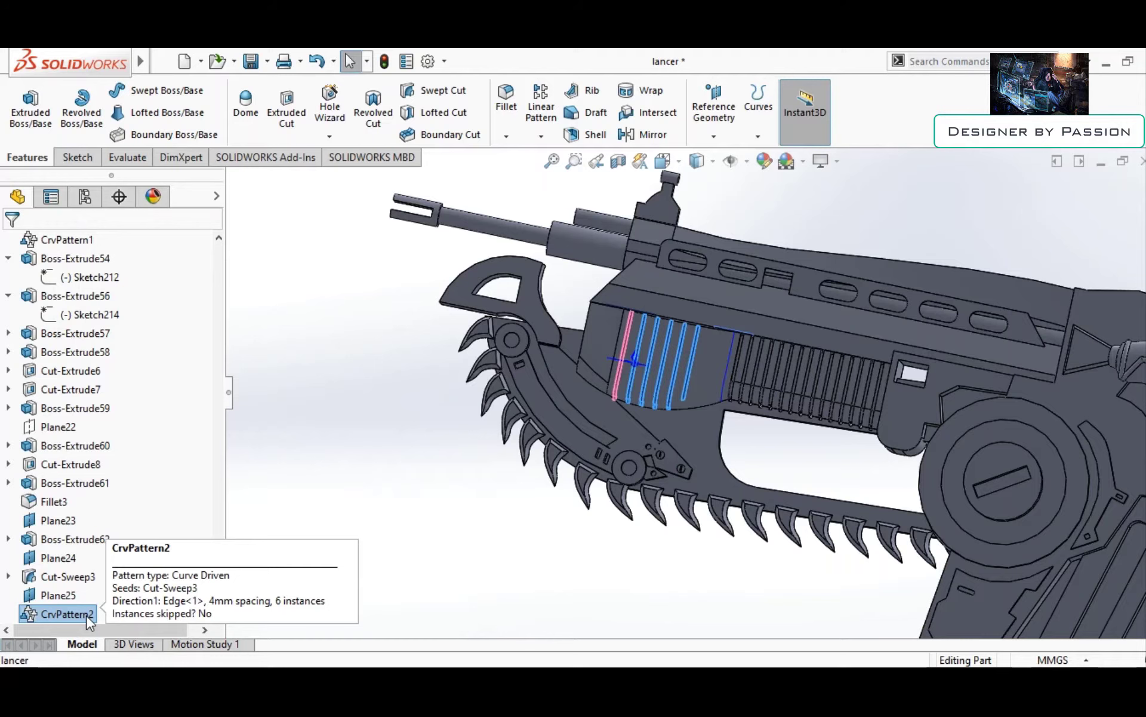
pyautogui.doubleClick(88, 611)
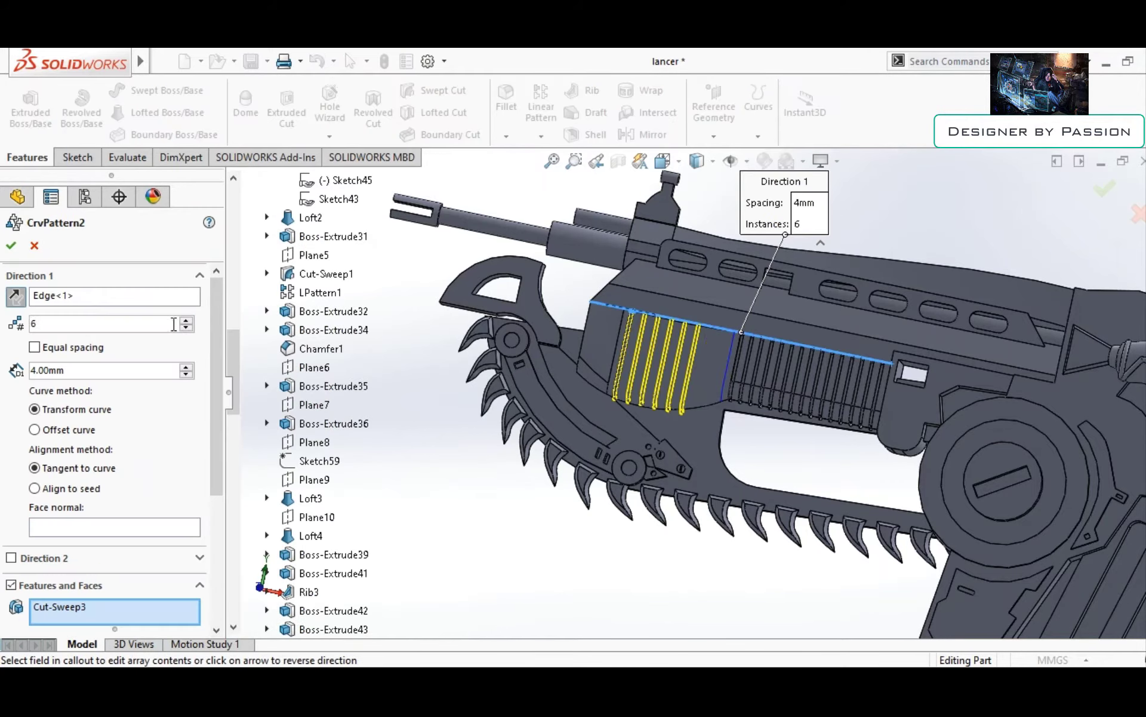
pyautogui.click(35, 347)
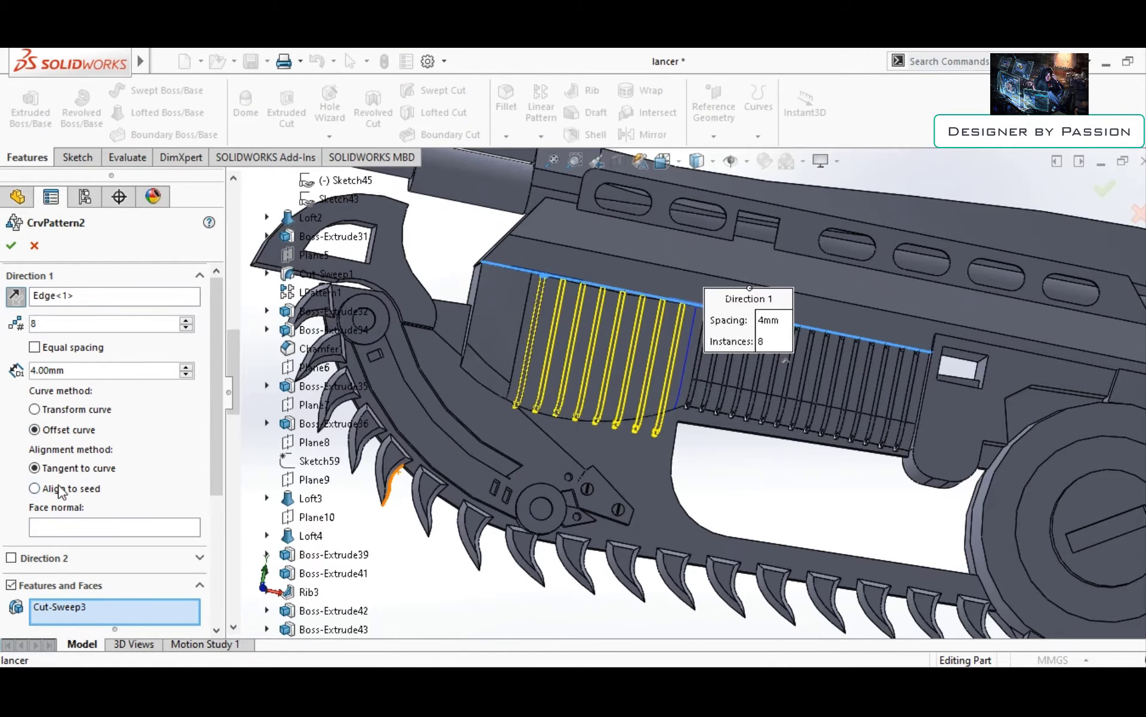
pyautogui.press('Return')
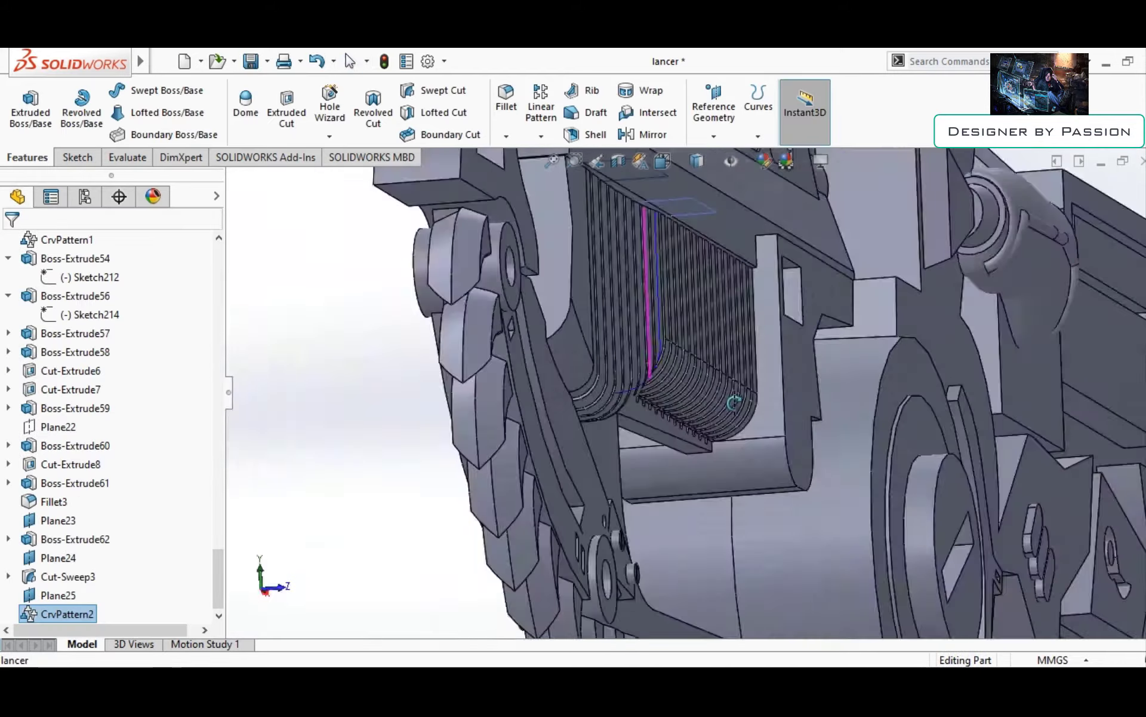
pyautogui.scroll(-3, 686, 418)
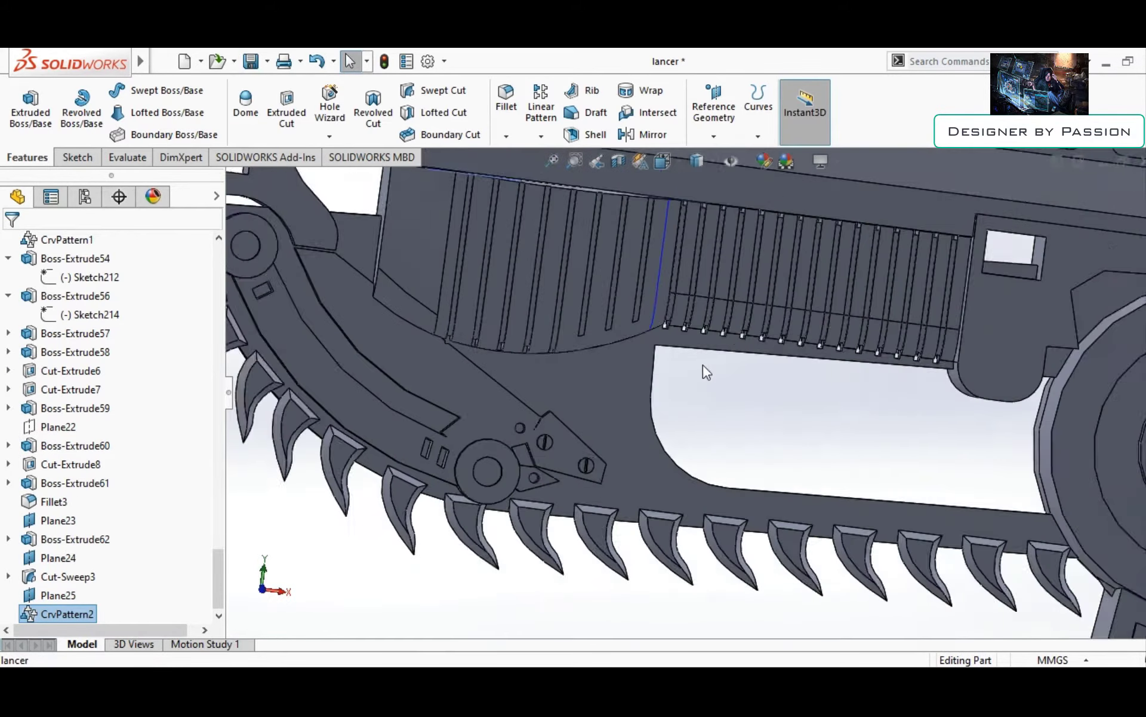
pyautogui.scroll(5, 90, 478)
# Review the LPattern1 groove pattern, then start a sketch on Front Plane
pyautogui.doubleClick(53, 614)
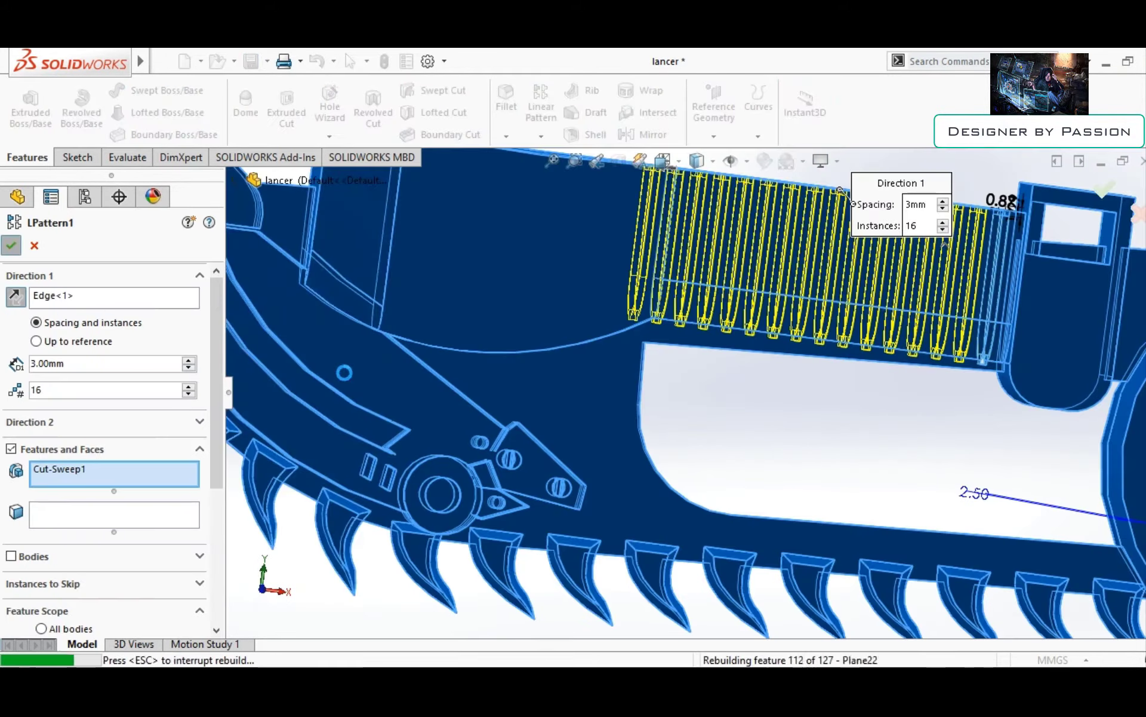
pyautogui.press('Return')
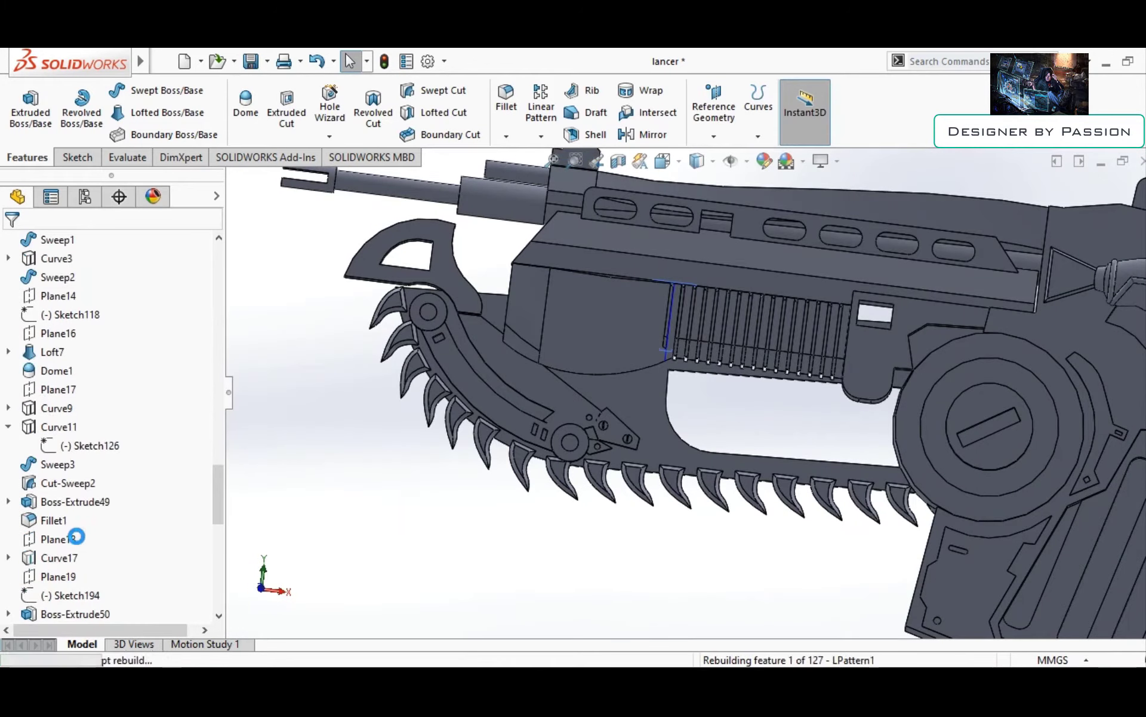
pyautogui.scroll(-10, 79, 544)
pyautogui.scroll(-3, 689, 550)
pyautogui.scroll(3, 691, 394)
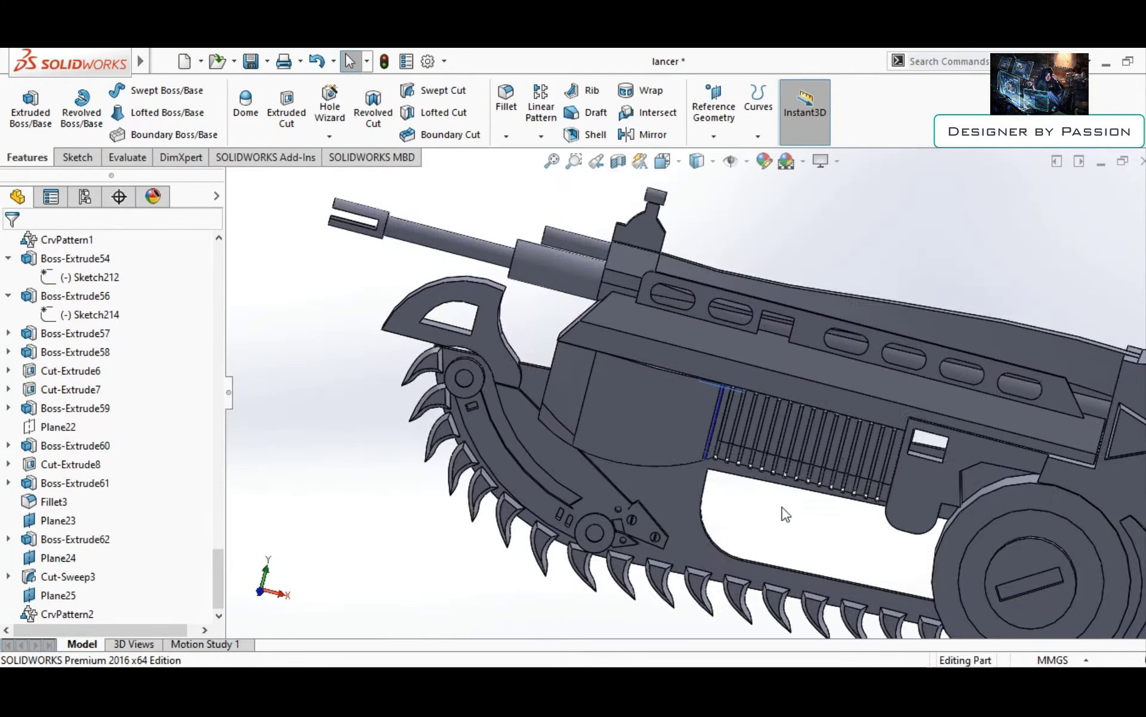
pyautogui.scroll(-3, 680, 394)
pyautogui.scroll(3, 478, 432)
pyautogui.scroll(10, 90, 418)
pyautogui.click(71, 366)
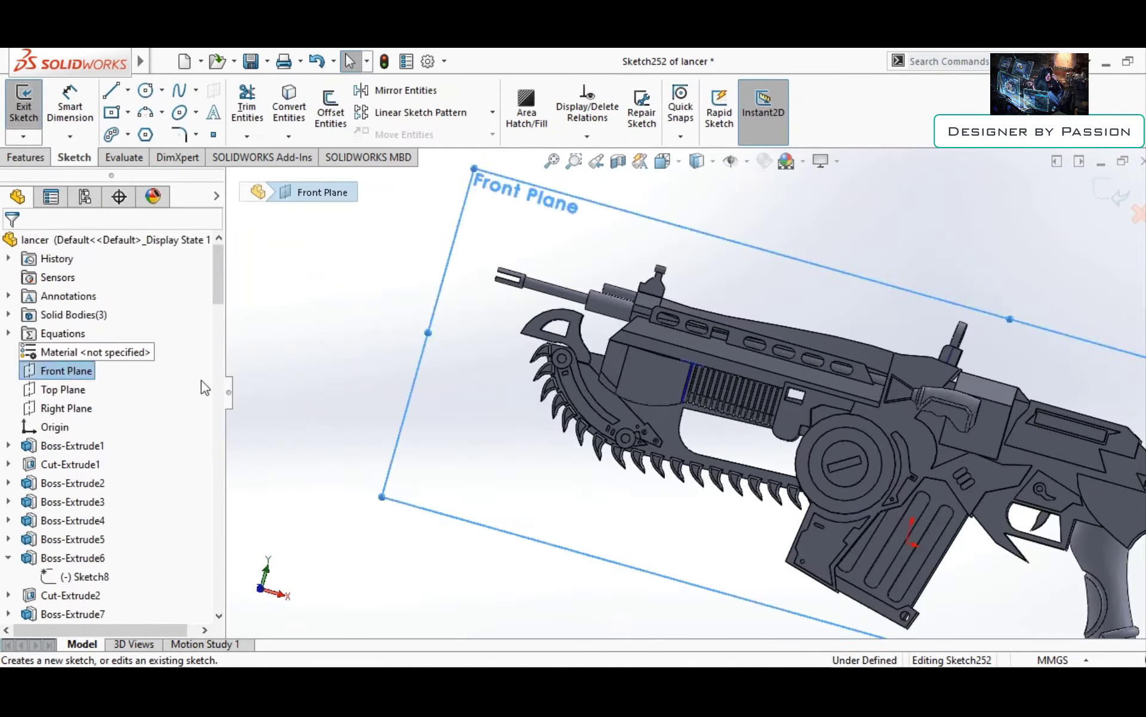
# Linear-pattern Cut-Sweep3 along the receiver top edge: 11 instances at 3 mm spacing
pyautogui.scroll(-5, 880, 427)
pyautogui.scroll(3, 880, 427)
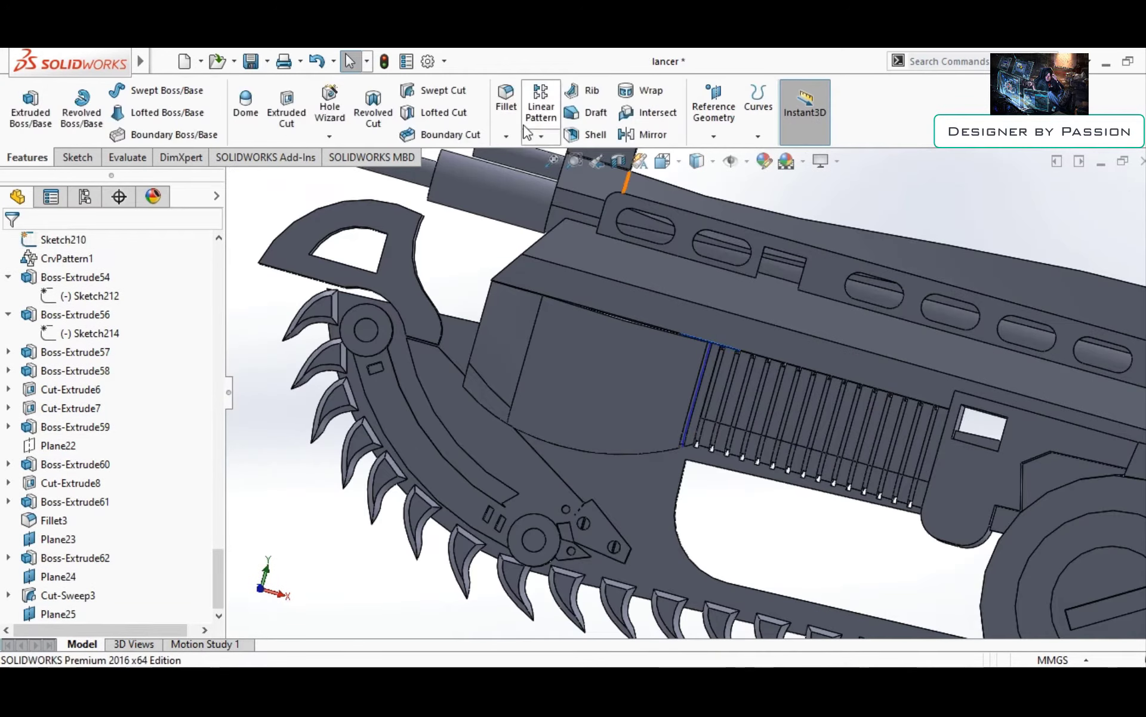
pyautogui.click(527, 133)
pyautogui.click(326, 592)
pyautogui.scroll(-5, 686, 376)
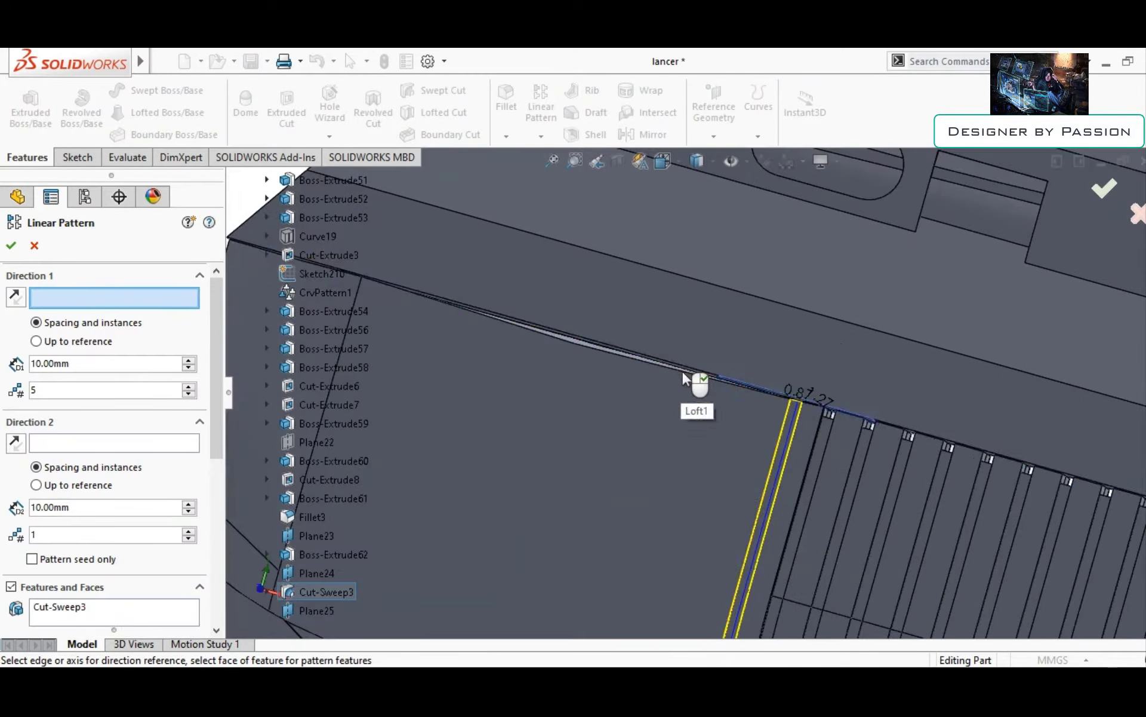
pyautogui.click(686, 375)
pyautogui.scroll(5, 686, 376)
pyautogui.write('3')
pyautogui.scroll(-3, 751, 455)
pyautogui.press('Tab')
pyautogui.write('11')
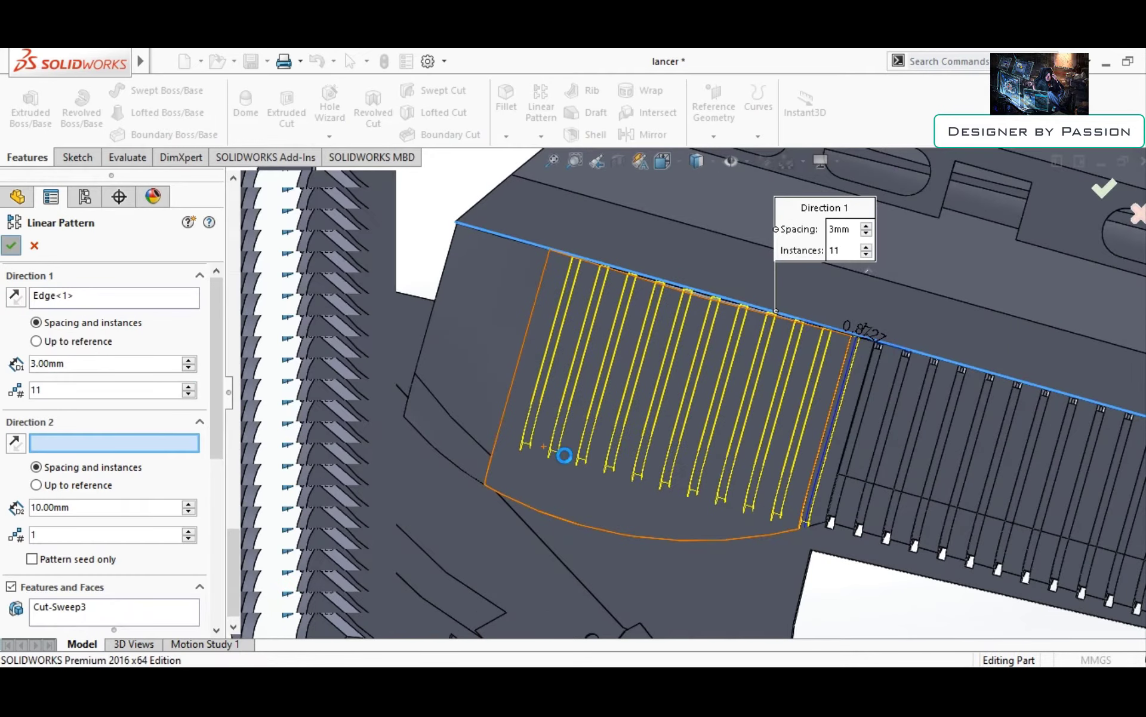
pyautogui.press('Return')
pyautogui.scroll(5, 718, 533)
pyautogui.scroll(-3, 718, 430)
pyautogui.scroll(-3, 903, 621)
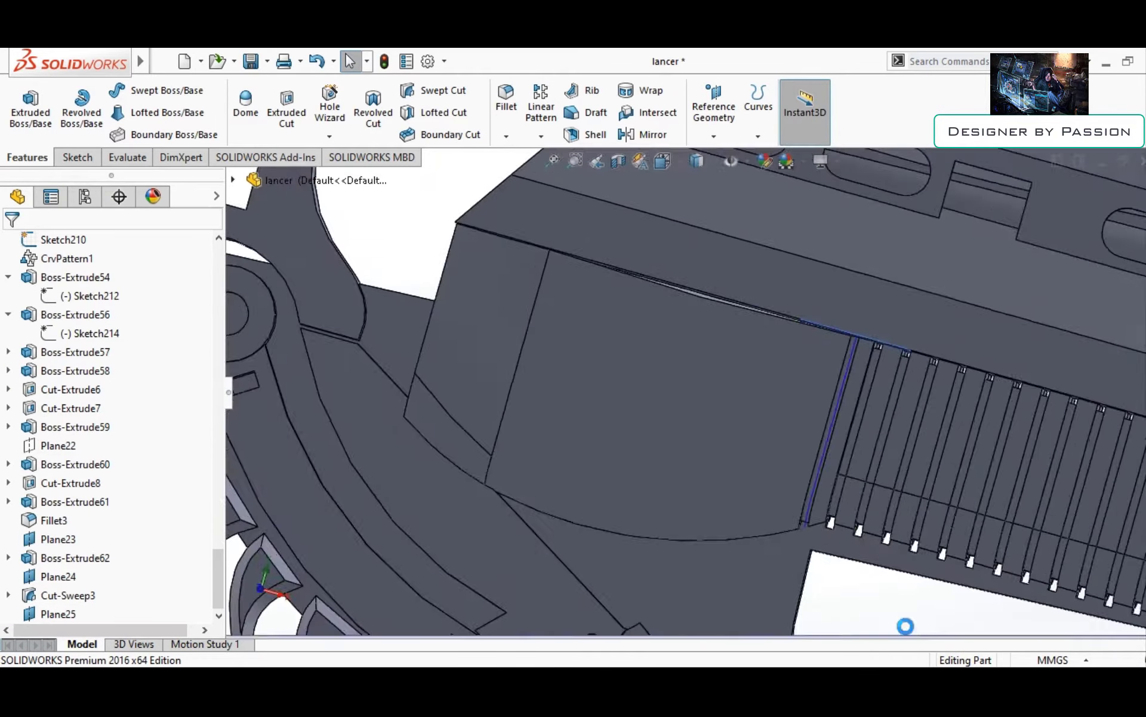
pyautogui.scroll(5, 904, 622)
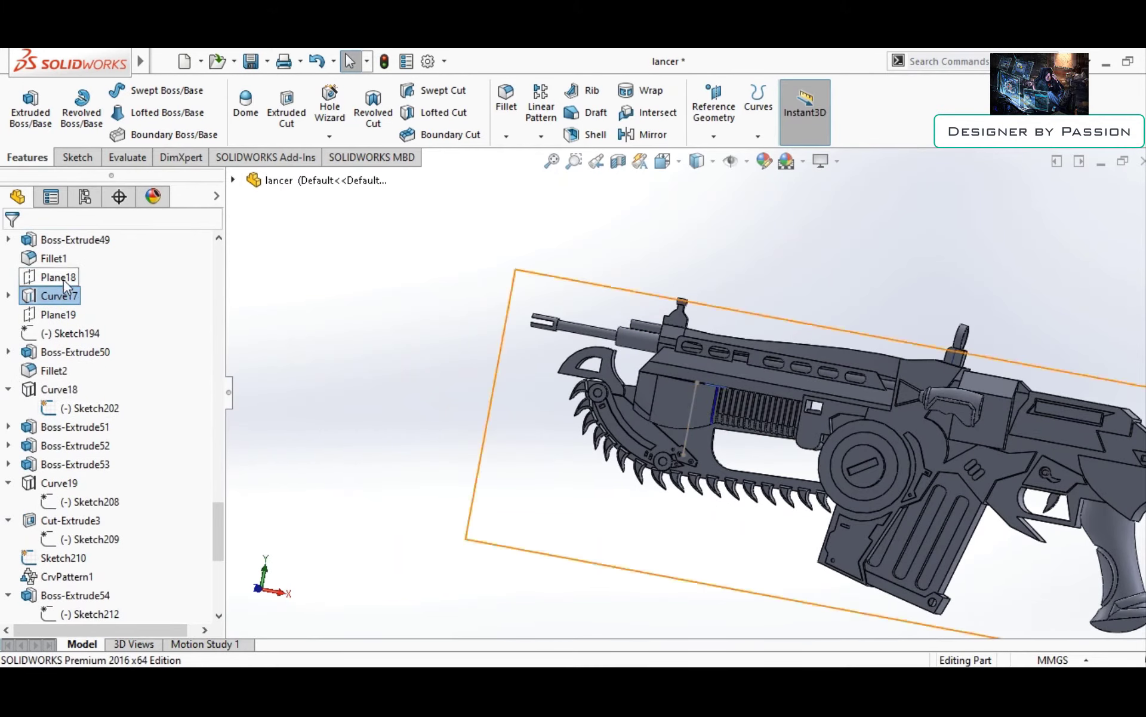
# Draw a vertical line on Plane18, then convert it into a new sketch on Plane26
pyautogui.click(63, 278)
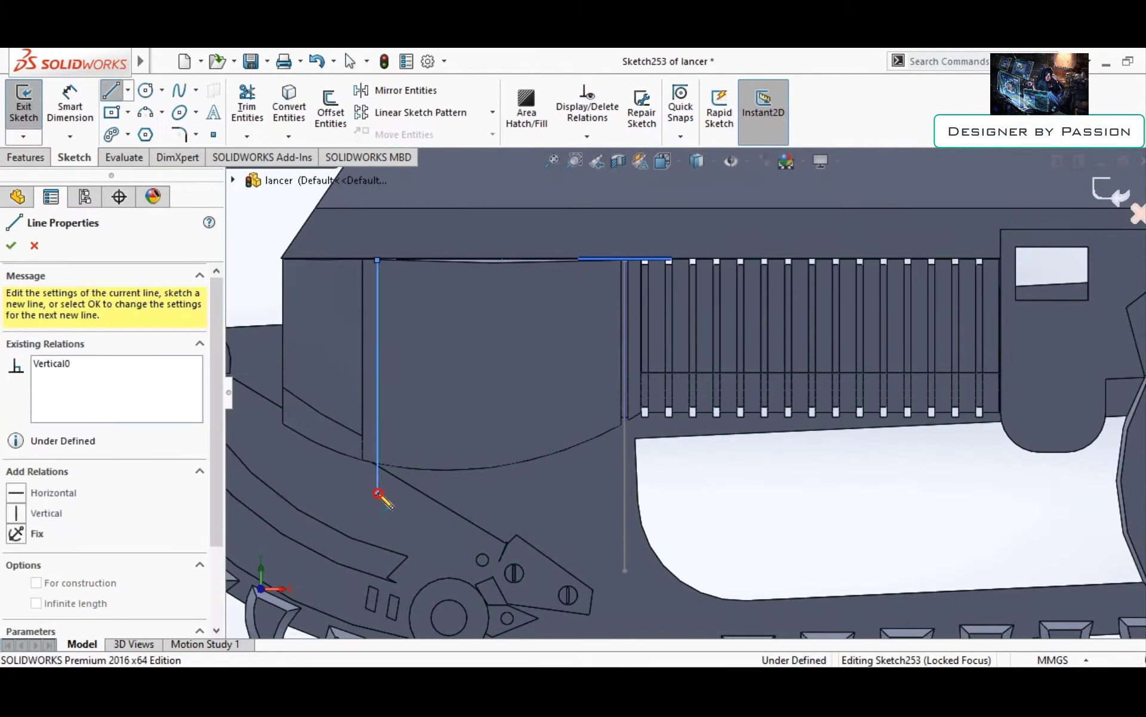
pyautogui.press('Escape')
pyautogui.scroll(6, 669, 371)
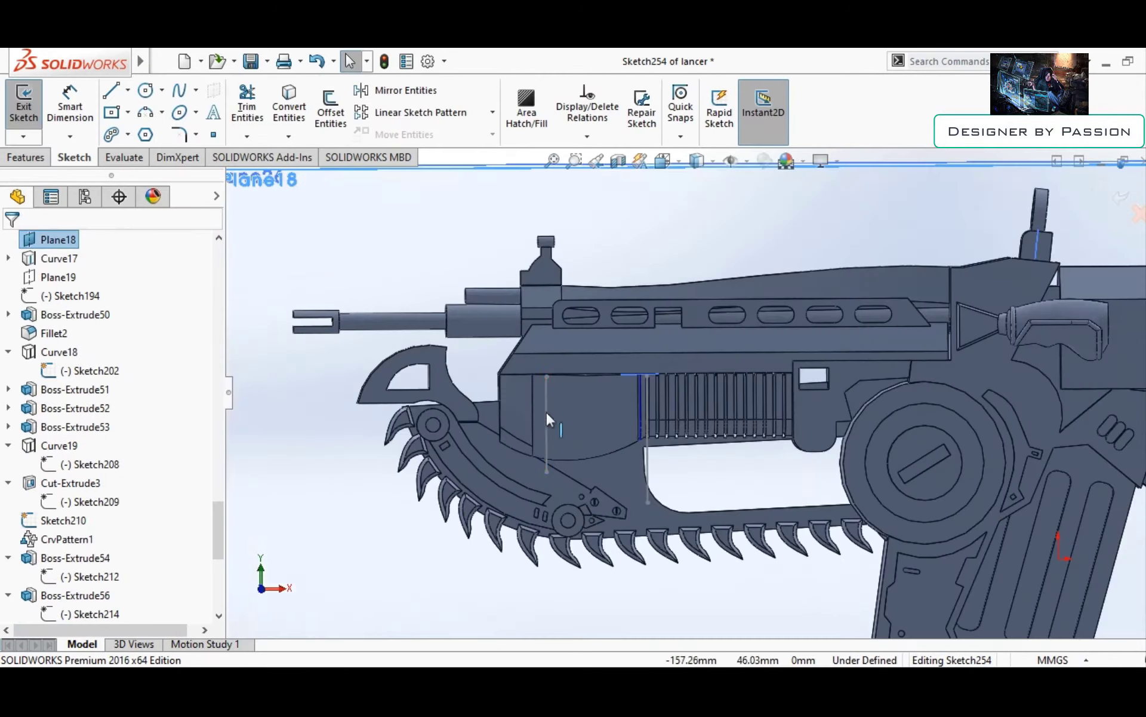
pyautogui.rightClick(558, 277)
pyautogui.click(604, 479)
pyautogui.click(672, 439)
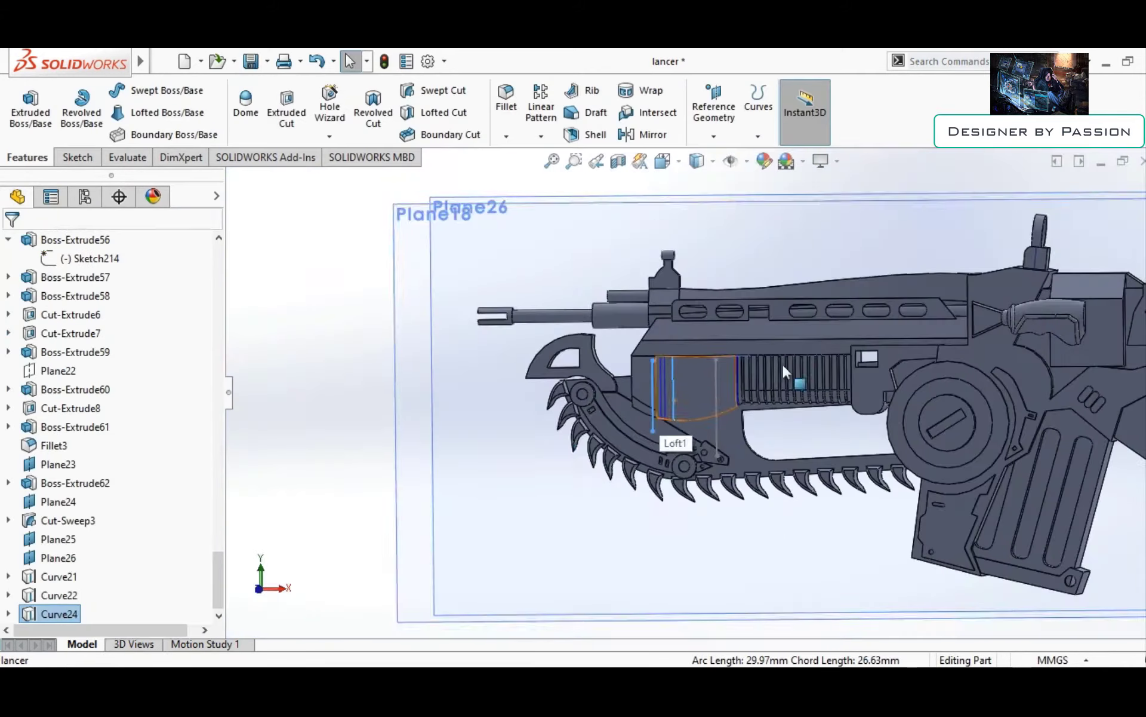
# Review Curve24's sketch and bring up the Project Curve command
pyautogui.scroll(-3, 426, 421)
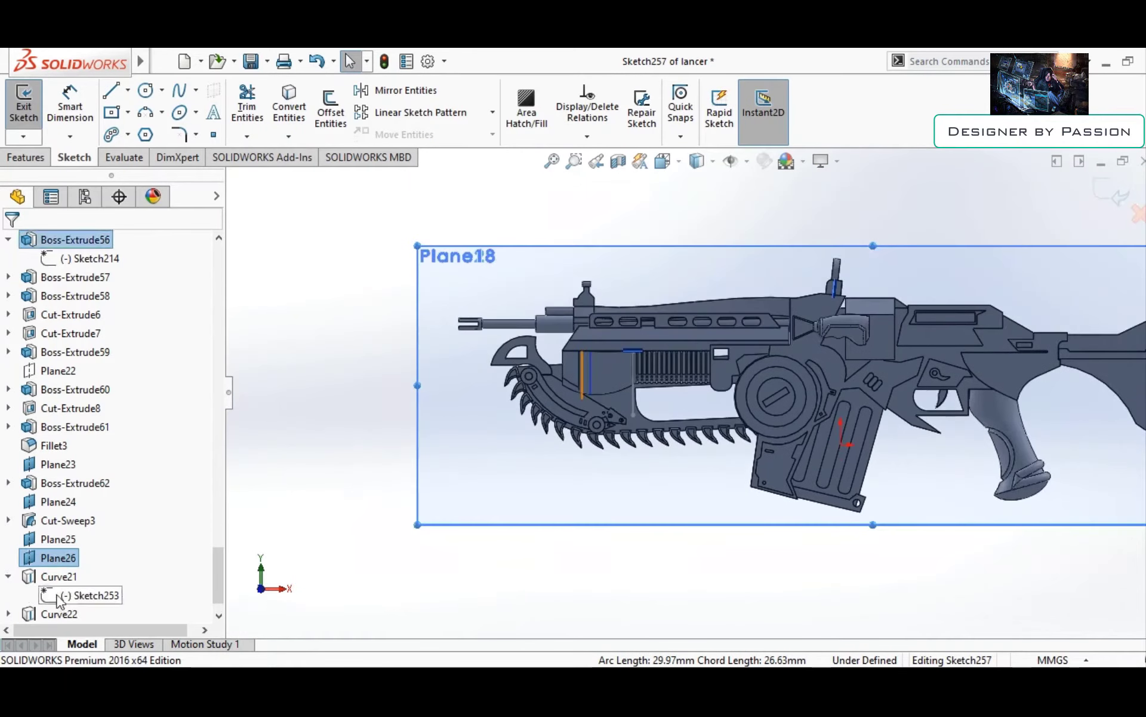
pyautogui.click(72, 614)
pyautogui.moveTo(298, 478); pyautogui.dragTo(368, 438, button='middle')
pyautogui.click(114, 612)
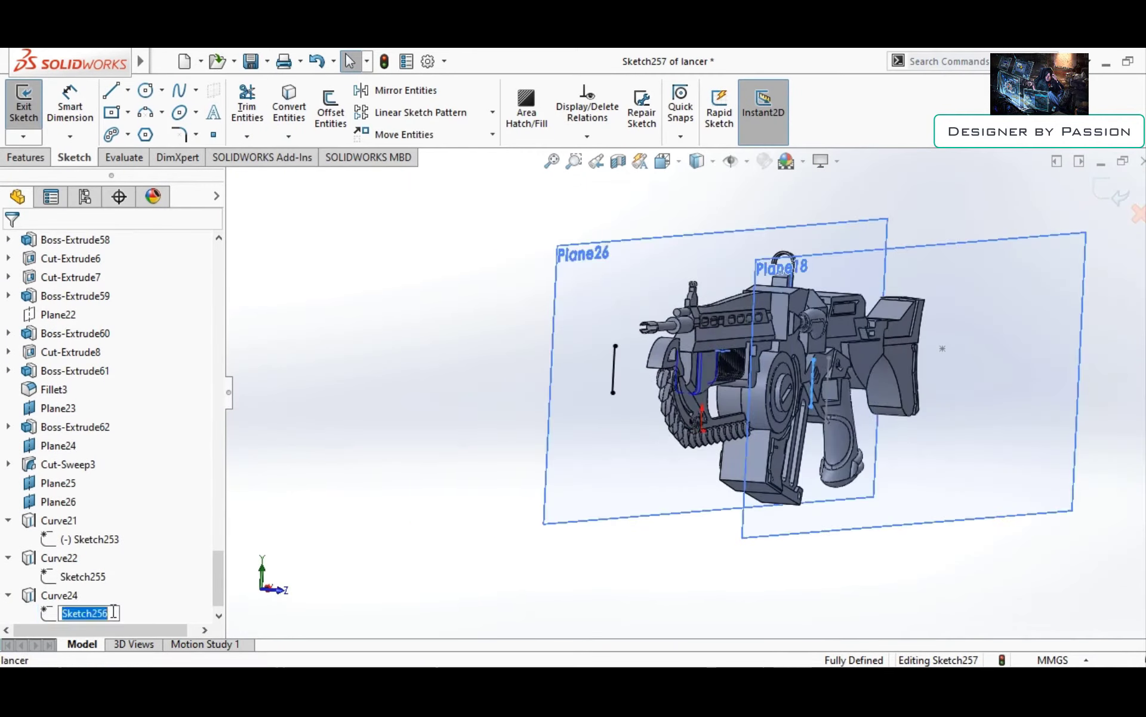
pyautogui.hotkey('ctrl', '8')
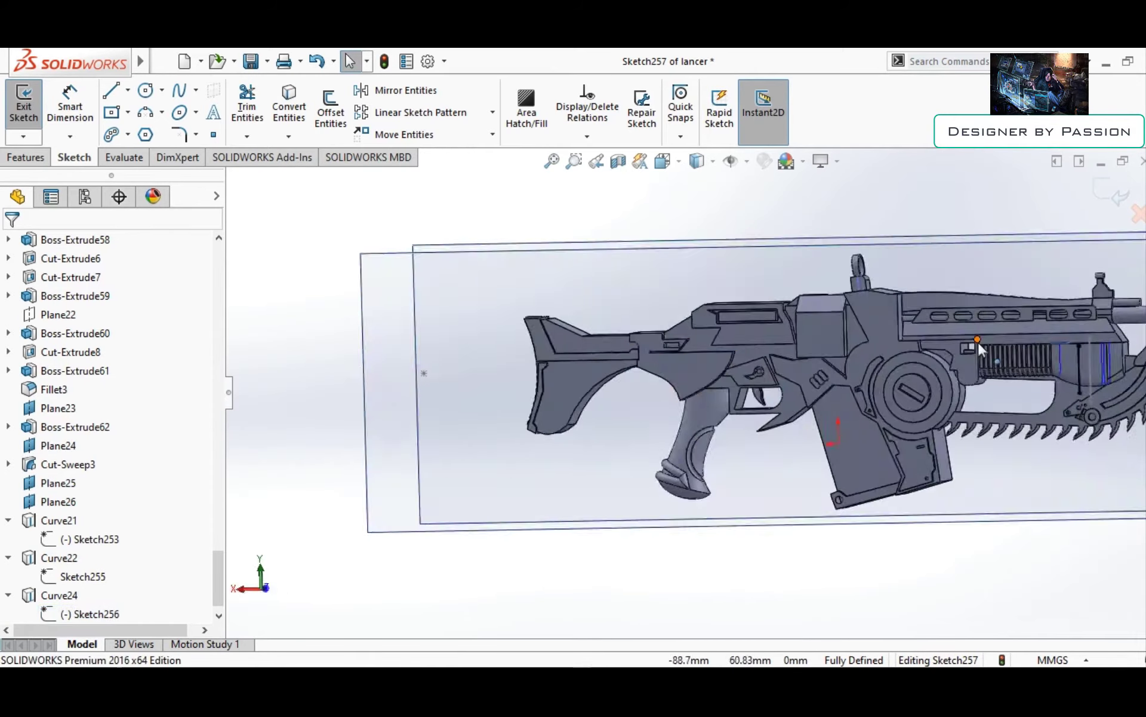
pyautogui.scroll(-5, 687, 364)
pyautogui.click(25, 157)
pyautogui.click(758, 108)
pyautogui.click(788, 184)
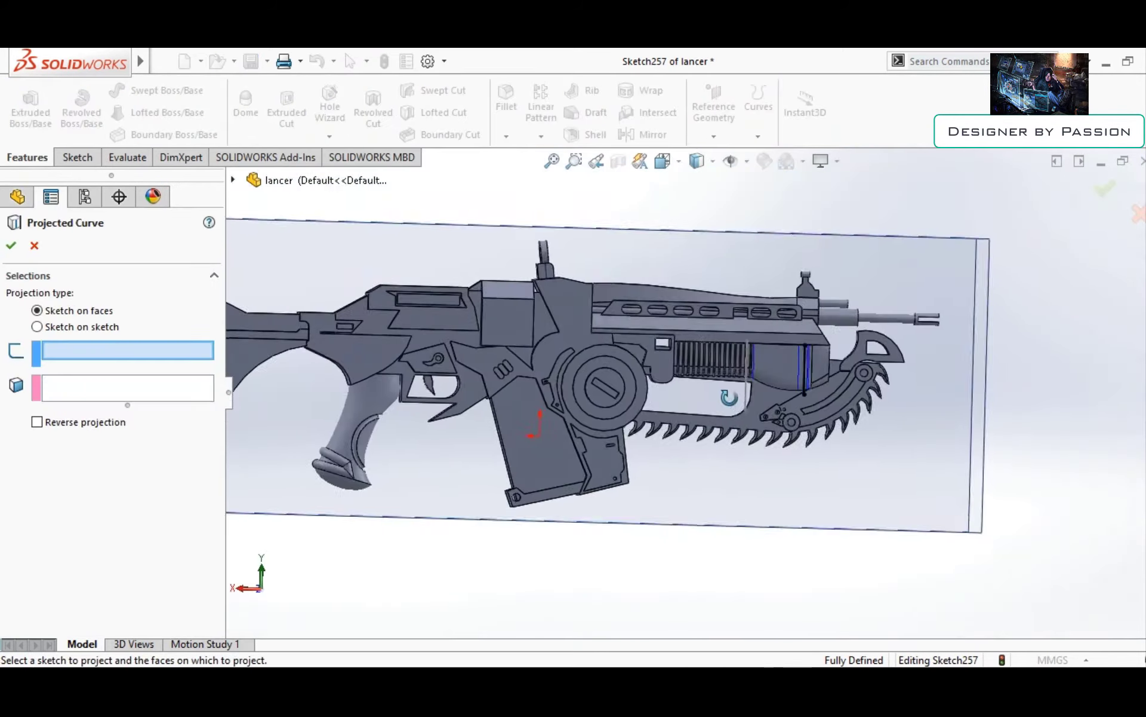
pyautogui.press('Escape')
pyautogui.click(758, 136)
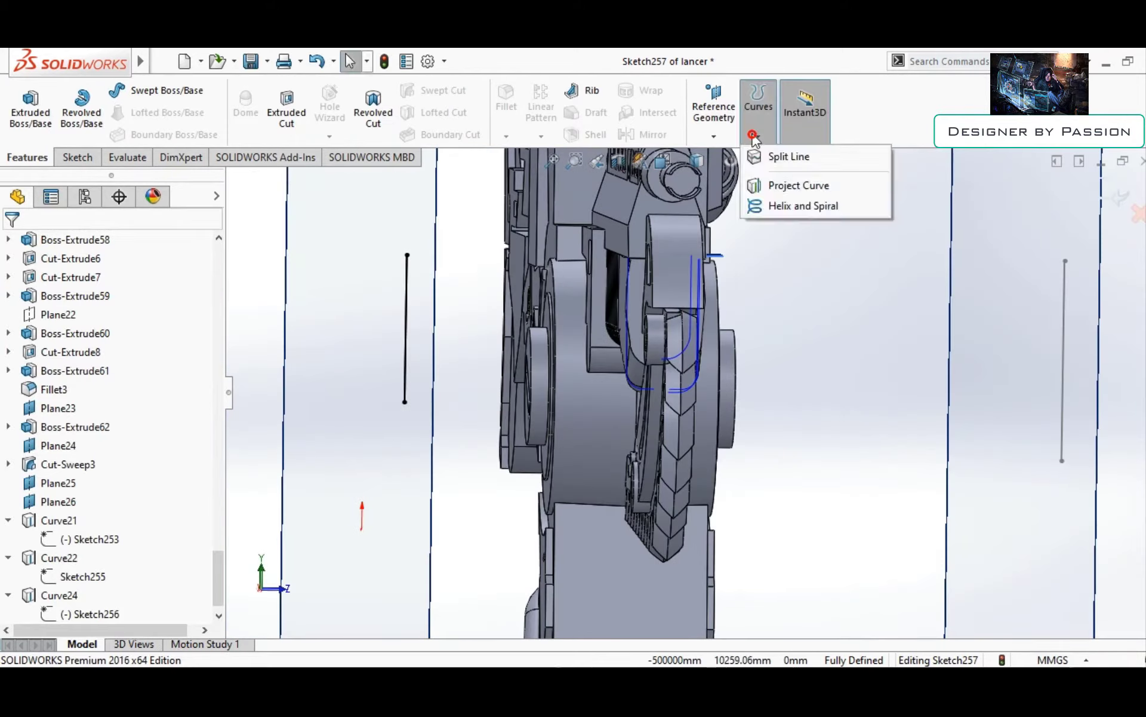
pyautogui.click(788, 184)
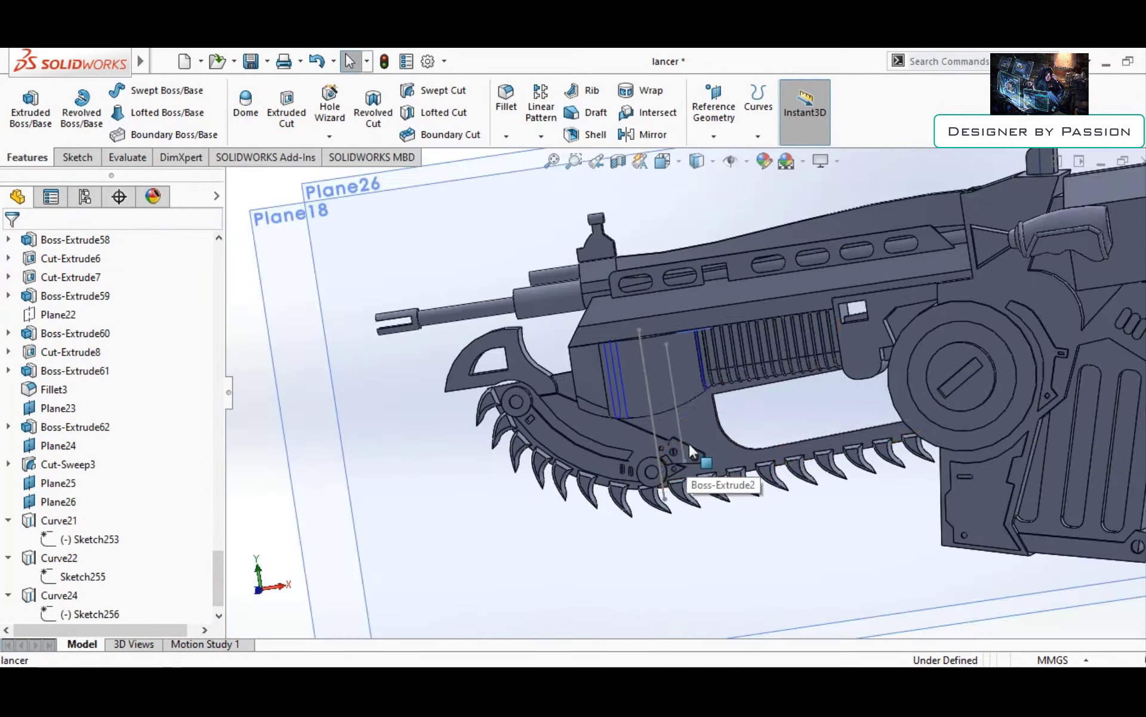
# Sketch a vertical line on Plane18
pyautogui.rightClick(489, 245)
pyautogui.click(521, 277)
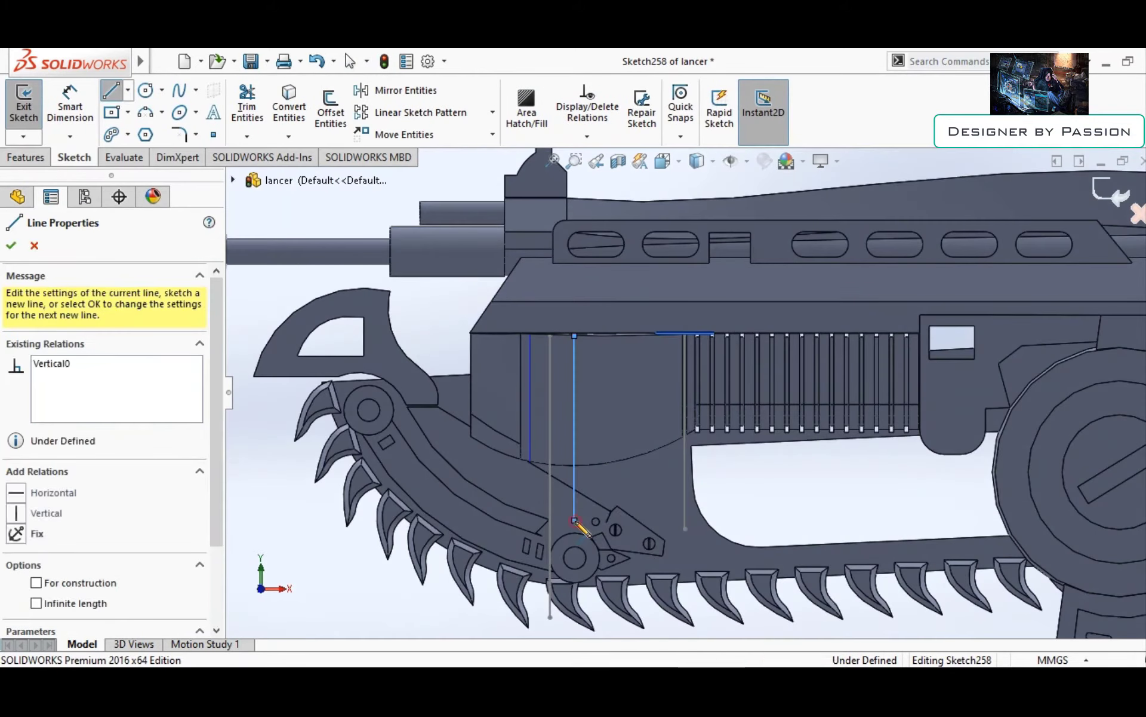
pyautogui.press('Escape')
pyautogui.scroll(5, 574, 521)
pyautogui.rightClick(725, 370)
pyautogui.moveTo(725, 371); pyautogui.dragTo(635, 158, button='middle')
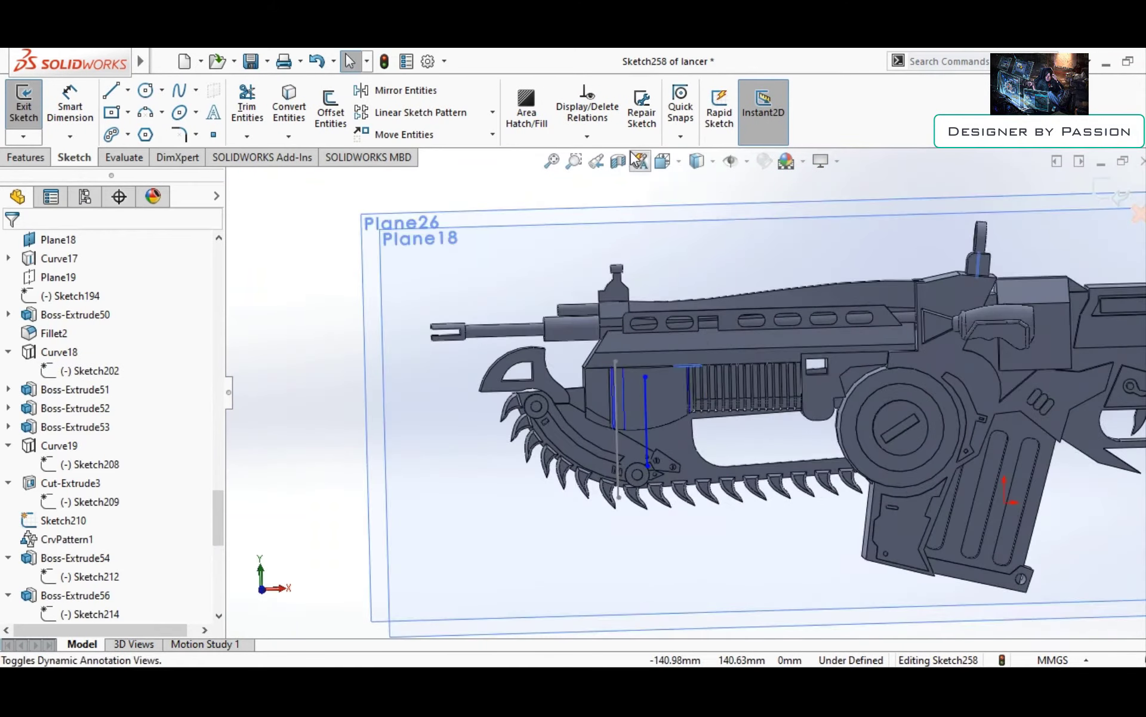
# Project the Plane18 line onto the receiver face as Curve25, then start a sketch on Plane26
pyautogui.click(28, 160)
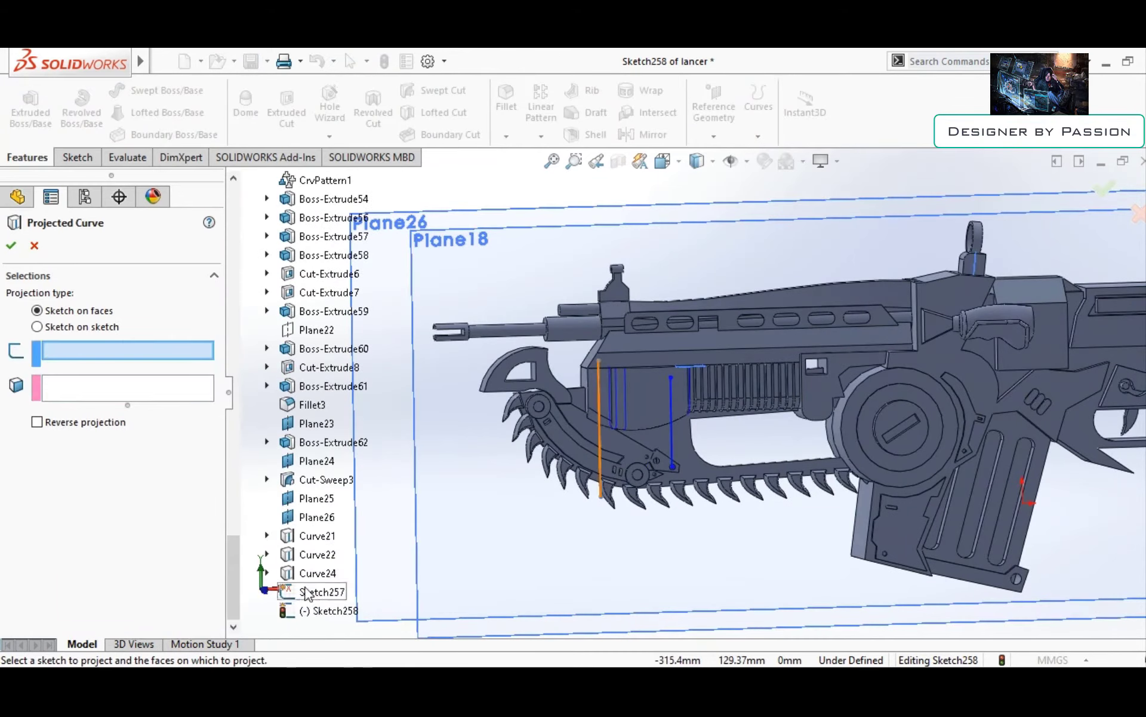
pyautogui.click(306, 591)
pyautogui.click(615, 412)
pyautogui.click(10, 244)
pyautogui.click(392, 336)
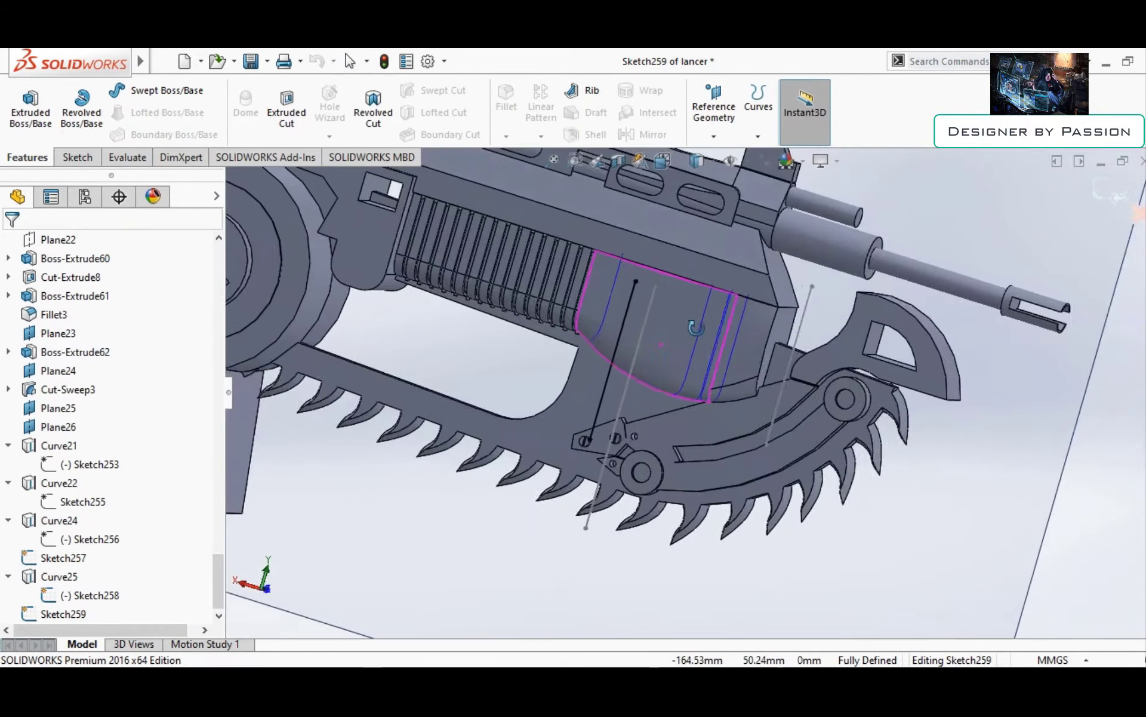
# Sketch a rectangular groove profile on Plane27 with its width dimensioned to 0.87
pyautogui.moveTo(696, 327); pyautogui.dragTo(666, 360, button='middle')
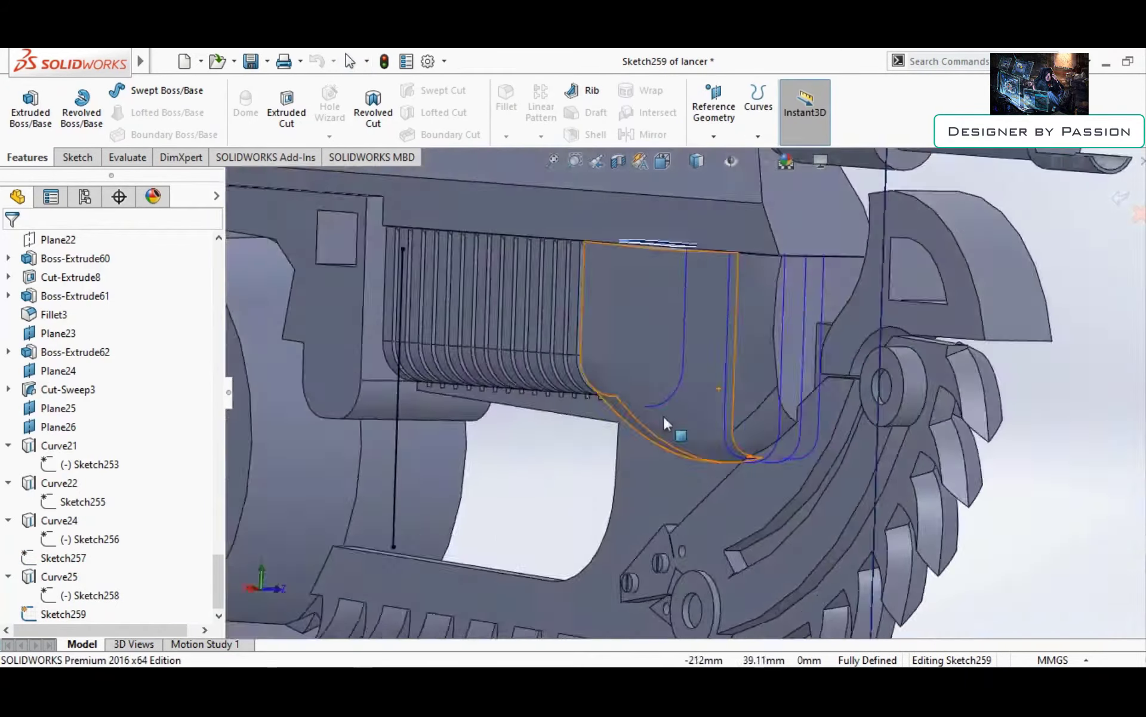
pyautogui.scroll(-5, 417, 400)
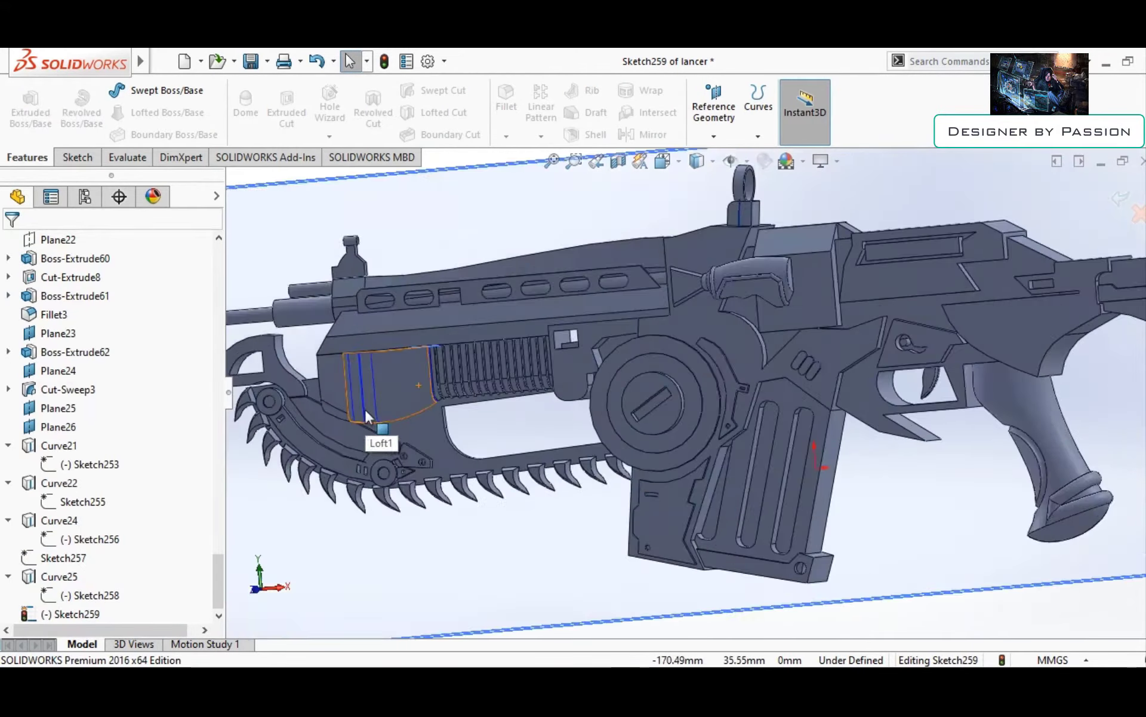
pyautogui.scroll(-5, 365, 416)
pyautogui.scroll(-3, 493, 325)
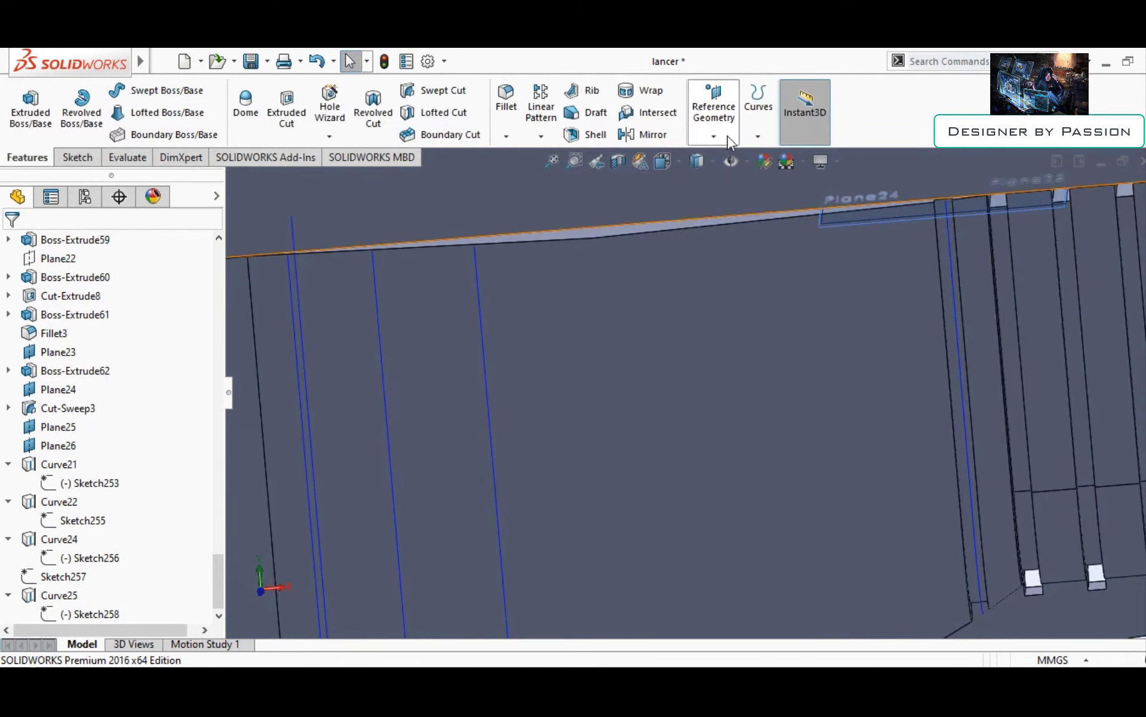
pyautogui.hotkey('ctrl', 'alt', 's')
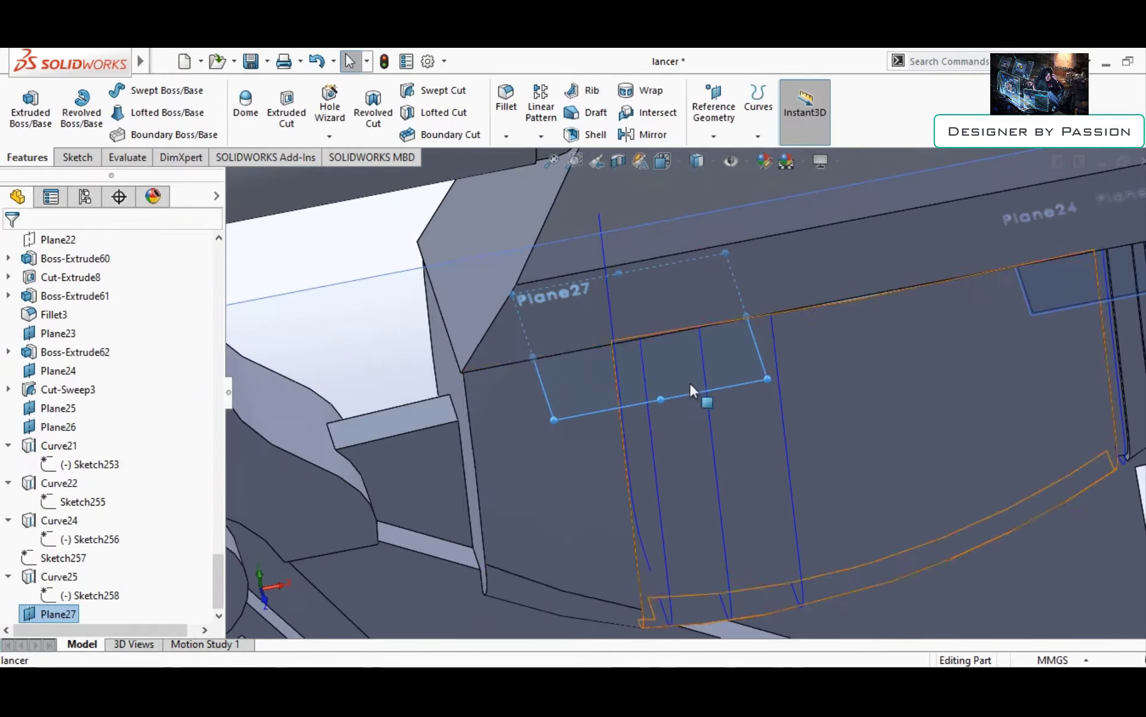
pyautogui.press('r')
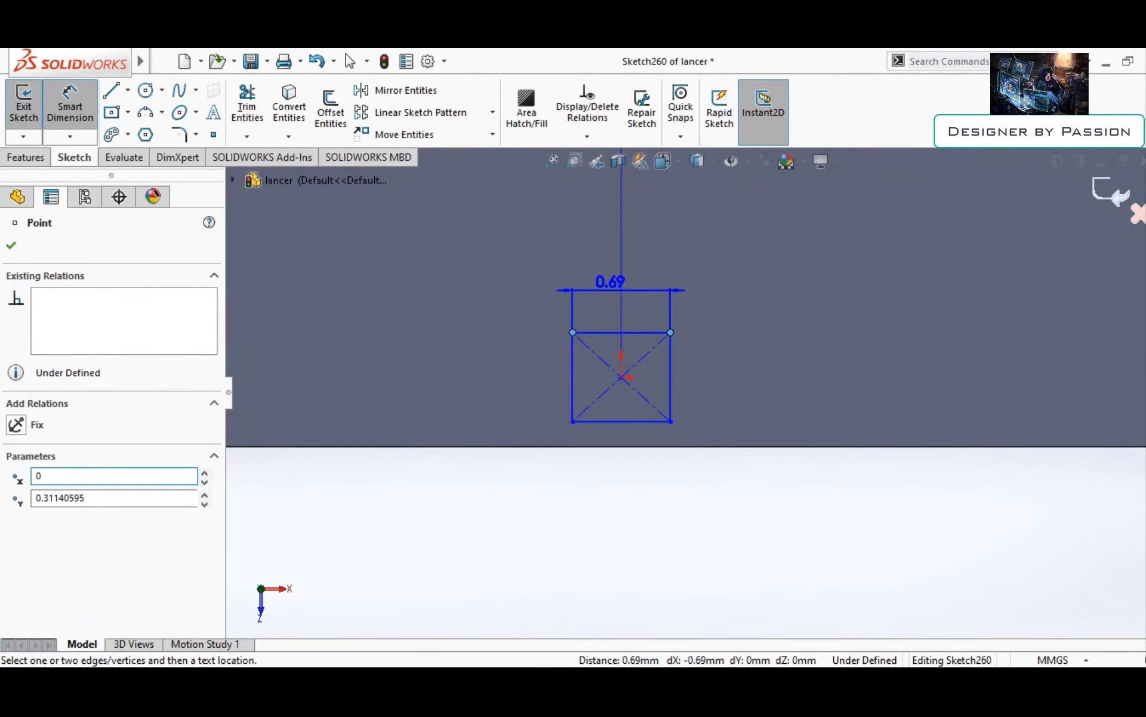
pyautogui.click(611, 289)
pyautogui.write('0.87')
pyautogui.press('Return')
pyautogui.click(746, 388)
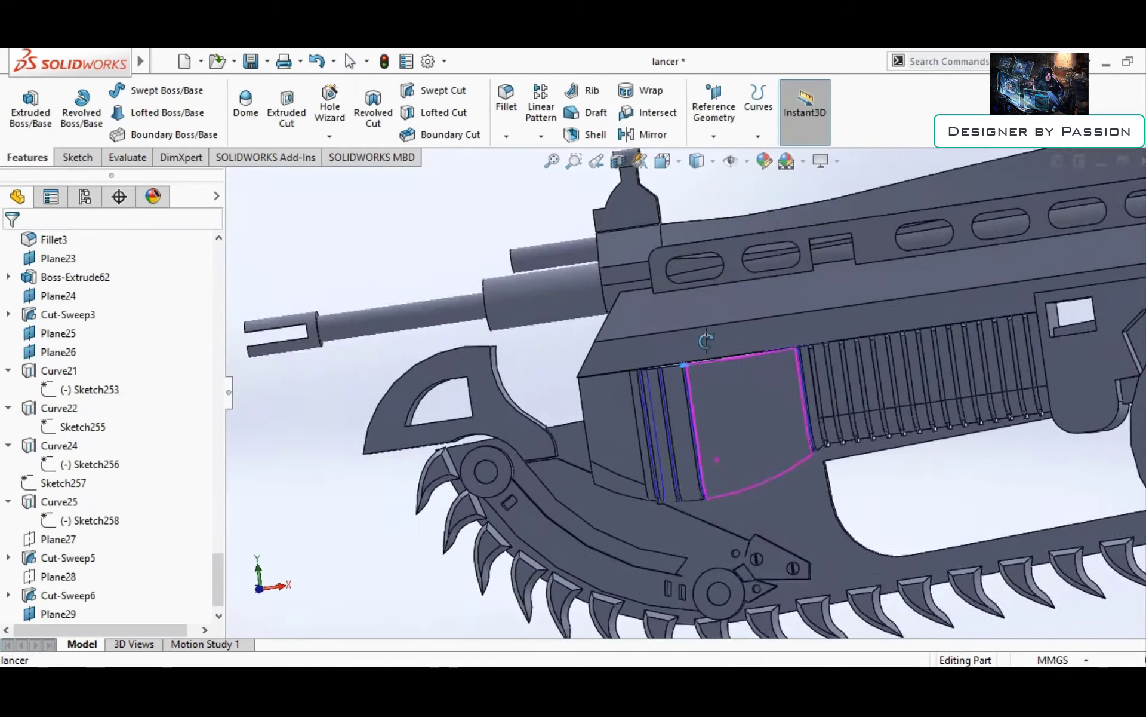
# Linear-pattern Cut-Sweep7 along the receiver top edge: 7 instances at 3 mm spacing
pyautogui.click(545, 138)
pyautogui.scroll(-5, 693, 375)
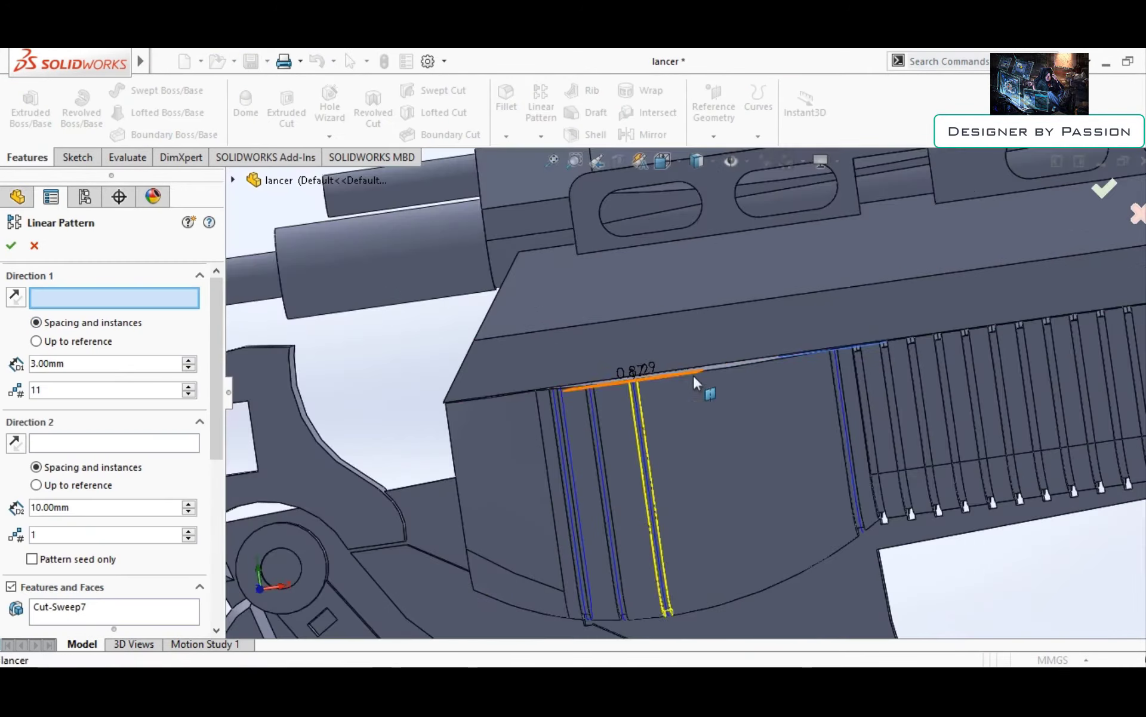
pyautogui.click(693, 374)
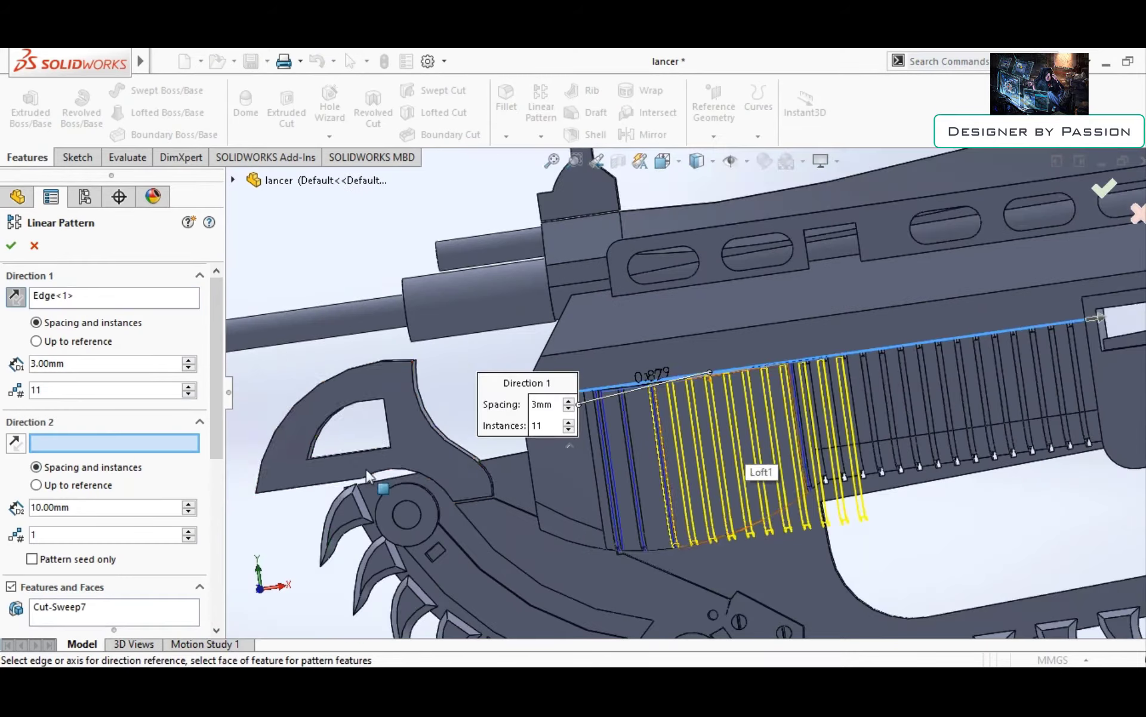
pyautogui.click(12, 245)
pyautogui.scroll(-5, 717, 412)
pyautogui.click(66, 279)
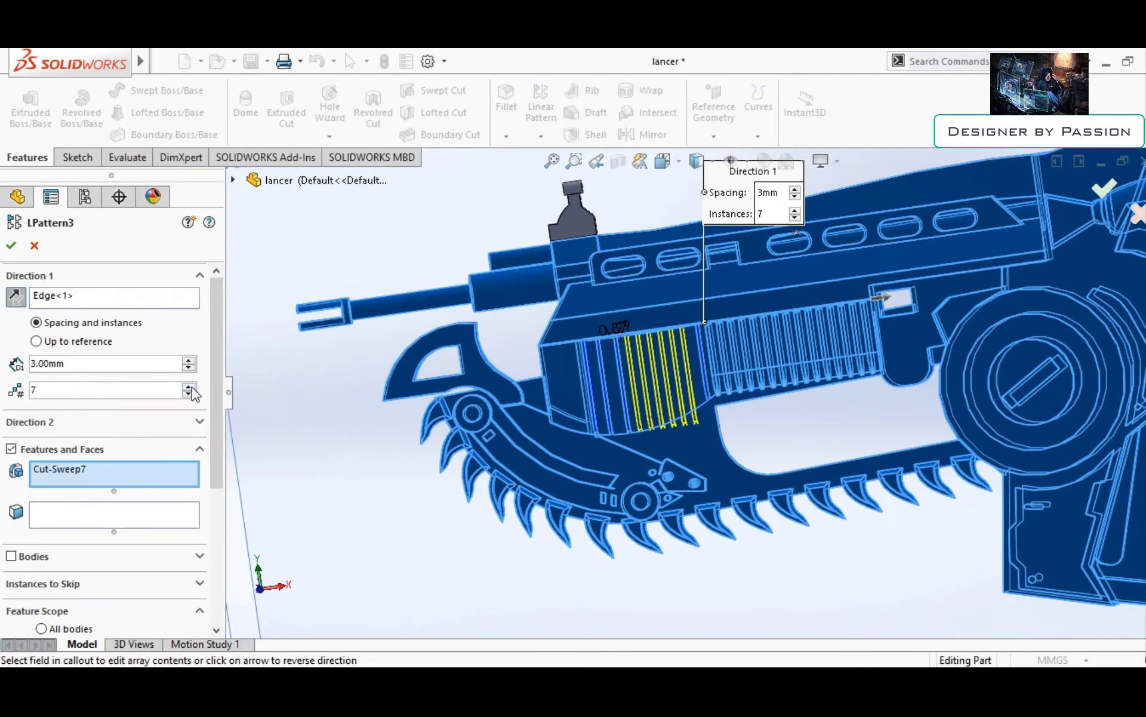
pyautogui.press('Return')
# Select the receiver front face and begin another swept groove cut along Curve27
pyautogui.scroll(-5, 632, 385)
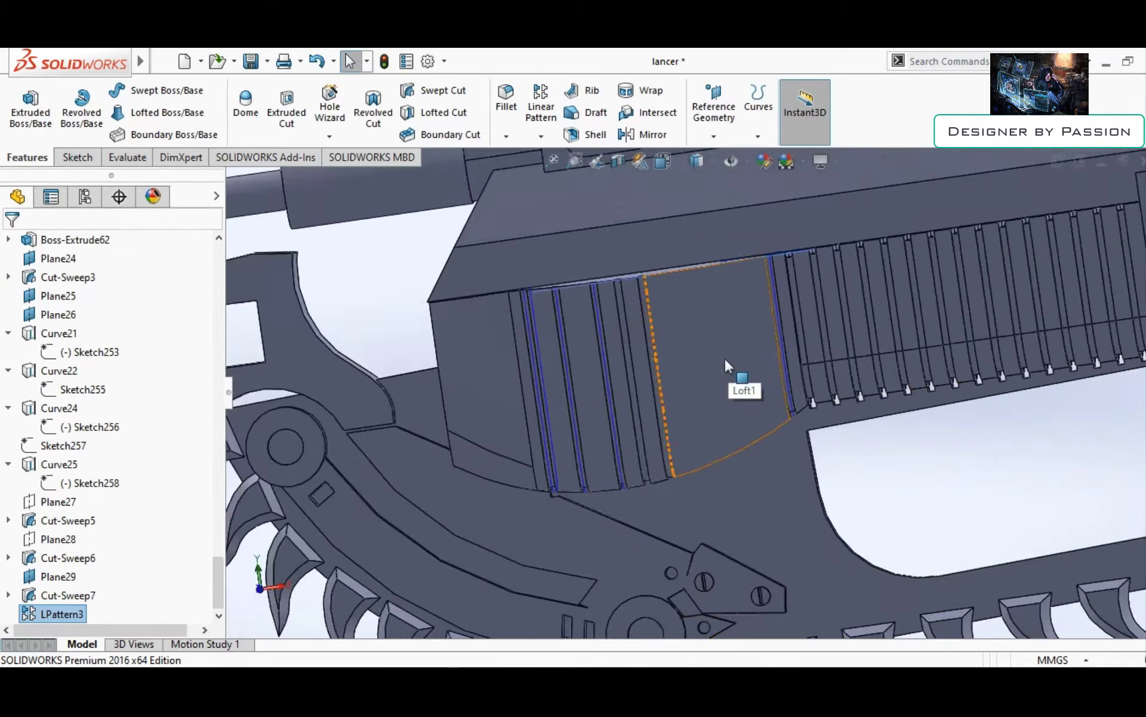
pyautogui.moveTo(724, 358); pyautogui.dragTo(705, 370, button='middle')
pyautogui.click(641, 475)
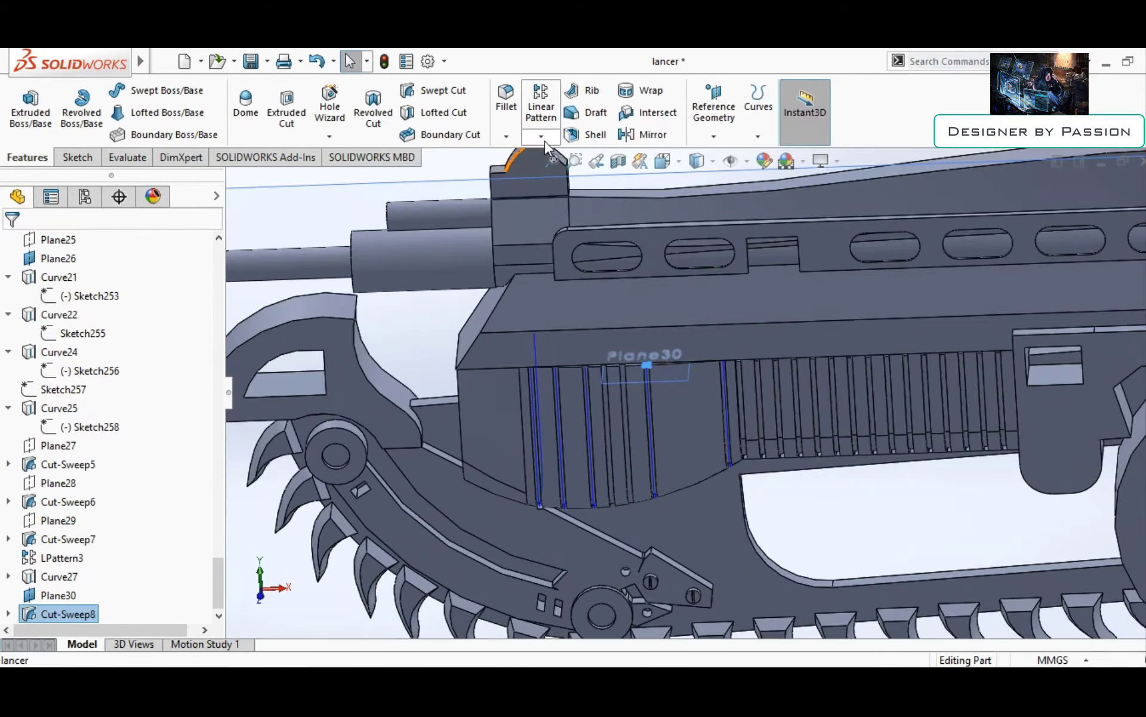
pyautogui.click(544, 141)
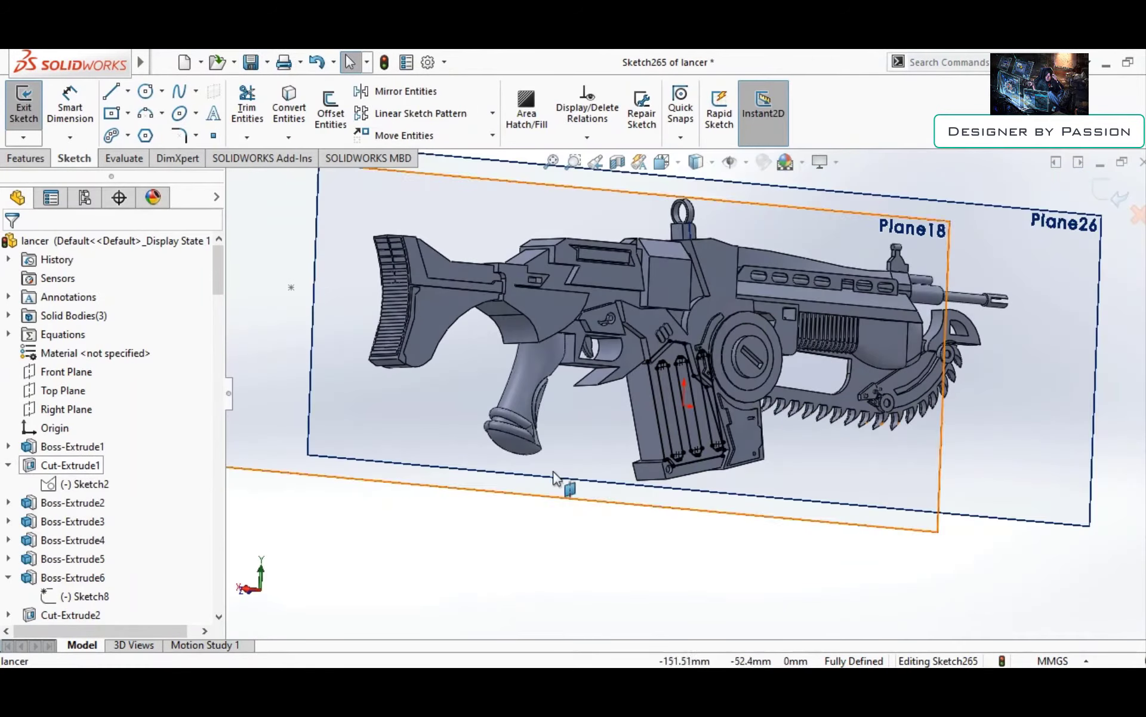
# Apply an initial extruded cut from the magazine sketch
pyautogui.click(25, 158)
pyautogui.click(286, 113)
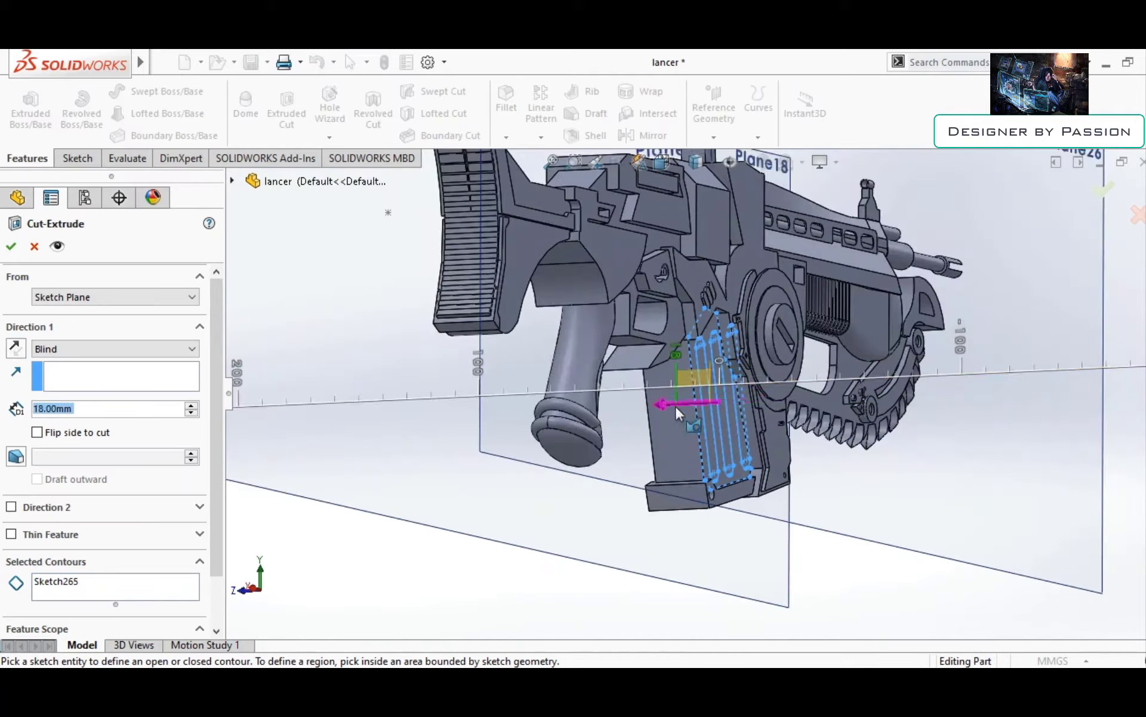
pyautogui.moveTo(677, 412); pyautogui.dragTo(692, 406)
pyautogui.click(11, 246)
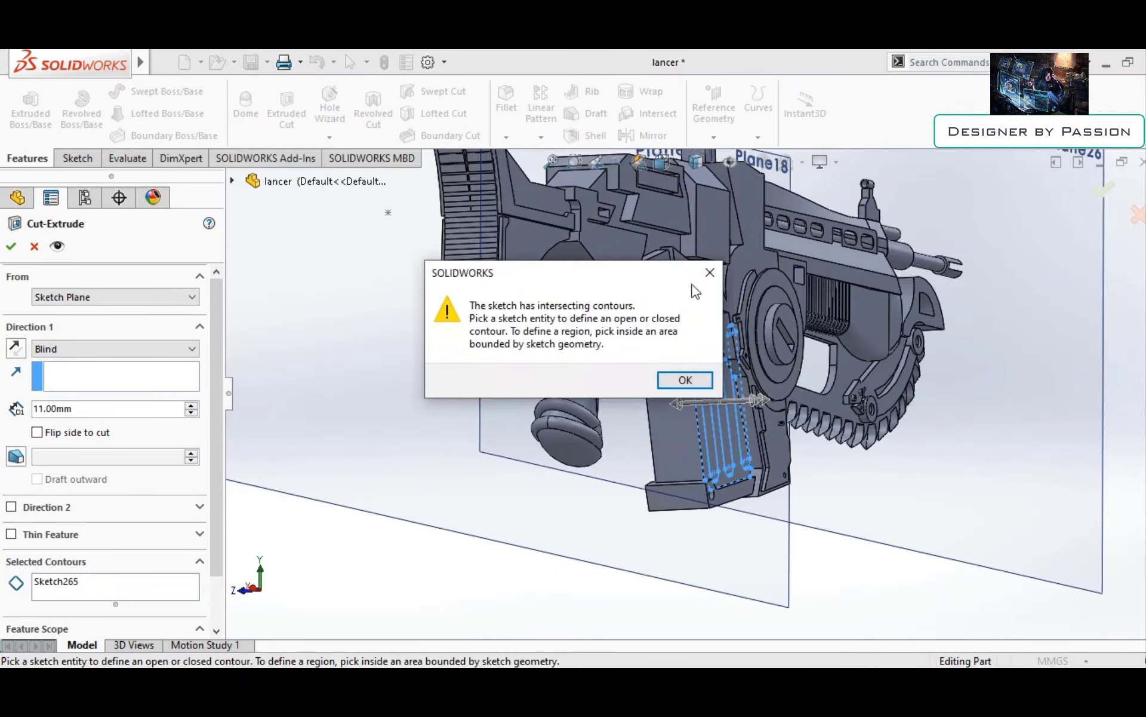
# Convert the magazine face outlines into Sketch265 and exit the sketch
pyautogui.scroll(-5, 703, 418)
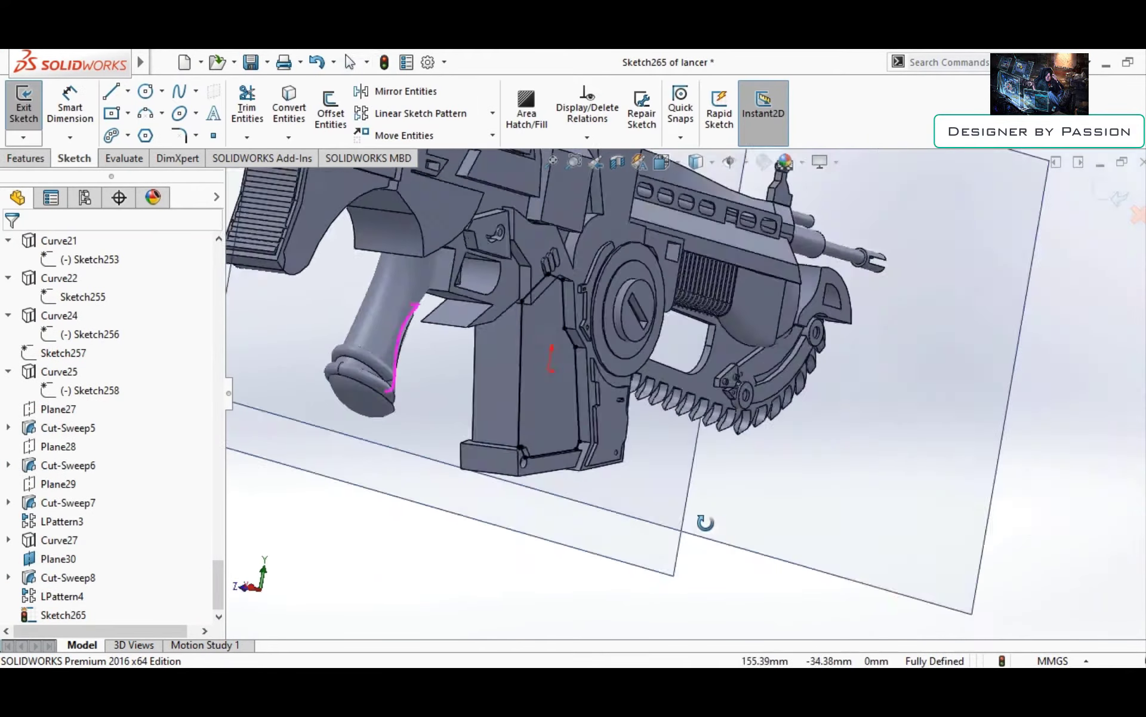
pyautogui.moveTo(704, 519); pyautogui.dragTo(1118, 197, button='middle')
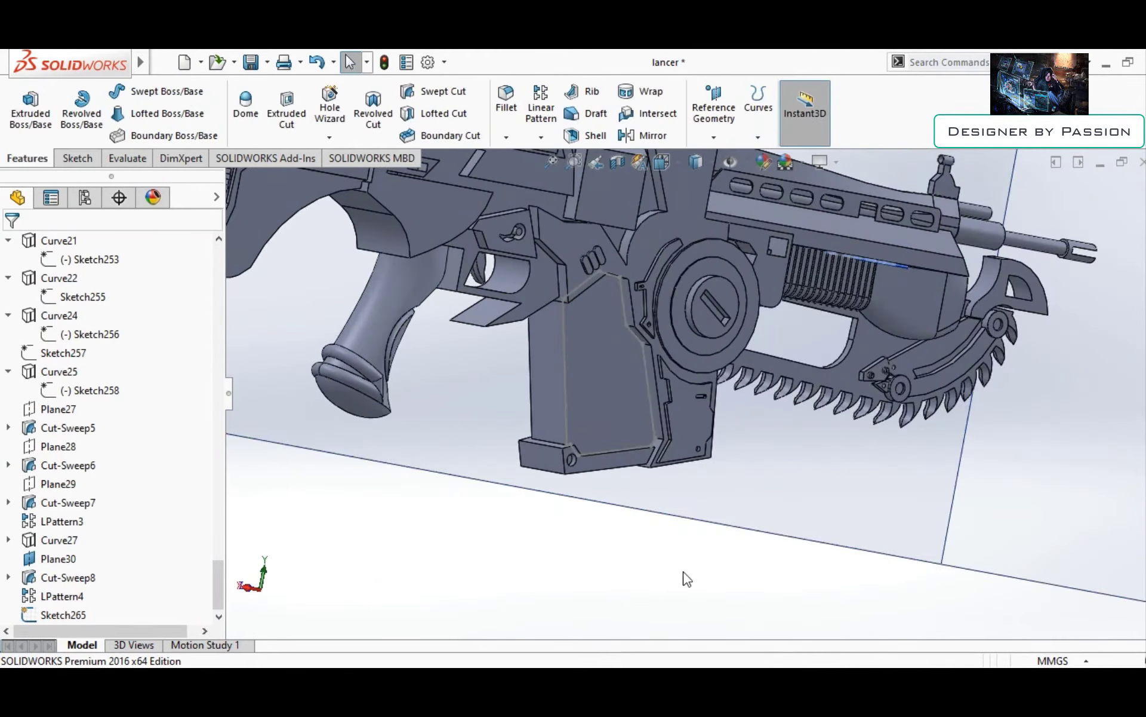
pyautogui.moveTo(686, 579)
pyautogui.mouseDown(button='middle')
pyautogui.moveTo(746, 434)
pyautogui.moveTo(106, 464)
pyautogui.mouseUp(button='middle')
pyautogui.scroll(8, 106, 465)
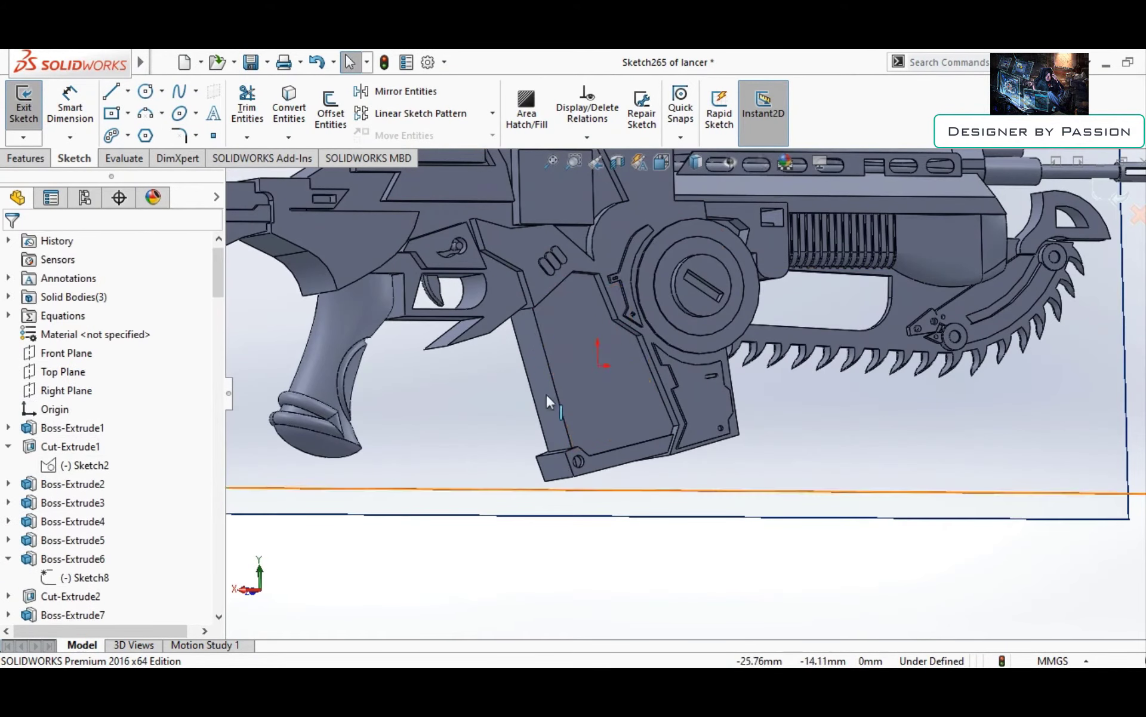
pyautogui.click(646, 398)
pyautogui.press('c')
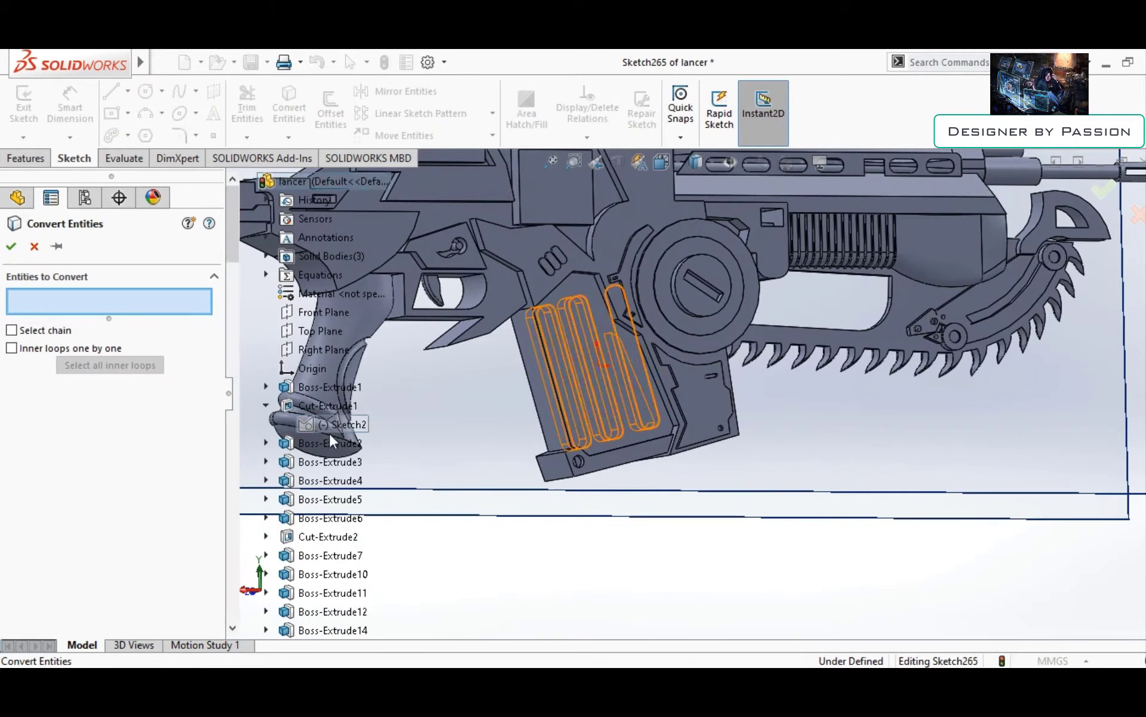
pyautogui.press('Return')
# Extruded-cut the selected slot regions 4 mm deep into the magazine
pyautogui.click(292, 120)
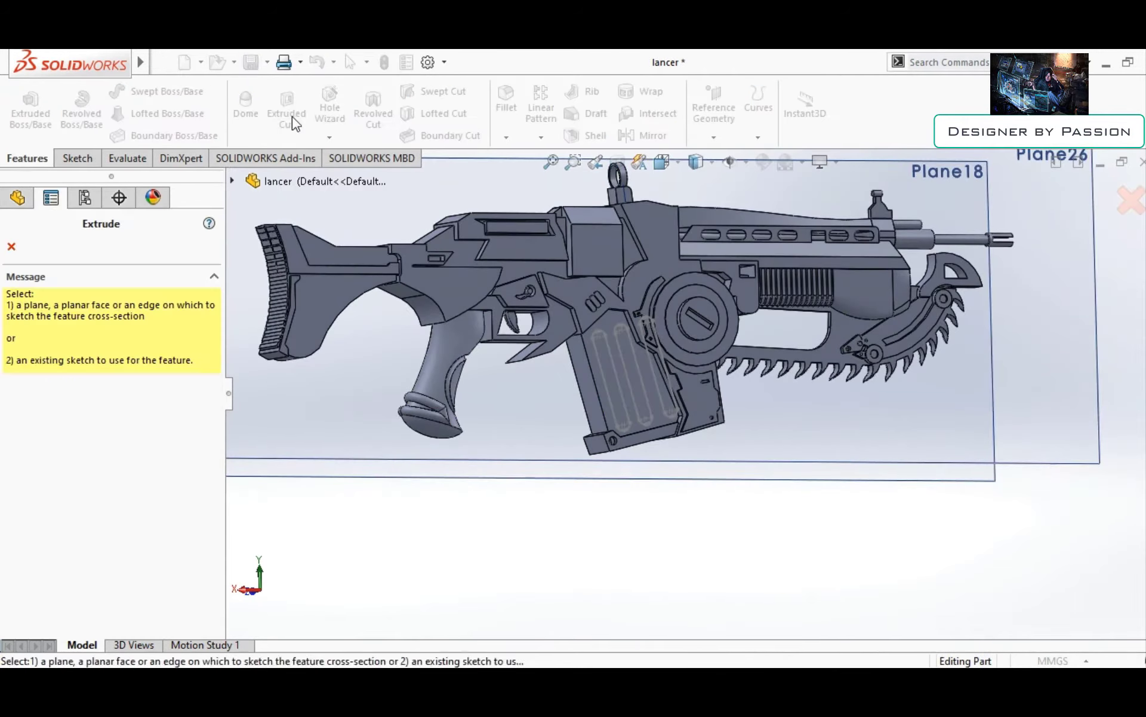
pyautogui.scroll(-5, 636, 286)
pyautogui.moveTo(669, 390); pyautogui.dragTo(827, 306, button='middle')
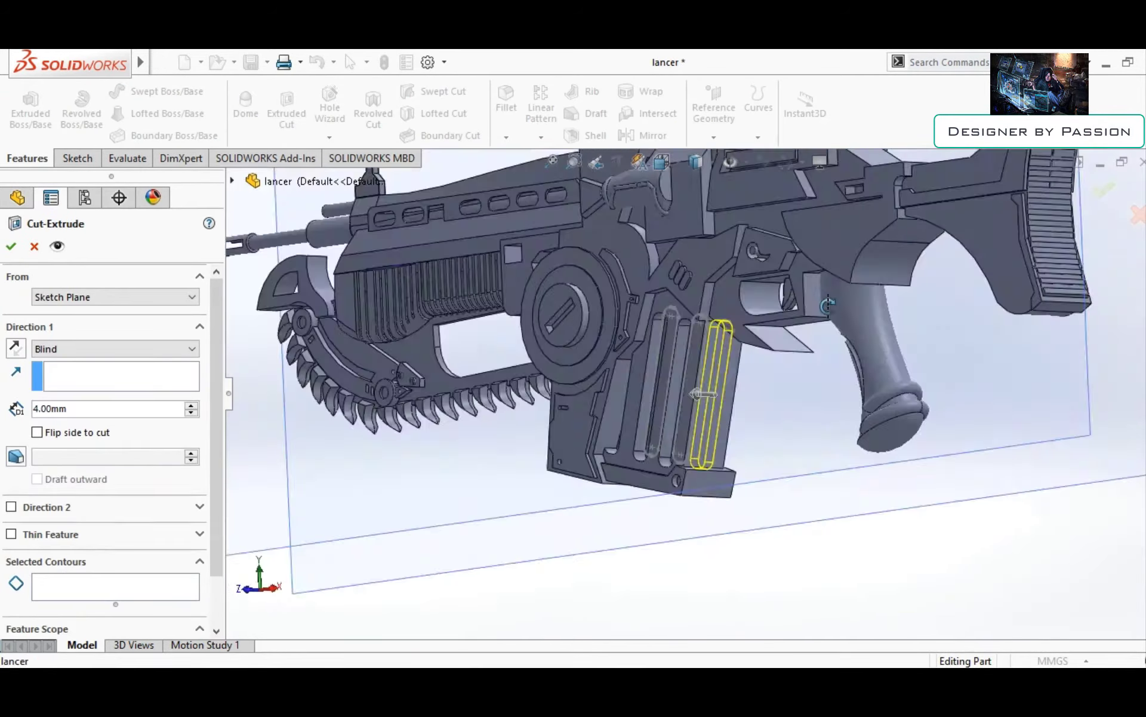
pyautogui.hotkey('ctrl', '8')
pyautogui.click(618, 287)
pyautogui.click(723, 435)
pyautogui.hotkey('ctrl', '4')
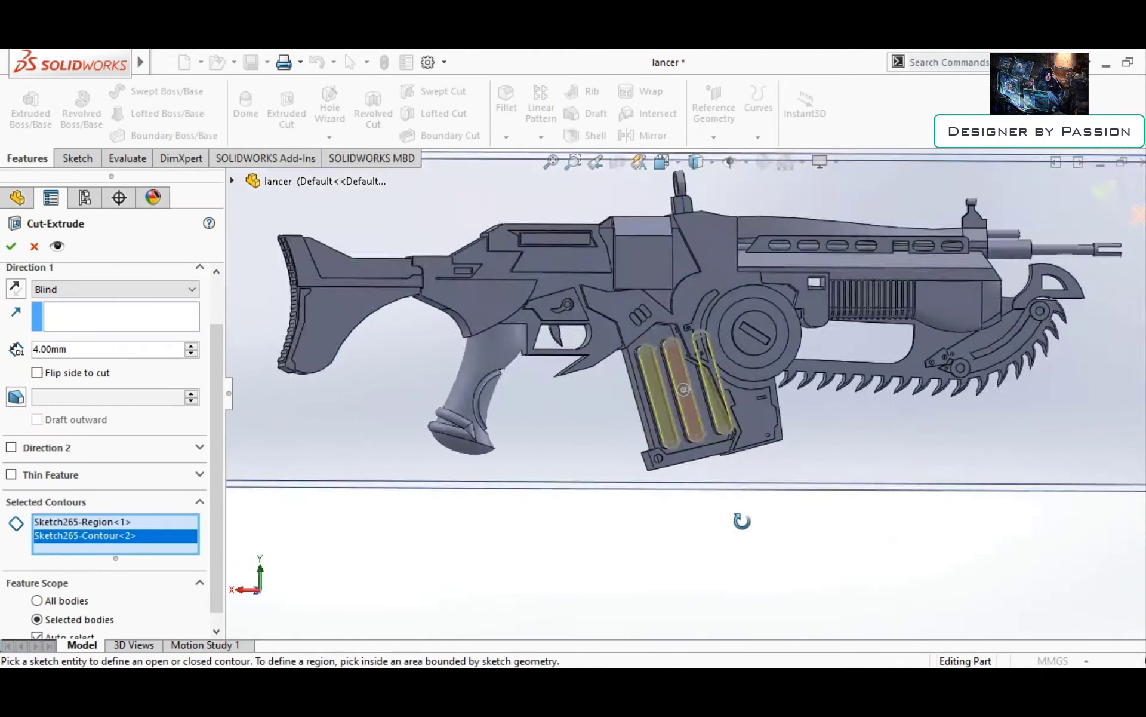
pyautogui.press('Return')
pyautogui.moveTo(673, 408)
pyautogui.mouseDown(button='middle')
pyautogui.moveTo(680, 256)
pyautogui.moveTo(563, 403)
pyautogui.mouseUp(button='middle')
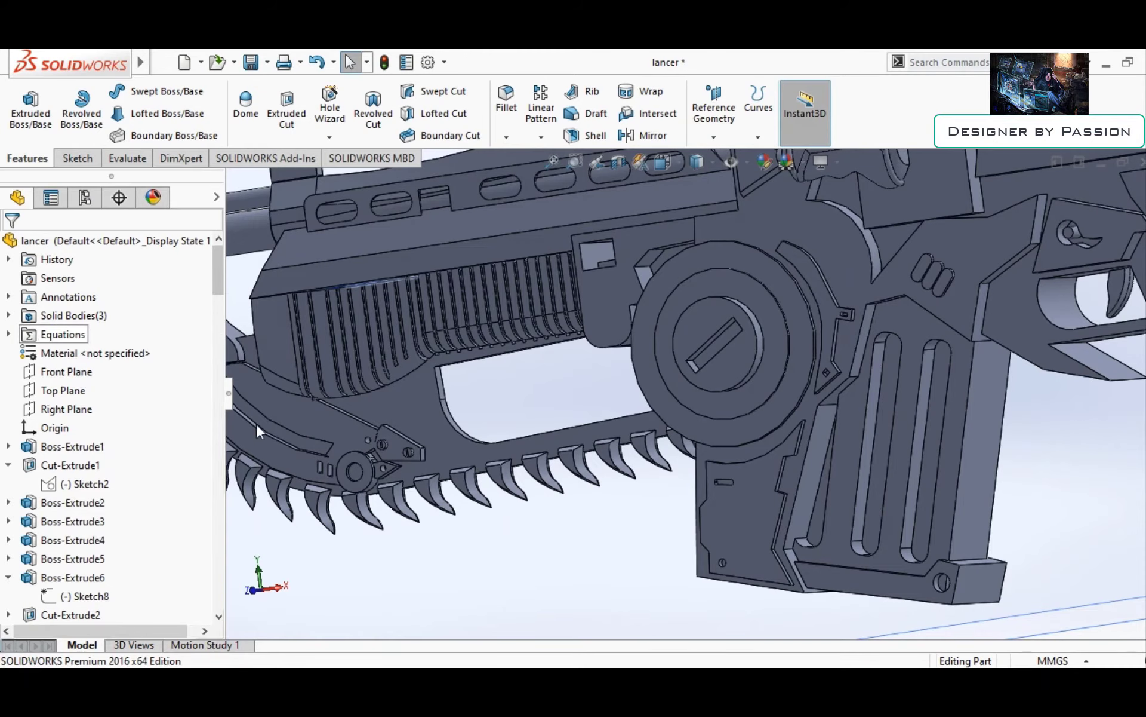
# Sketch a circle on the Front Plane and extrude it 3 mm mid-plane as a pin
pyautogui.press('s')
pyautogui.press('c')
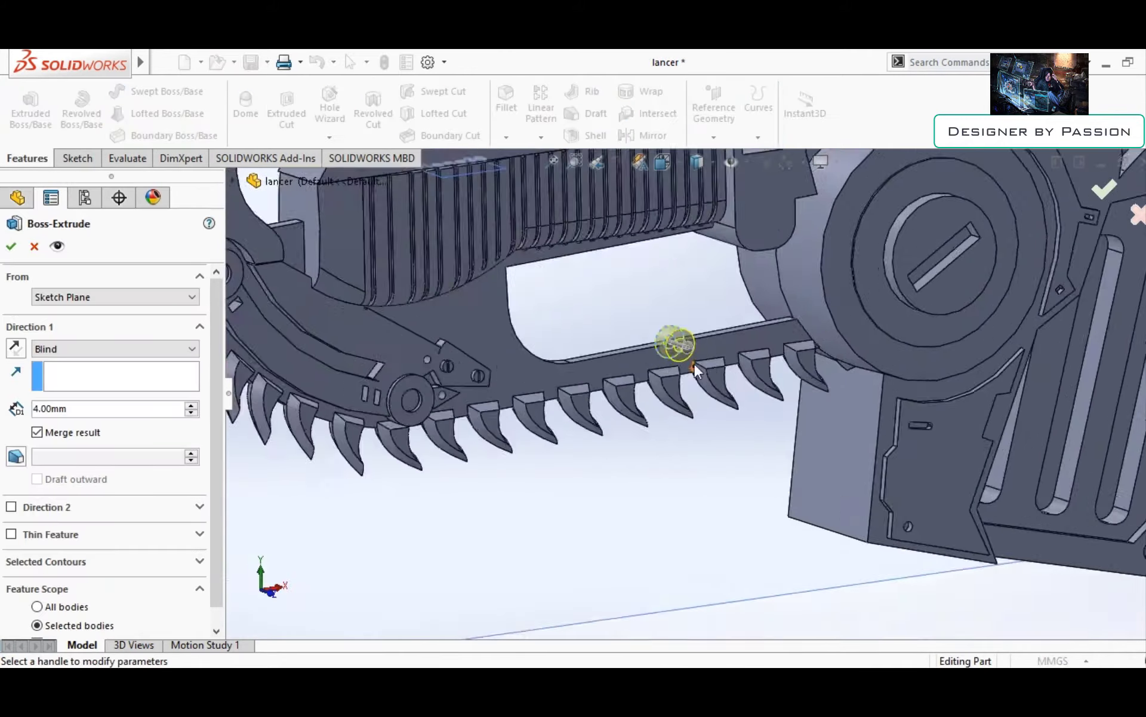
pyautogui.moveTo(694, 363)
pyautogui.mouseDown(button='middle')
pyautogui.moveTo(751, 424)
pyautogui.moveTo(581, 344)
pyautogui.moveTo(323, 444)
pyautogui.mouseUp(button='middle')
pyautogui.write('3')
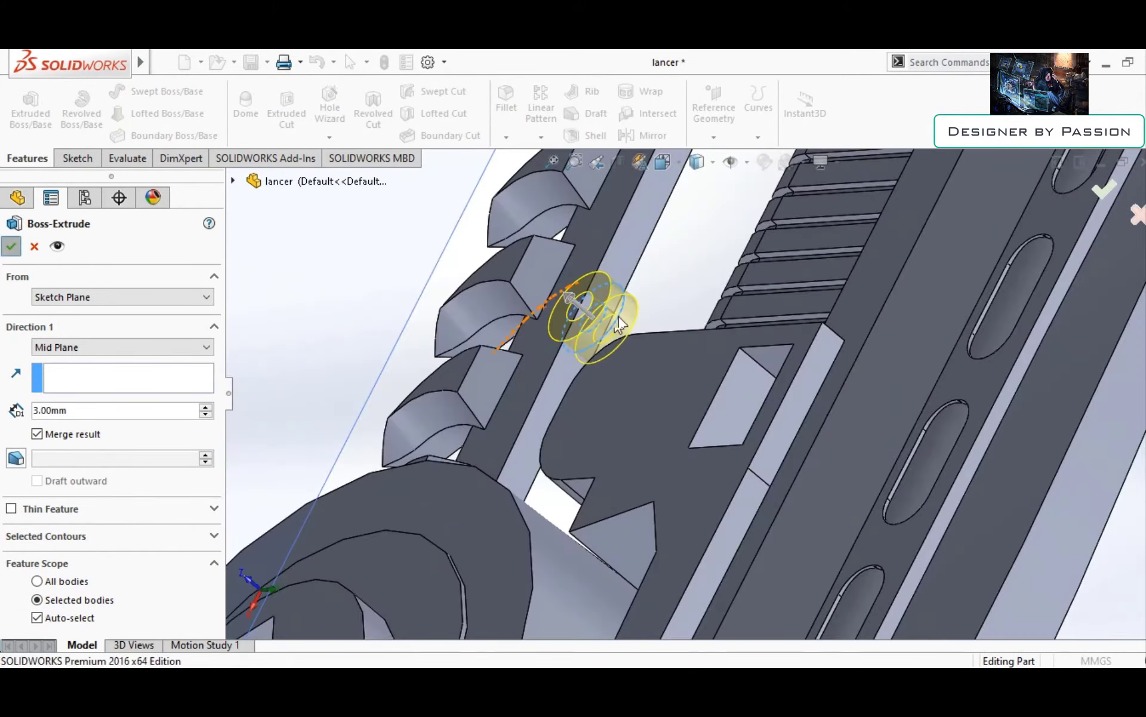
pyautogui.press('Return')
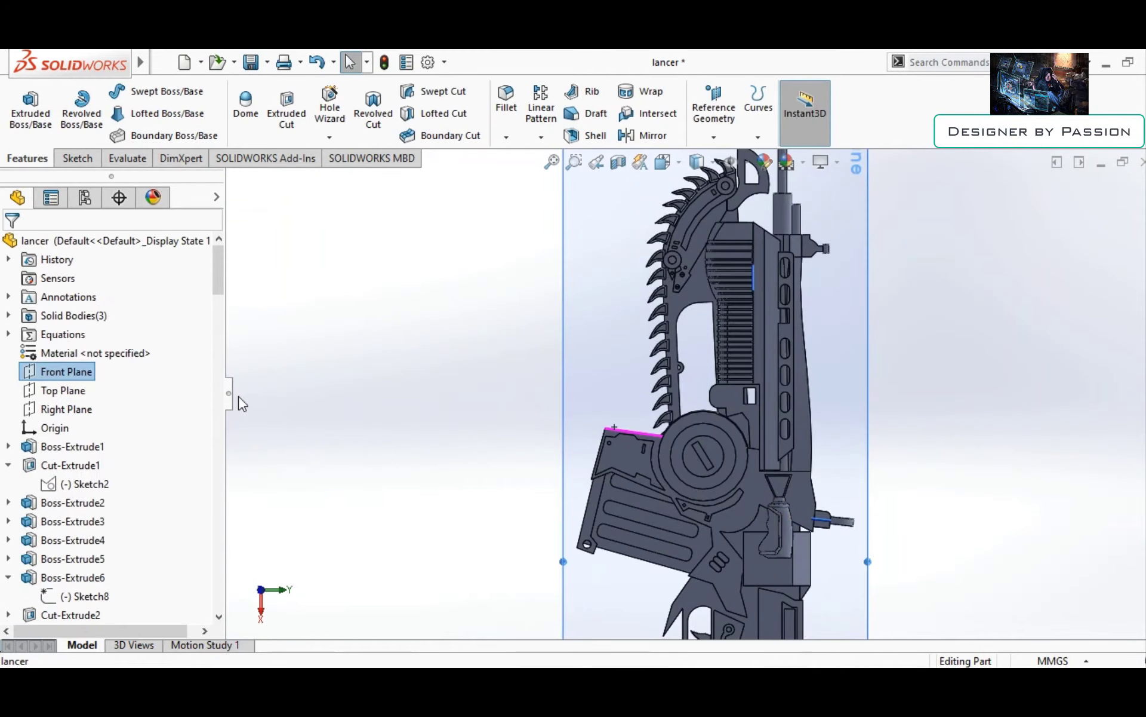
# Exit and discard the empty sketch on Plane30
pyautogui.click(553, 319)
pyautogui.scroll(-3, 578, 420)
pyautogui.scroll(-5, 597, 353)
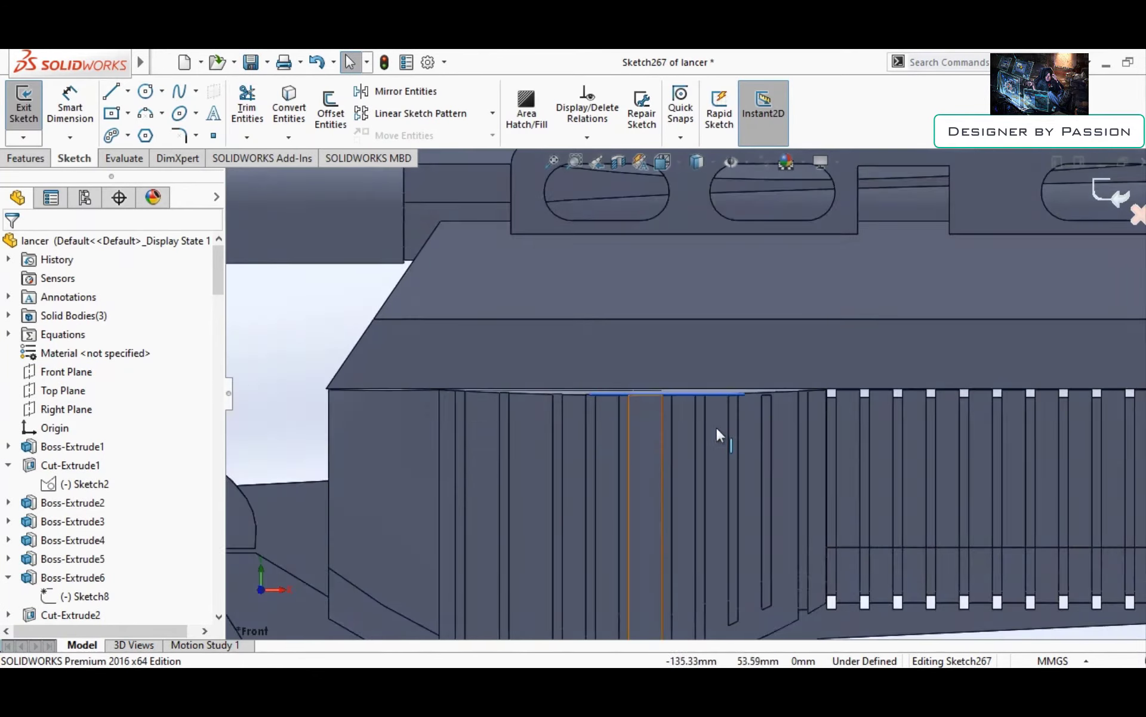
pyautogui.scroll(10, 715, 426)
pyautogui.moveTo(657, 383); pyautogui.dragTo(690, 361, button='middle')
pyautogui.click(689, 360)
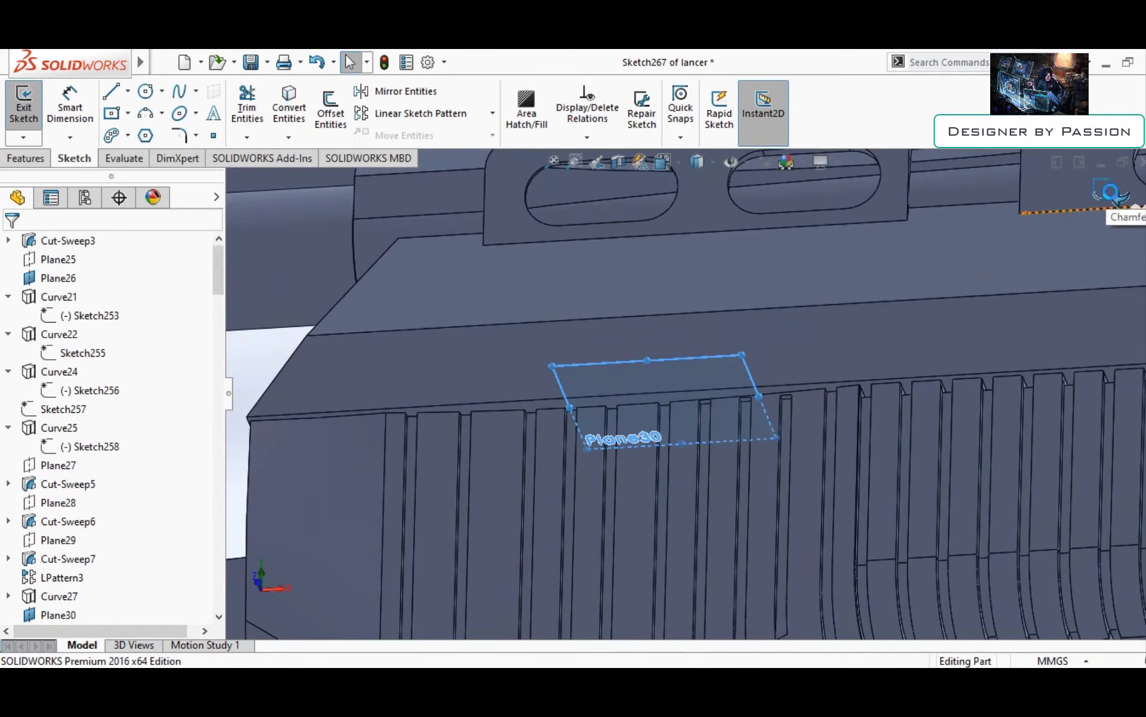
pyautogui.click(1111, 192)
pyautogui.press('f')
# Fillet the drum's circular edge with a 3 mm radius
pyautogui.scroll(-3, 880, 372)
pyautogui.scroll(-3, 757, 296)
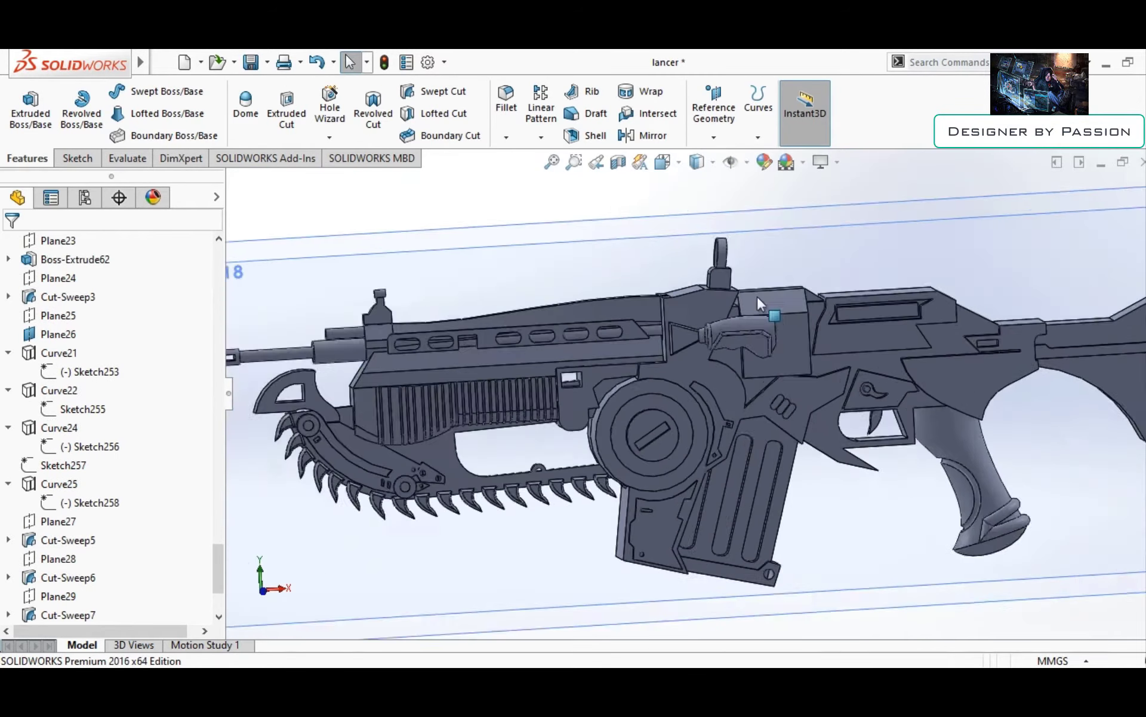
pyautogui.scroll(5, 757, 295)
pyautogui.moveTo(583, 350); pyautogui.dragTo(422, 423, button='middle')
pyautogui.scroll(-6, 453, 339)
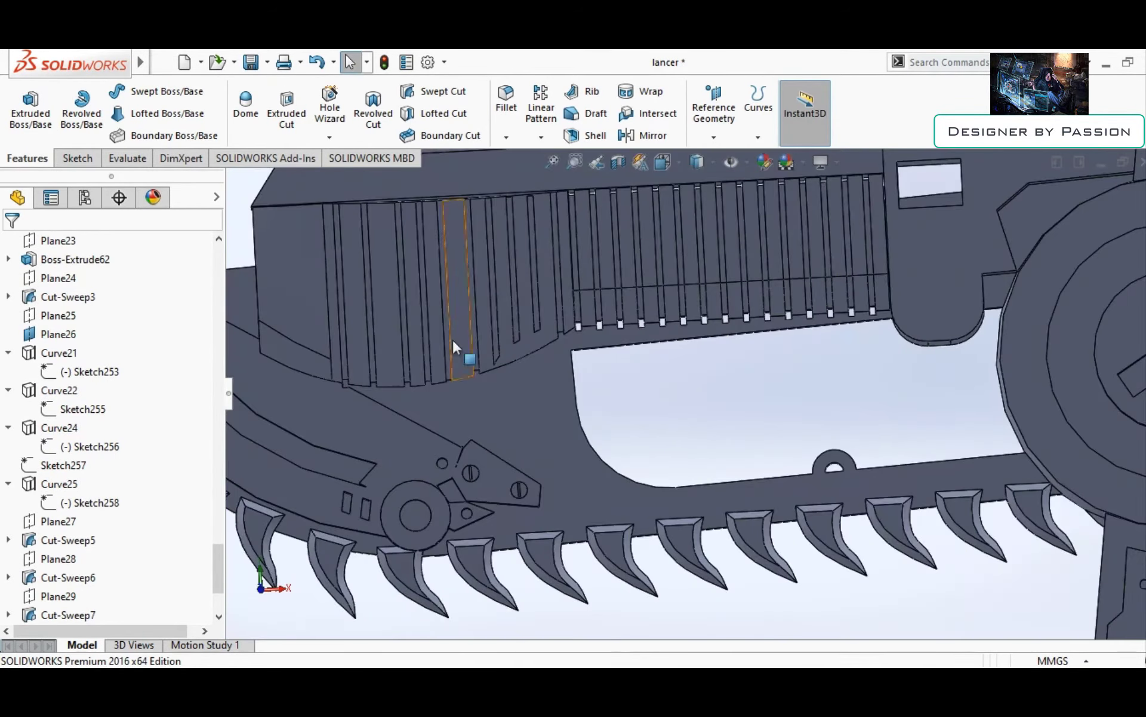
pyautogui.press('f')
pyautogui.moveTo(747, 477); pyautogui.dragTo(262, 470, button='middle')
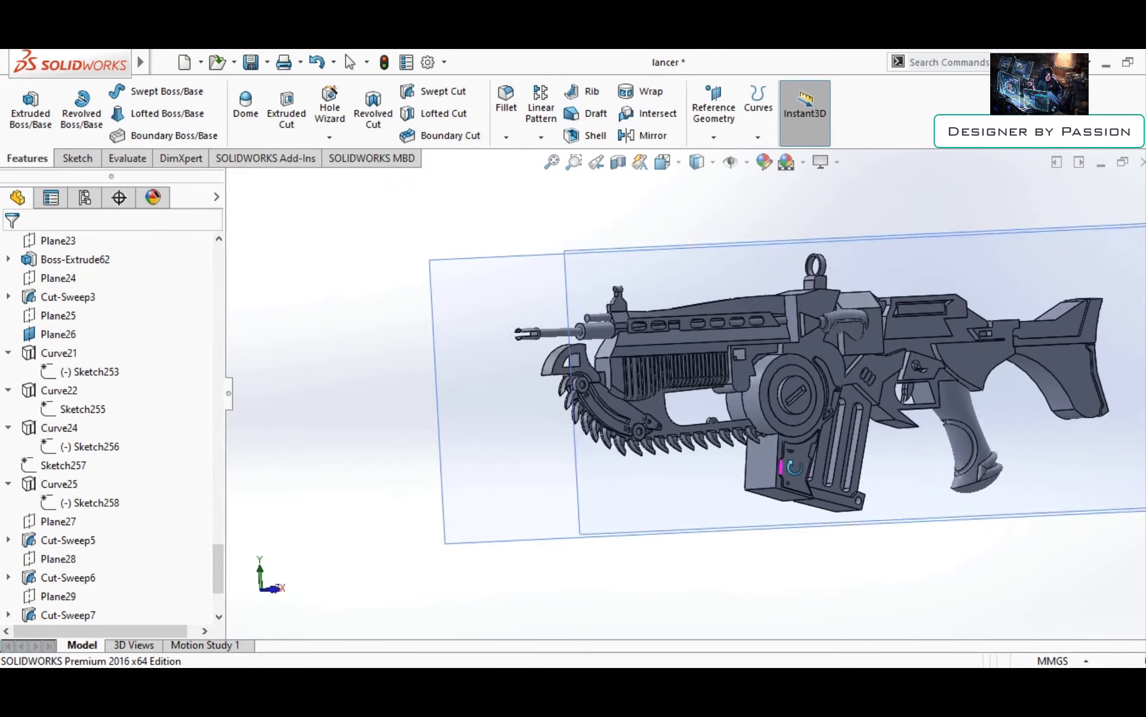
pyautogui.scroll(-5, 786, 403)
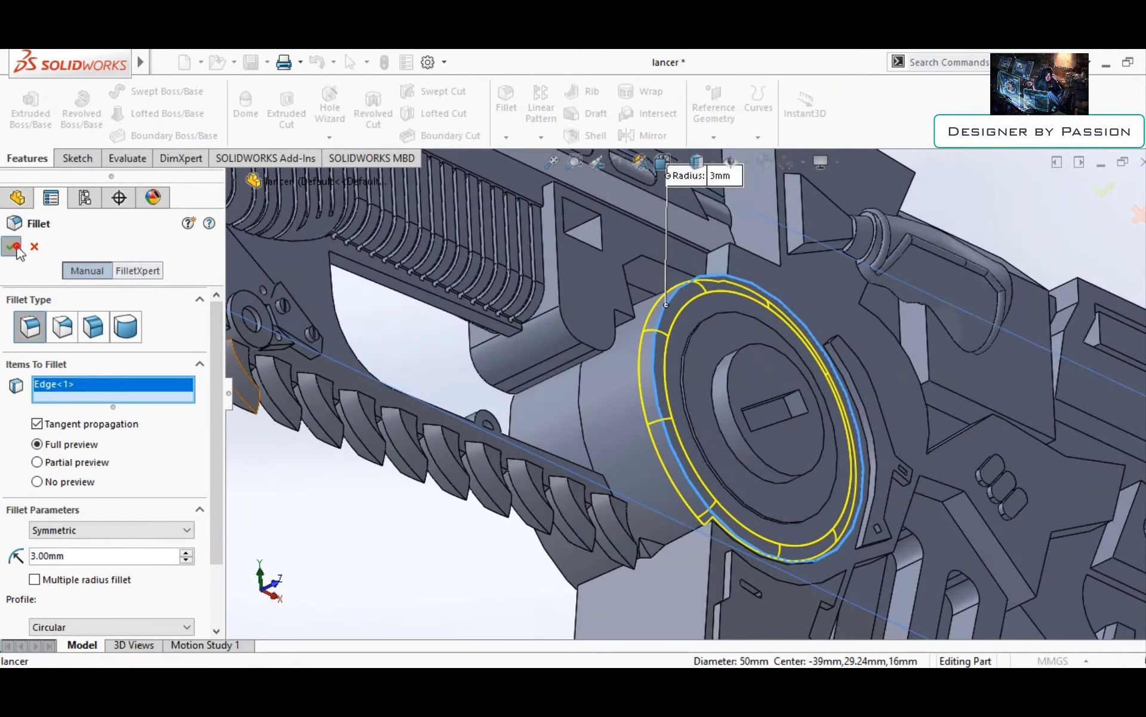
pyautogui.press('Return')
# Delete the Cut-Sweep6 groove feature from the receiver
pyautogui.scroll(5, 722, 472)
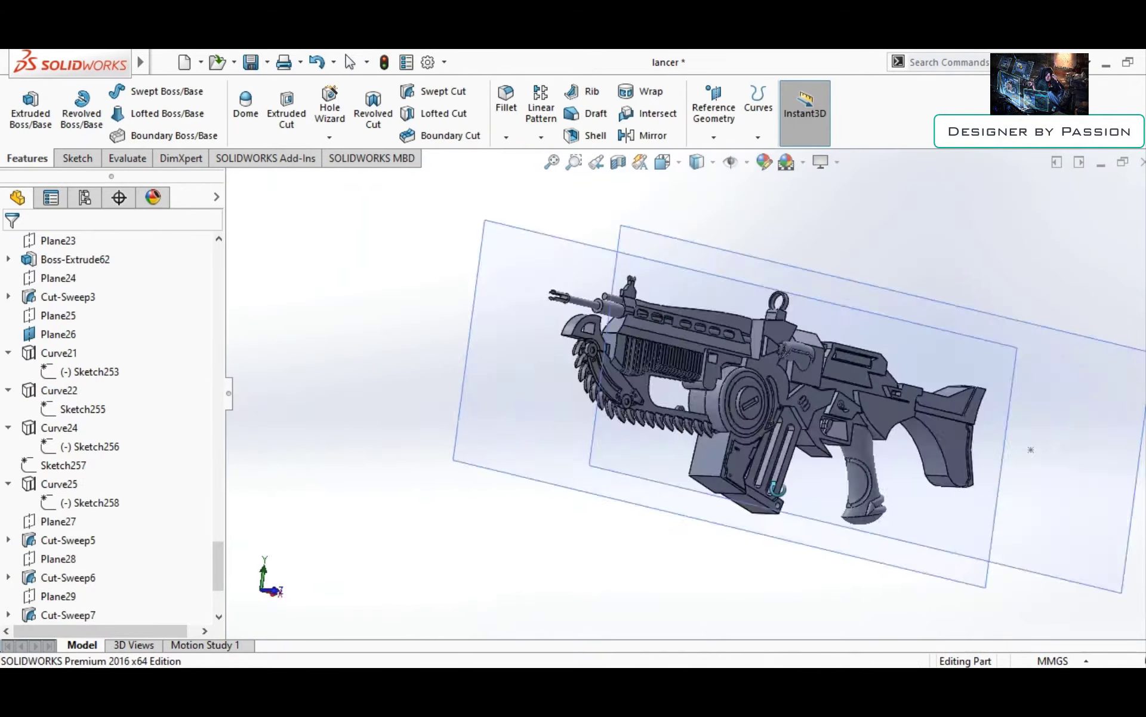
pyautogui.moveTo(722, 472)
pyautogui.mouseDown(button='middle')
pyautogui.moveTo(734, 582)
pyautogui.moveTo(603, 584)
pyautogui.moveTo(687, 557)
pyautogui.mouseUp(button='middle')
pyautogui.scroll(-3, 686, 570)
pyautogui.scroll(3, 686, 571)
pyautogui.moveTo(952, 520)
pyautogui.mouseDown(button='middle')
pyautogui.moveTo(929, 430)
pyautogui.moveTo(824, 440)
pyautogui.mouseUp(button='middle')
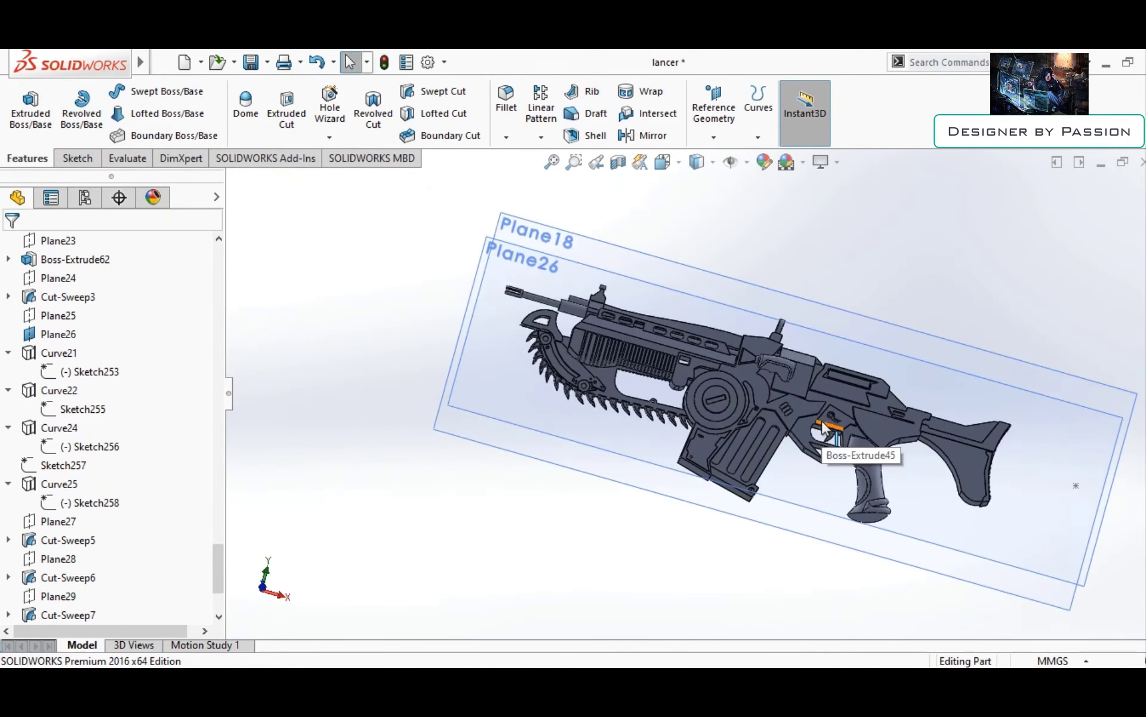
pyautogui.scroll(-5, 627, 384)
pyautogui.scroll(-2, 627, 367)
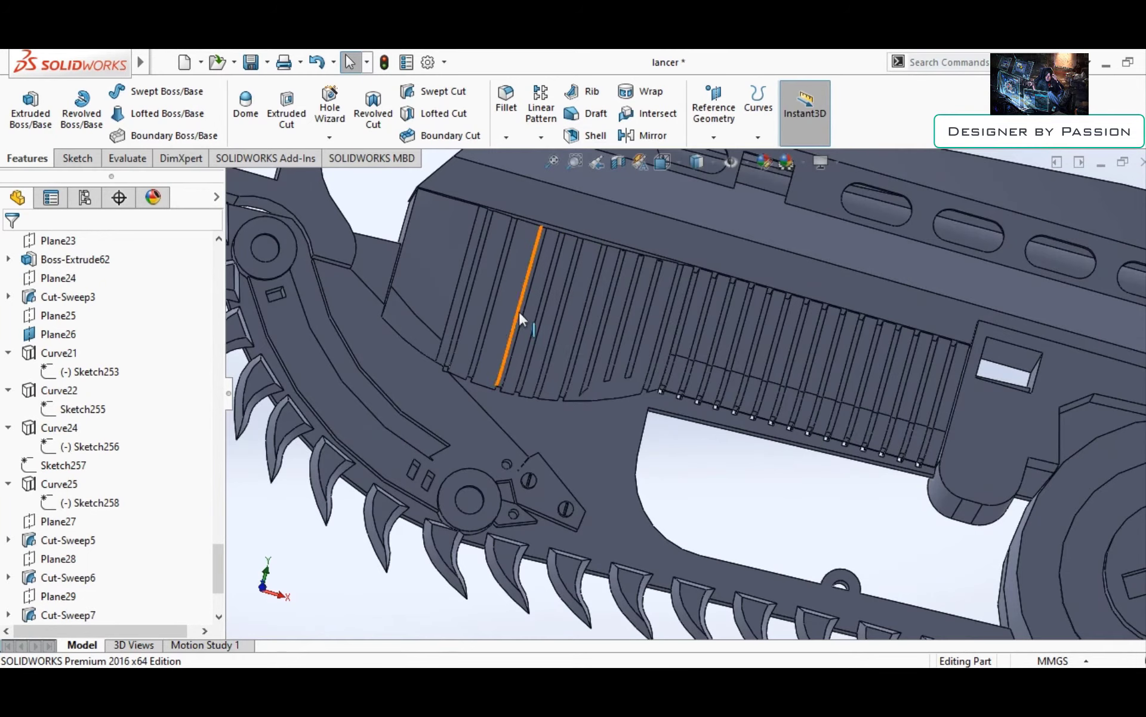
pyautogui.scroll(4, 519, 311)
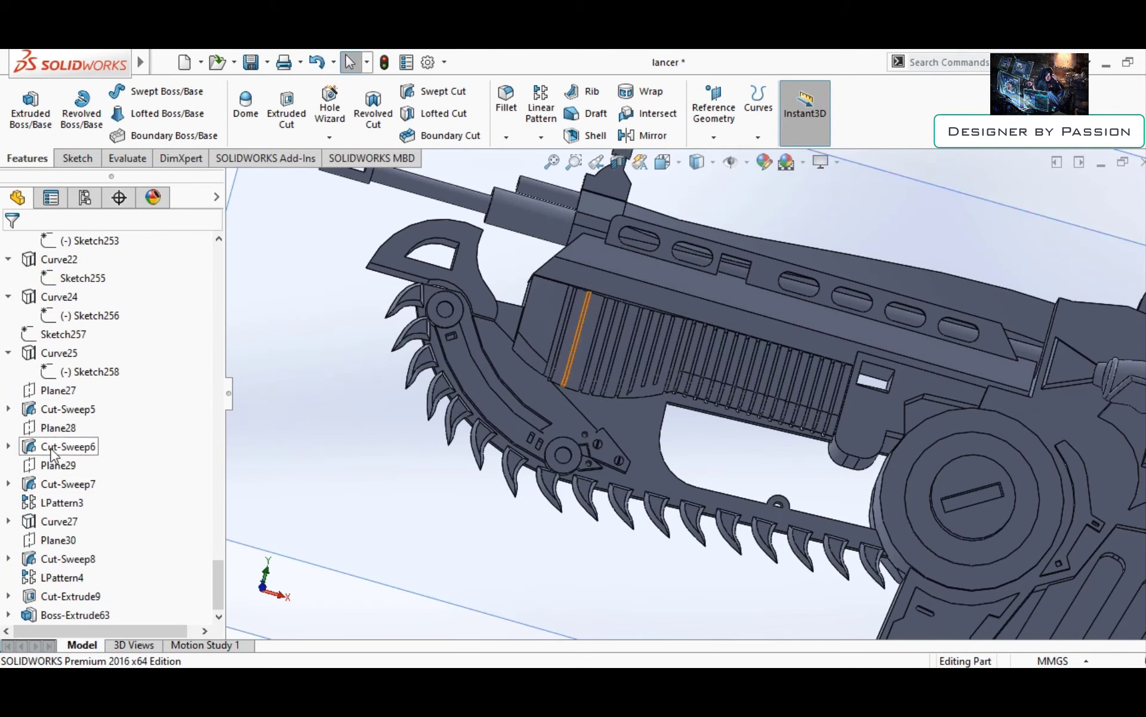
pyautogui.click(67, 446)
pyautogui.press('Delete')
pyautogui.click(681, 285)
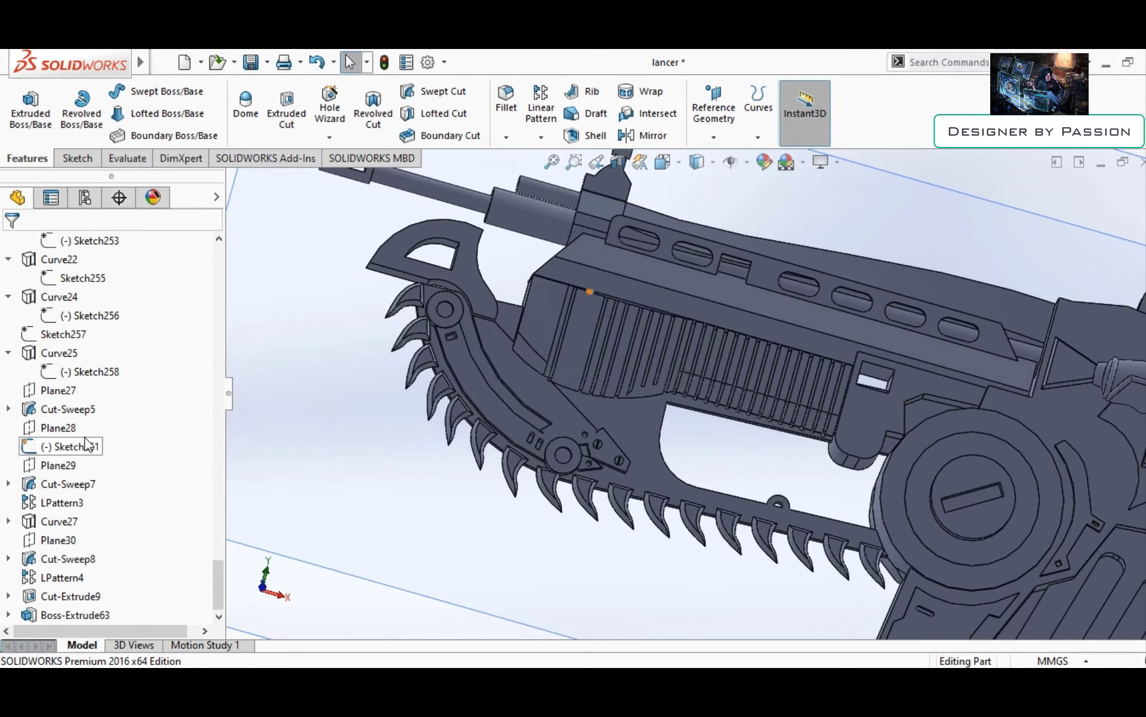
pyautogui.scroll(-4, 632, 433)
pyautogui.scroll(7, 660, 474)
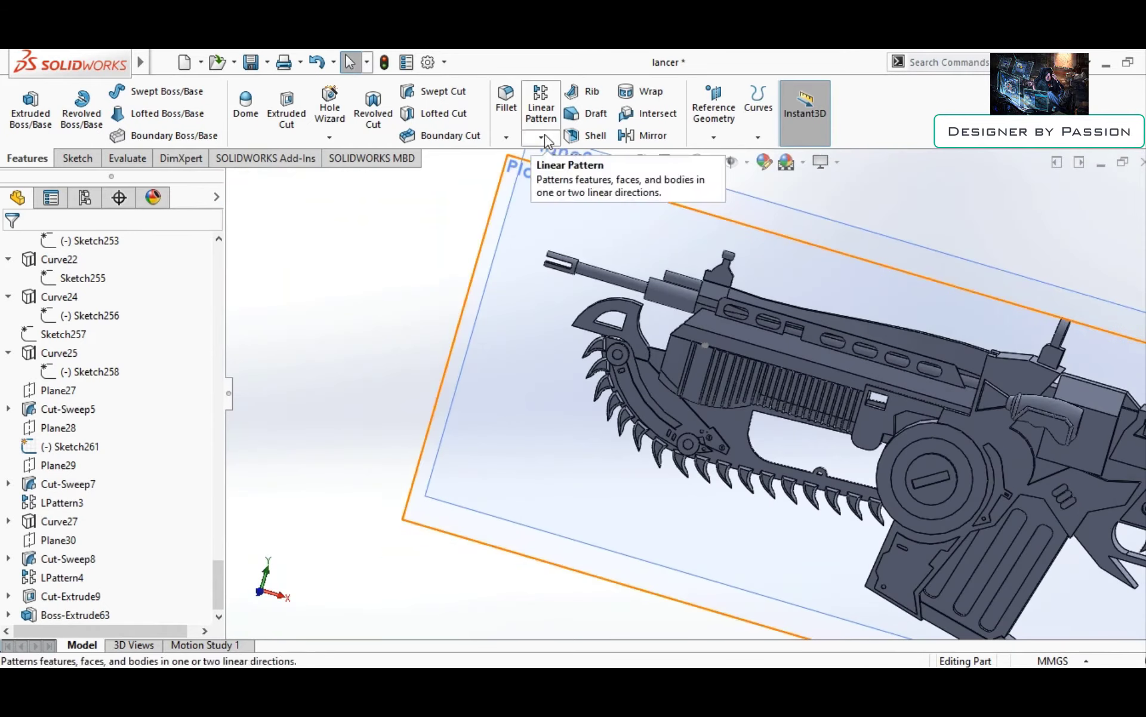
# Delete the Cut-Sweep5 groove feature
pyautogui.scroll(-5, 699, 363)
pyautogui.click(93, 422)
pyautogui.press('Return')
pyautogui.scroll(5, 427, 369)
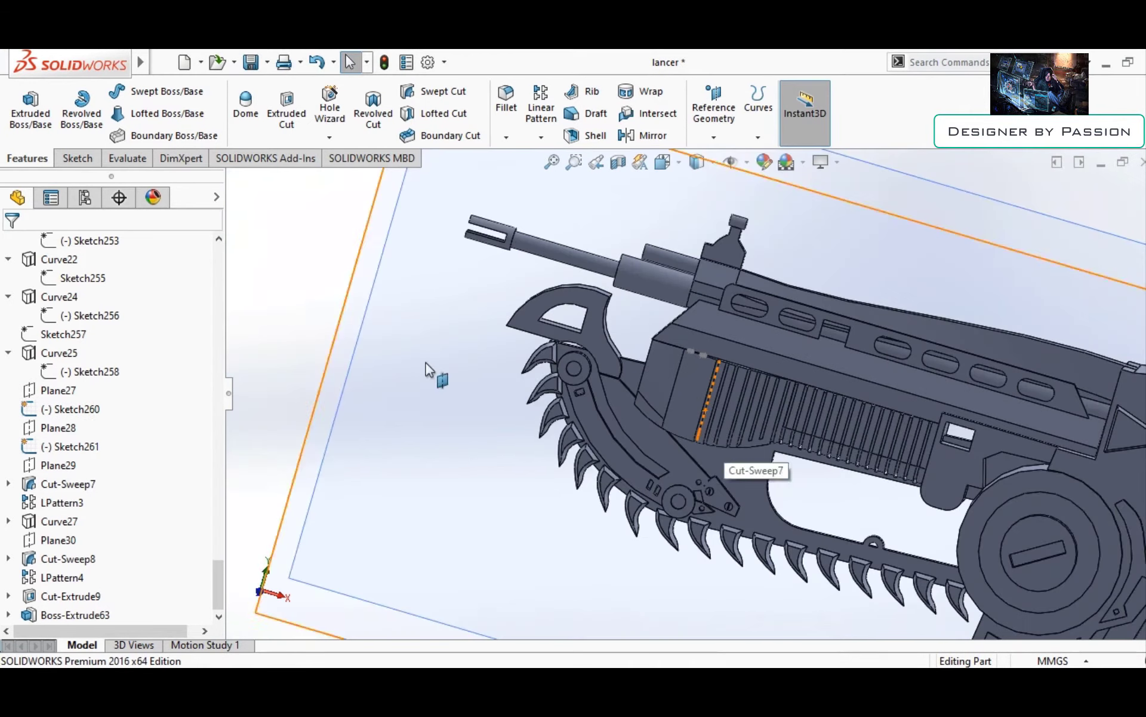
# Linear-pattern Cut-Sweep7 along the receiver edge: 4 instances at 3 mm spacing
pyautogui.click(550, 159)
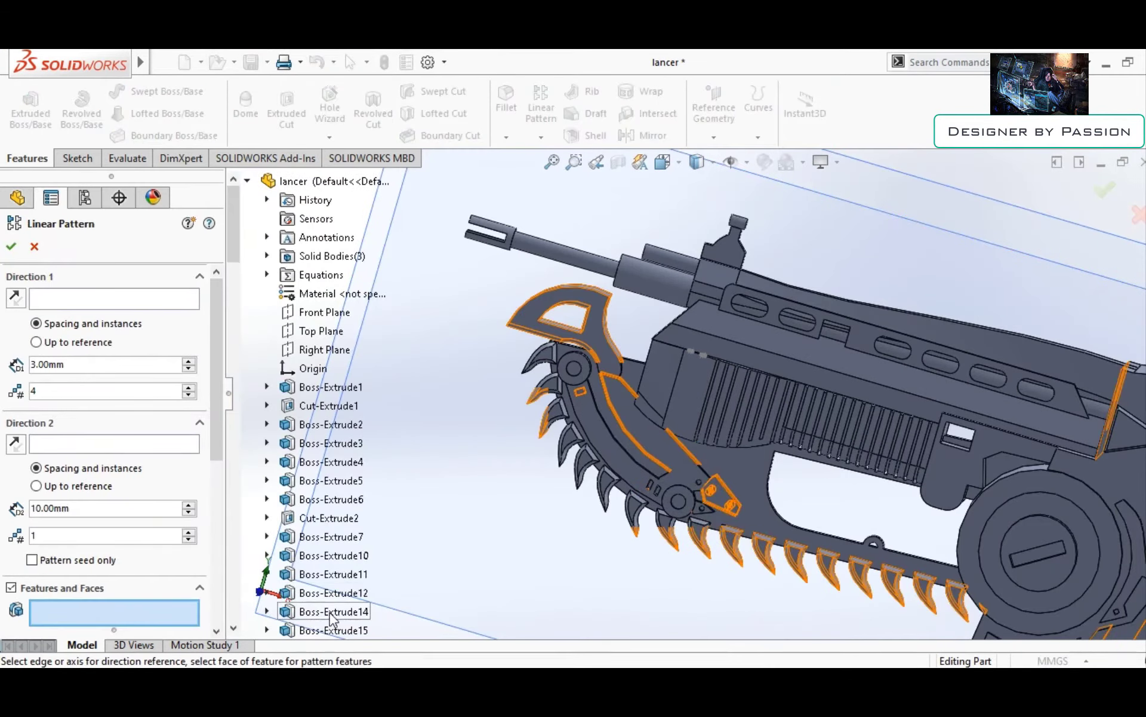
pyautogui.rightClick(418, 475)
pyautogui.scroll(-2, 310, 501)
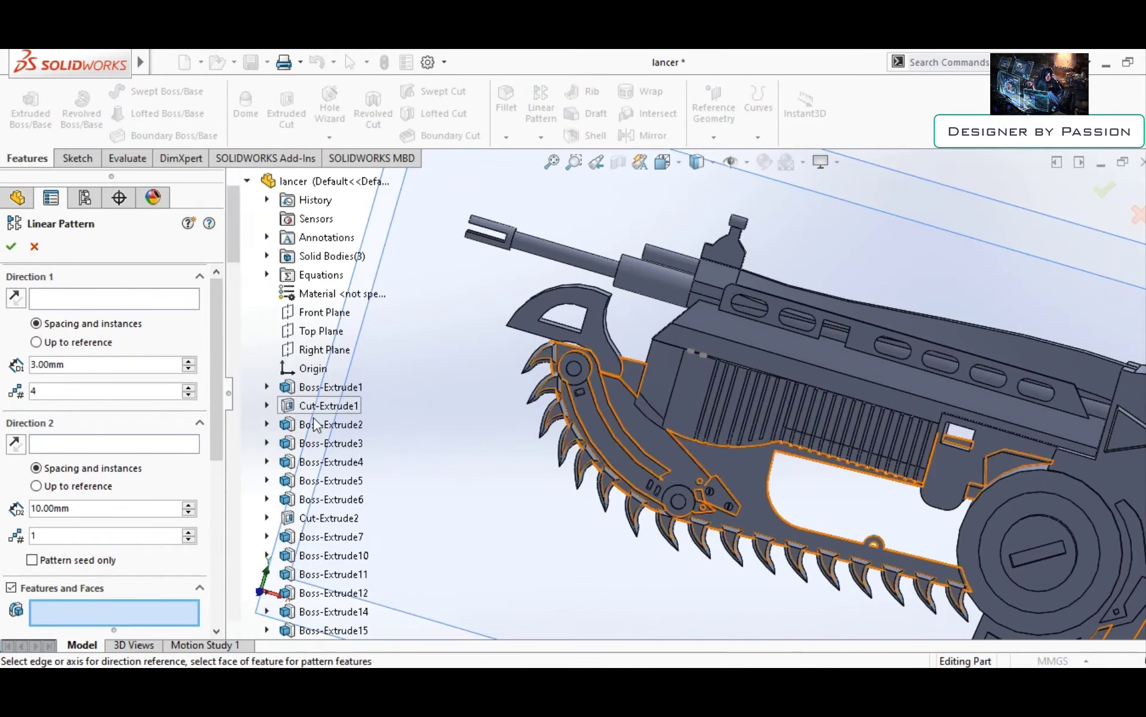
pyautogui.scroll(-8, 318, 471)
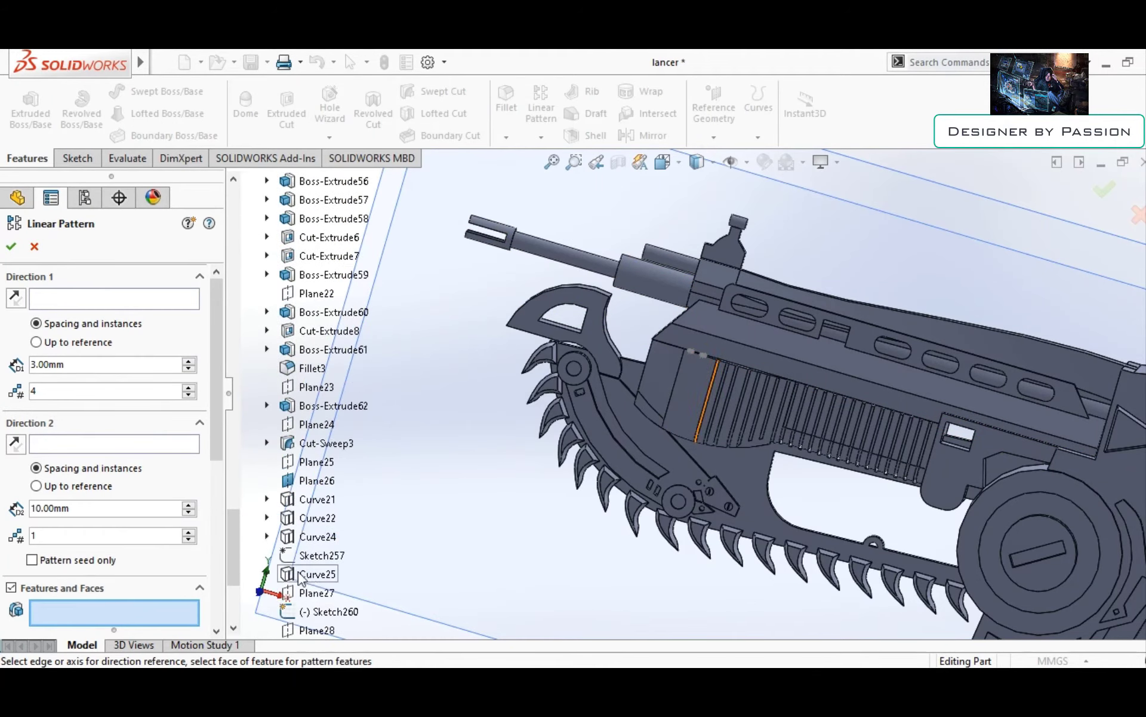
pyautogui.click(309, 481)
pyautogui.scroll(-5, 713, 382)
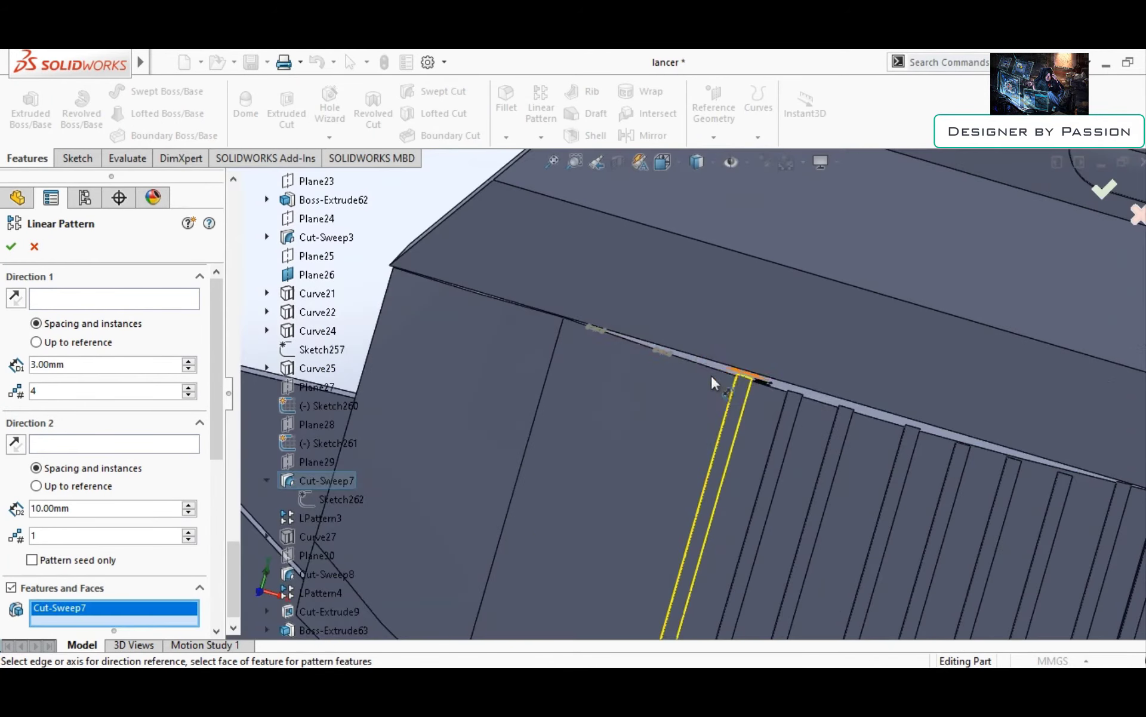
pyautogui.click(657, 346)
pyautogui.scroll(5, 656, 346)
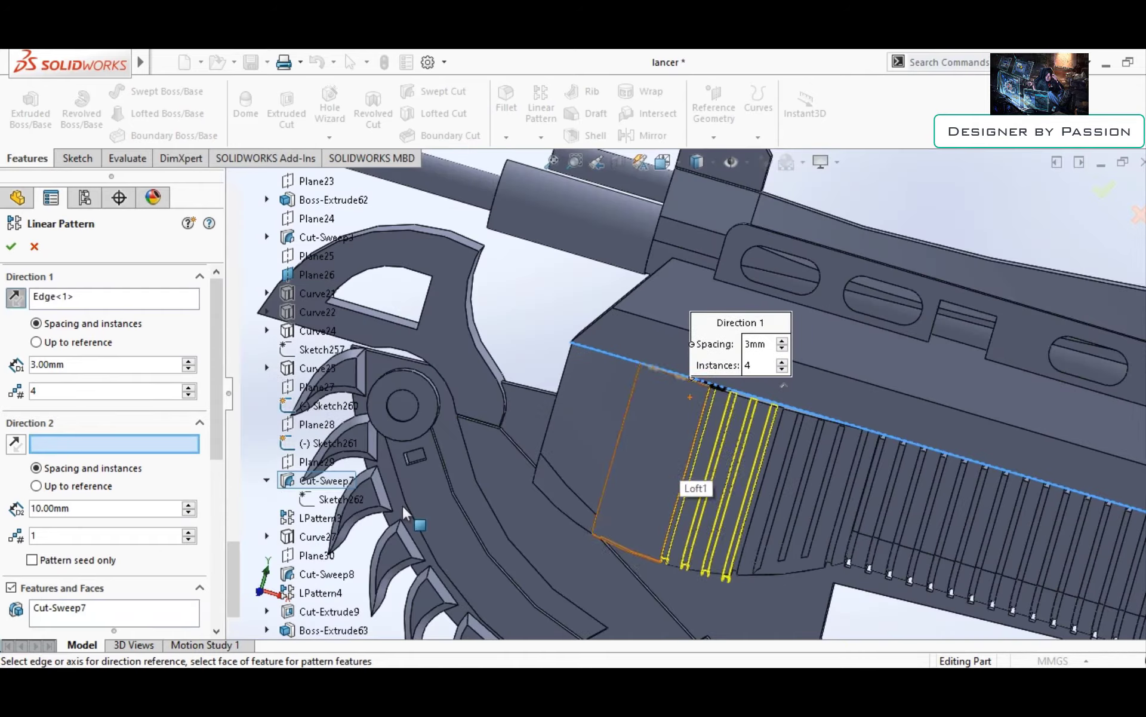
pyautogui.click(11, 246)
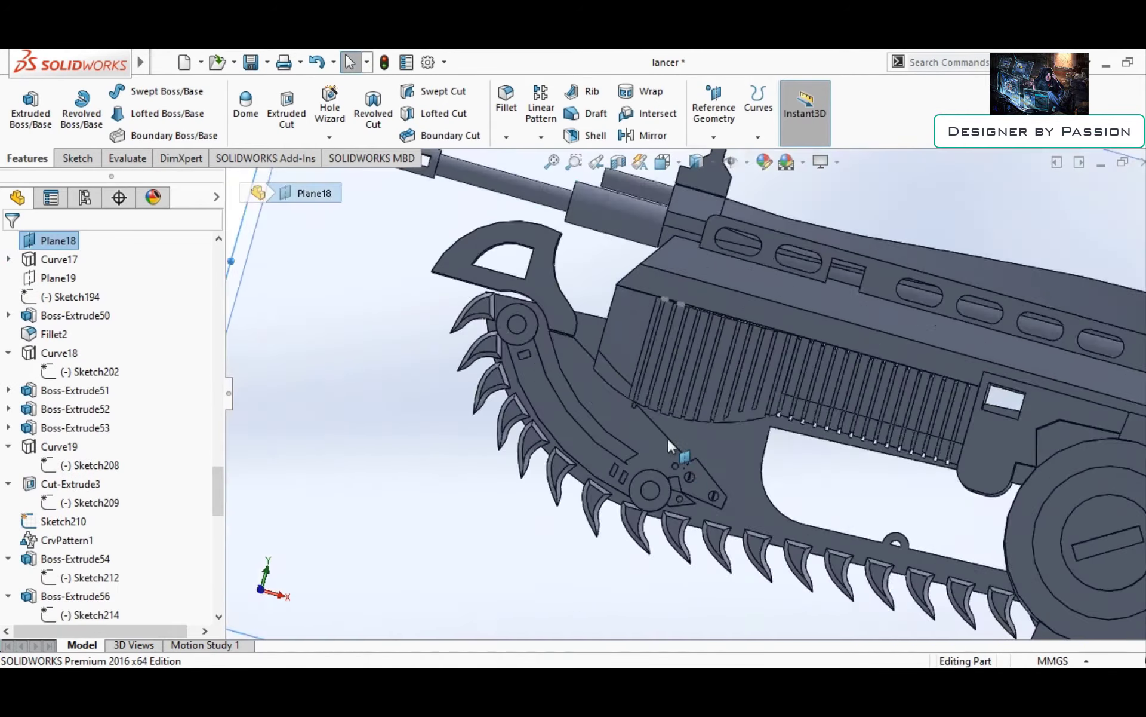
pyautogui.scroll(-5, 668, 439)
pyautogui.scroll(5, 724, 426)
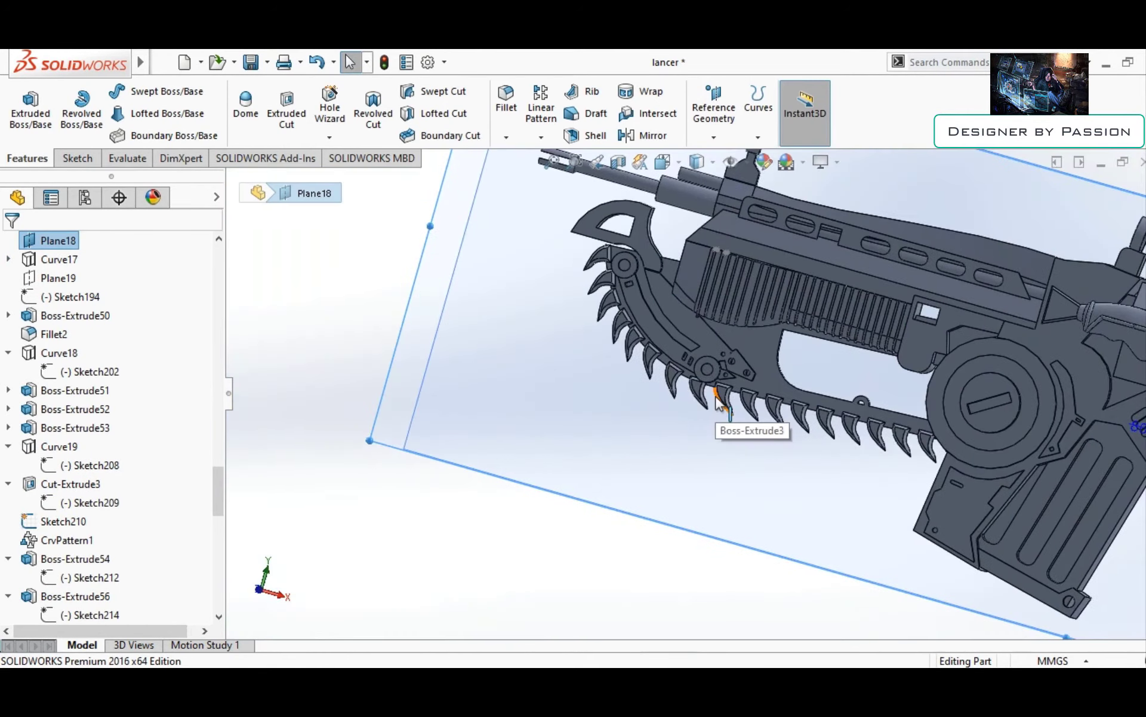
pyautogui.scroll(-3, 700, 335)
pyautogui.scroll(-5, 700, 335)
pyautogui.scroll(10, 76, 504)
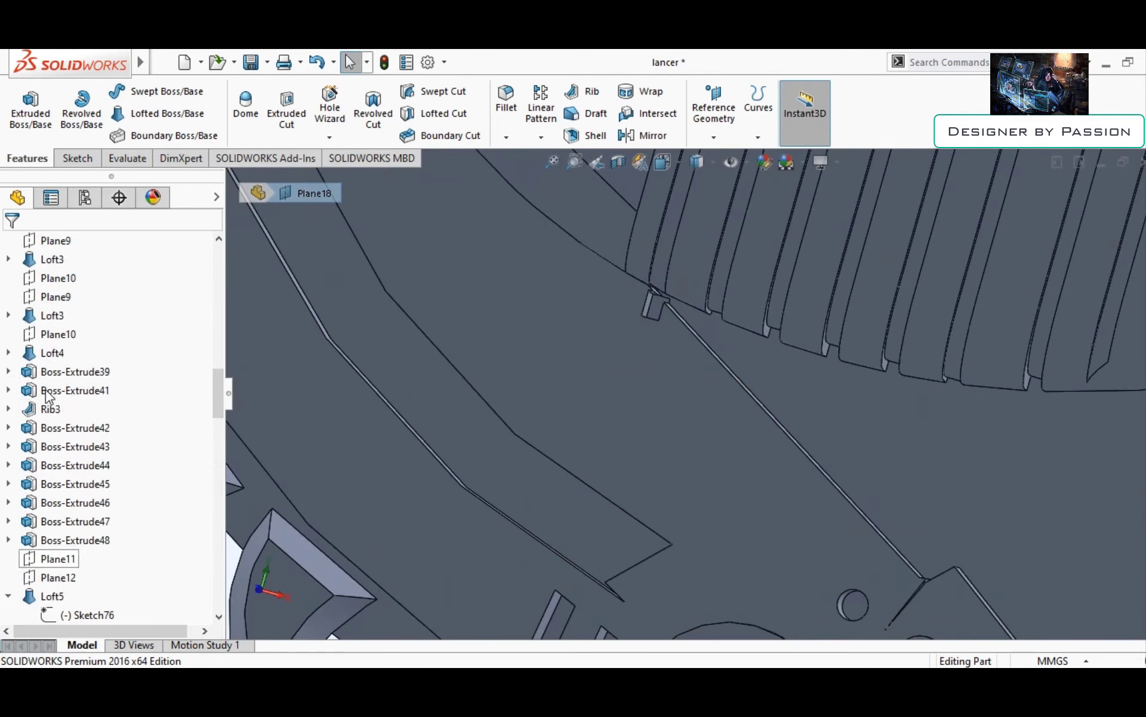
pyautogui.scroll(5, 76, 505)
pyautogui.scroll(5, 66, 507)
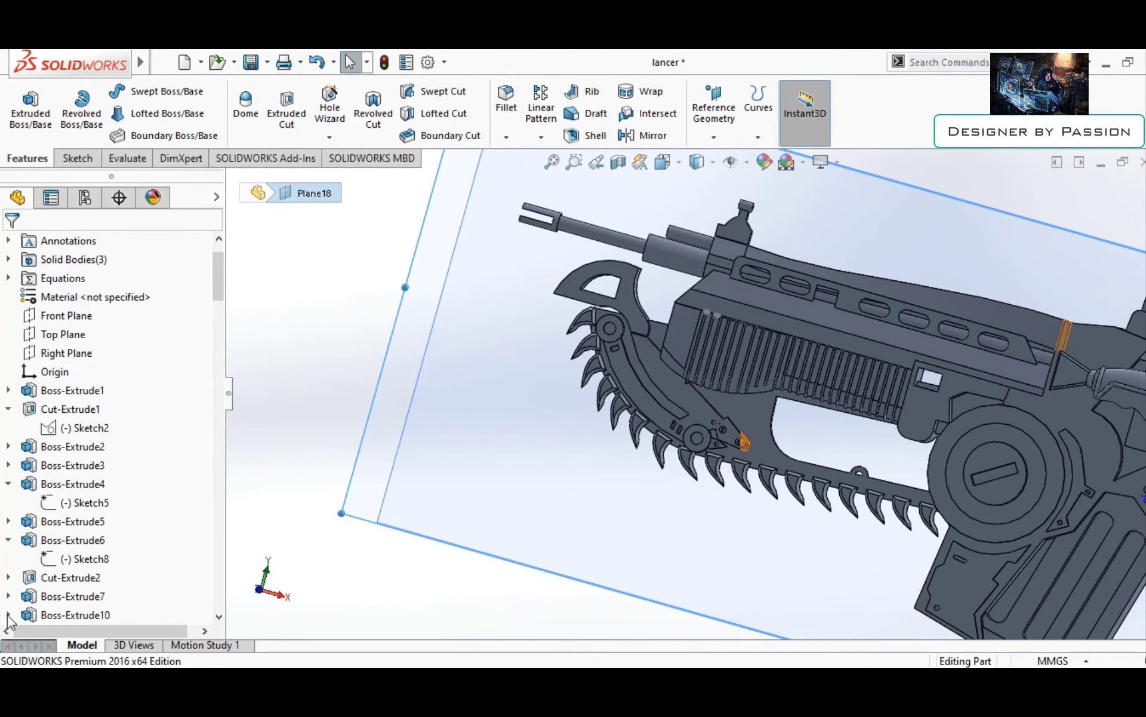
# Edit the blade sketch Sketch12 and select a line of its outline
pyautogui.click(97, 382)
pyautogui.scroll(-3, 797, 520)
pyautogui.scroll(2, 615, 345)
pyautogui.click(615, 345)
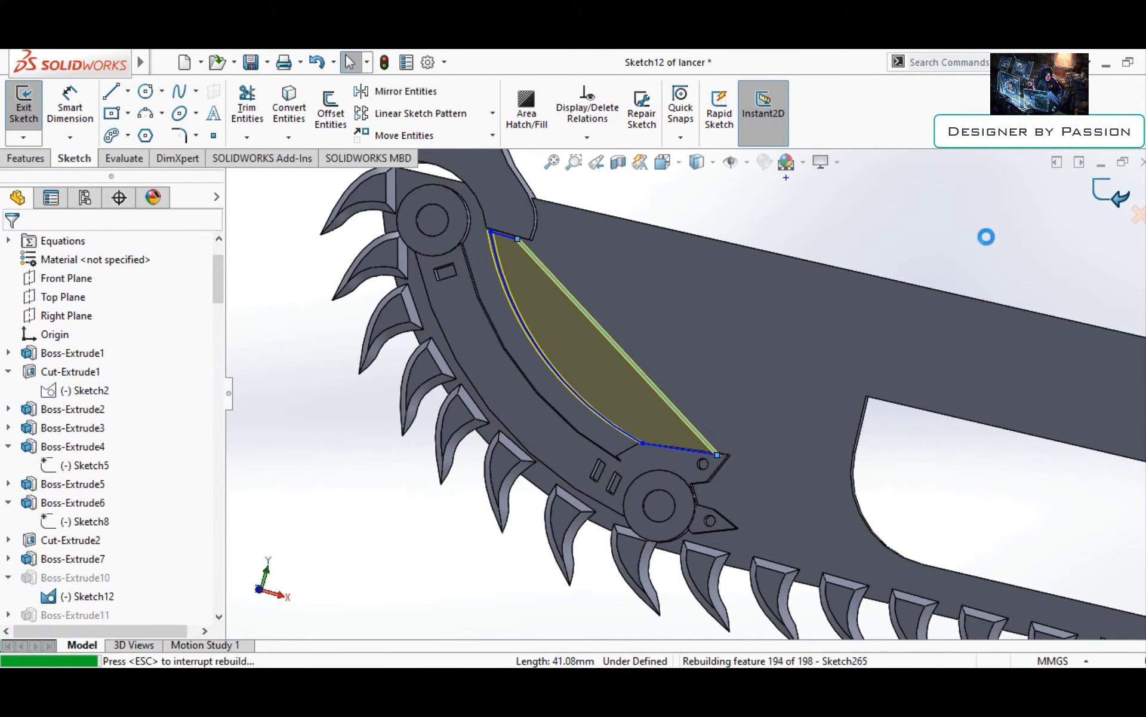
pyautogui.scroll(5, 987, 239)
pyautogui.scroll(-5, 690, 396)
pyautogui.scroll(3, 692, 434)
pyautogui.scroll(-4, 695, 430)
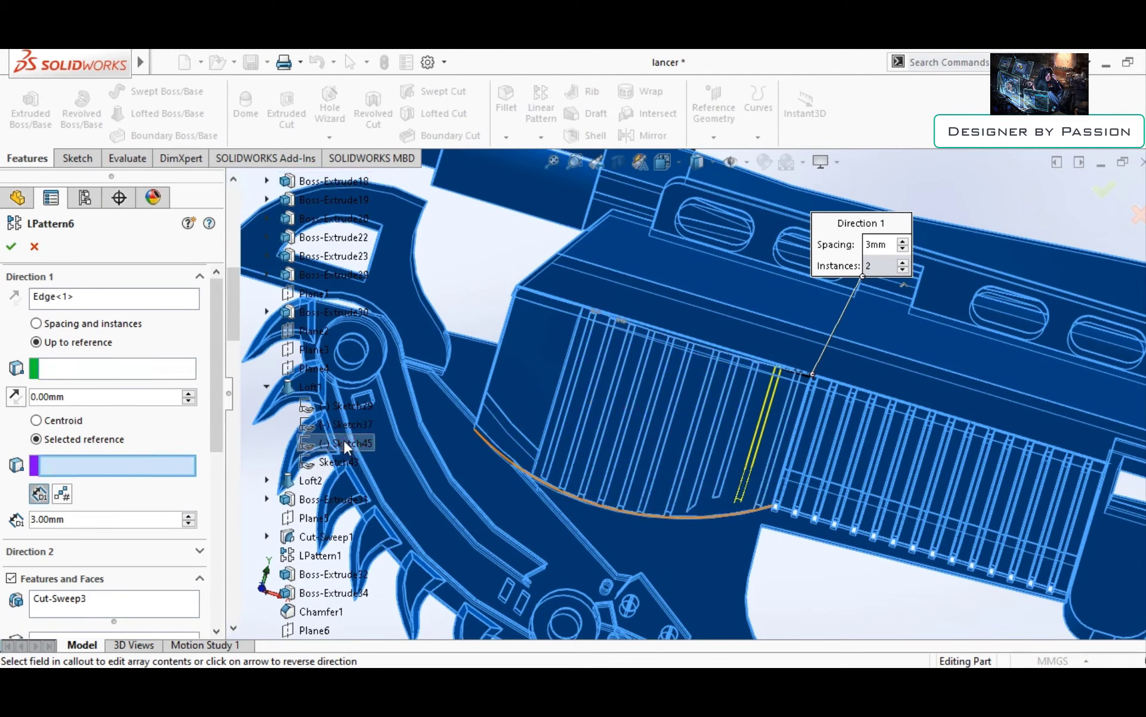
# Pick an up-to reference edge in LPattern6, then cancel the pattern edit
pyautogui.click(345, 445)
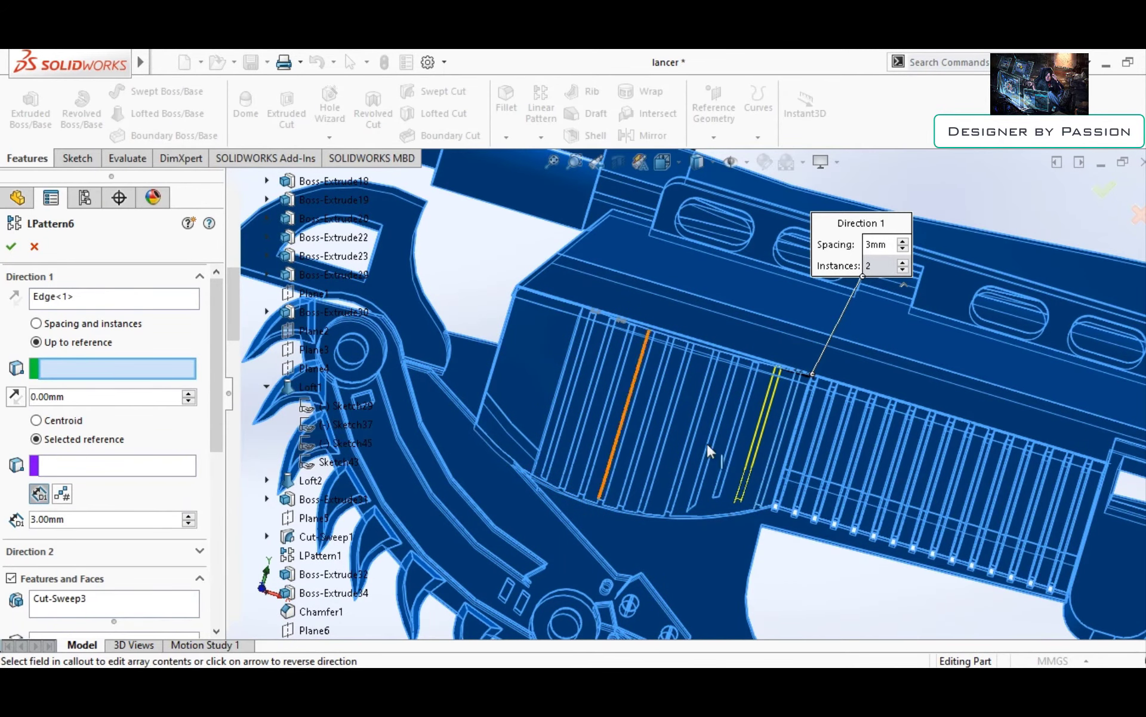
pyautogui.scroll(5, 709, 452)
pyautogui.scroll(-6, 730, 476)
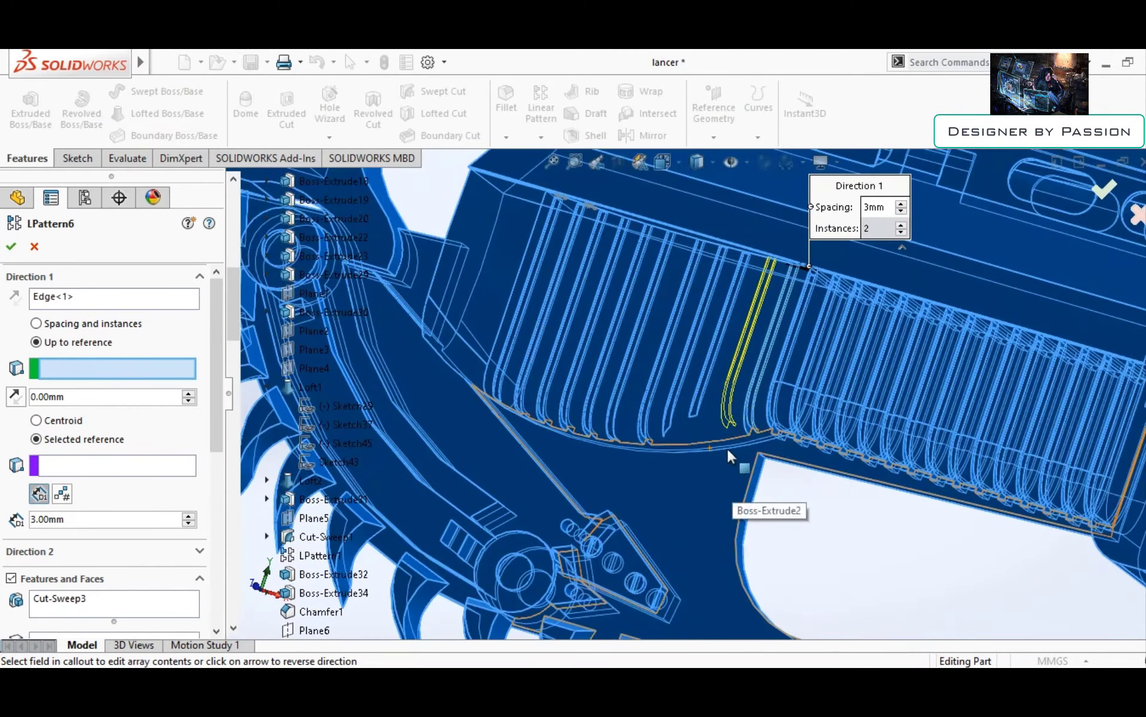
pyautogui.scroll(3, 727, 454)
pyautogui.press('Escape')
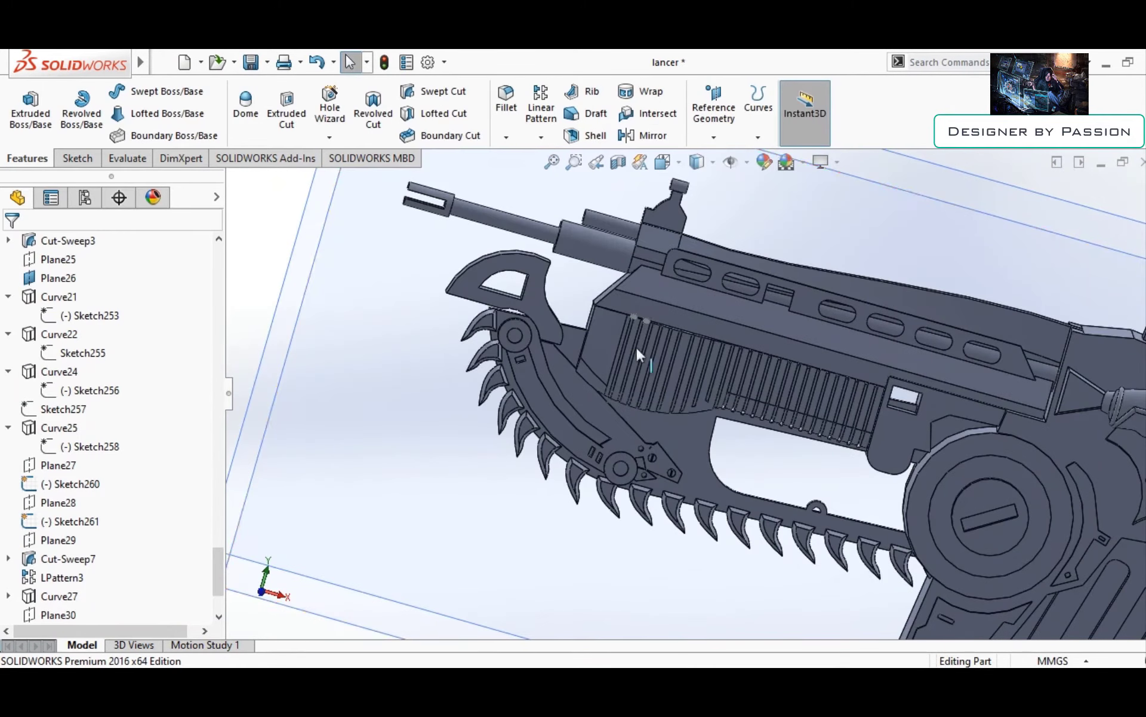
pyautogui.scroll(-3, 784, 445)
pyautogui.scroll(2, 734, 480)
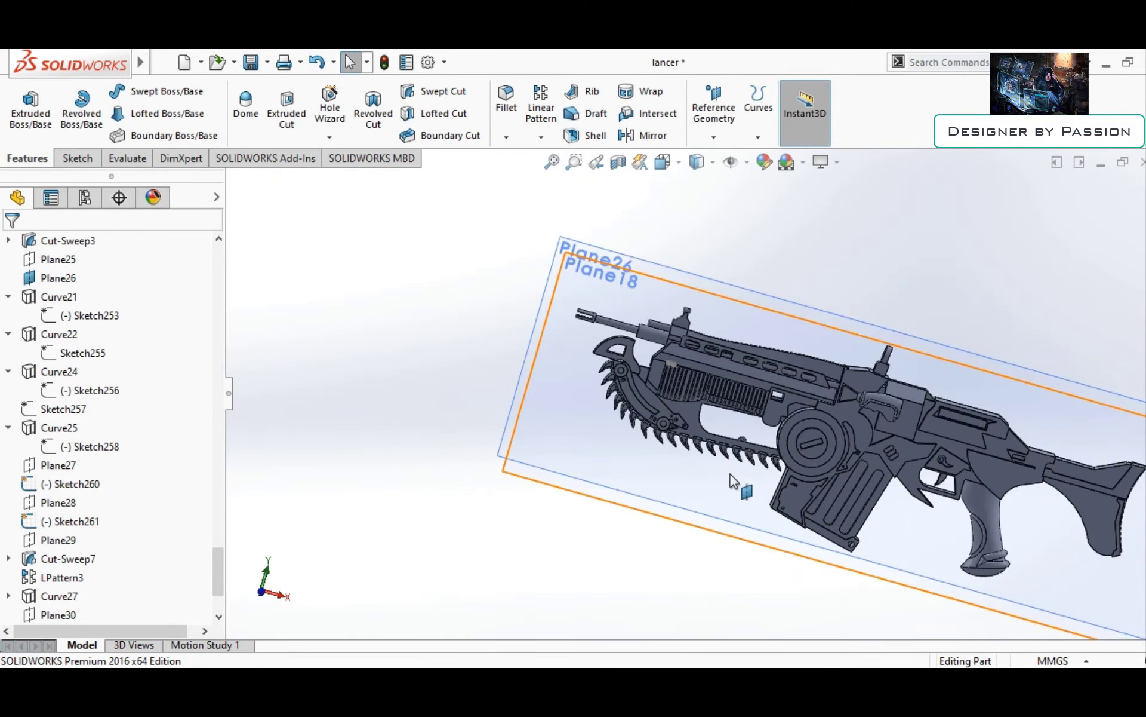
# Chamfer the drum's first circular edge at 45 degrees with a 5 mm distance
pyautogui.scroll(-5, 734, 481)
pyautogui.scroll(-1, 763, 410)
pyautogui.click(525, 177)
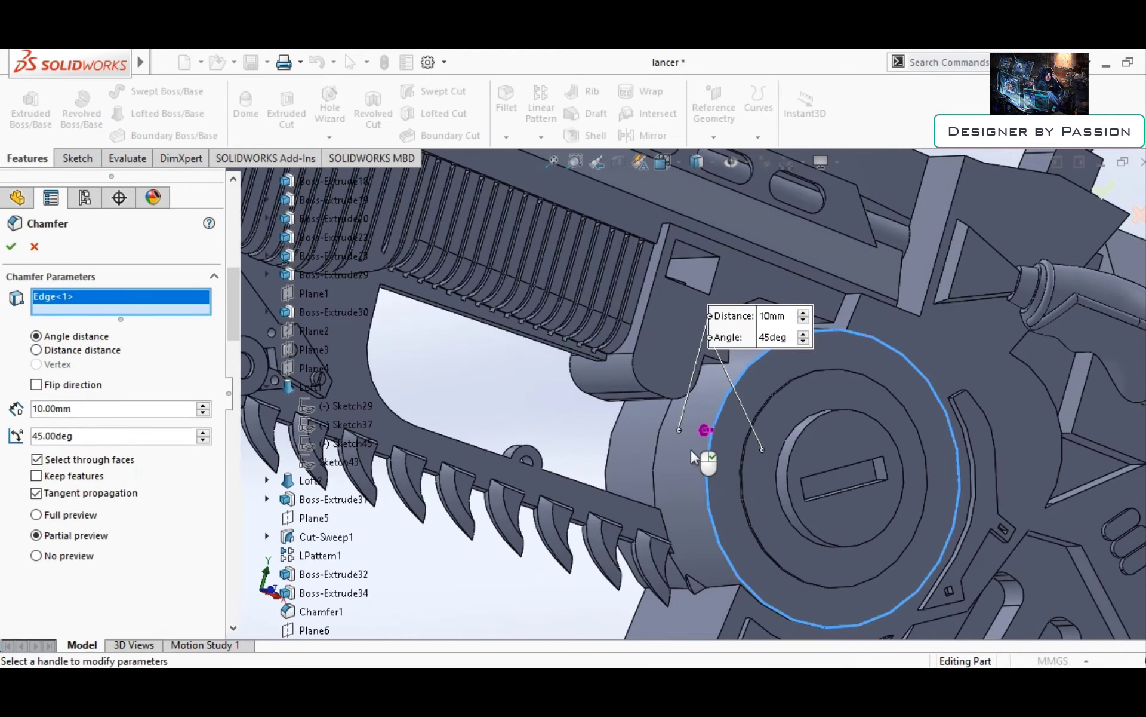
pyautogui.moveTo(565, 422); pyautogui.dragTo(647, 421, button='middle')
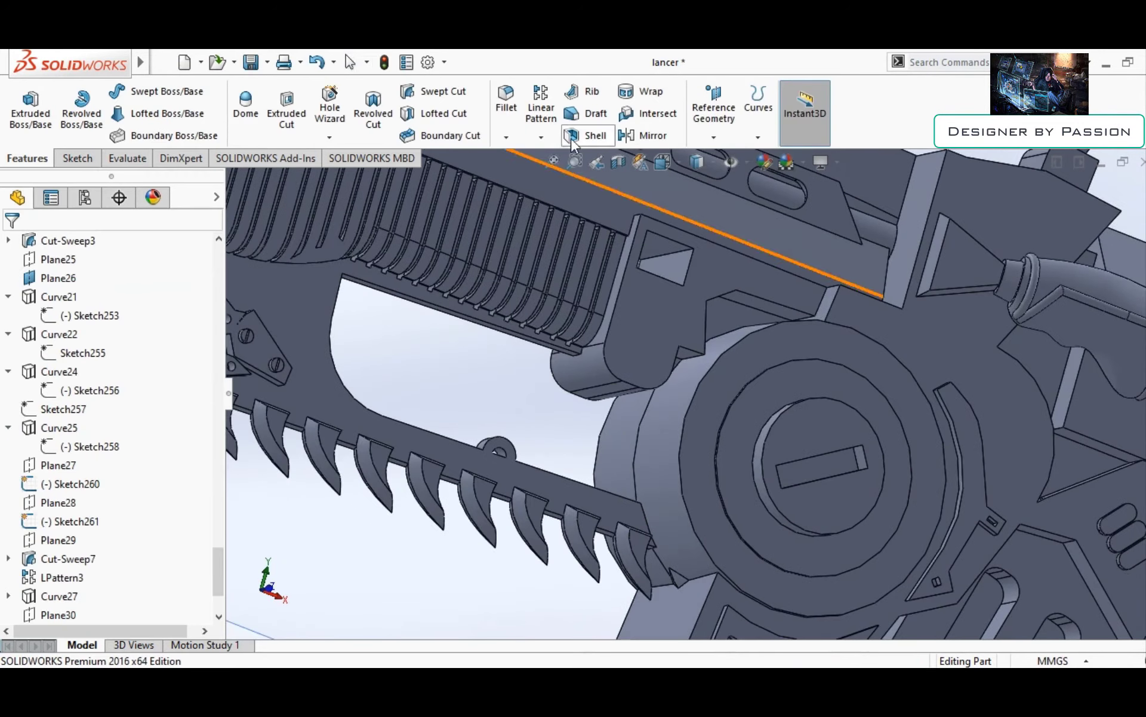
pyautogui.click(678, 412)
pyautogui.moveTo(677, 412); pyautogui.dragTo(742, 299, button='middle')
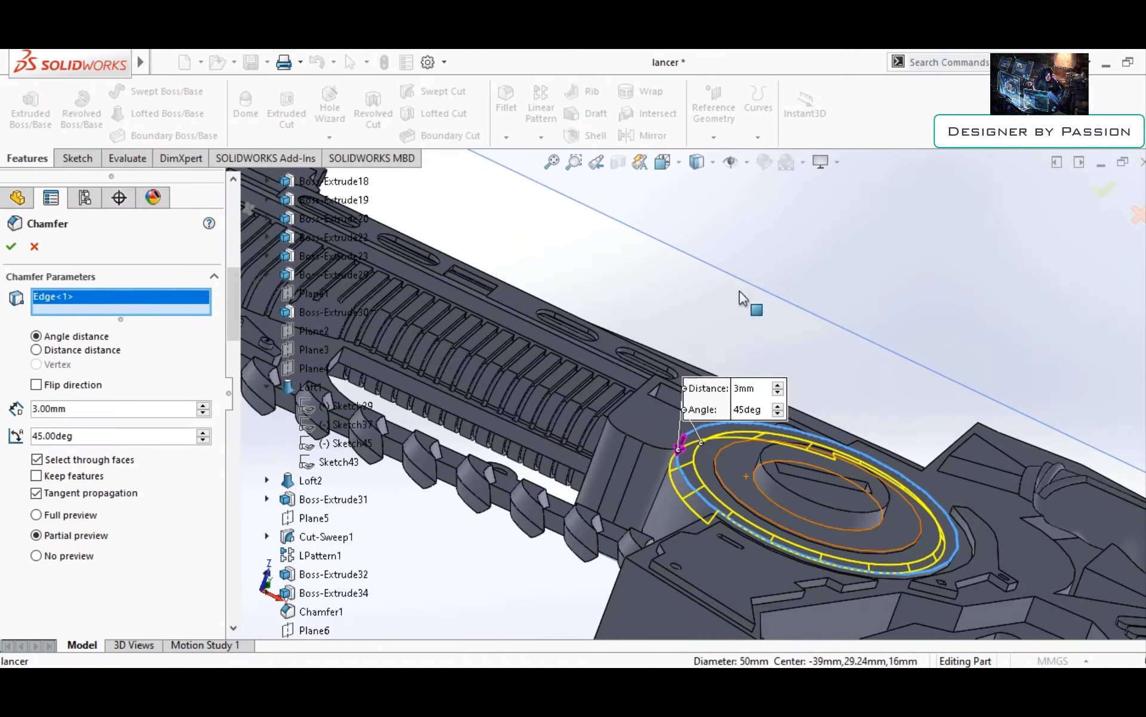
pyautogui.moveTo(552, 435); pyautogui.dragTo(797, 550, button='middle')
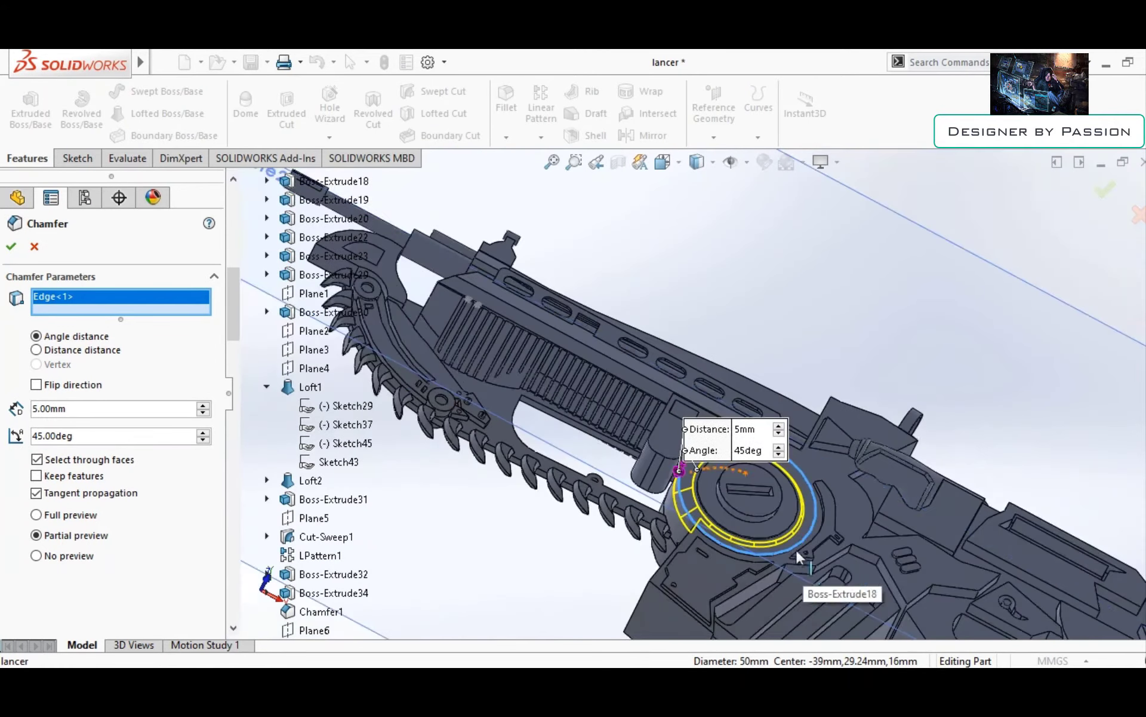
pyautogui.scroll(3, 724, 437)
pyautogui.moveTo(729, 500)
pyautogui.mouseDown(button='middle')
pyautogui.moveTo(804, 513)
pyautogui.moveTo(834, 446)
pyautogui.moveTo(658, 423)
pyautogui.moveTo(844, 416)
pyautogui.mouseUp(button='middle')
pyautogui.scroll(5, 834, 446)
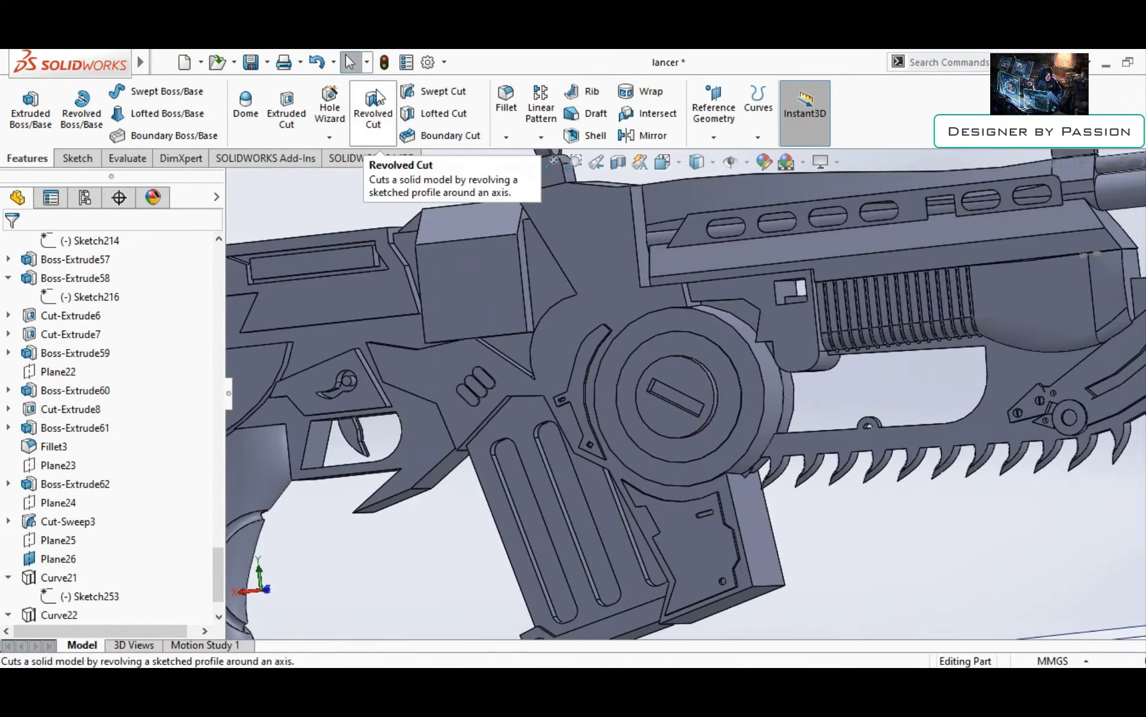
# Add a second 45° chamfer to another circular edge of the drum
pyautogui.press('Return')
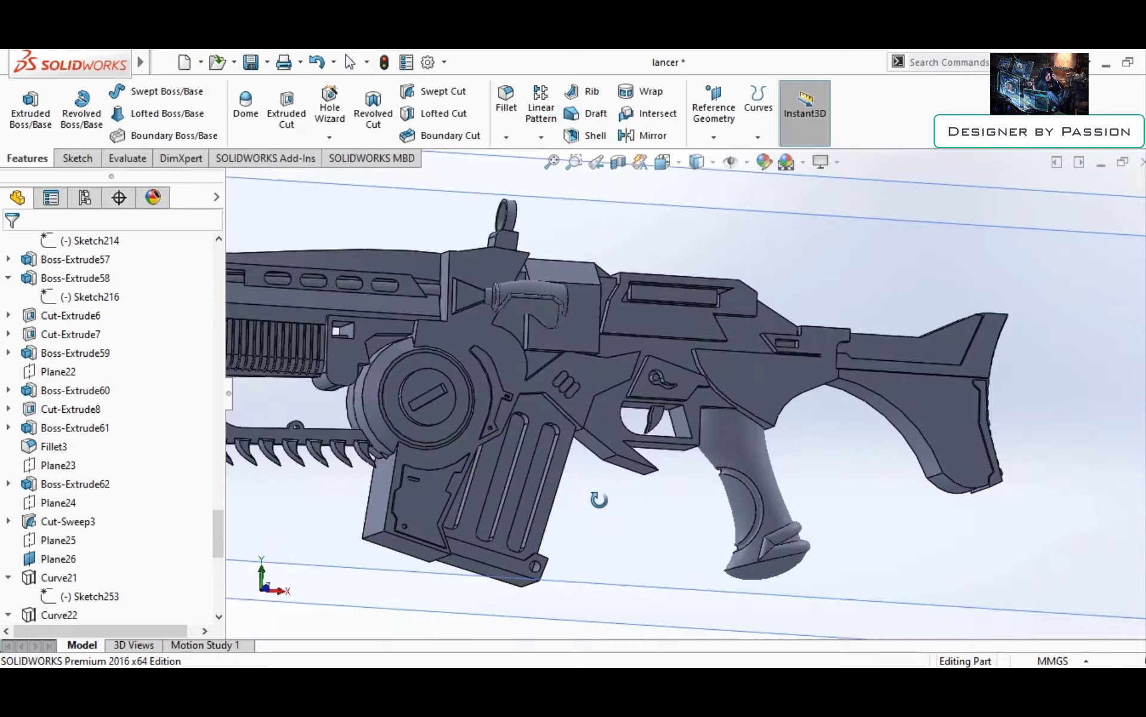
pyautogui.moveTo(596, 498); pyautogui.dragTo(568, 445, button='middle')
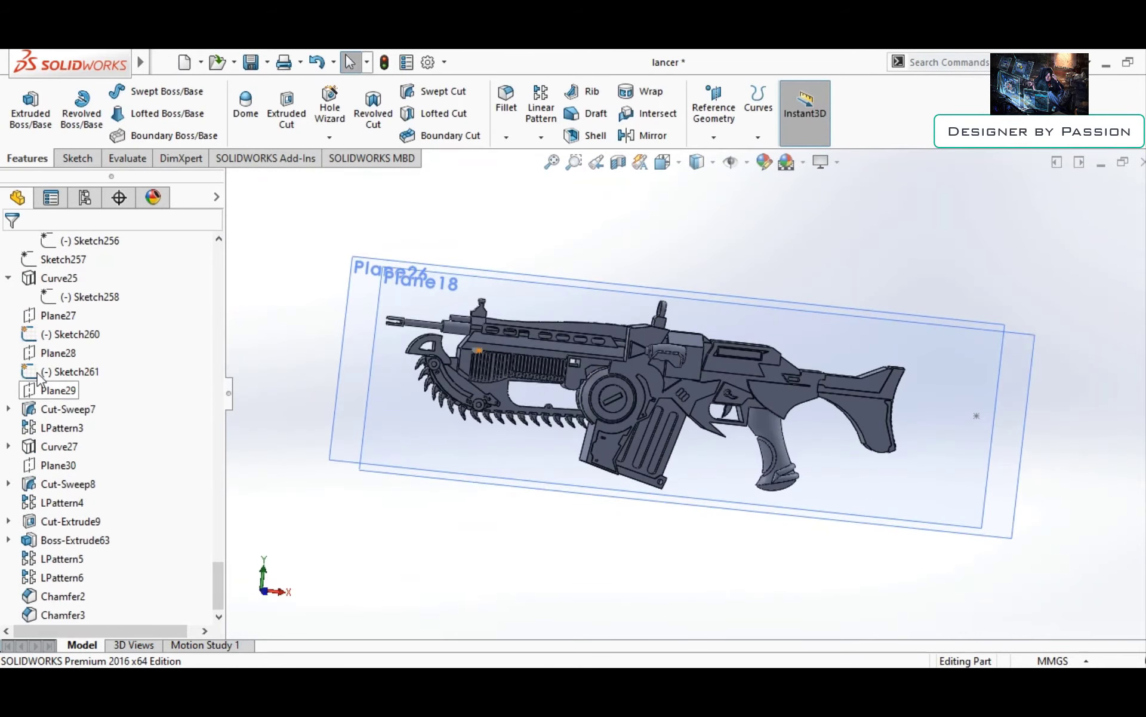
pyautogui.scroll(-5, 536, 357)
pyautogui.rightClick(550, 257)
pyautogui.moveTo(696, 306); pyautogui.dragTo(789, 507, button='middle')
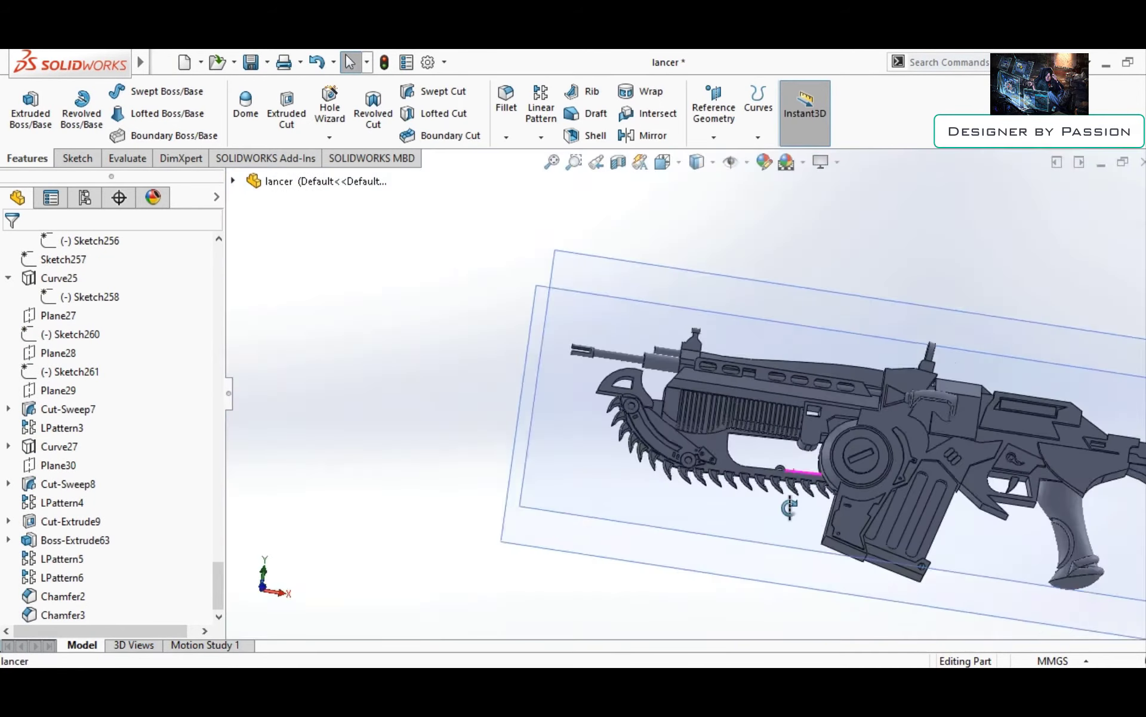
# Sketch a corner rectangle on the magazine face, viewed straight on
pyautogui.click(824, 568)
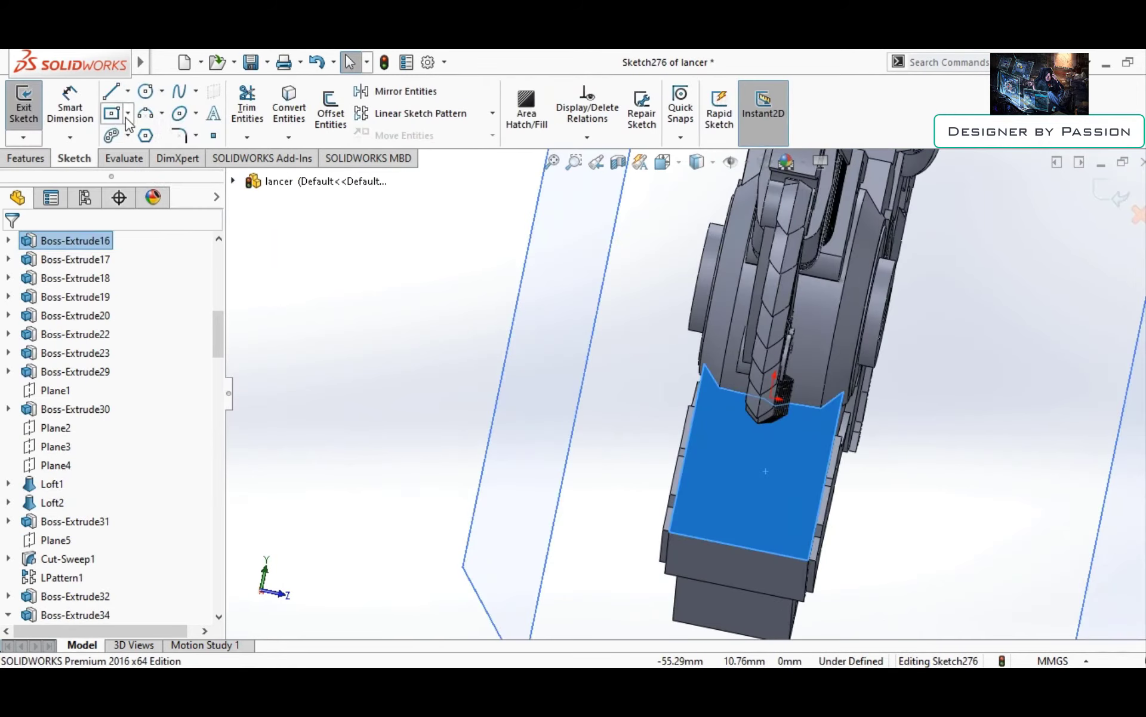
pyautogui.click(126, 119)
pyautogui.hotkey('ctrl', '8')
pyautogui.click(576, 360)
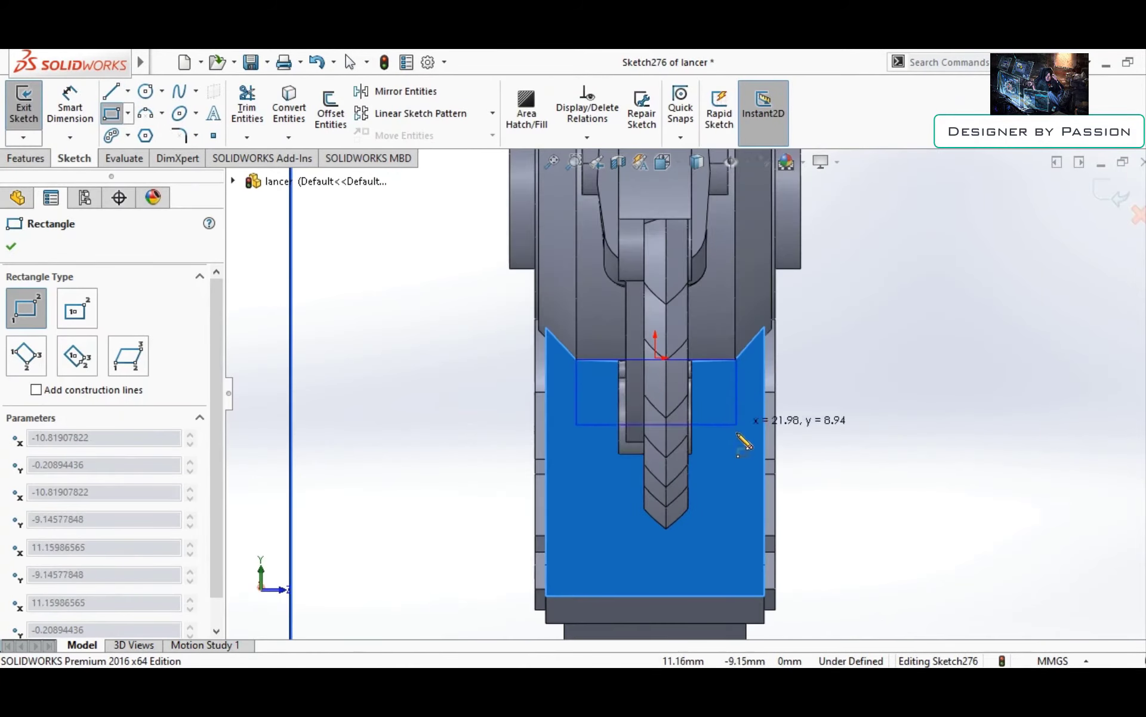
pyautogui.click(738, 490)
pyautogui.moveTo(844, 430); pyautogui.dragTo(849, 440, button='middle')
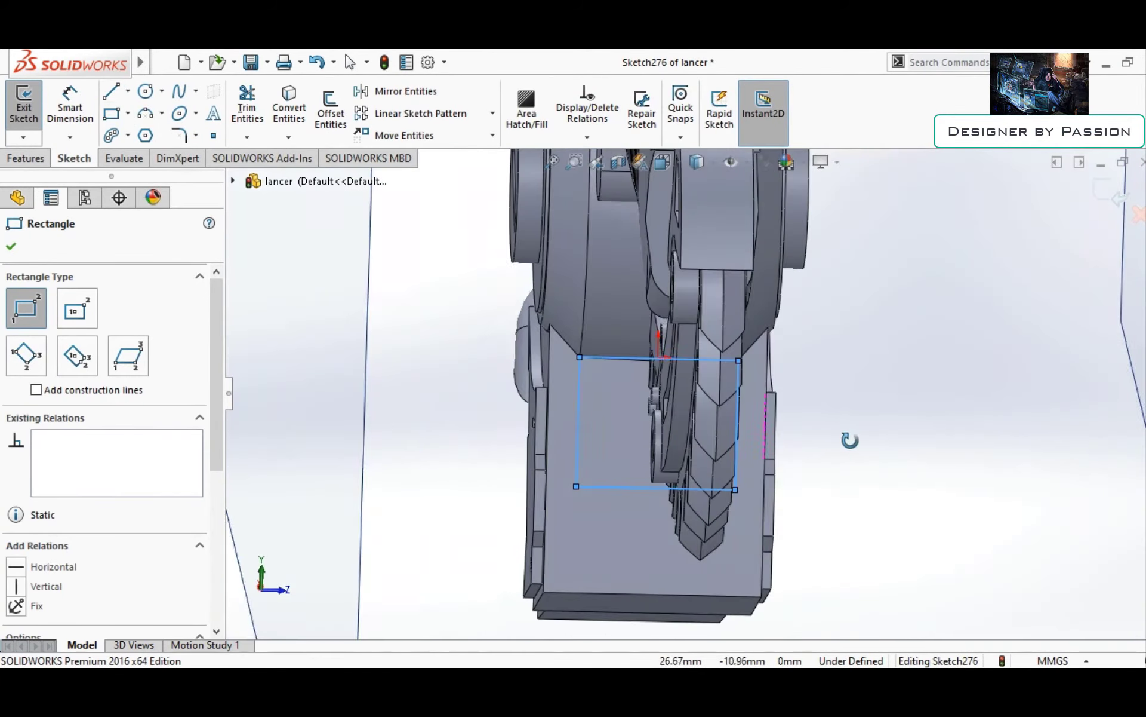
# Extrude-cut the rectangle 3 mm blind into the magazine and inspect the recess
pyautogui.click(26, 158)
pyautogui.click(287, 114)
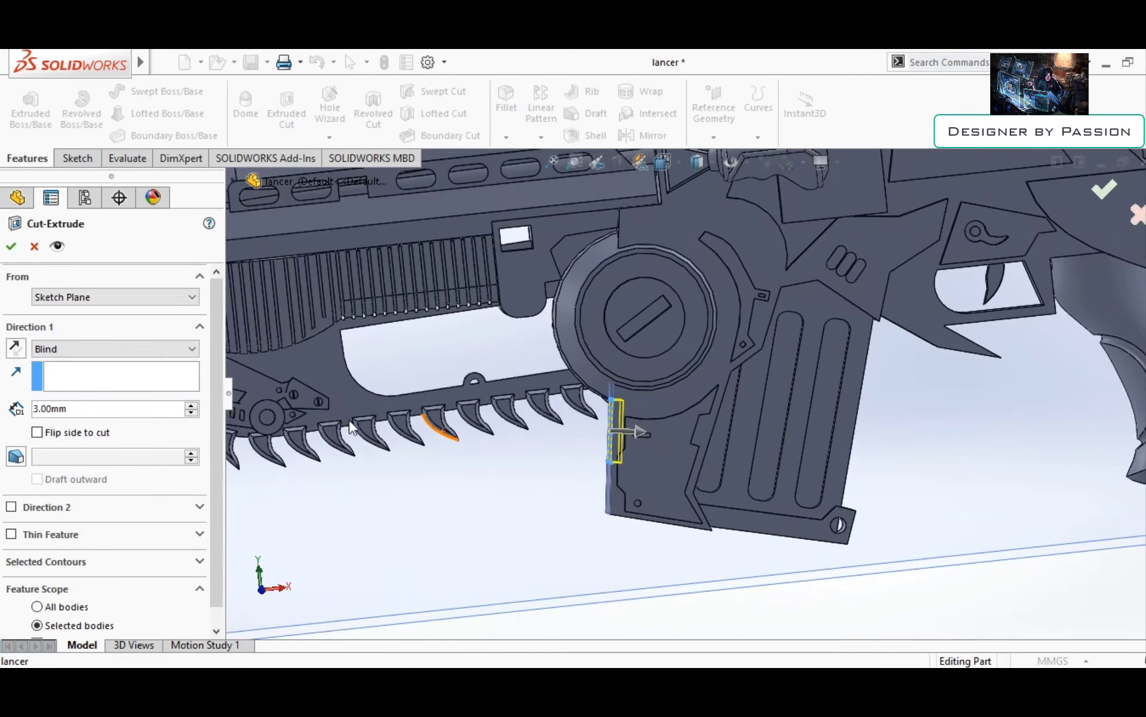
pyautogui.press('Return')
pyautogui.moveTo(396, 440)
pyautogui.mouseDown(button='middle')
pyautogui.moveTo(724, 468)
pyautogui.moveTo(1057, 268)
pyautogui.moveTo(754, 378)
pyautogui.mouseUp(button='middle')
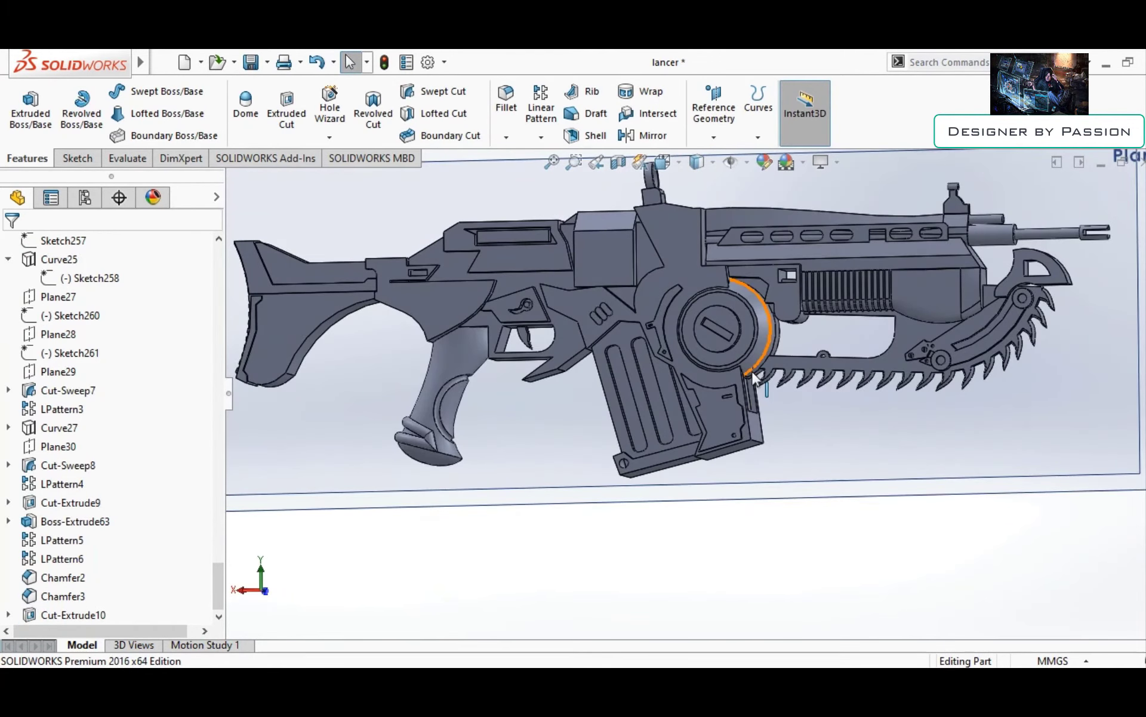
pyautogui.moveTo(912, 251)
pyautogui.mouseDown(button='middle')
pyautogui.moveTo(784, 397)
pyautogui.moveTo(689, 382)
pyautogui.moveTo(345, 481)
pyautogui.moveTo(631, 466)
pyautogui.mouseUp(button='middle')
pyautogui.scroll(3, 783, 397)
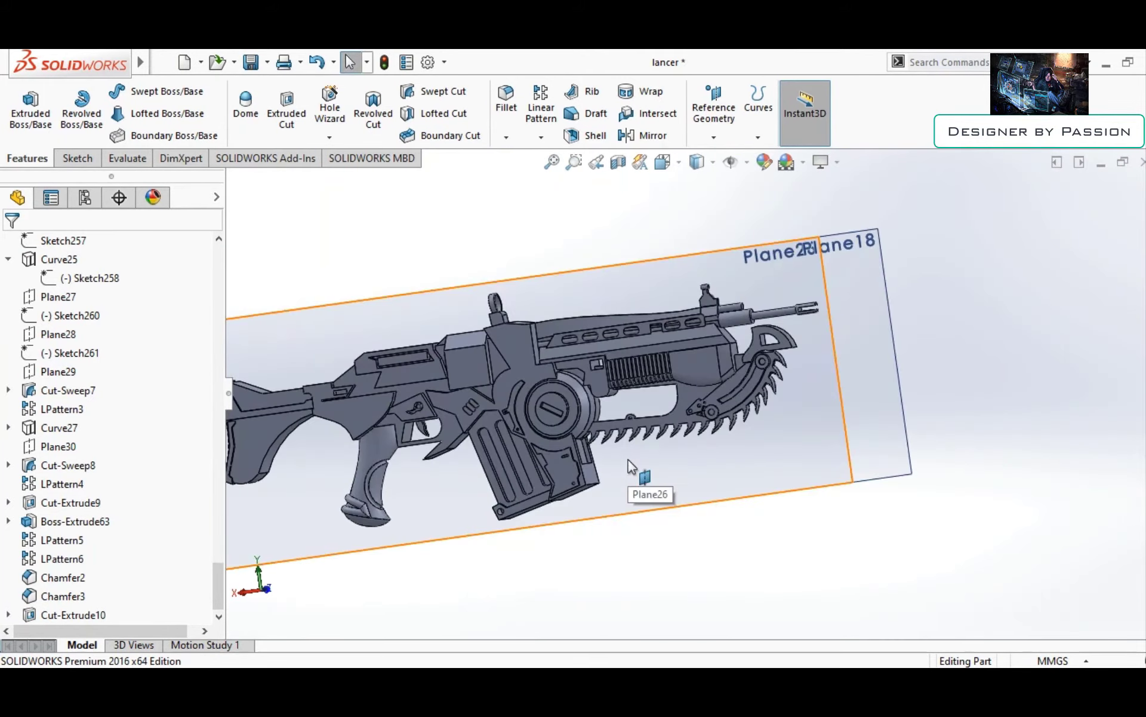
pyautogui.moveTo(678, 339)
pyautogui.mouseDown(button='middle')
pyautogui.moveTo(586, 338)
pyautogui.moveTo(615, 333)
pyautogui.moveTo(590, 401)
pyautogui.moveTo(789, 429)
pyautogui.mouseUp(button='middle')
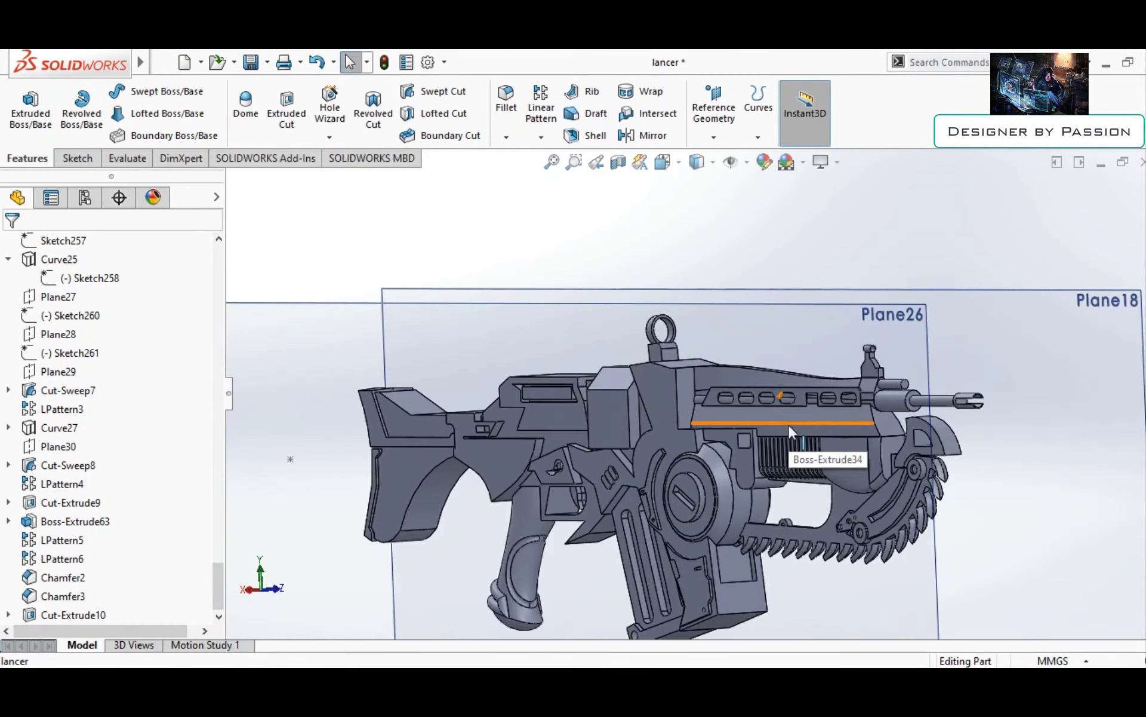
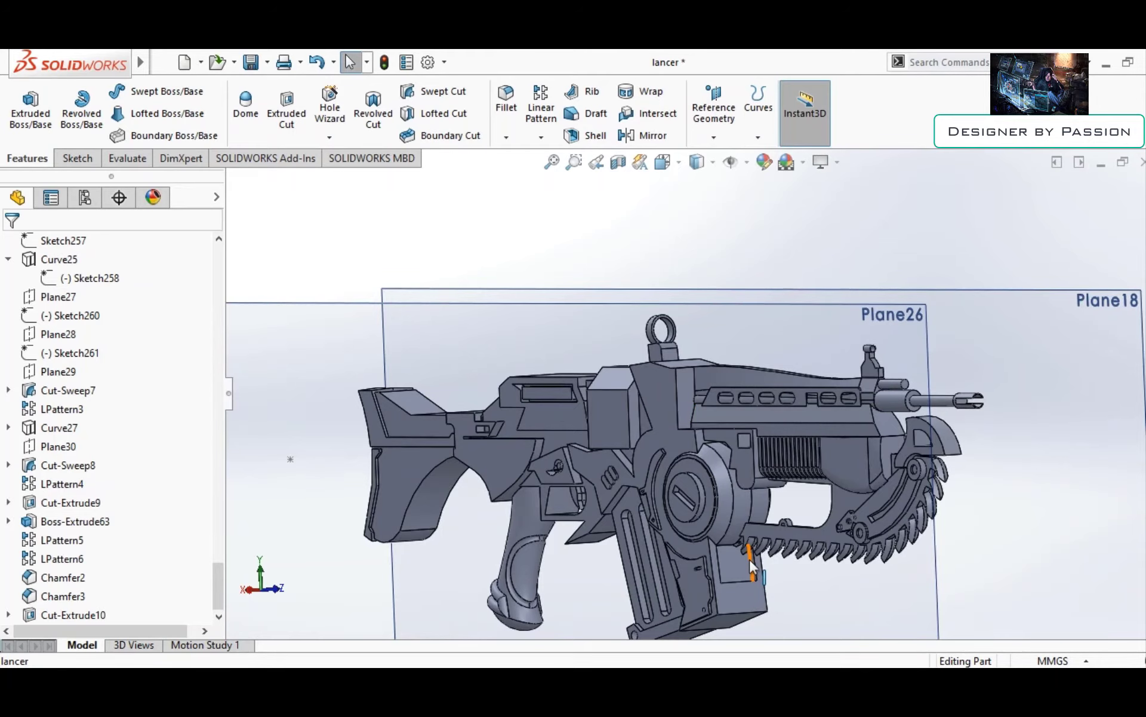
# Apply a 3mm fillet to eight stock edges, including the curved underside edges
pyautogui.click(530, 157)
pyautogui.scroll(-5, 454, 394)
pyautogui.click(442, 373)
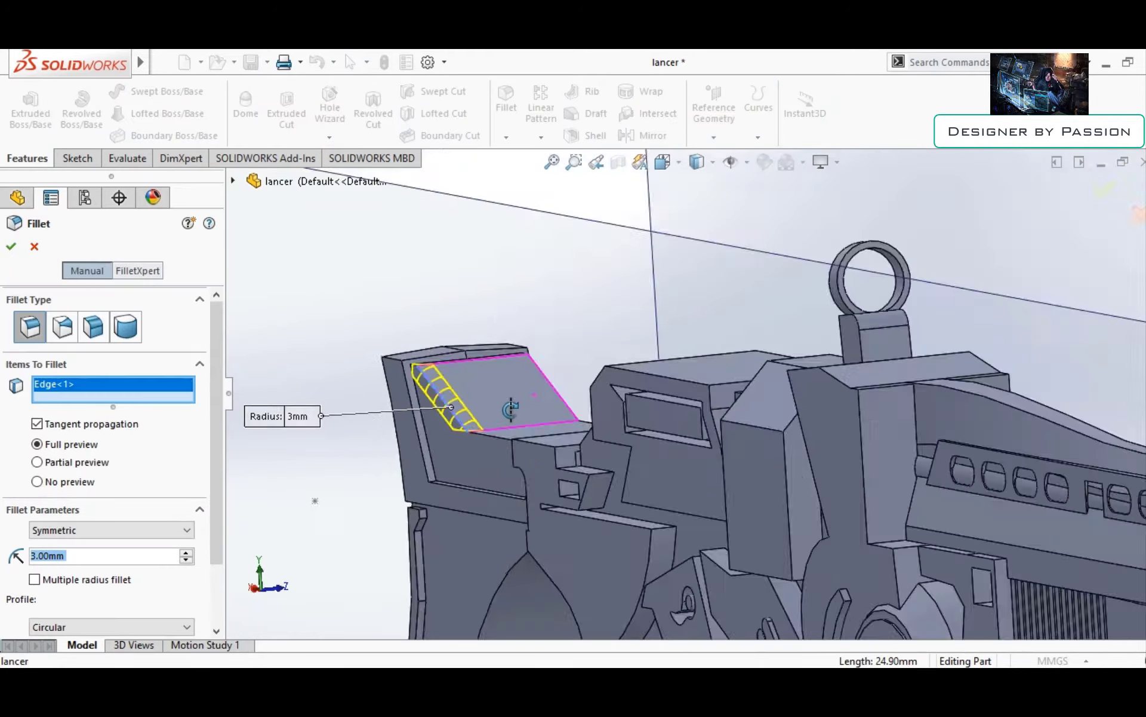
pyautogui.moveTo(442, 373); pyautogui.dragTo(538, 382, button='middle')
pyautogui.click(525, 382)
pyautogui.click(510, 445)
pyautogui.click(794, 324)
pyautogui.moveTo(510, 444)
pyautogui.mouseDown(button='middle')
pyautogui.moveTo(793, 324)
pyautogui.moveTo(588, 494)
pyautogui.mouseUp(button='middle')
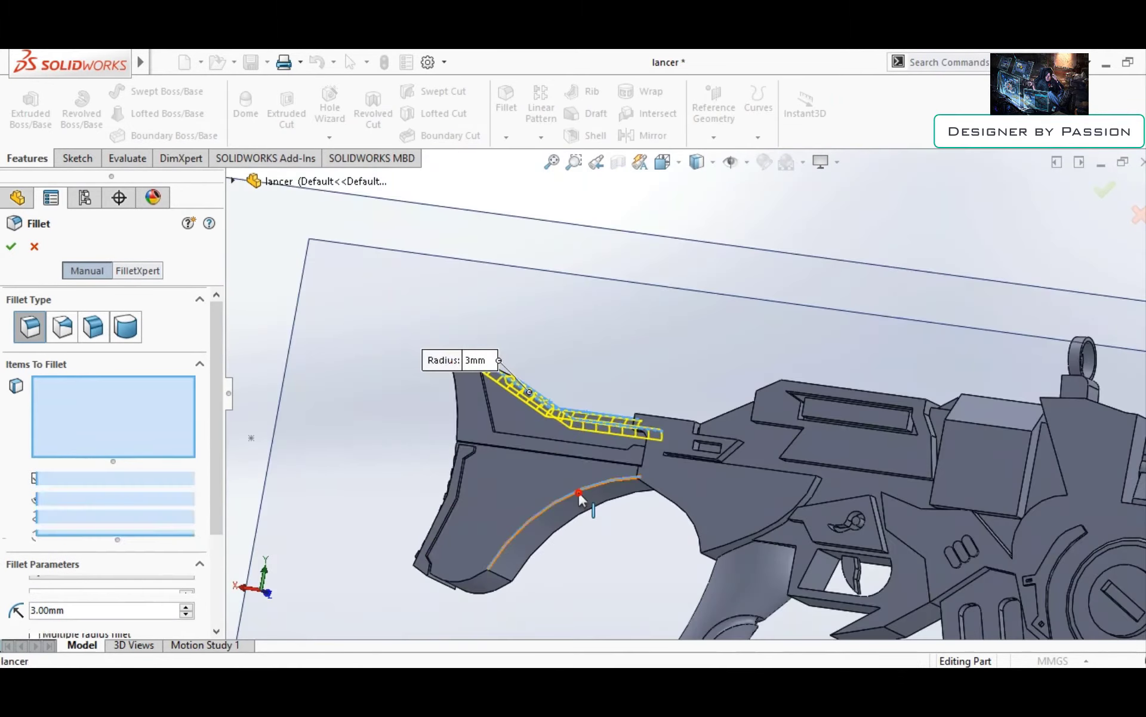
pyautogui.click(727, 461)
pyautogui.click(610, 532)
pyautogui.moveTo(726, 460)
pyautogui.mouseDown(button='middle')
pyautogui.moveTo(610, 531)
pyautogui.moveTo(832, 540)
pyautogui.moveTo(819, 602)
pyautogui.mouseUp(button='middle')
pyautogui.click(750, 535)
pyautogui.click(832, 540)
pyautogui.press('Return')
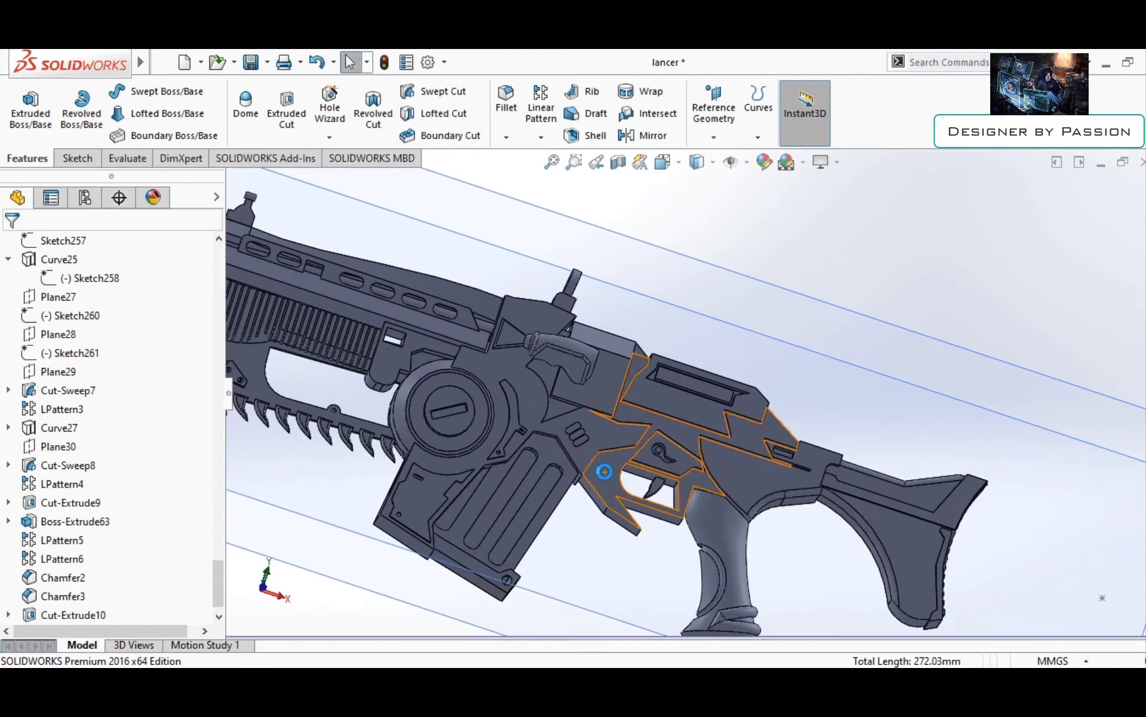
# Open the front sight's Sketch230, inspect its circle, and exit without changes
pyautogui.moveTo(604, 470); pyautogui.dragTo(534, 458, button='middle')
pyautogui.scroll(3, 533, 457)
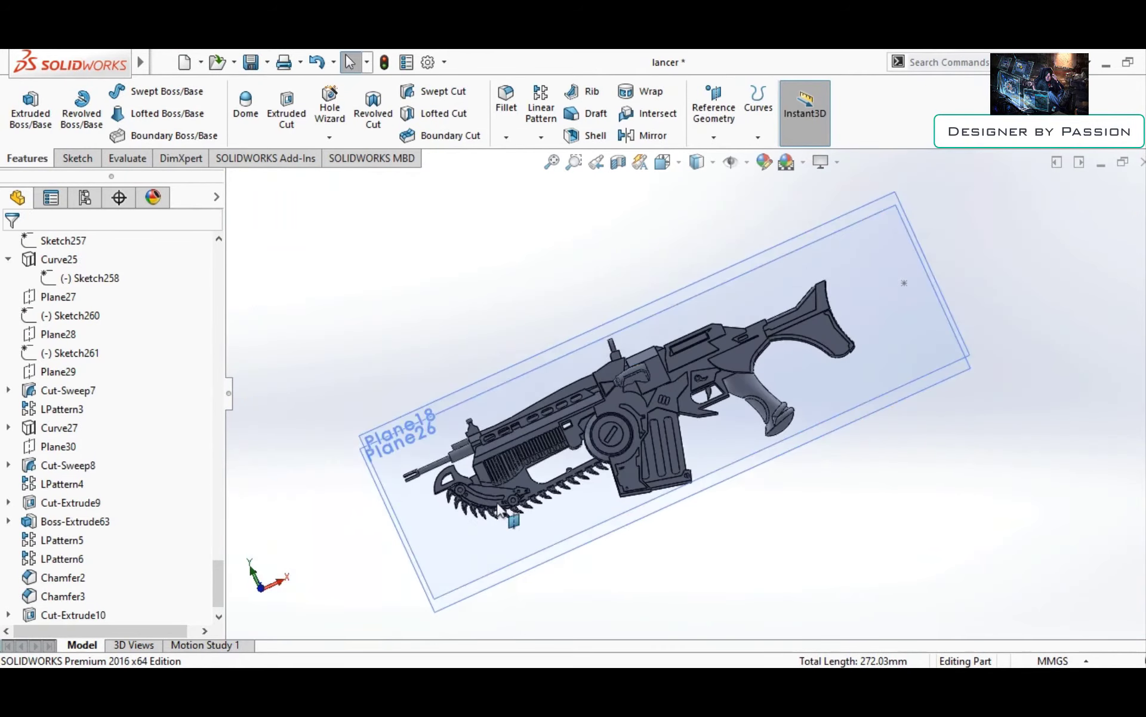
pyautogui.moveTo(454, 335); pyautogui.dragTo(636, 376, button='middle')
pyautogui.scroll(-5, 636, 376)
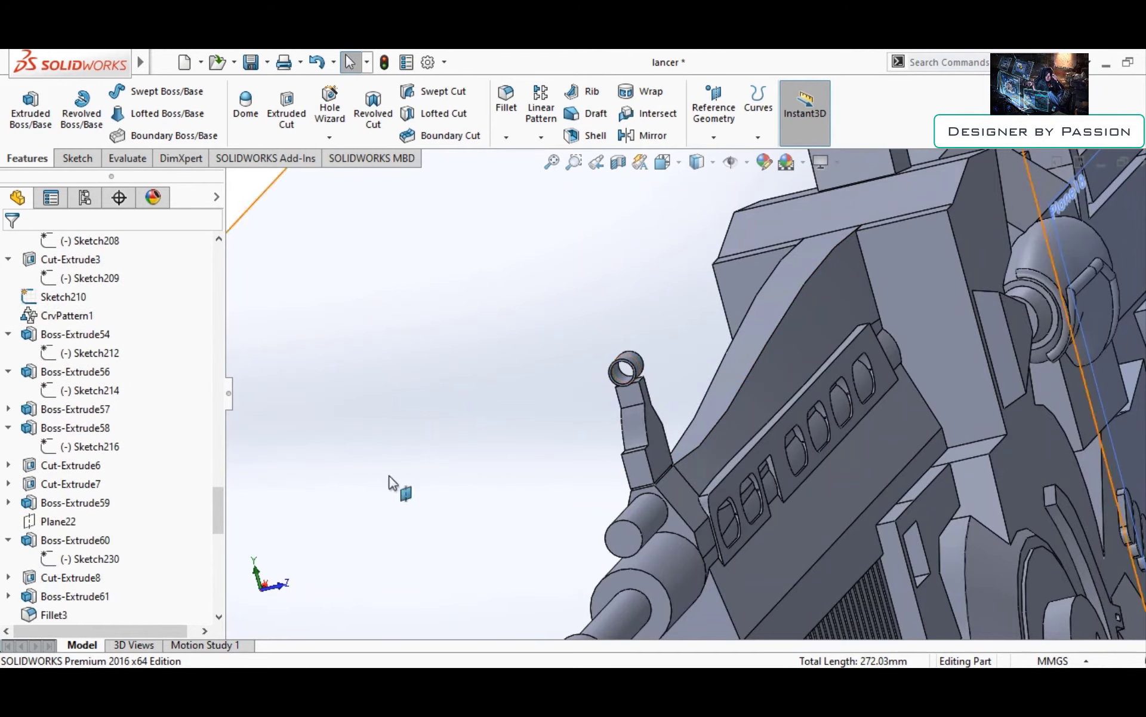
pyautogui.click(95, 558)
pyautogui.click(117, 537)
pyautogui.scroll(-5, 725, 307)
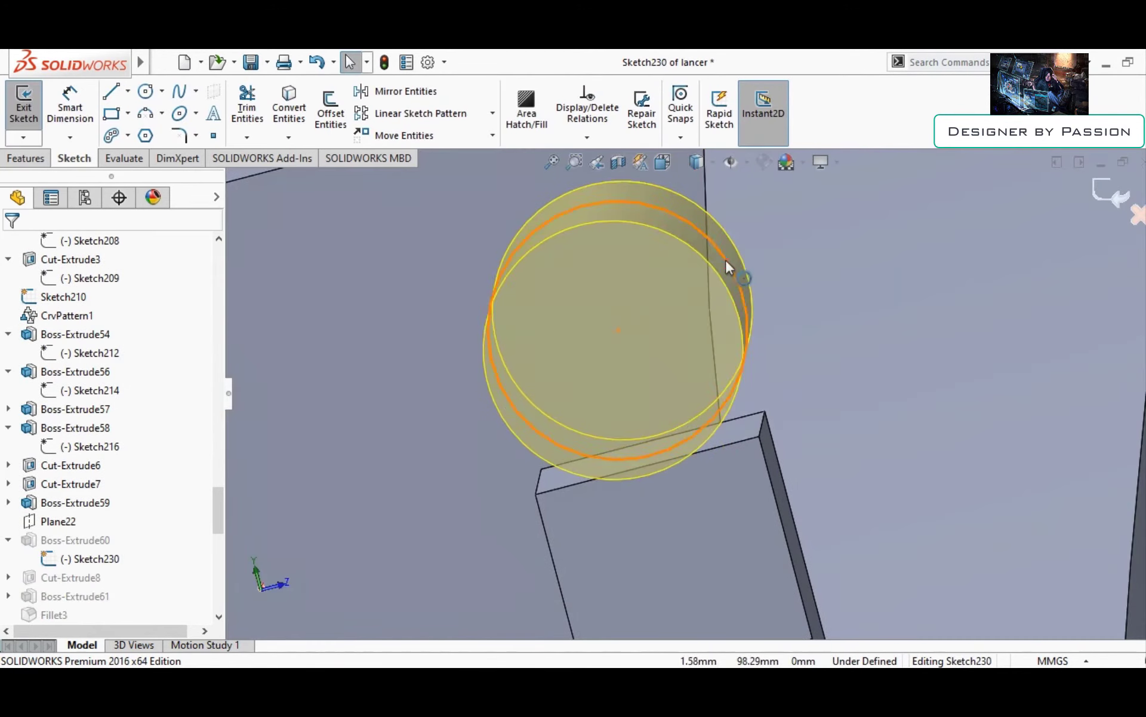
pyautogui.click(726, 266)
pyautogui.scroll(5, 767, 239)
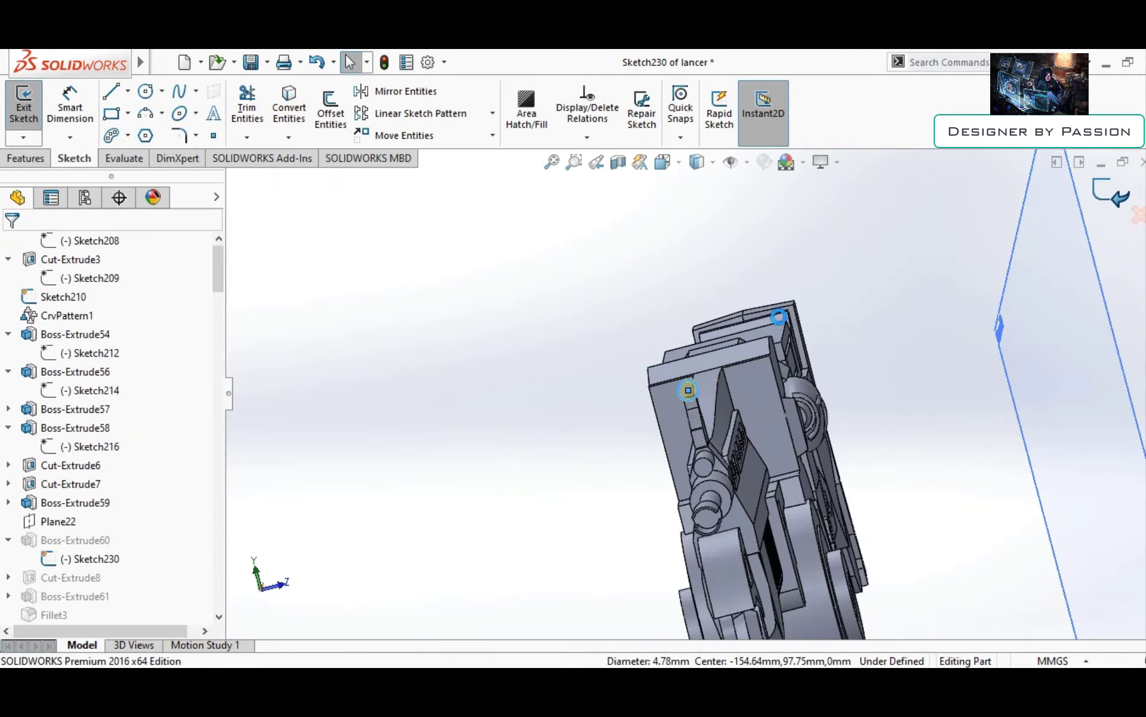
pyautogui.click(1111, 192)
pyautogui.moveTo(657, 388)
pyautogui.mouseDown(button='middle')
pyautogui.moveTo(474, 436)
pyautogui.moveTo(478, 507)
pyautogui.mouseUp(button='middle')
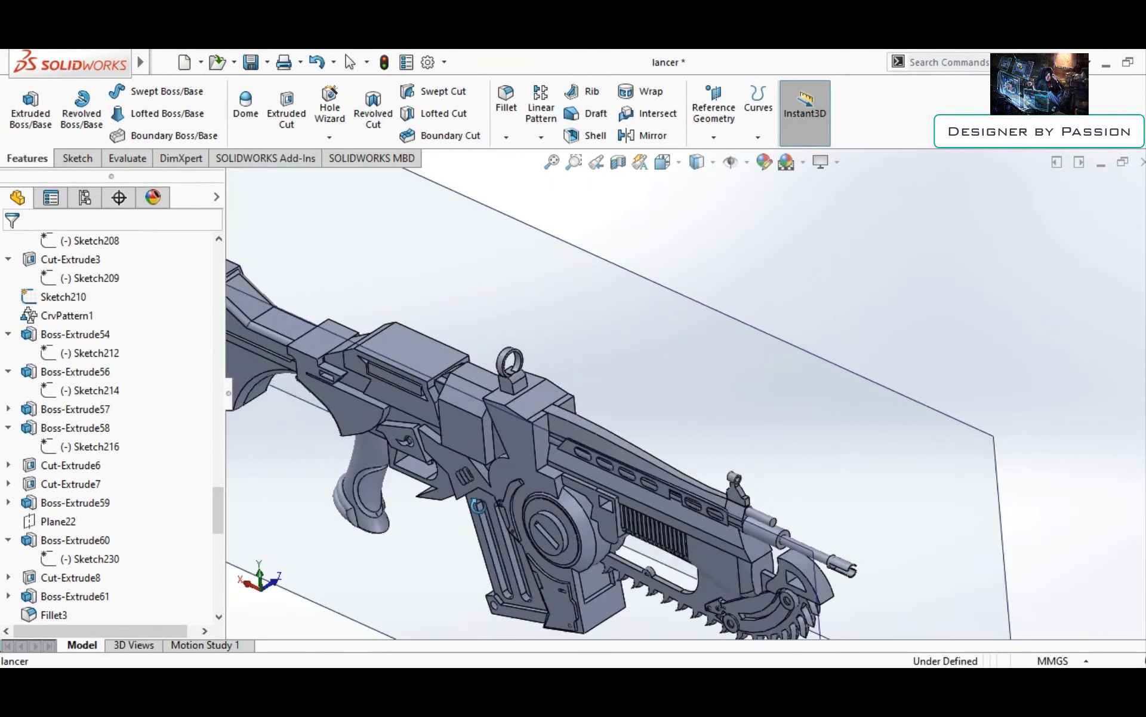
# Chamfer two edges on the receiver
pyautogui.click(506, 136)
pyautogui.click(538, 174)
pyautogui.scroll(-3, 512, 384)
pyautogui.click(512, 384)
pyautogui.moveTo(535, 410); pyautogui.dragTo(508, 406, button='middle')
pyautogui.click(519, 397)
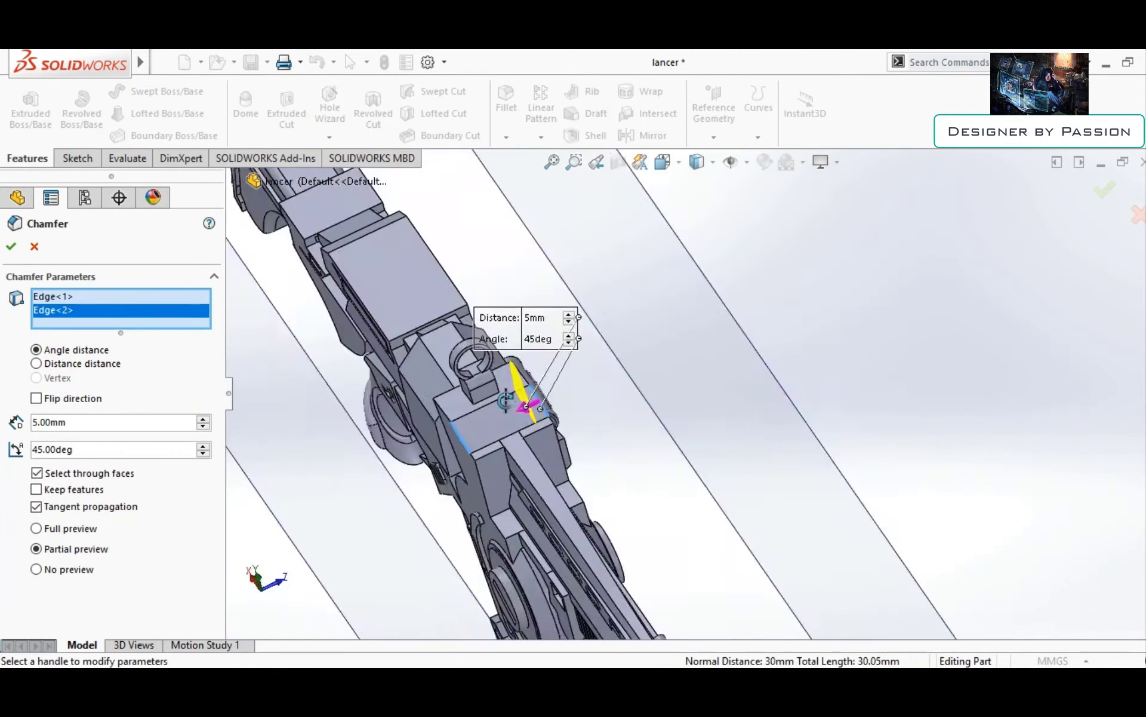
pyautogui.press('Return')
# Orbit and zoom around the gun until the receiver side faces the view
pyautogui.scroll(5, 650, 386)
pyautogui.scroll(-5, 636, 385)
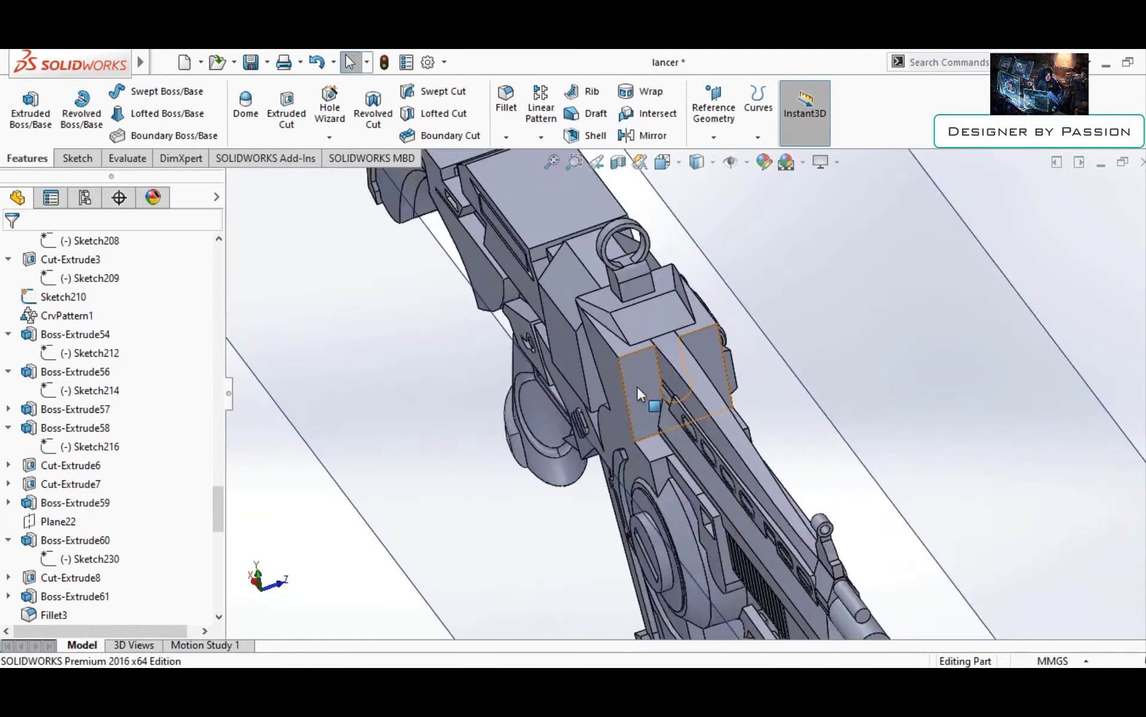
pyautogui.moveTo(636, 394); pyautogui.dragTo(649, 442, button='middle')
pyautogui.scroll(5, 650, 443)
pyautogui.scroll(-5, 686, 354)
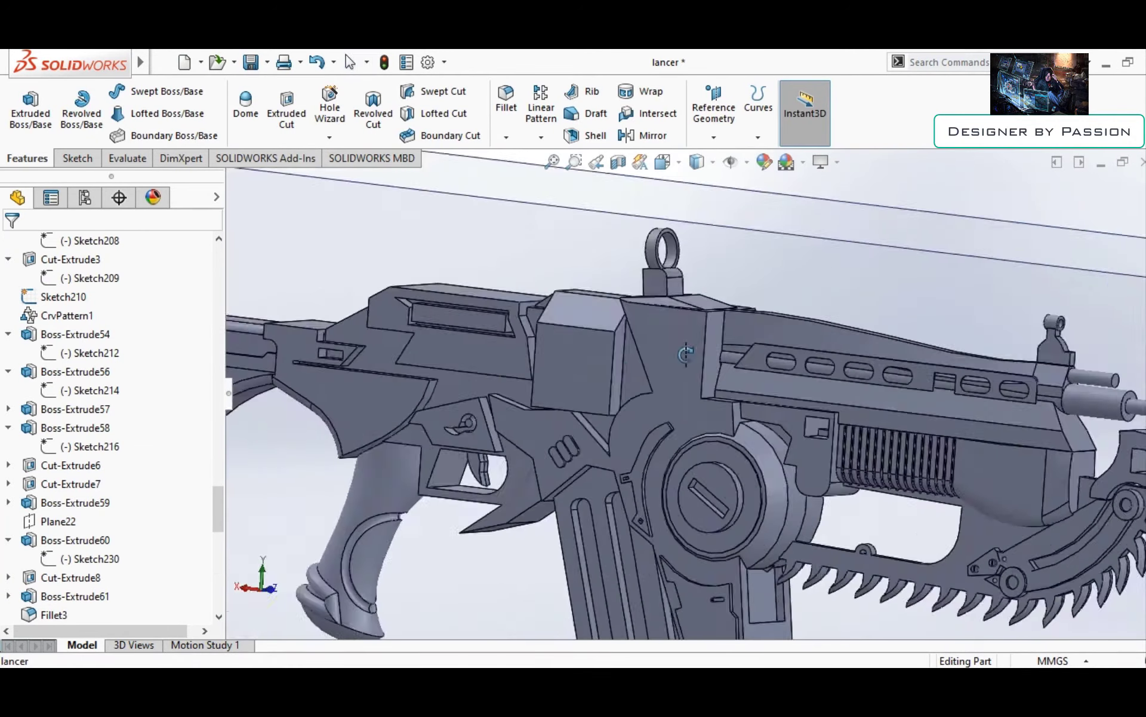
pyautogui.scroll(5, 686, 354)
pyautogui.moveTo(686, 354); pyautogui.dragTo(620, 369, button='middle')
pyautogui.scroll(-5, 620, 369)
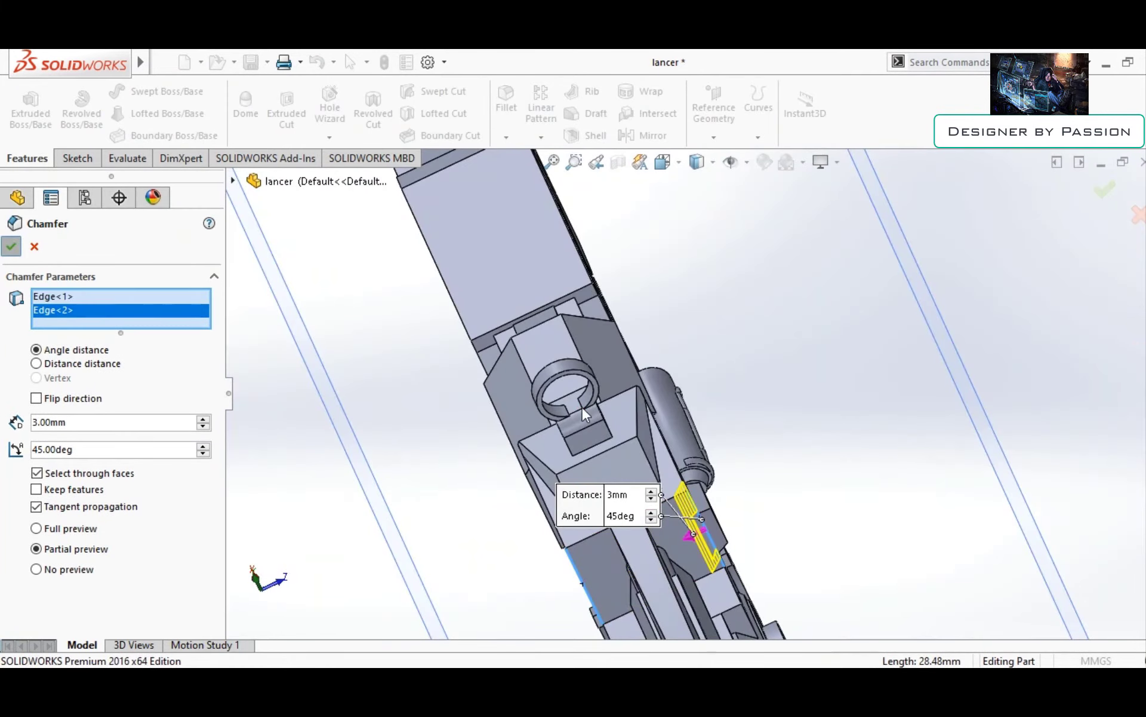
pyautogui.scroll(-3, 678, 449)
pyautogui.scroll(-3, 713, 454)
pyautogui.scroll(-3, 713, 454)
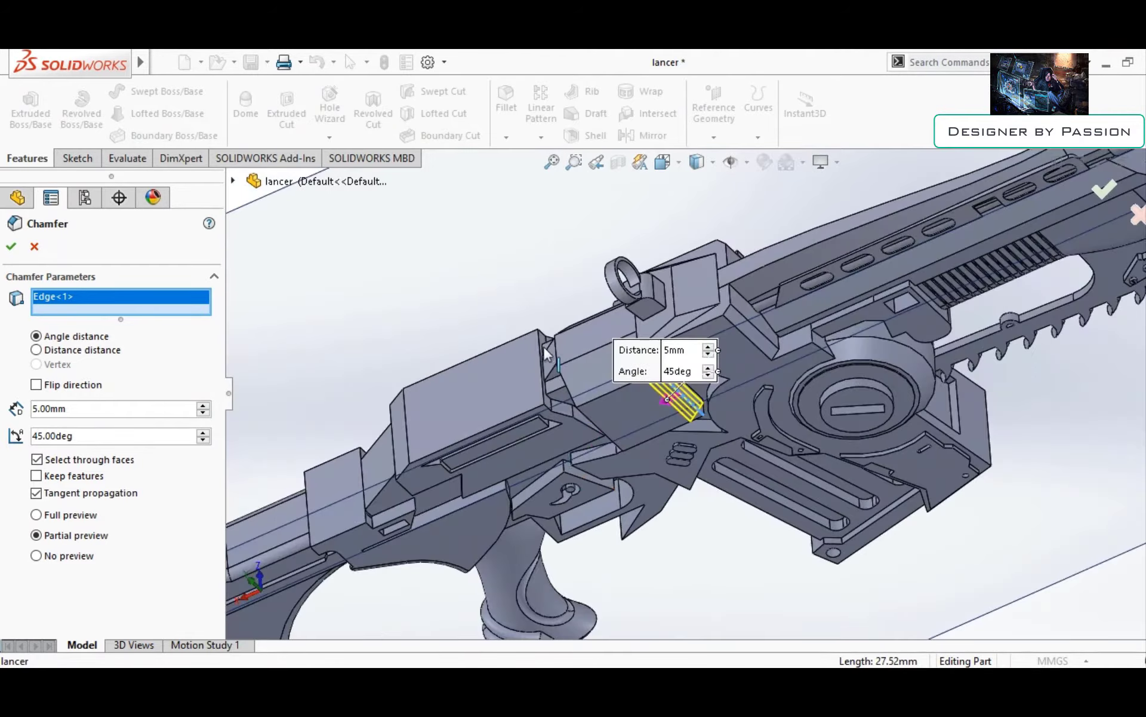
# Adjust Chamfer6's angle from a straight side view and confirm the changes
pyautogui.moveTo(639, 439); pyautogui.dragTo(606, 359, button='middle')
pyautogui.click(606, 358)
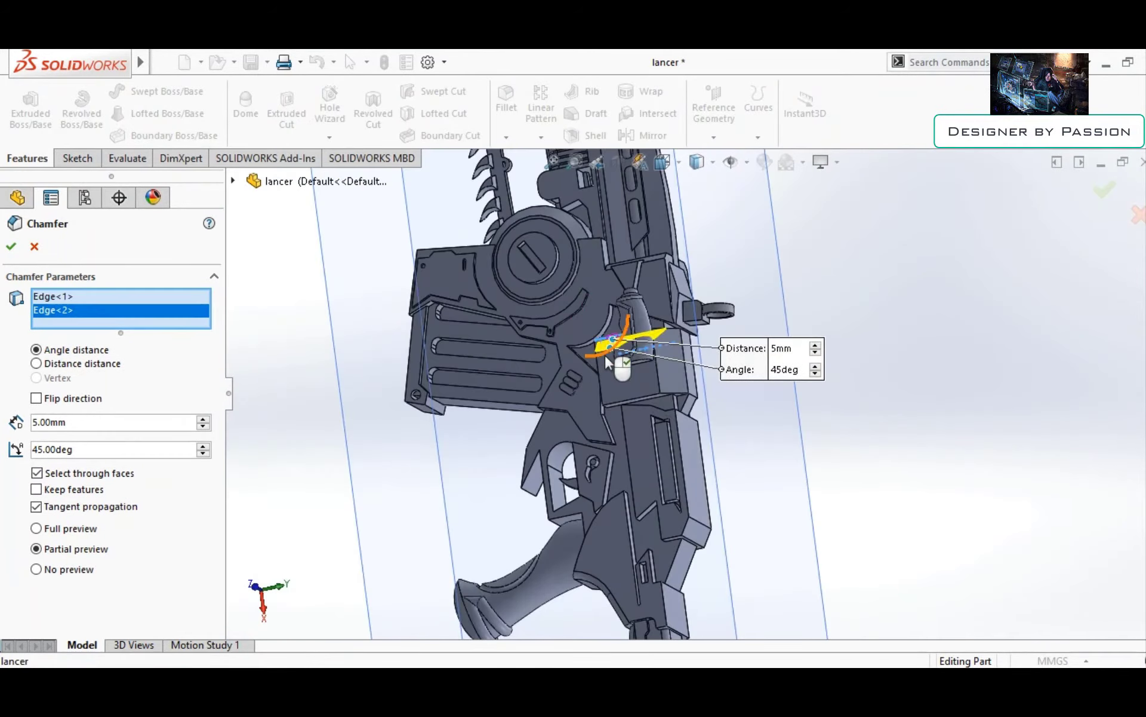
pyautogui.moveTo(450, 323)
pyautogui.mouseDown(button='middle')
pyautogui.moveTo(629, 385)
pyautogui.moveTo(652, 534)
pyautogui.mouseUp(button='middle')
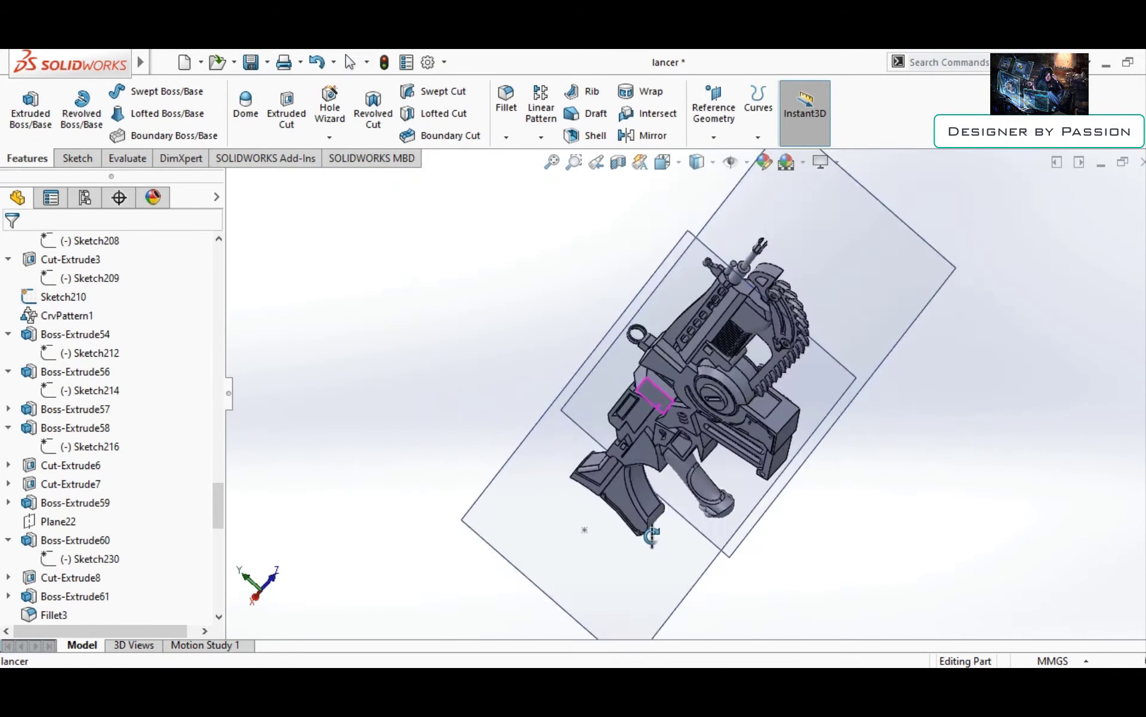
pyautogui.hotkey('ctrl', '3')
pyautogui.scroll(-5, 643, 371)
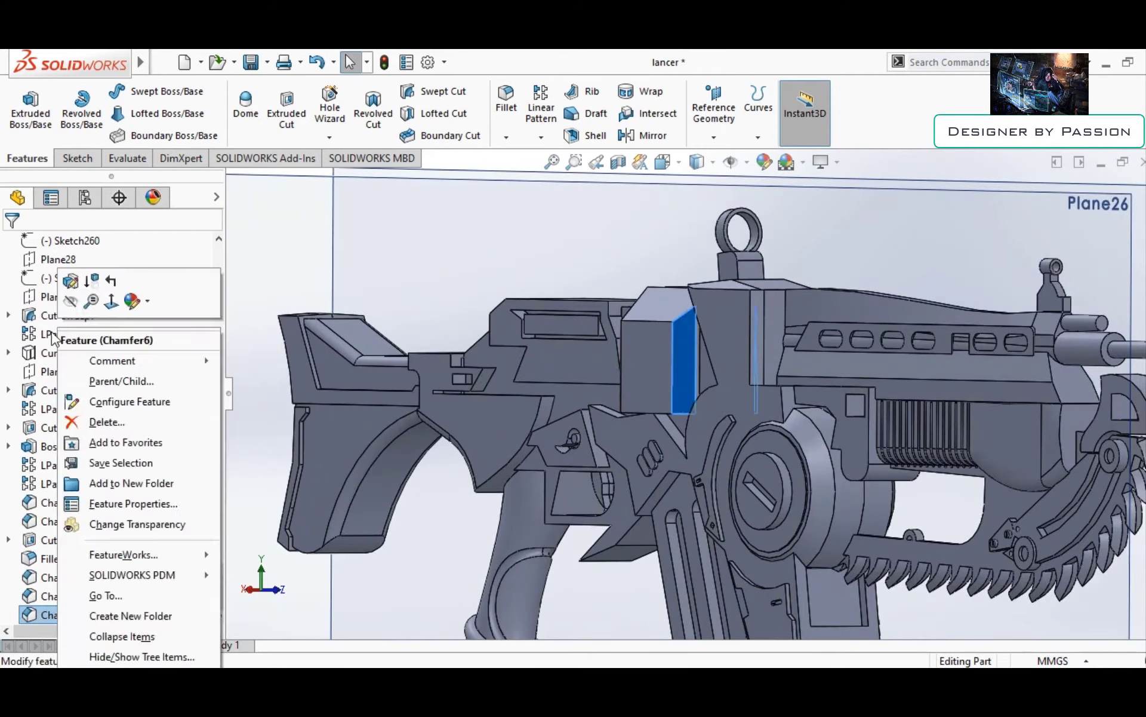
pyautogui.click(70, 280)
pyautogui.moveTo(597, 430); pyautogui.dragTo(418, 454, button='middle')
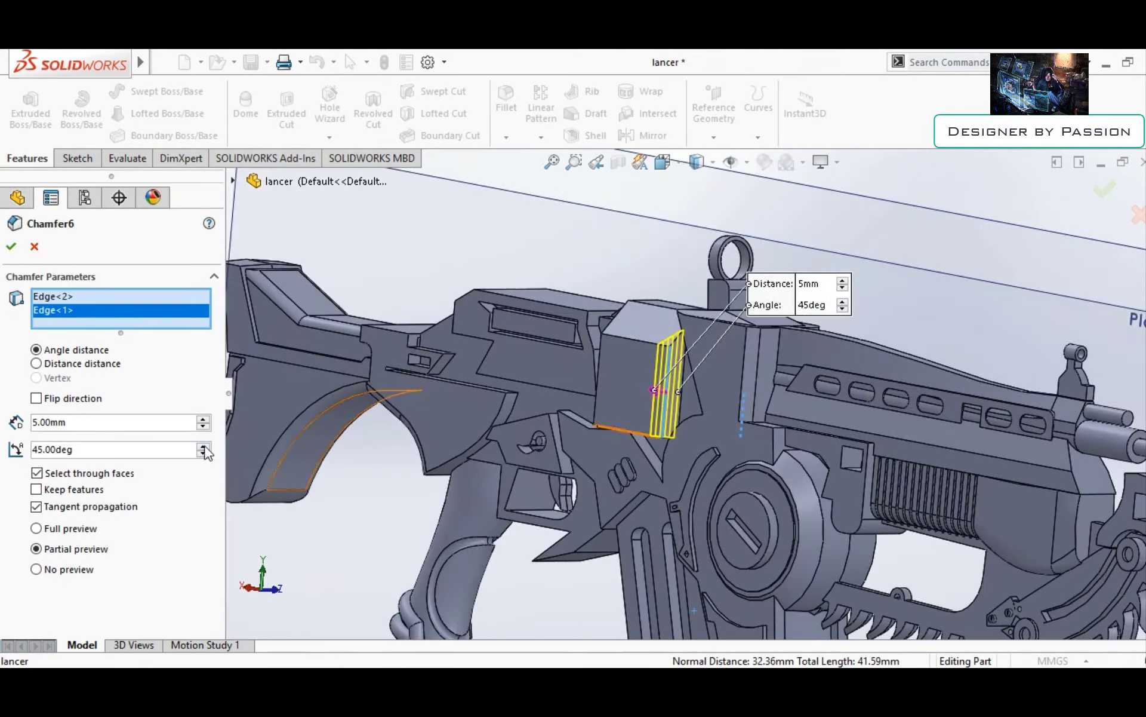
pyautogui.scroll(1, 96, 449)
pyautogui.write('8')
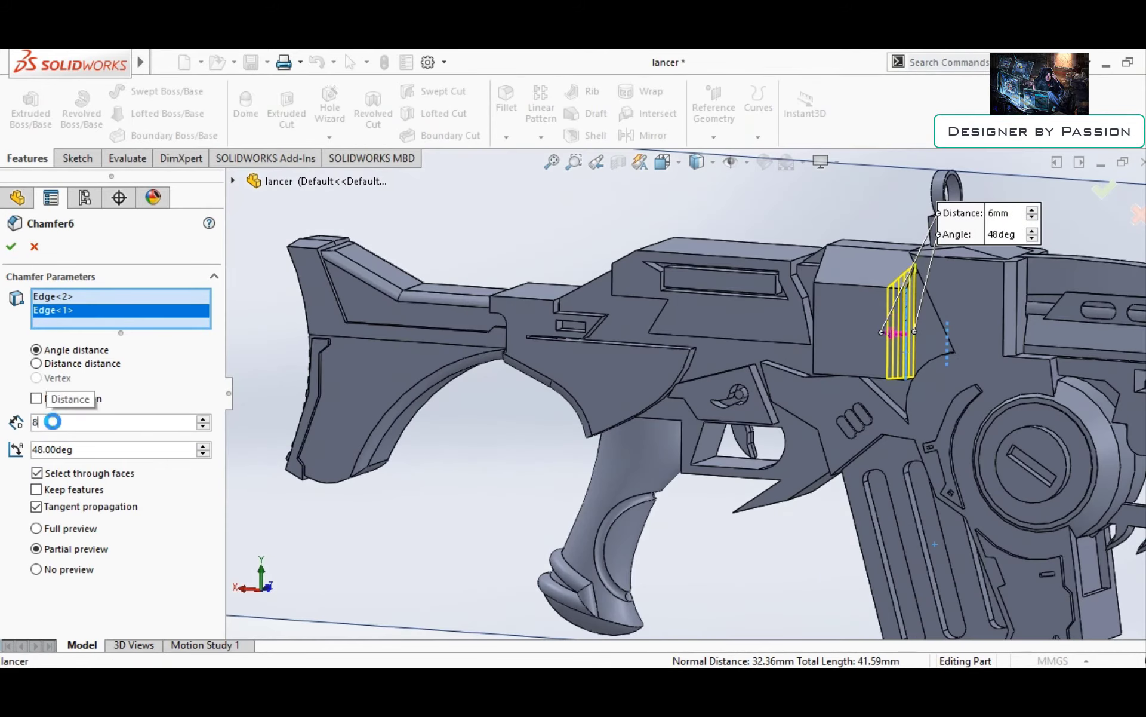
pyautogui.press('Return')
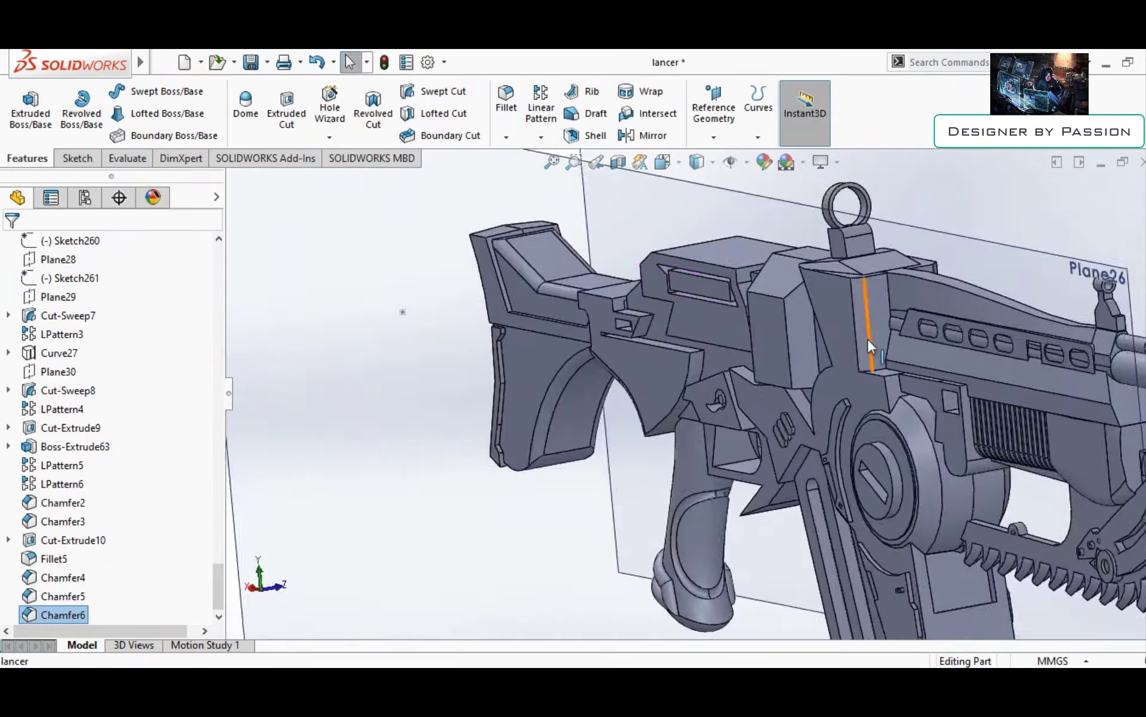
pyautogui.rightClick(63, 615)
pyautogui.click(87, 277)
pyautogui.write('5')
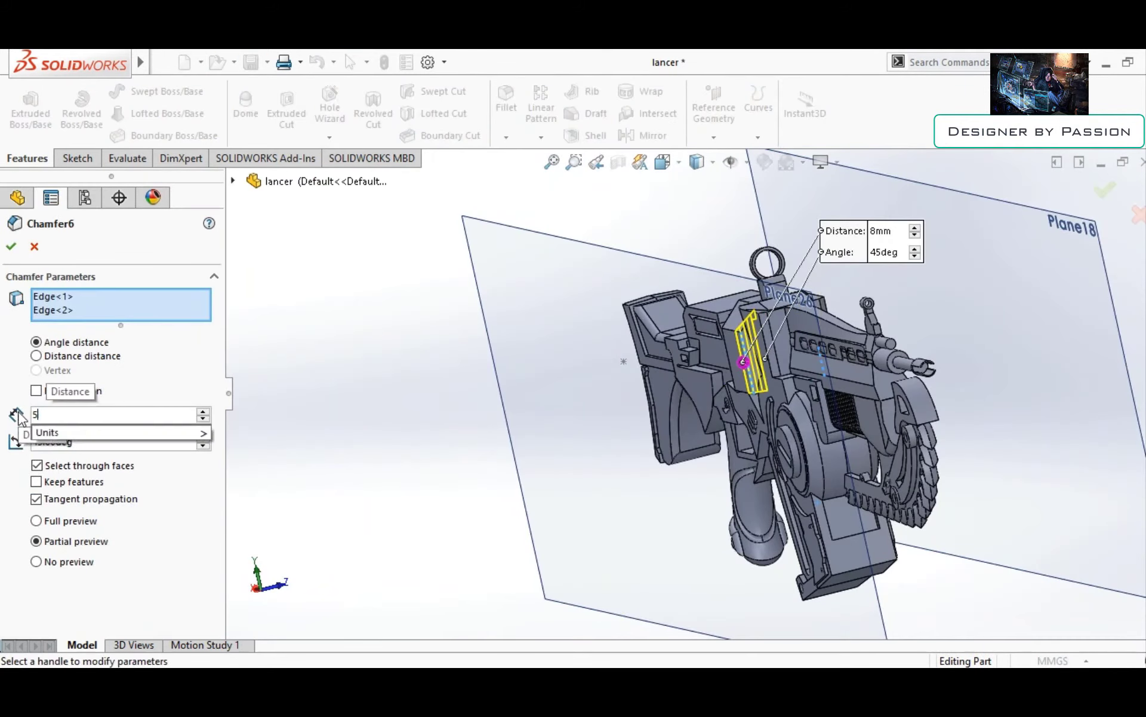
pyautogui.press('Return')
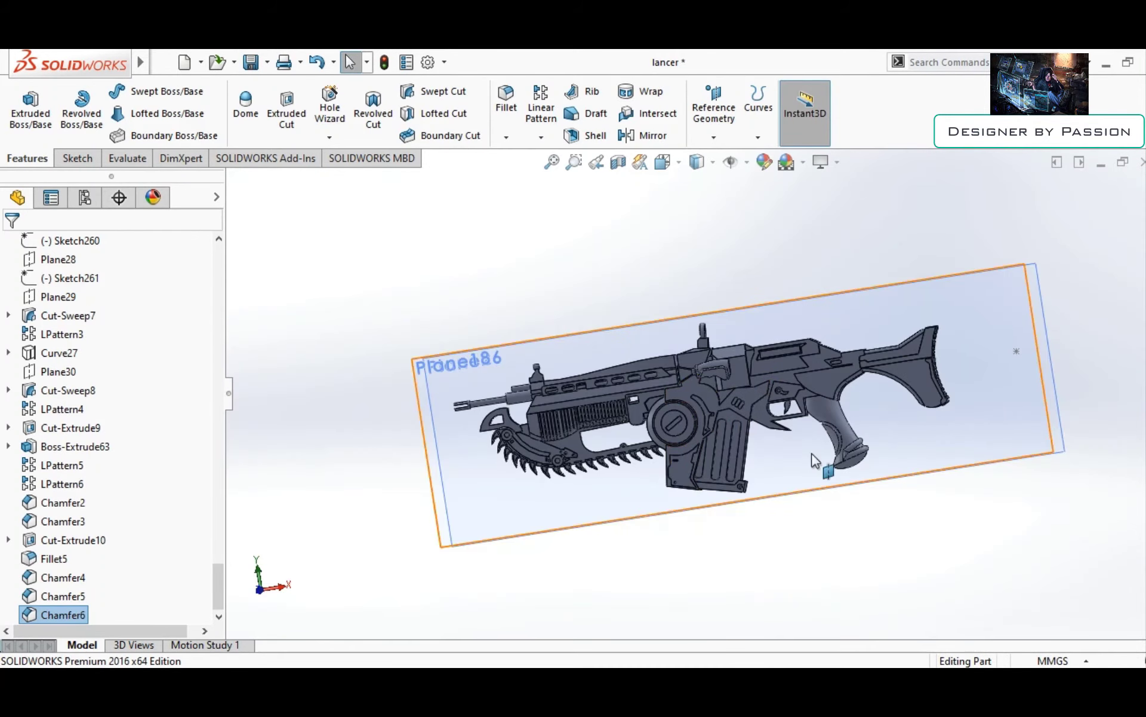
# Round an edge on the receiver with a fillet, creating Fillet3
pyautogui.moveTo(818, 464); pyautogui.dragTo(852, 372, button='middle')
pyautogui.scroll(-5, 603, 508)
pyautogui.moveTo(559, 465)
pyautogui.mouseDown(button='middle')
pyautogui.moveTo(801, 340)
pyautogui.moveTo(585, 397)
pyautogui.moveTo(808, 359)
pyautogui.mouseUp(button='middle')
pyautogui.scroll(3, 776, 355)
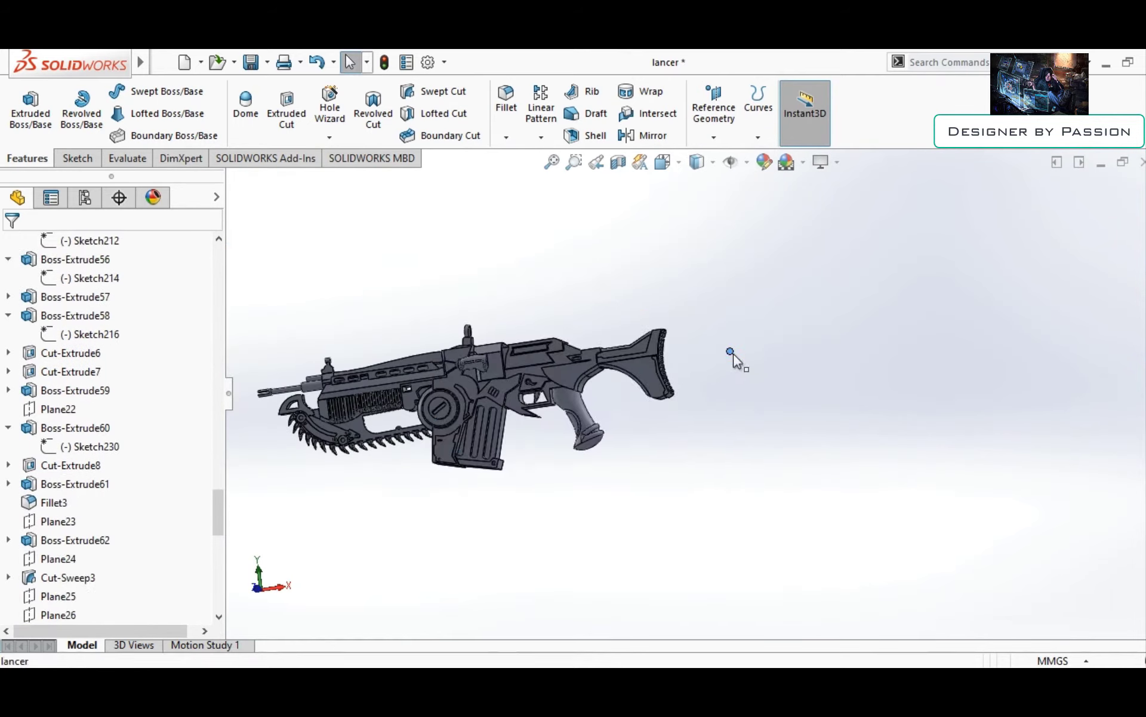
pyautogui.rightClick(731, 343)
pyautogui.moveTo(731, 343); pyautogui.dragTo(781, 381, button='middle')
pyautogui.scroll(-3, 585, 197)
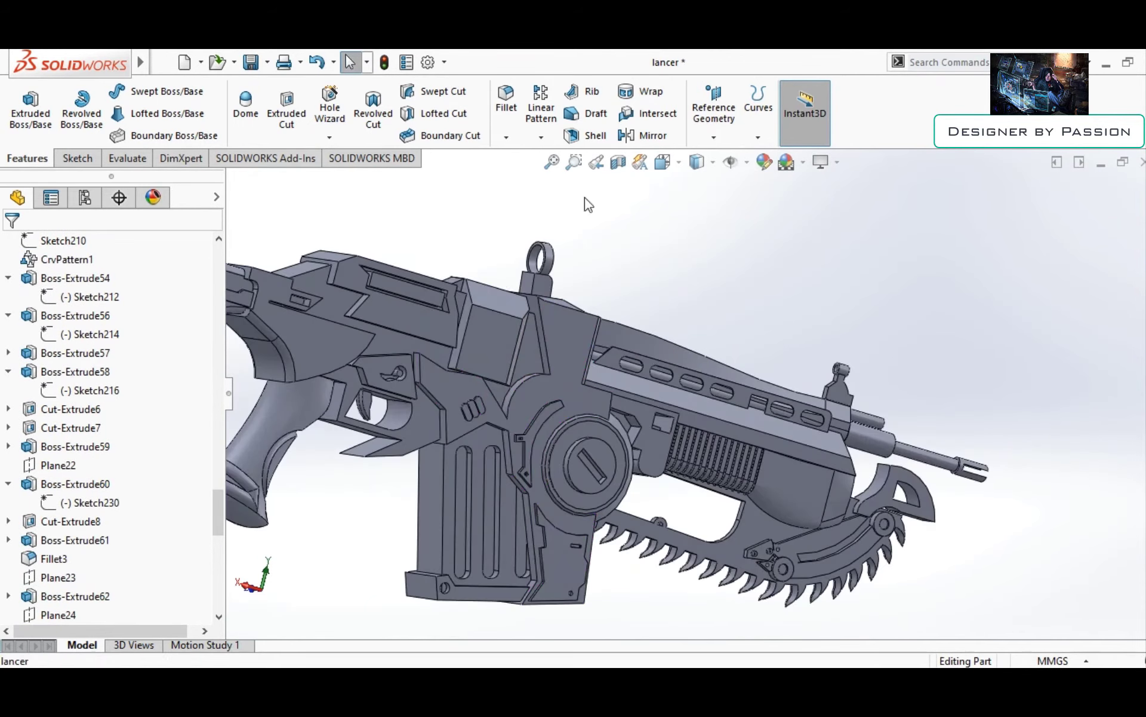
pyautogui.click(506, 98)
pyautogui.click(572, 357)
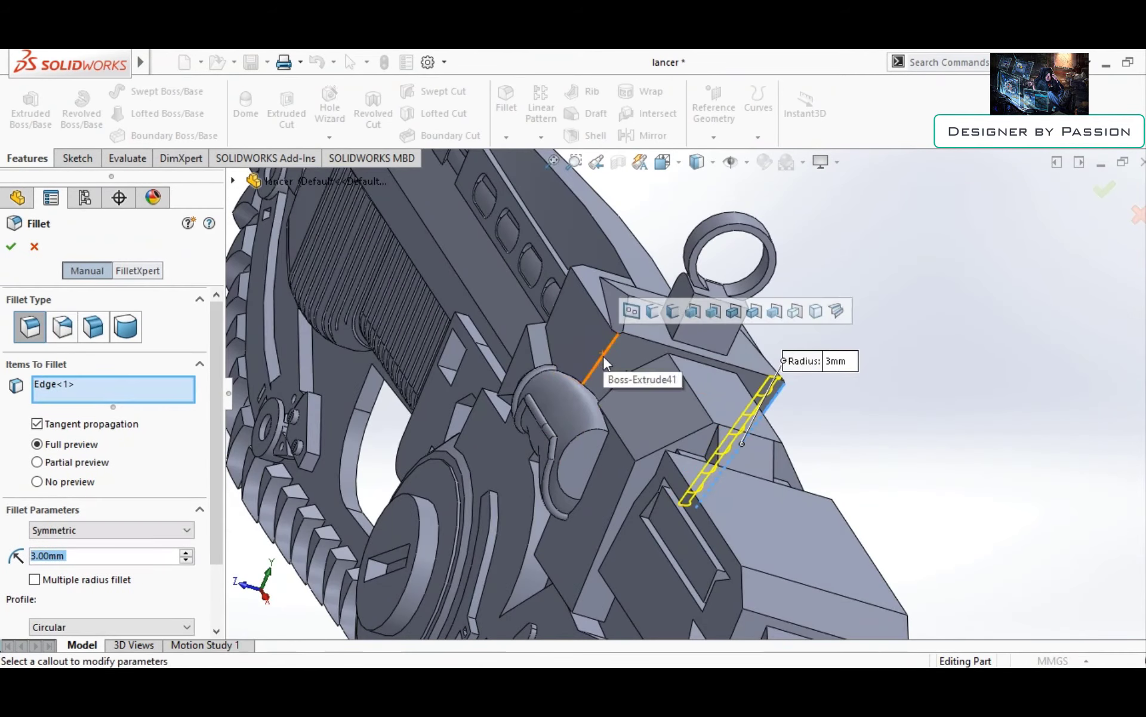
pyautogui.press('Return')
# Start a new reference plane with the Right Plane as its first reference
pyautogui.moveTo(699, 385); pyautogui.dragTo(559, 326, button='middle')
pyautogui.scroll(3, 558, 325)
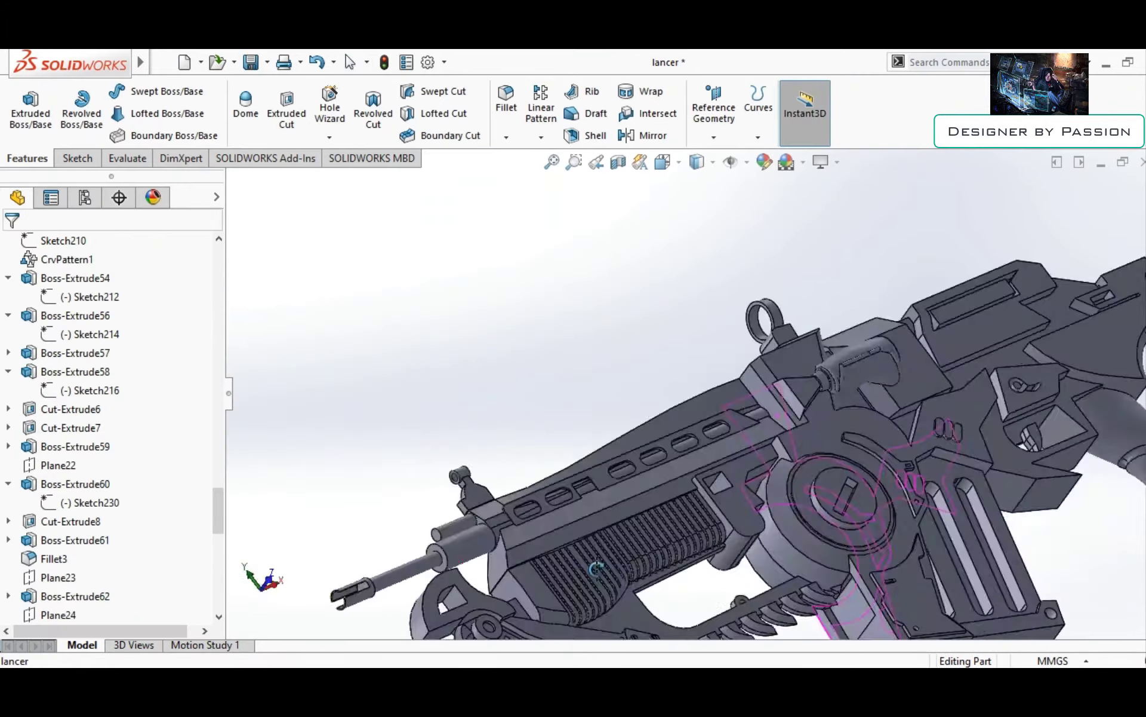
pyautogui.scroll(3, 723, 518)
pyautogui.moveTo(723, 522)
pyautogui.mouseDown(button='middle')
pyautogui.moveTo(841, 338)
pyautogui.moveTo(858, 624)
pyautogui.mouseUp(button='middle')
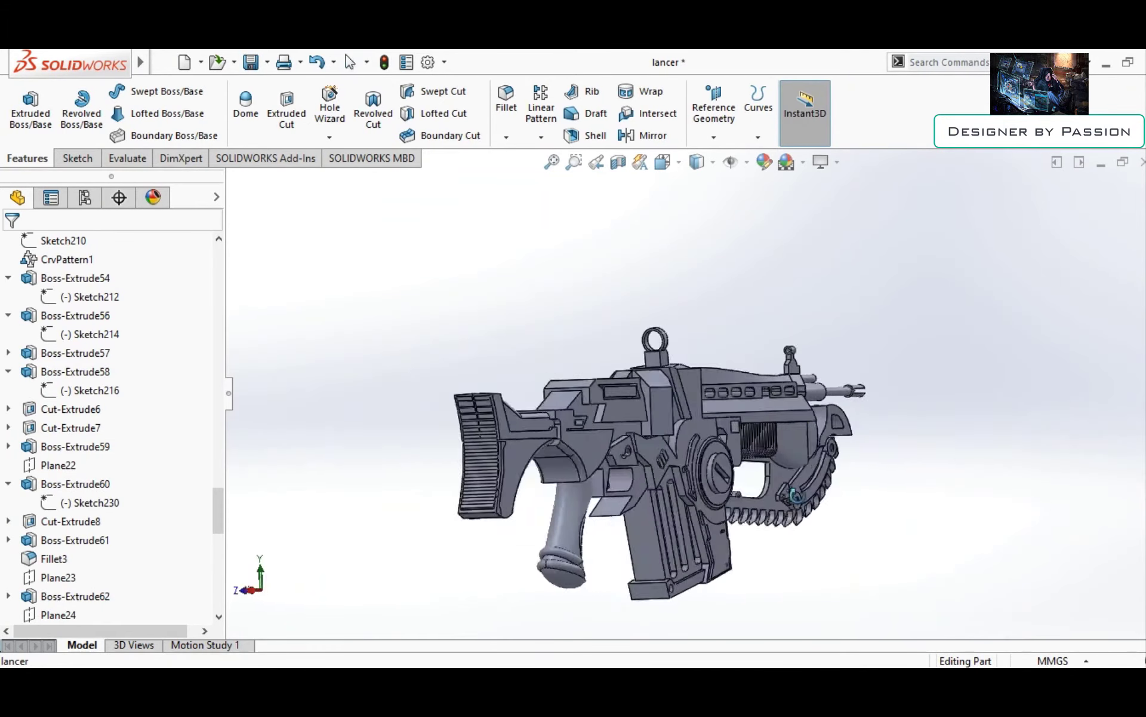
pyautogui.scroll(-3, 858, 623)
pyautogui.scroll(3, 872, 622)
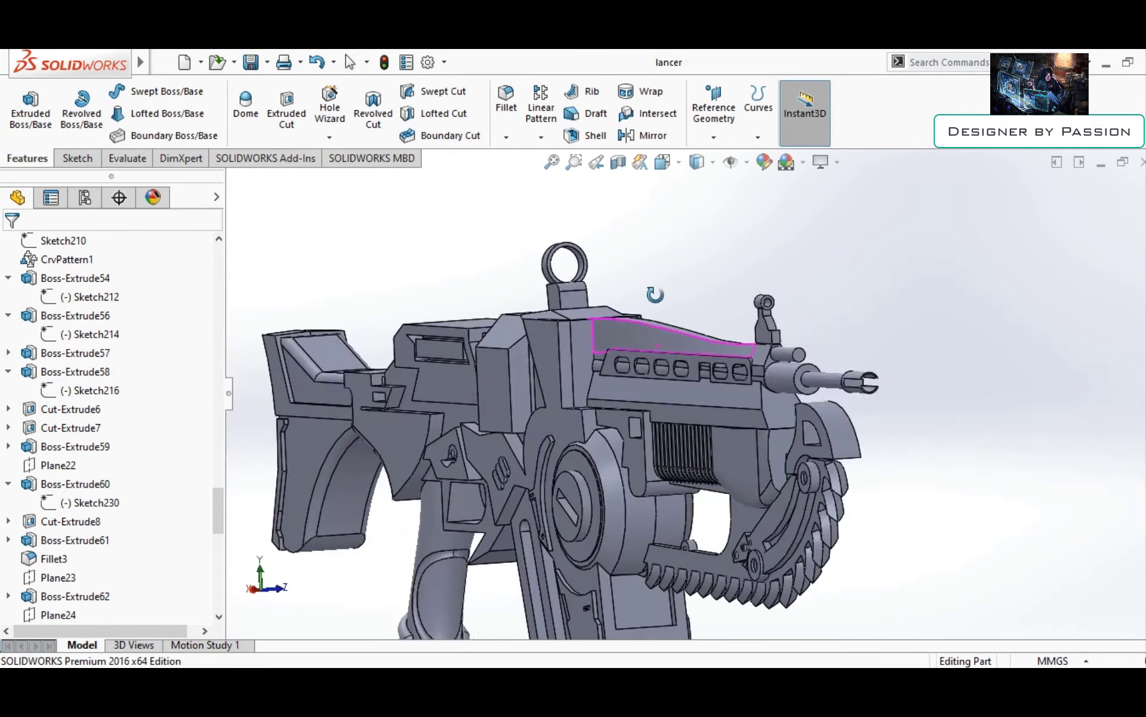
pyautogui.click(714, 138)
pyautogui.click(726, 155)
pyautogui.scroll(3, 627, 388)
pyautogui.click(325, 350)
# Create Plane31 offset 150mm from the Right Plane on the flipped side
pyautogui.click(34, 482)
pyautogui.moveTo(418, 394); pyautogui.dragTo(523, 434, button='middle')
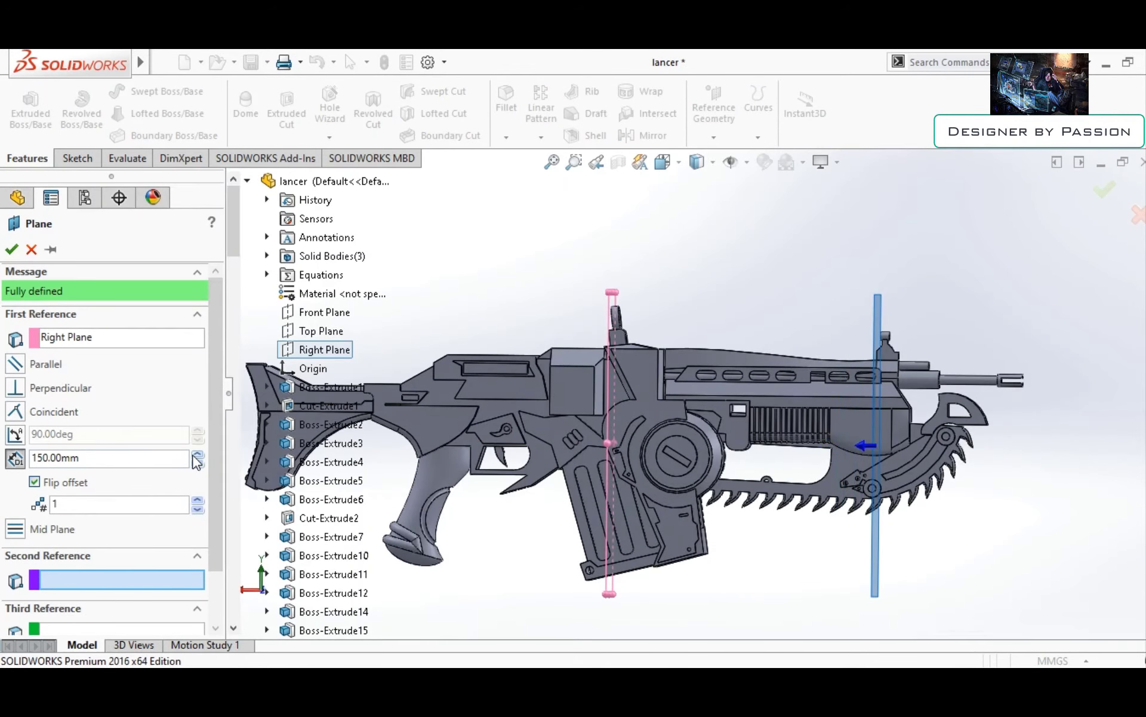
pyautogui.moveTo(851, 397); pyautogui.dragTo(675, 369, button='middle')
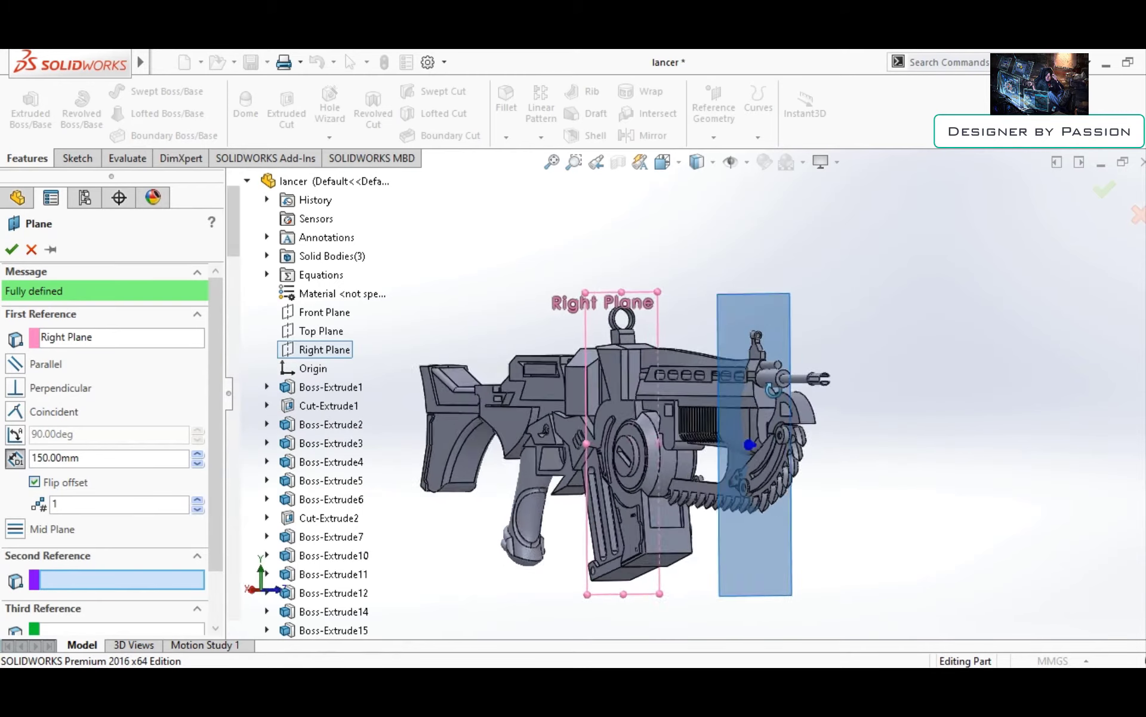
pyautogui.press('Return')
# Sketch two concentric circles on Plane31, then begin a plane offset 50mm from it
pyautogui.press('s')
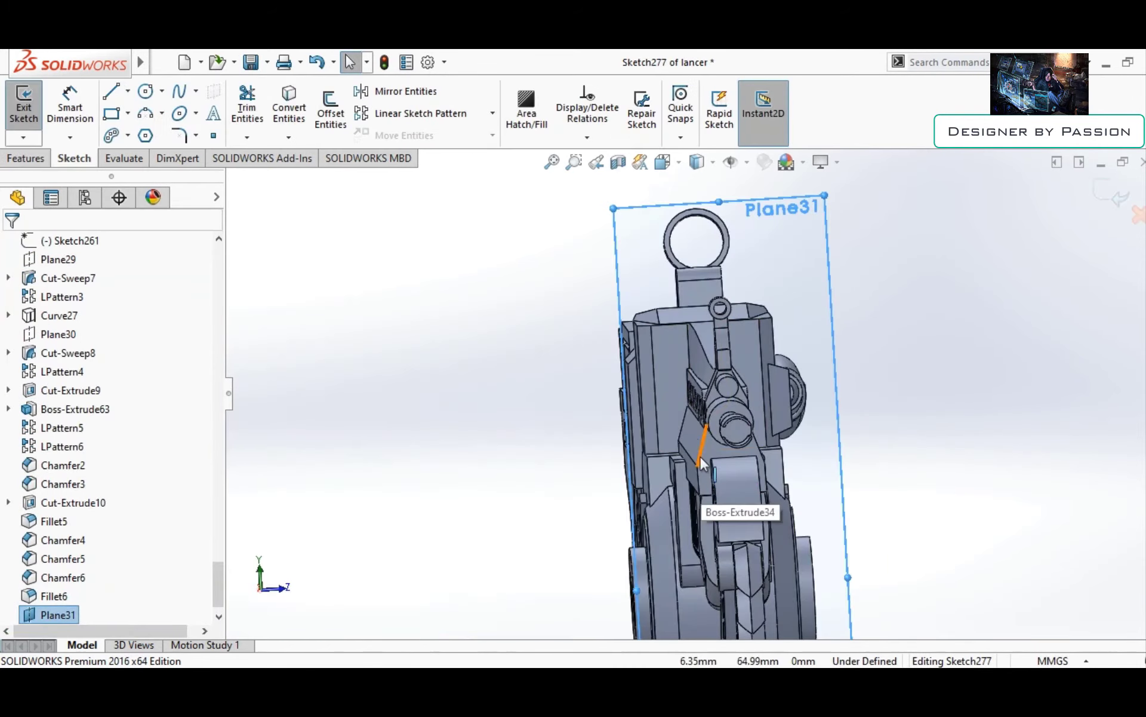
pyautogui.scroll(3, 683, 429)
pyautogui.press('c')
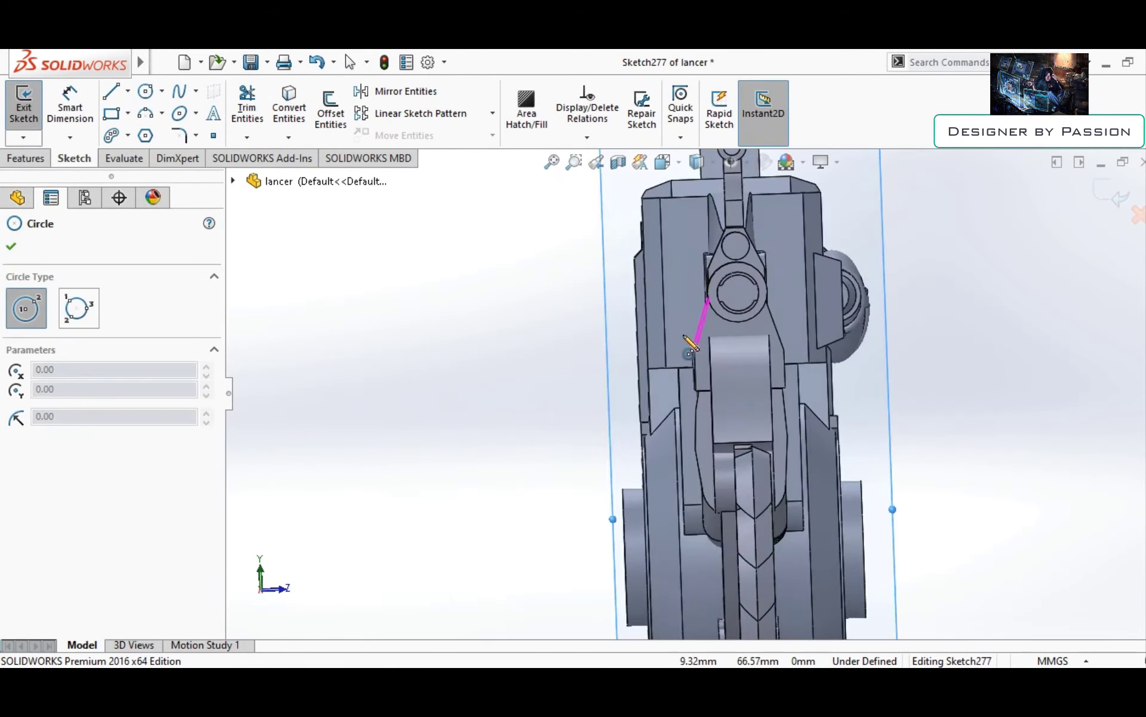
pyautogui.scroll(2, 683, 325)
pyautogui.scroll(2, 742, 344)
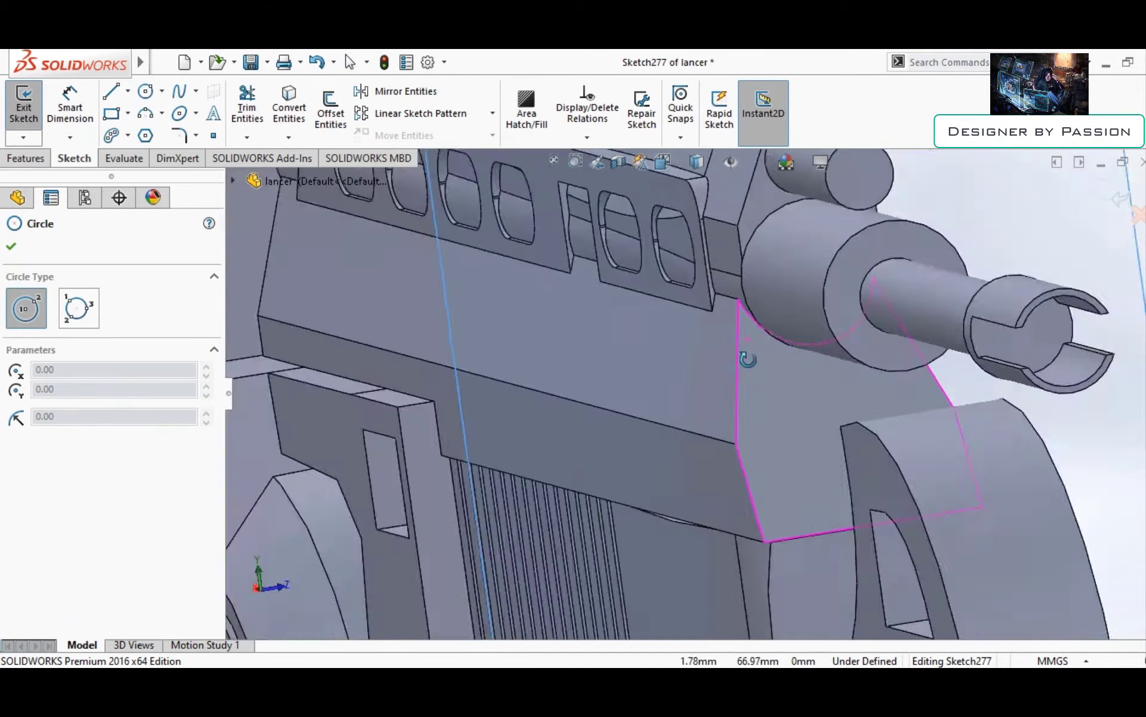
pyautogui.scroll(-2, 716, 358)
pyautogui.click(684, 358)
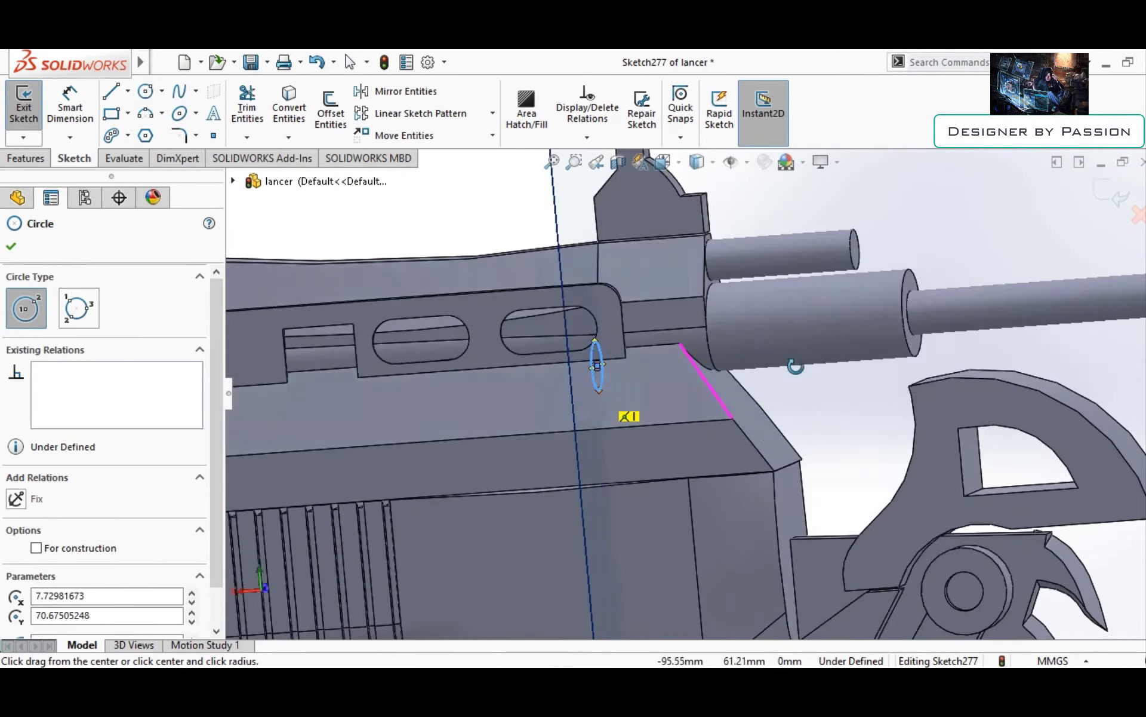
pyautogui.click(642, 354)
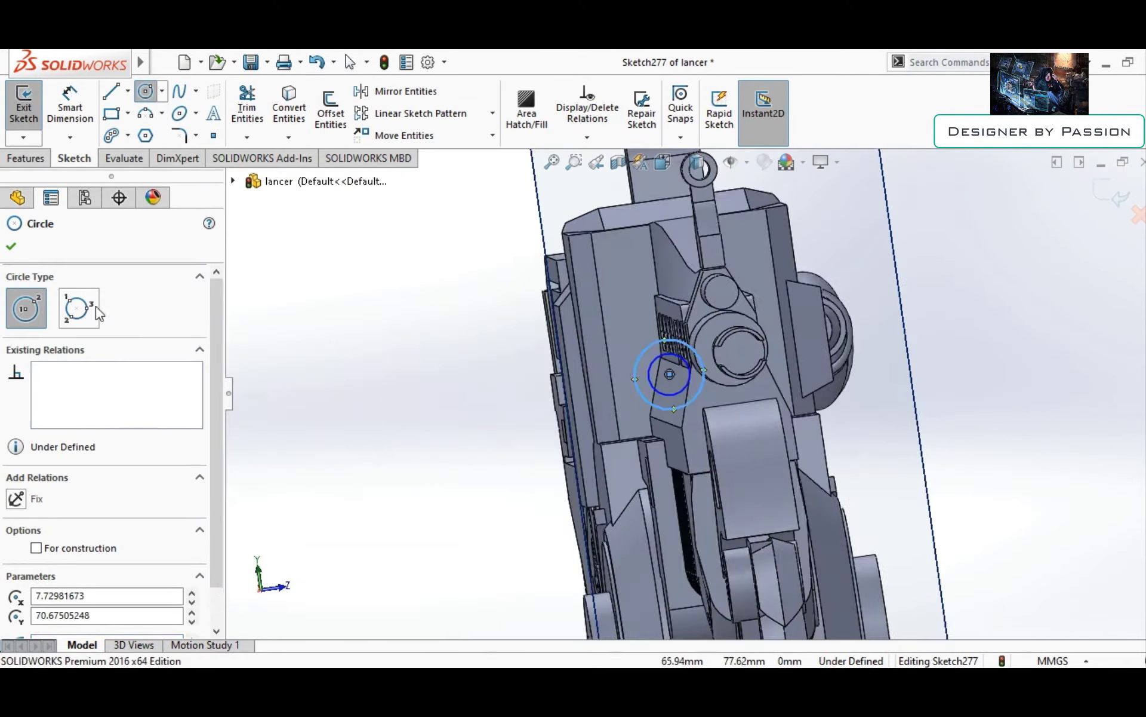
pyautogui.press('Escape')
pyautogui.scroll(2, 672, 375)
pyautogui.scroll(2, 513, 362)
pyautogui.hotkey('ctrl', '2')
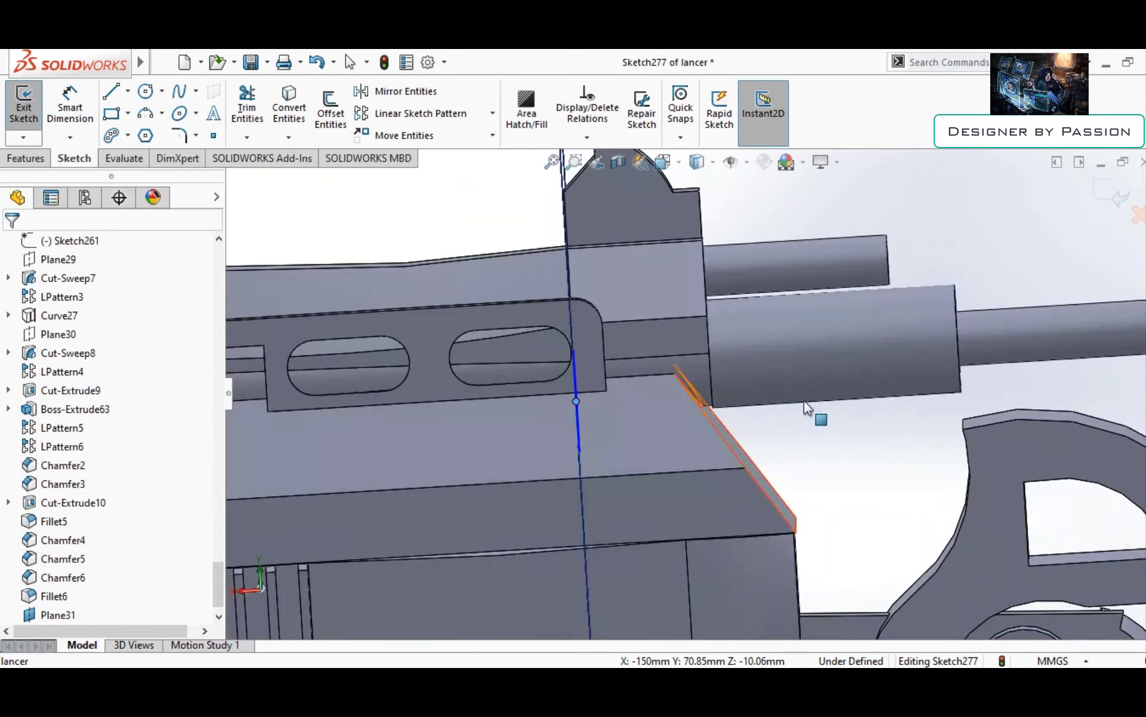
pyautogui.press('p')
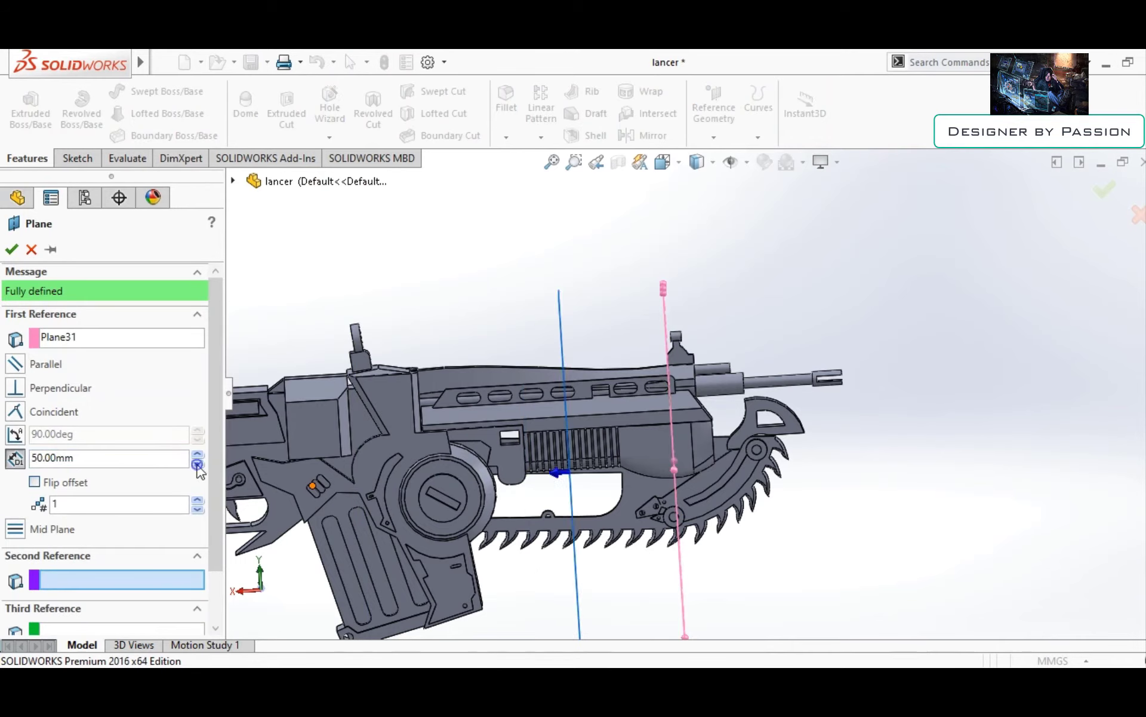
# Create Plane32 and sketch on it a converted circle from Sketch277, forming Sketch278
pyautogui.press('Return')
pyautogui.moveTo(425, 286); pyautogui.dragTo(547, 422, button='middle')
pyautogui.scroll(3, 517, 384)
pyautogui.rightClick(507, 233)
pyautogui.click(615, 425)
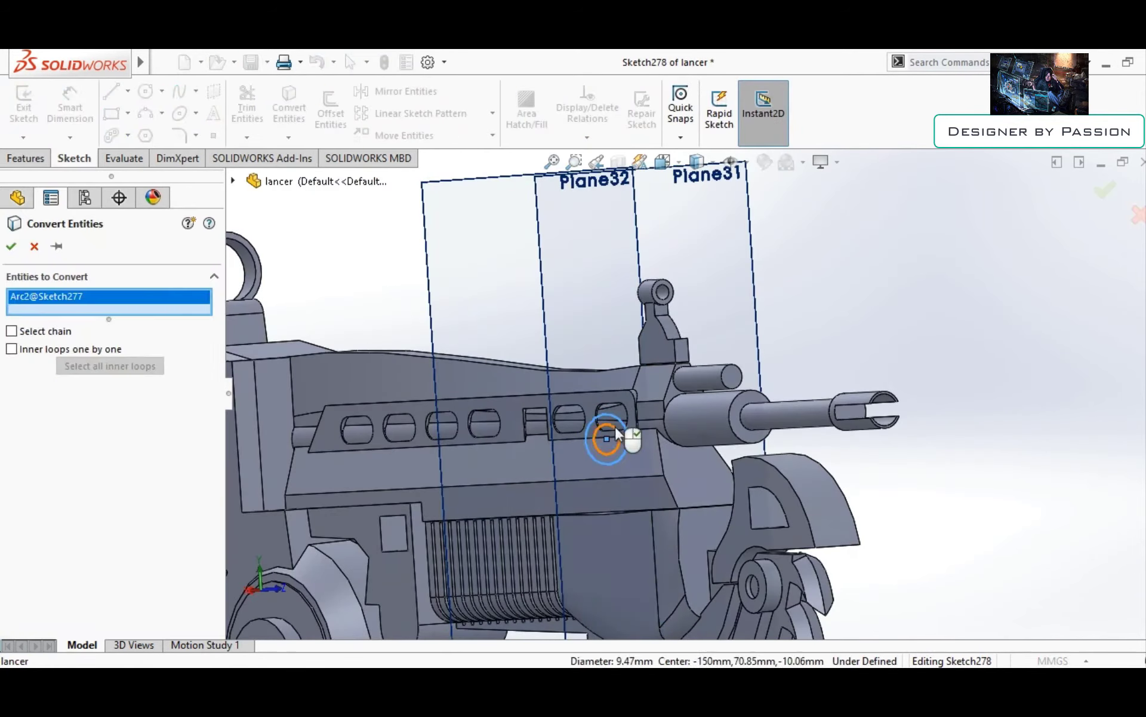
pyautogui.press('Return')
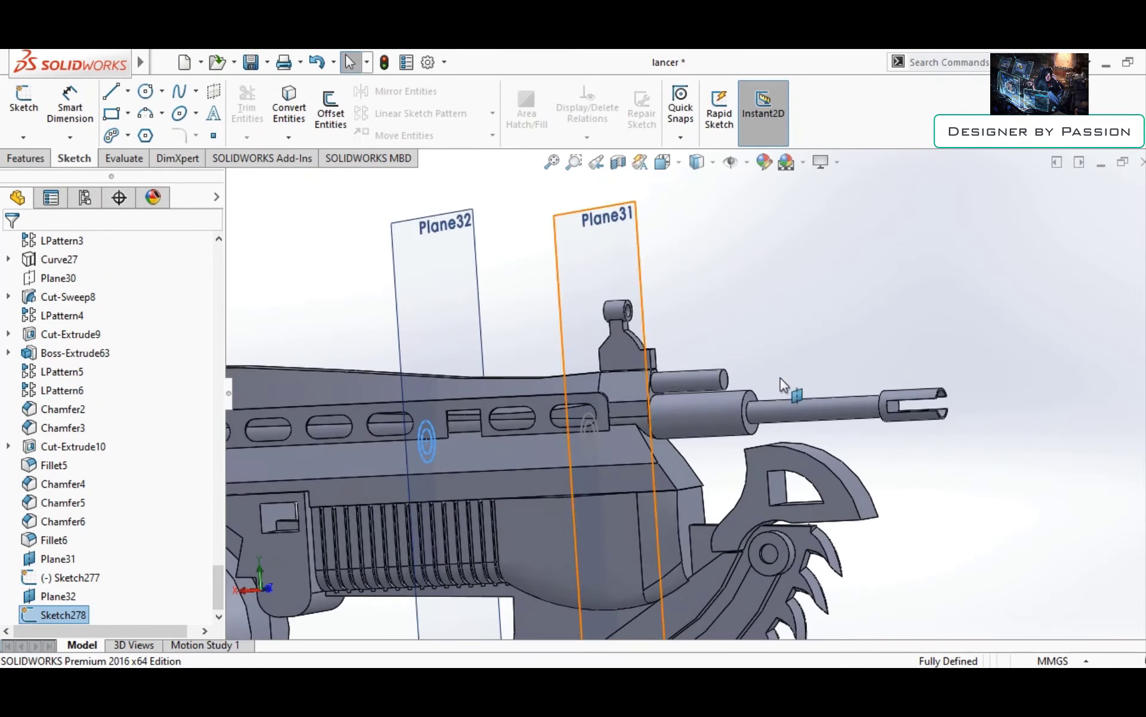
pyautogui.click(33, 159)
# Try a lofted boss between the circle profiles, then cancel the loft
pyautogui.click(158, 112)
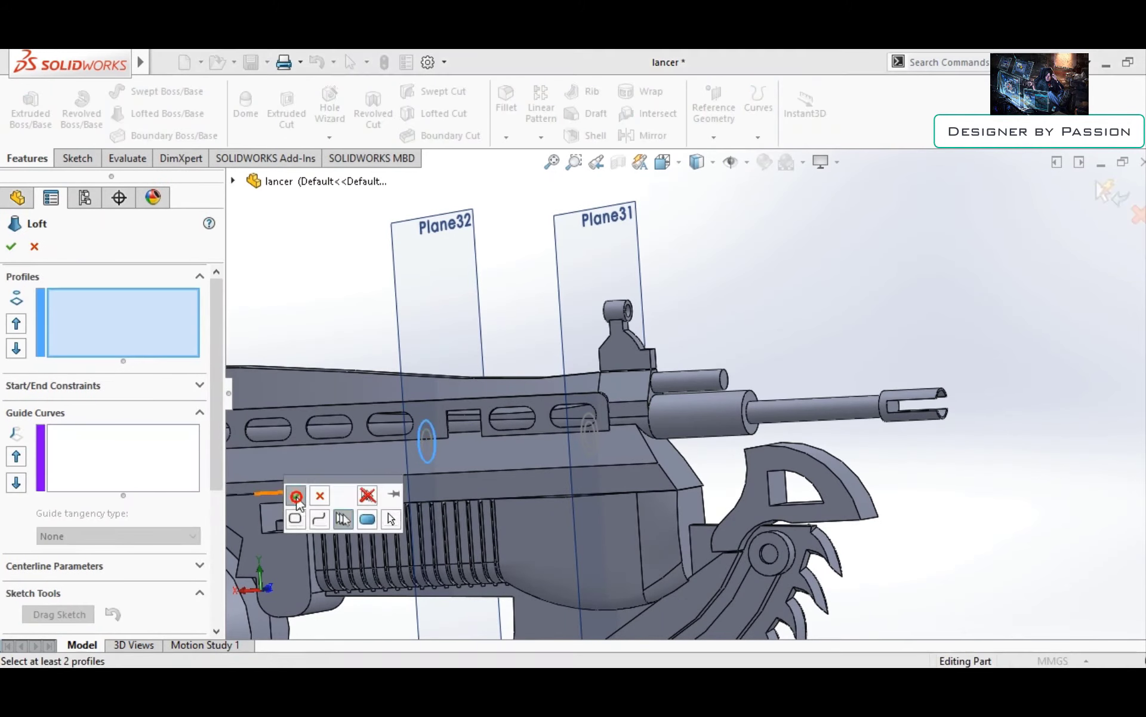
pyautogui.click(297, 496)
pyautogui.click(427, 442)
pyautogui.click(589, 429)
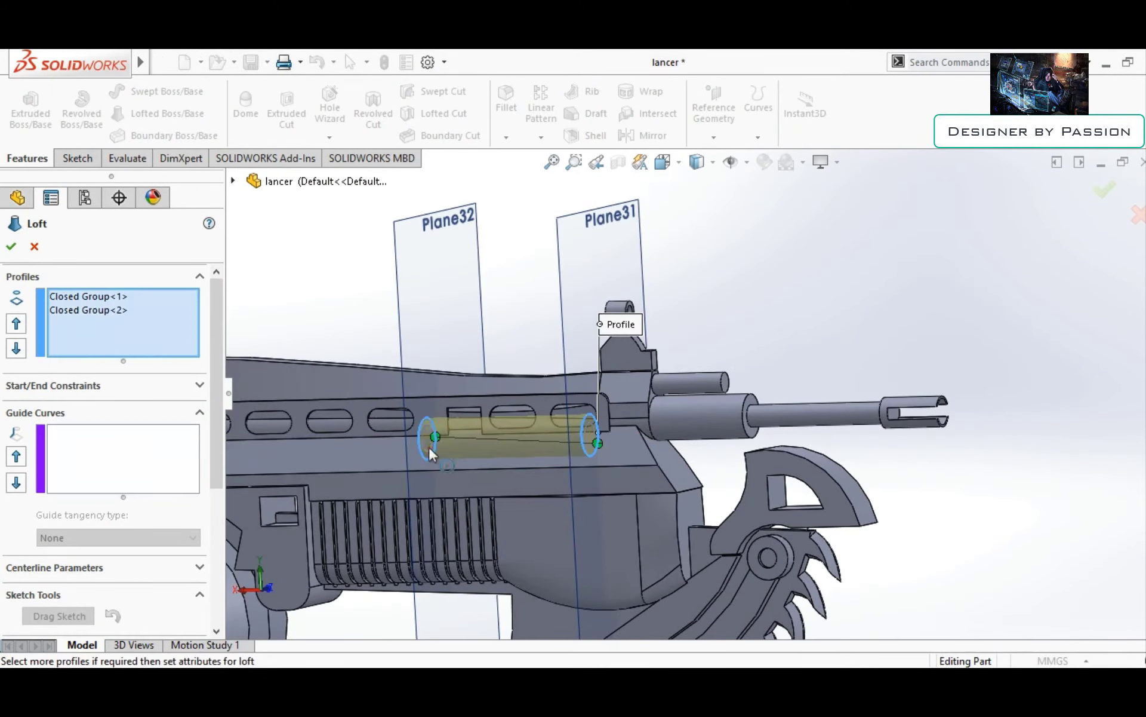
pyautogui.click(592, 435)
pyautogui.click(545, 468)
pyautogui.moveTo(545, 468); pyautogui.dragTo(554, 406, button='middle')
pyautogui.scroll(-5, 554, 406)
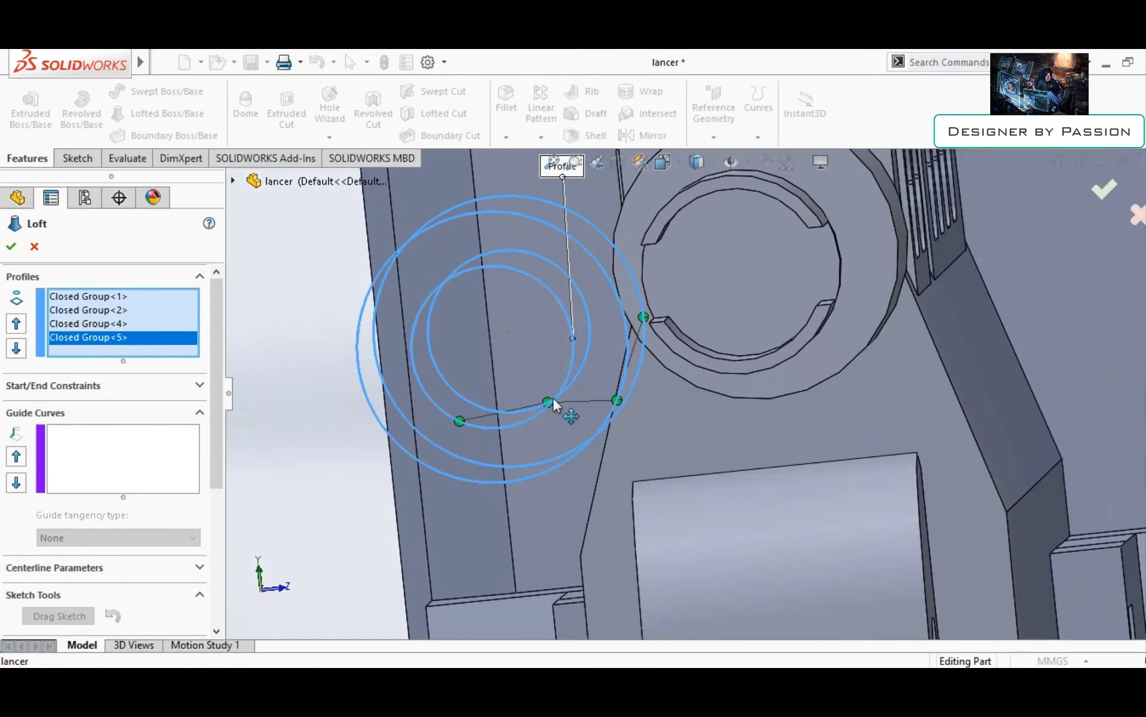
pyautogui.scroll(5, 895, 459)
pyautogui.scroll(-4, 890, 475)
pyautogui.scroll(-3, 784, 432)
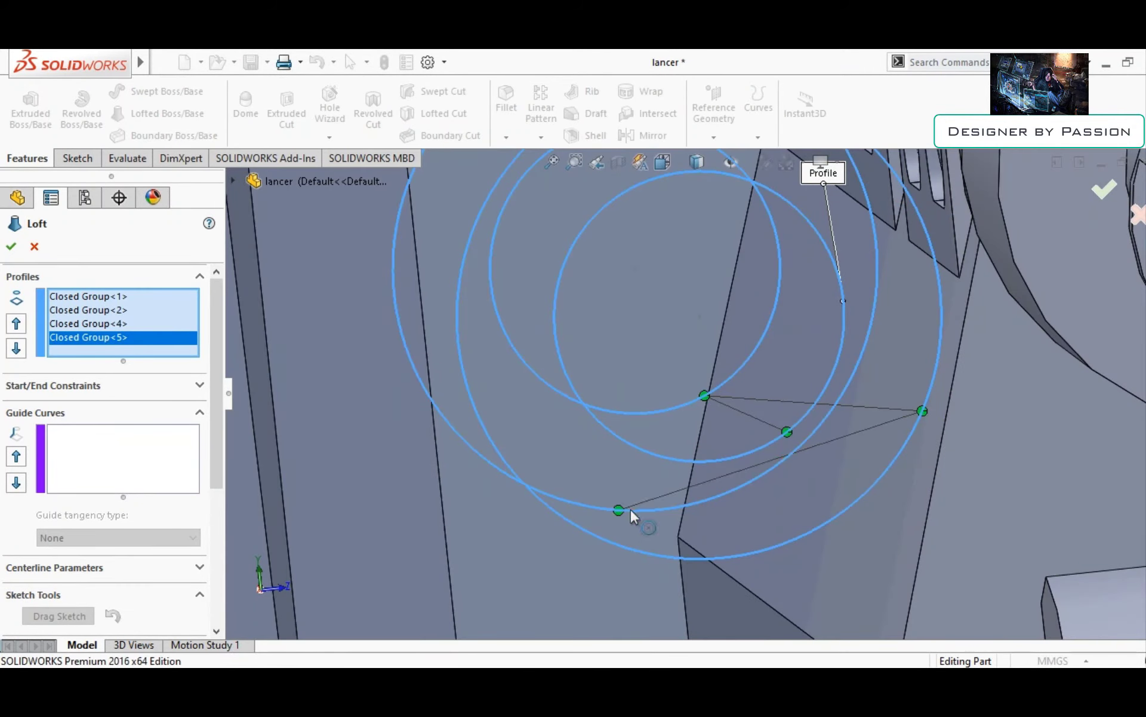
pyautogui.press('Escape')
pyautogui.scroll(5, 776, 418)
pyautogui.scroll(3, 876, 400)
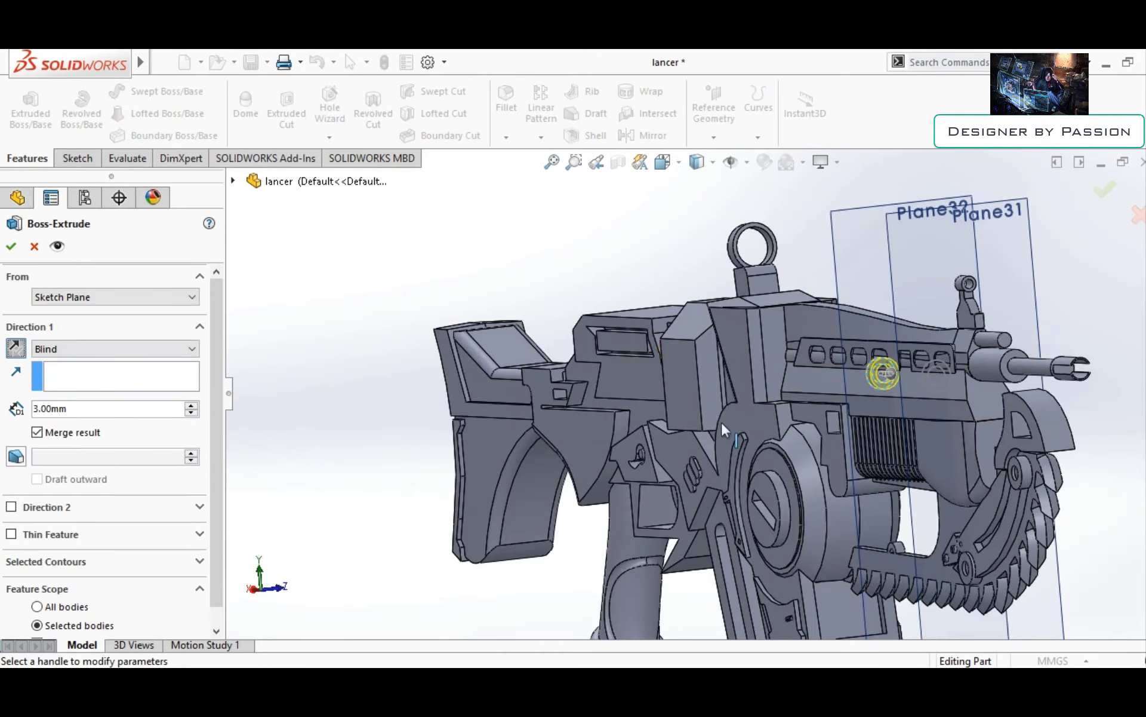
# Extrude both circle contours as a blind, draft-free cylinder in both directions (Boss-Extrude65)
pyautogui.click(114, 348)
pyautogui.click(115, 348)
pyautogui.scroll(2, 1054, 377)
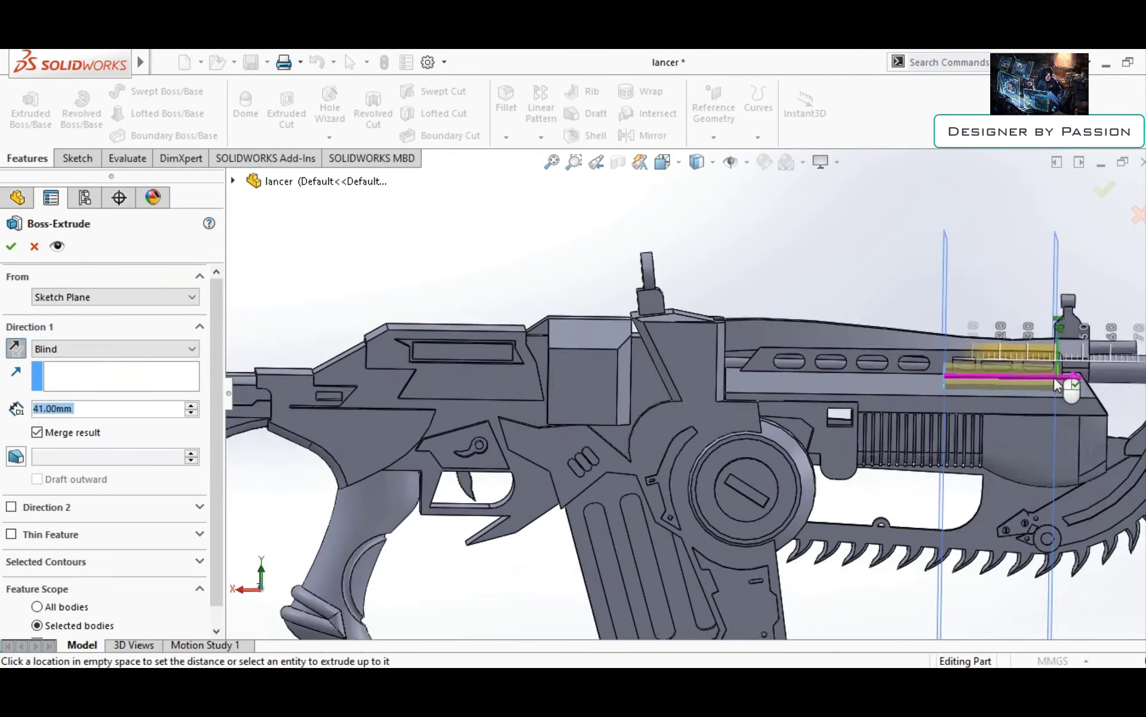
pyautogui.moveTo(1055, 377); pyautogui.dragTo(988, 398)
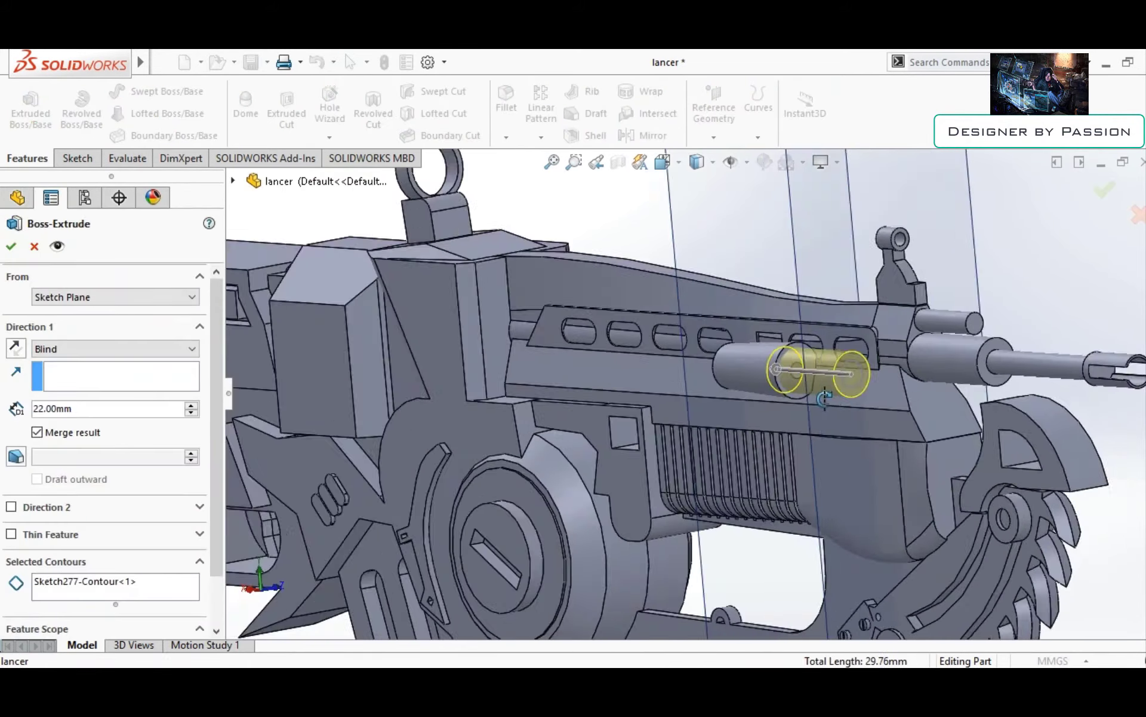
pyautogui.moveTo(824, 399); pyautogui.dragTo(524, 404, button='middle')
pyautogui.click(926, 436)
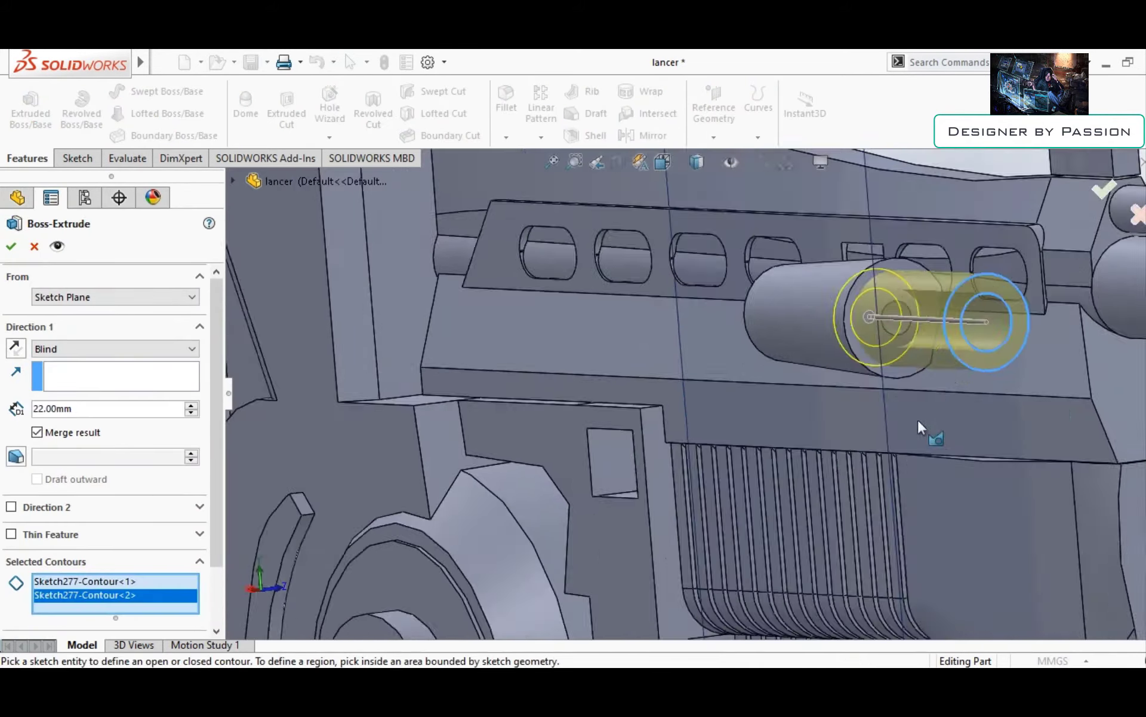
pyautogui.moveTo(926, 436); pyautogui.dragTo(858, 401, button='middle')
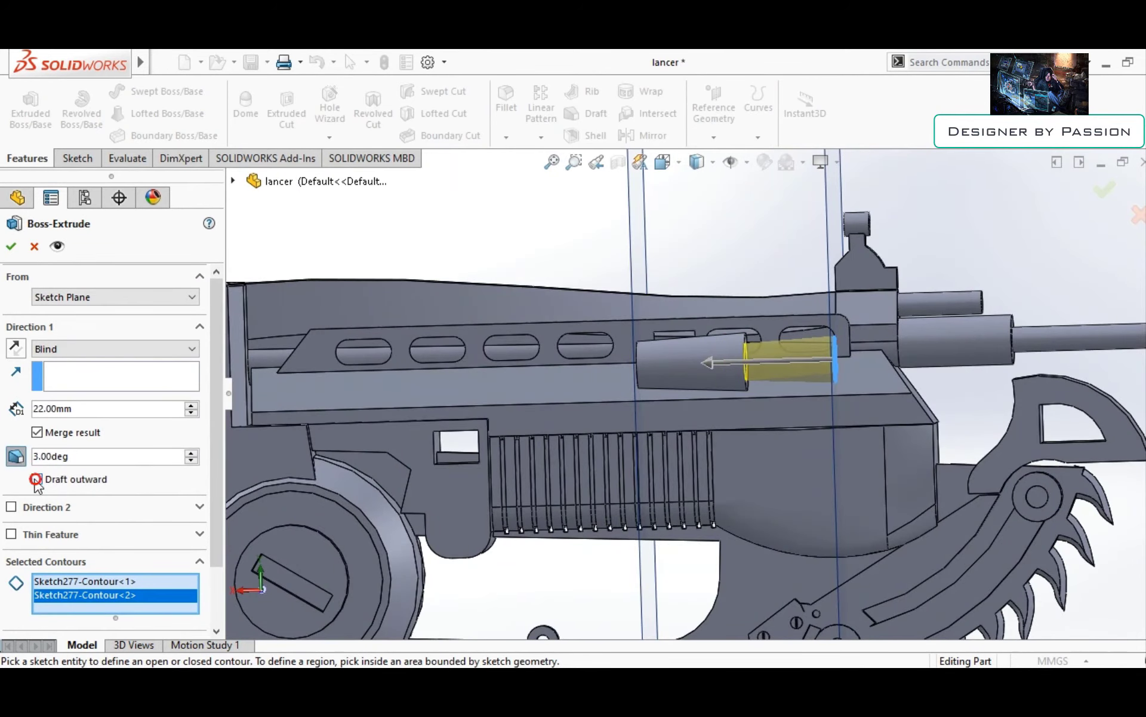
pyautogui.click(17, 456)
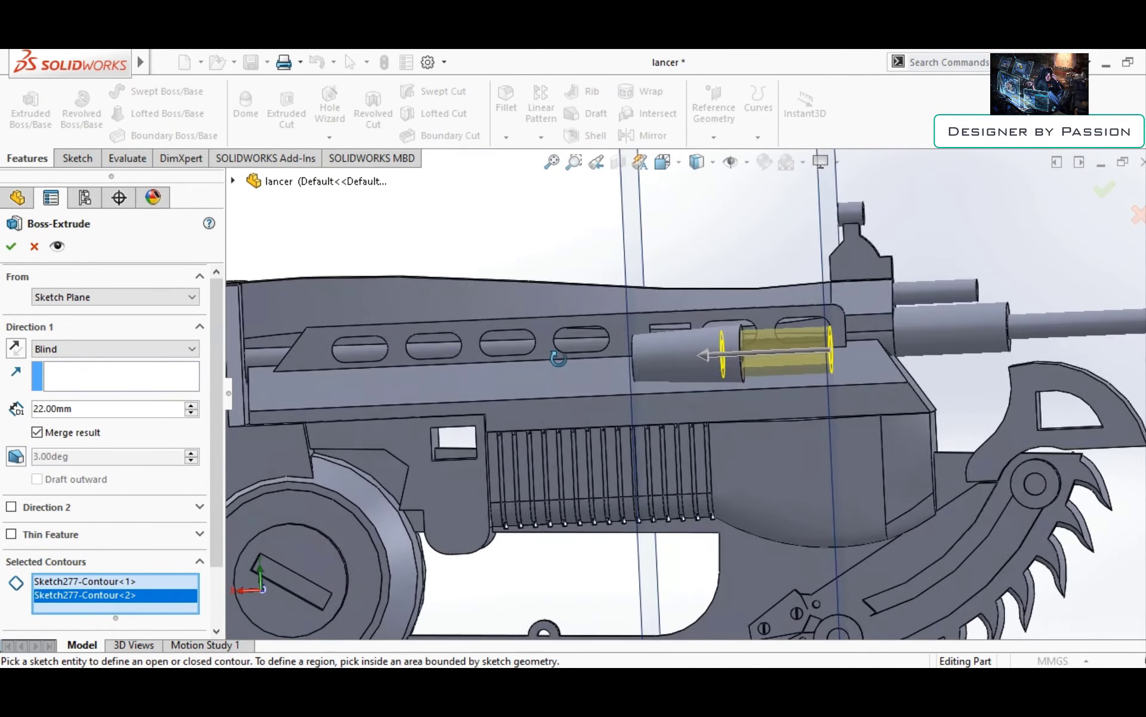
pyautogui.click(198, 507)
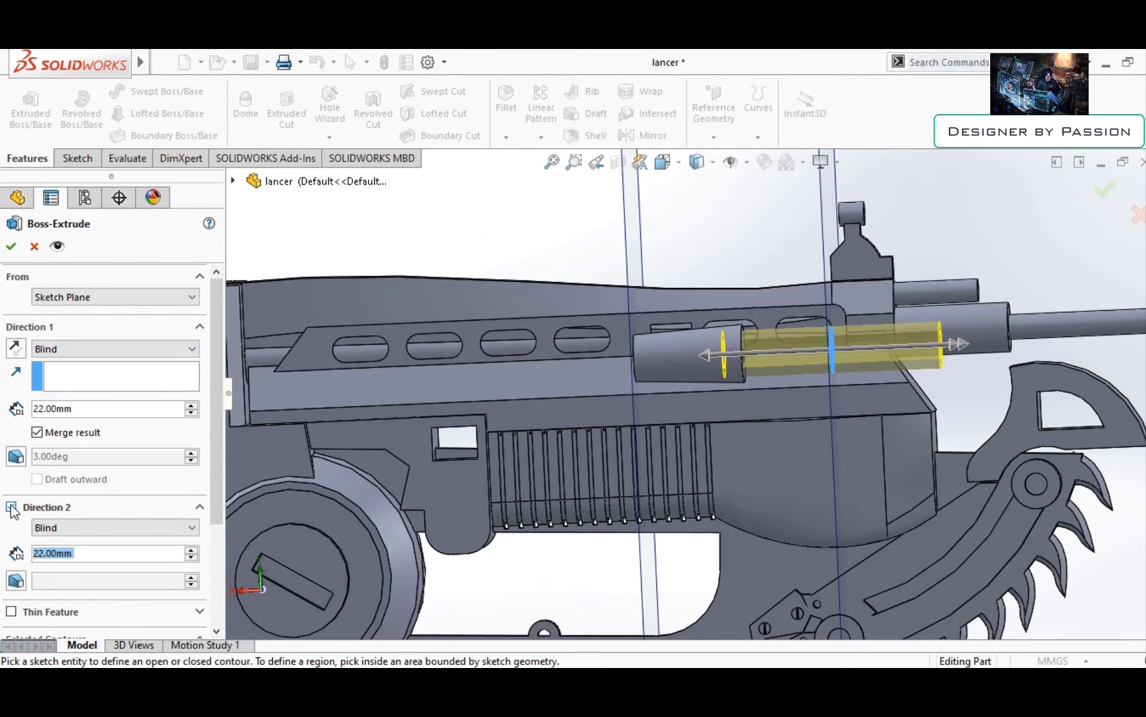
pyautogui.press('Return')
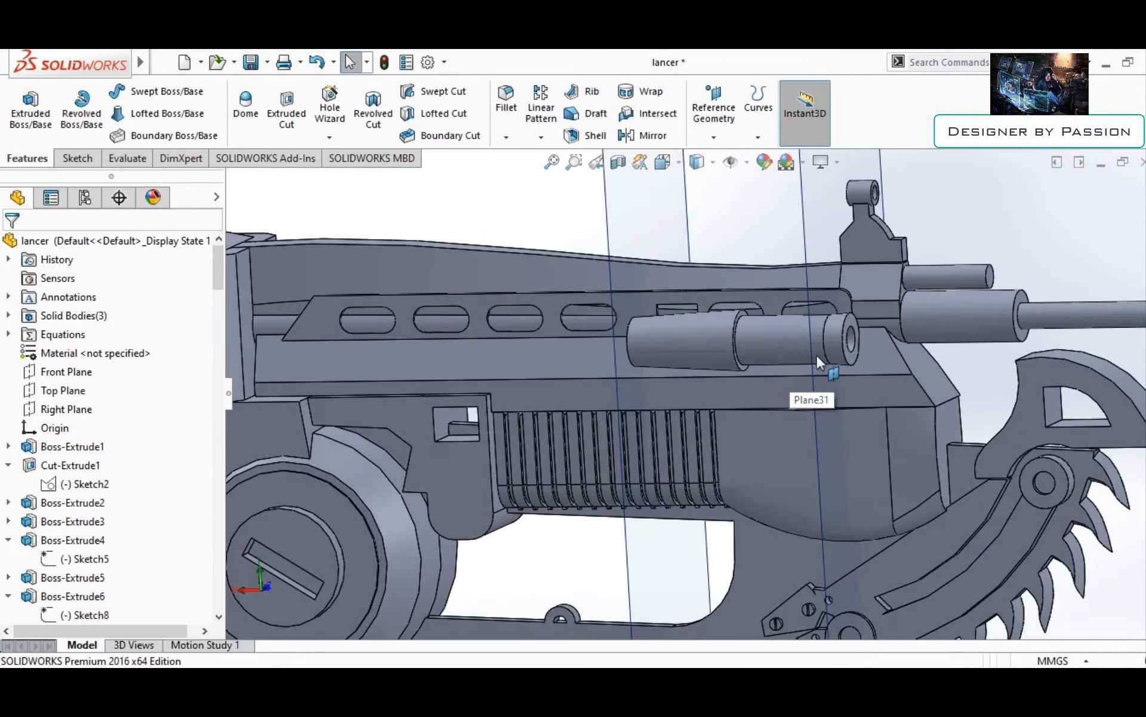
# Lengthen the tapered torch body Boss-Extrude64 to a 37mm depth
pyautogui.click(60, 282)
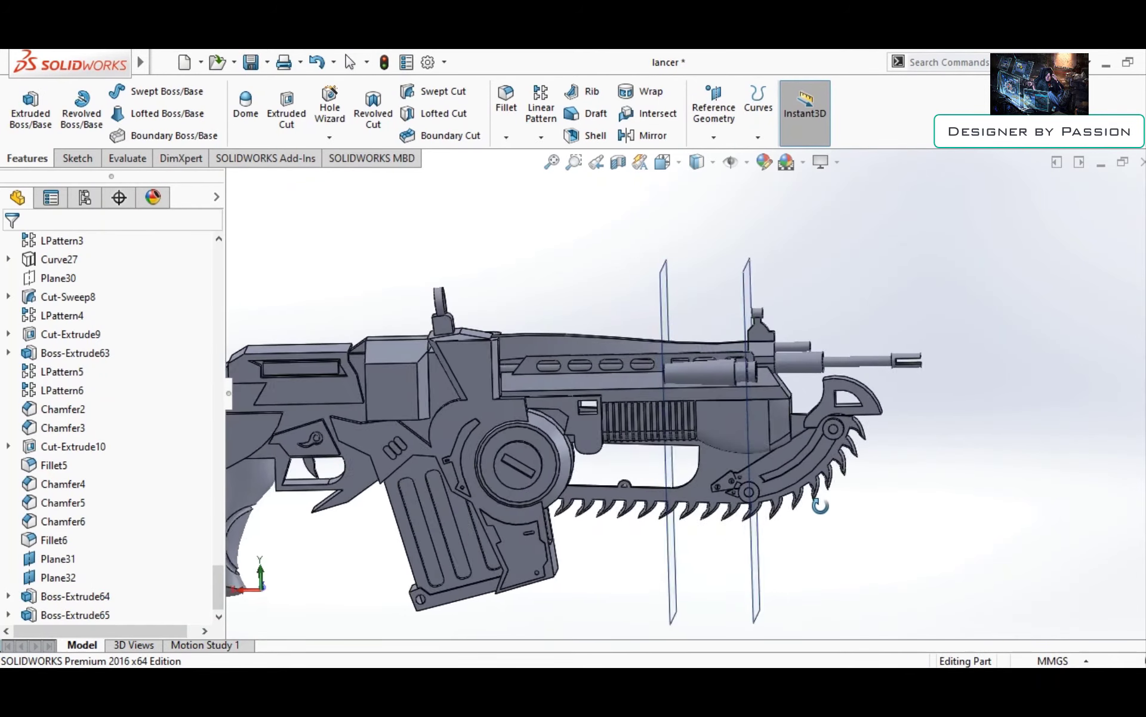
pyautogui.moveTo(820, 505); pyautogui.dragTo(725, 357, button='middle')
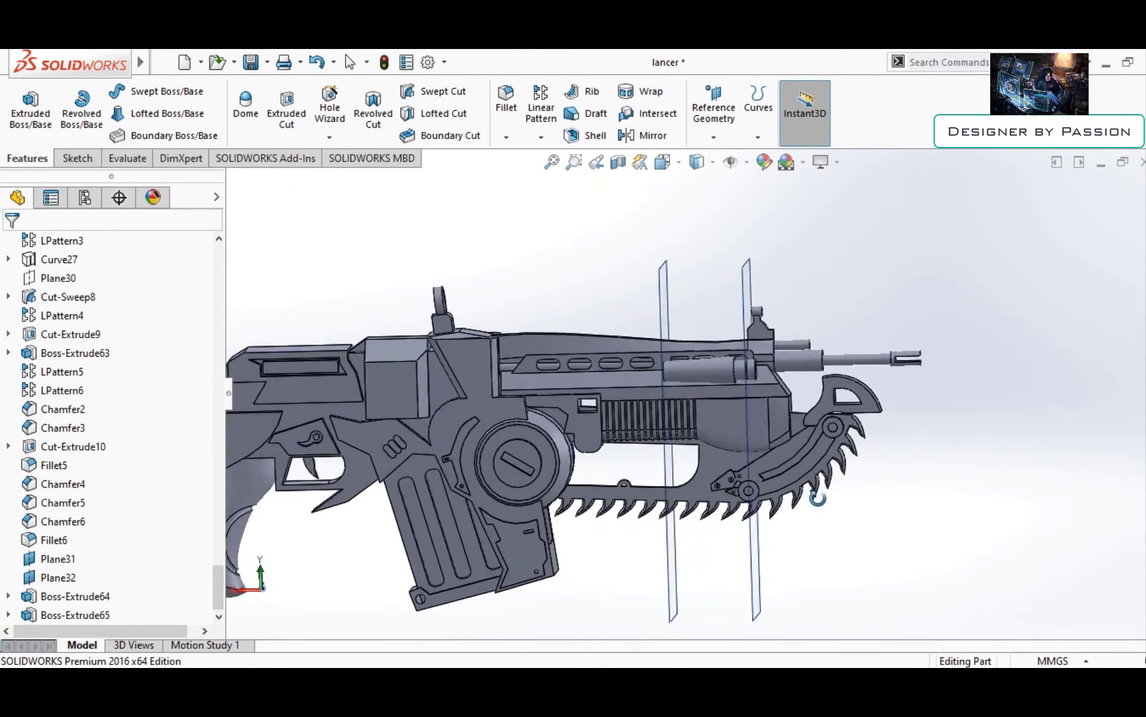
pyautogui.scroll(-5, 725, 357)
pyautogui.click(71, 600)
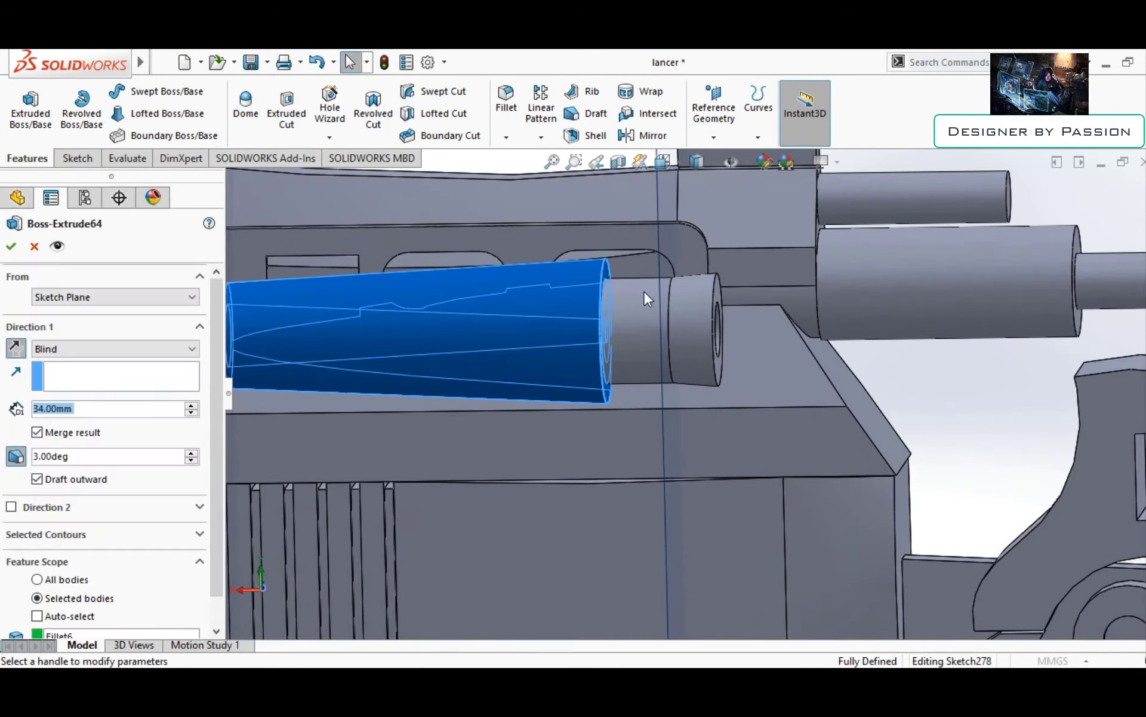
pyautogui.moveTo(629, 325); pyautogui.dragTo(638, 327)
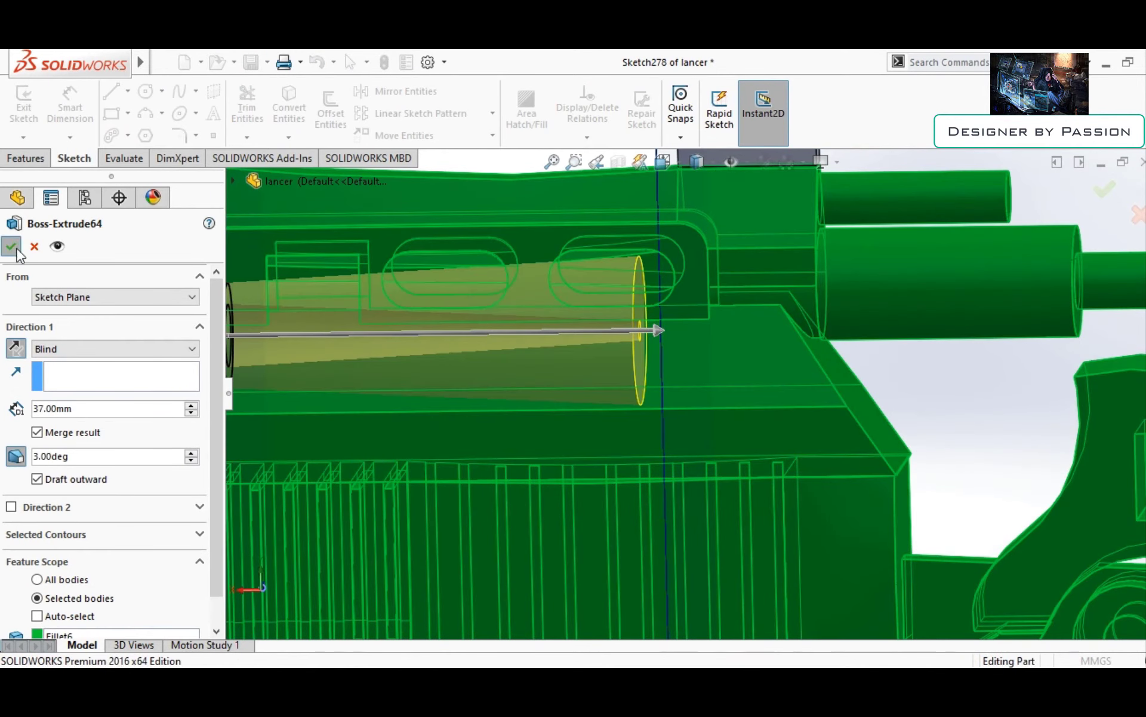
pyautogui.click(18, 255)
pyautogui.scroll(5, 847, 529)
pyautogui.moveTo(847, 530); pyautogui.dragTo(725, 412, button='middle')
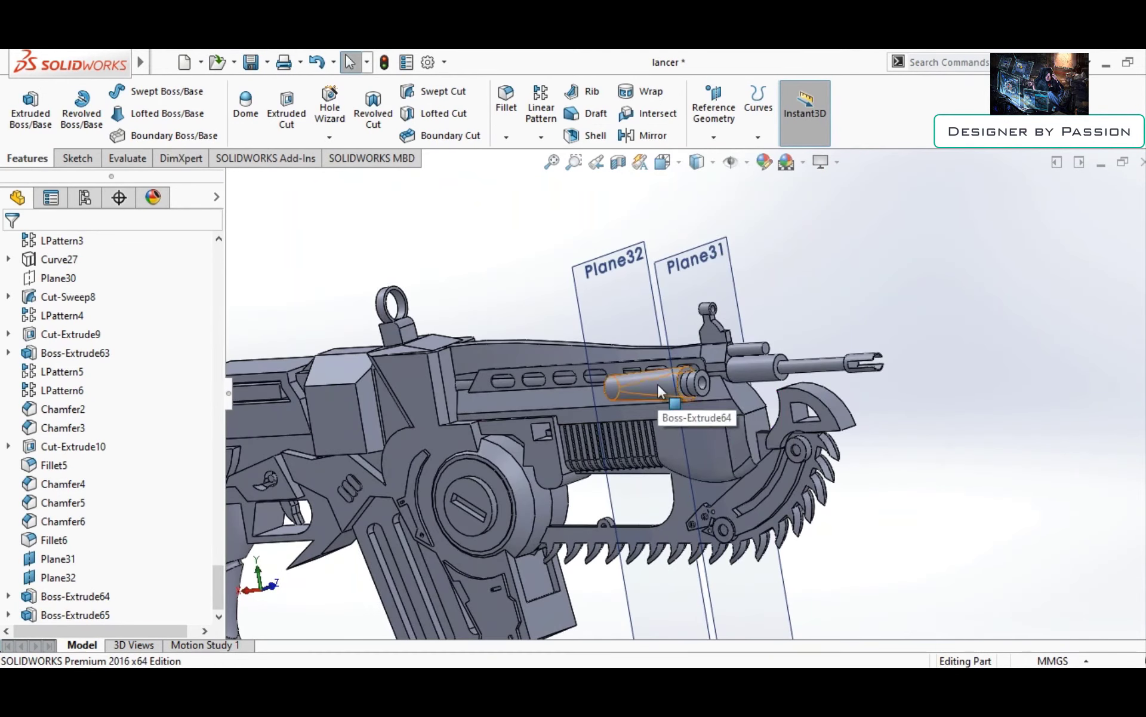
# Start a new sketch on the Front Plane over the torch body
pyautogui.click(658, 385)
pyautogui.click(696, 195)
pyautogui.rightClick(729, 269)
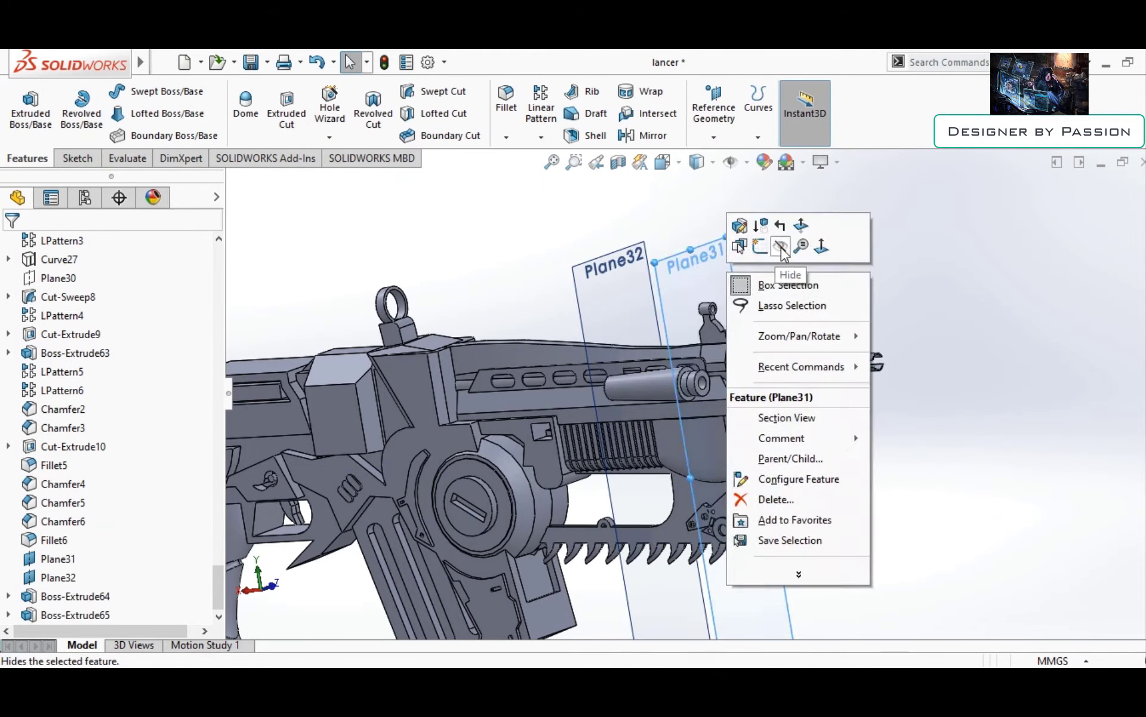
pyautogui.scroll(3, 657, 370)
pyautogui.scroll(4, 657, 370)
pyautogui.rightClick(667, 382)
pyautogui.press('Escape')
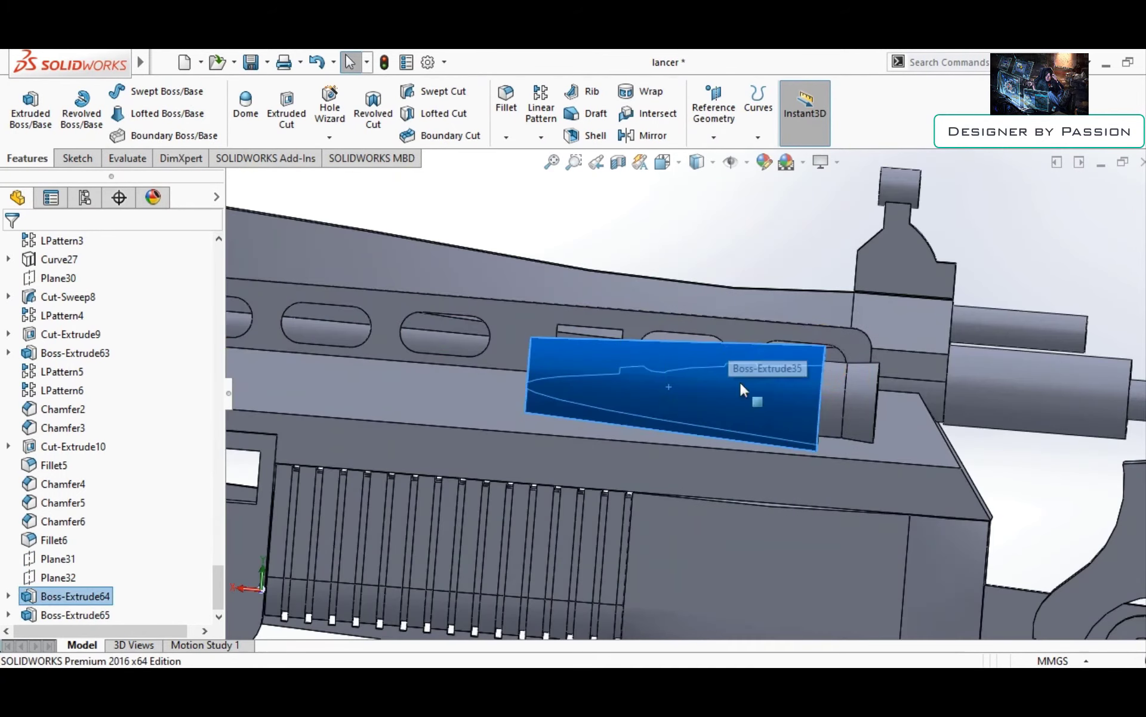
pyautogui.scroll(3, 717, 388)
pyautogui.click(90, 356)
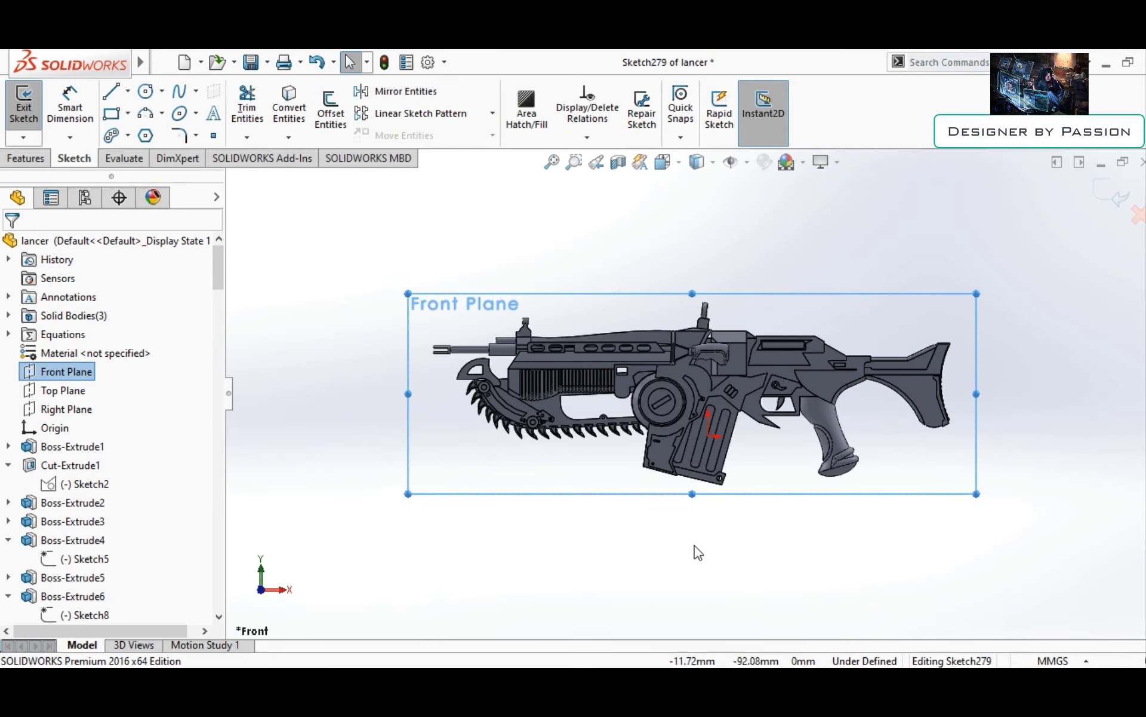
# Draw line outlines across the torch body, then power-trim away the lower profile
pyautogui.press('l')
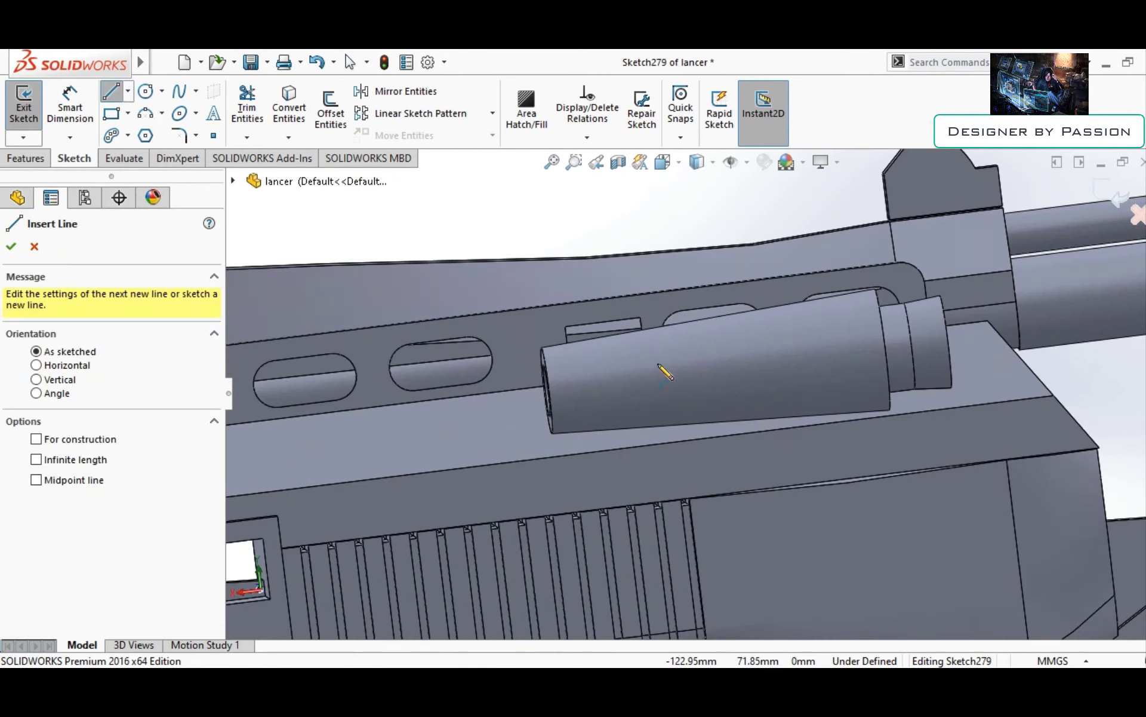
pyautogui.click(660, 385)
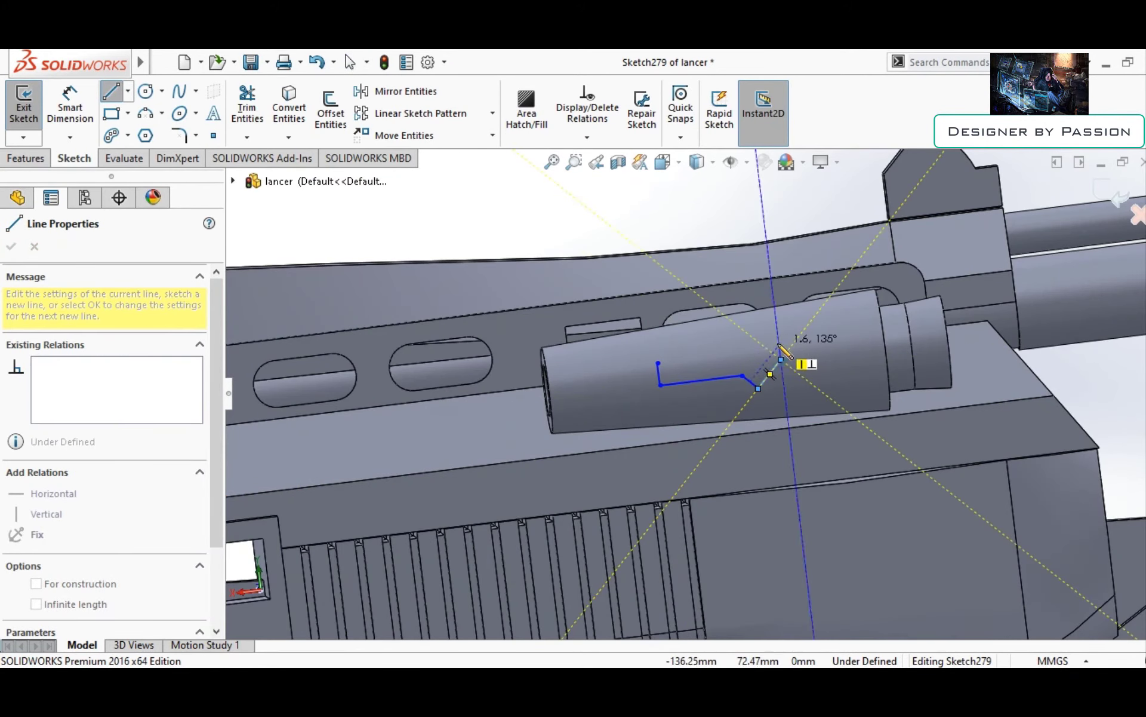
pyautogui.click(659, 362)
pyautogui.scroll(-2, 657, 354)
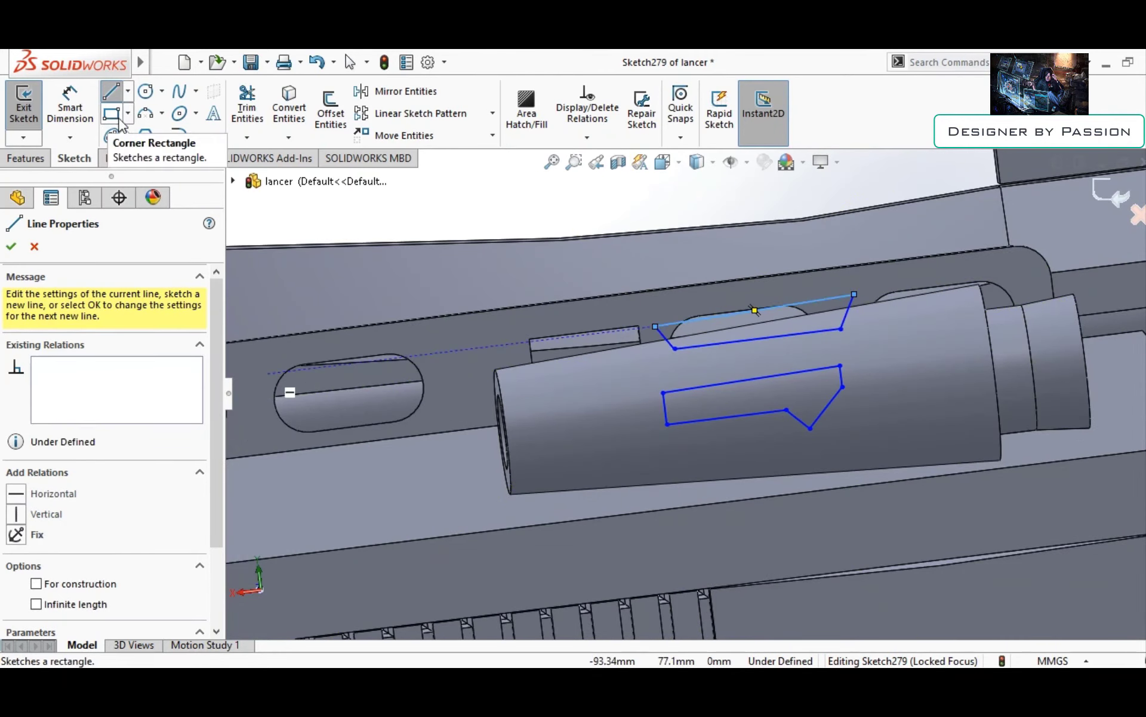
pyautogui.click(10, 246)
pyautogui.click(247, 110)
pyautogui.moveTo(656, 406); pyautogui.dragTo(818, 412)
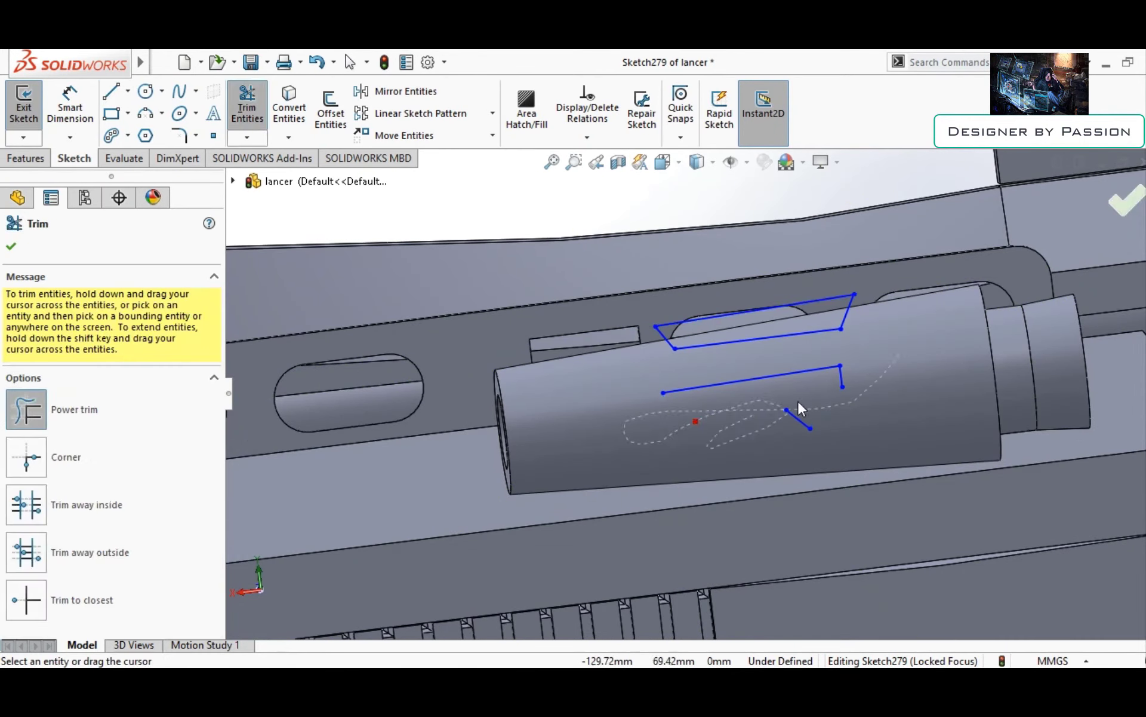
# Extrude Sketch279's two outlines 12 mm into thin fins, creating Boss-Extrude66
pyautogui.click(111, 91)
pyautogui.click(682, 496)
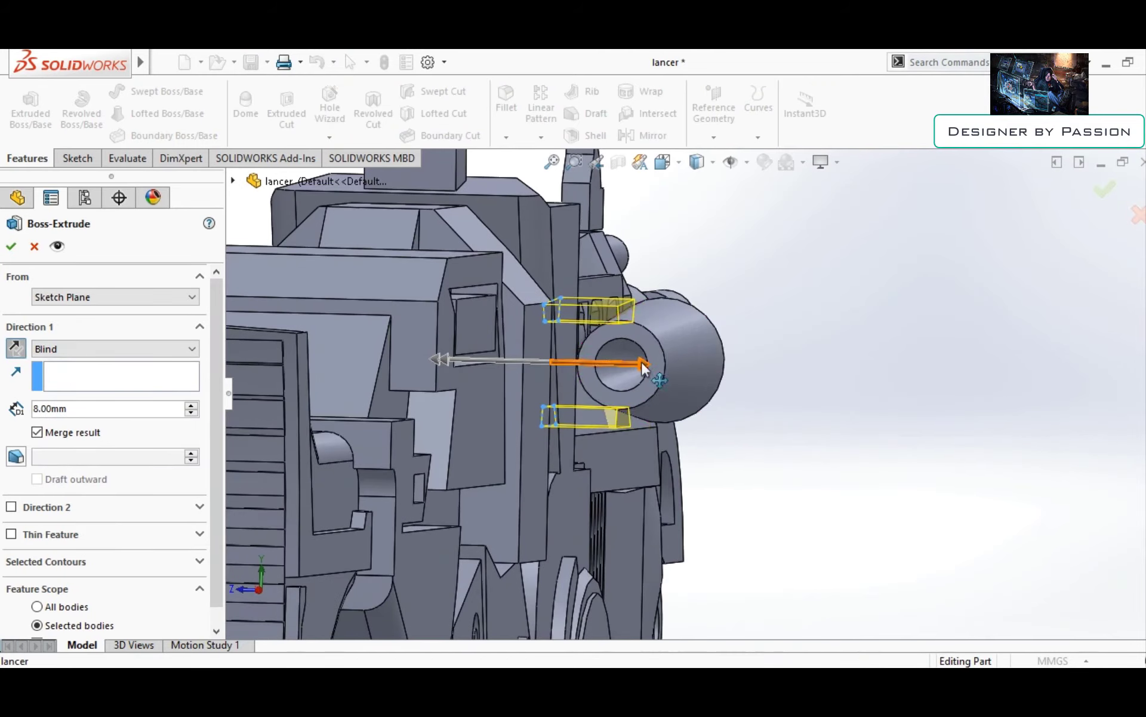
pyautogui.moveTo(645, 342); pyautogui.dragTo(672, 369, button='middle')
pyautogui.write('12')
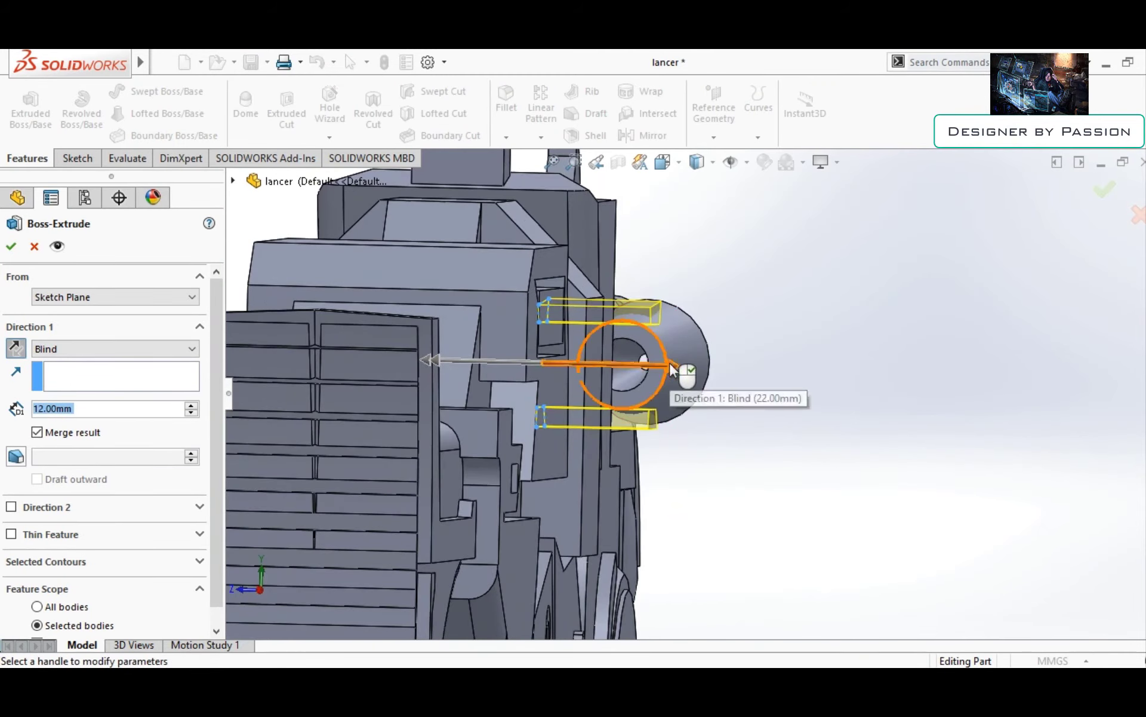
pyautogui.press('Return')
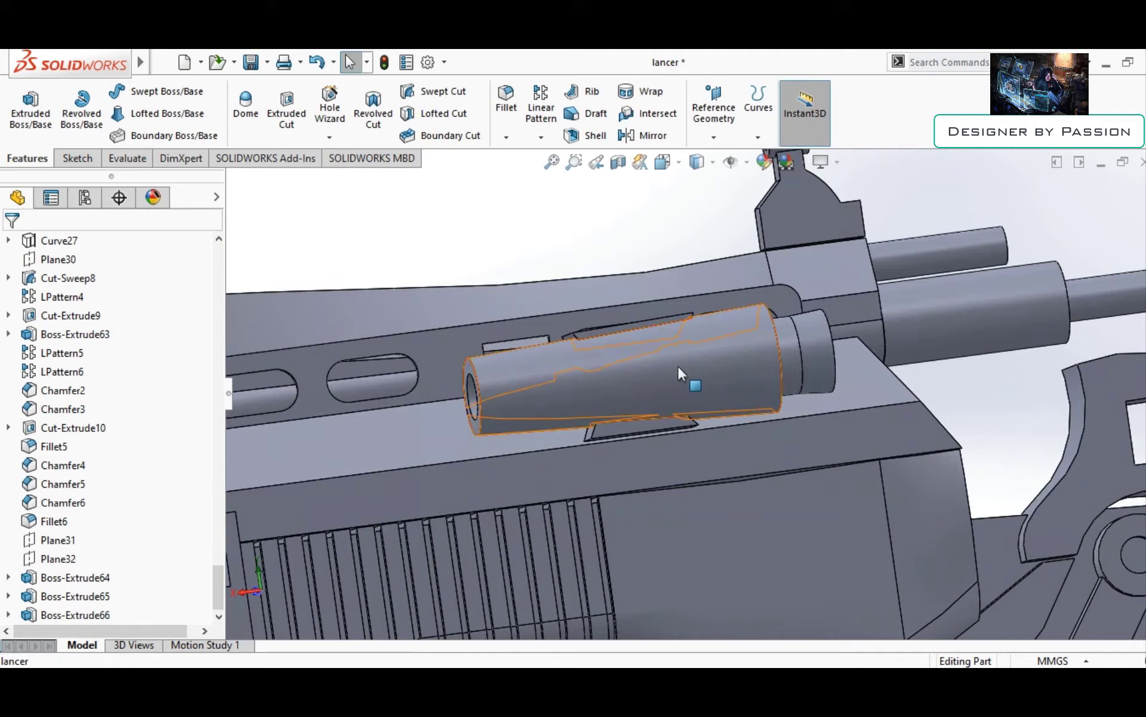
pyautogui.moveTo(741, 396)
pyautogui.mouseDown(button='middle')
pyautogui.moveTo(775, 507)
pyautogui.moveTo(568, 550)
pyautogui.mouseUp(button='middle')
pyautogui.scroll(-3, 706, 388)
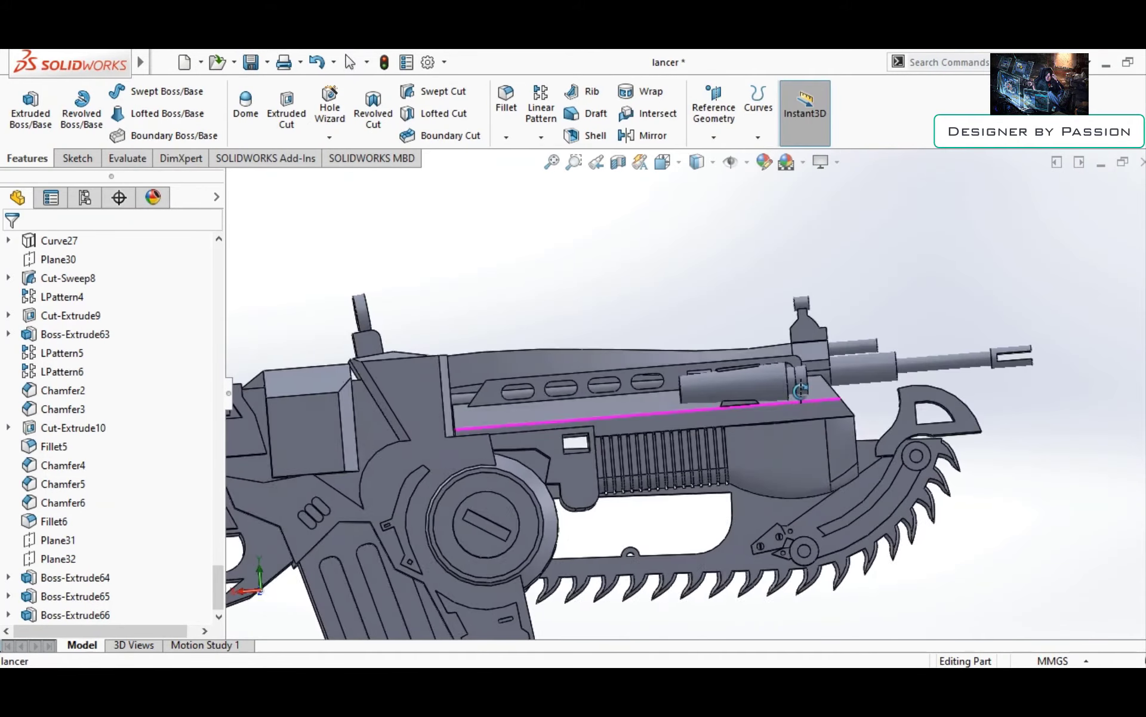
pyautogui.scroll(-3, 705, 388)
pyautogui.scroll(15, 90, 370)
pyautogui.scroll(10, 56, 367)
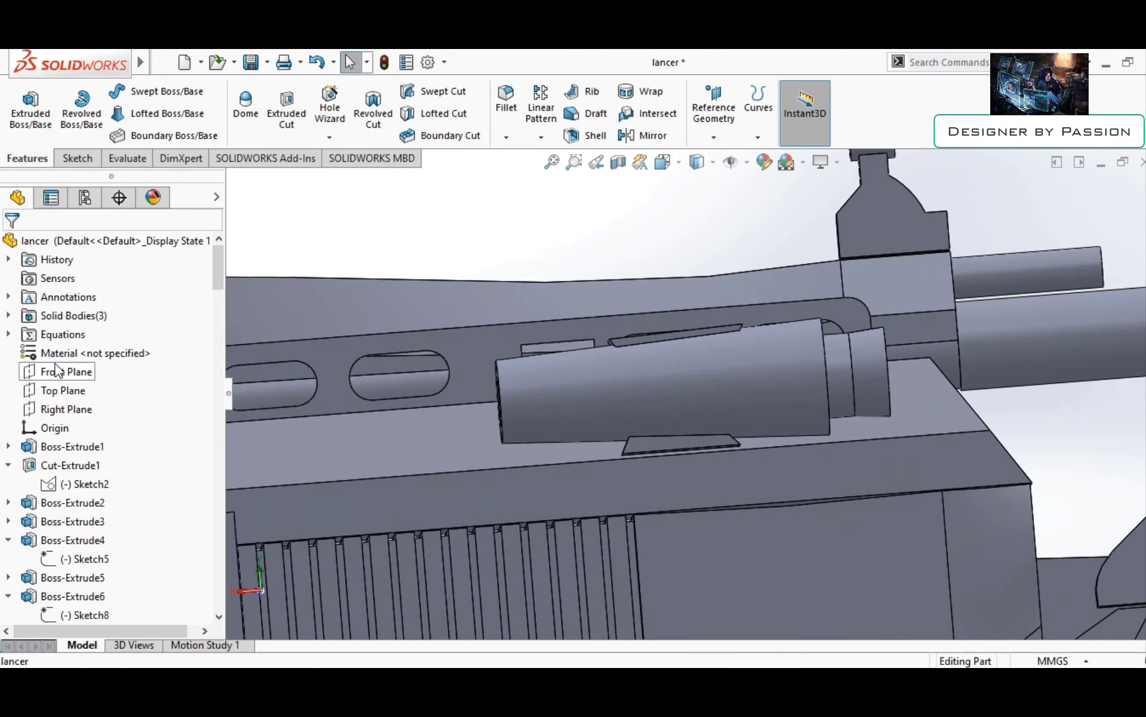
# Sketch a center rectangle and end circles on the Front Plane, trimming the inner arc
pyautogui.click(88, 374)
pyautogui.click(113, 336)
pyautogui.rightClick(88, 374)
pyautogui.press('Escape')
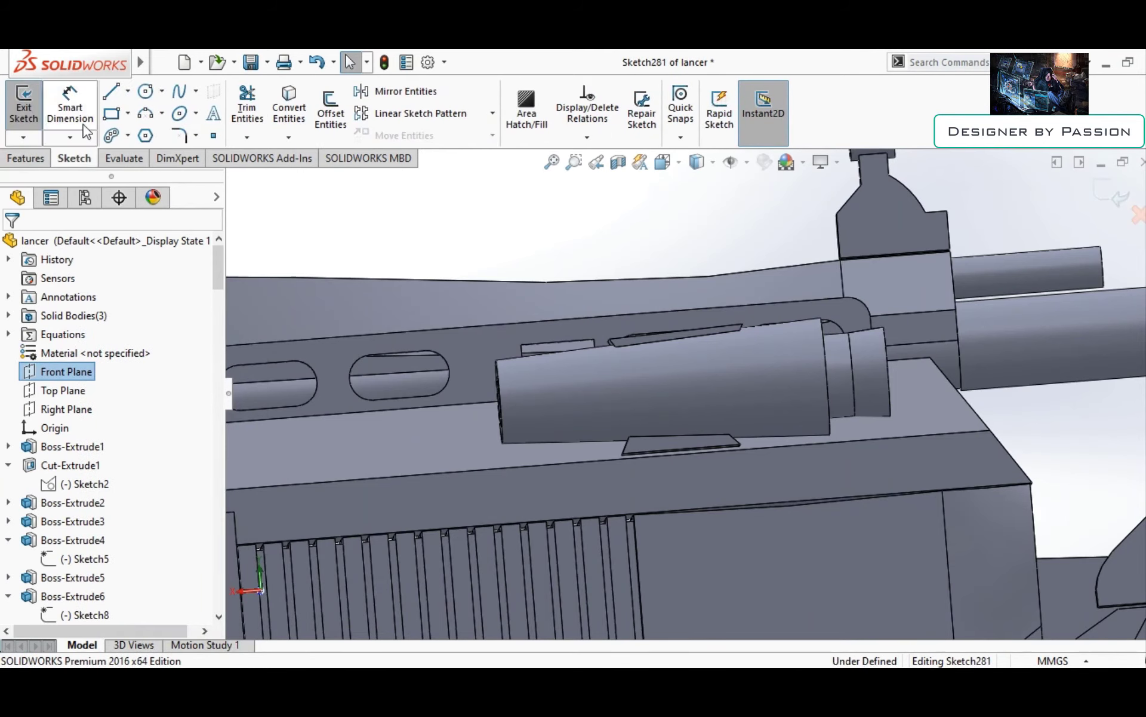
pyautogui.click(134, 156)
pyautogui.moveTo(602, 389); pyautogui.dragTo(768, 385)
pyautogui.scroll(3, 693, 385)
pyautogui.scroll(3, 699, 389)
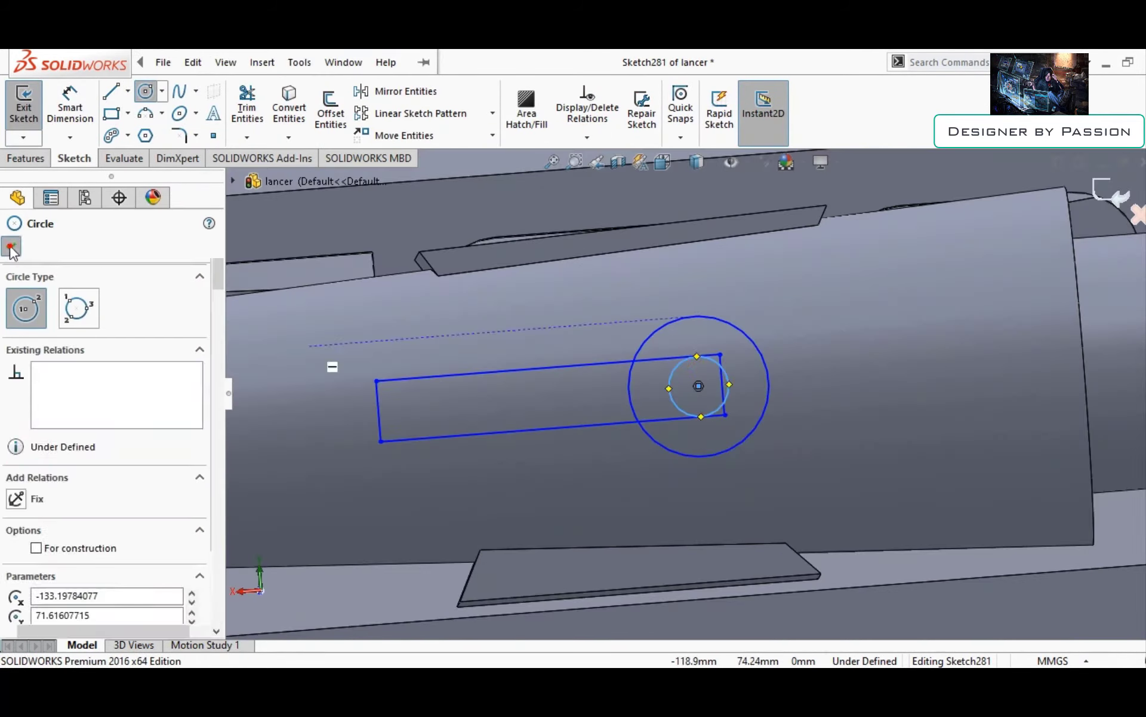
pyautogui.moveTo(699, 386); pyautogui.dragTo(728, 386)
pyautogui.click(247, 107)
pyautogui.moveTo(667, 339); pyautogui.dragTo(655, 418)
pyautogui.scroll(3, 716, 396)
pyautogui.scroll(-10, 952, 312)
# Extrude the ring-and-bar sketch 17 mm with a 3° draft, creating Boss-Extrude67
pyautogui.click(27, 157)
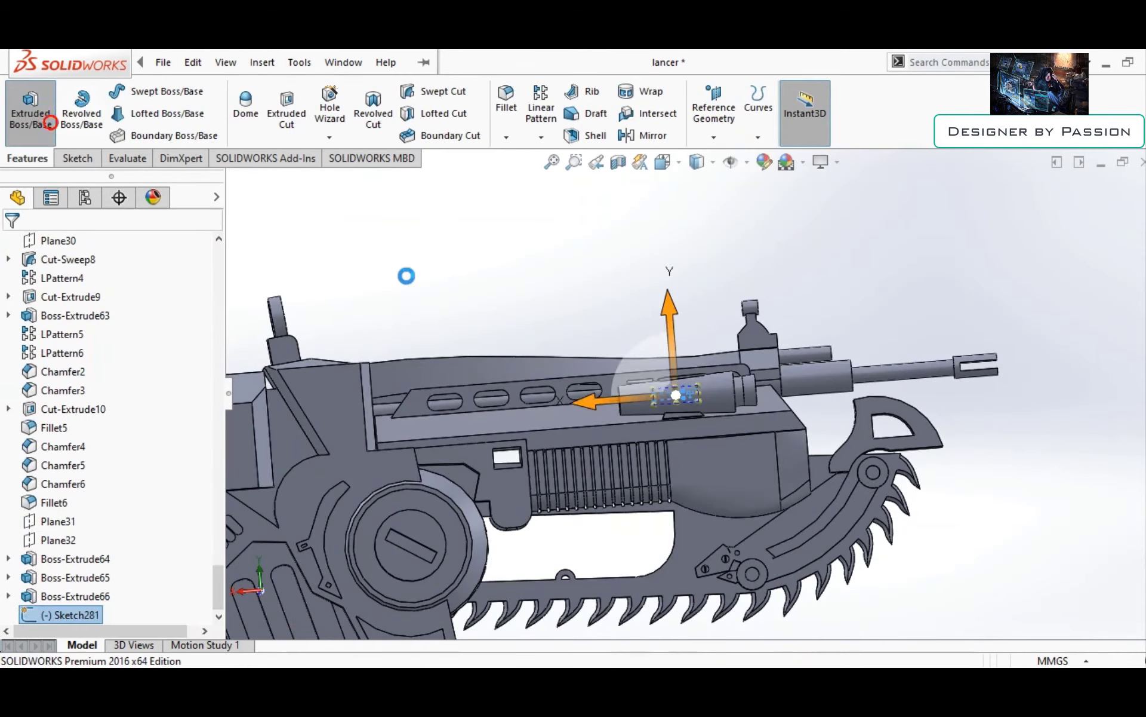
pyautogui.click(31, 108)
pyautogui.moveTo(537, 388); pyautogui.dragTo(657, 418, button='middle')
pyautogui.scroll(3, 657, 417)
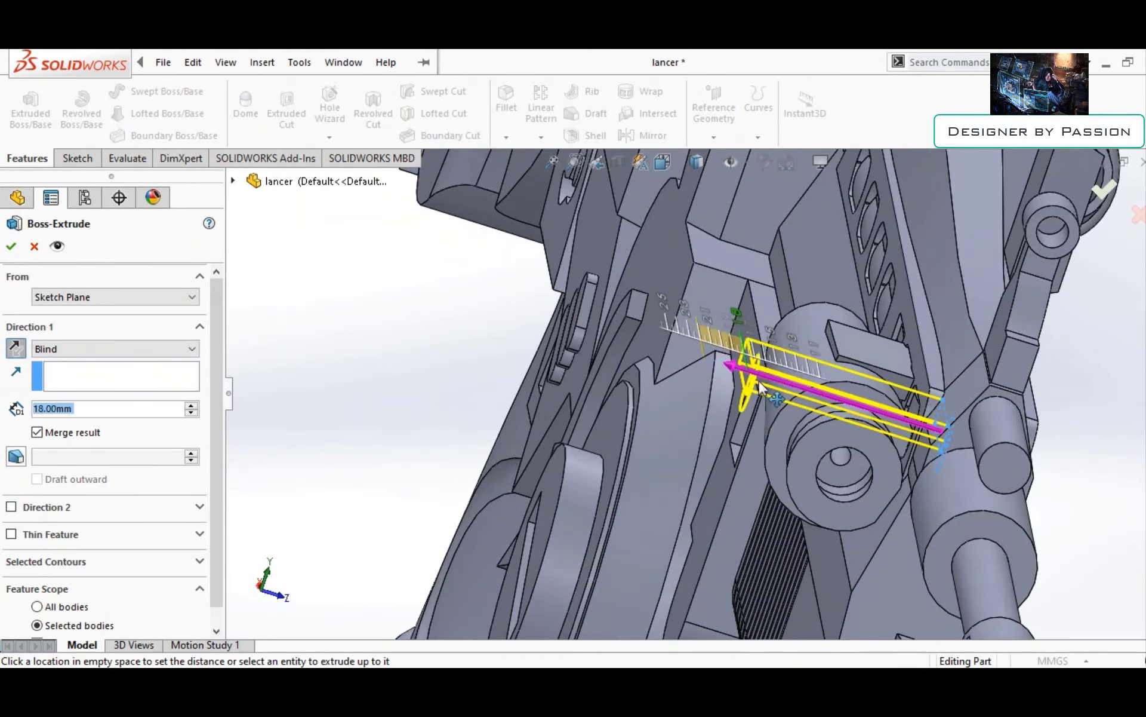
pyautogui.moveTo(686, 448); pyautogui.dragTo(740, 433)
pyautogui.moveTo(741, 433); pyautogui.dragTo(680, 519, button='middle')
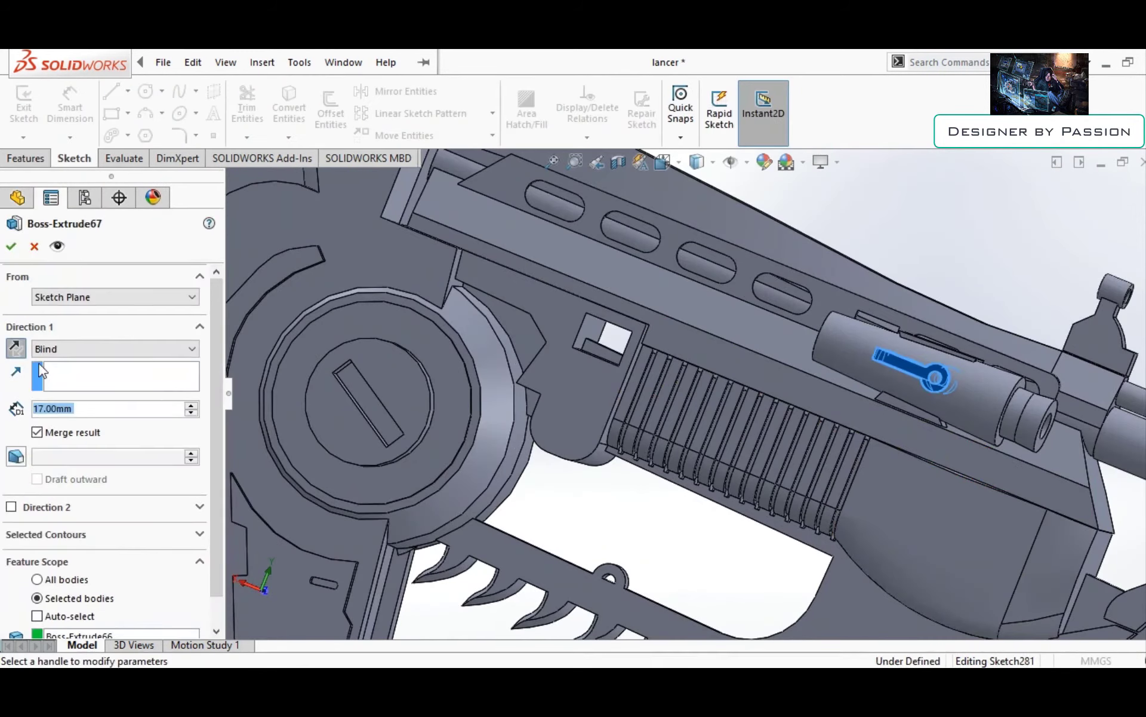
pyautogui.click(16, 456)
pyautogui.press('Return')
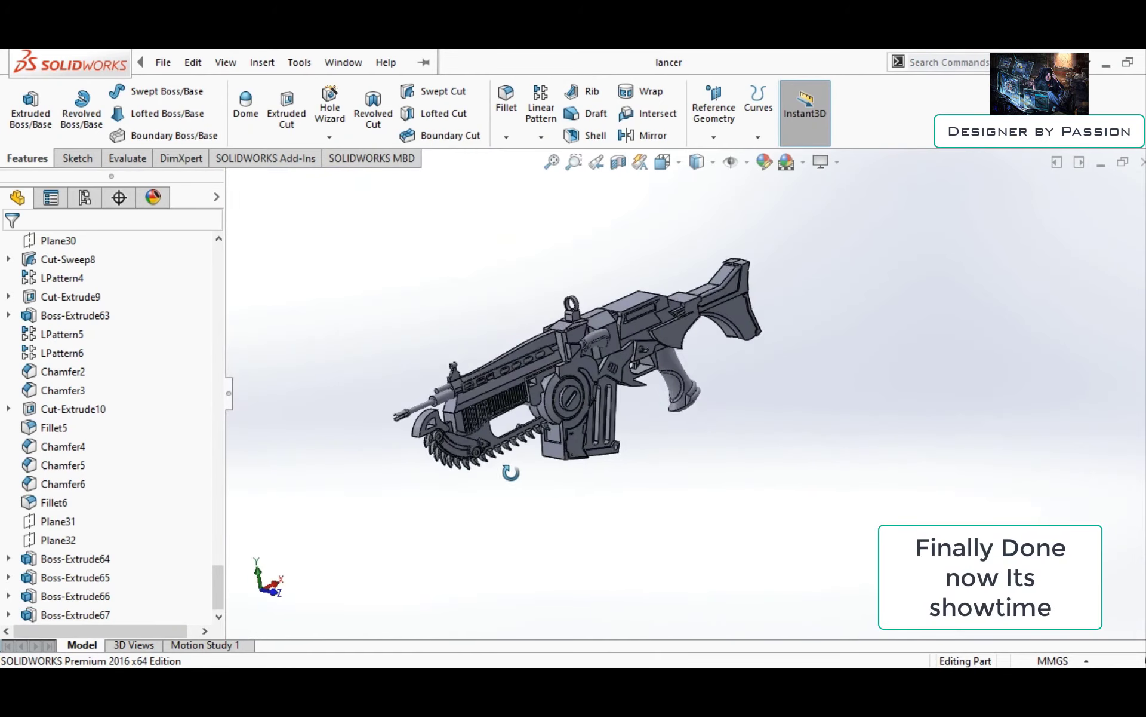
pyautogui.moveTo(570, 439)
pyautogui.mouseDown(button='middle')
pyautogui.moveTo(795, 412)
pyautogui.moveTo(891, 384)
pyautogui.moveTo(523, 421)
pyautogui.moveTo(427, 386)
pyautogui.mouseUp(button='middle')
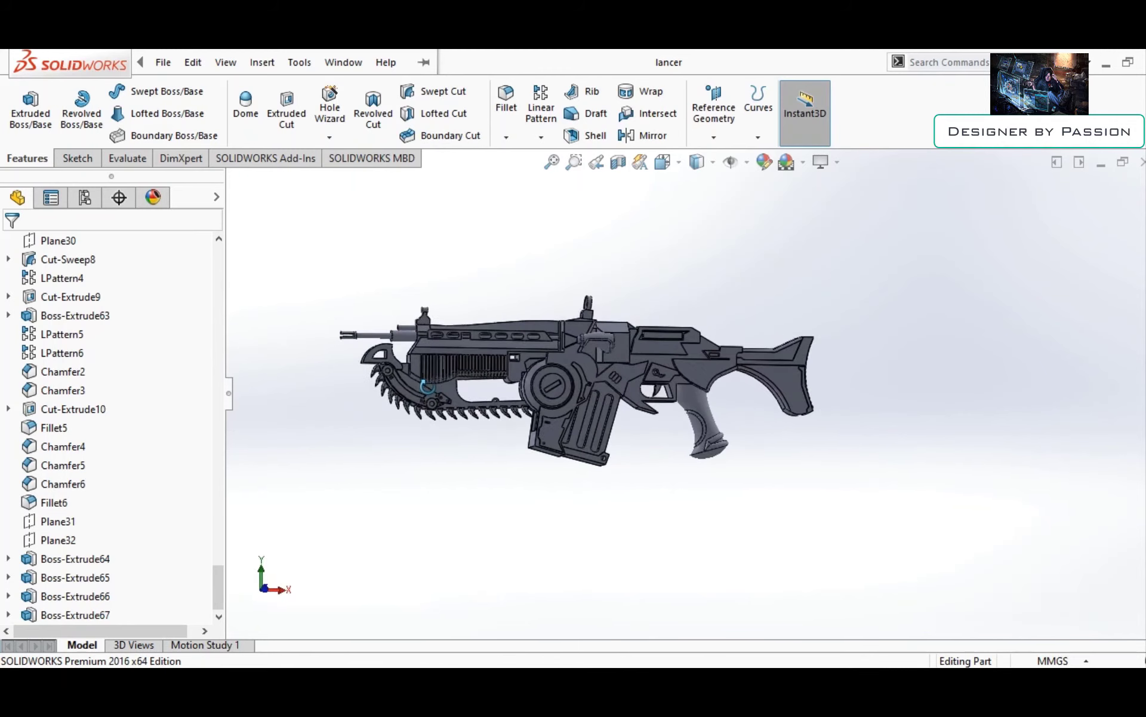
pyautogui.scroll(-2, 489, 373)
pyautogui.scroll(-1, 525, 355)
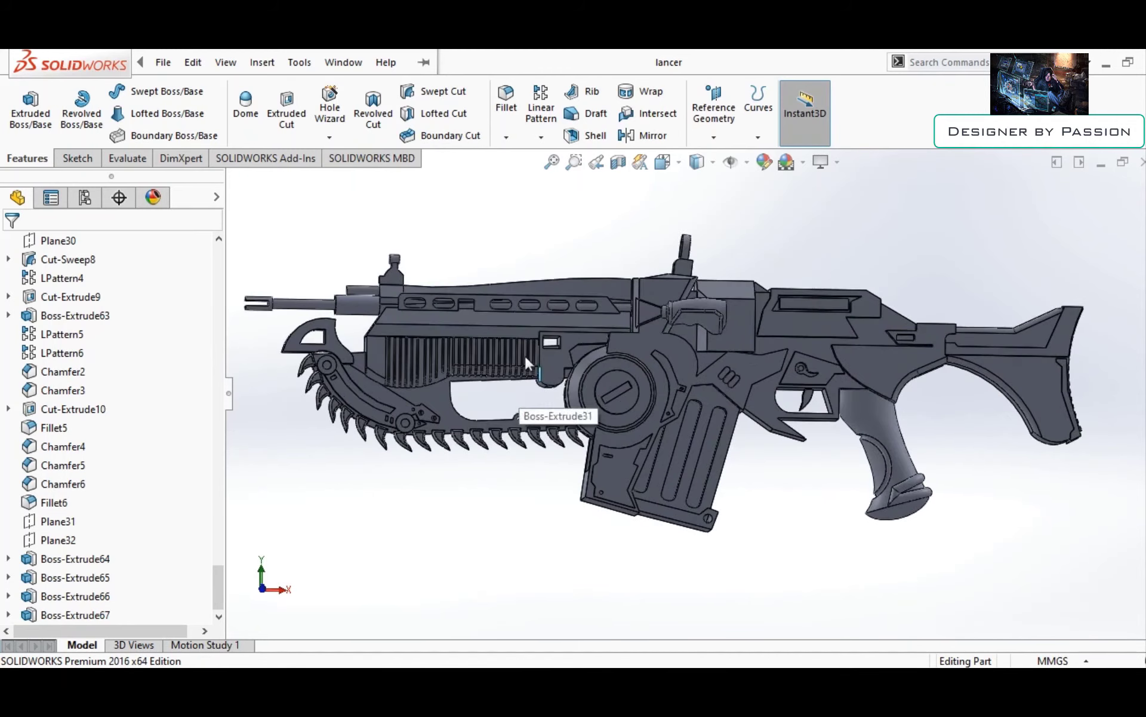
pyautogui.scroll(-3, 530, 355)
pyautogui.scroll(3, 772, 342)
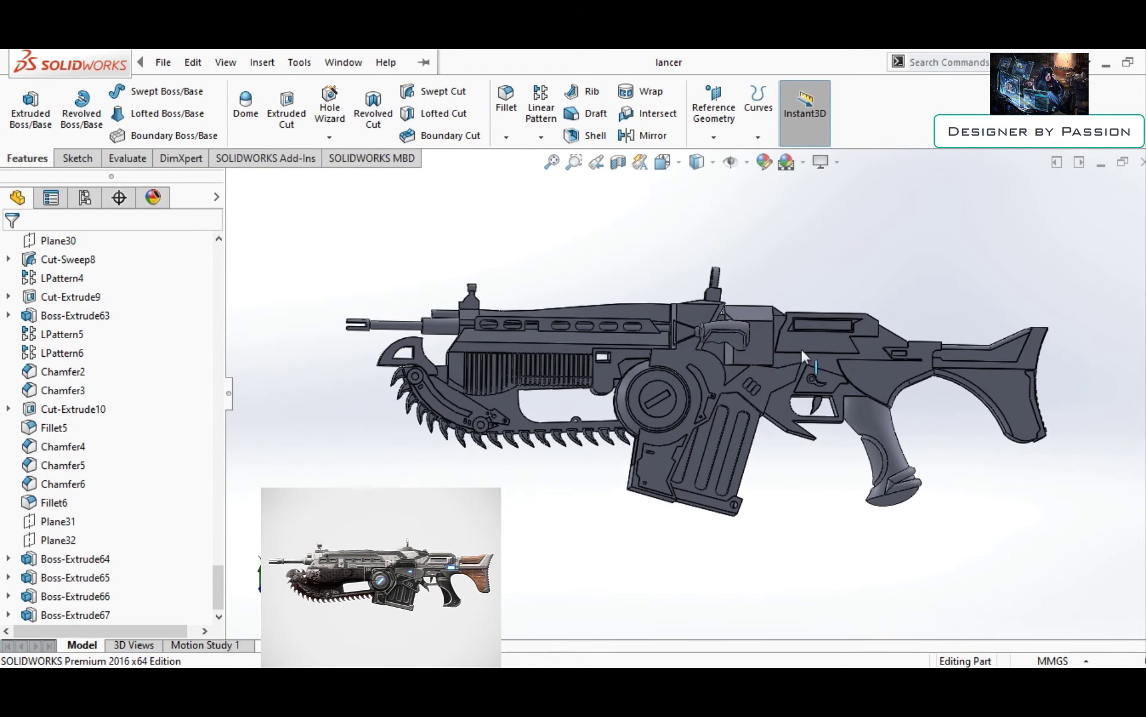
pyautogui.moveTo(801, 457)
pyautogui.mouseDown(button='middle')
pyautogui.moveTo(860, 440)
pyautogui.moveTo(1026, 435)
pyautogui.moveTo(1144, 406)
pyautogui.mouseUp(button='middle')
pyautogui.scroll(-2, 866, 376)
pyautogui.scroll(-2, 812, 369)
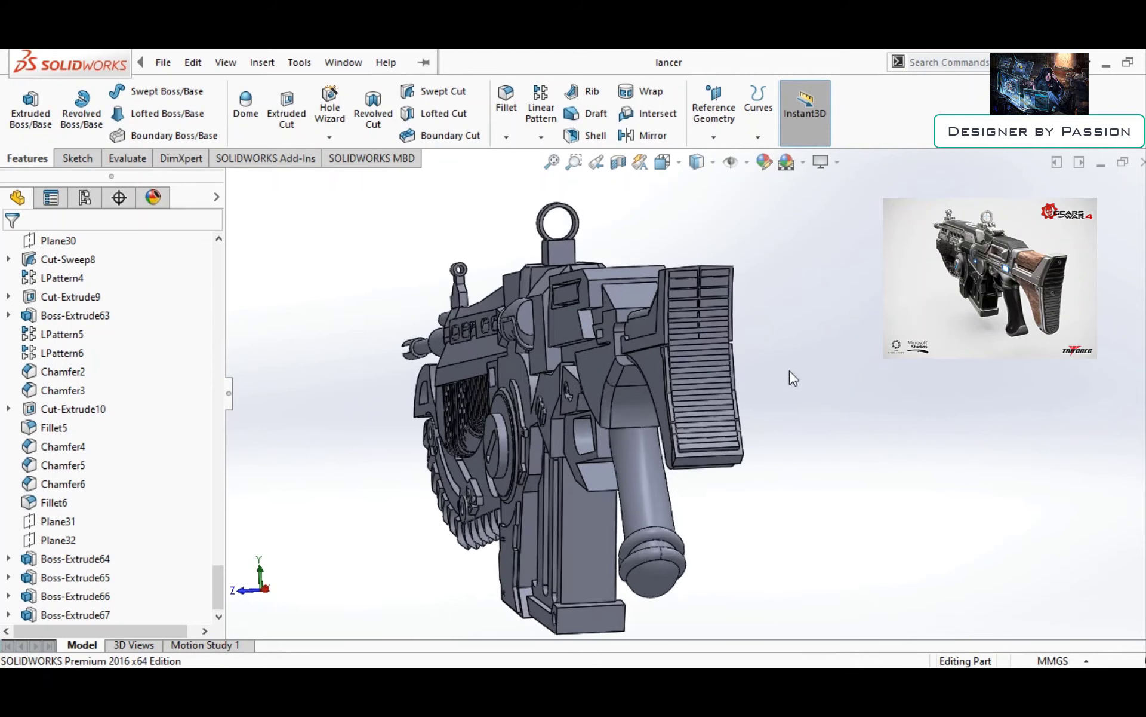
pyautogui.moveTo(777, 370); pyautogui.dragTo(829, 368, button='middle')
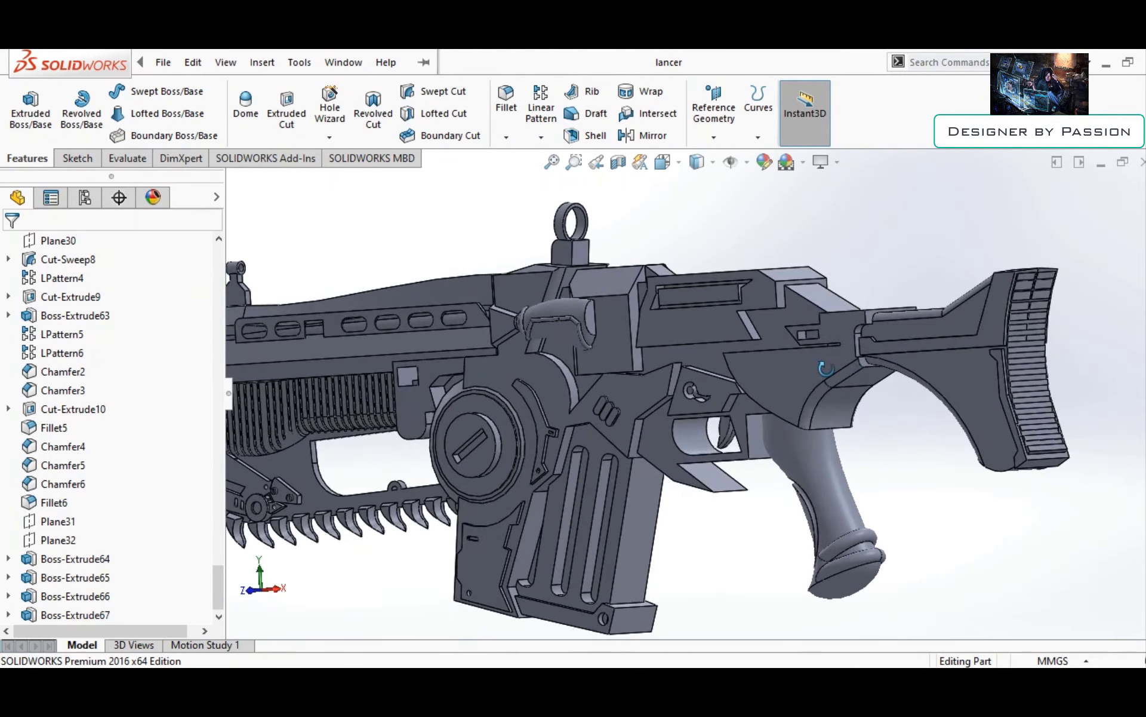
pyautogui.scroll(-2, 854, 365)
pyautogui.scroll(2, 776, 382)
pyautogui.scroll(1, 717, 397)
pyautogui.scroll(1, 709, 396)
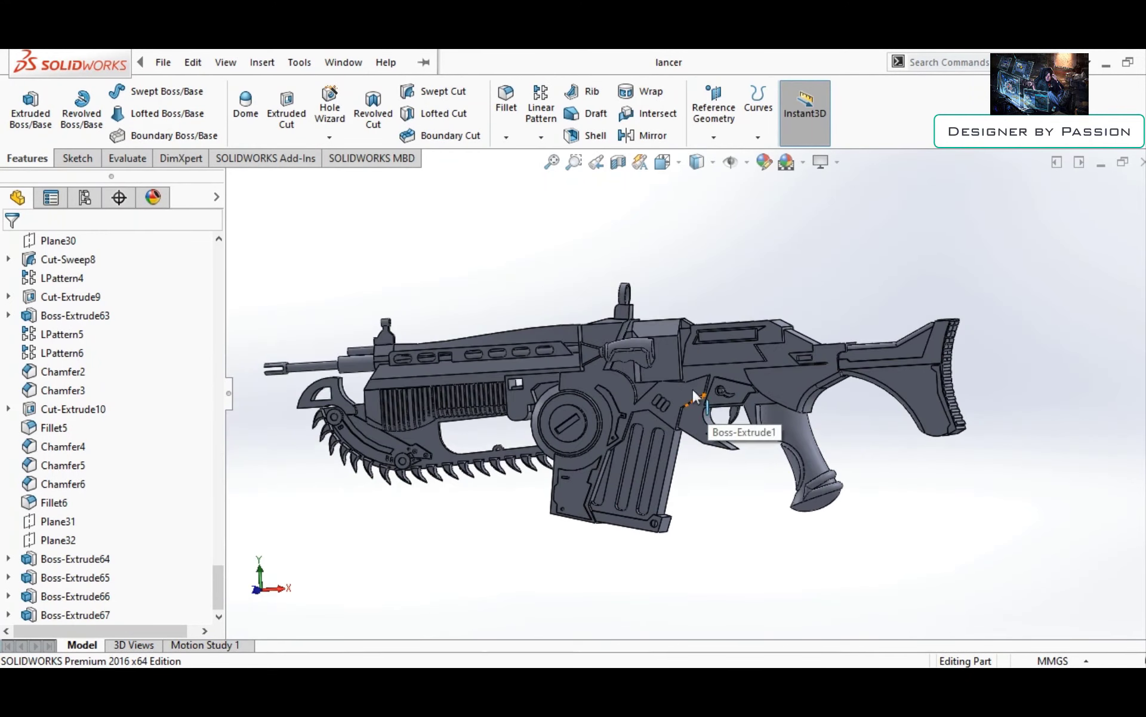
pyautogui.scroll(1, 681, 381)
pyautogui.scroll(-2, 664, 369)
pyautogui.scroll(-3, 663, 373)
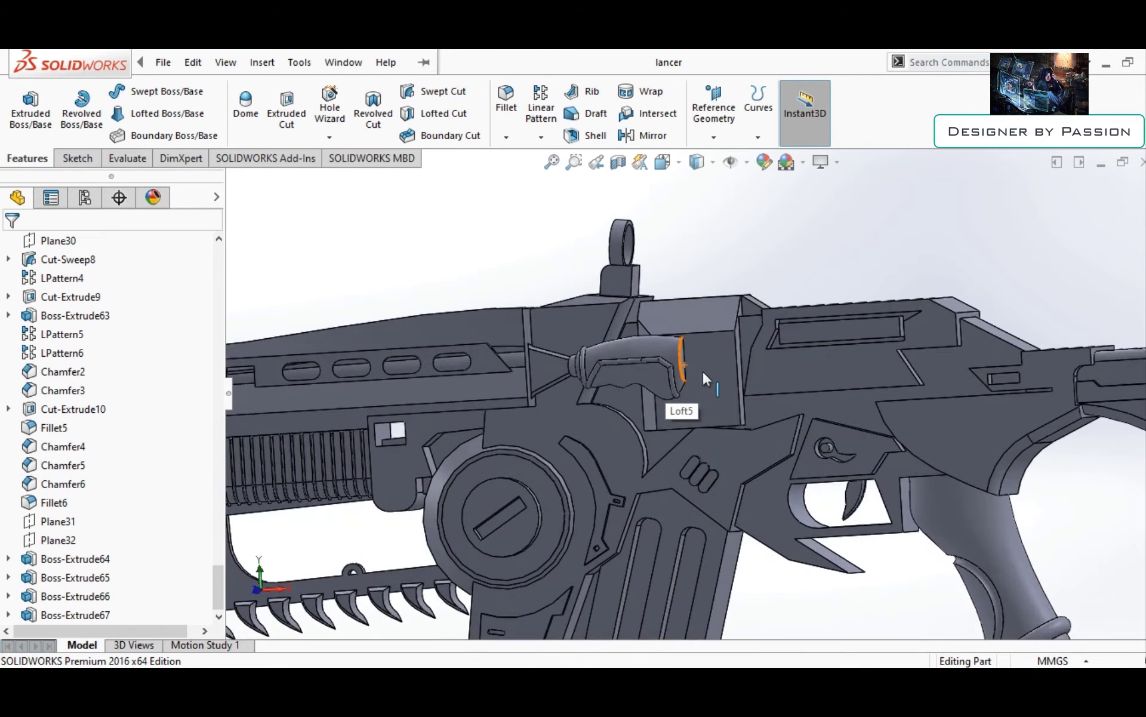
pyautogui.click(704, 367)
pyautogui.moveTo(703, 366)
pyautogui.mouseDown(button='middle')
pyautogui.moveTo(722, 455)
pyautogui.moveTo(710, 399)
pyautogui.mouseUp(button='middle')
pyautogui.scroll(2, 711, 399)
pyautogui.scroll(2, 711, 396)
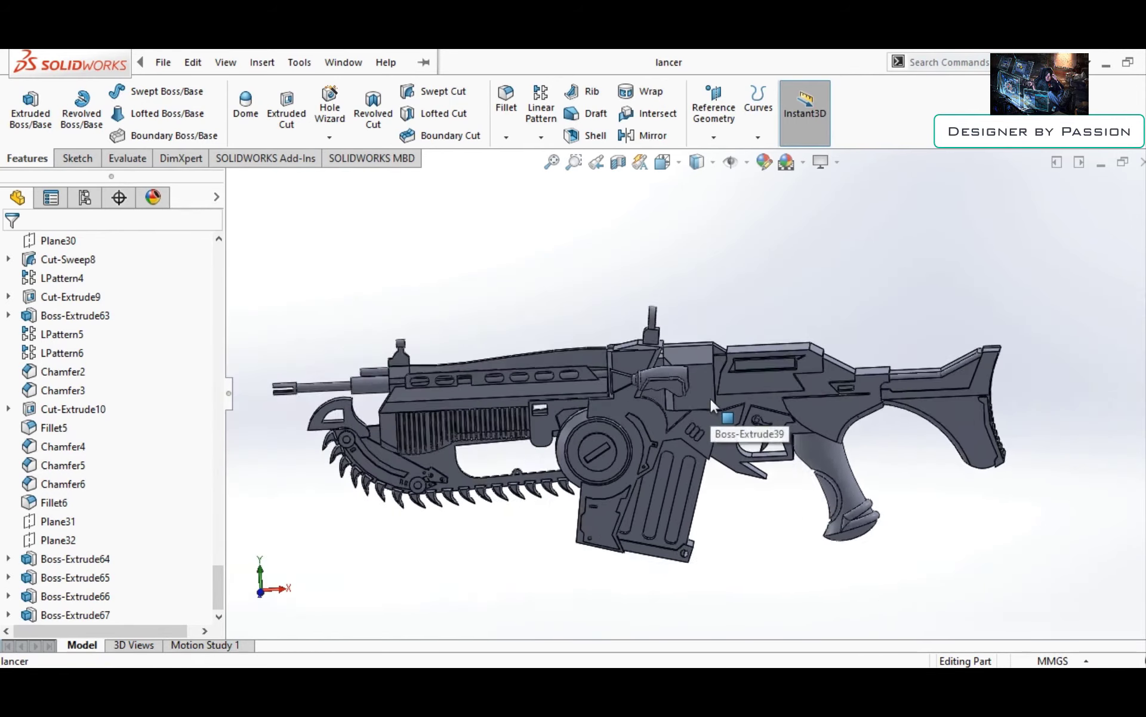
pyautogui.scroll(1, 717, 367)
pyautogui.moveTo(710, 354); pyautogui.dragTo(634, 348, button='middle')
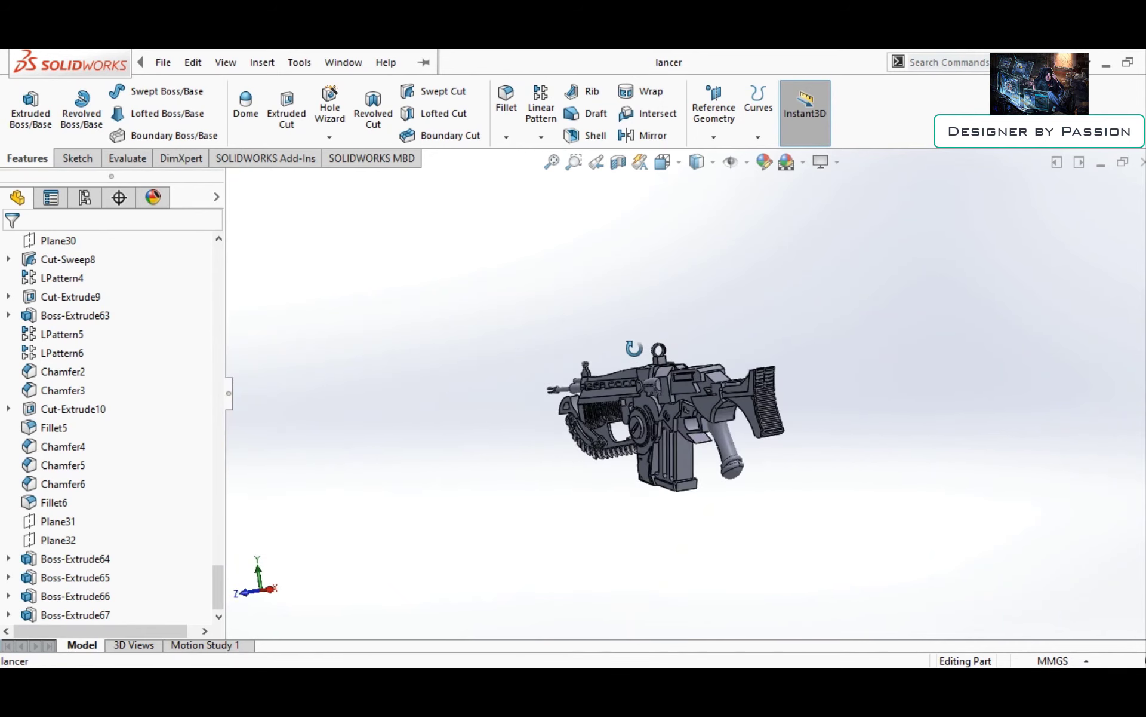
pyautogui.scroll(-3, 681, 363)
pyautogui.scroll(-2, 692, 363)
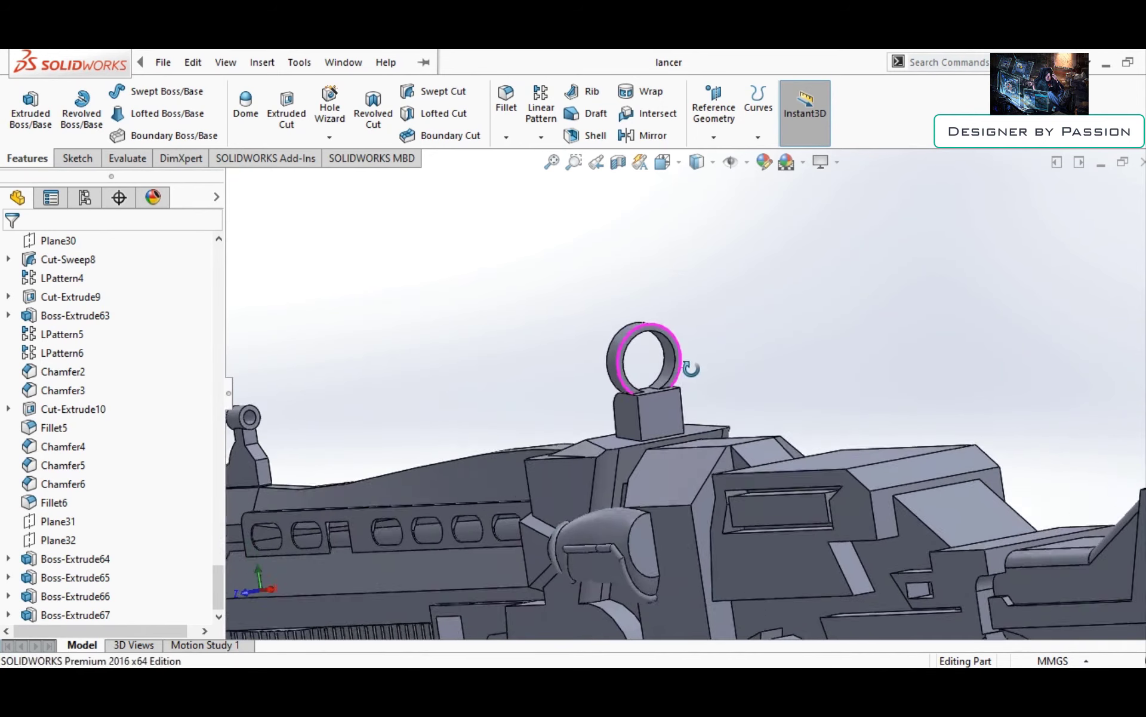
pyautogui.scroll(-2, 668, 371)
pyautogui.scroll(1, 710, 369)
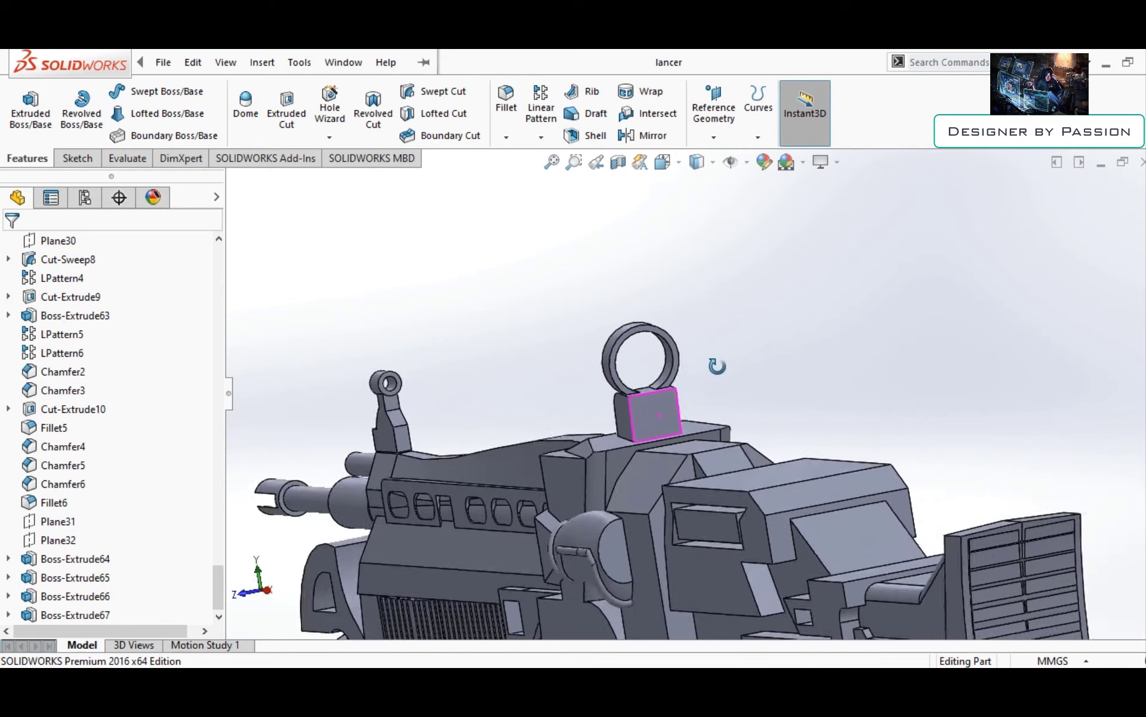
pyautogui.scroll(2, 716, 378)
pyautogui.scroll(2, 707, 379)
pyautogui.scroll(2, 704, 378)
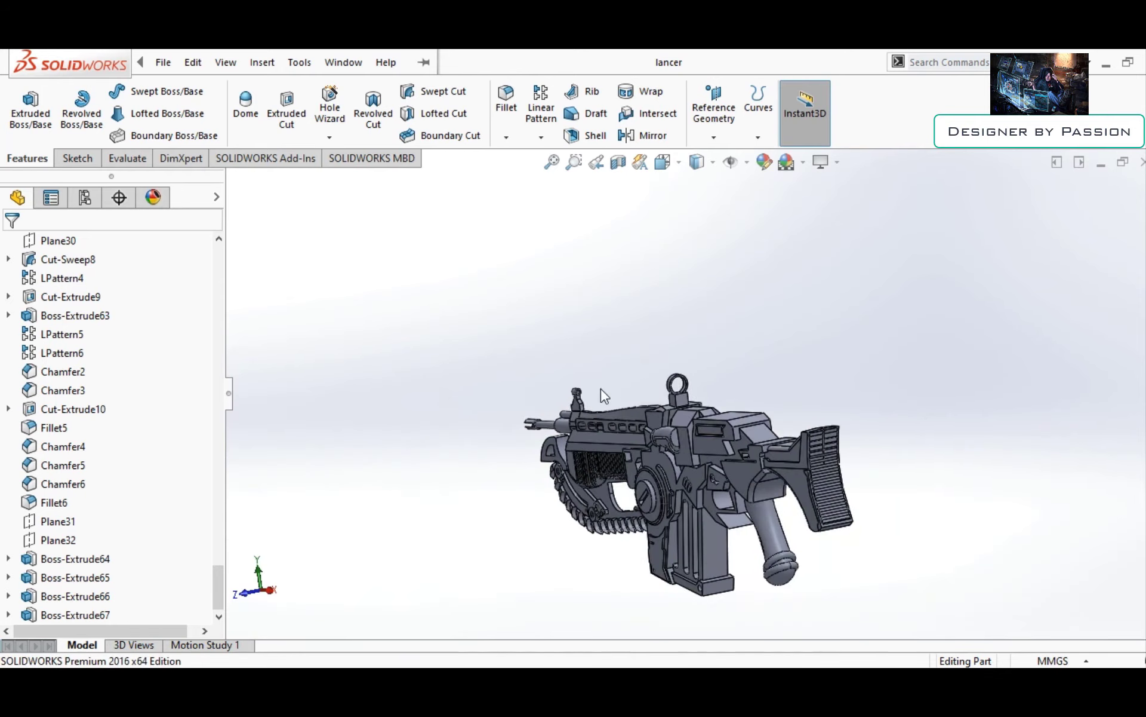
pyautogui.moveTo(601, 388)
pyautogui.mouseDown(button='middle')
pyautogui.moveTo(691, 384)
pyautogui.moveTo(685, 360)
pyautogui.mouseUp(button='middle')
pyautogui.moveTo(572, 462); pyautogui.dragTo(589, 342, button='middle')
pyautogui.scroll(-3, 571, 463)
pyautogui.scroll(-3, 570, 457)
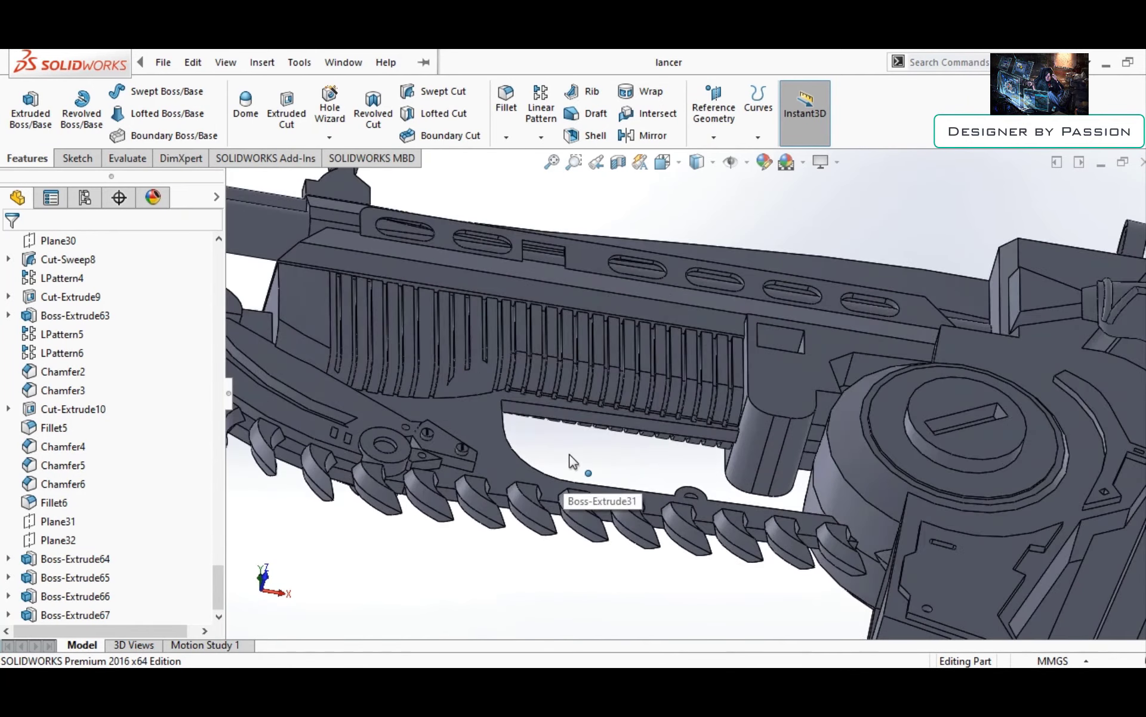
pyautogui.moveTo(572, 449)
pyautogui.mouseDown(button='middle')
pyautogui.moveTo(643, 445)
pyautogui.moveTo(586, 448)
pyautogui.mouseUp(button='middle')
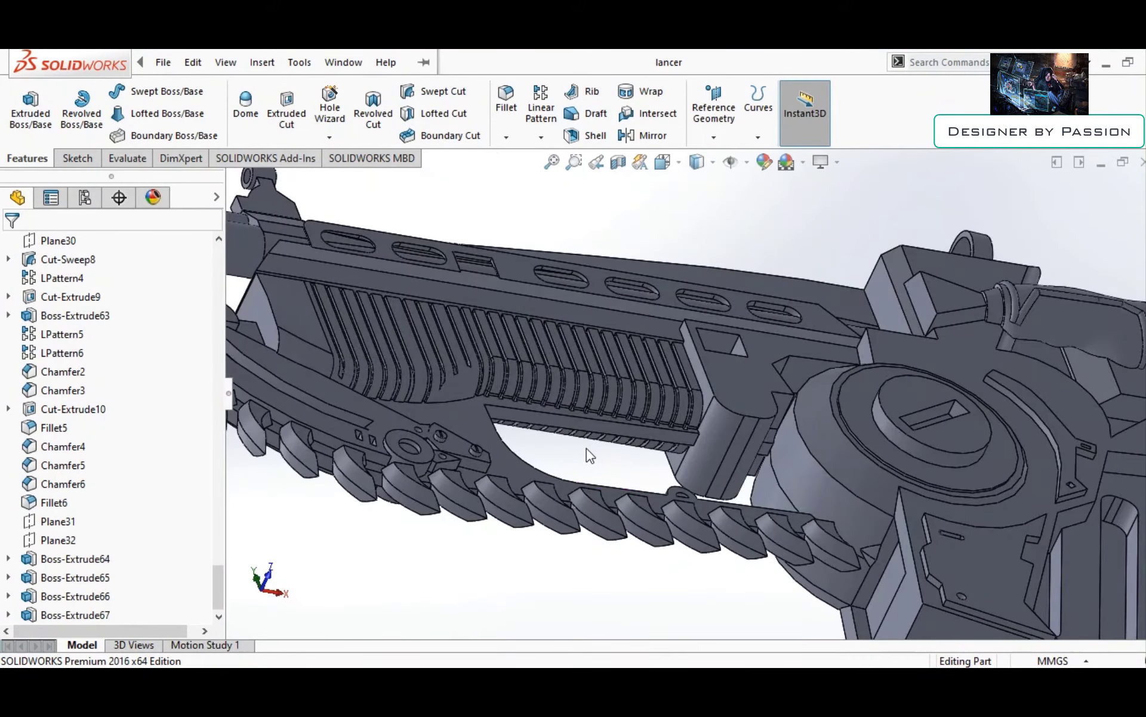
pyautogui.scroll(-2, 587, 447)
pyautogui.scroll(3, 587, 442)
pyautogui.scroll(3, 592, 440)
pyautogui.scroll(1, 596, 440)
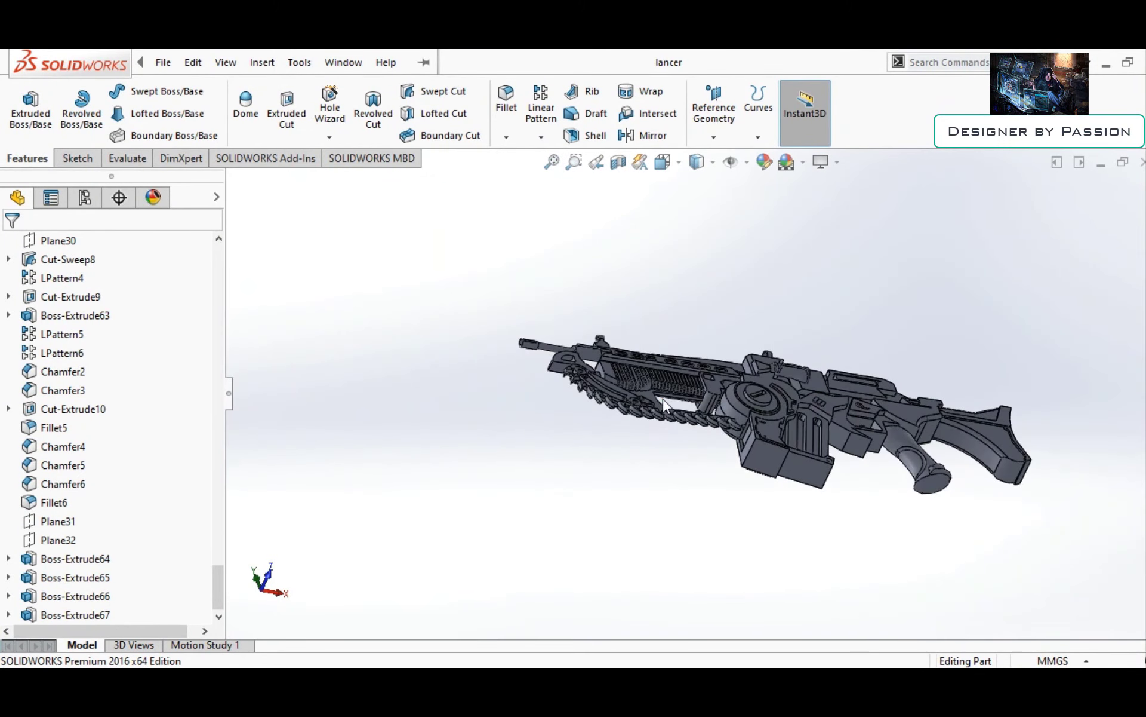
pyautogui.moveTo(664, 412)
pyautogui.mouseDown(button='middle')
pyautogui.moveTo(620, 545)
pyautogui.moveTo(686, 519)
pyautogui.moveTo(780, 512)
pyautogui.moveTo(858, 470)
pyautogui.mouseUp(button='middle')
pyautogui.scroll(-2, 893, 354)
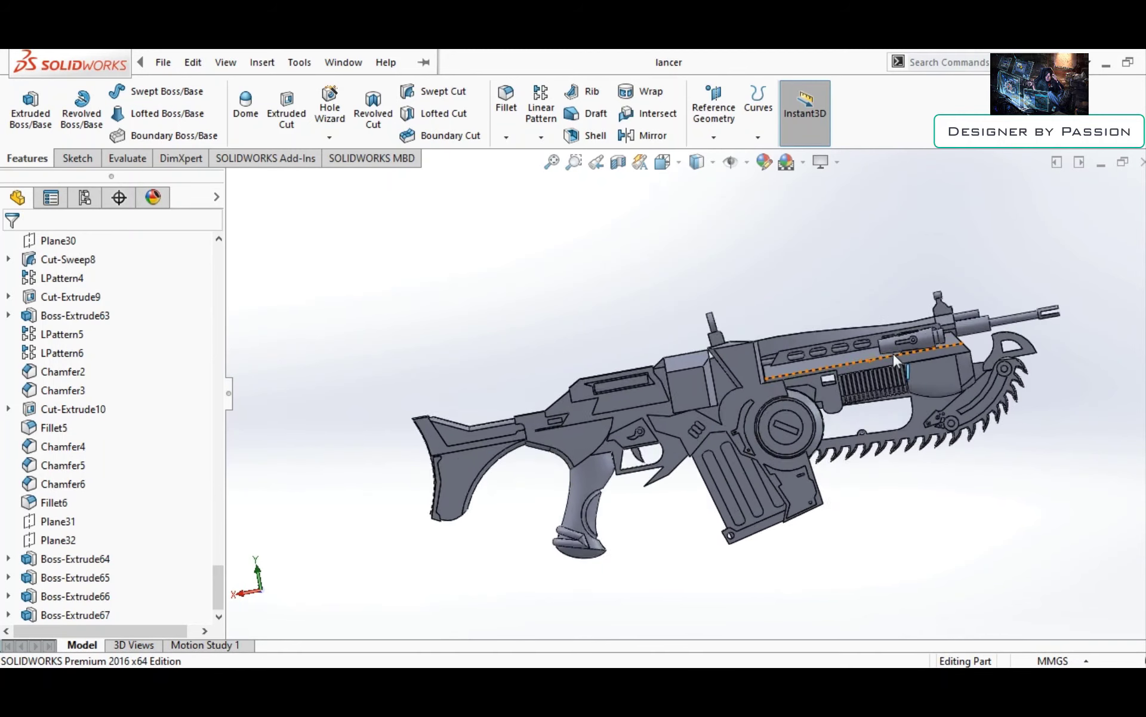
pyautogui.scroll(-3, 889, 345)
pyautogui.scroll(-3, 883, 343)
pyautogui.scroll(-3, 872, 345)
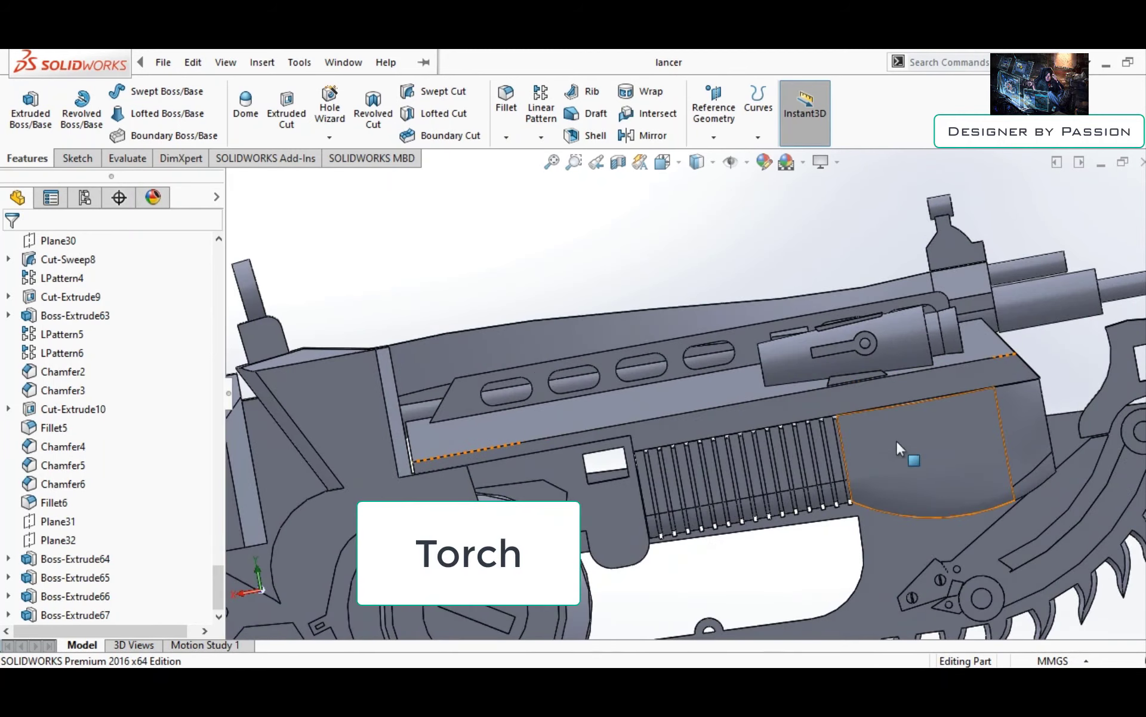
pyautogui.scroll(-3, 872, 370)
pyautogui.scroll(-2, 836, 392)
pyautogui.scroll(1, 836, 392)
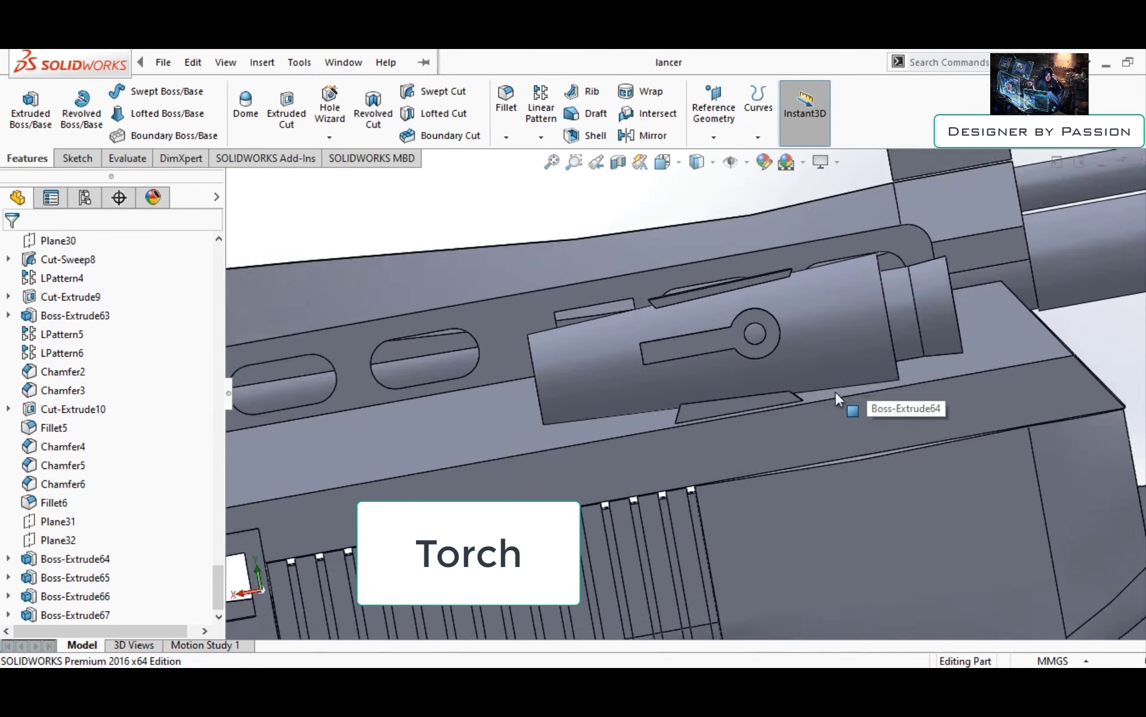
pyautogui.scroll(1, 833, 392)
pyautogui.scroll(5, 800, 403)
pyautogui.moveTo(774, 411); pyautogui.dragTo(688, 484, button='middle')
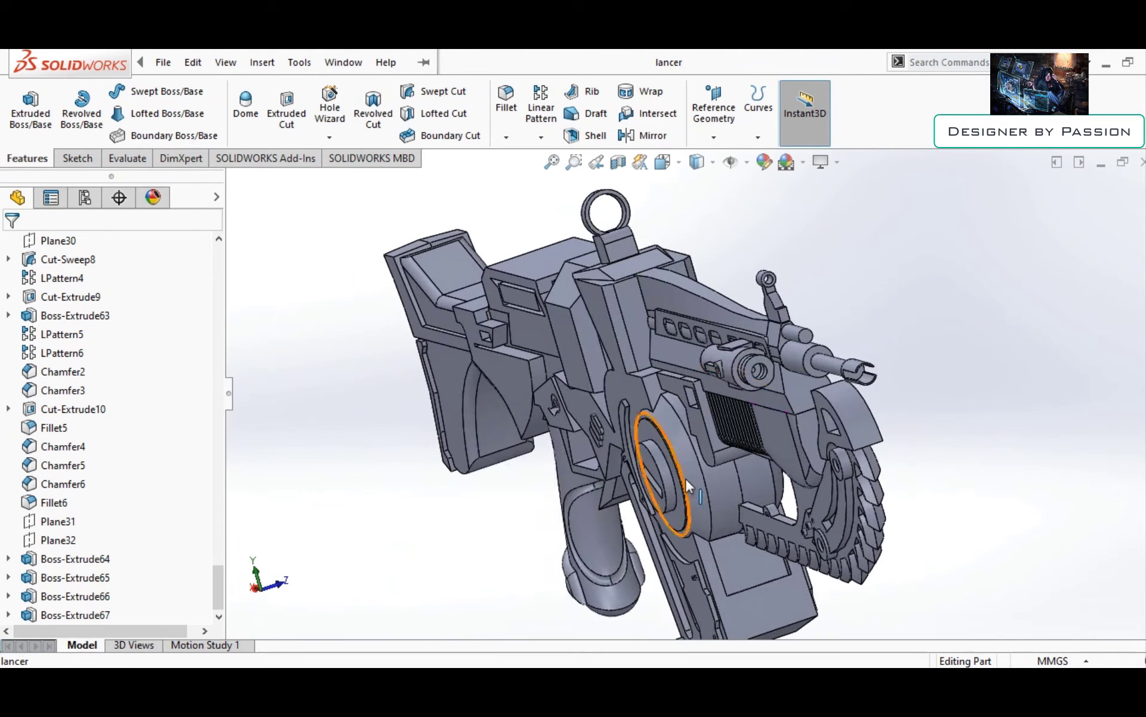
pyautogui.scroll(3, 685, 478)
pyautogui.moveTo(592, 461)
pyautogui.mouseDown(button='middle')
pyautogui.moveTo(794, 404)
pyautogui.moveTo(900, 408)
pyautogui.moveTo(928, 429)
pyautogui.mouseUp(button='middle')
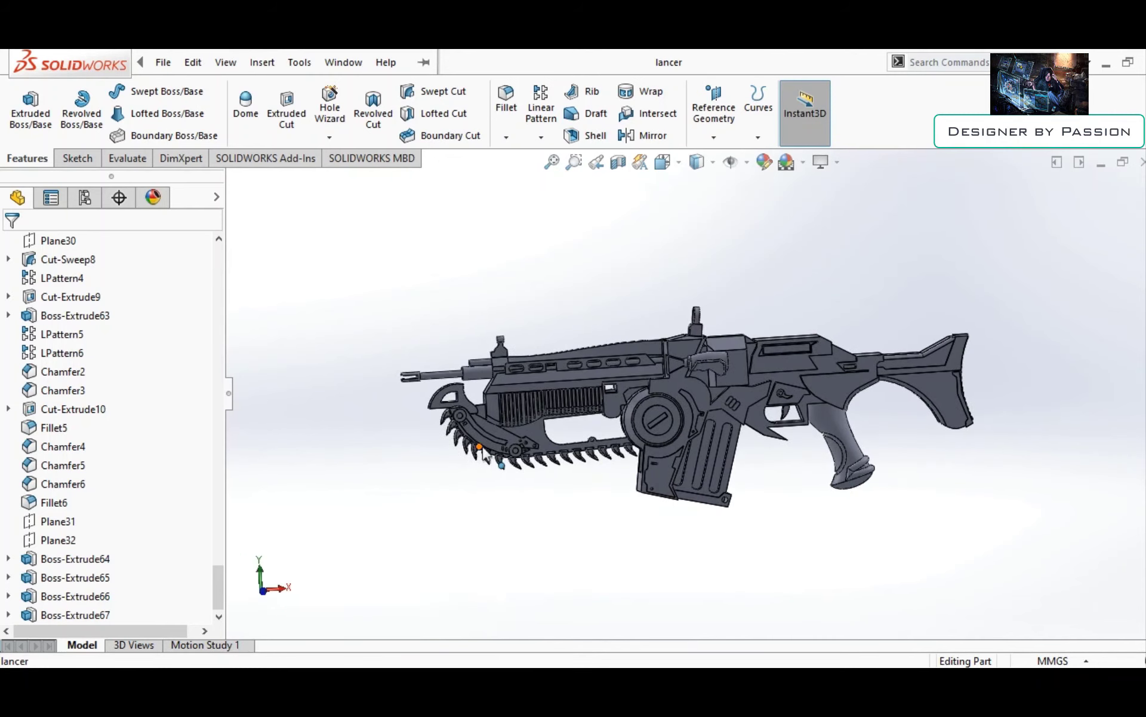
# Drag the FeatureManager splitter left to widen the model view, then zoom in and out
pyautogui.scroll(-2, 707, 395)
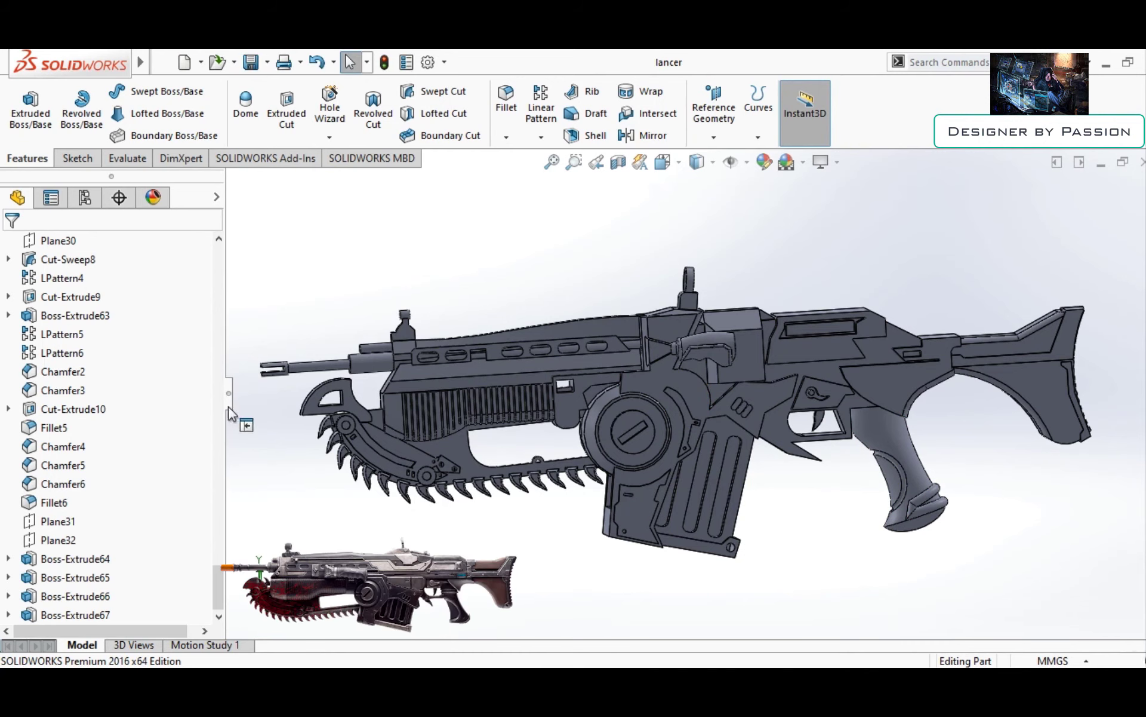
pyautogui.moveTo(116, 388); pyautogui.dragTo(100, 388)
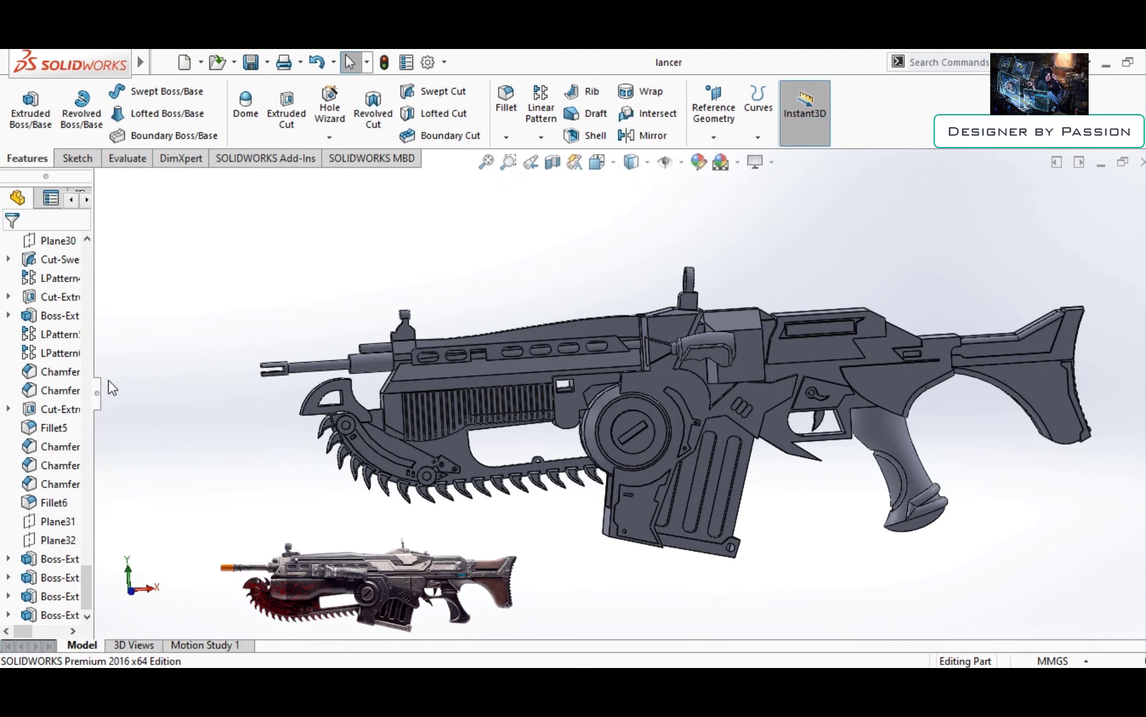
pyautogui.scroll(-2, 838, 479)
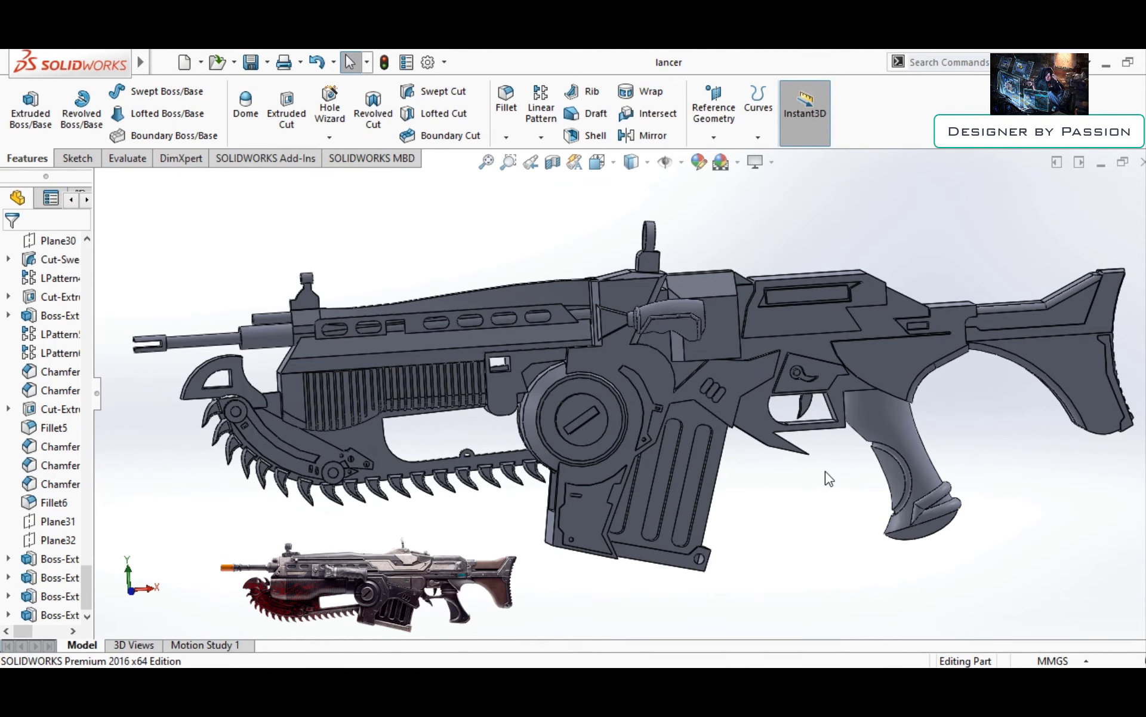
pyautogui.scroll(2, 829, 477)
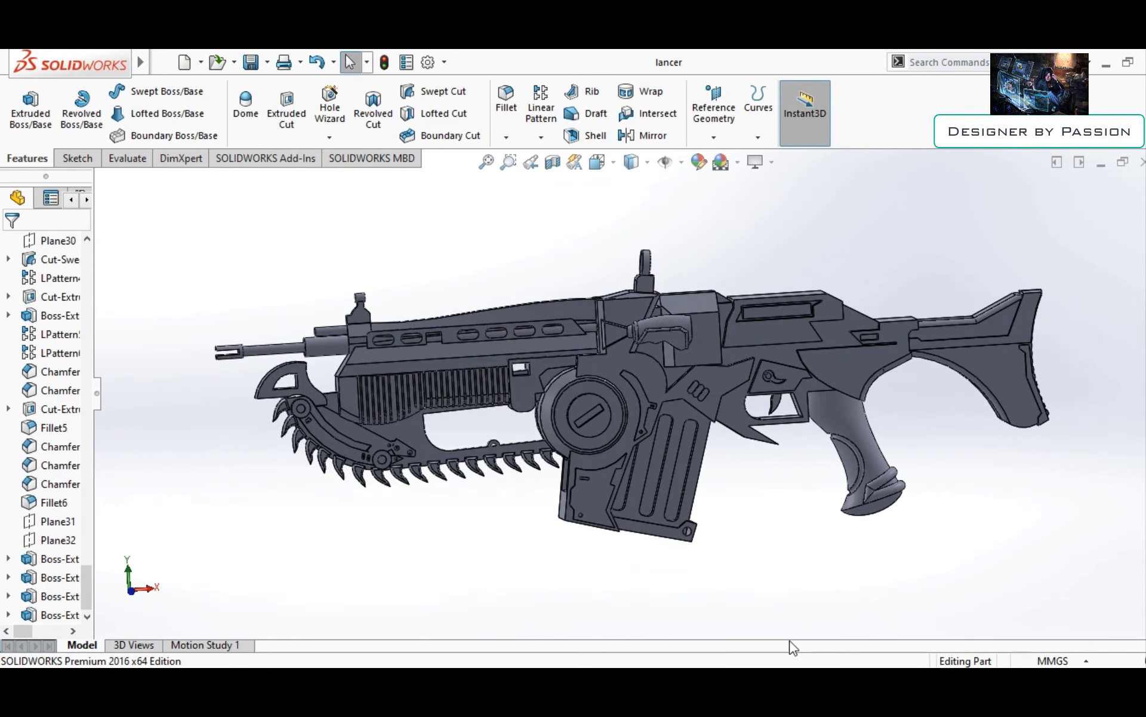